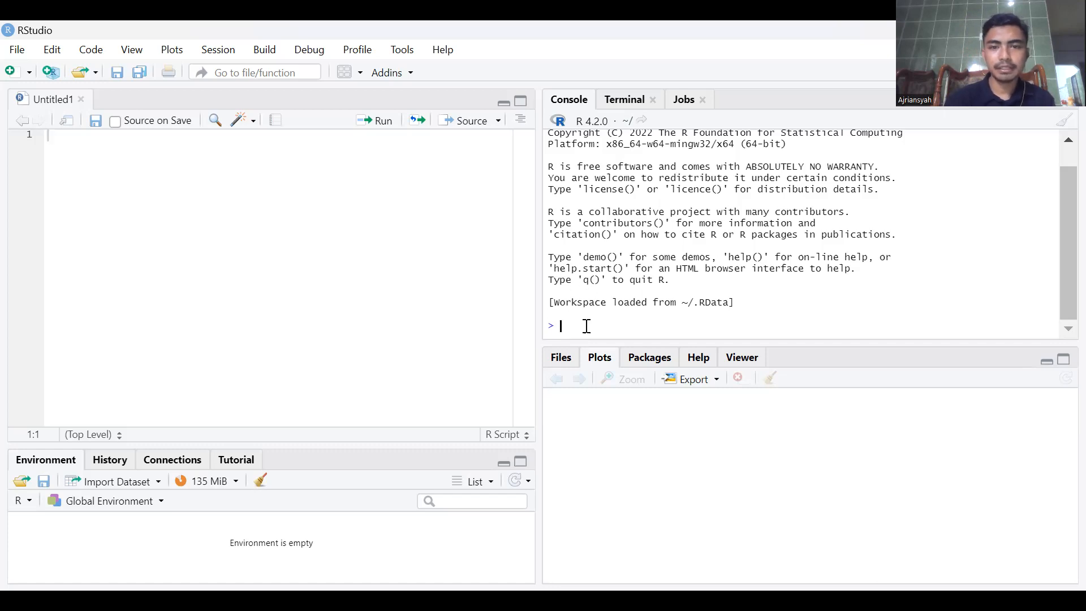
- Review the startup text in the R console and clear the console output
scroll(568, 152, "up", 1)
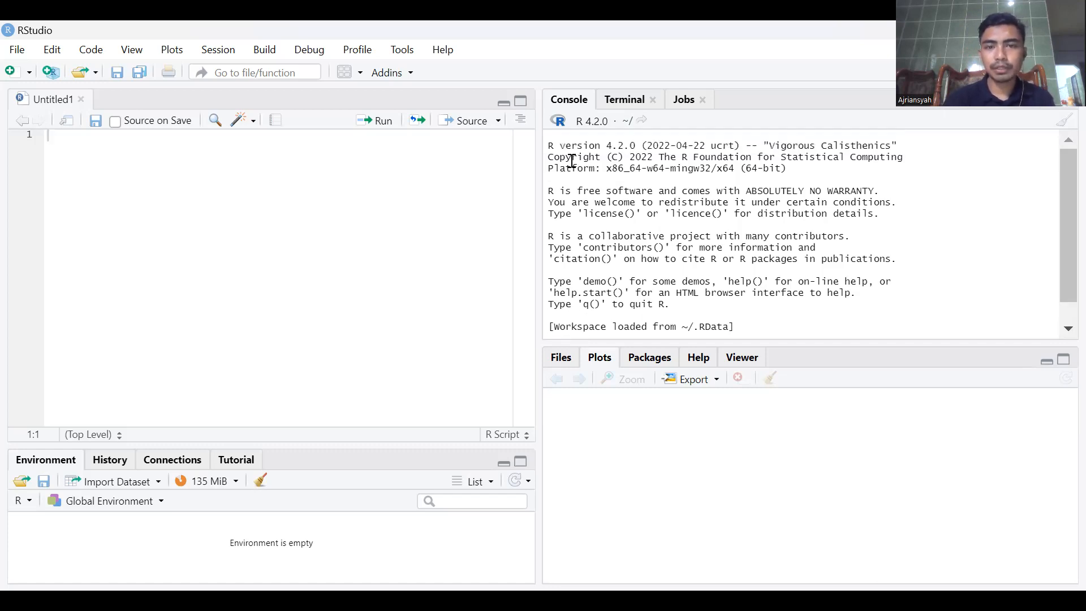
scroll(635, 193, "down", 1)
scroll(636, 192, "up", 1)
scroll(635, 192, "down", 1)
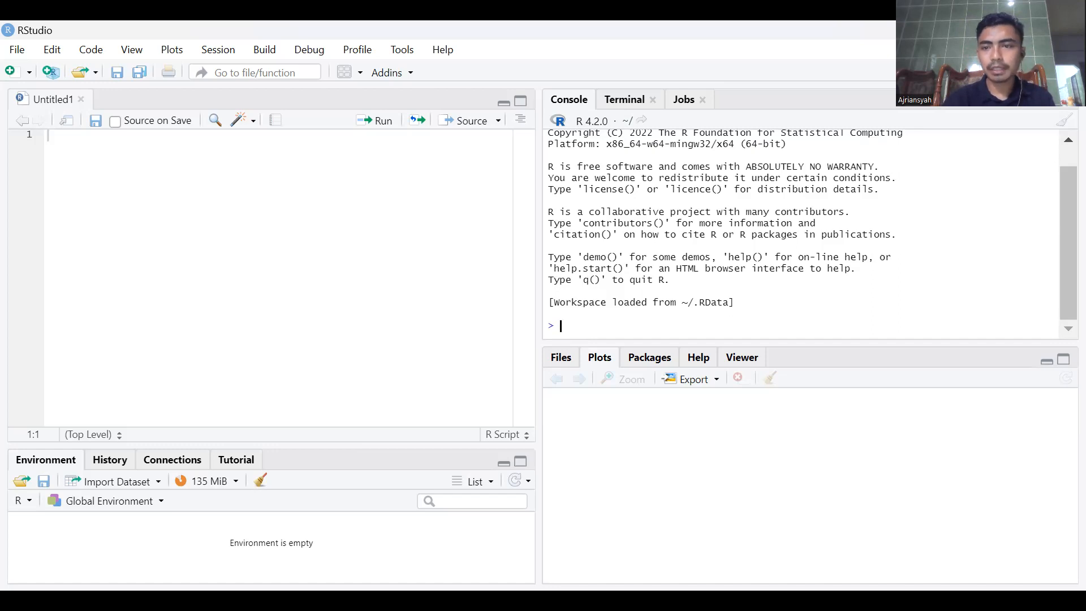
left_click(1063, 125)
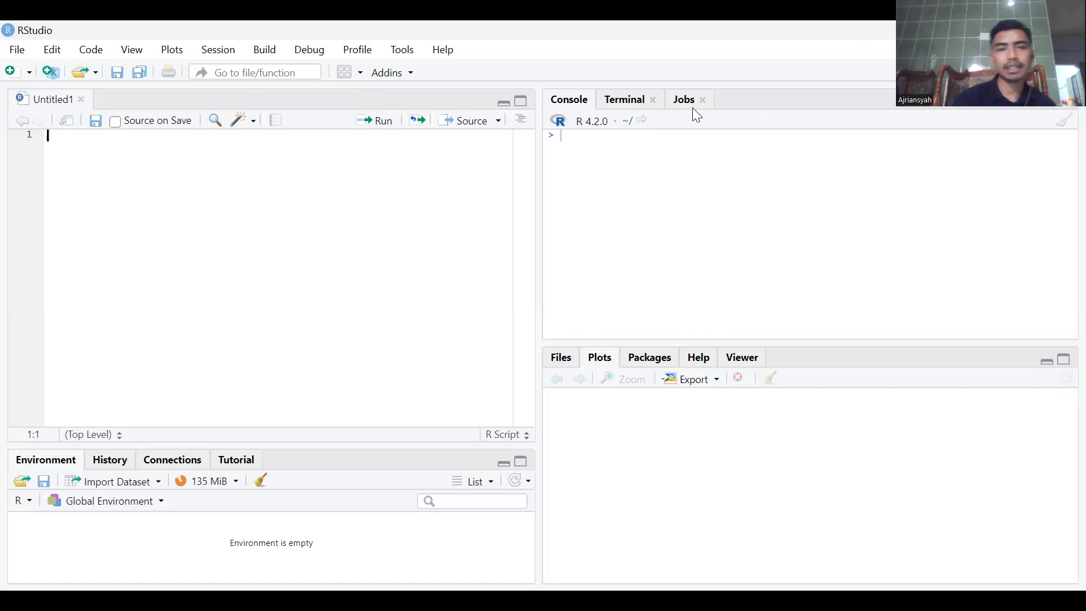
left_click(359, 74)
left_click(359, 74)
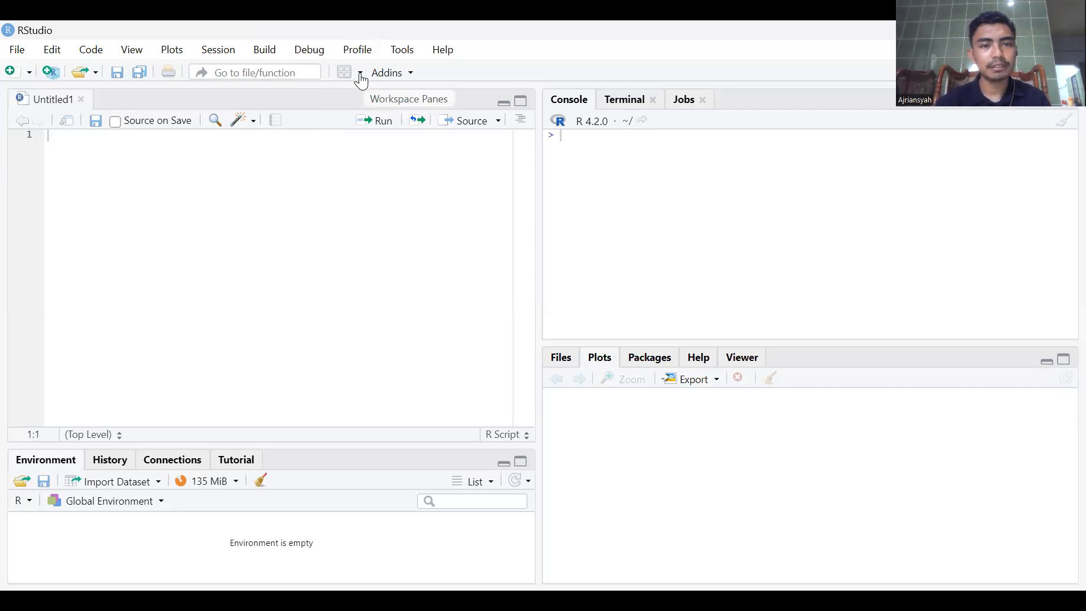
left_click(360, 74)
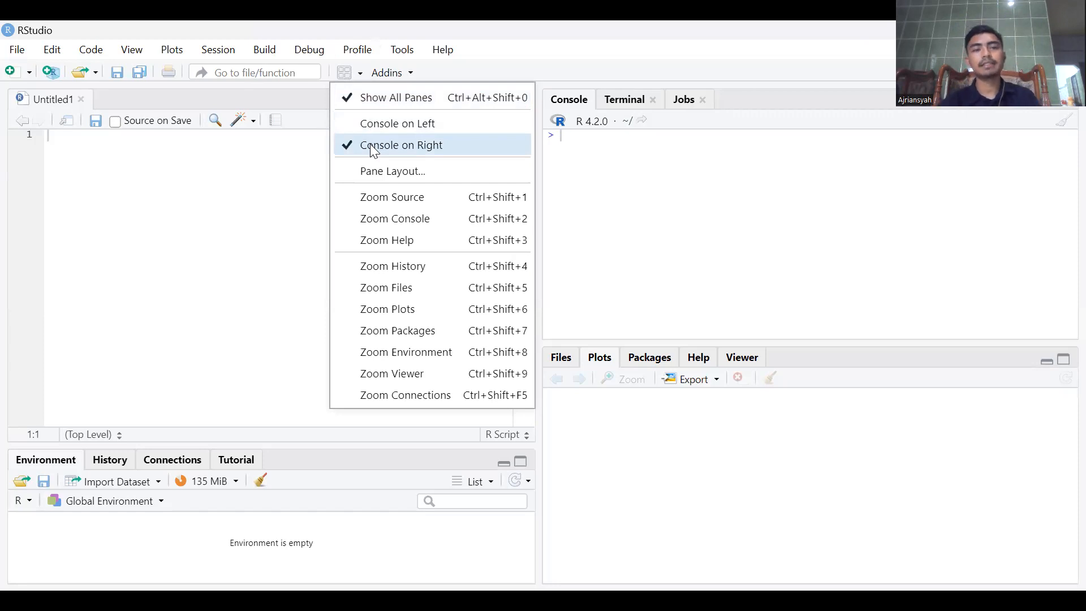
left_click(315, 100)
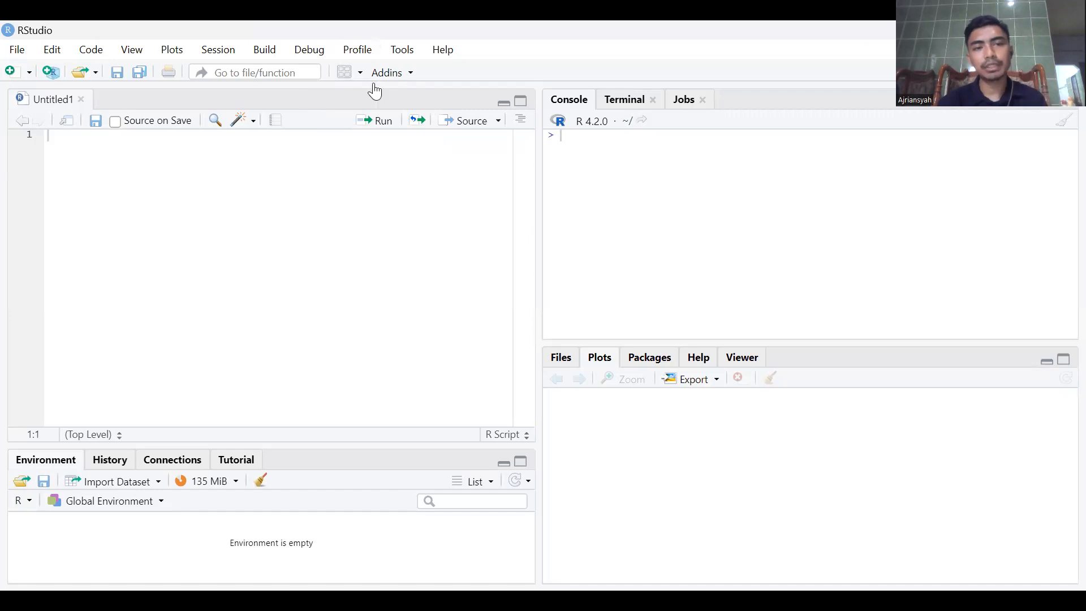
left_click(360, 74)
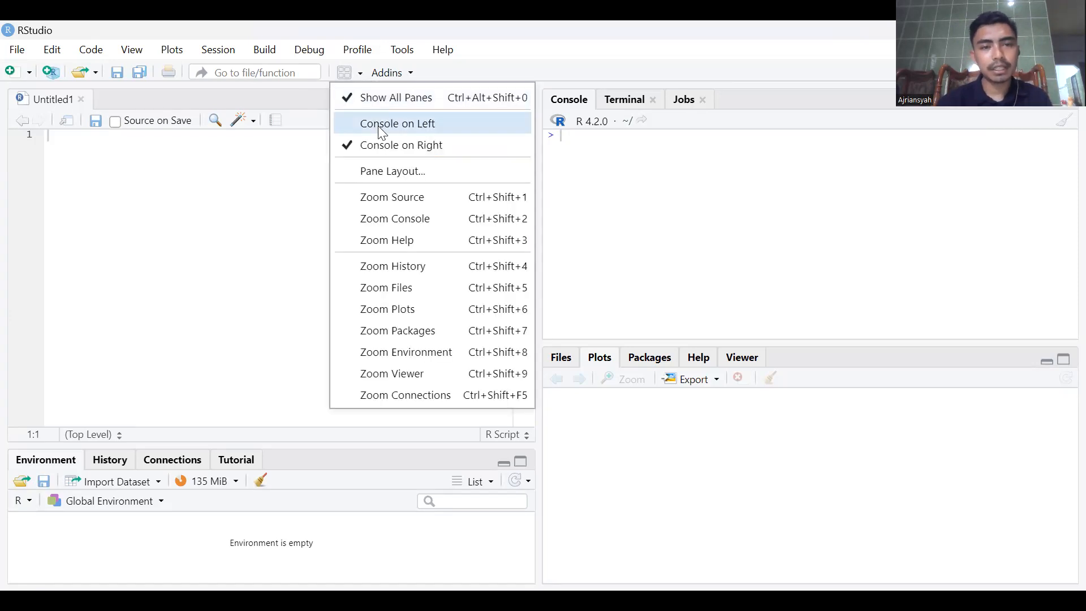
left_click(280, 159)
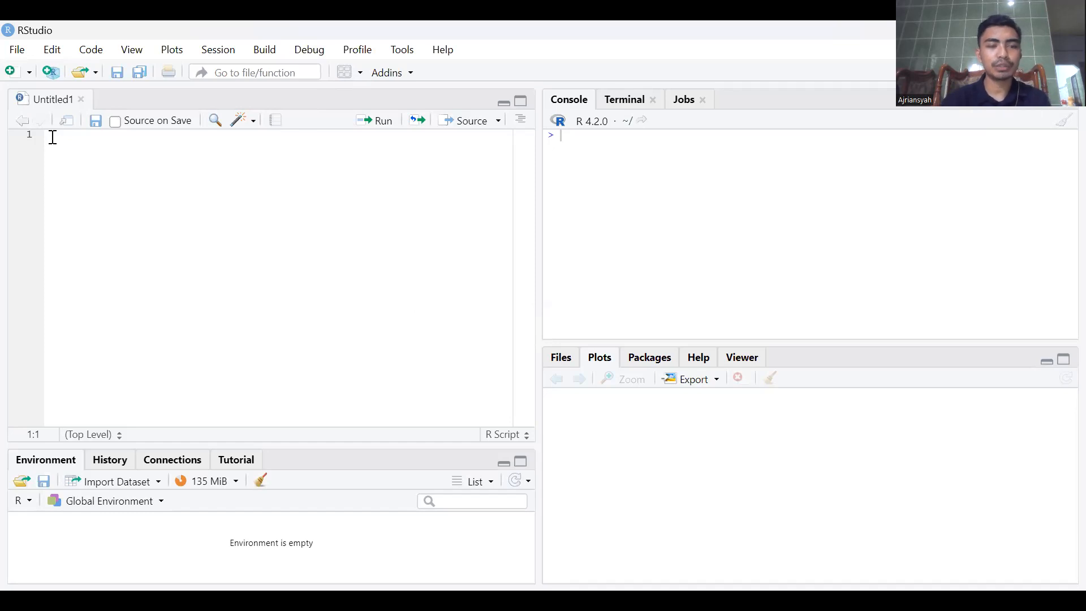
type("gf uegufiweidabugefu")
key("Return")
type("jkefjkgfjca")
key("Return")
type("hahbcjcaksbcjka")
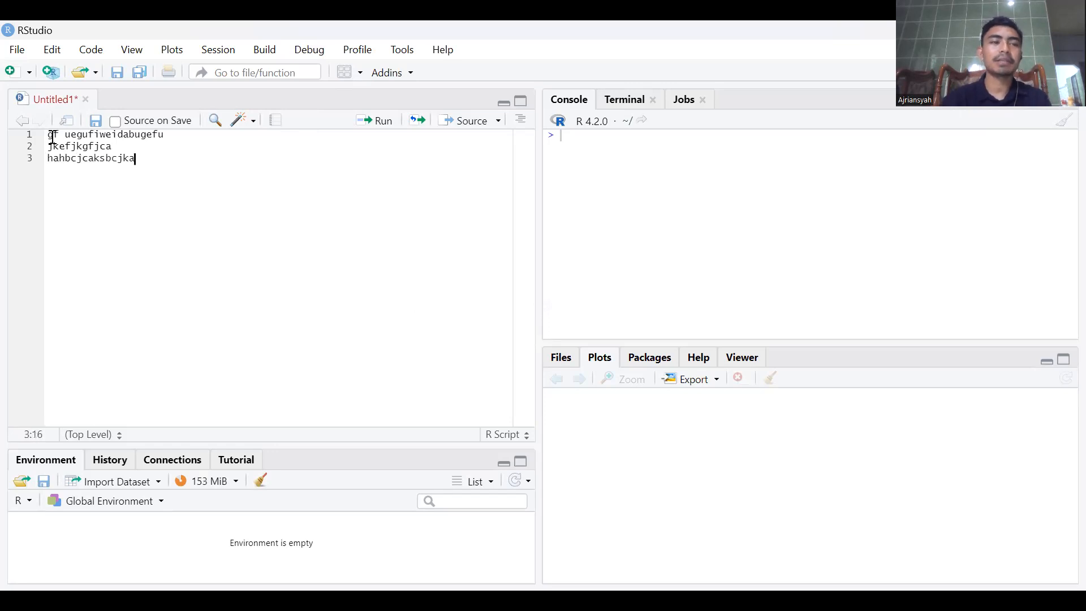
left_click(58, 144)
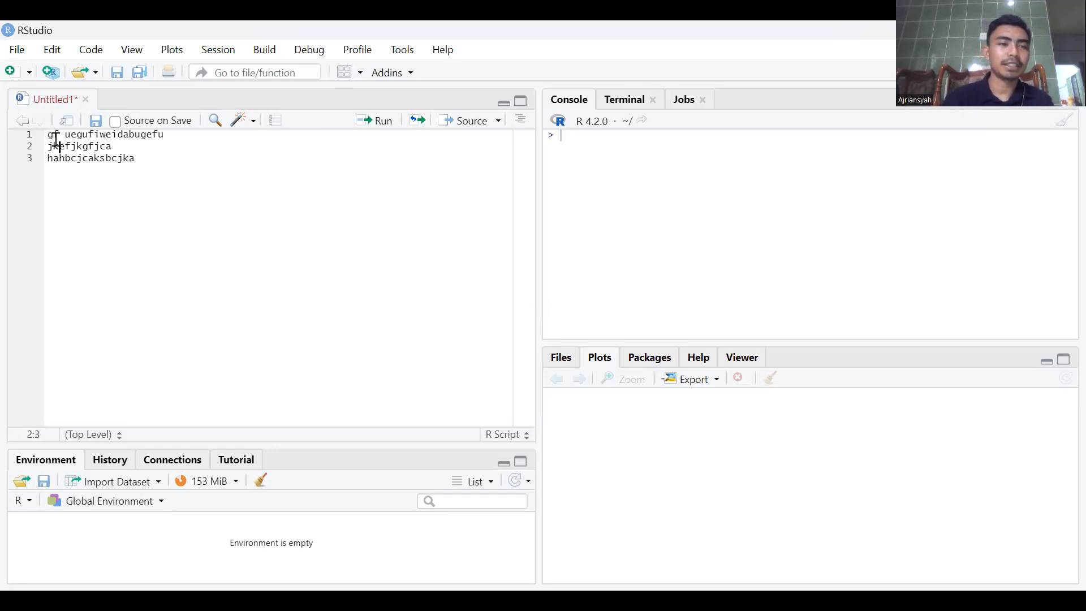
left_click_drag(49, 135, 204, 158)
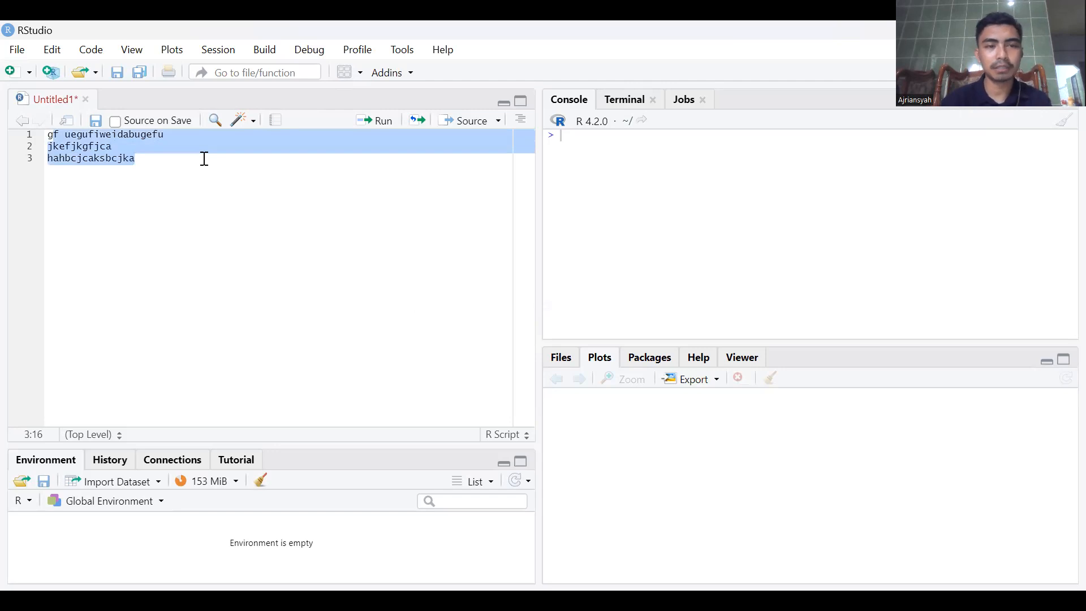
key("BackSpace")
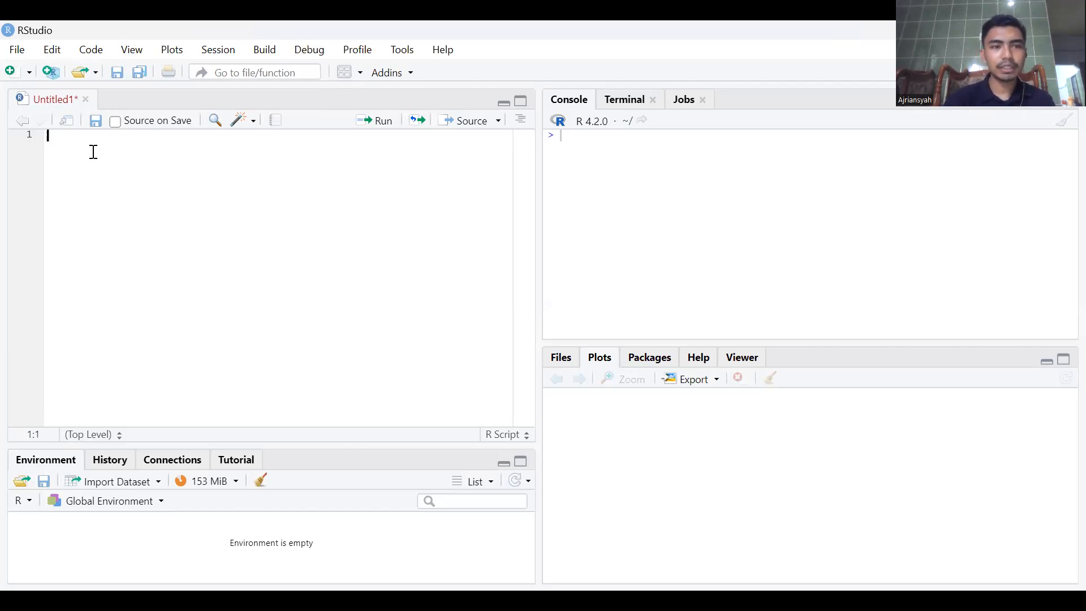
- Open the script "Dasar Statistika dan Uji T depentent" from A_KULIAH SEM-4/Kerja kerja/Andat/Pelatihan R Andat on the New Volume (D:) drive
left_click(14, 50)
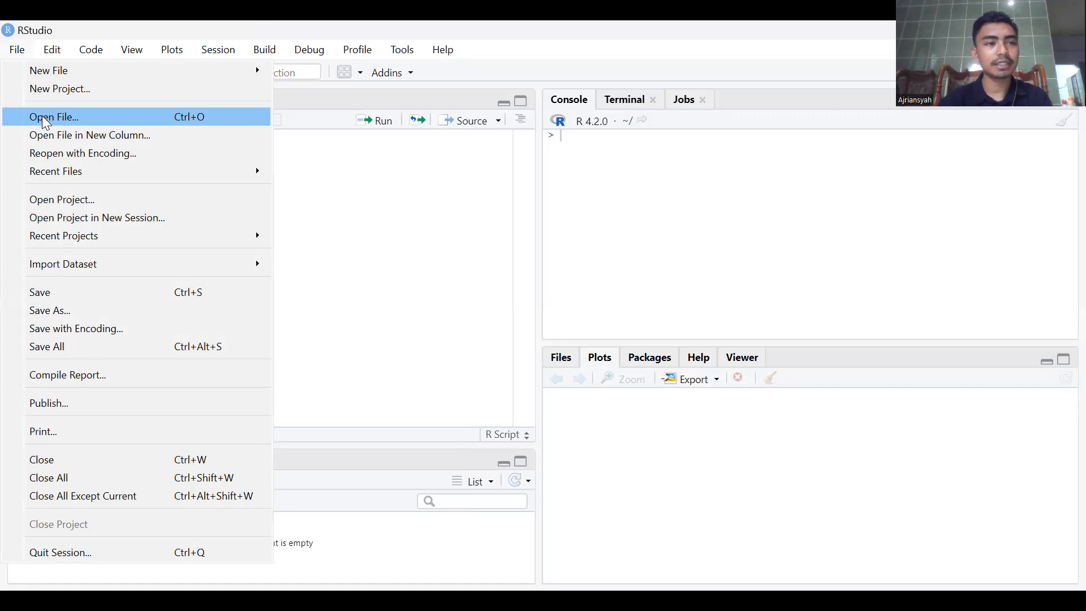
left_click(45, 121)
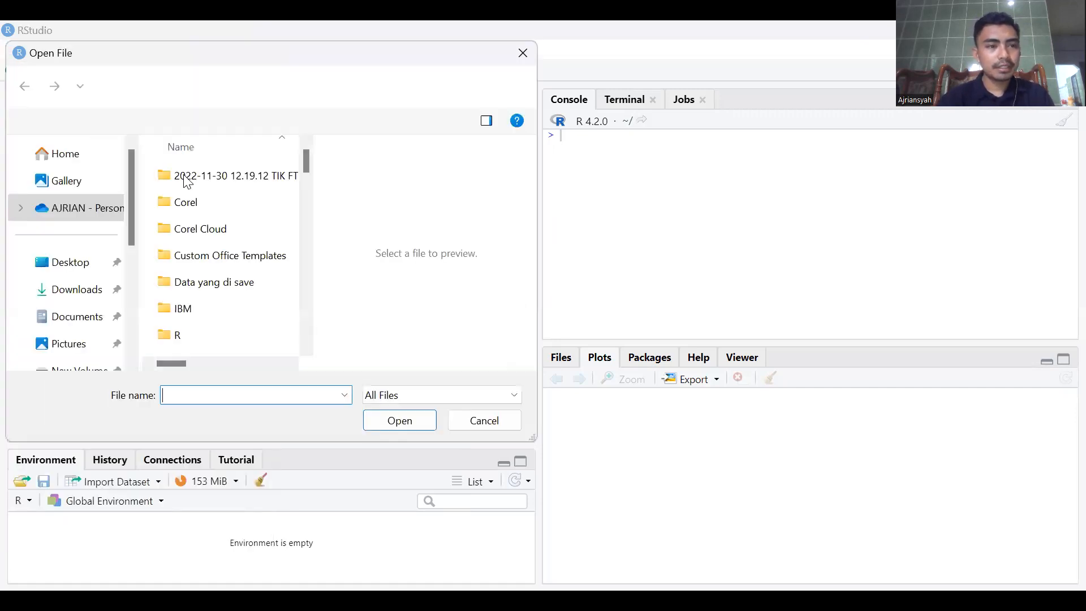
scroll(230, 298, "down", 2)
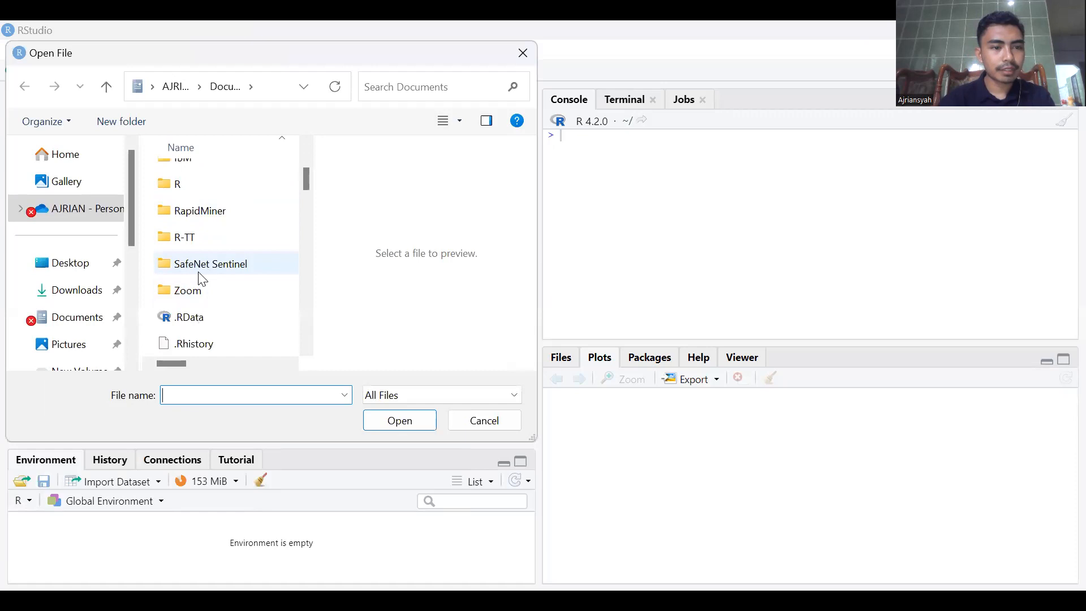
scroll(80, 315, "down", 2)
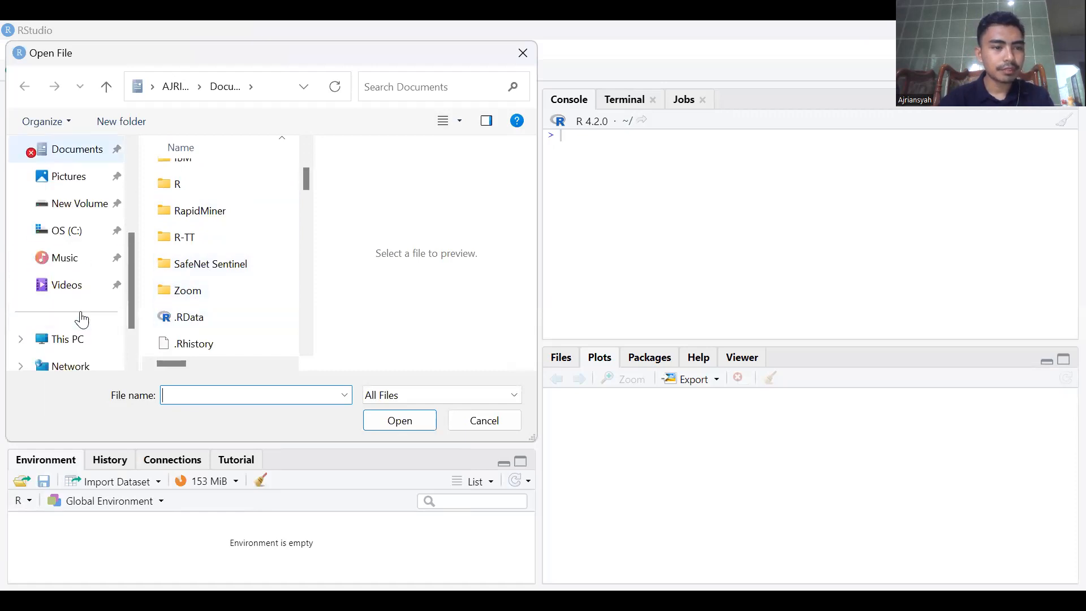
left_click(55, 207)
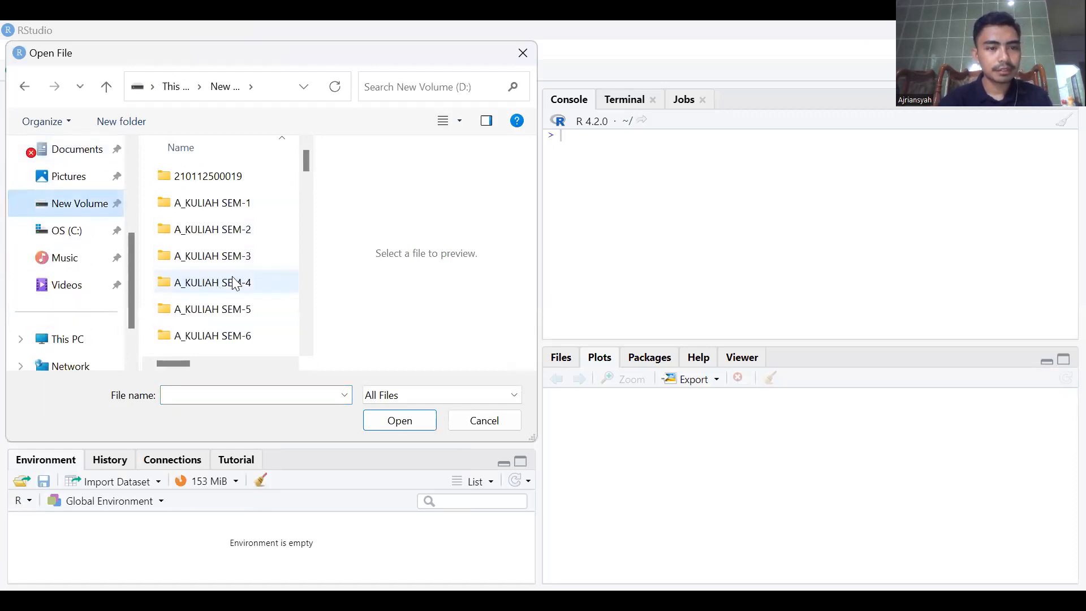
double_click(235, 283)
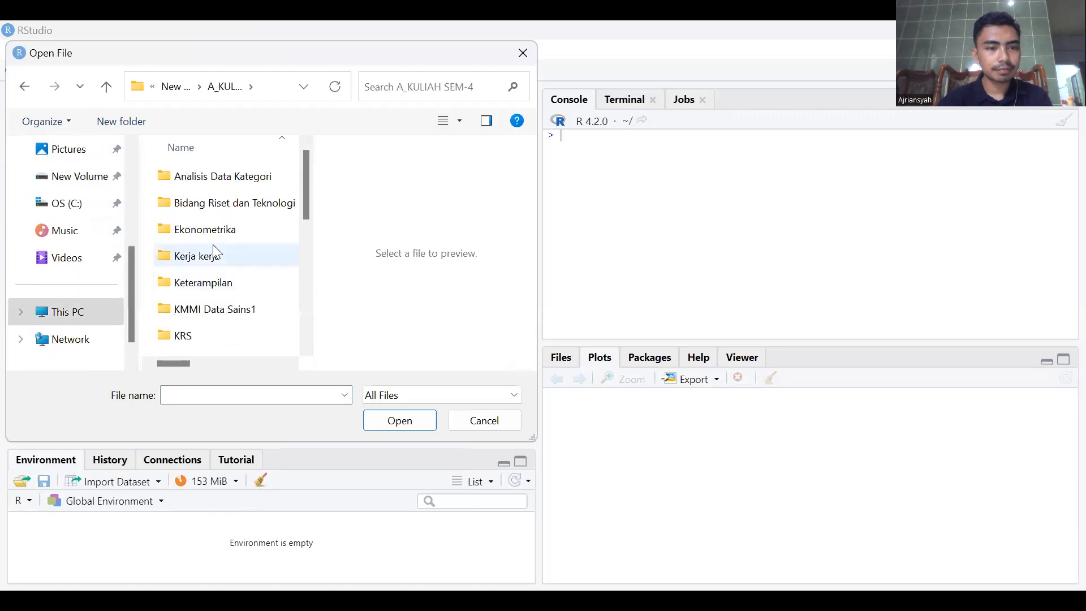
double_click(195, 259)
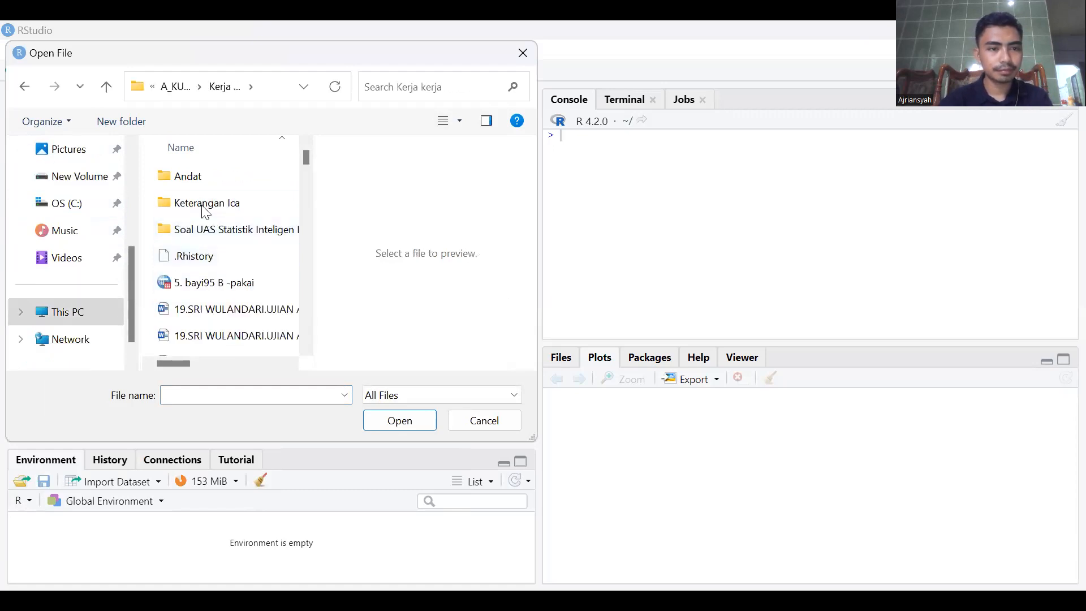
double_click(186, 180)
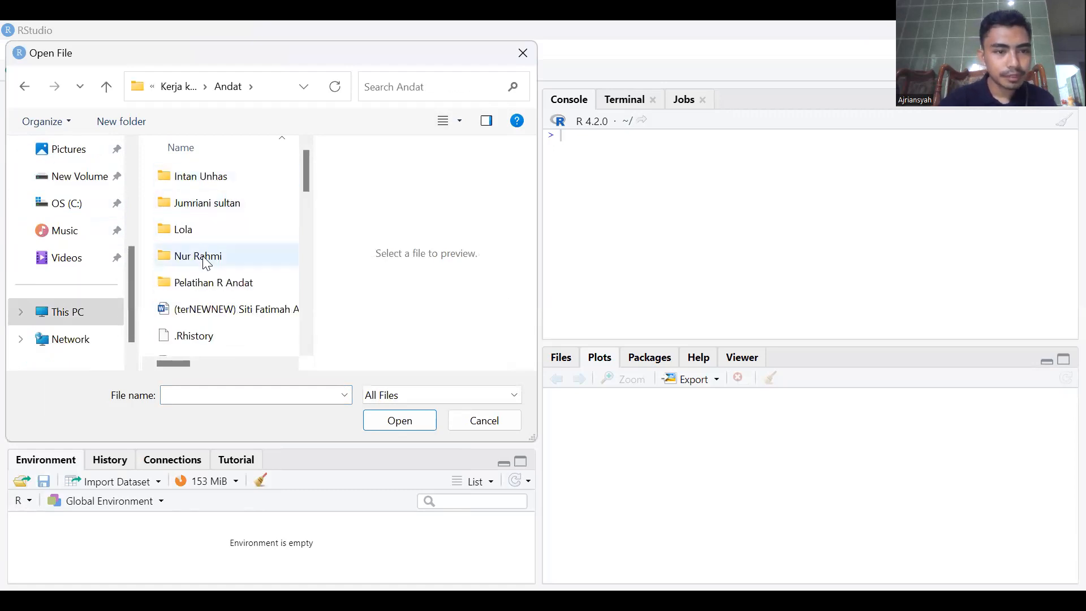
double_click(192, 283)
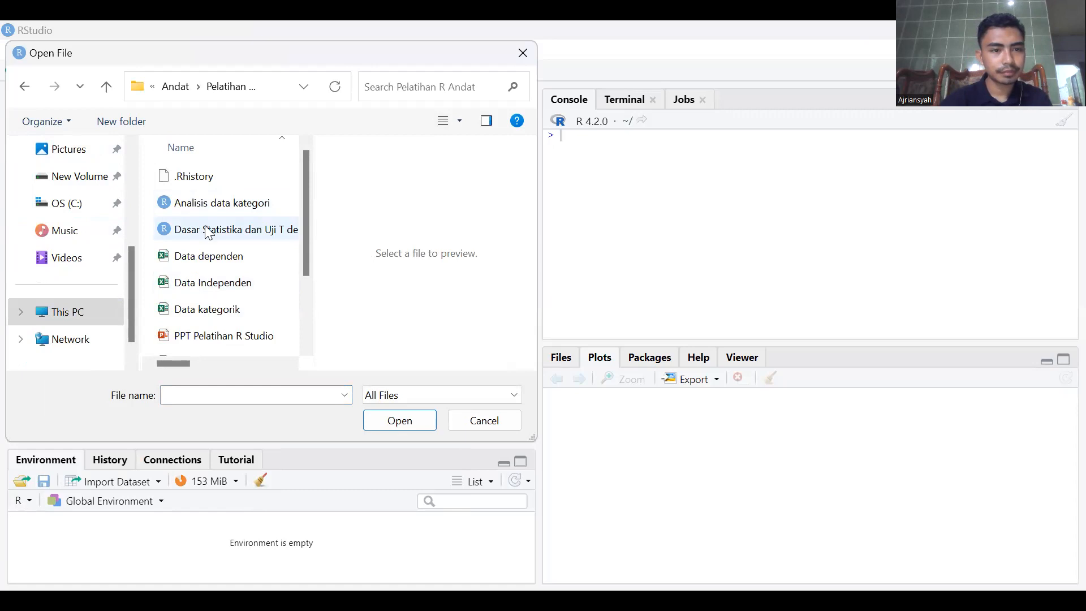
left_click(208, 231)
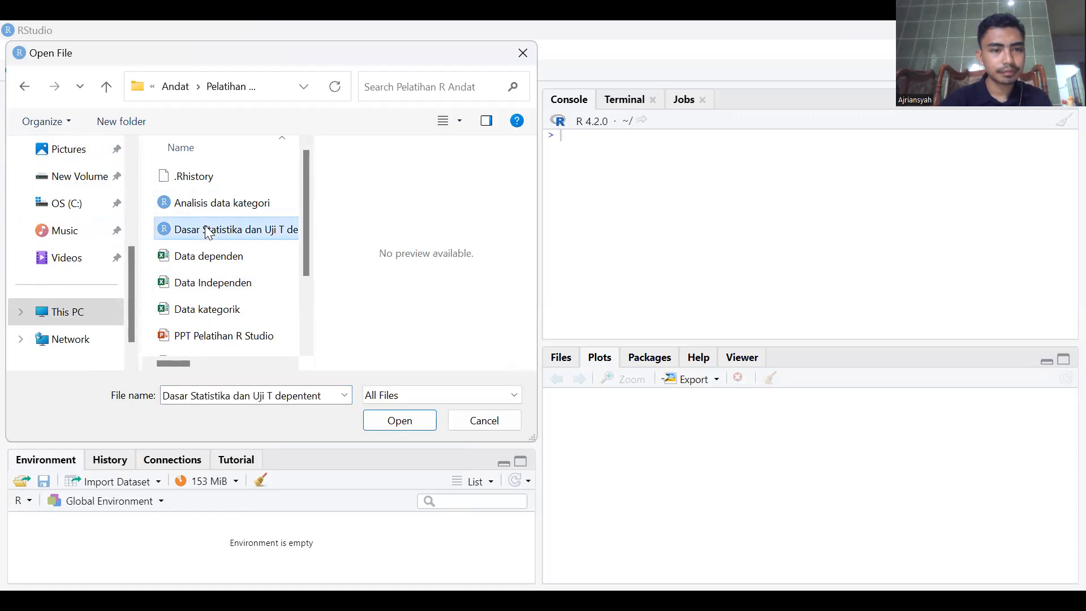
left_click(387, 423)
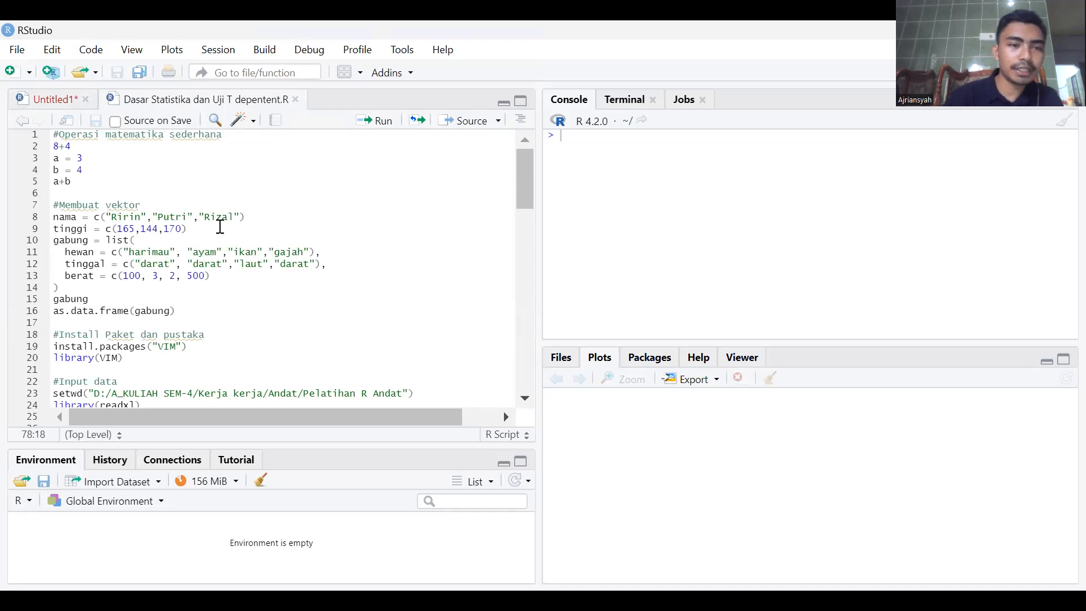
- Look through the opened script and run its first operation, 8+4, under the comment "#Operasi matematika sederhana"
scroll(220, 226, "down", 5)
scroll(220, 226, "down", 10)
scroll(220, 227, "up", 15)
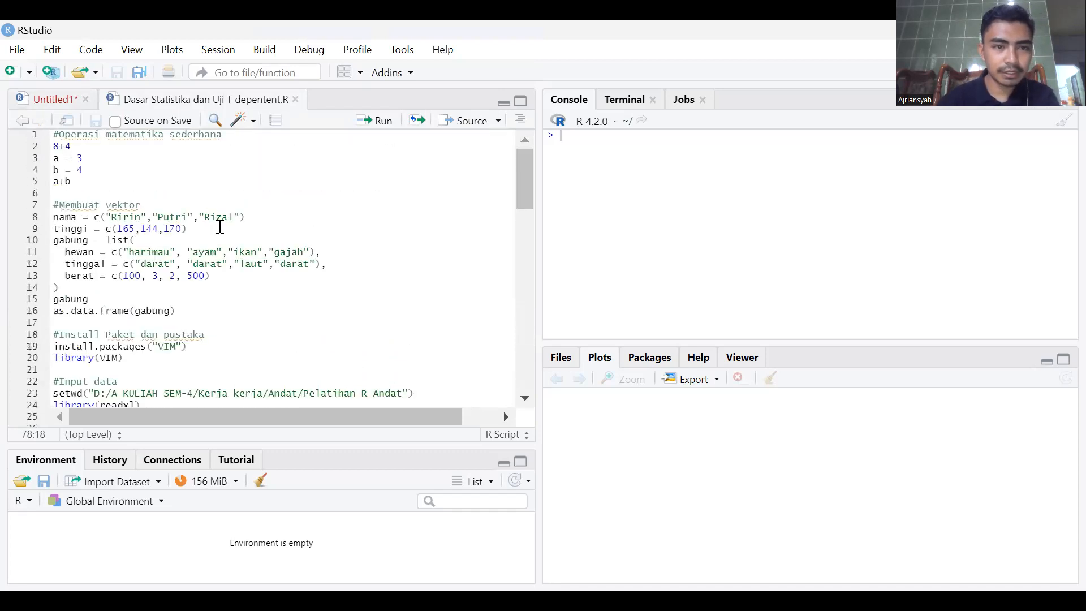
left_click(103, 139)
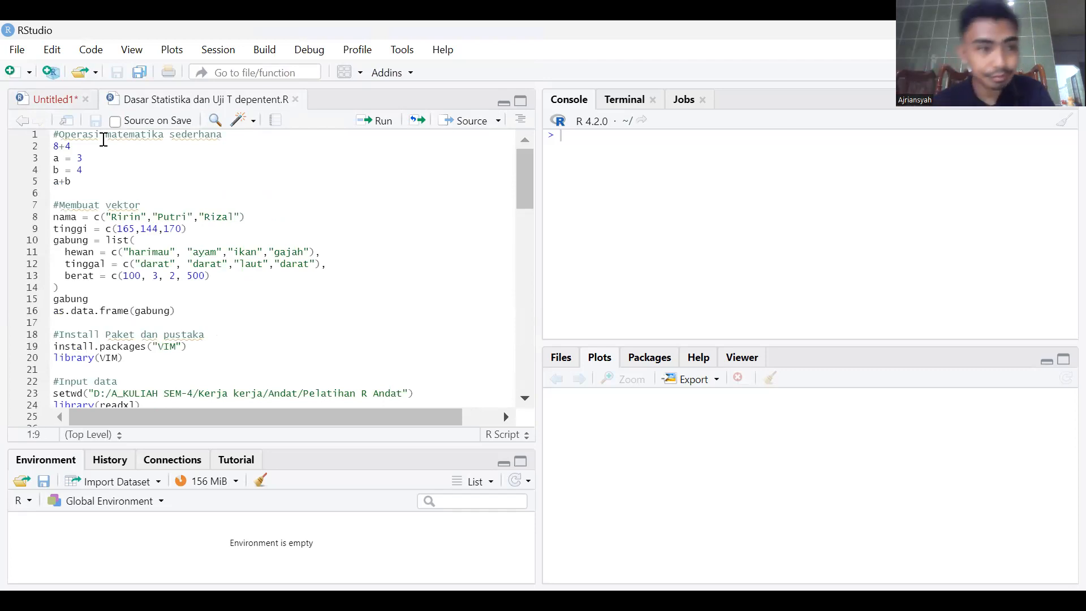
left_click(55, 144)
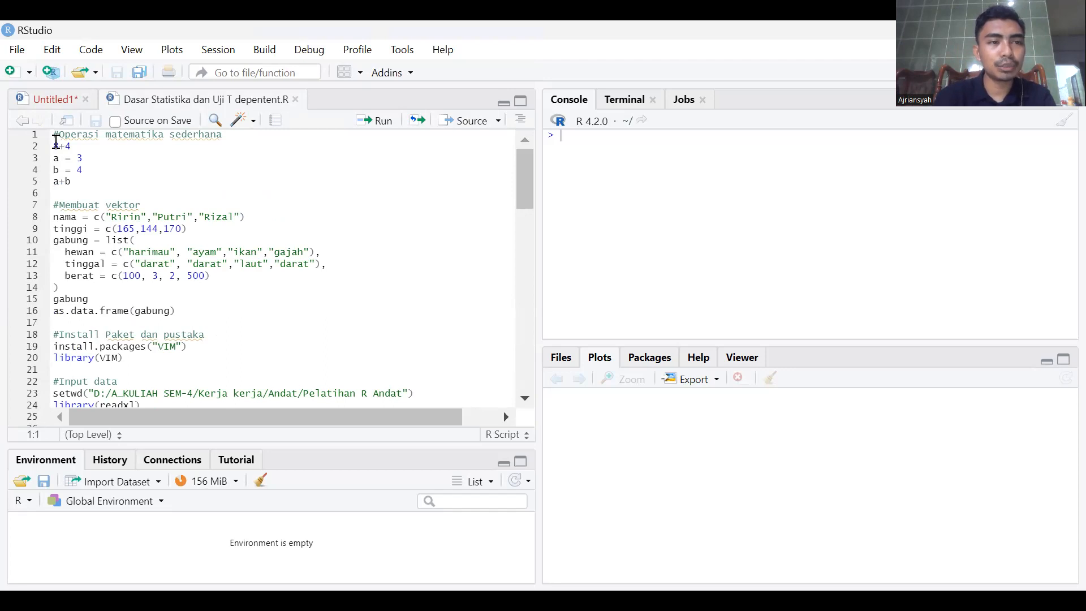
left_click(224, 134)
left_click(160, 148)
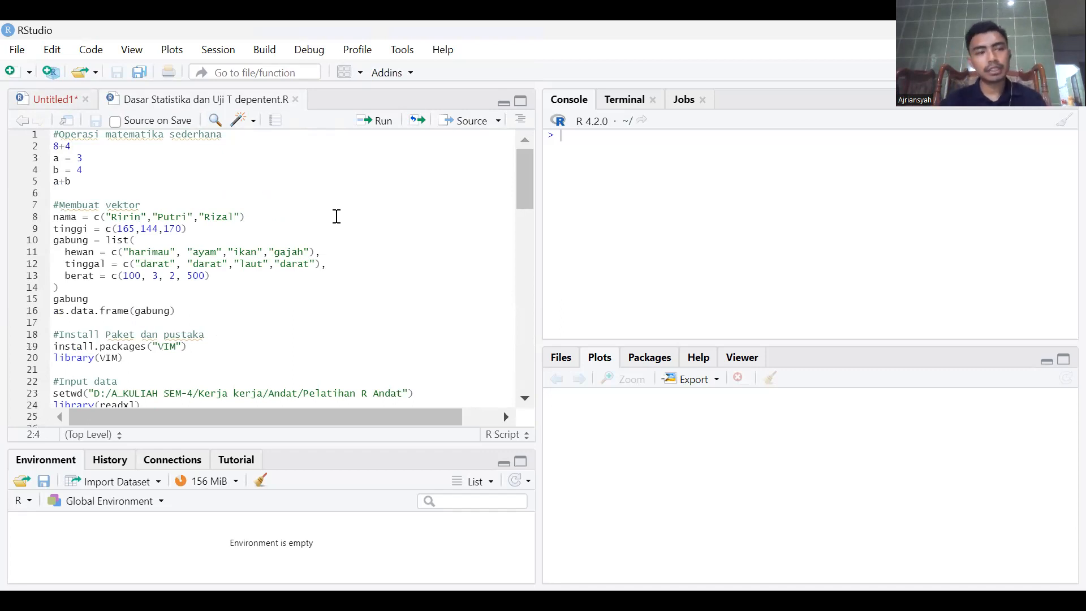
key("ctrl+Return")
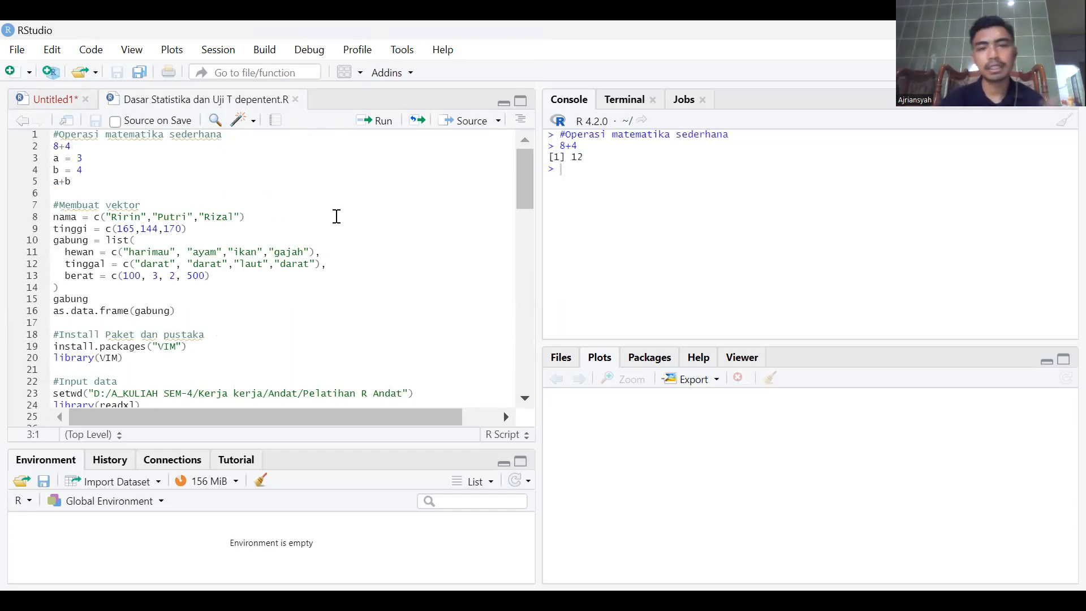
- Run script lines 3 to 5 to assign a = 3 and b = 4 and compute a+b
left_click_drag(582, 159, 567, 160)
left_click(568, 160)
left_click(128, 160)
key("ctrl+Return")
key("ctrl+Return")
key("ctrl+Return")
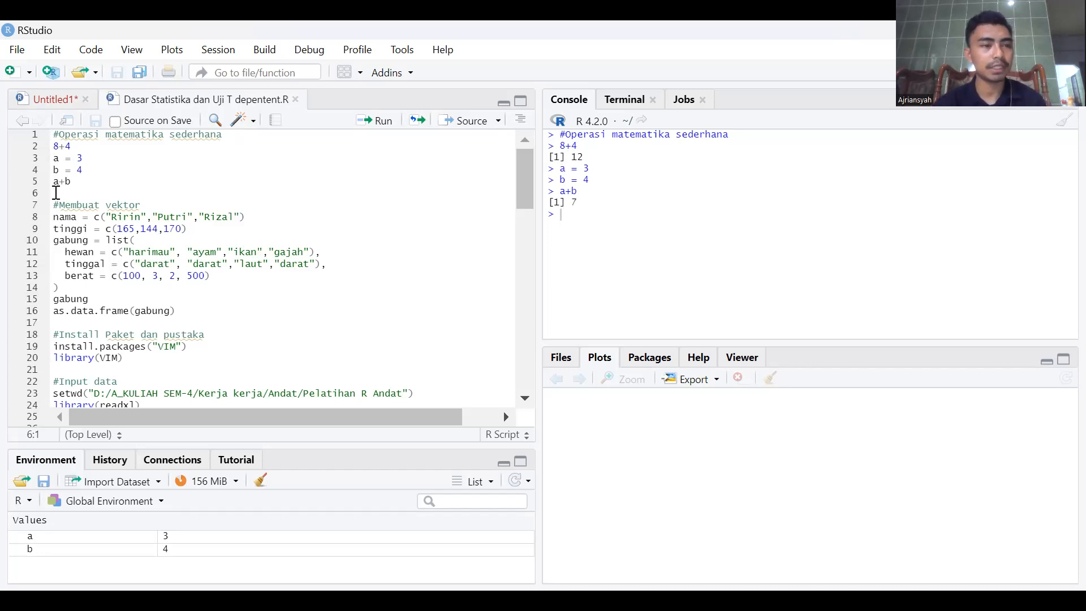
left_click(100, 207)
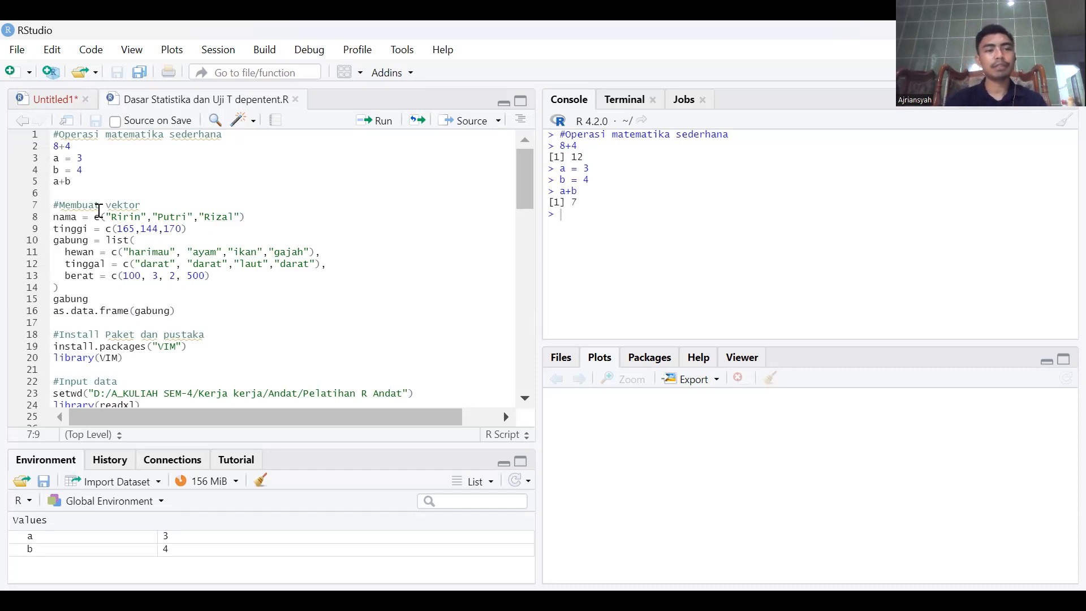
key("Left")
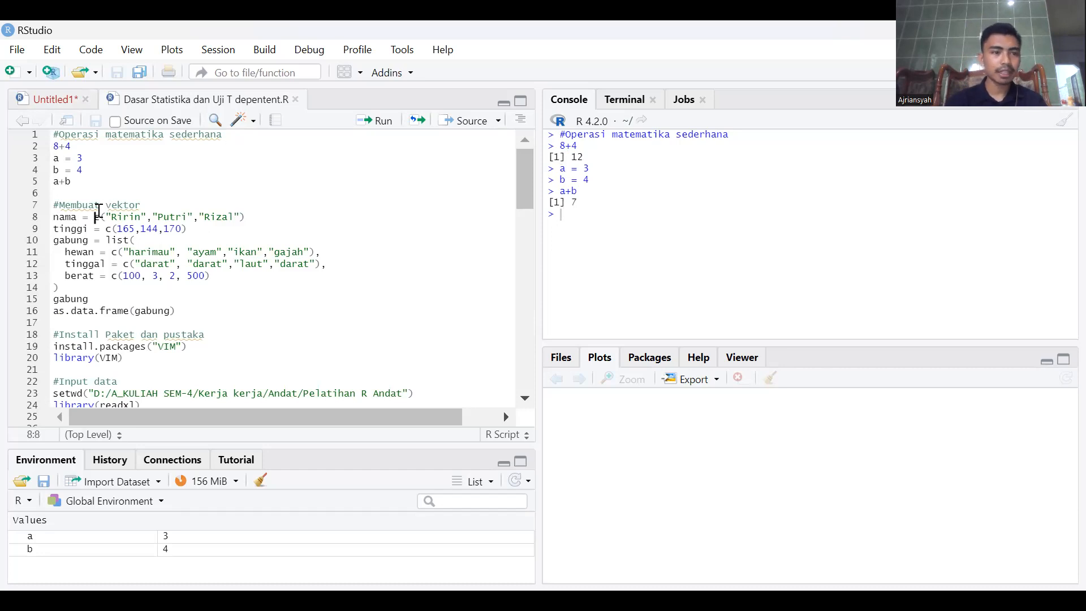
left_click(111, 217)
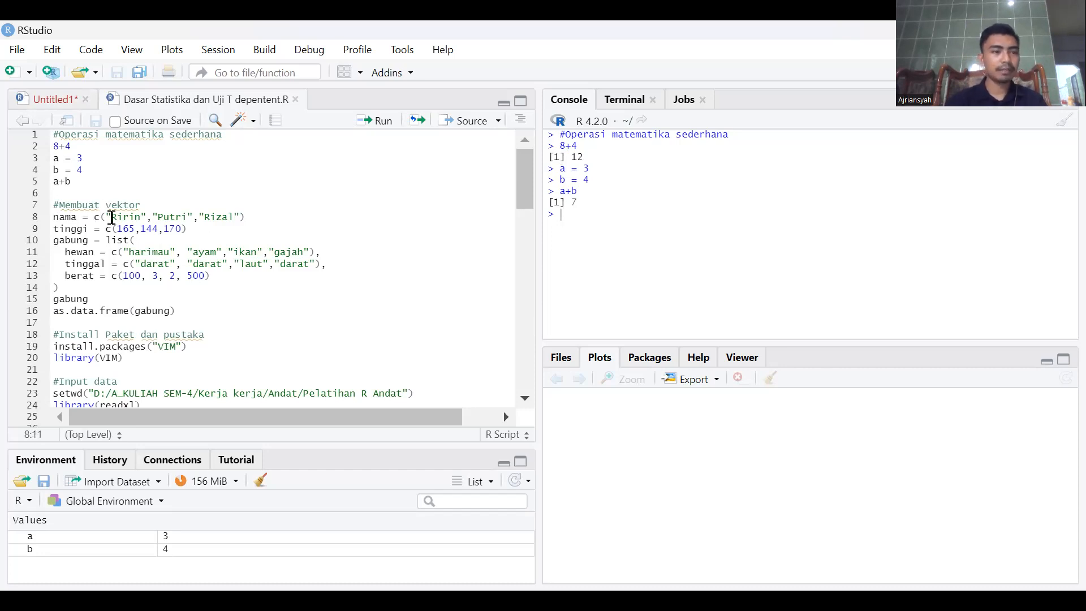
left_click(61, 217)
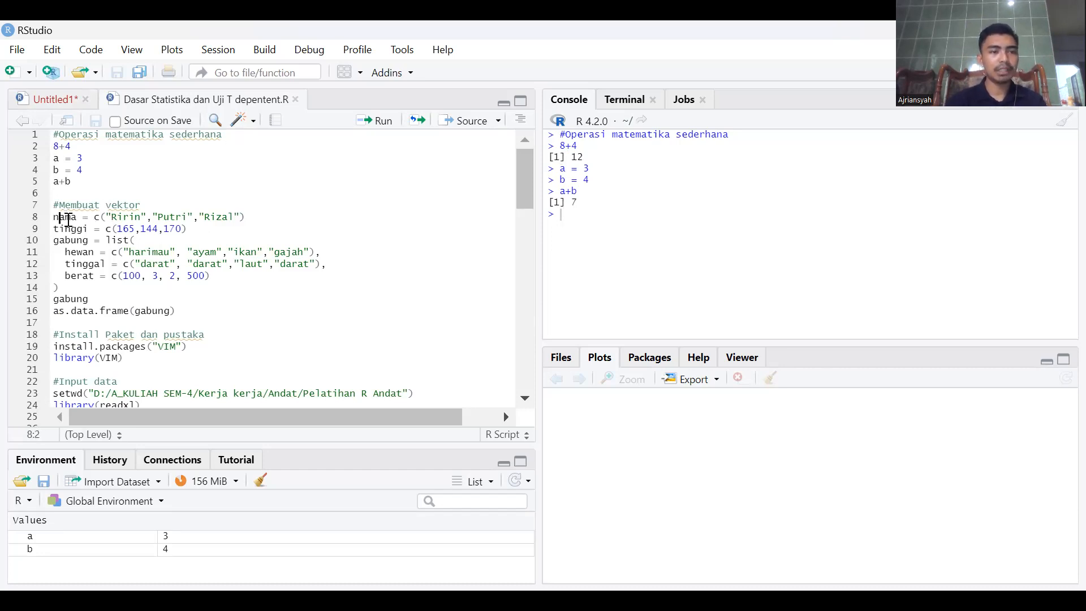
double_click(67, 219)
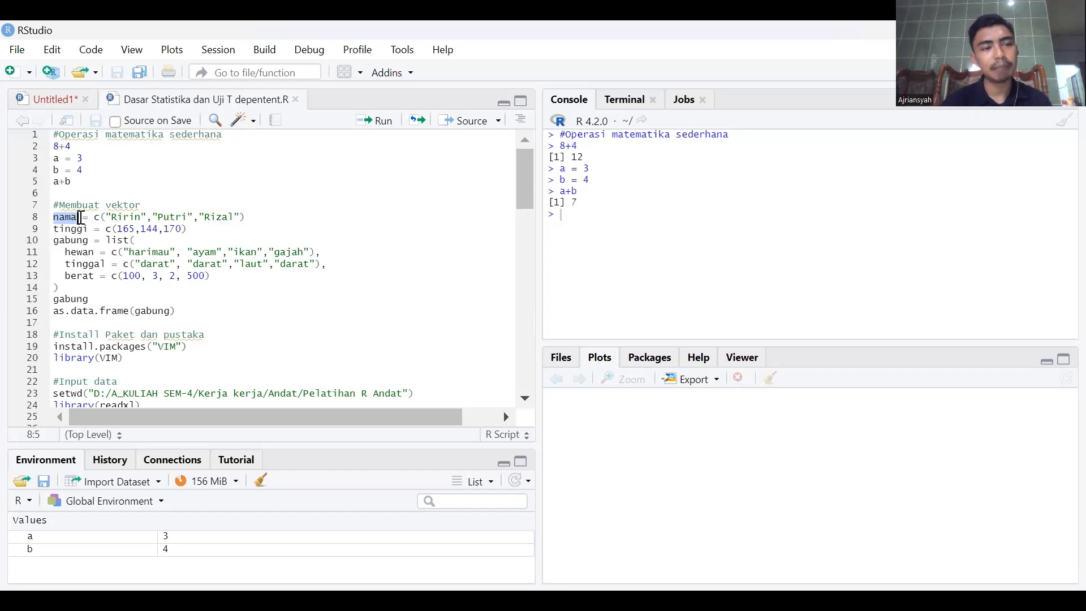
left_click(72, 218)
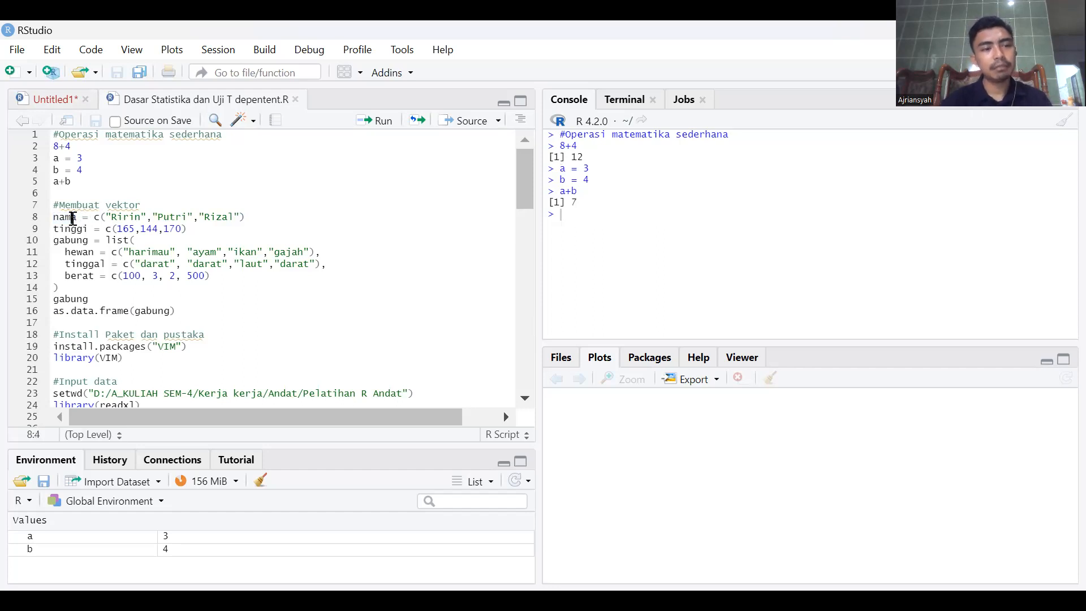
- Run script line 8 under "#Membuat vektor" to create the character vector nama with c()
left_click(256, 215)
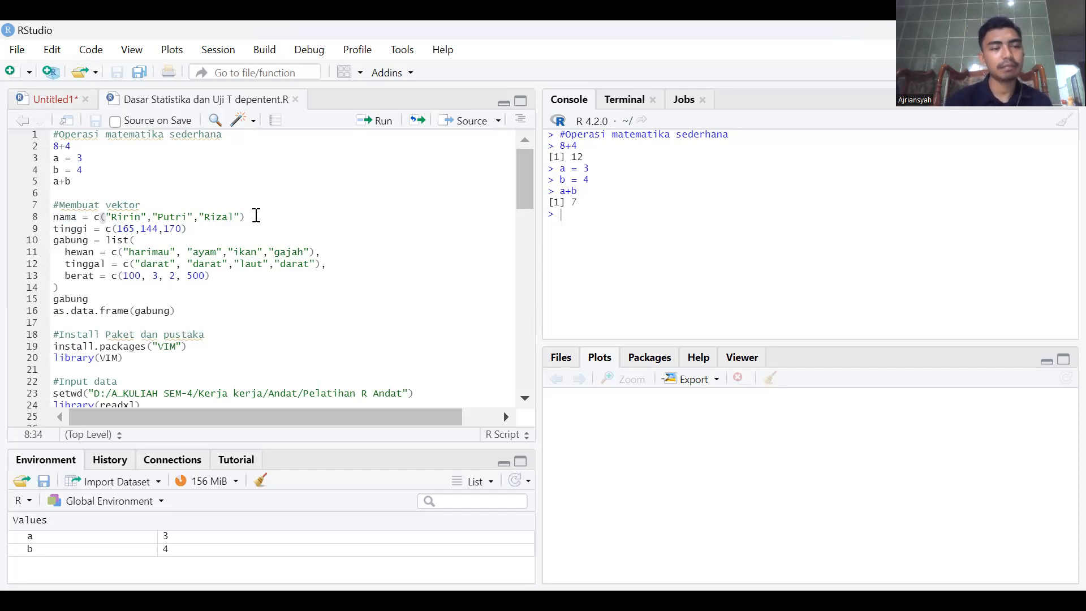
left_click(101, 218)
double_click(96, 217)
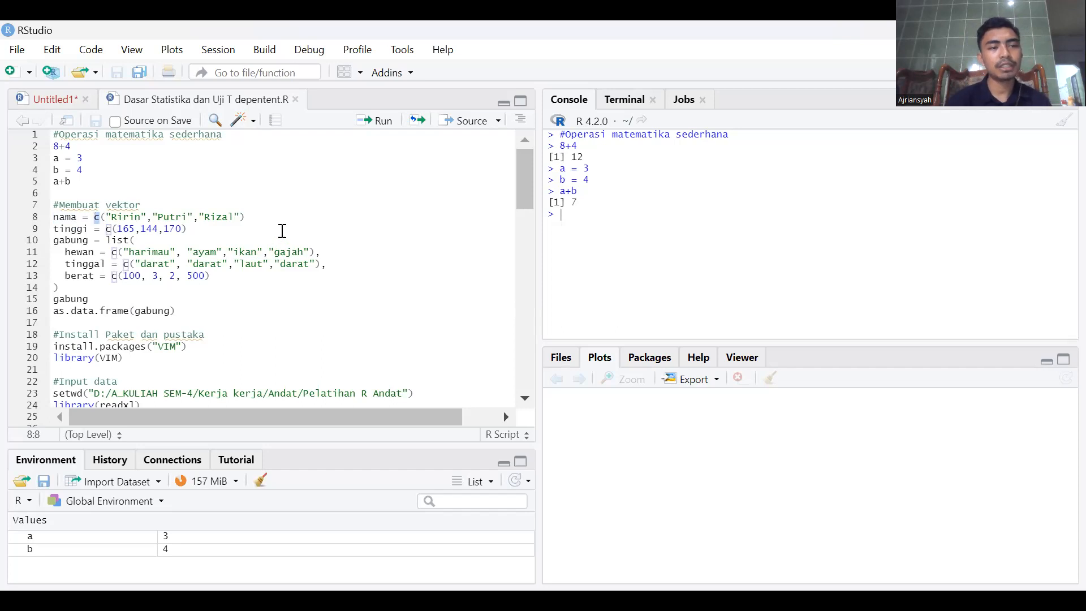
left_click(255, 218)
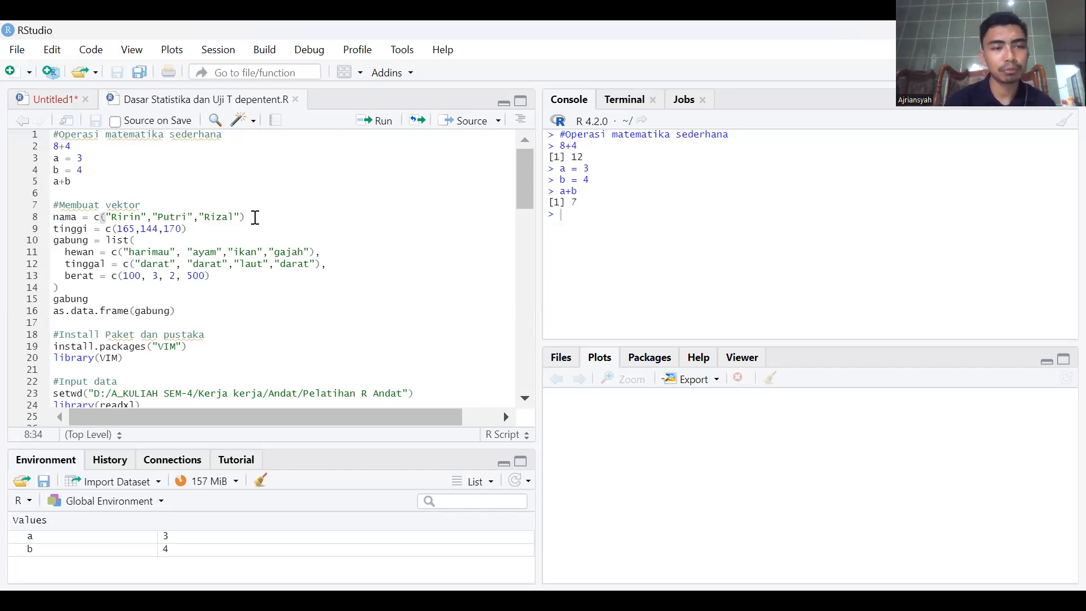
key("ctrl+Return")
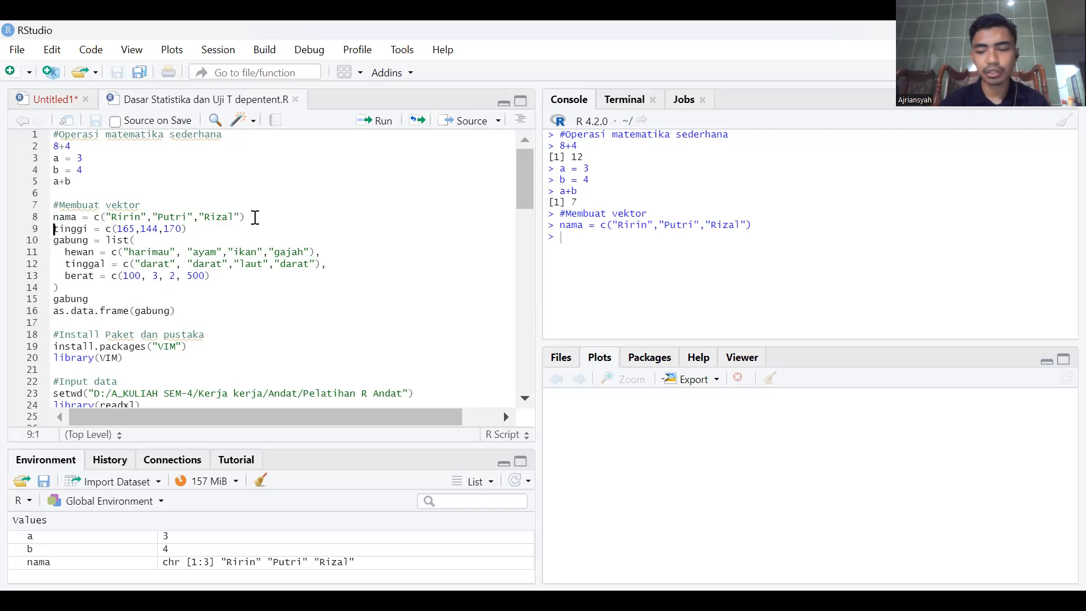
- Run the nama vector assignment on line 8 a second time
left_click(103, 219)
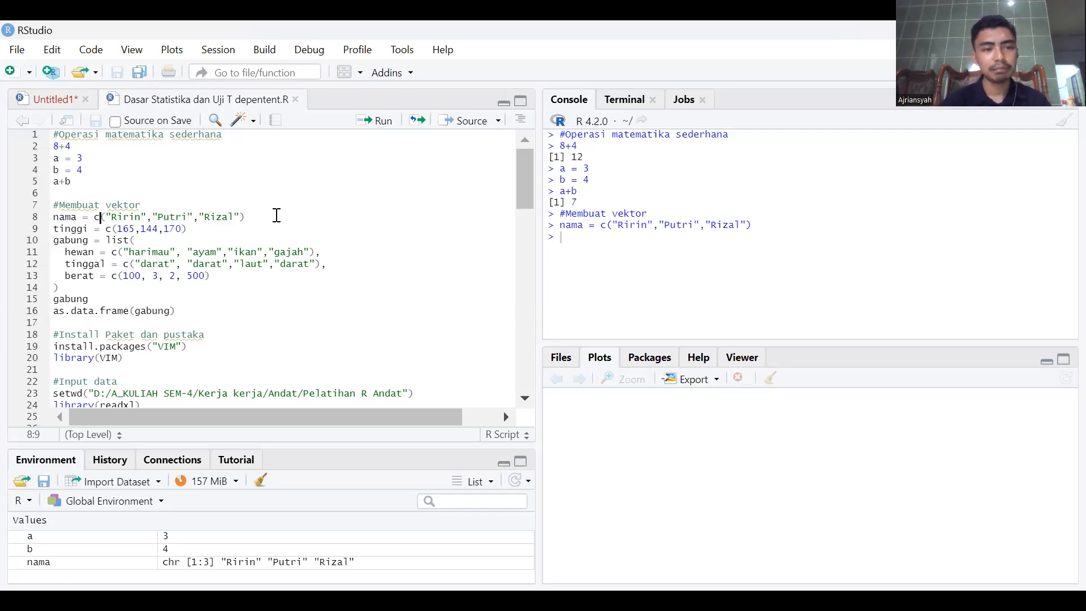
left_click(60, 216)
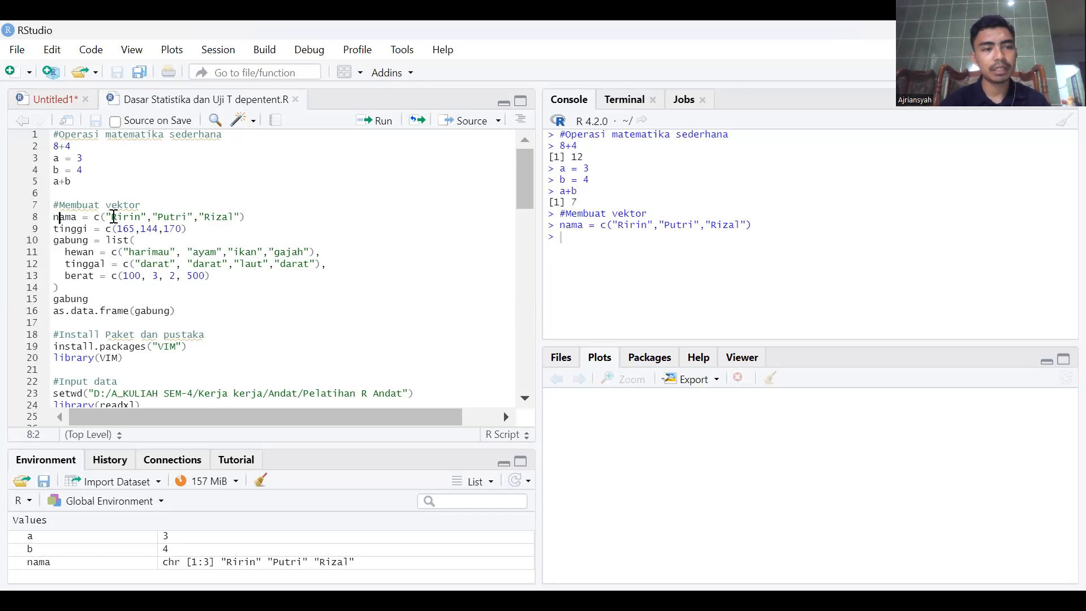
left_click(253, 217)
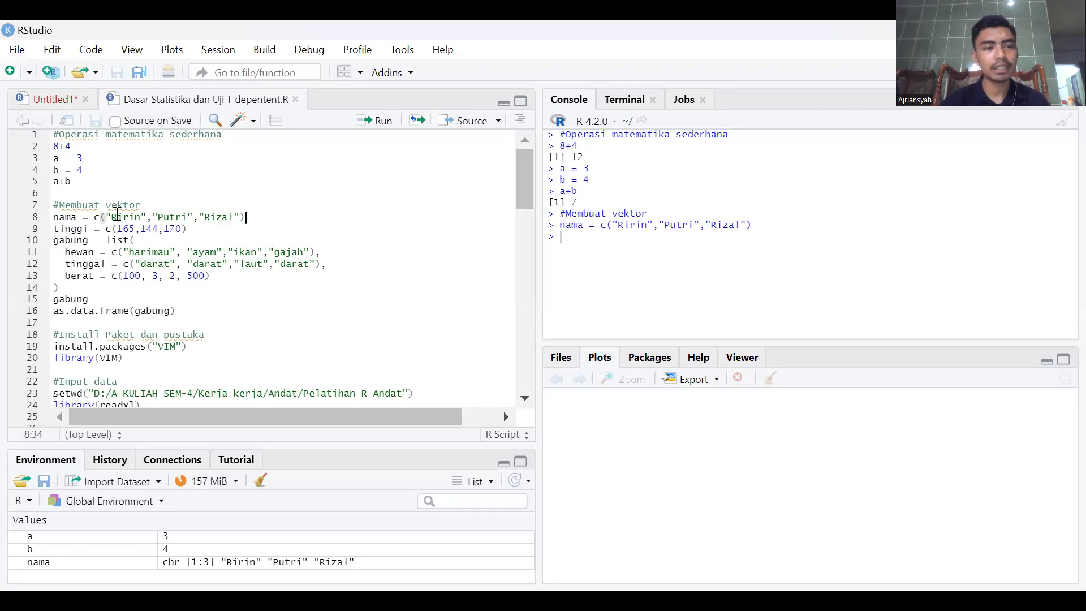
left_click(73, 218)
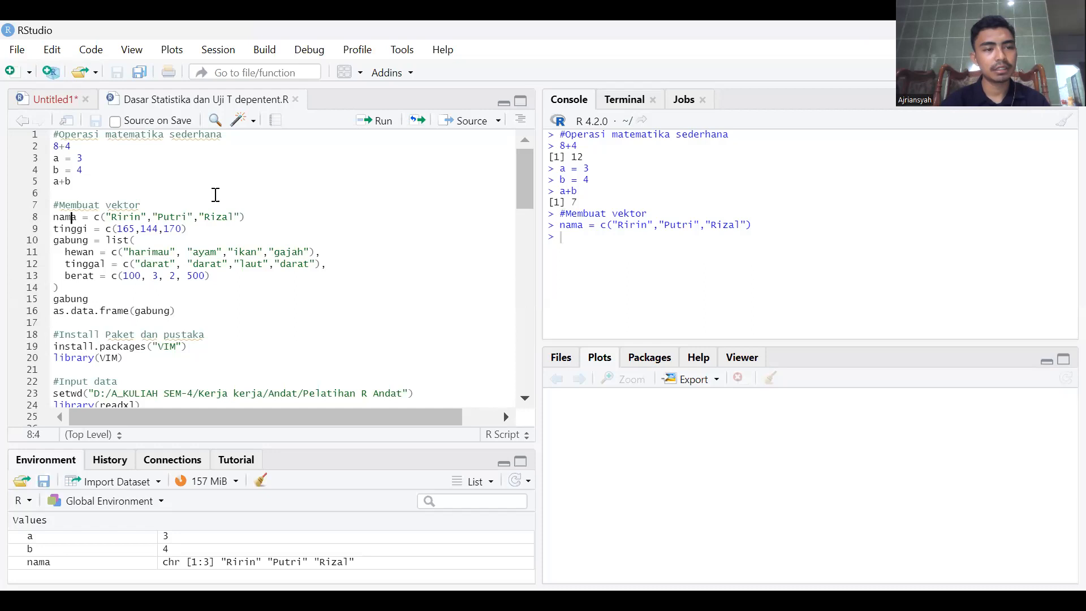
left_click(362, 129)
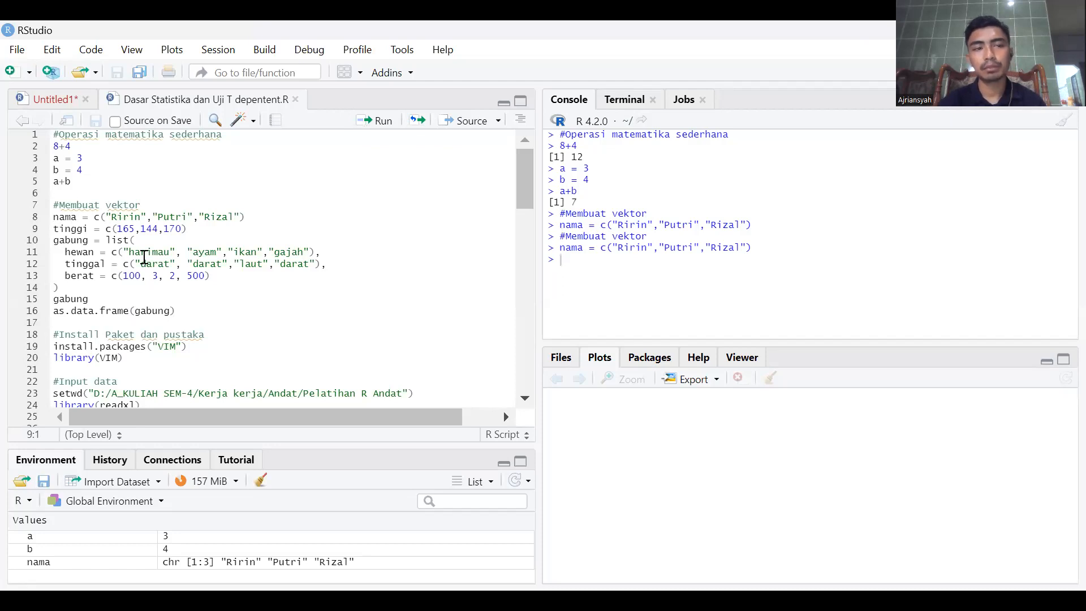
- Insert a line containing nama below the vector's definition and run it to print the vector's contents in the console
key("Return")
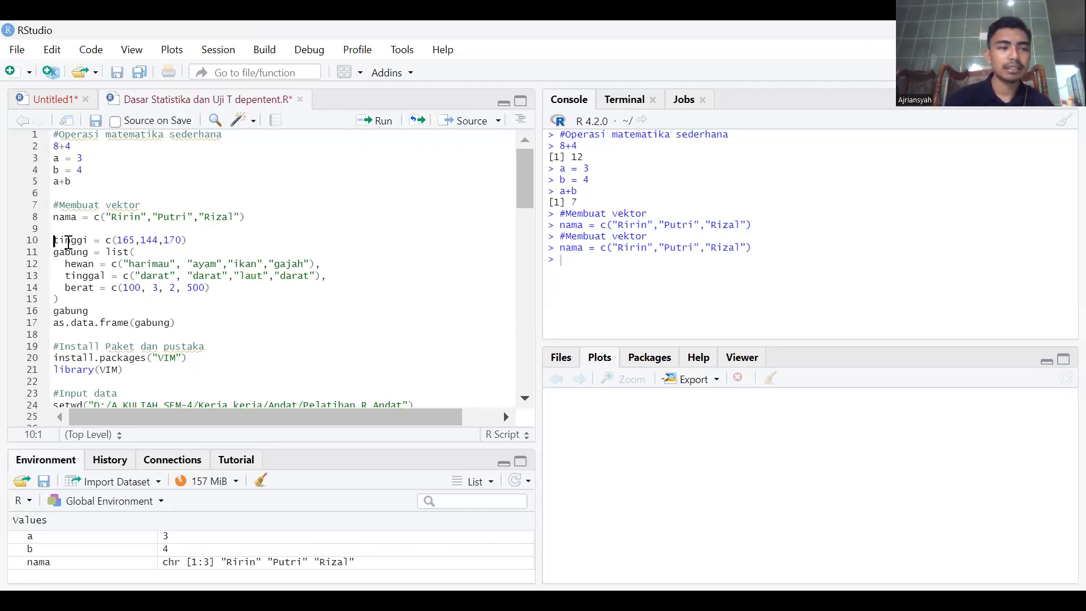
key("Up")
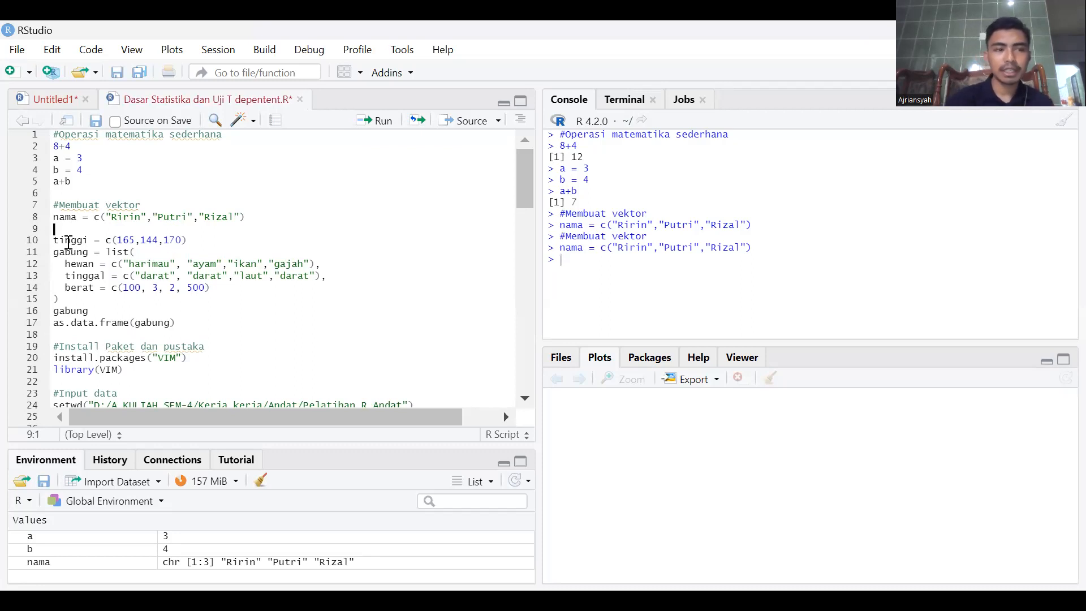
key("Return")
key("Return")
key("Up")
key("Up")
type("nama")
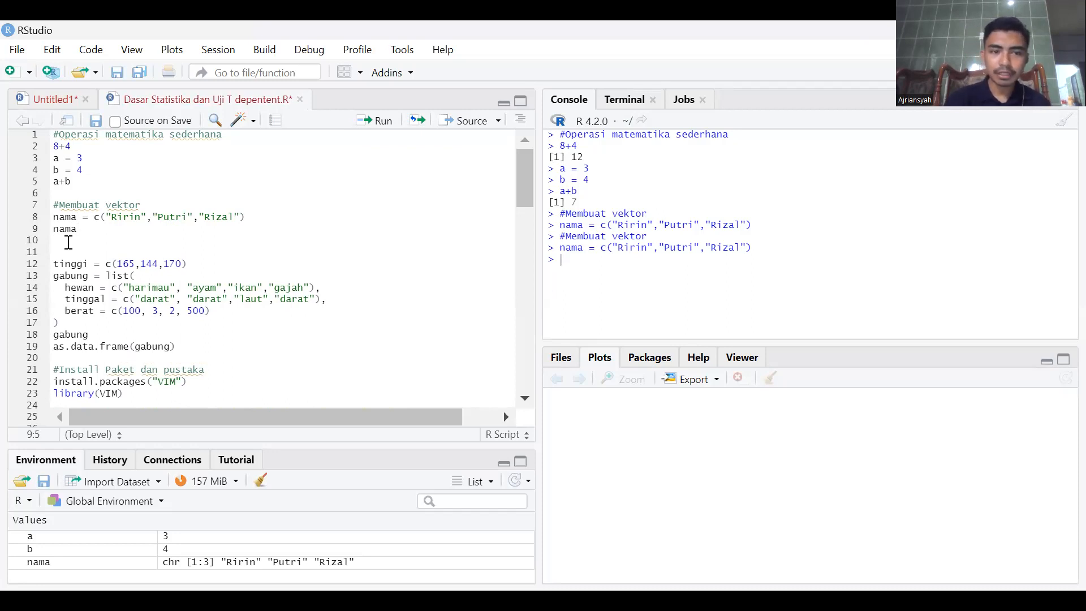
left_click(369, 123)
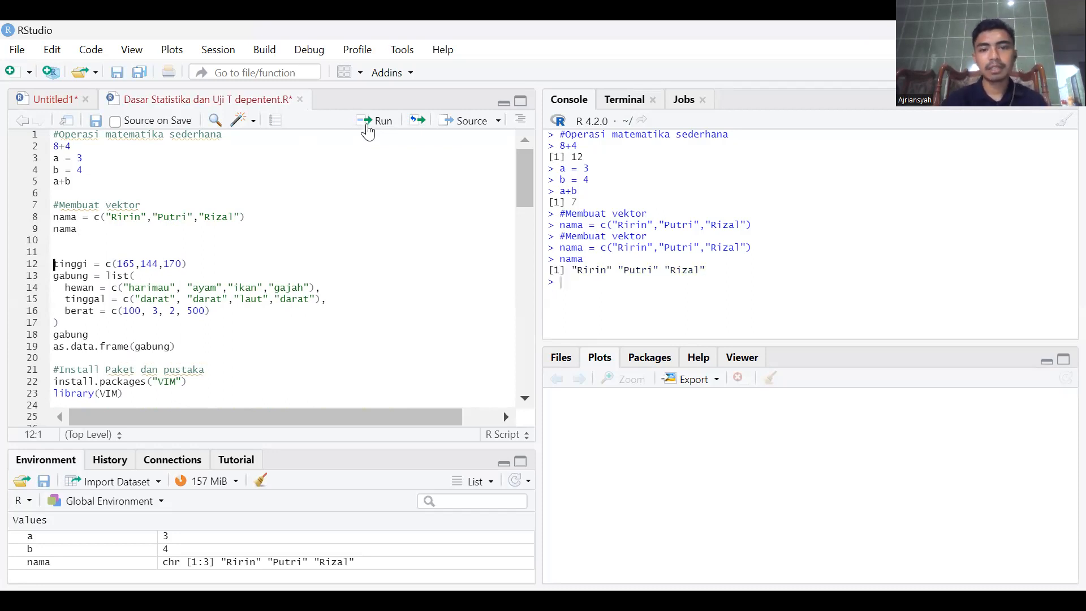
left_click_drag(568, 269, 714, 269)
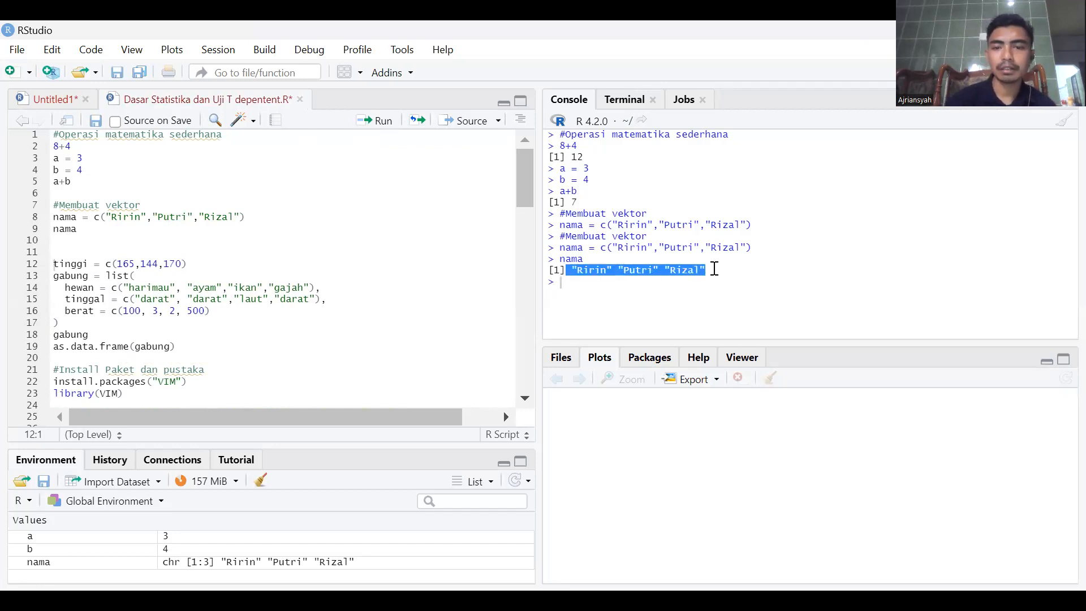
left_click(582, 276)
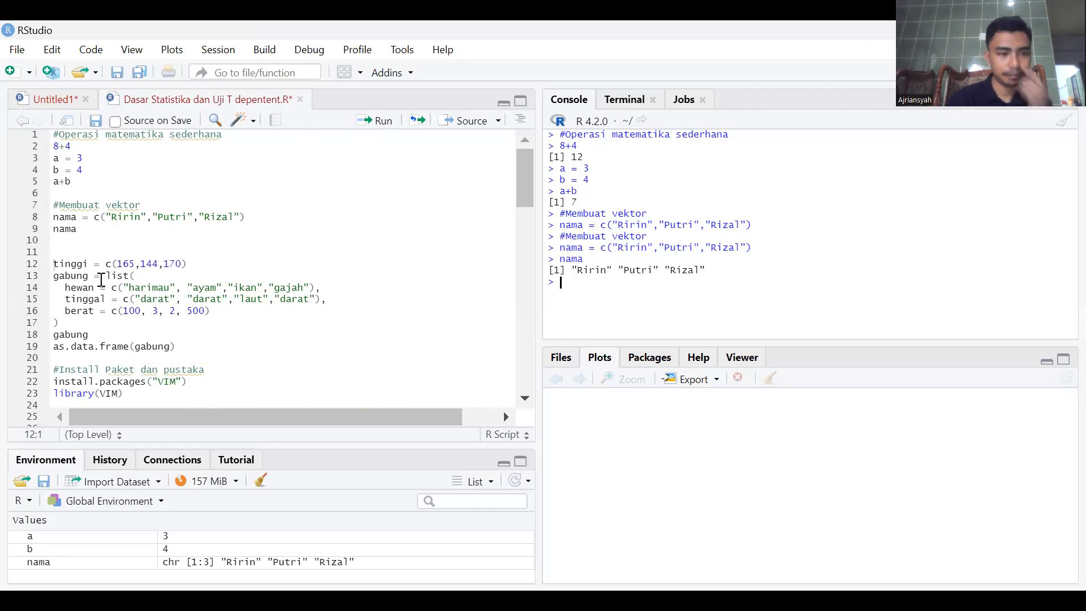
- Delete the added nama line and the blank lines between the nama and tinggi definitions
left_click(61, 245)
left_click_drag(53, 229, 89, 248)
key("BackSpace")
key("BackSpace")
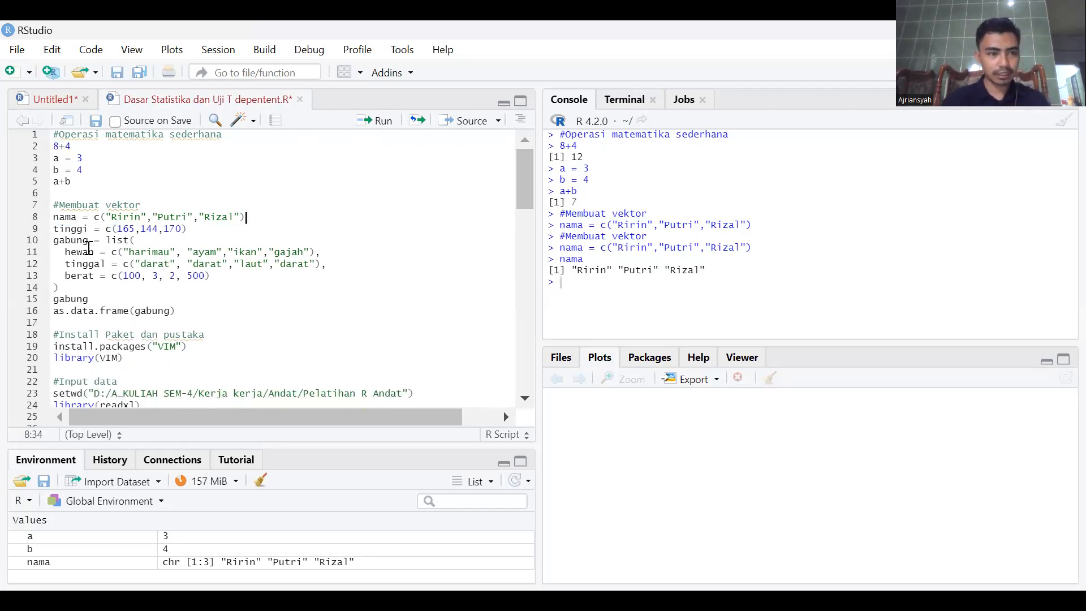
- Run script line 9 to create the numeric vector tinggi = c(165,144,170)
left_click(82, 228)
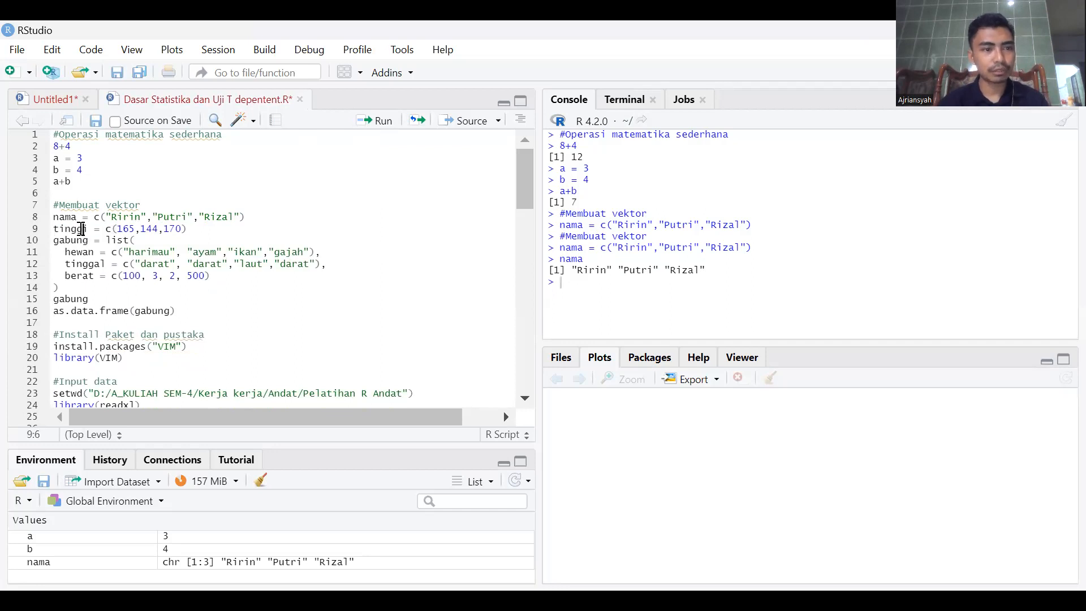
left_click(218, 230)
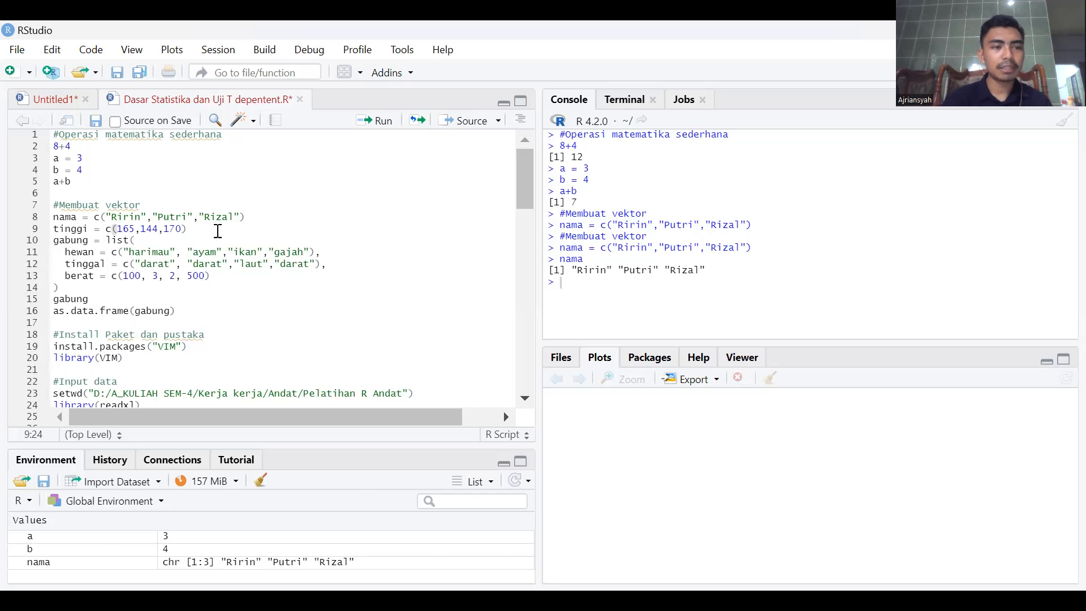
key("ctrl+Return")
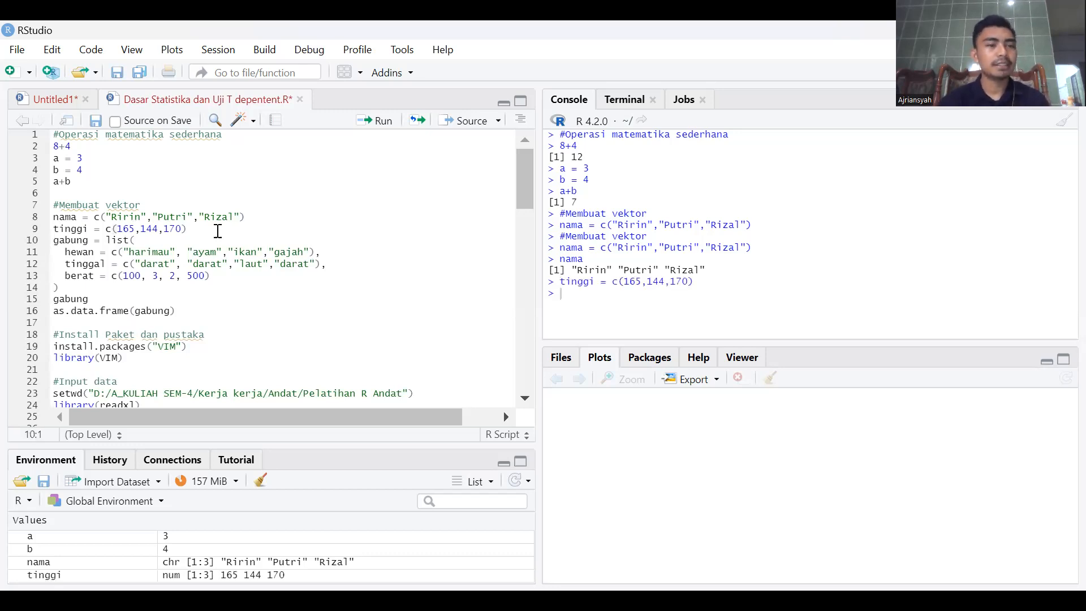
key("Return")
key("Up")
key("Return")
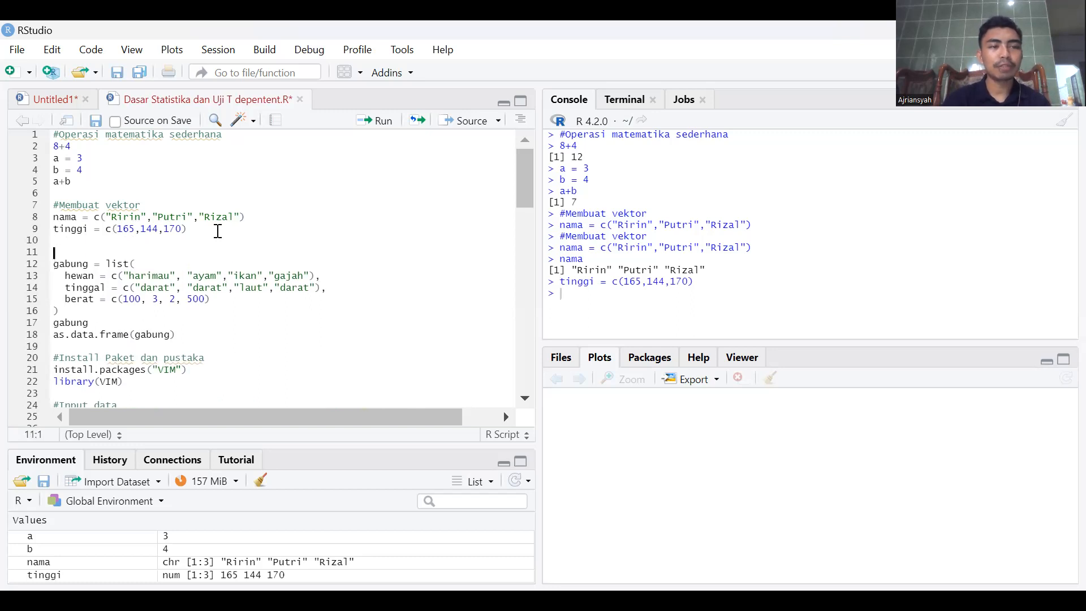
key("Up")
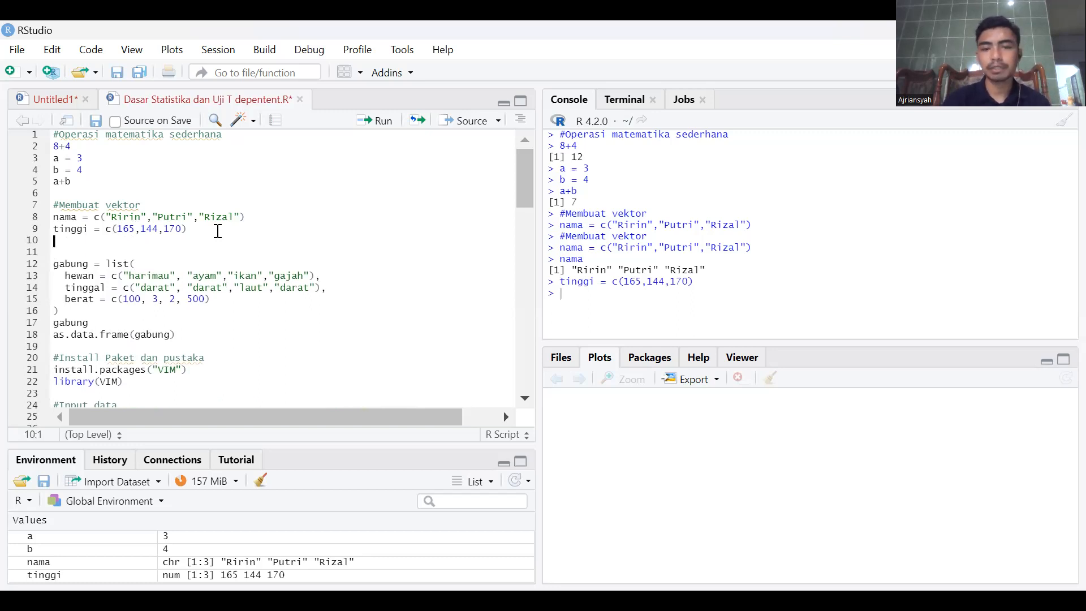
key("Down")
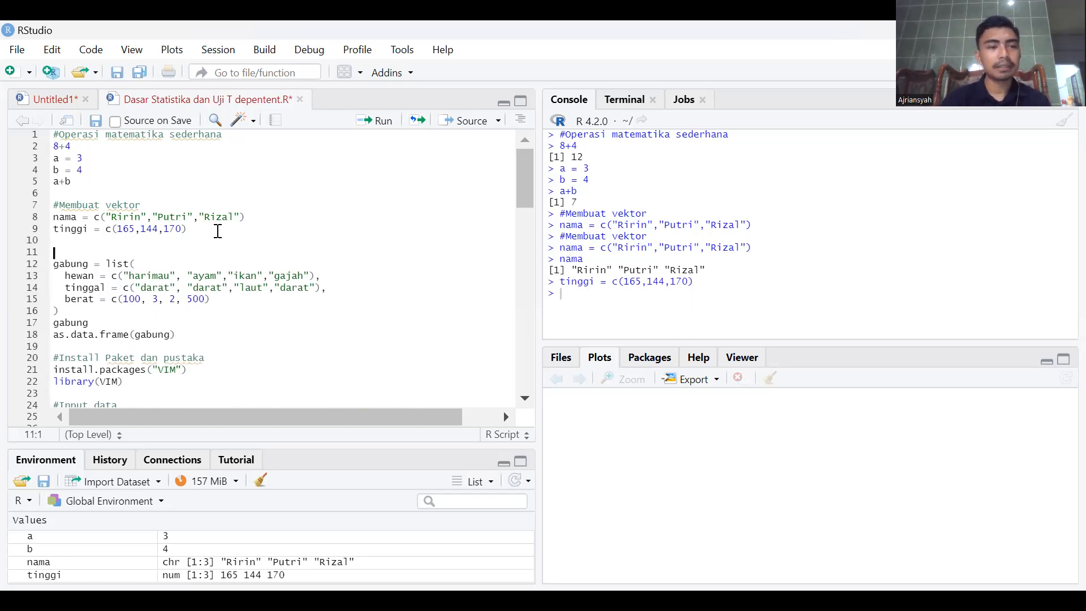
key("BackSpace")
key("BackSpace")
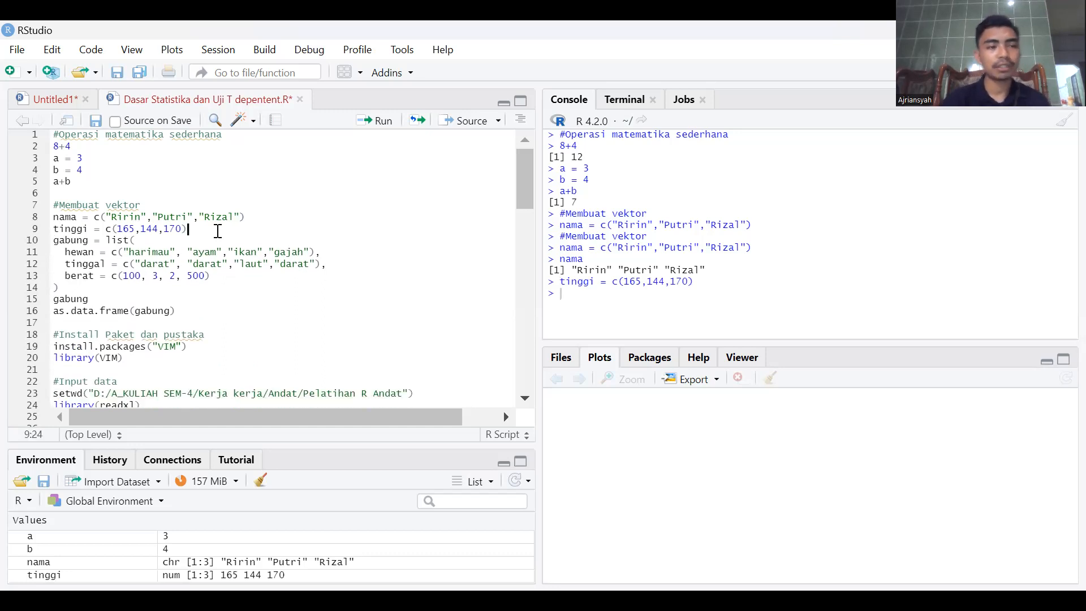
- Run the list definition on lines 10 to 14 to create gabung with the components hewan, tinggal and berat
left_click(70, 244)
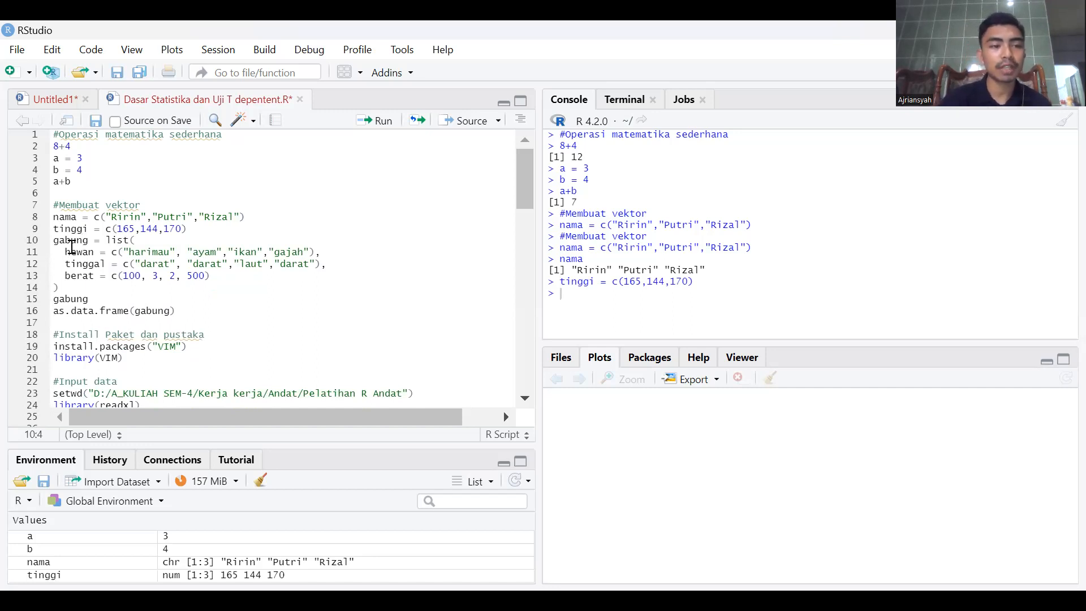
left_click(66, 244)
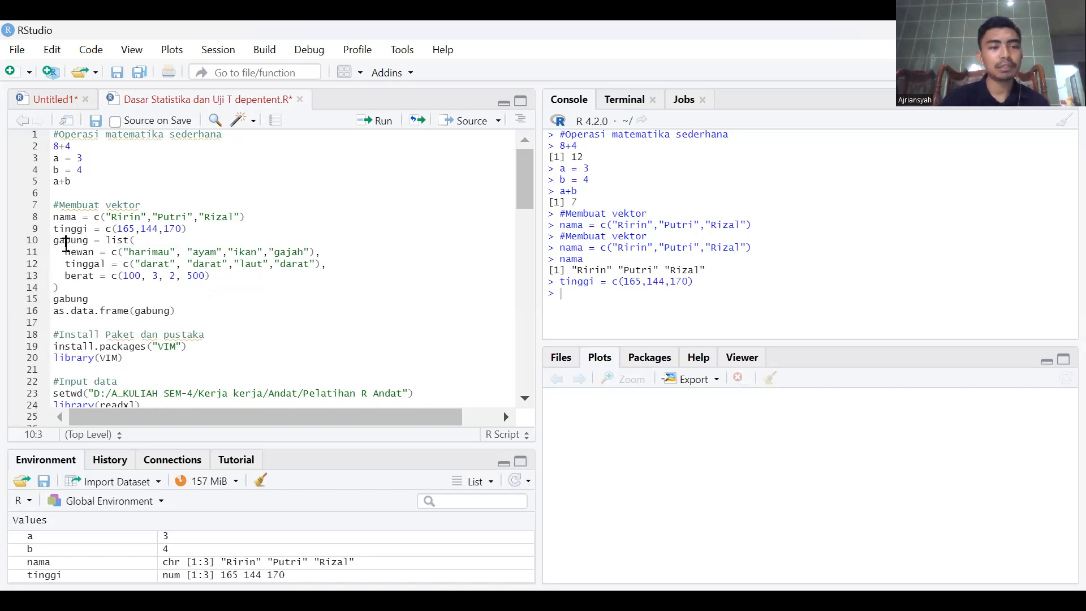
double_click(74, 242)
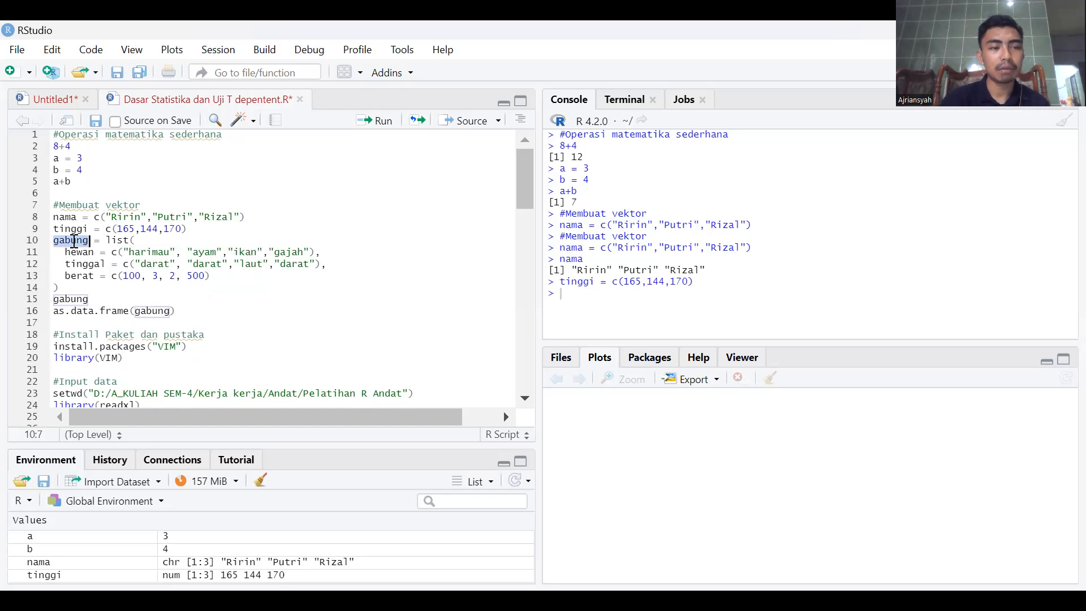
left_click(77, 242)
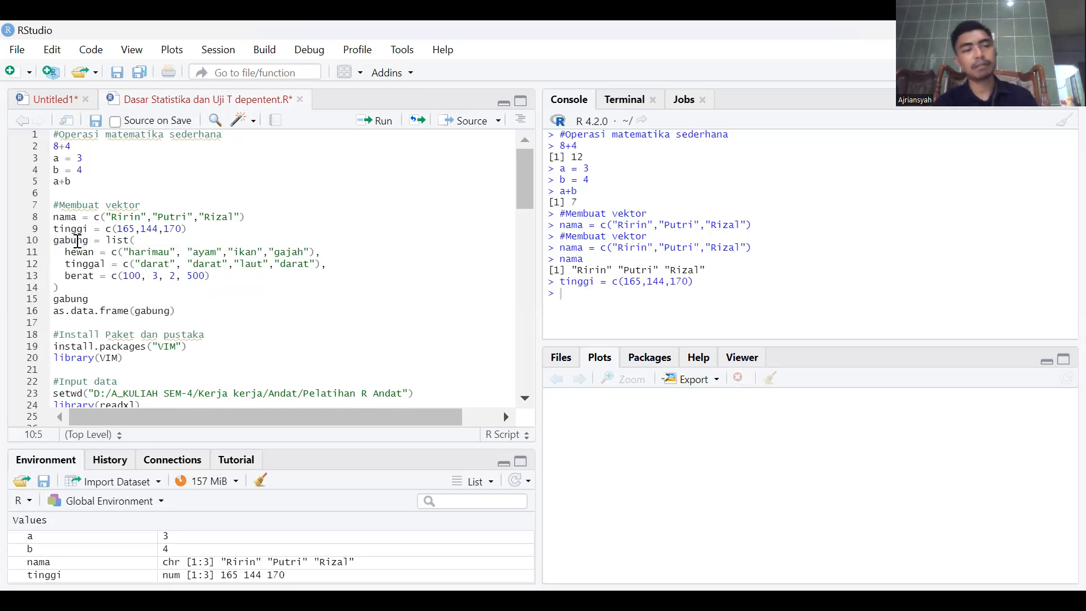
left_click(62, 242)
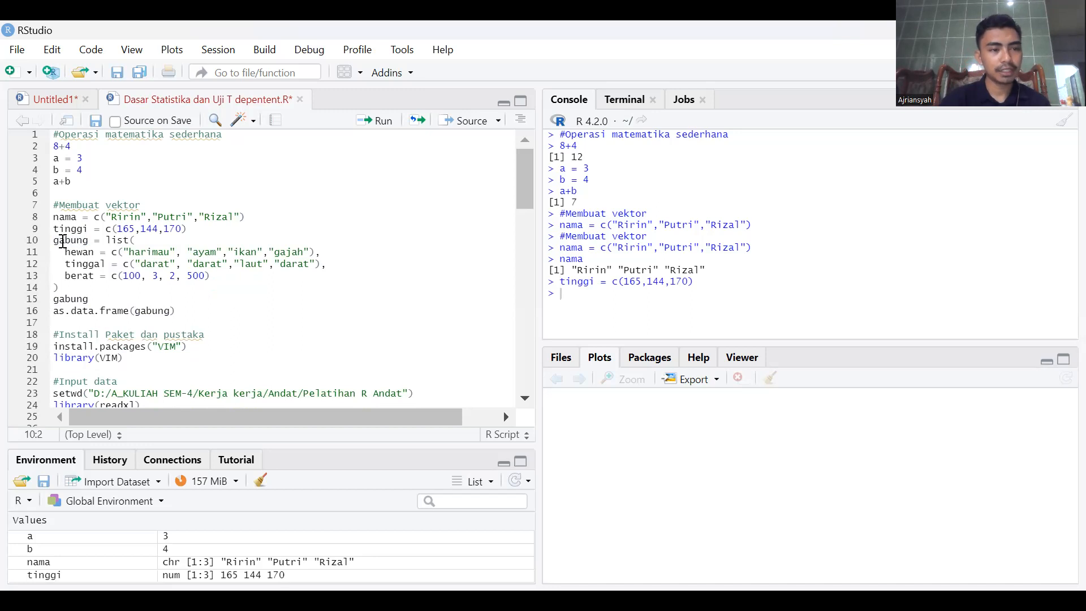
left_click(383, 126)
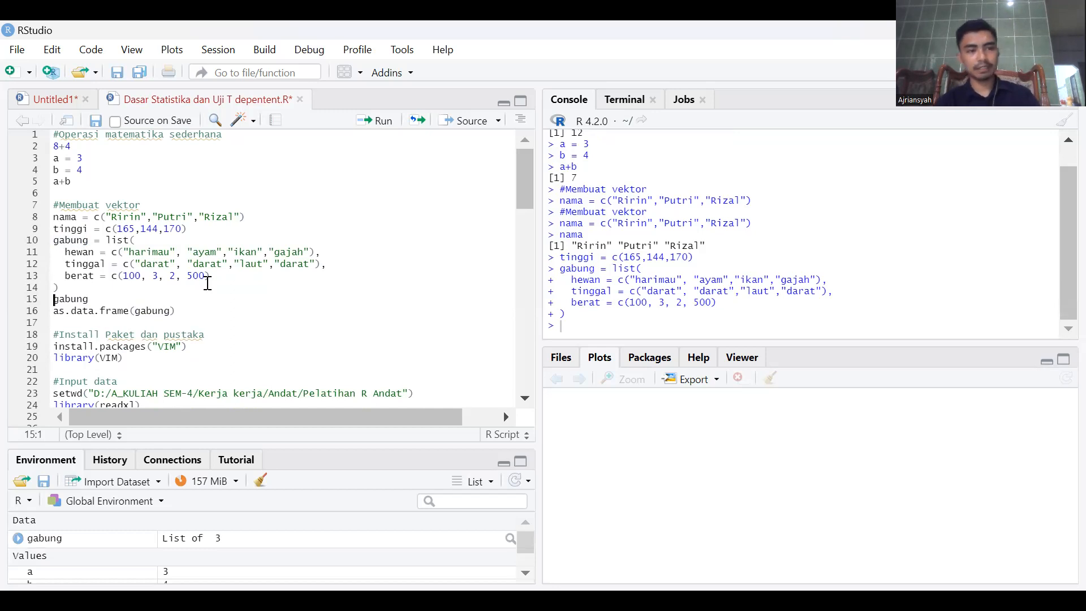
- Run line 15 to print the gabung list and examine its hewan, tinggal and berat components in the console
left_click(379, 123)
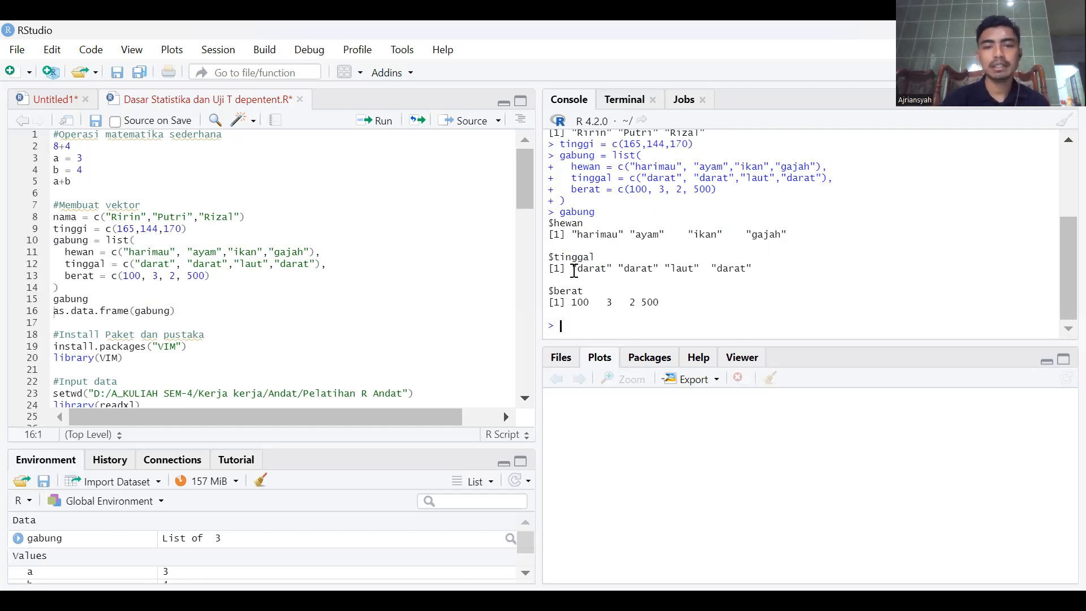
double_click(599, 269)
left_click(640, 270)
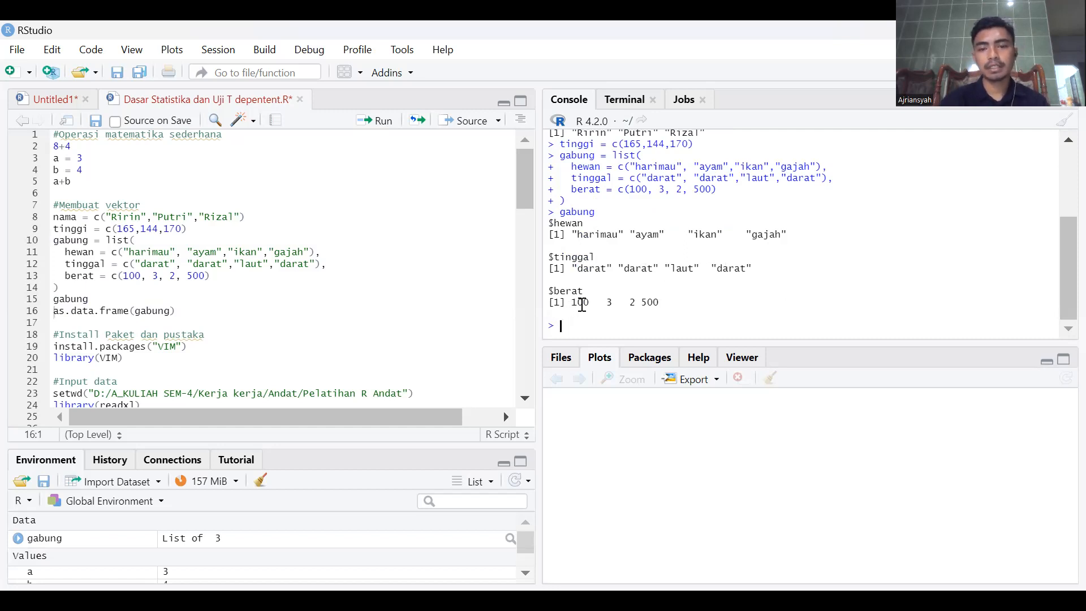
left_click_drag(575, 305, 589, 305)
left_click(610, 305)
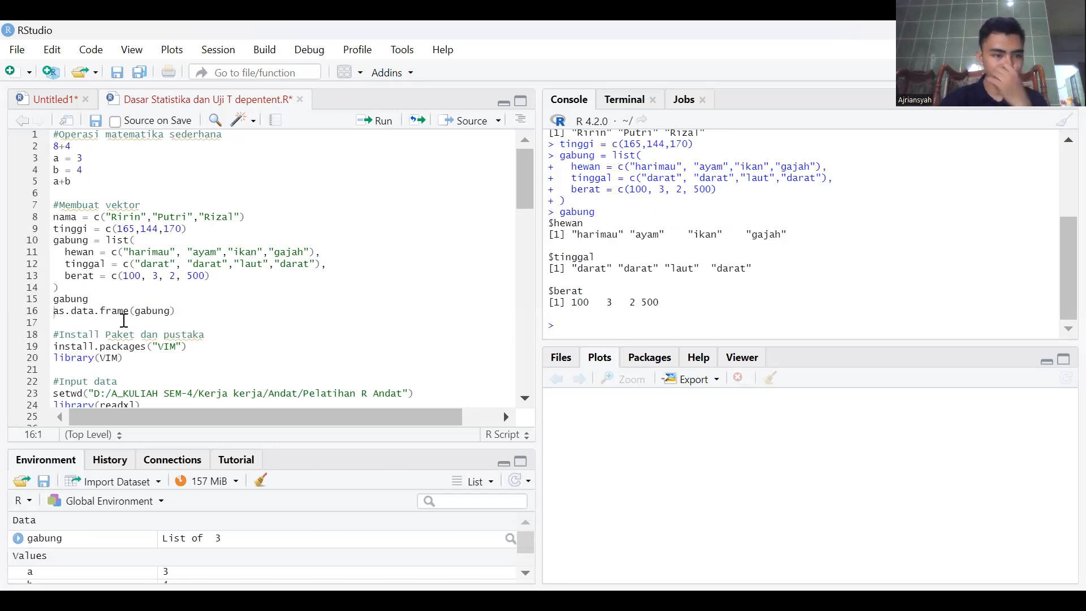
left_click(209, 309)
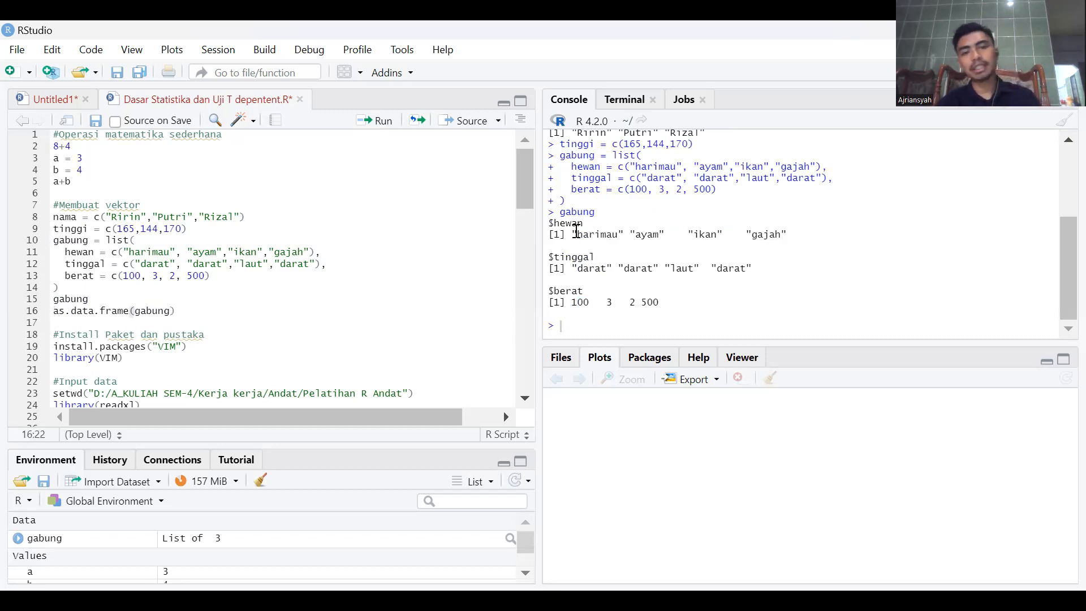
left_click_drag(660, 304, 547, 216)
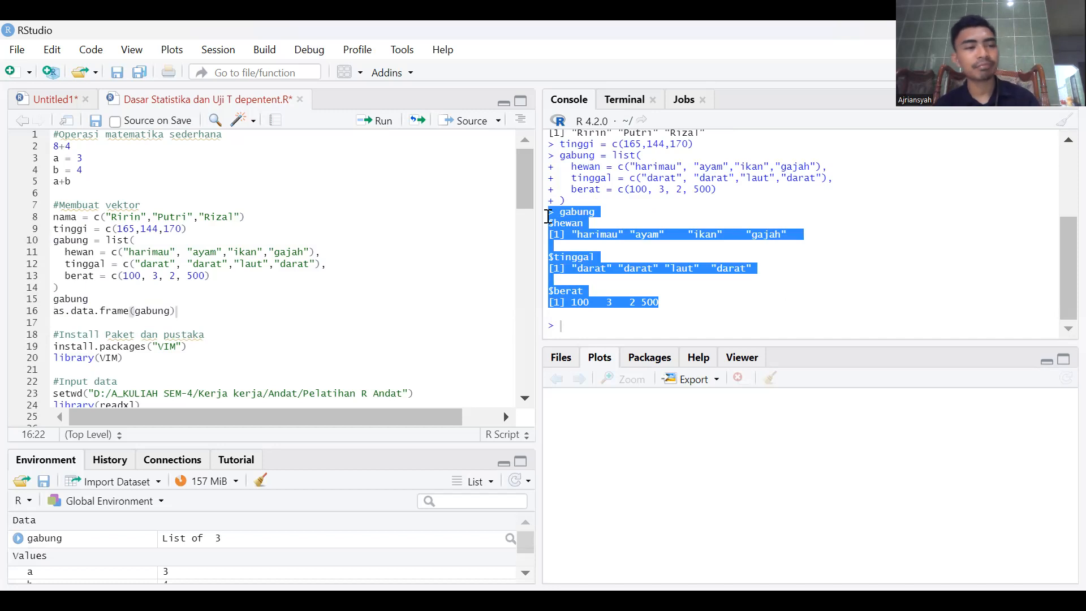
left_click(572, 213)
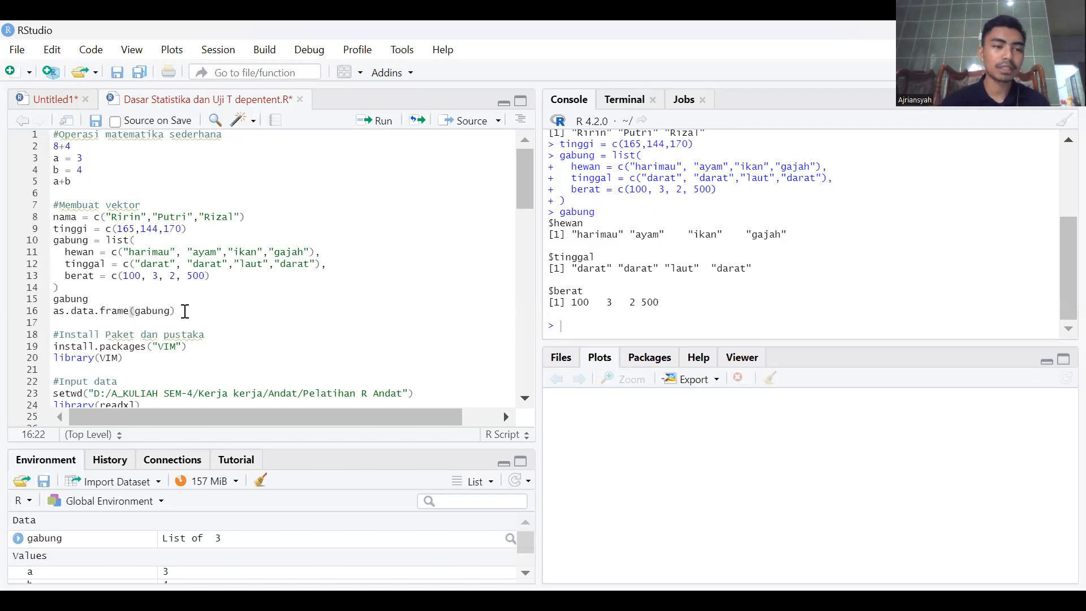
- Run script line 16, as.data.frame(gabung), to print the gabung list as a data frame and examine the table in the console
scroll(181, 308, "down", 3)
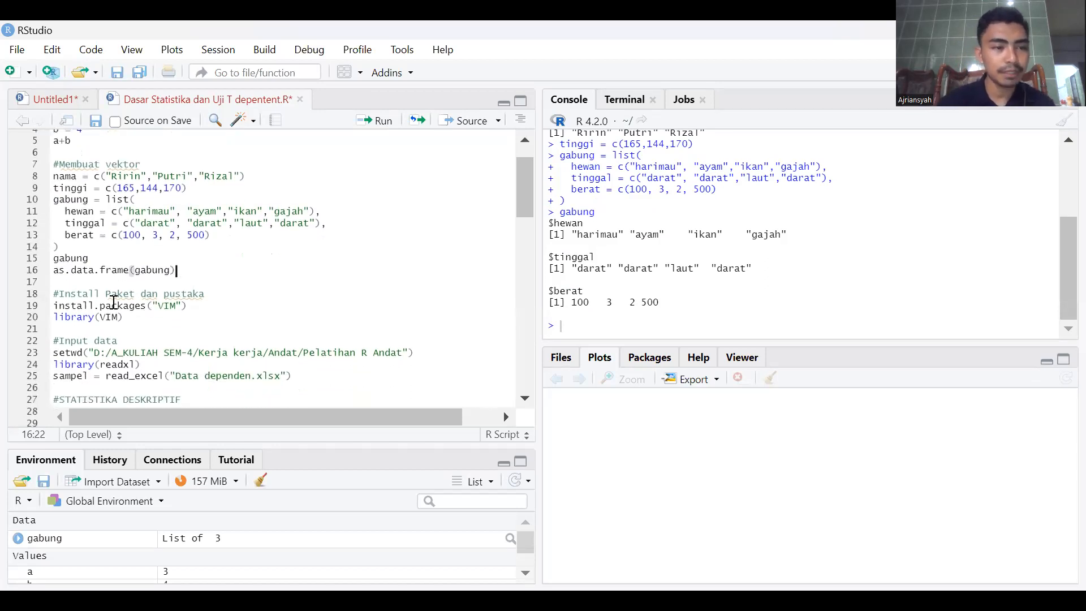
left_click_drag(55, 275, 185, 274)
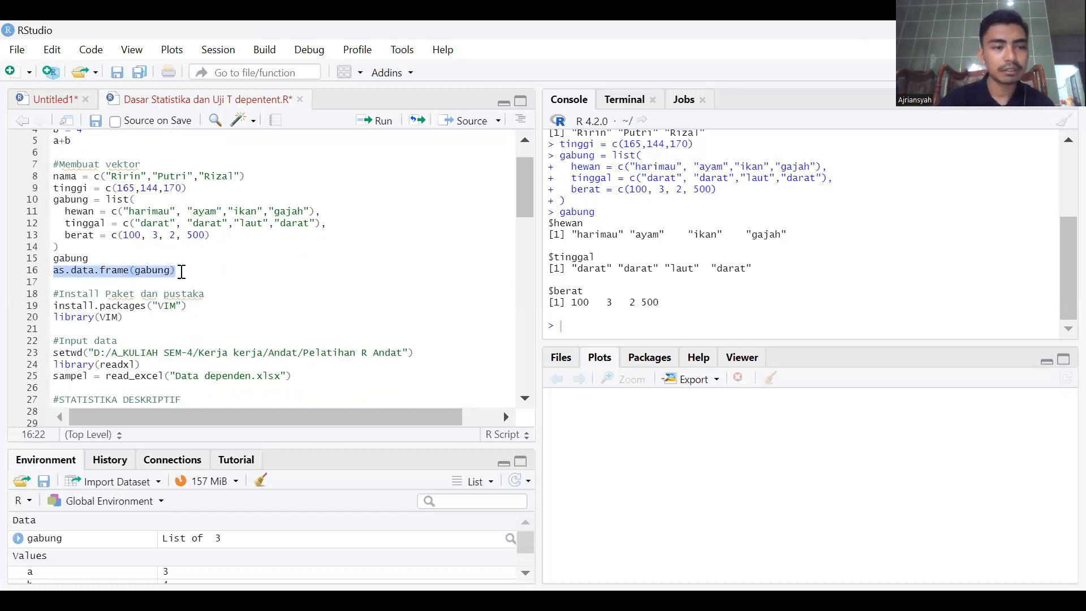
left_click(181, 271)
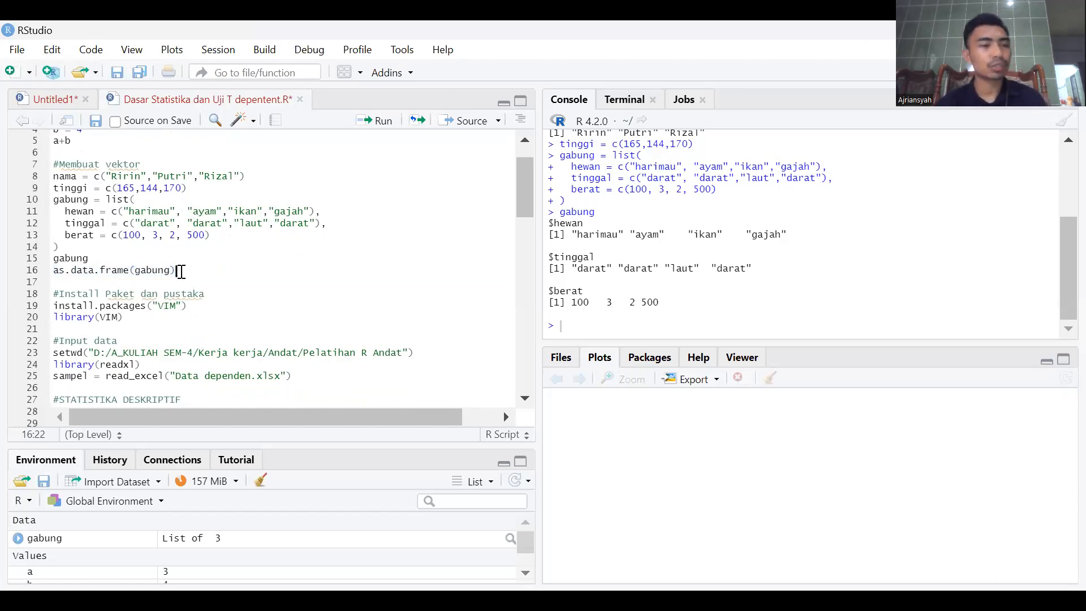
key("ctrl+Return")
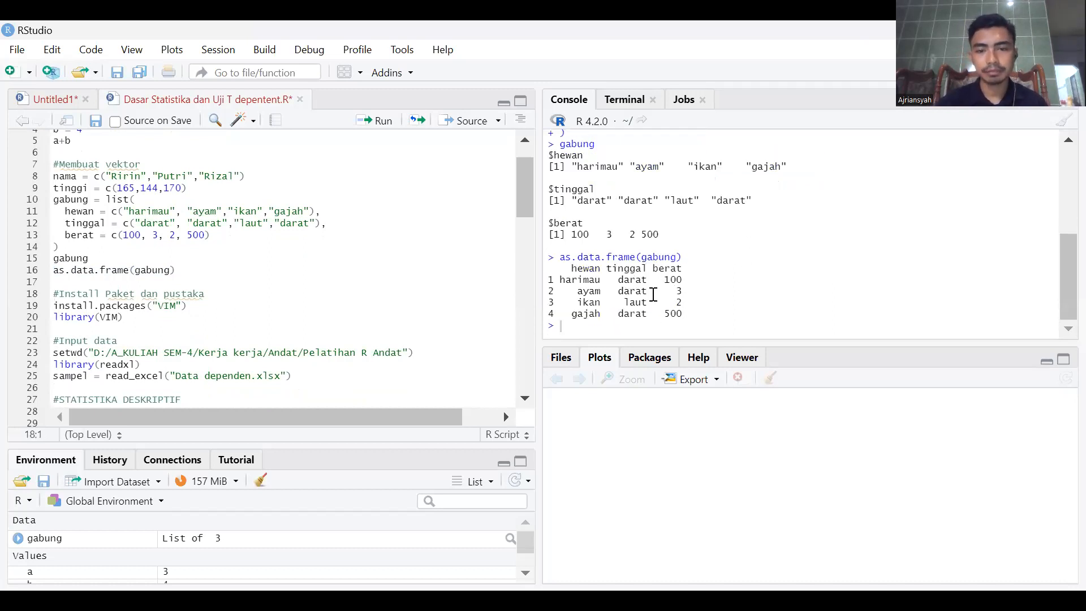
left_click_drag(572, 269, 683, 313)
left_click(586, 269)
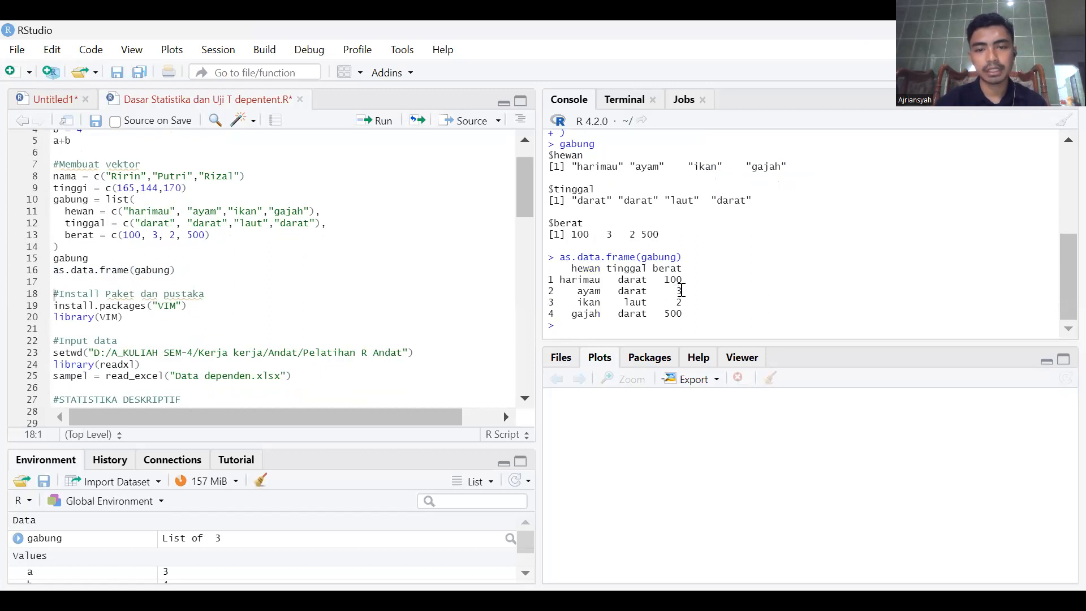
left_click(76, 274)
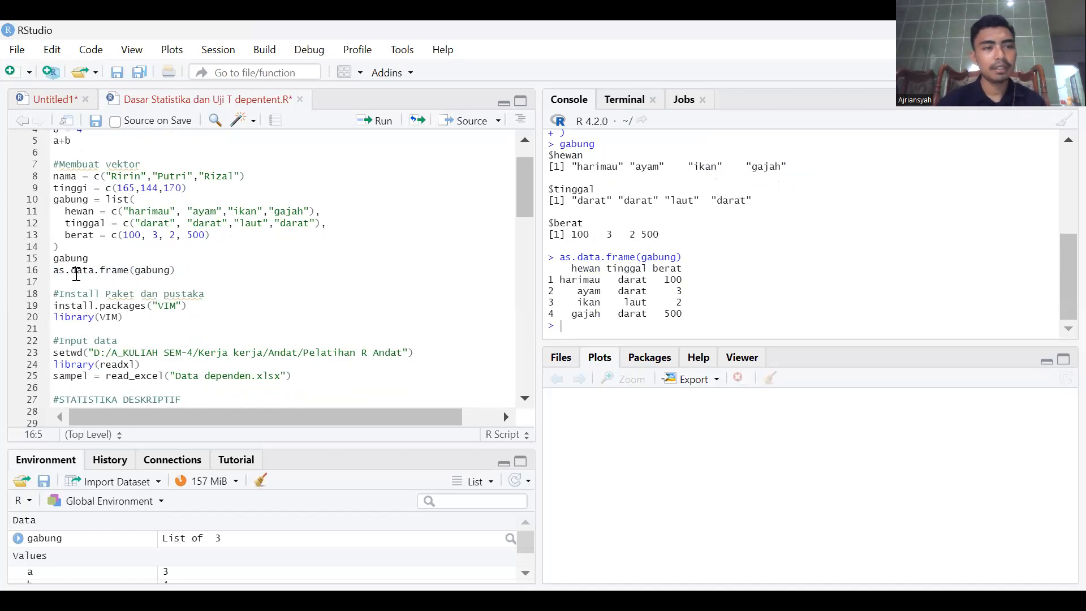
key("Down")
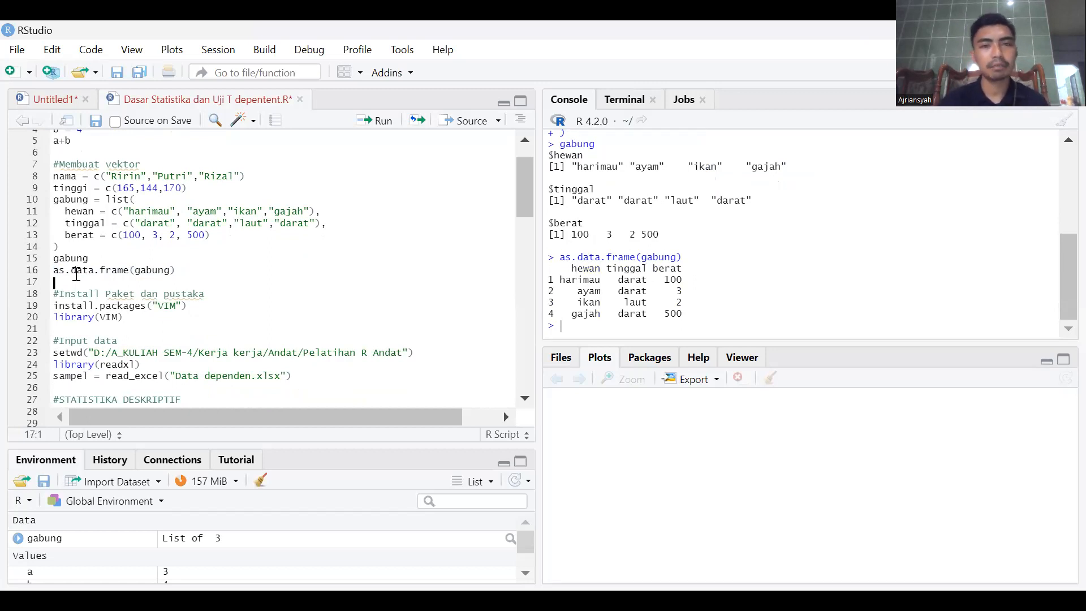
- Examine the comment on line 18 that introduces the section on installing packages and loading libraries
scroll(76, 275, "down", 3)
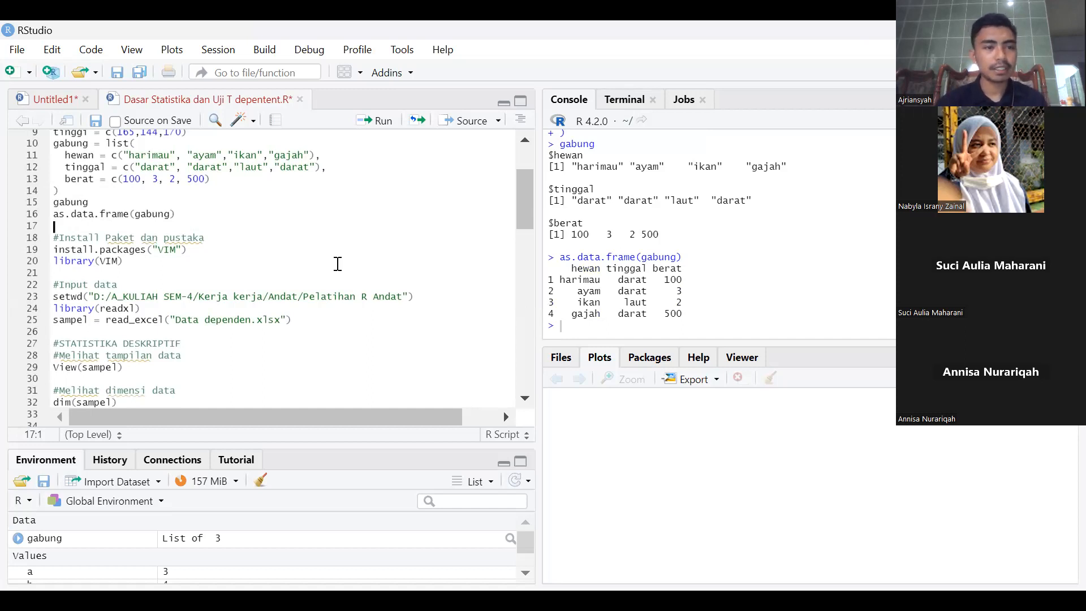
left_click(67, 218)
key("Down")
key("Down")
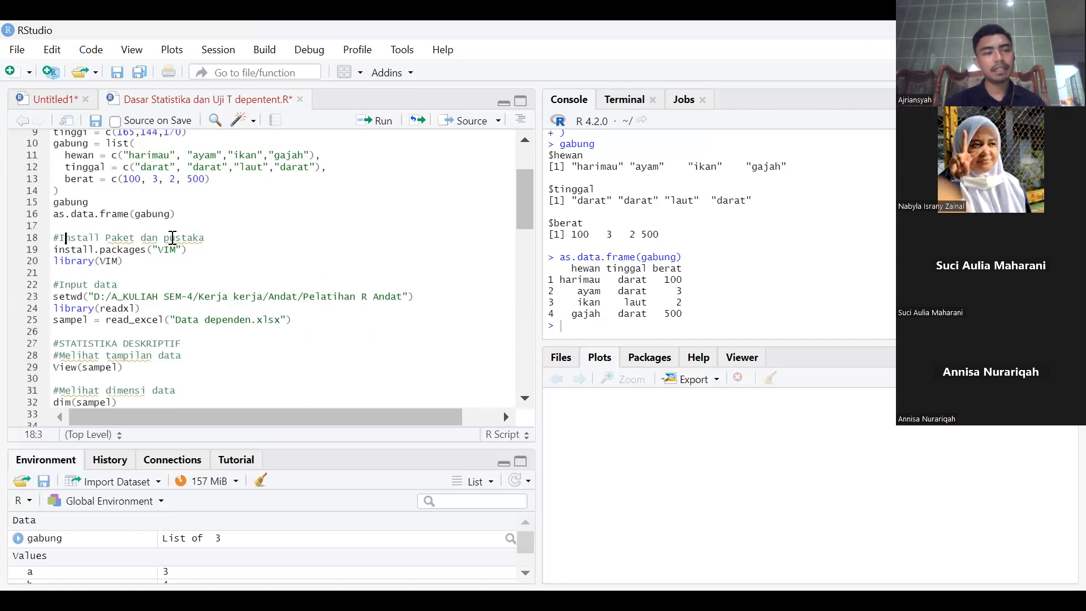
left_click(202, 239)
left_click_drag(203, 238, 52, 242)
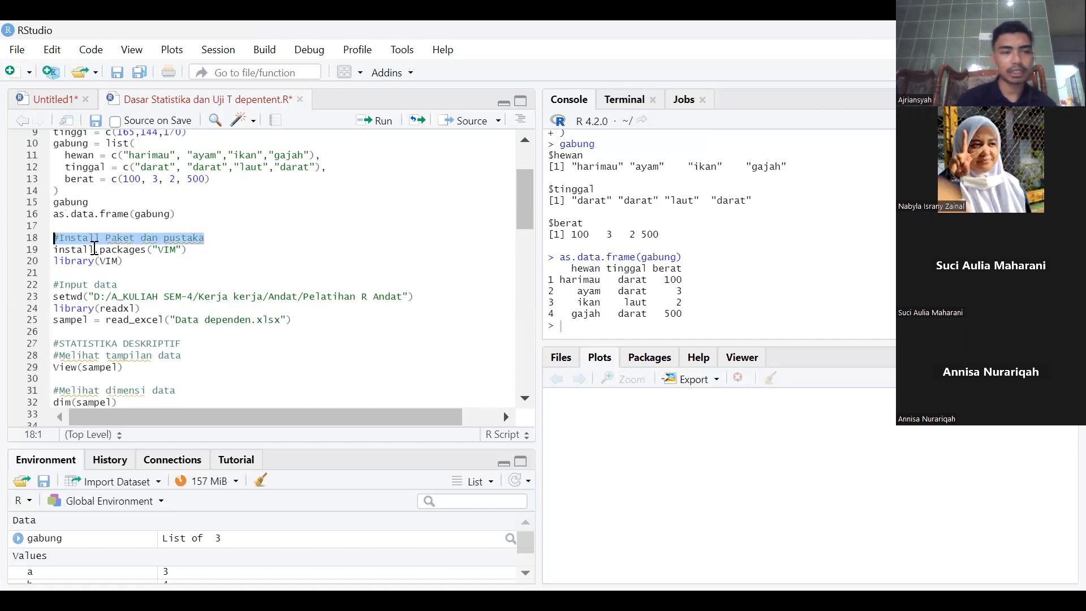
left_click(111, 240)
double_click(111, 240)
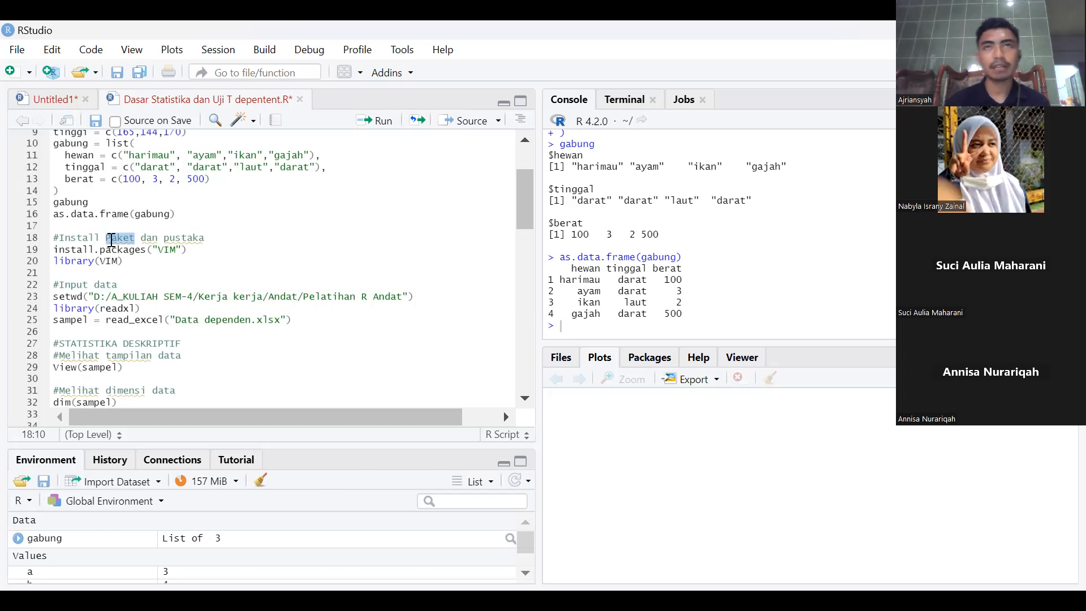
left_click(111, 240)
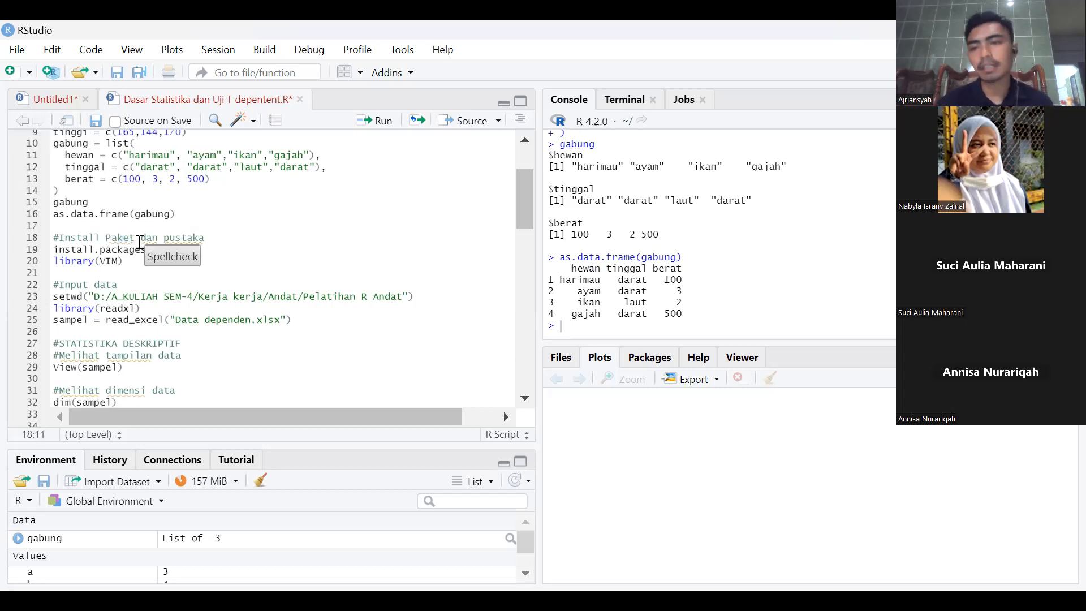
left_click(131, 239)
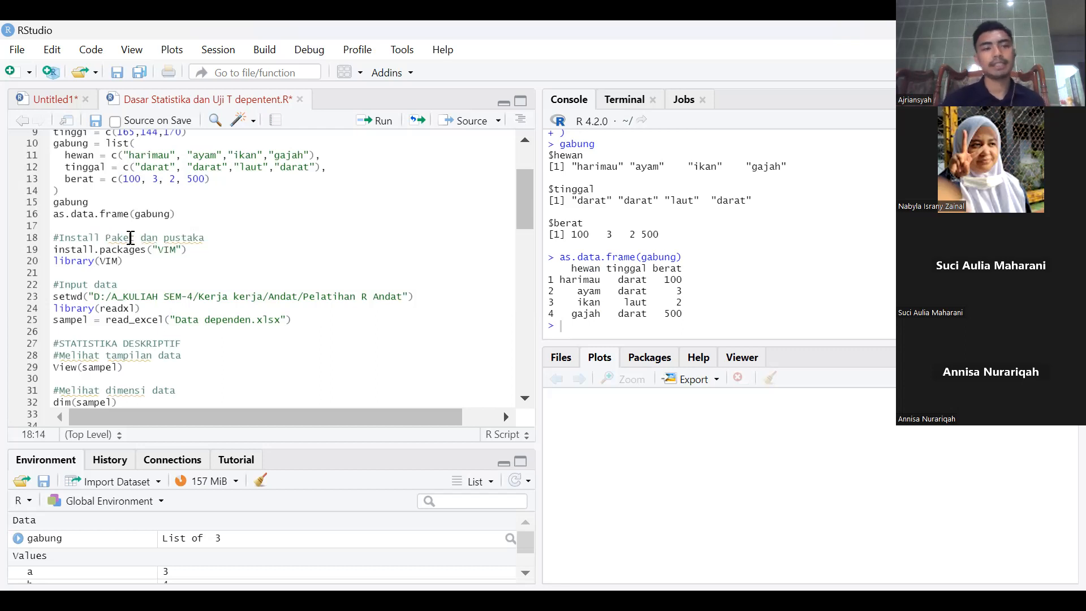
left_click(192, 237)
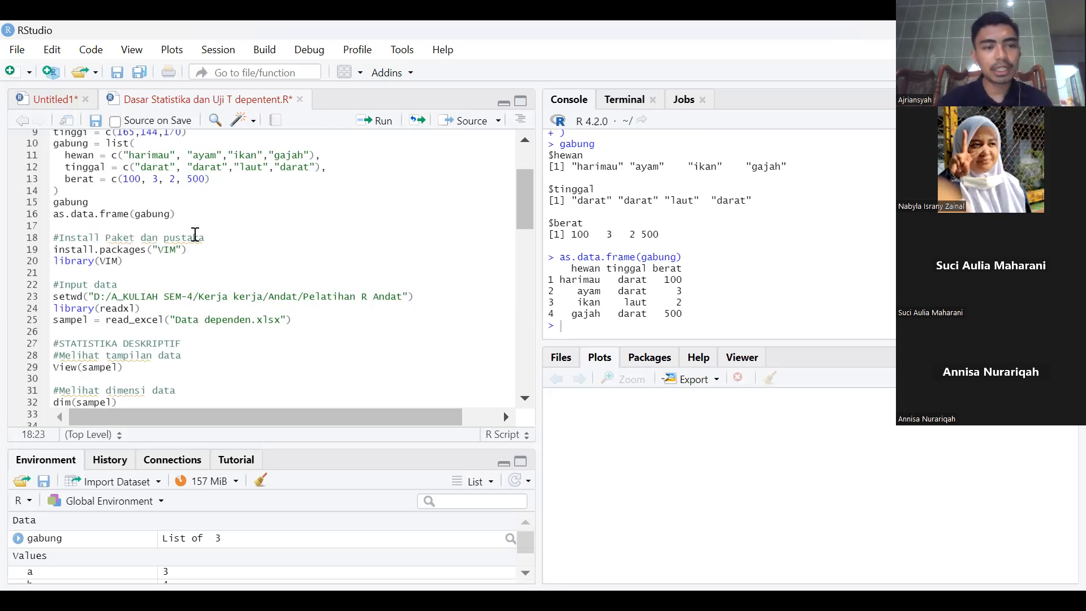
left_click(209, 237)
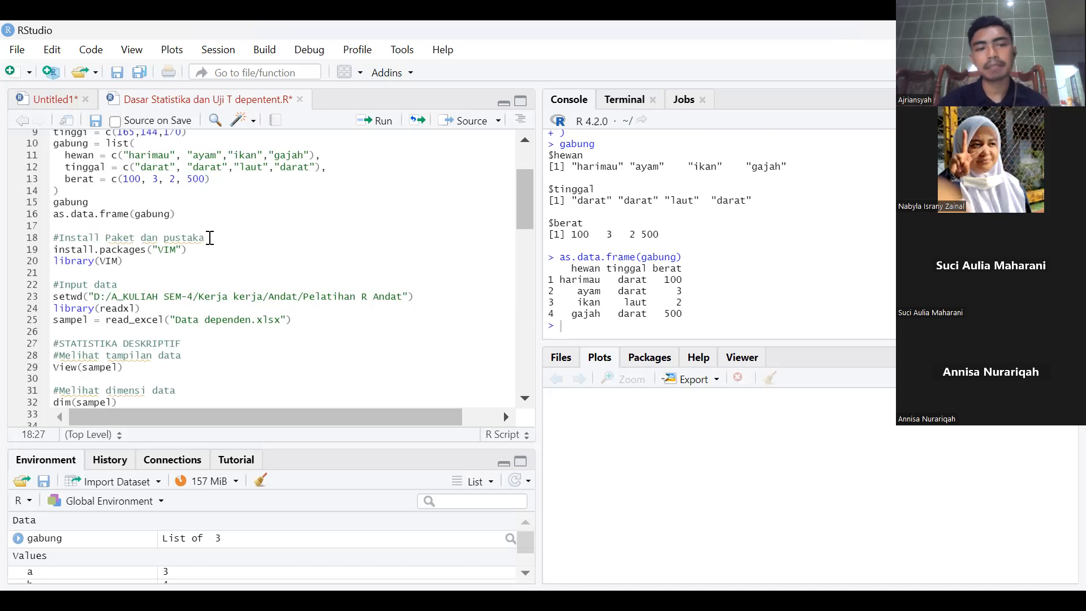
- Examine the install.packages("VIM") and library(VIM) commands on lines 19 and 20, including the quoted package name
left_click(139, 259)
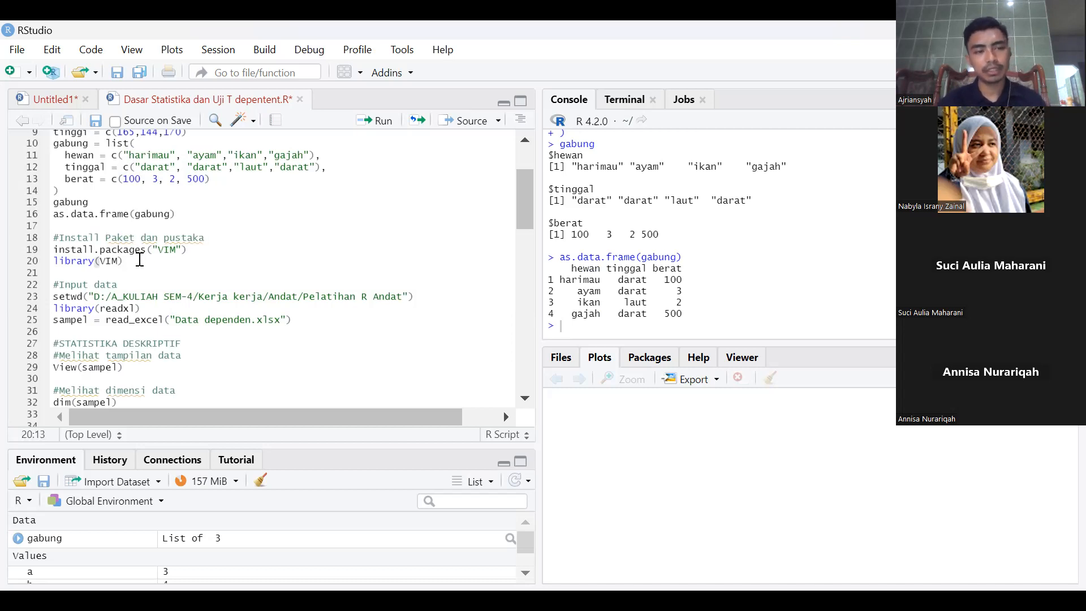
left_click(96, 252)
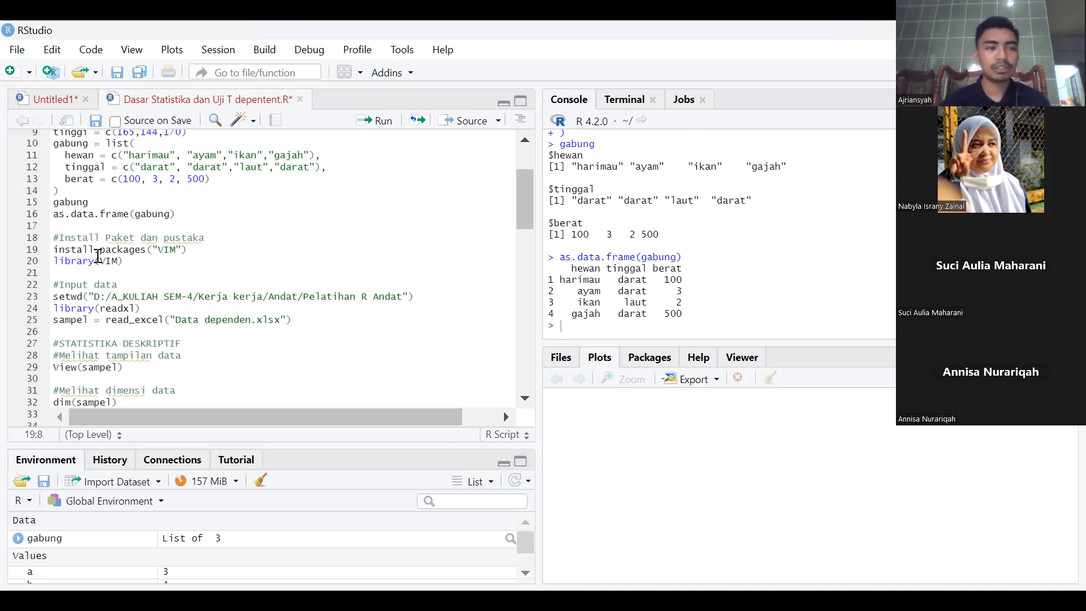
left_click_drag(176, 252, 159, 253)
left_click(145, 254)
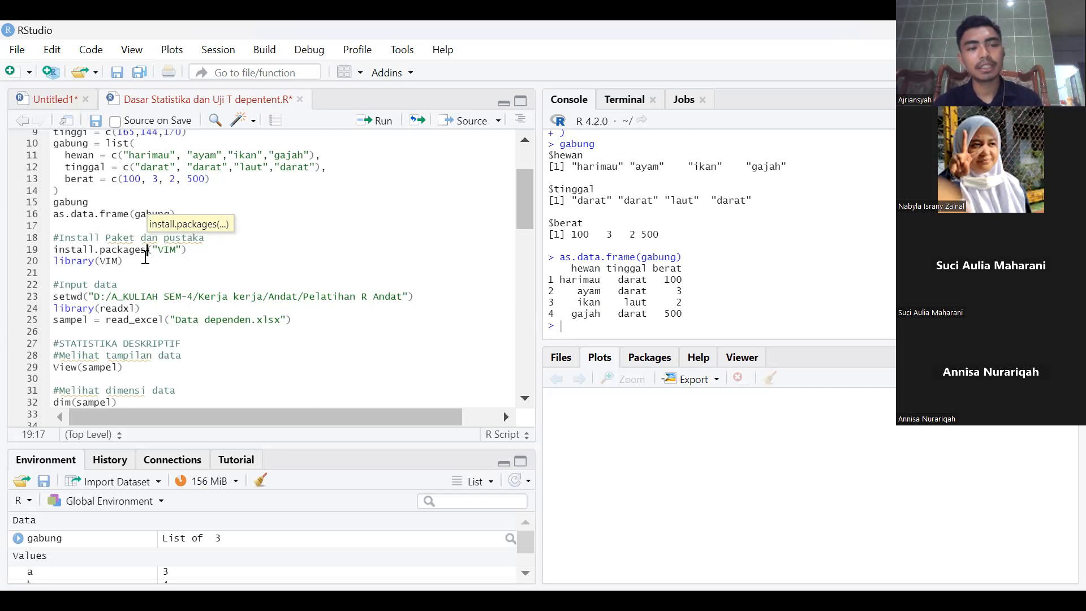
left_click(213, 249)
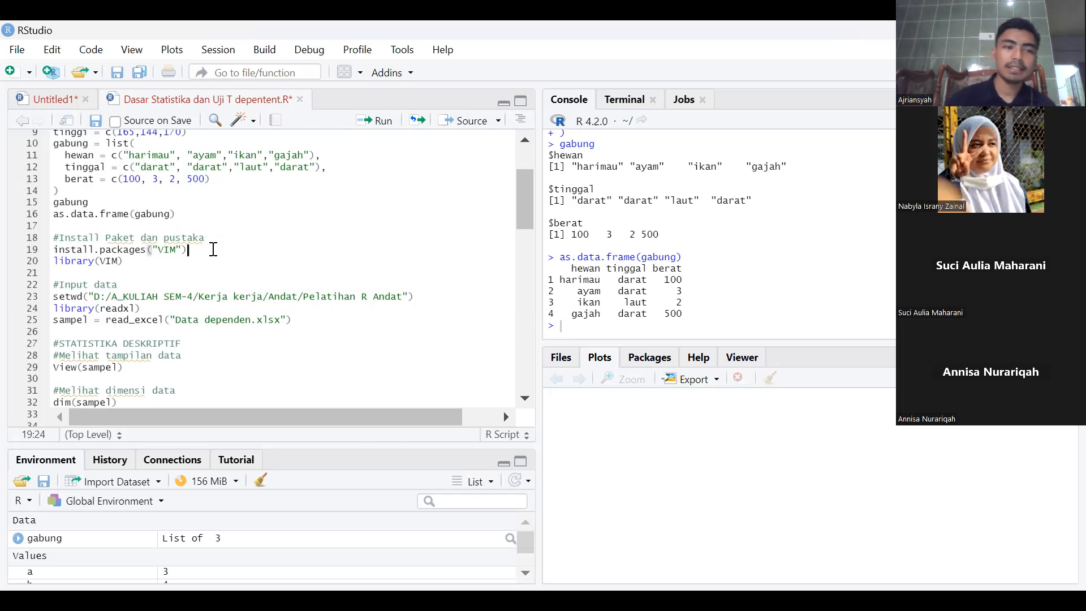
left_click(152, 266)
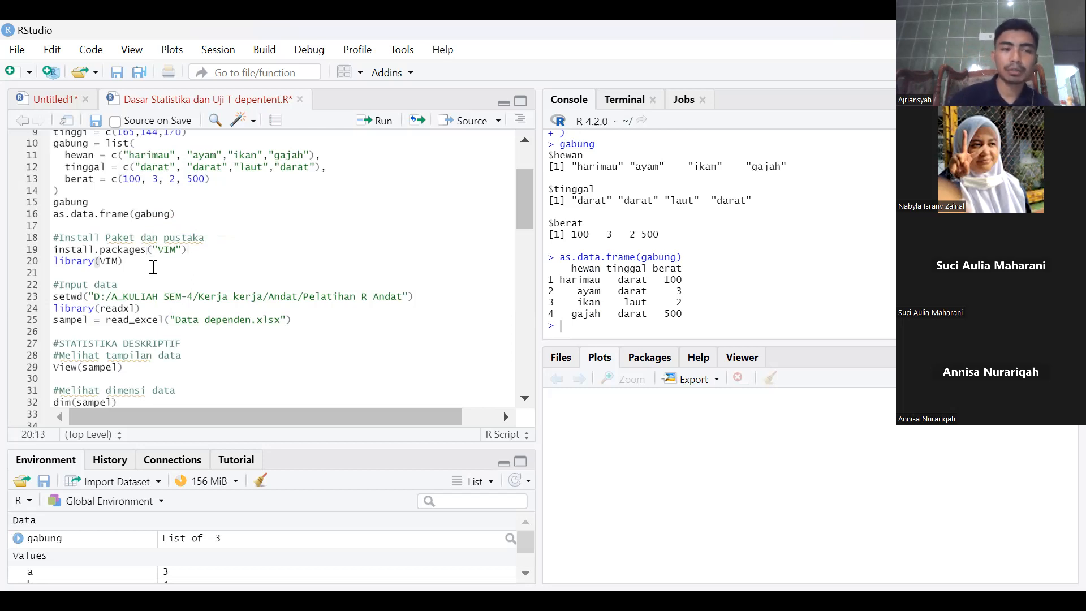
left_click(124, 251)
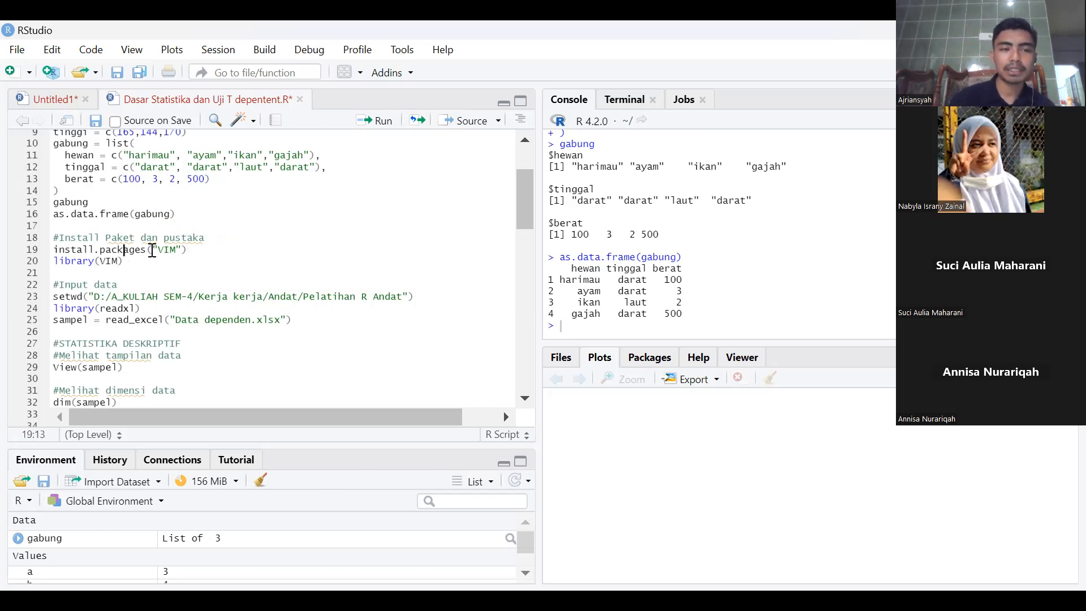
left_click_drag(55, 264, 127, 265)
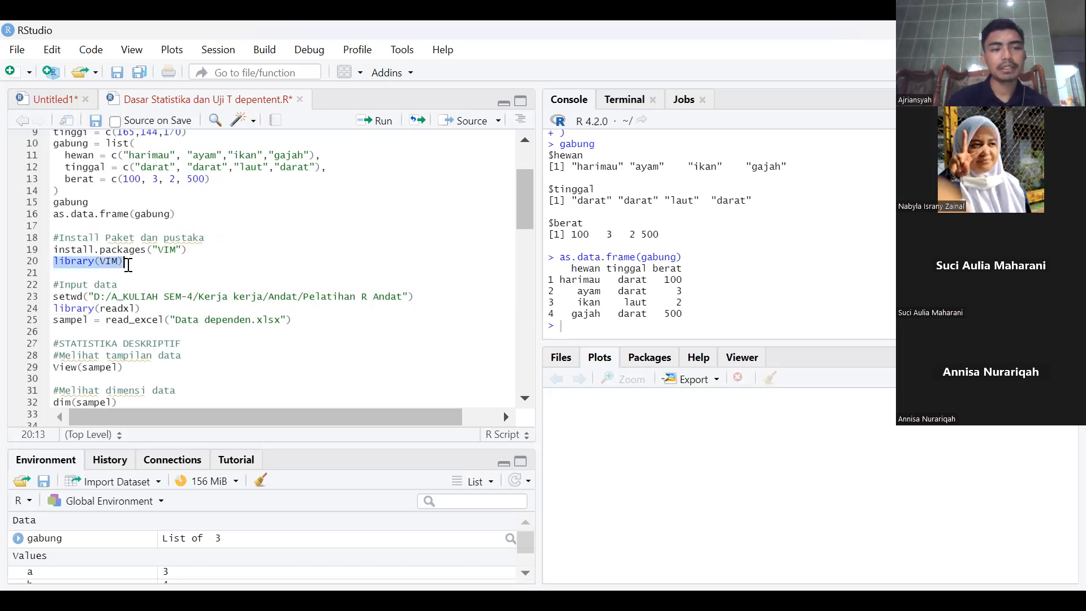
- Run script line 19 to install the VIM package and examine the installation messages in the console
left_click(201, 251)
key("ctrl+Return")
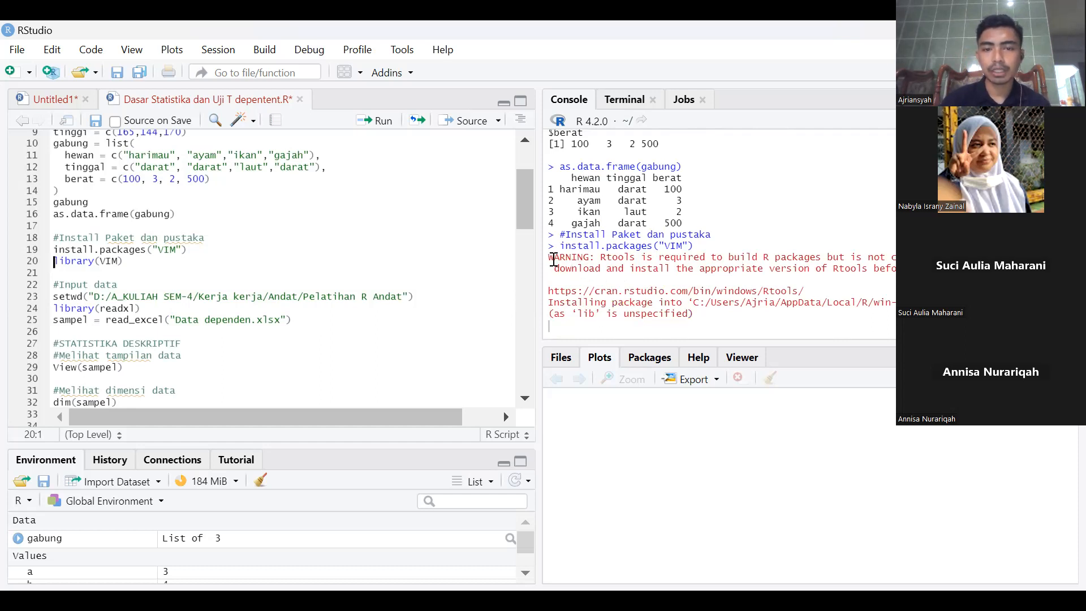
left_click_drag(548, 258, 705, 315)
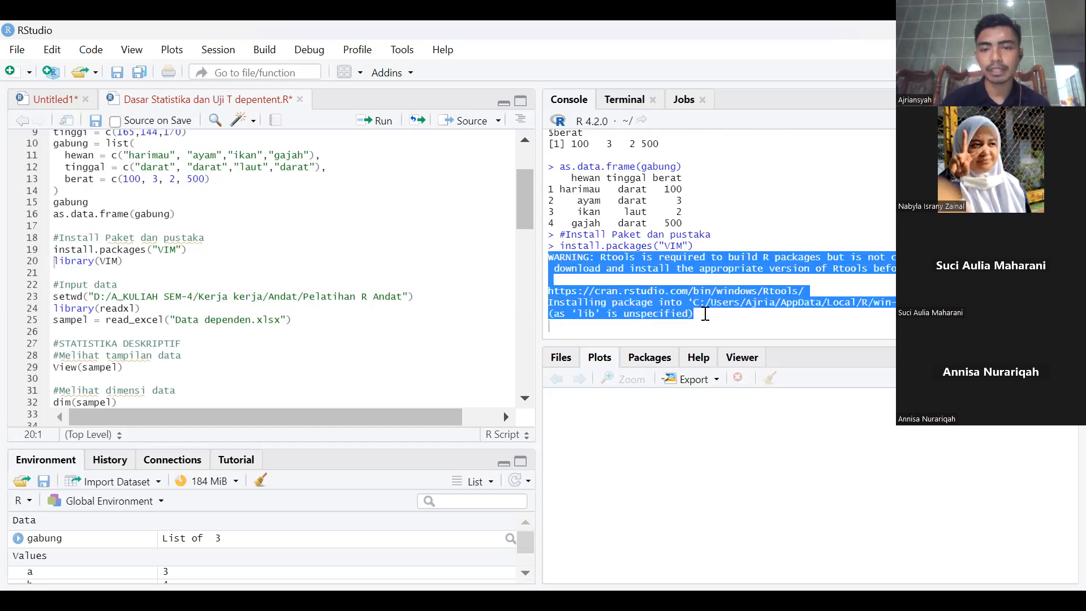
left_click(705, 314)
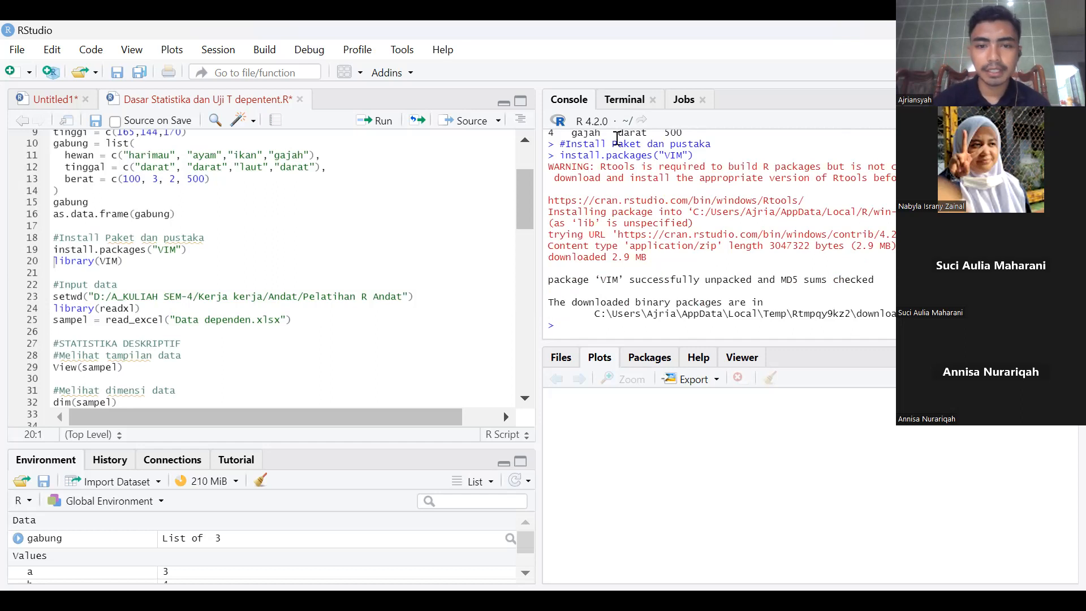
left_click_drag(549, 283, 759, 281)
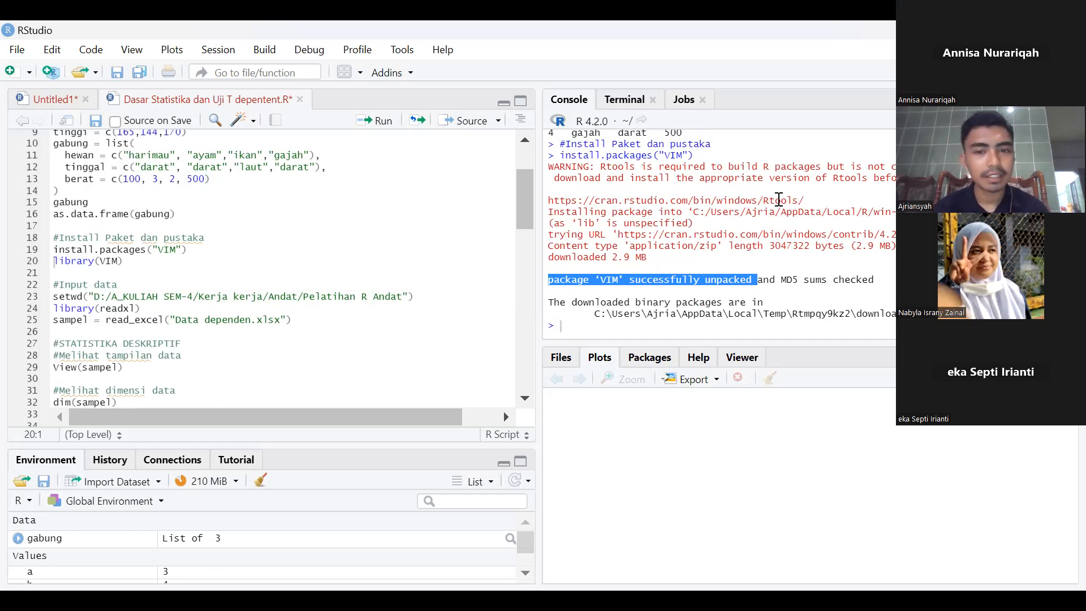
left_click(599, 275)
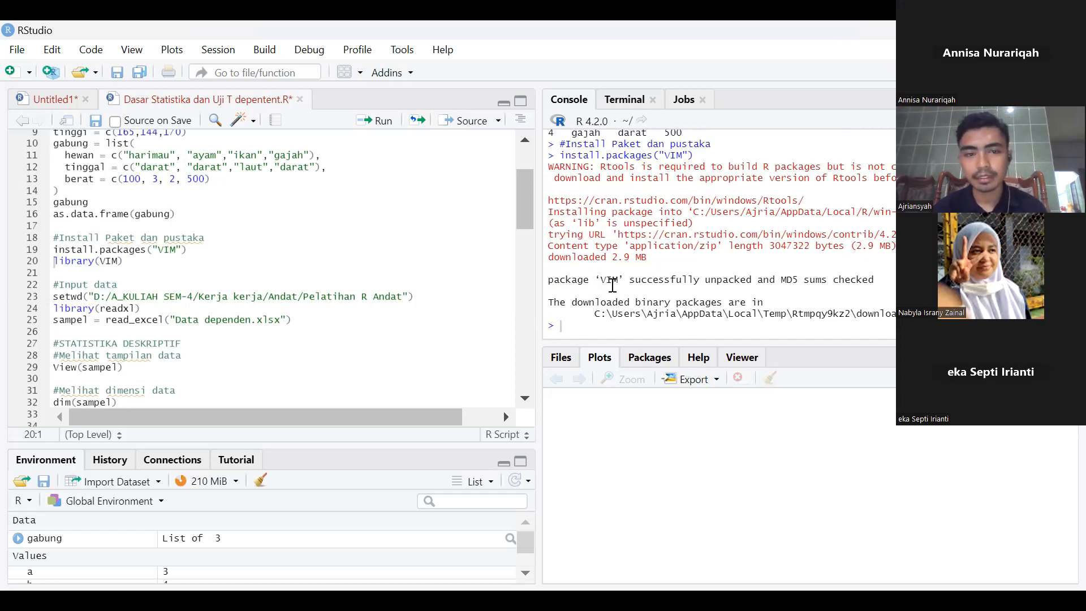
- Compare the library(VIM) line with the install.packages("VIM") line above it in the script
left_click(113, 261)
left_click(118, 261)
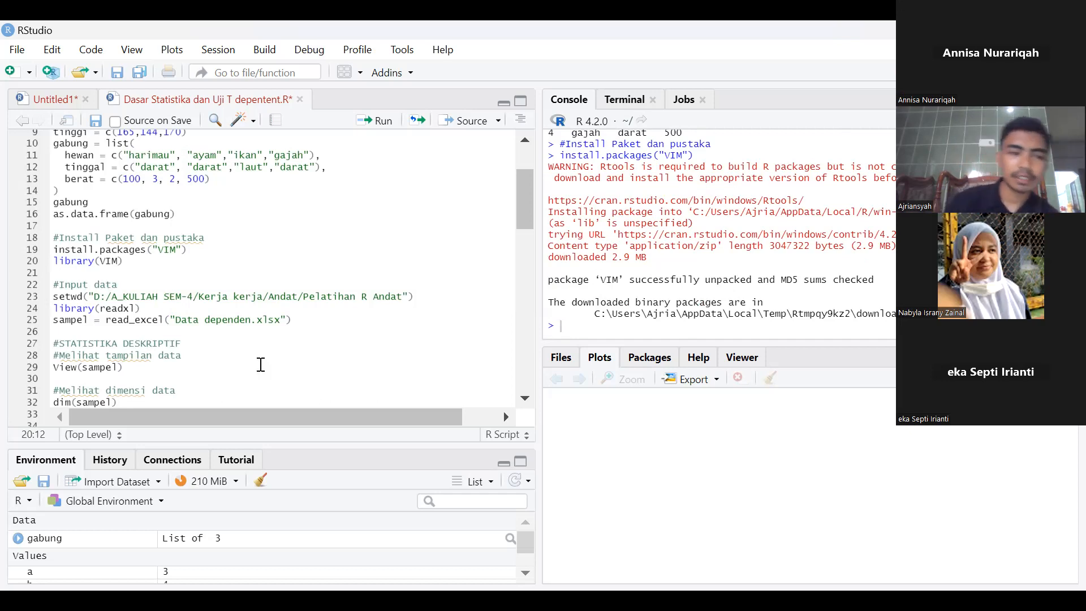
left_click(142, 253)
left_click(197, 249)
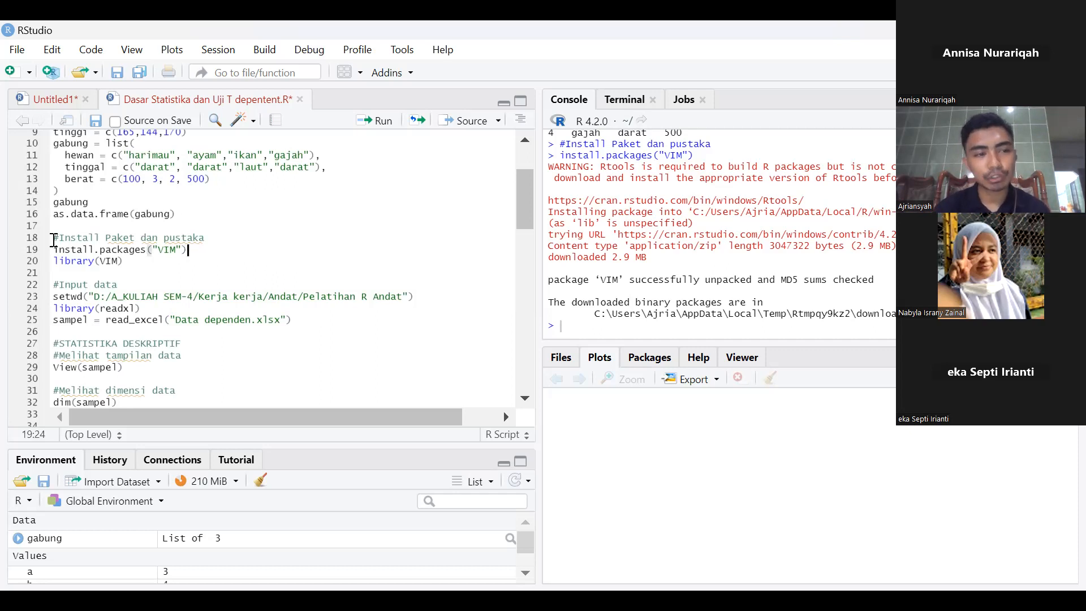
left_click_drag(52, 251, 191, 248)
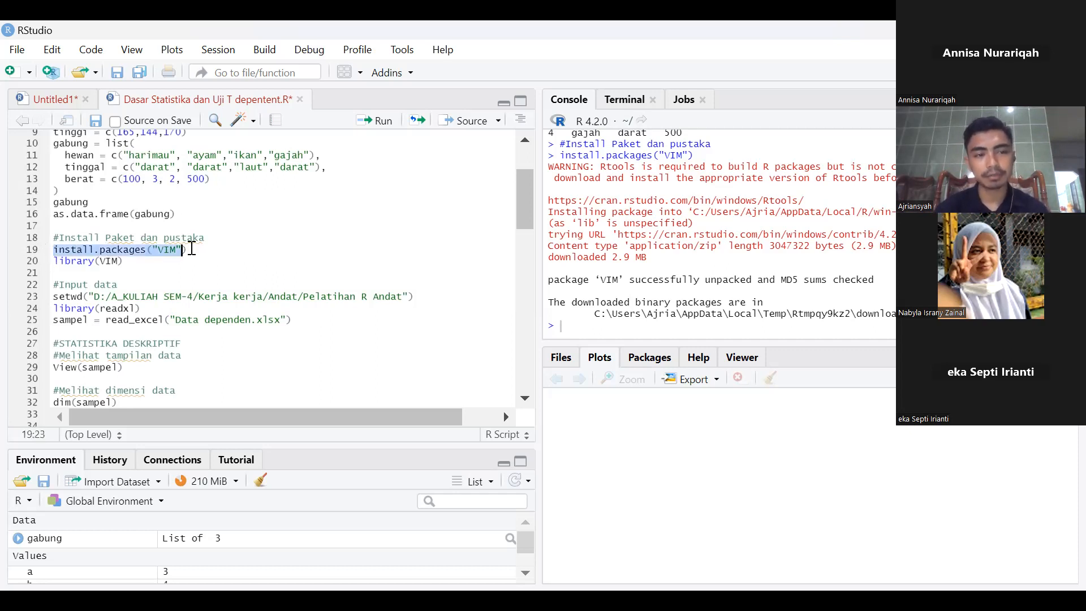
left_click(127, 262)
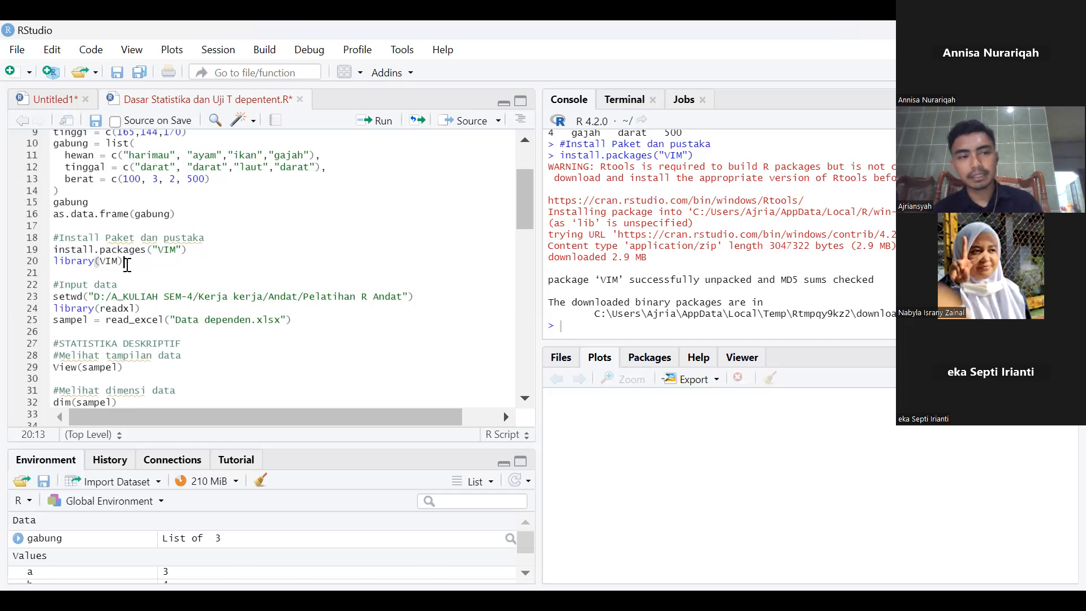
key("Up")
key("Left")
key("Left")
key("Left")
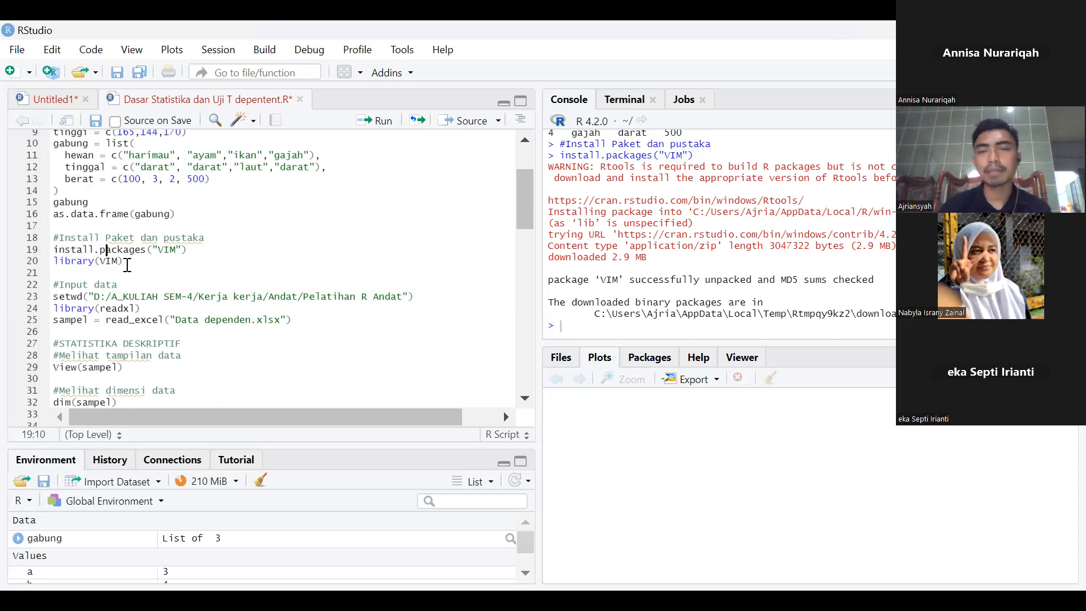
key("Left")
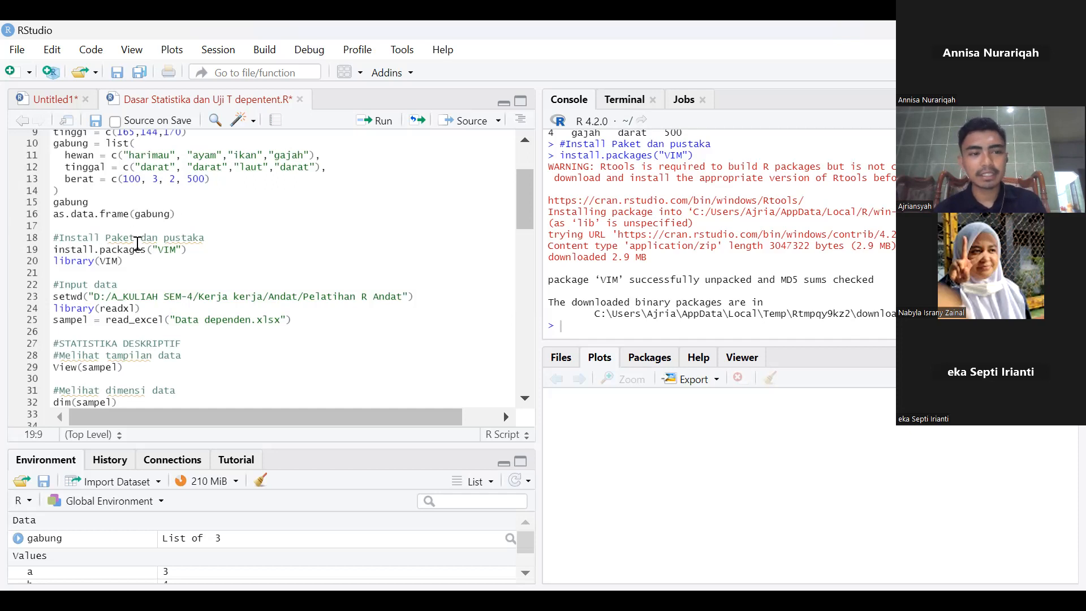
left_click(138, 243)
left_click(216, 252)
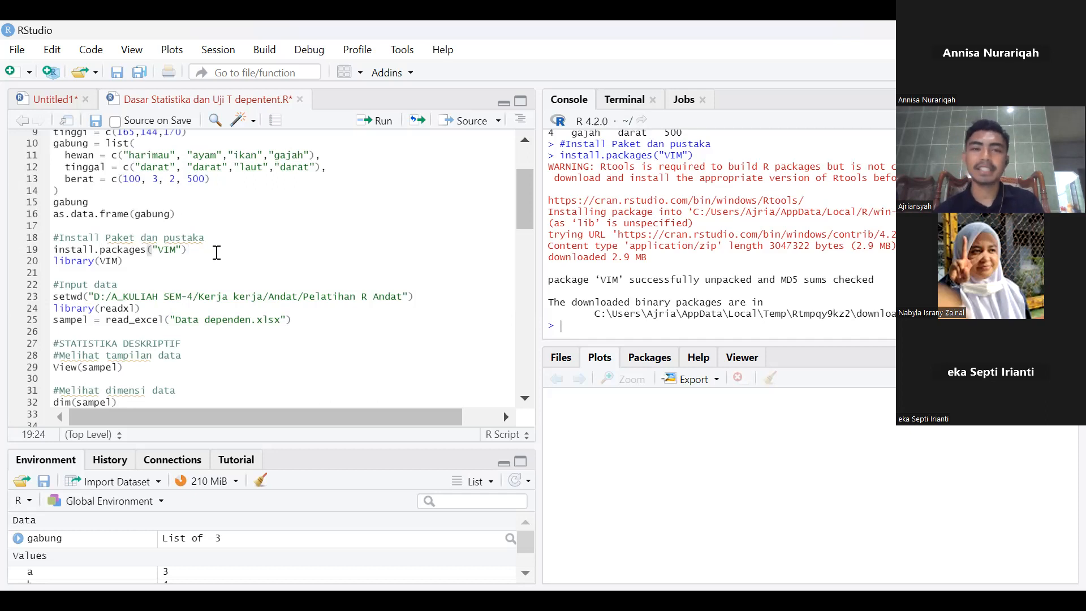
key("Down")
key("Up")
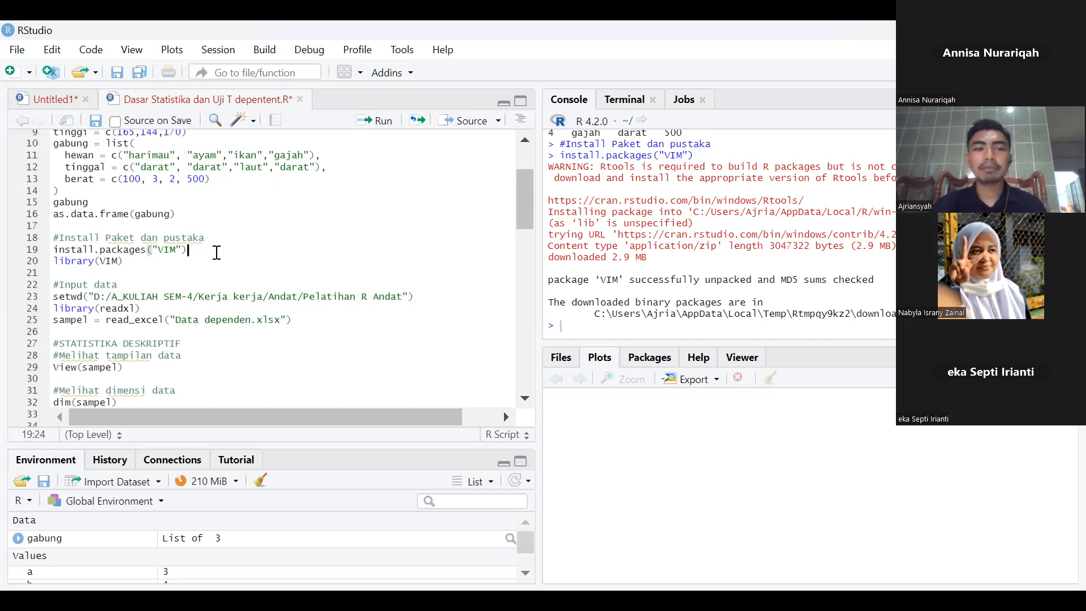
- Examine the library(VIM) line again against the install.packages command and its quoted package name on line 19
left_click(123, 261)
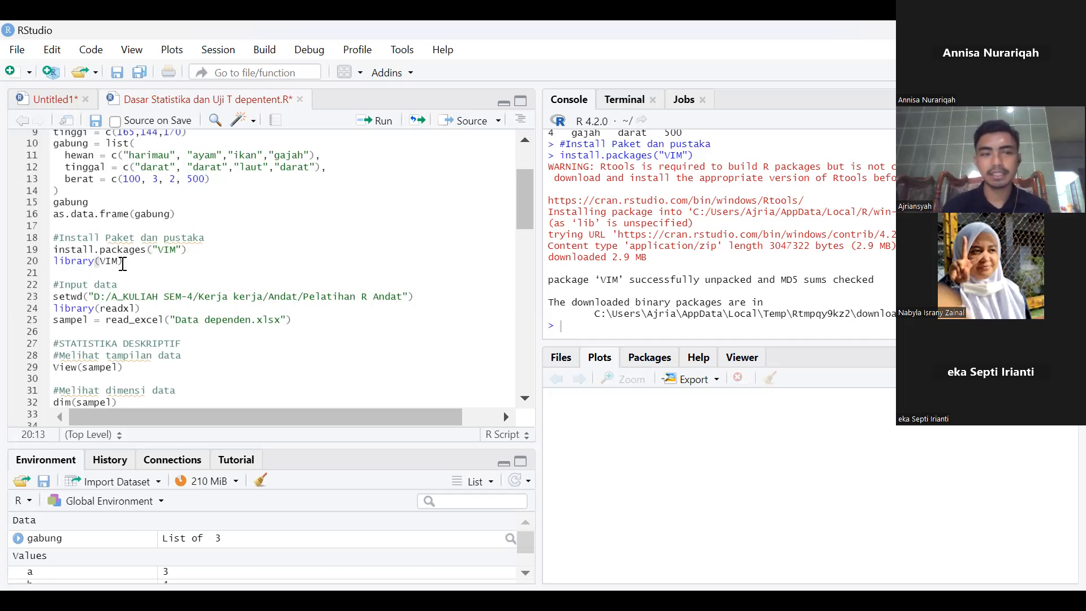
left_click(207, 253)
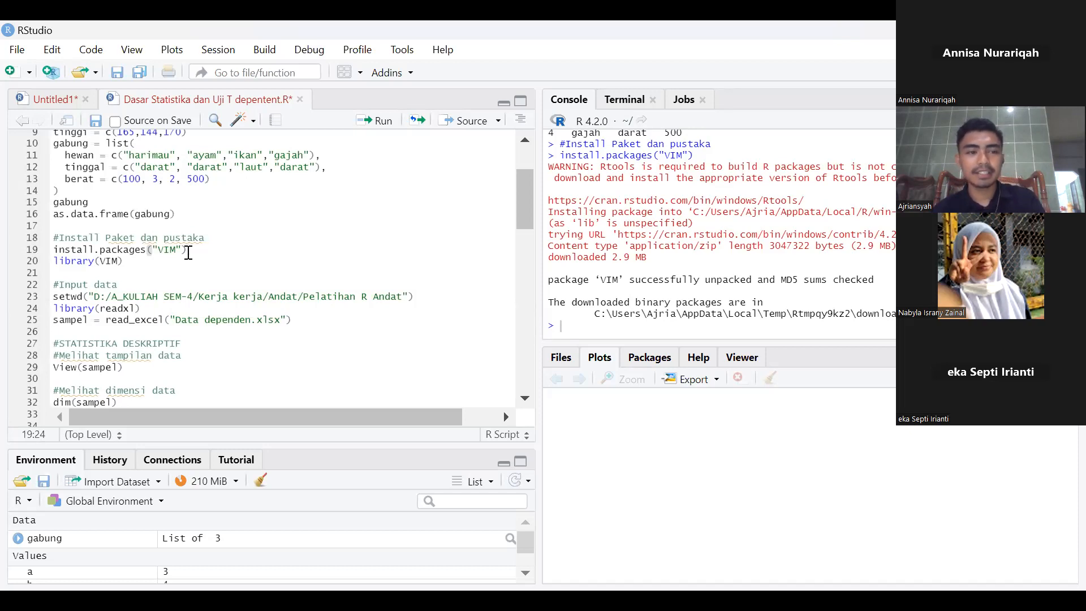
left_click(84, 252)
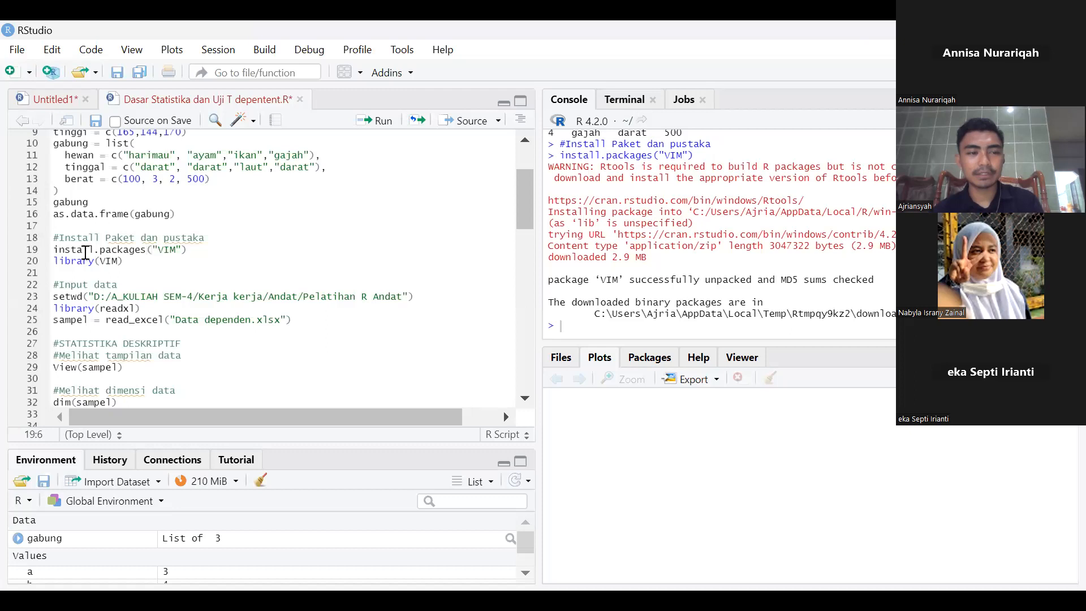
left_click(107, 252)
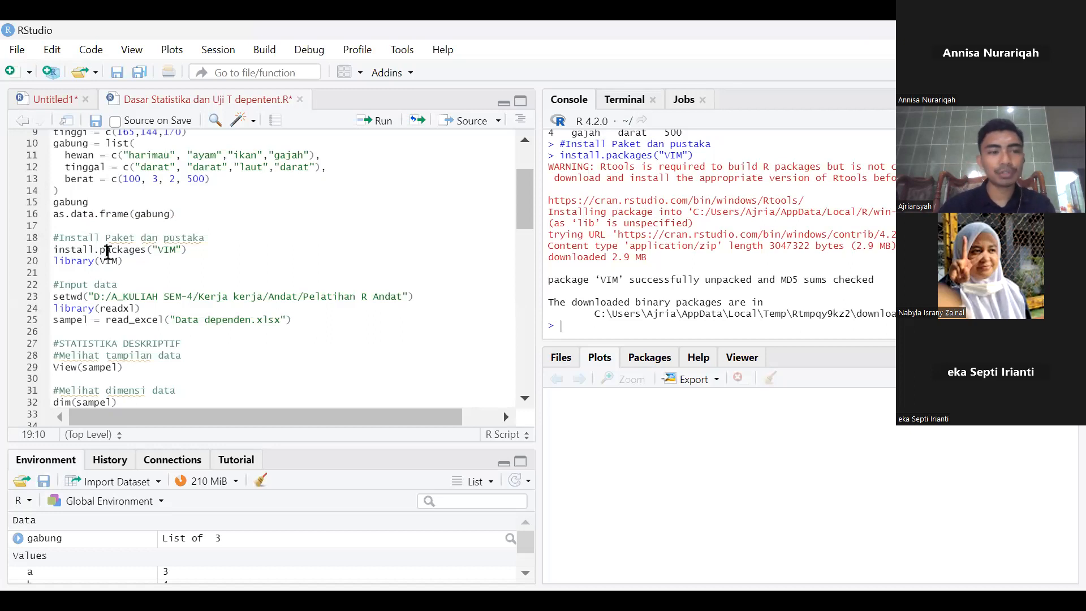
left_click(201, 250)
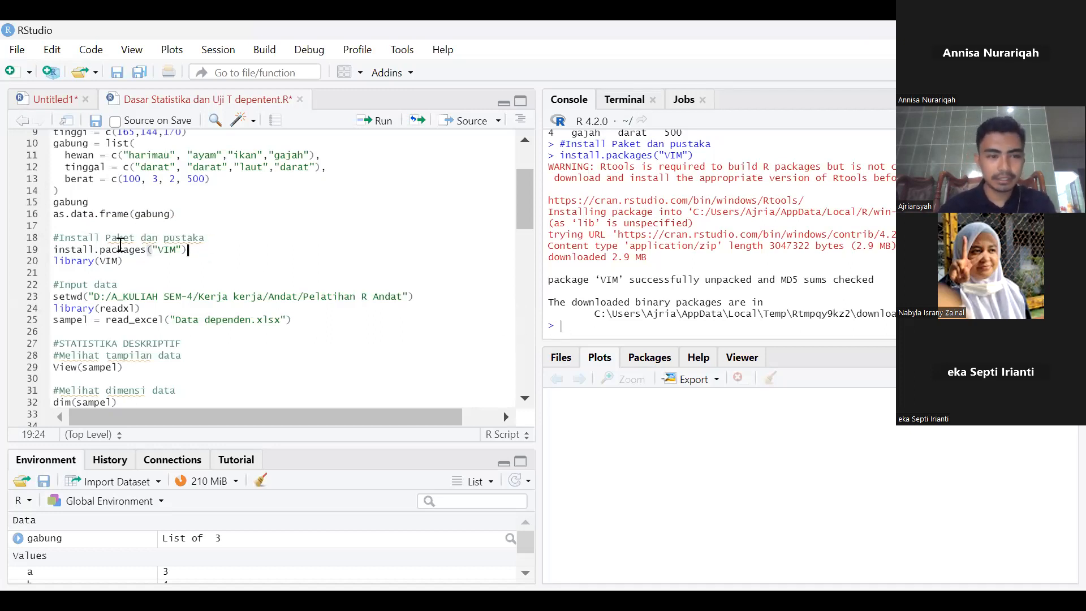
- Browse the installed packages in the System Library and relate the list to the install.packages("VIM") line
left_click(653, 360)
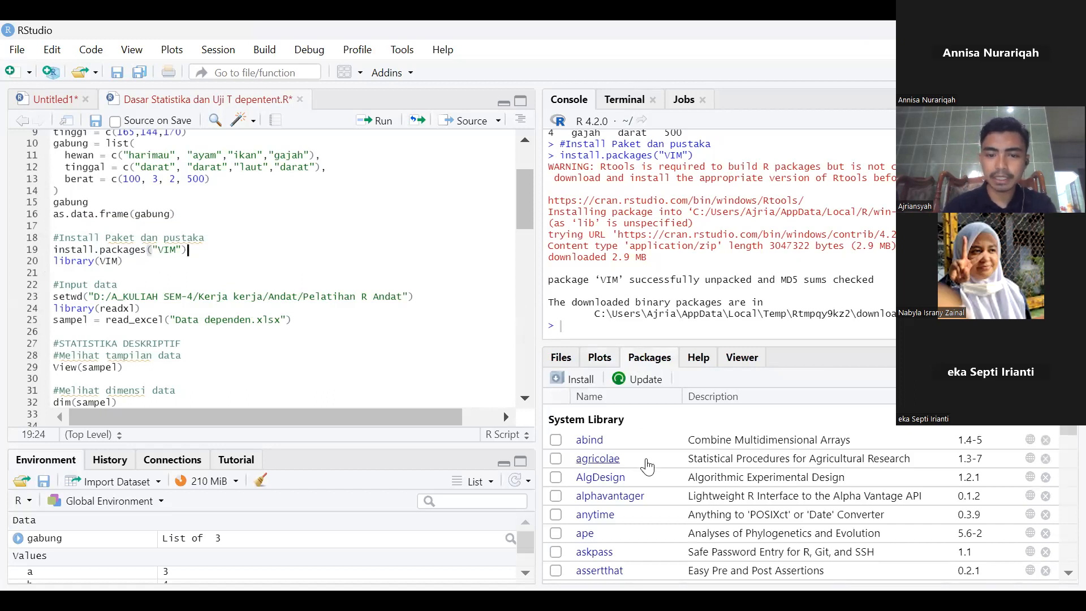
scroll(647, 467, "down", 8)
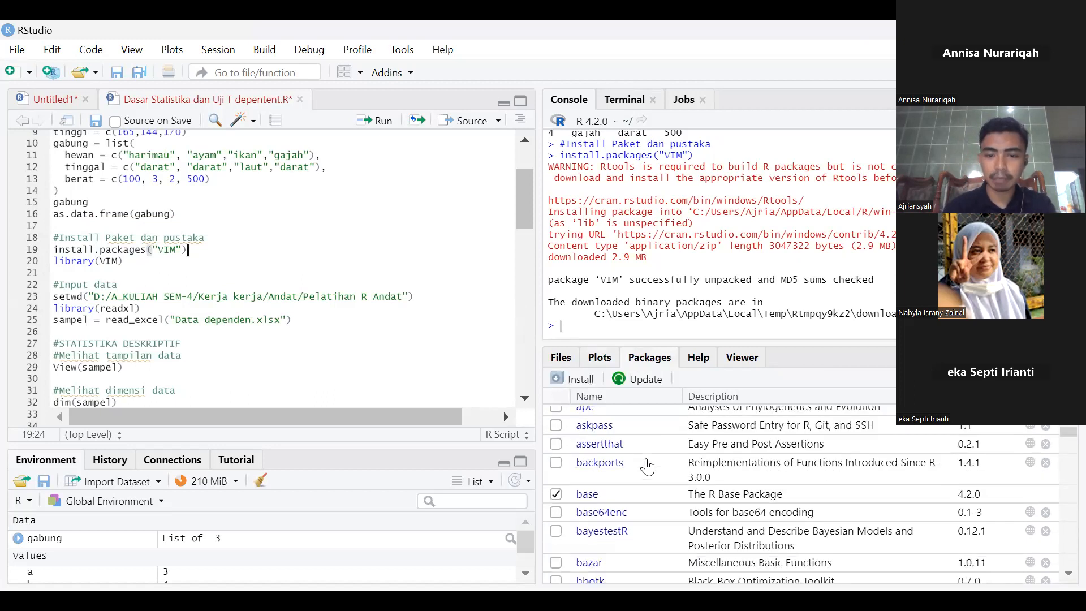
scroll(647, 467, "down", 5)
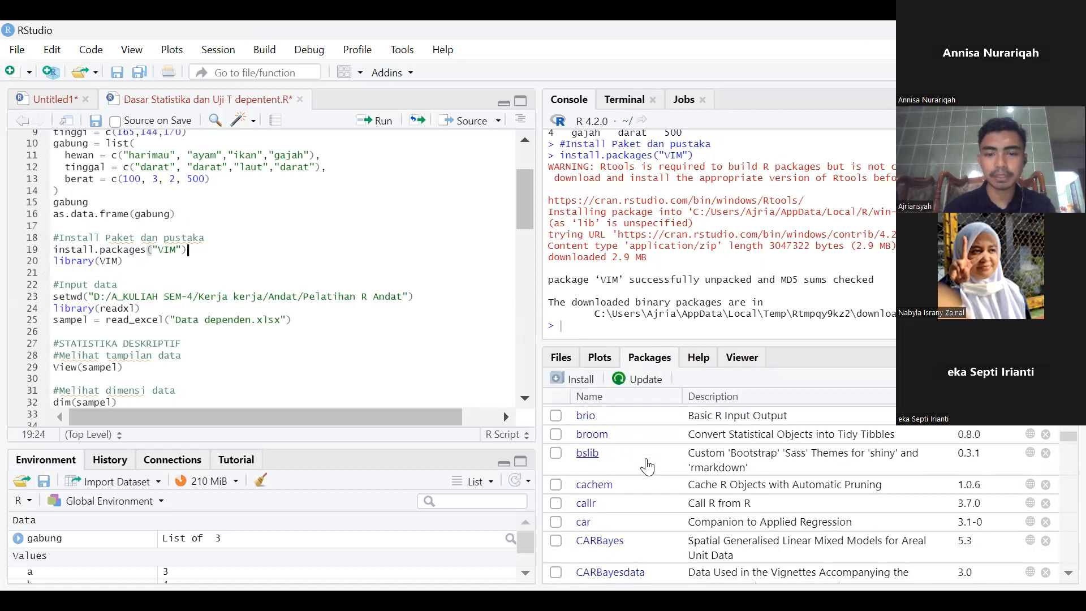
scroll(651, 466, "down", 6)
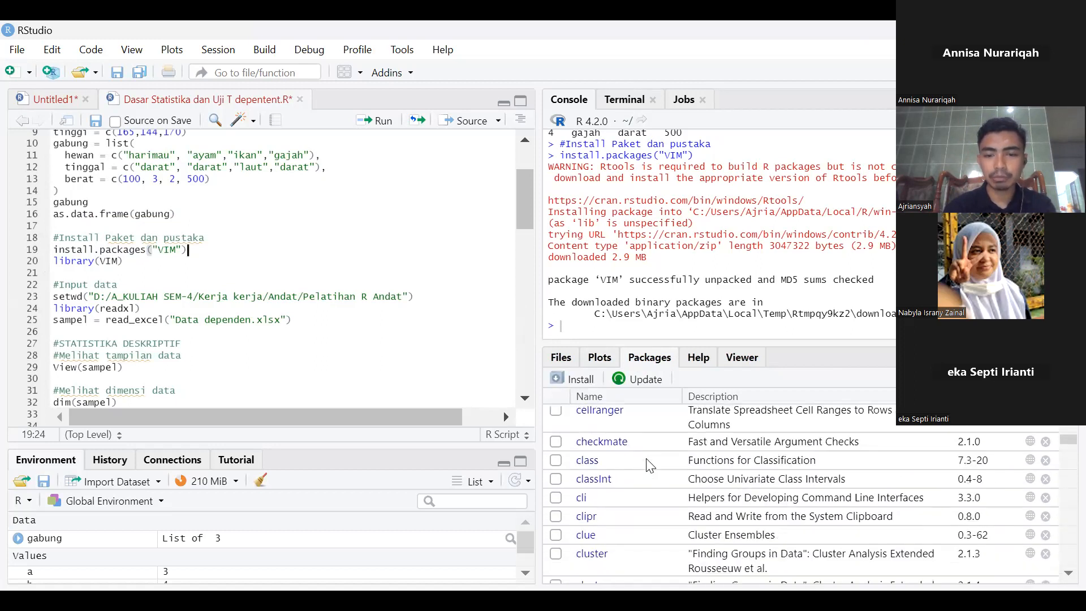
scroll(648, 466, "down", 5)
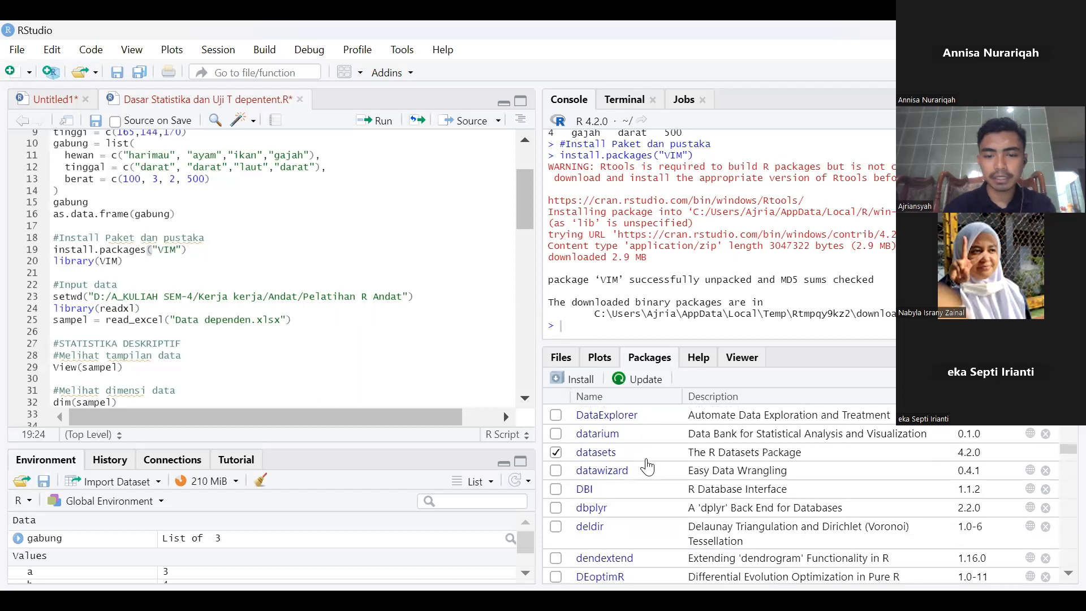
scroll(648, 466, "down", 3)
scroll(647, 466, "down", 8)
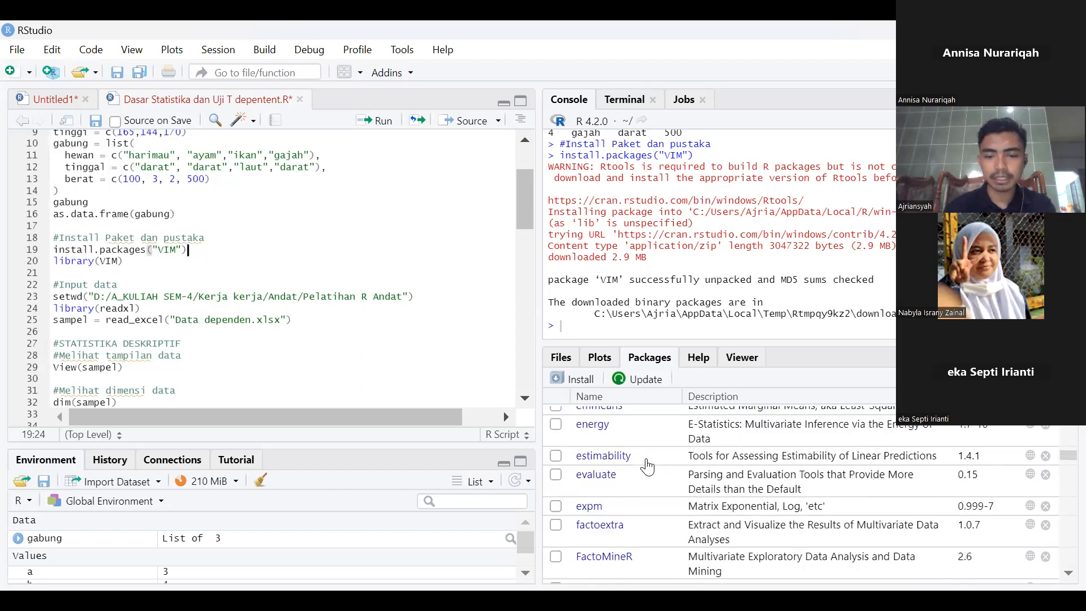
scroll(647, 464, "up", 15)
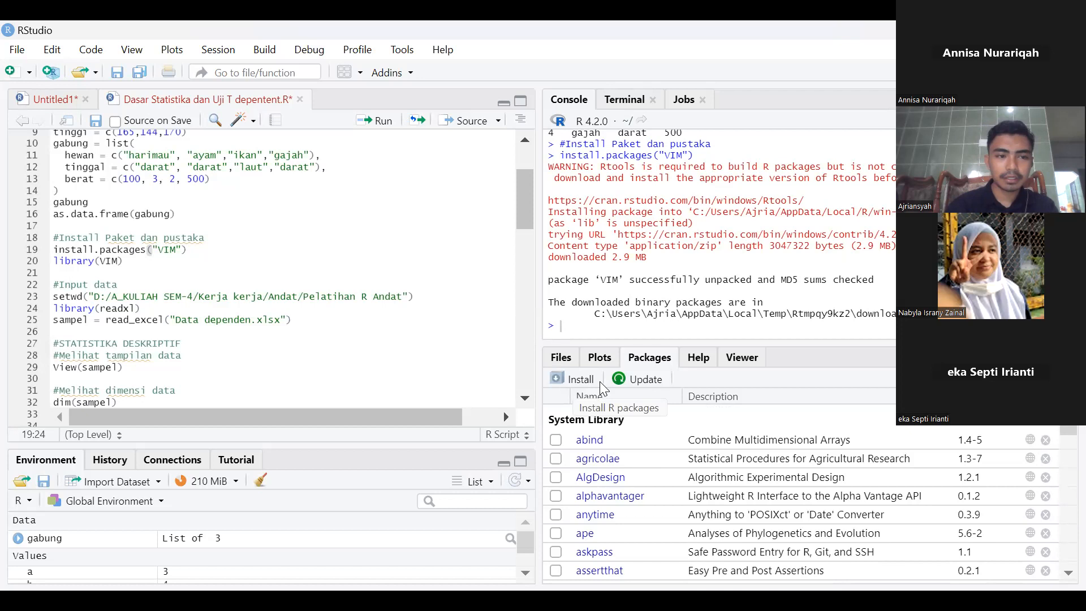
left_click(116, 252)
left_click(157, 254)
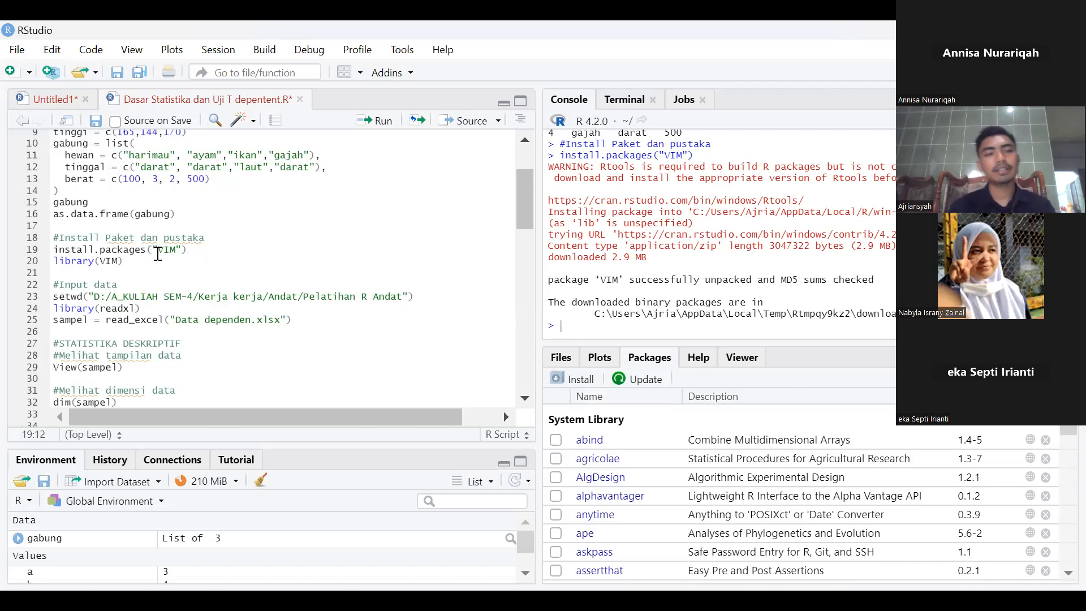
left_click(212, 249)
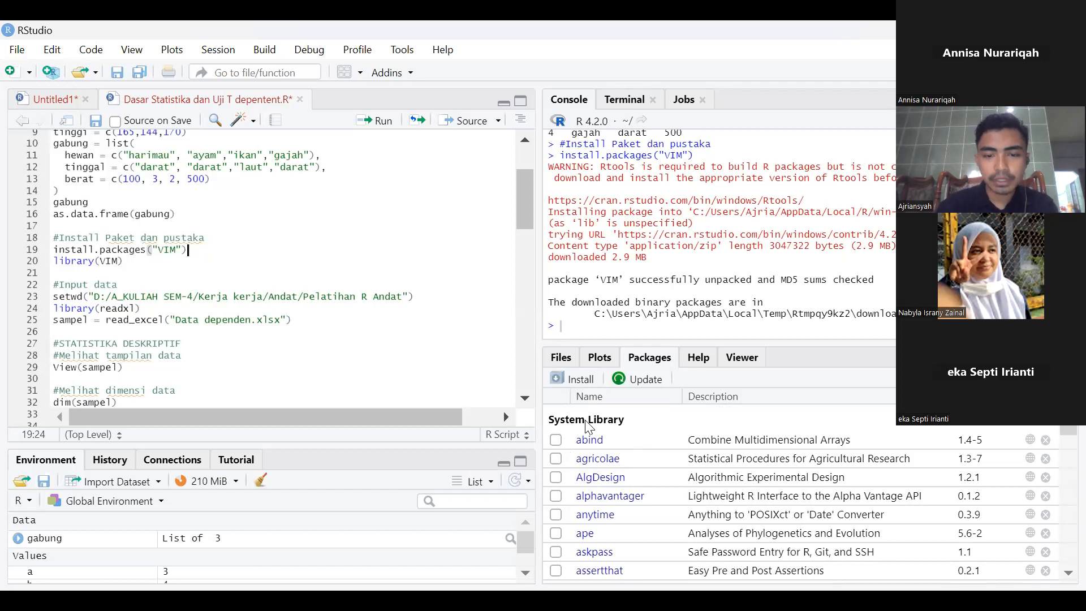
- Load the abind and agricolae packages from the System Library list and unload both again
left_click(555, 439)
left_click(555, 458)
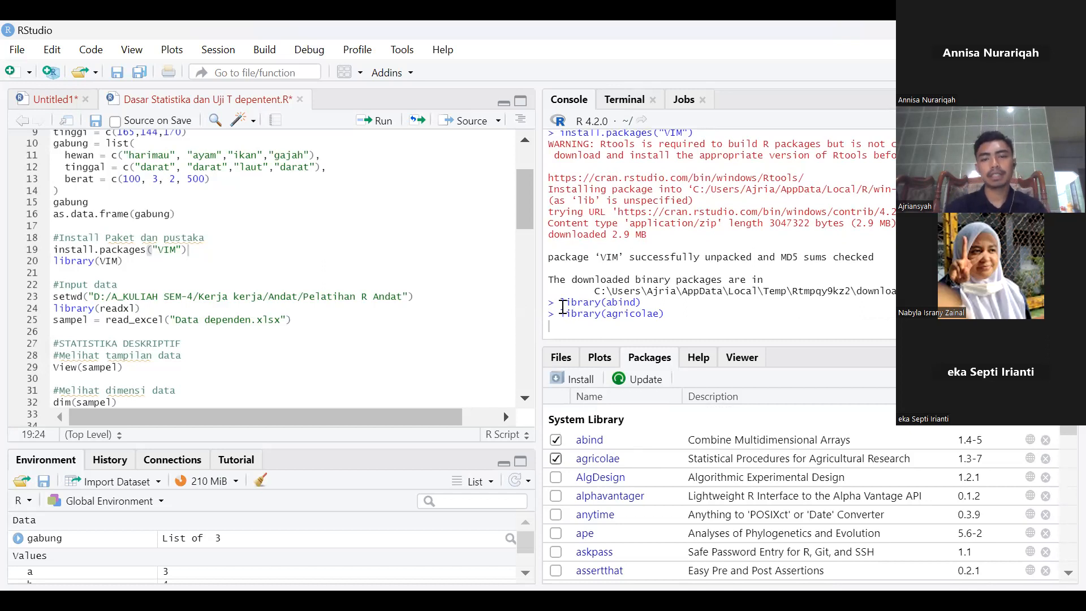
left_click_drag(670, 314, 595, 311)
left_click(595, 312)
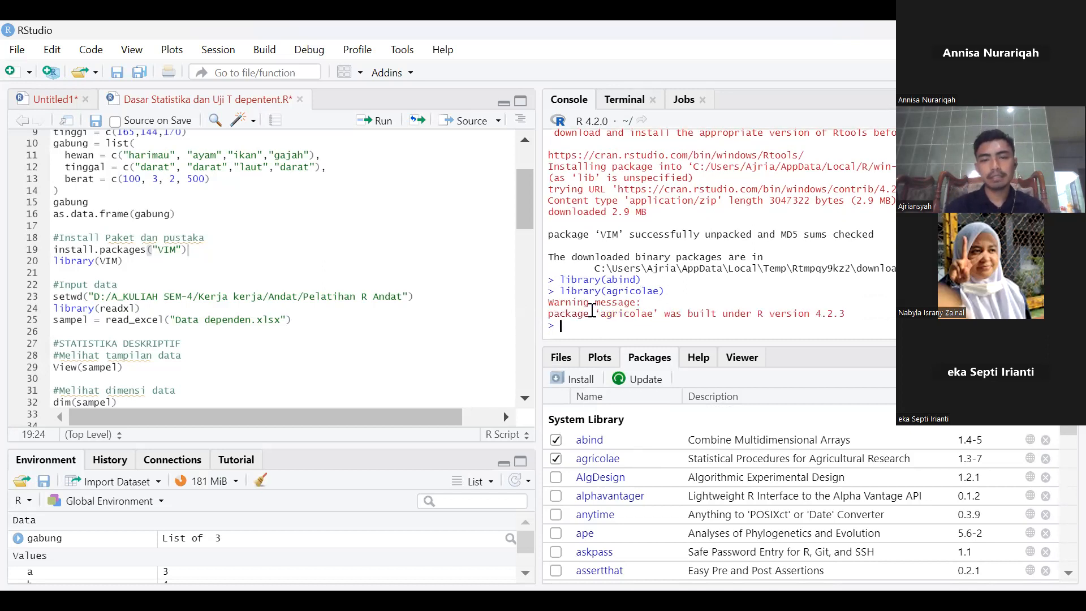
left_click(554, 439)
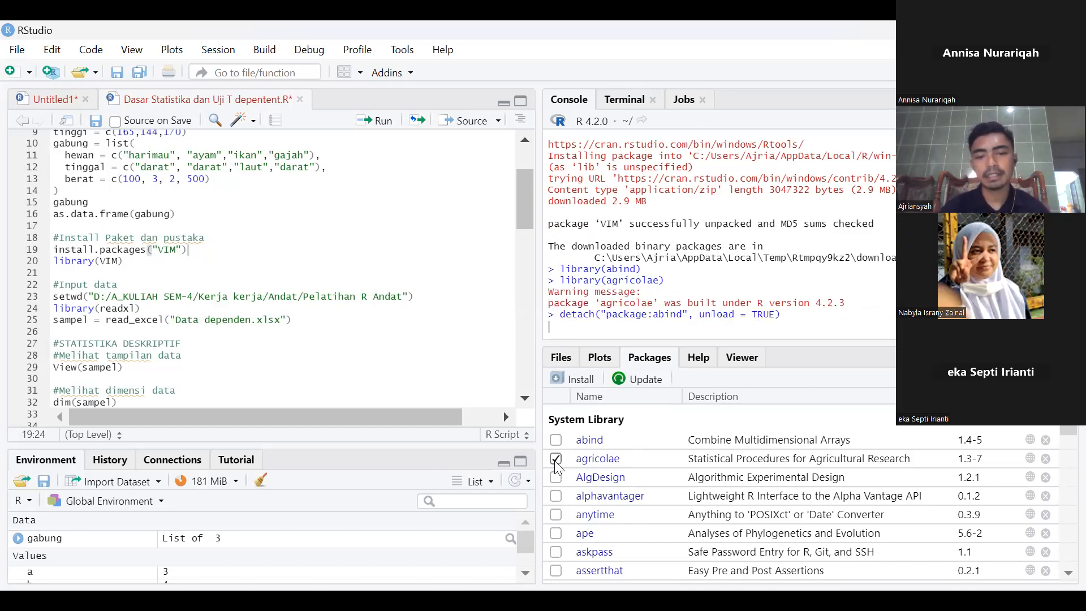
left_click(556, 460)
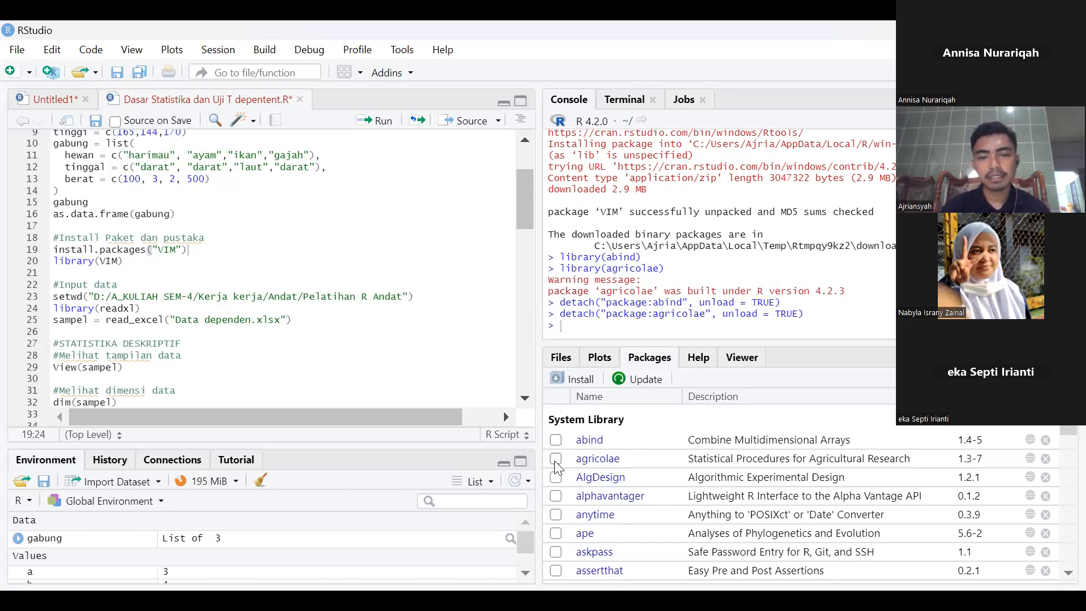
- Run library(VIM) on script line 20 to load the VIM package
left_click(221, 330)
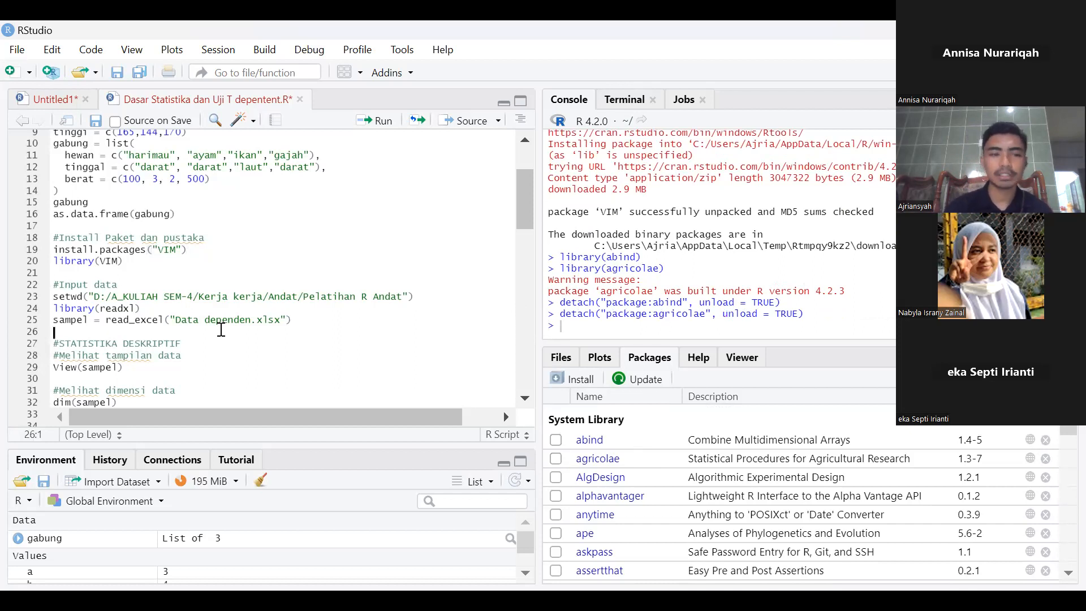
left_click(129, 262)
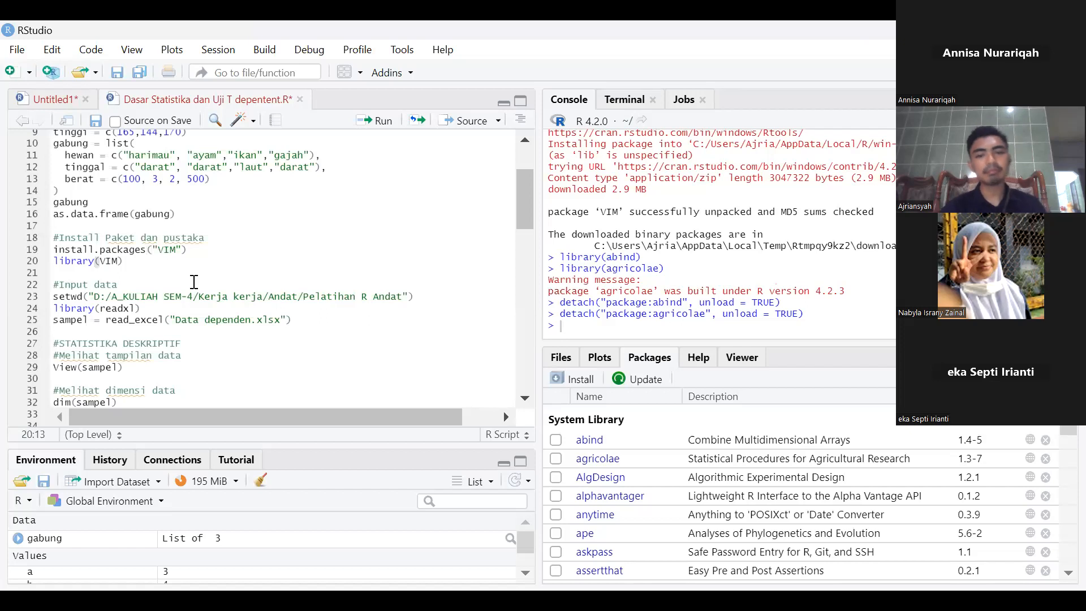
left_click(110, 250)
left_click(199, 254)
left_click(93, 262)
key("ctrl+Return")
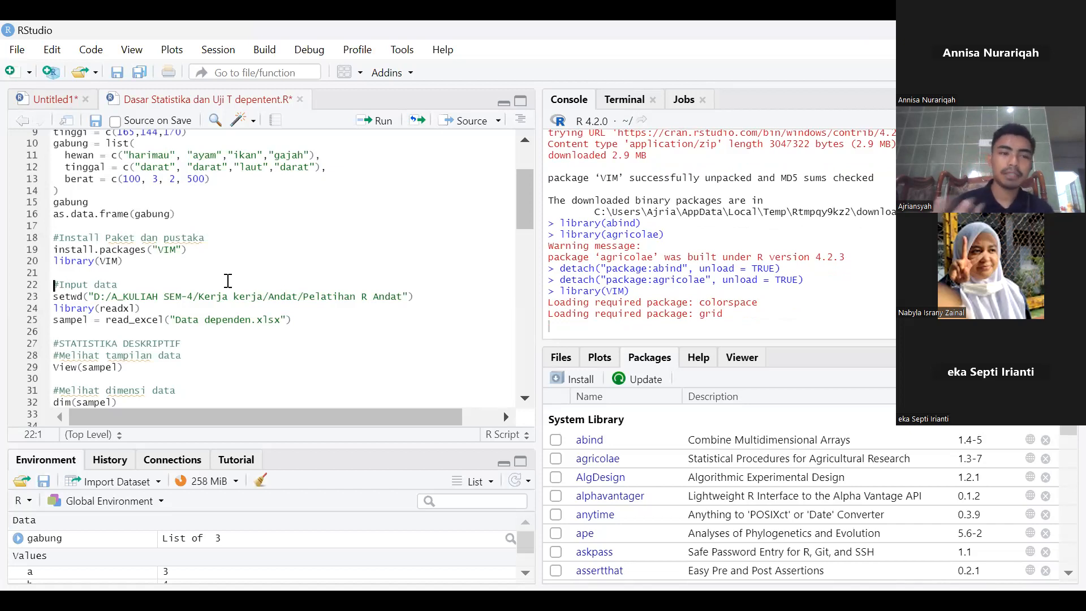
- Examine the Input data section that starts with the comment on script line 22
left_click(124, 286)
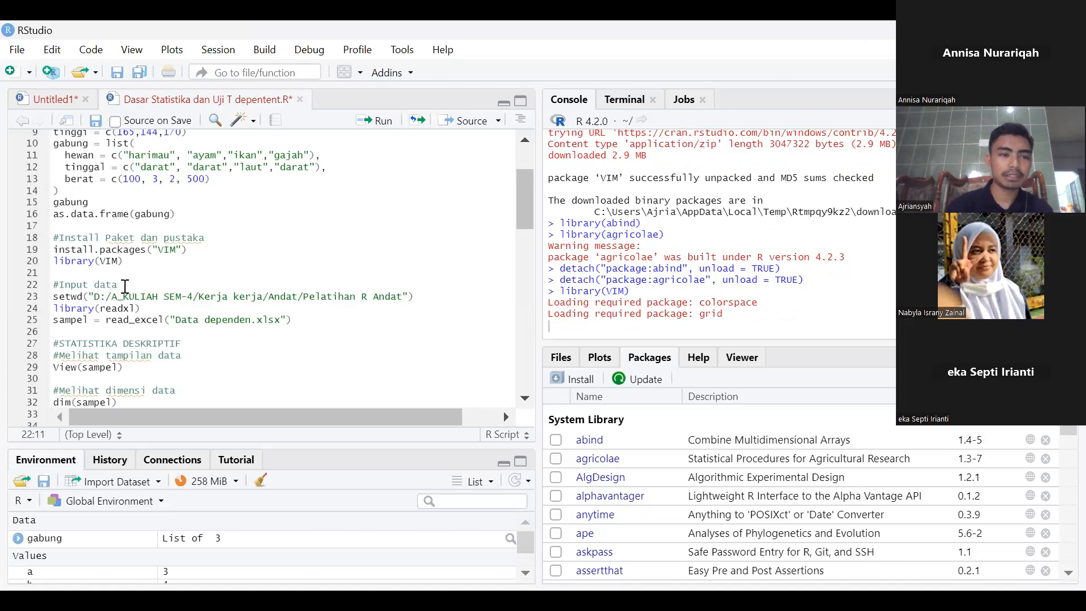
left_click(124, 285)
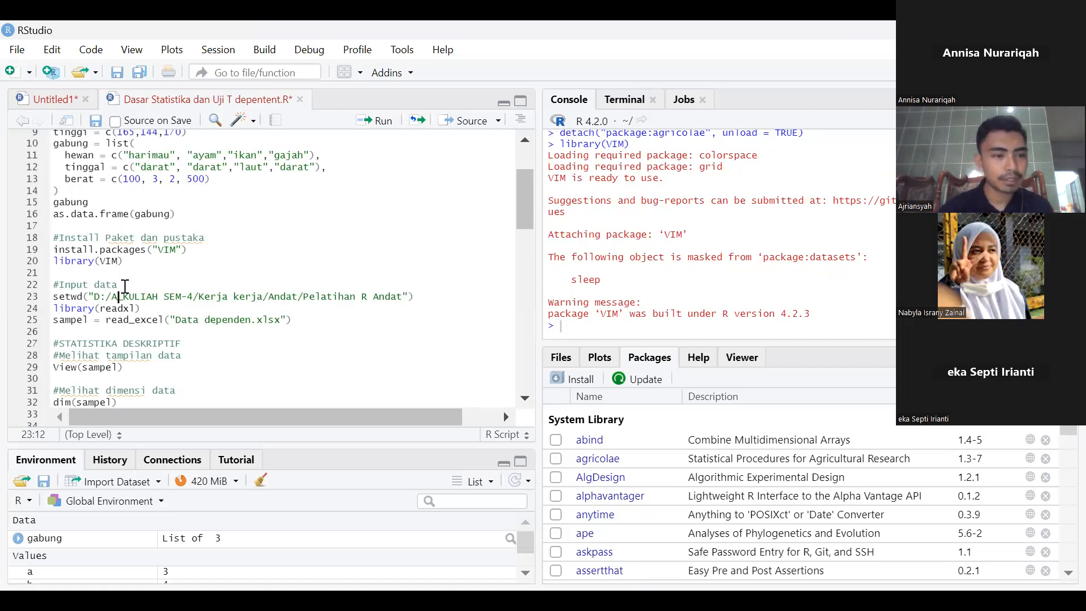
left_click(85, 289)
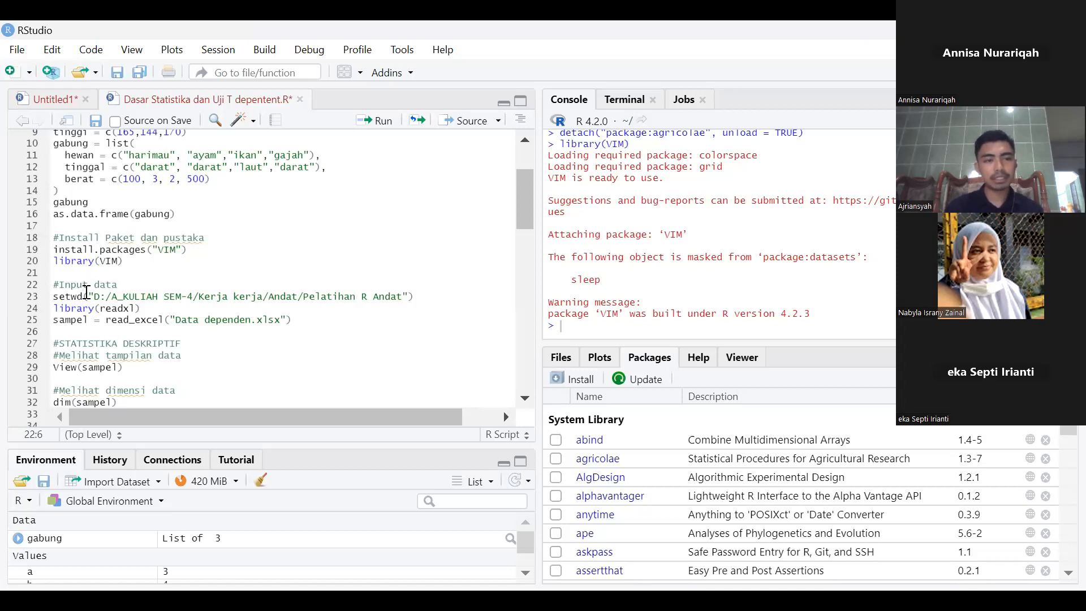
scroll(86, 291, "down", 2)
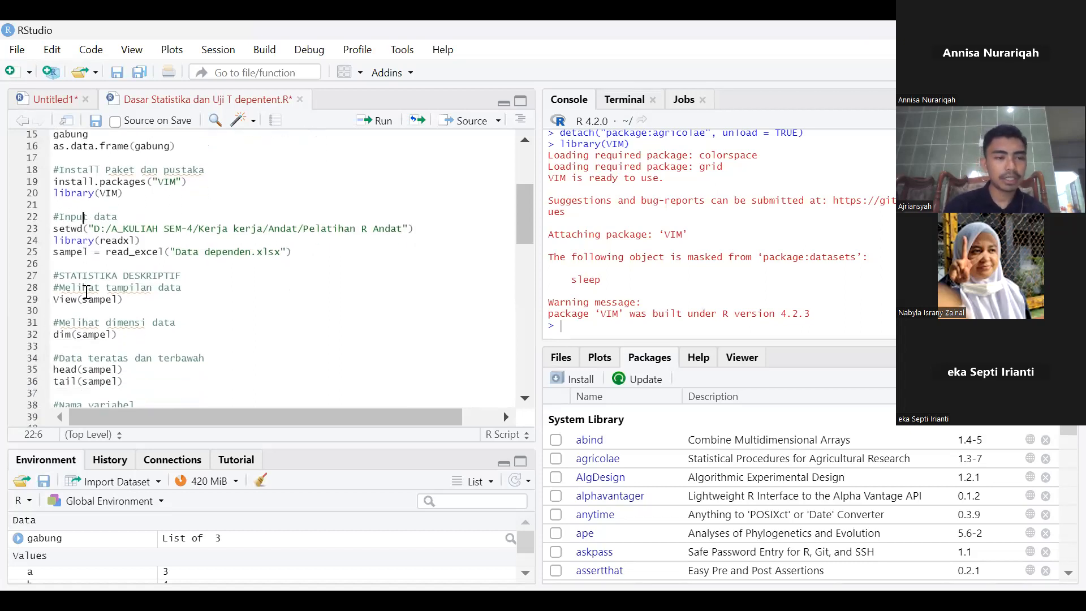
- Examine the setwd function on line 23 and the drive and first folder in its quoted path
double_click(67, 226)
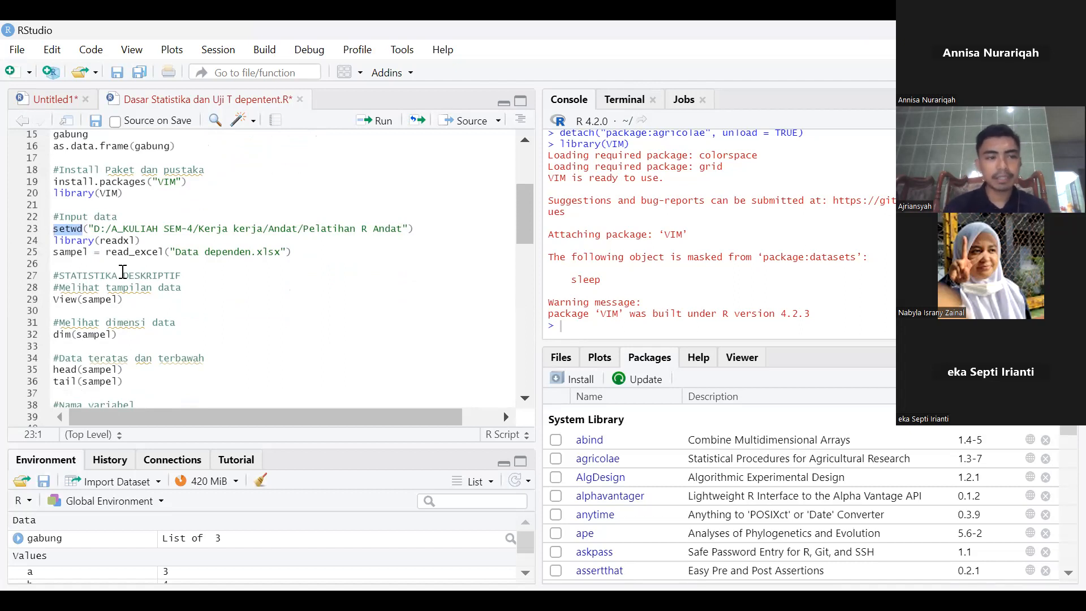
left_click(151, 228)
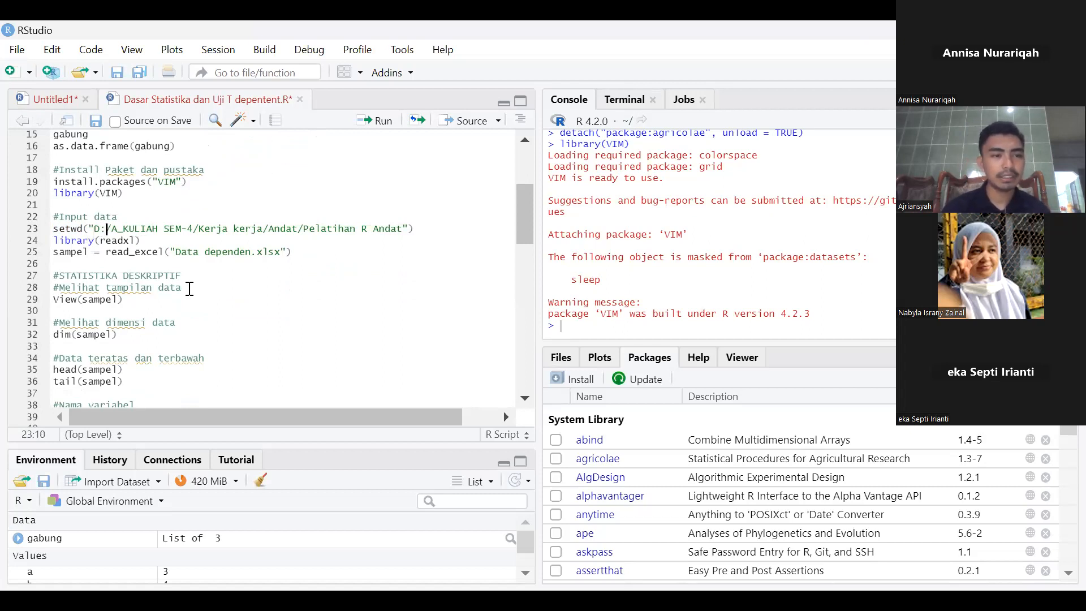
key("Left")
key("Right")
key("Right")
key("Right")
key("Right")
key("Right")
key("Right")
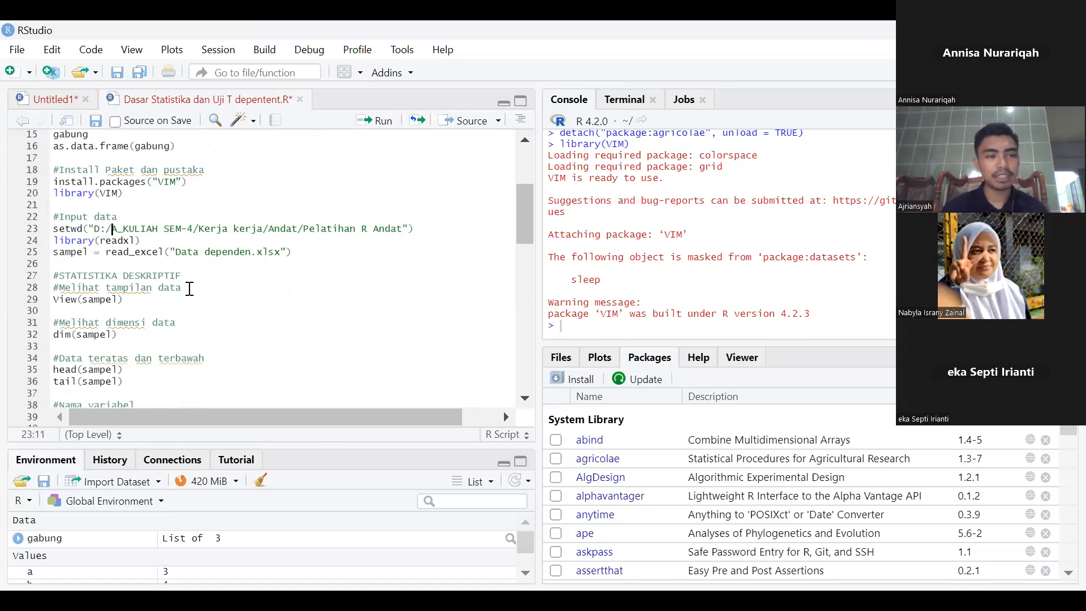
- Run script line 23 to set the working directory to "D:/A_KULIAH SEM-4/Kerja kerja/Andat/Pelatihan R Andat"
left_click(235, 230)
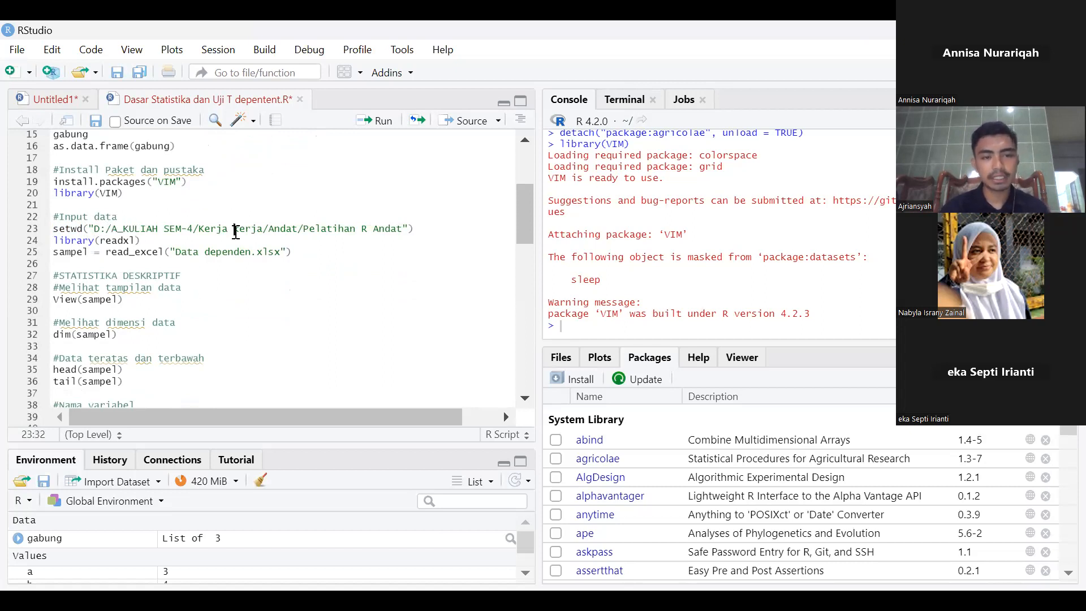
left_click(288, 230)
left_click(327, 229)
left_click(410, 229)
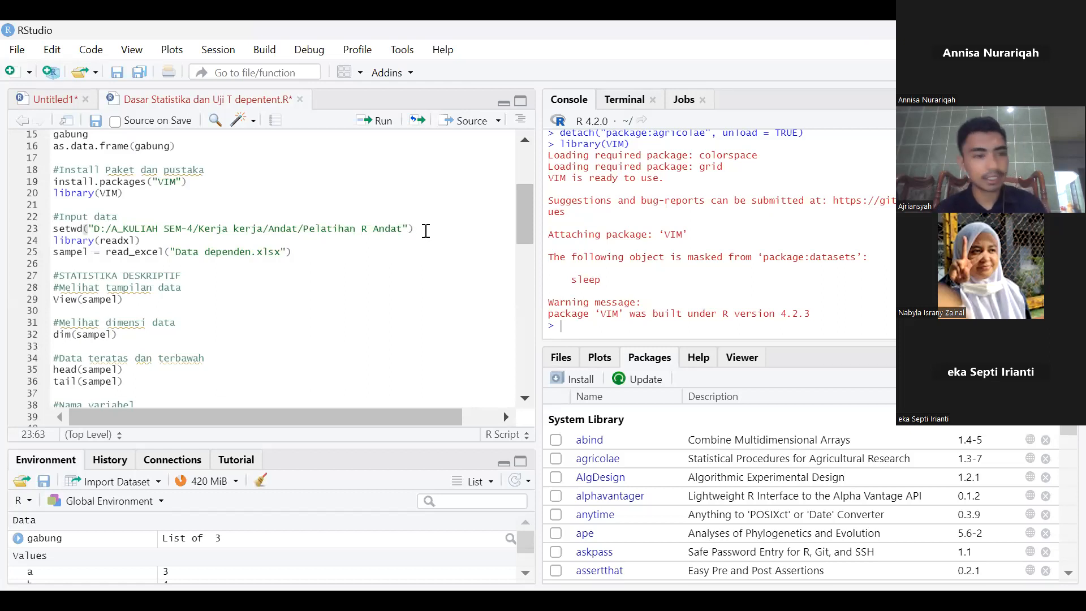
key("ctrl+Return")
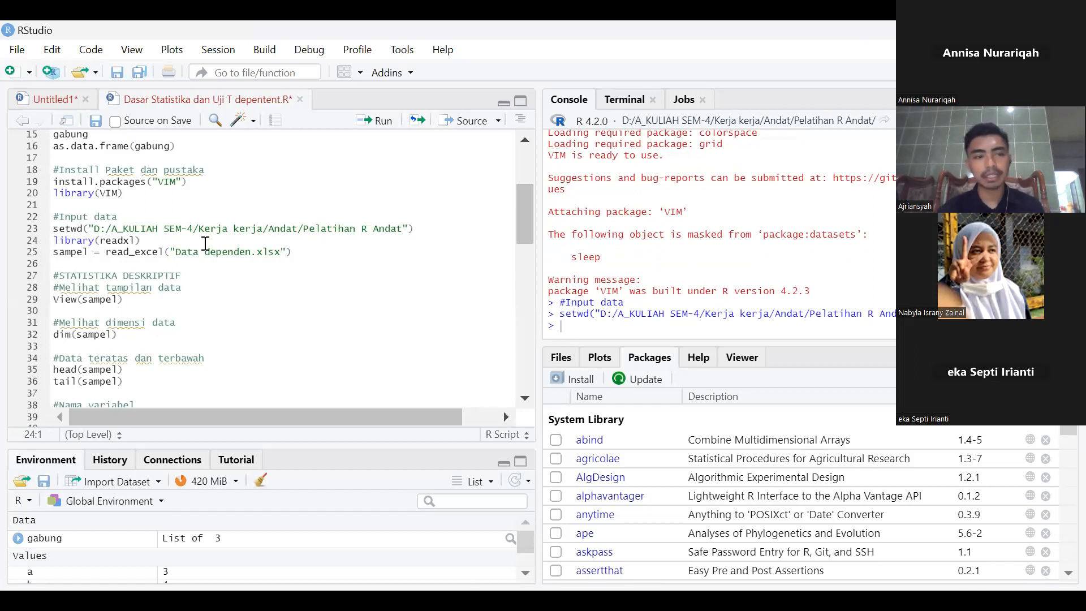
- Run library(readxl) on script line 24 and move on to the read_excel line below it
key("ctrl+Return")
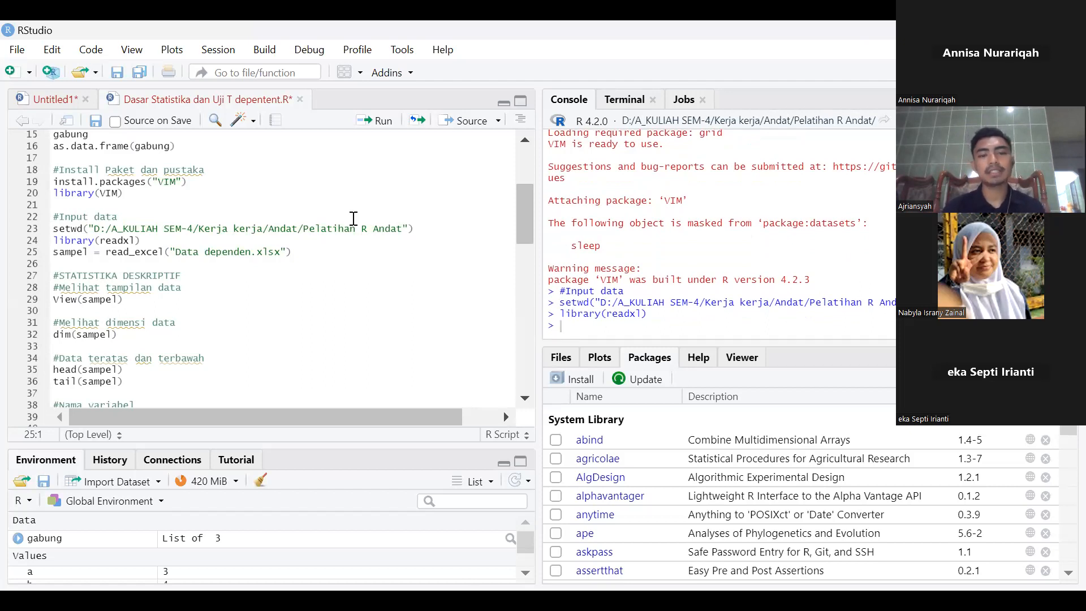
left_click(131, 240)
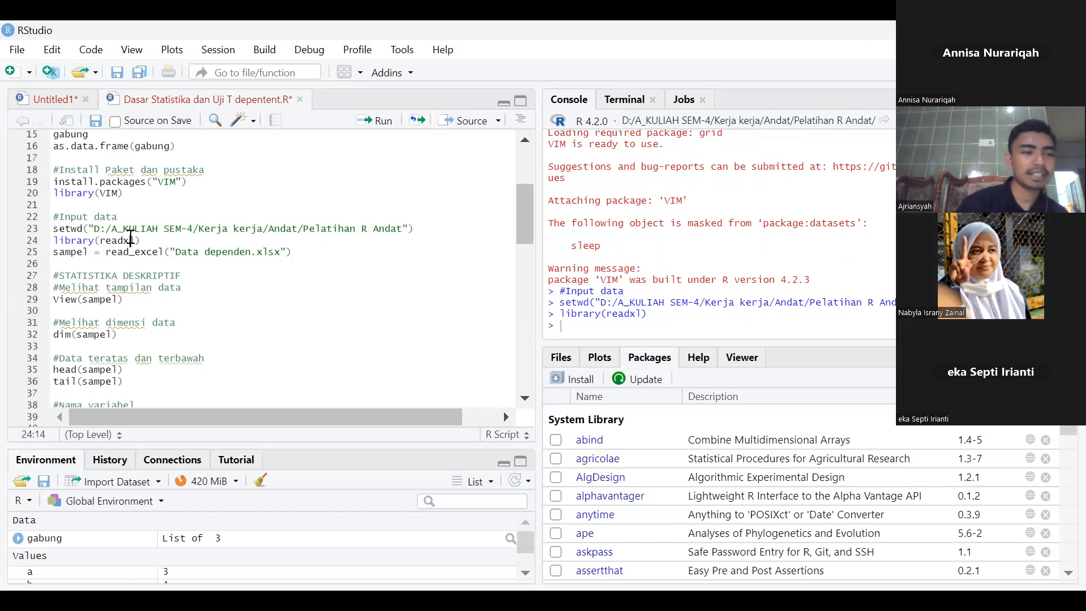
left_click(151, 241)
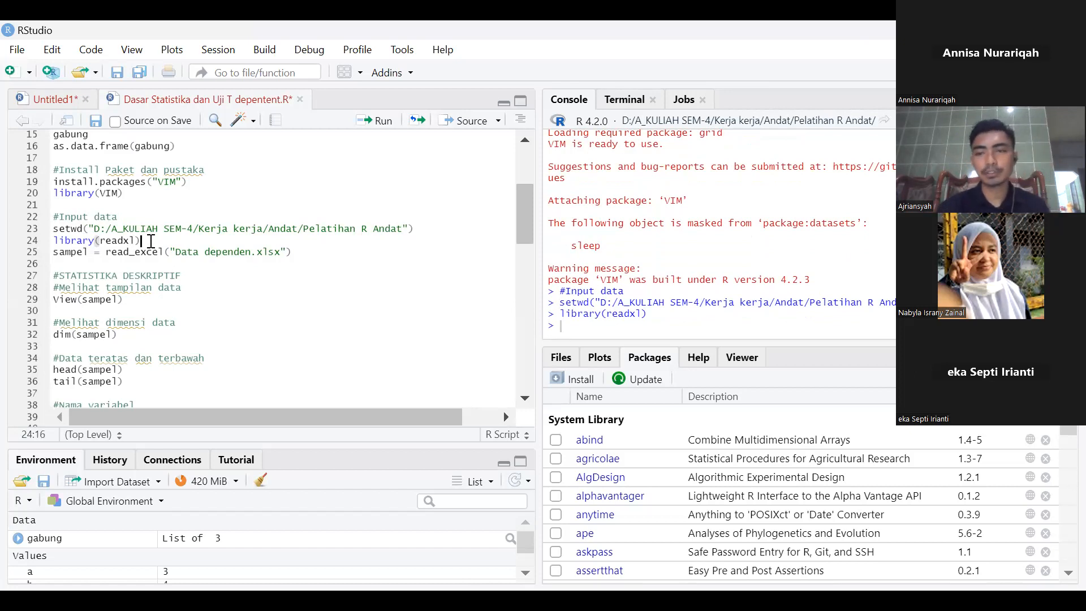
key("Down")
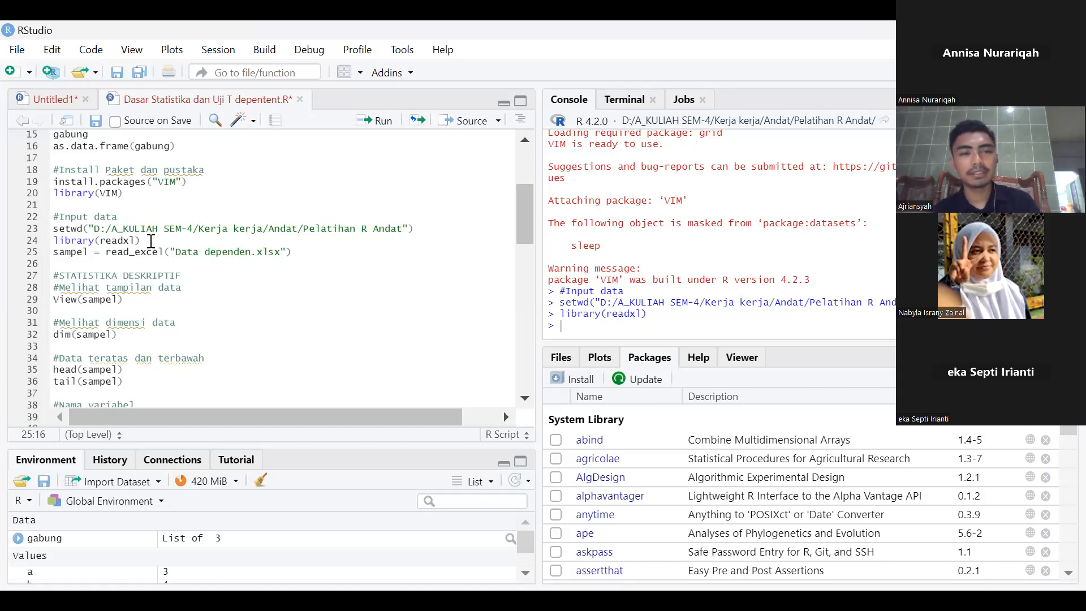
- Examine the read_excel call on script line 25, switching to File Explorer to look over the data files in the Pelatihan R Andat folder
left_click(319, 255)
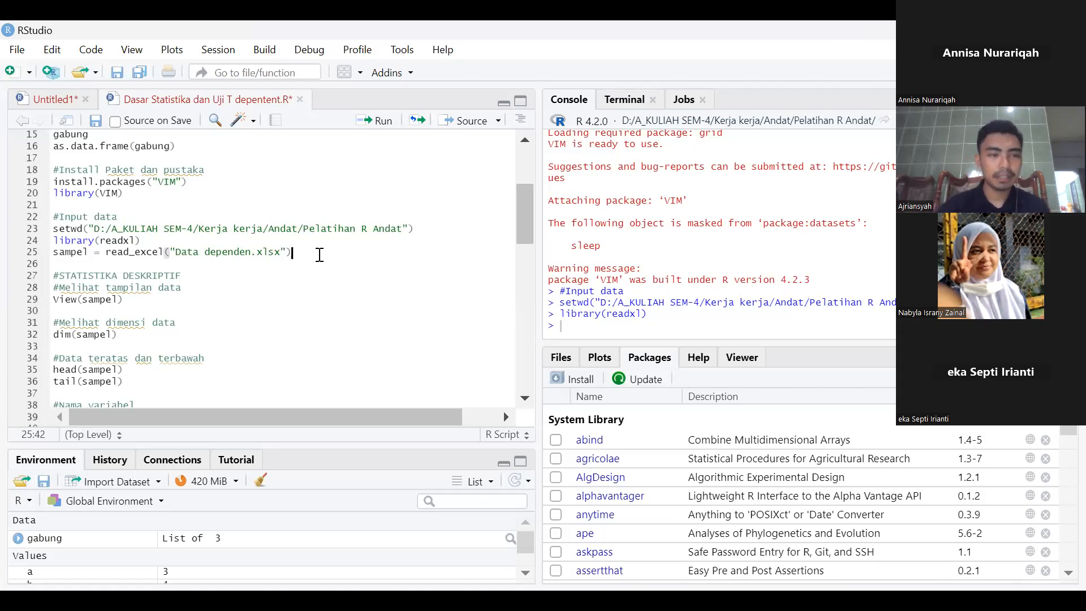
left_click(82, 252)
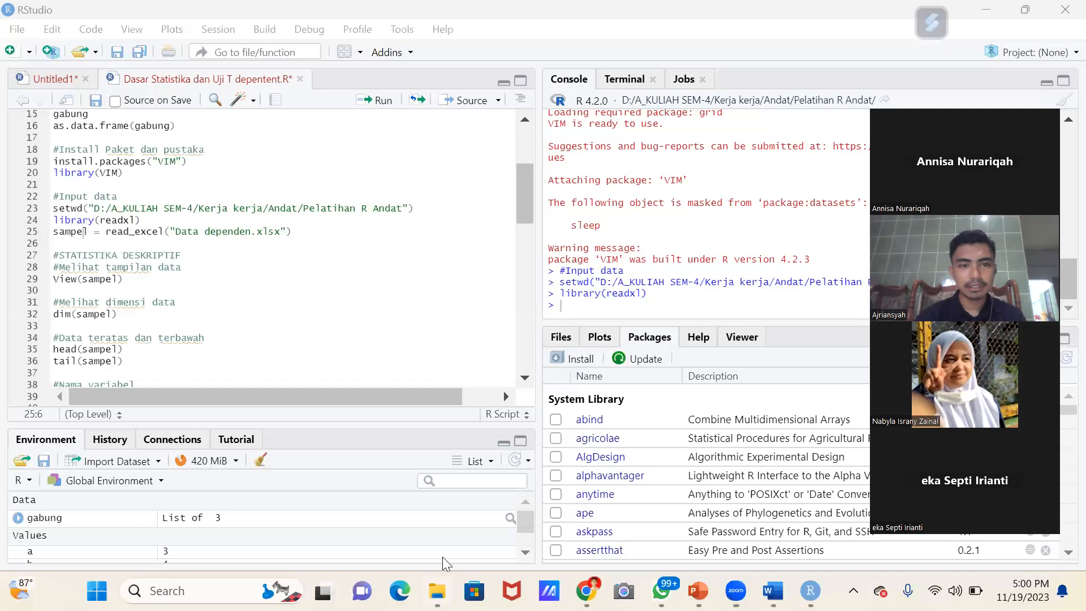
left_click(437, 590)
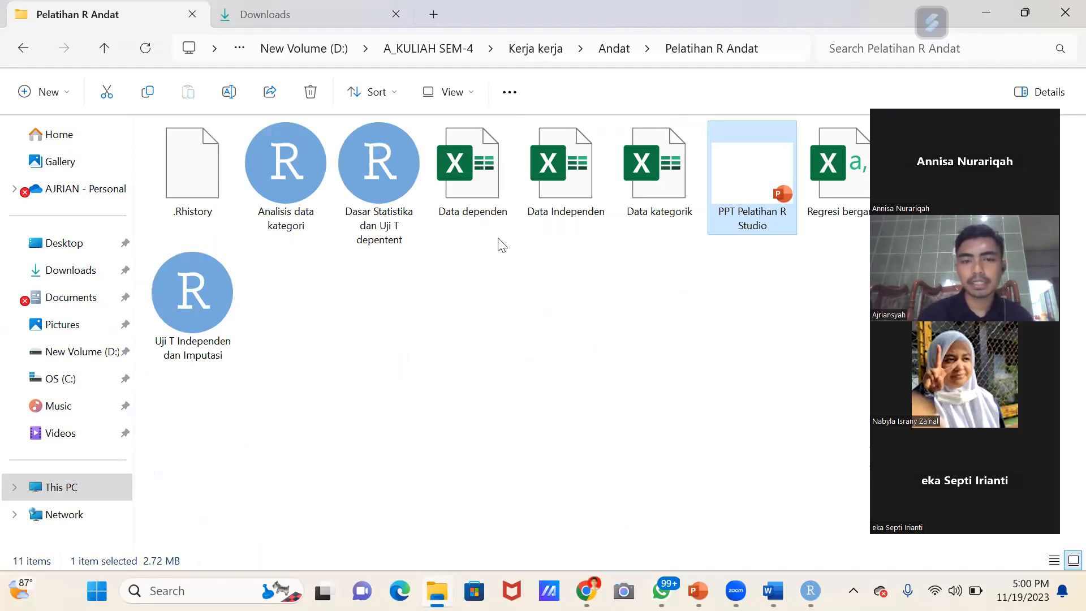
left_click(481, 204)
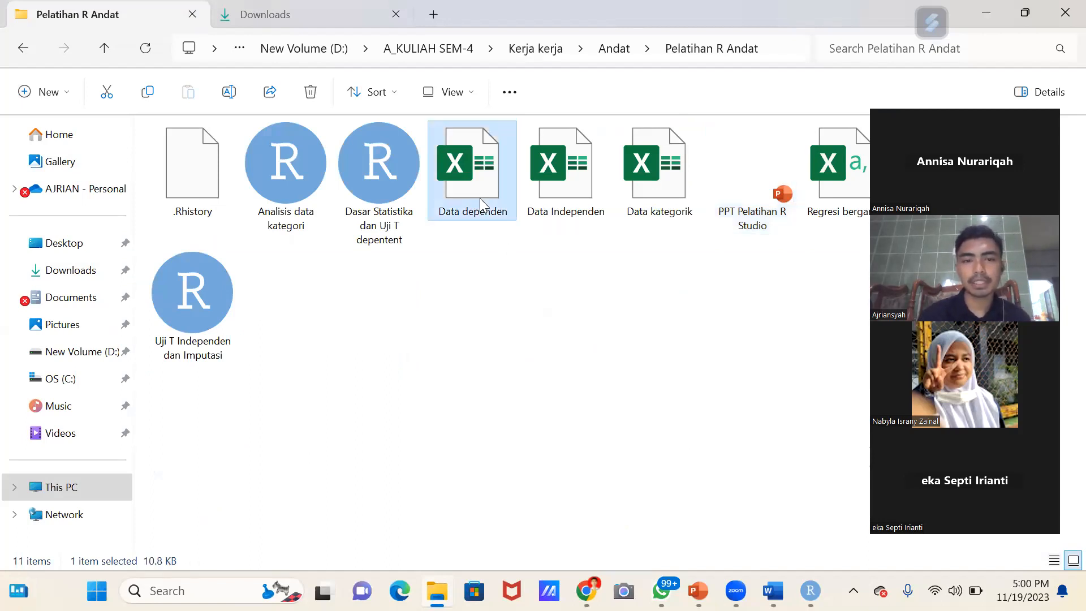
key("Right")
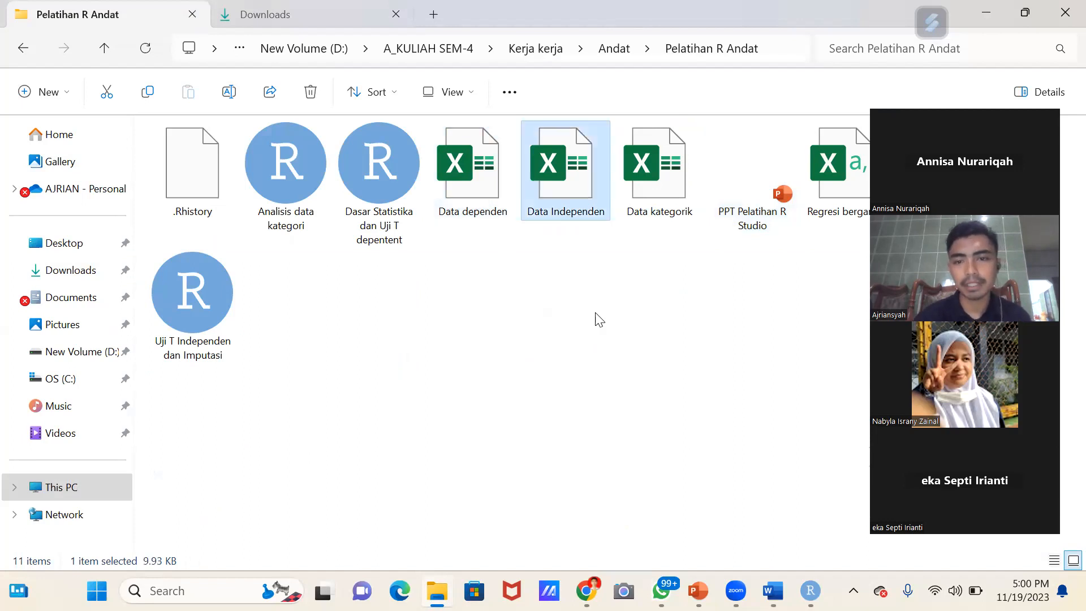
key("Right")
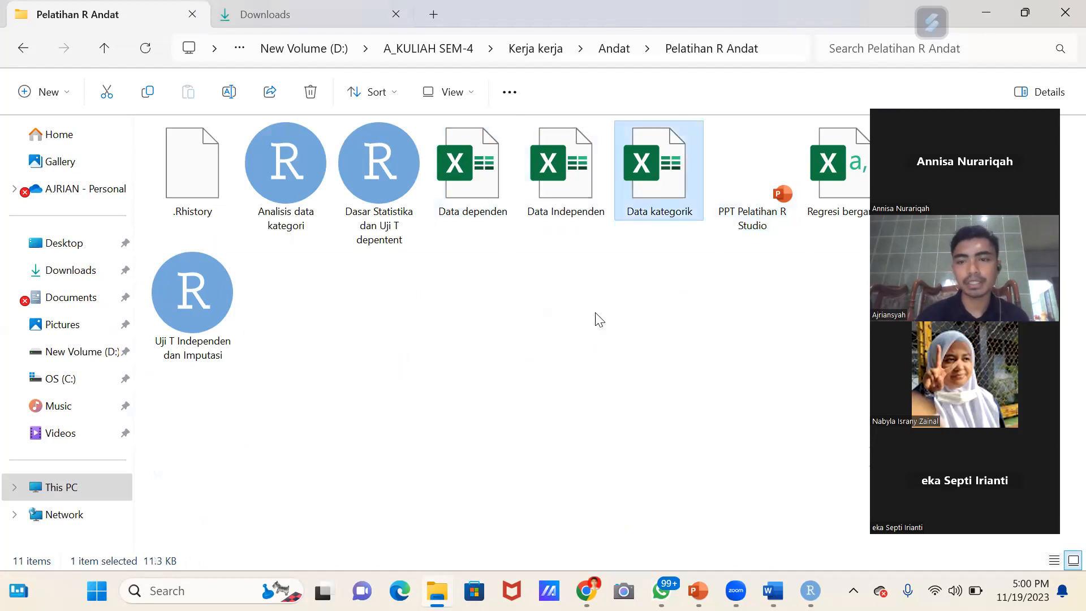
left_click(807, 198)
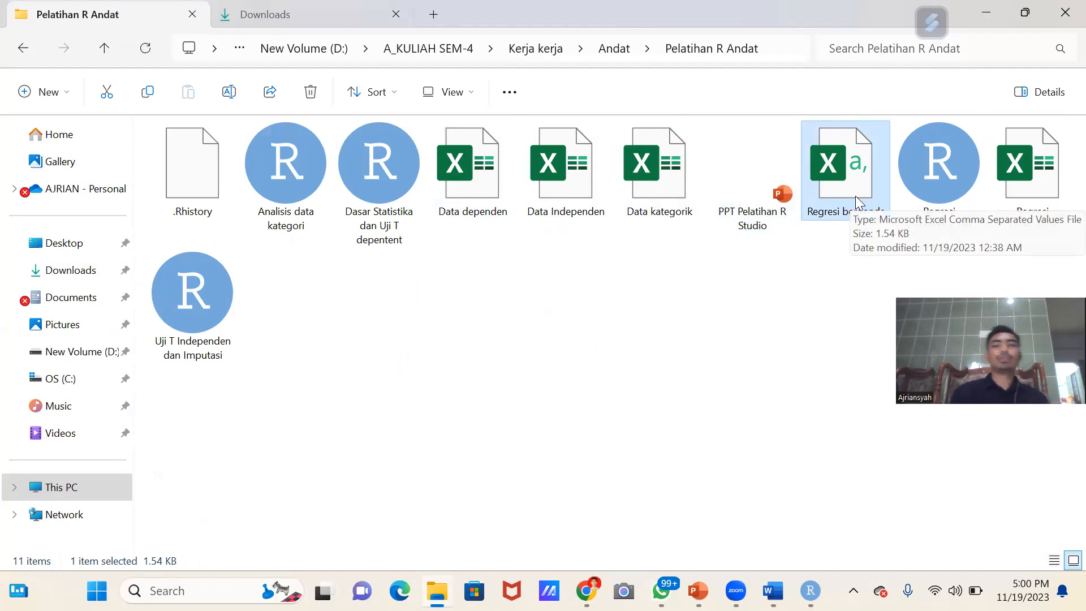
left_click(827, 276)
left_click(819, 177)
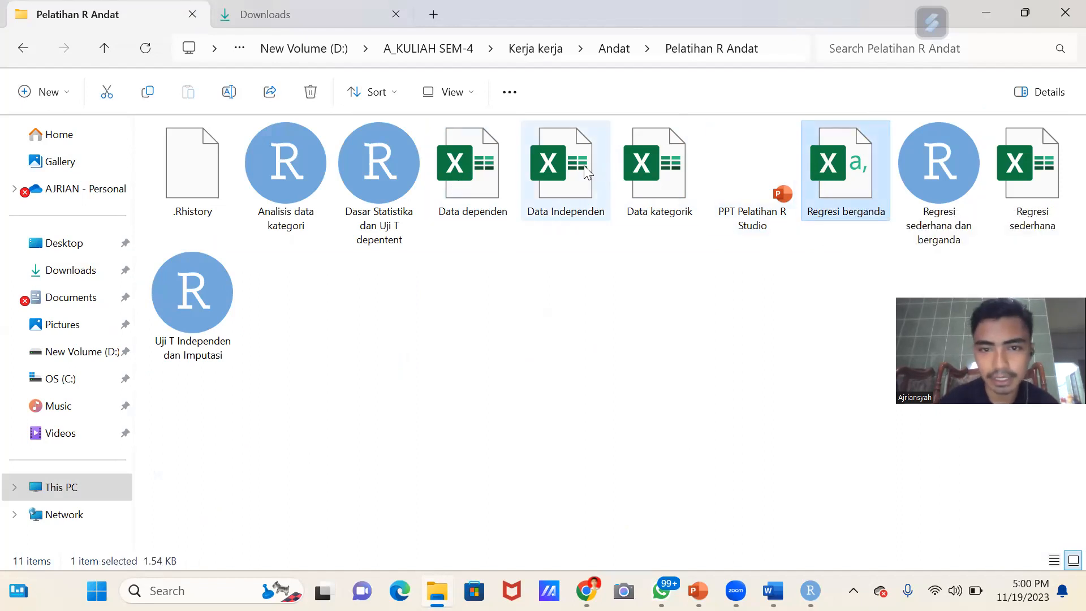
- Open the Data dependen workbook from the Pelatihan R Andat folder in Excel
left_click(492, 163)
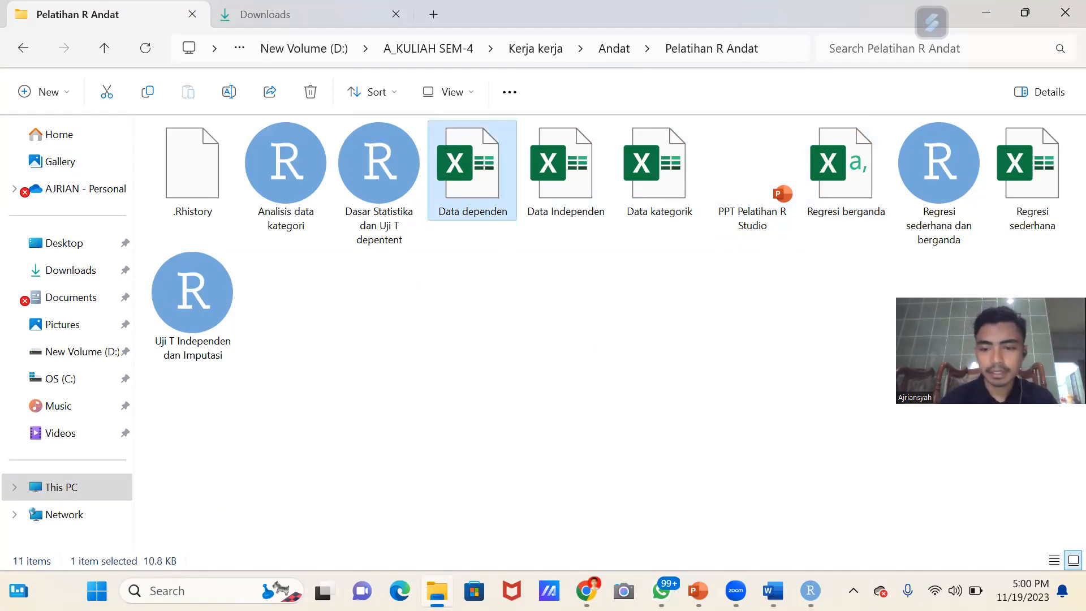
mouse_move(809, 590)
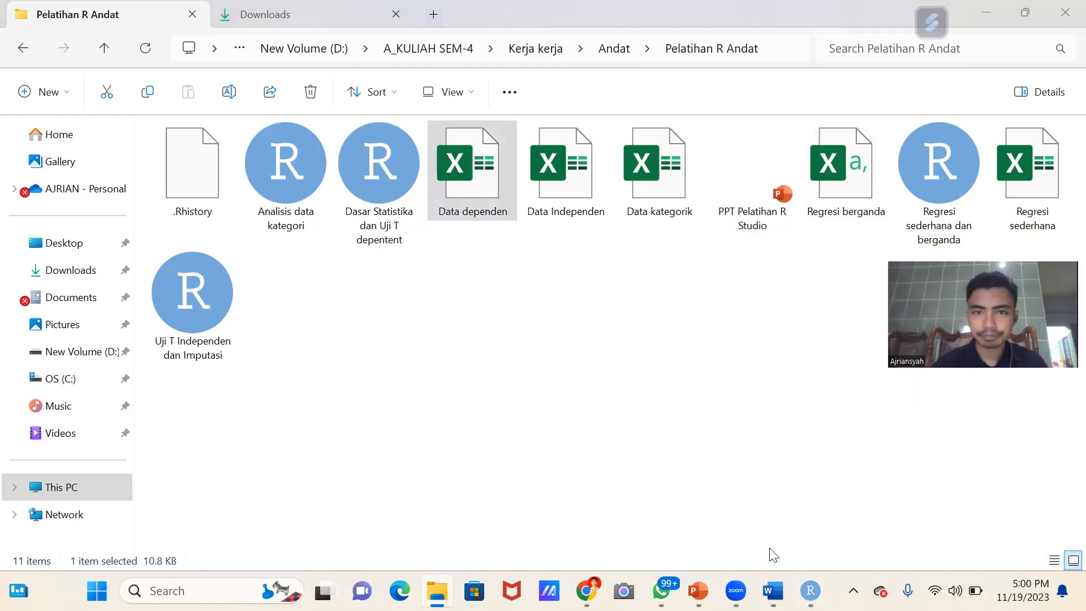
left_click(491, 183)
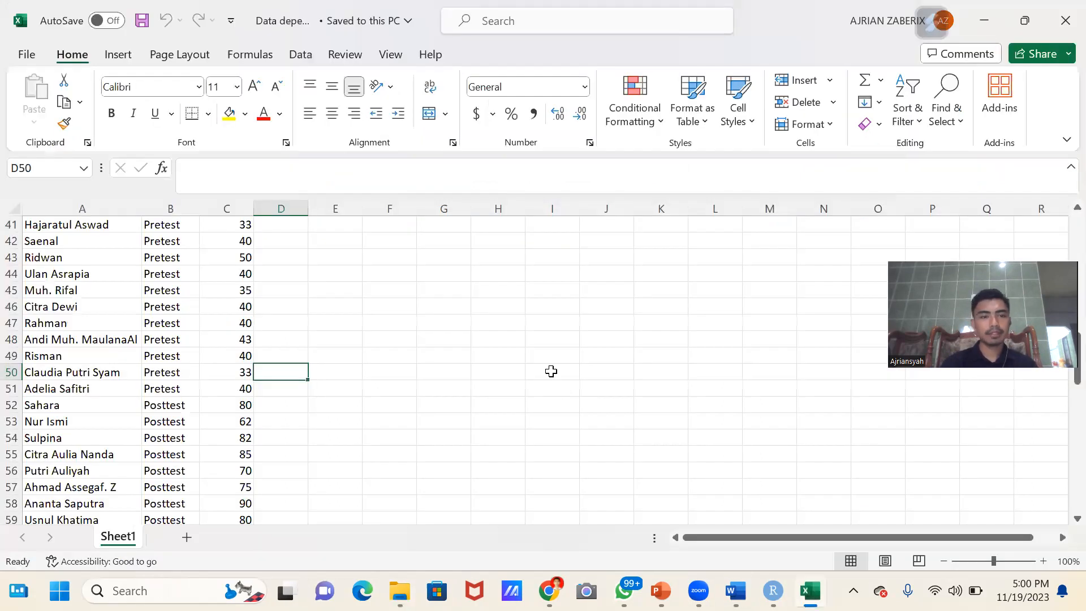
- Examine the first rows of the sheet, checking the Nama header, the first record and its Pretest entry in the Tes column
left_click(280, 274)
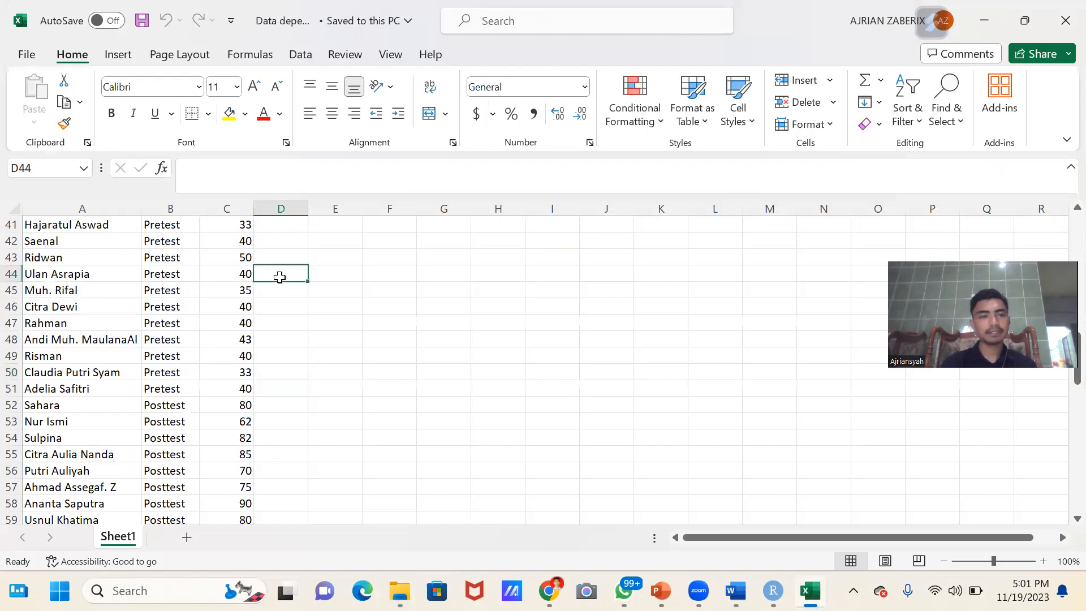
scroll(279, 277, "up", 12)
scroll(279, 276, "up", 1)
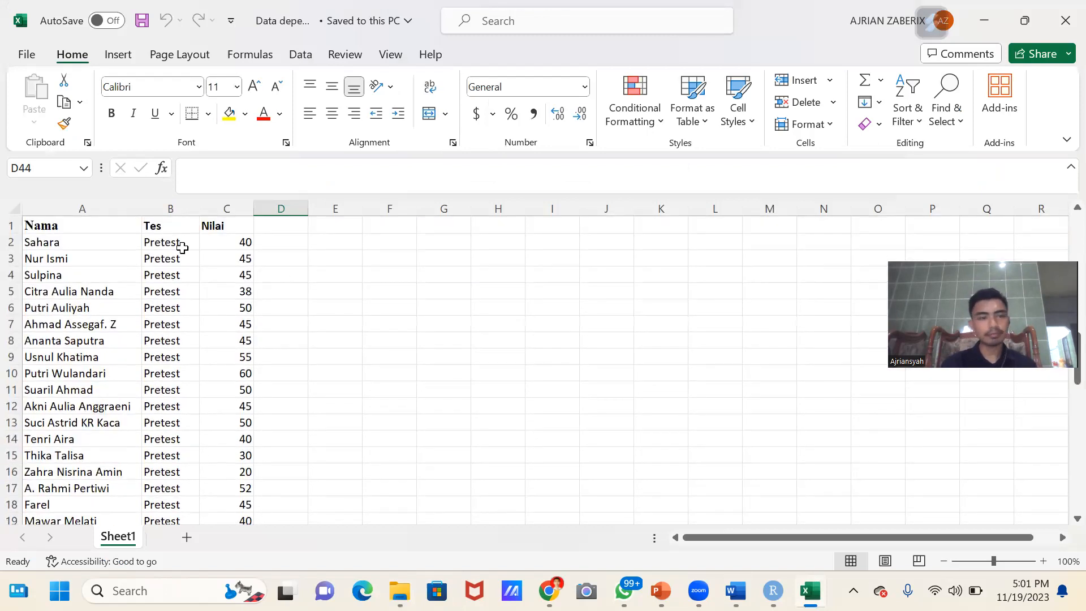
left_click(159, 241)
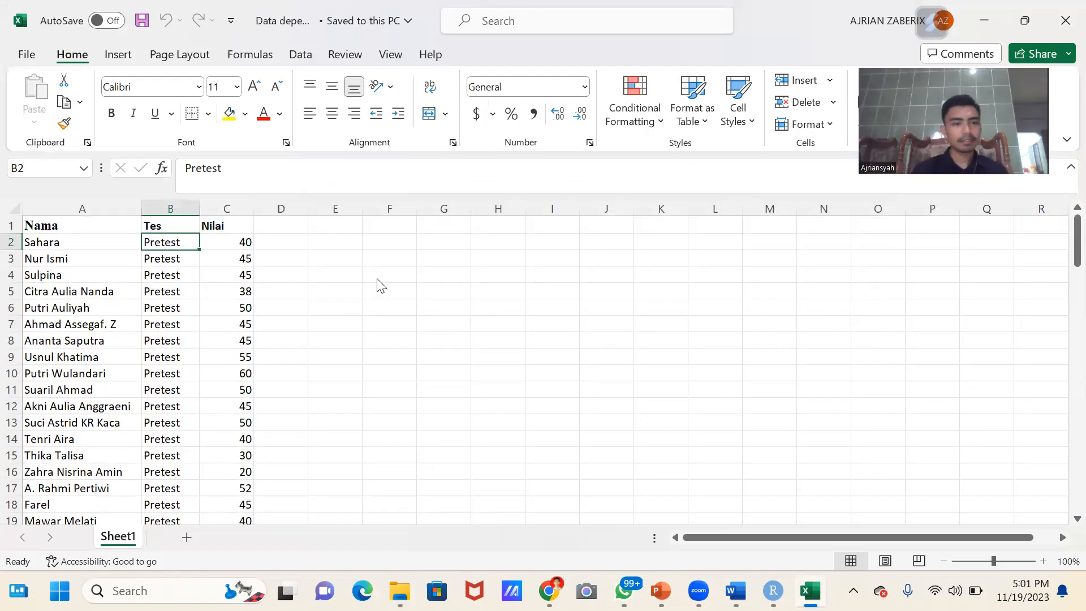
left_click(699, 590)
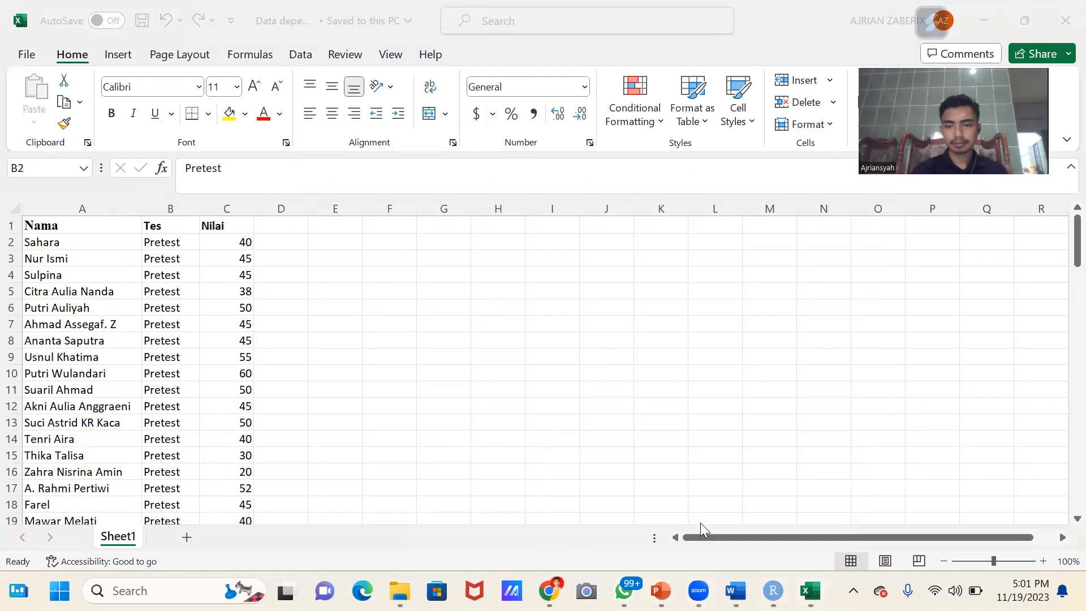
left_click(138, 240)
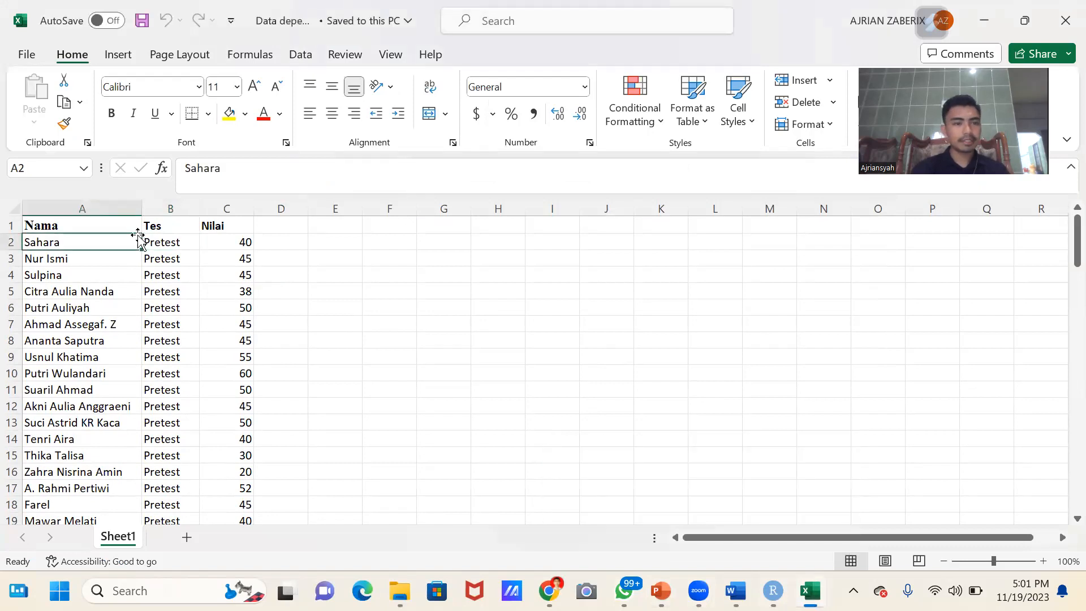
left_click(100, 223)
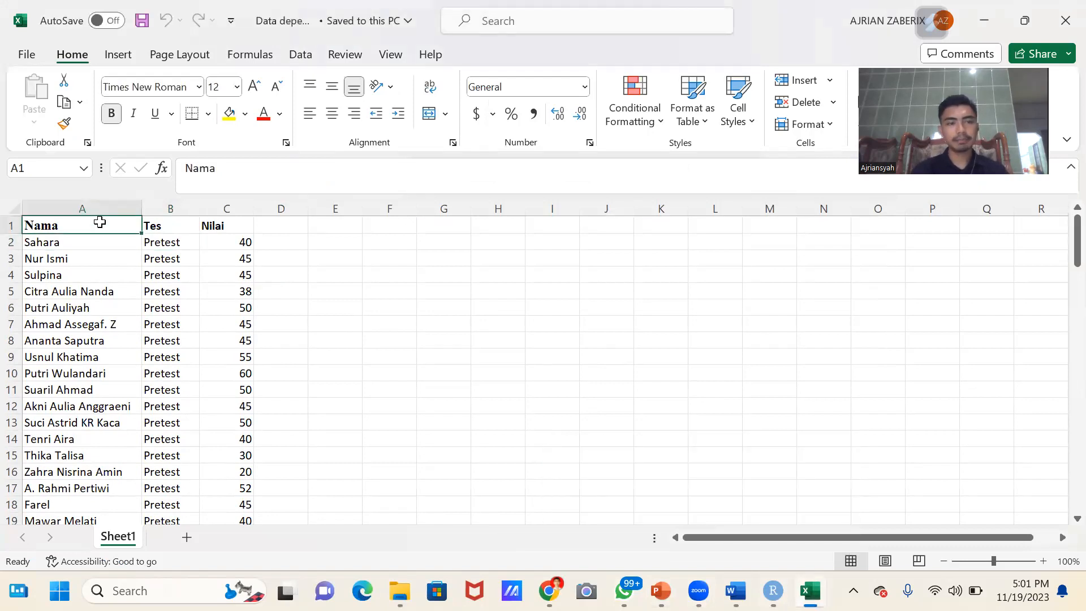
key("Down")
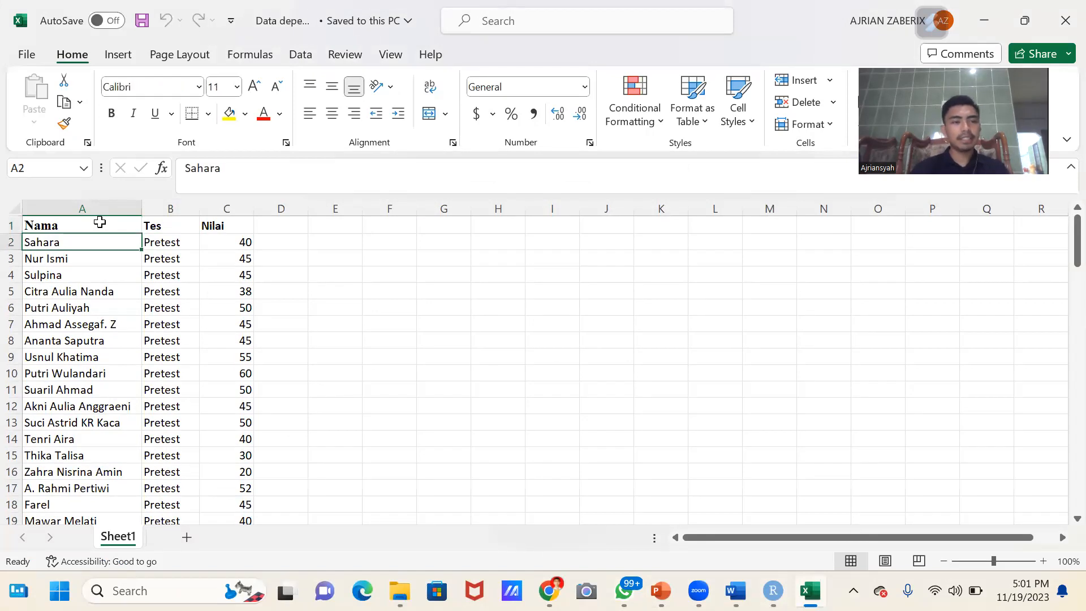
left_click(337, 293)
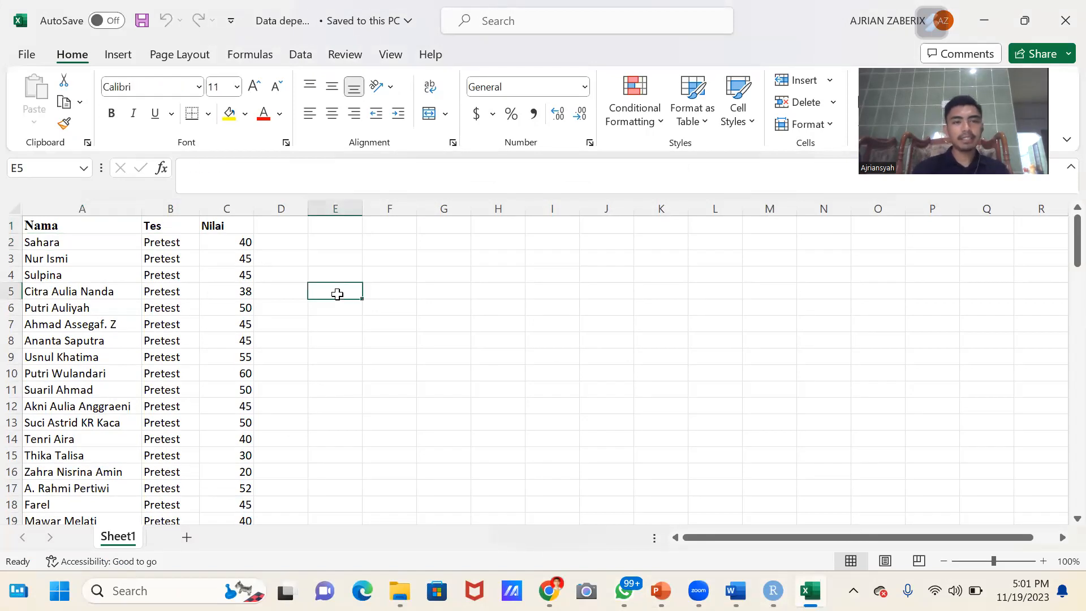
- Go through the column headers Nama, Tes and Nilai in row 1 and return to the first record in A2
left_click(37, 227)
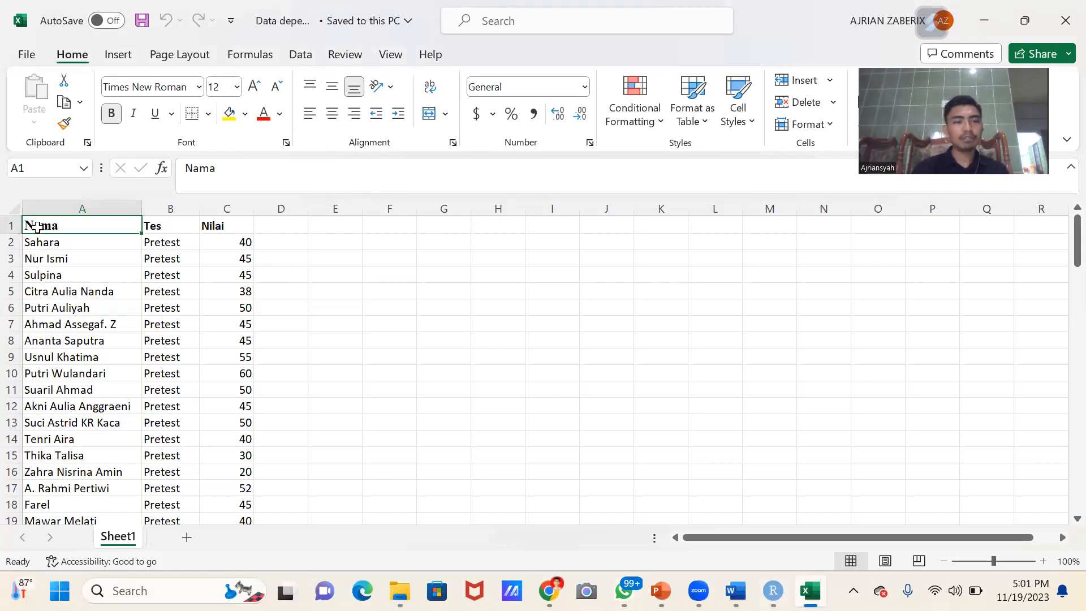
key("Right")
key("Right")
left_click(51, 240)
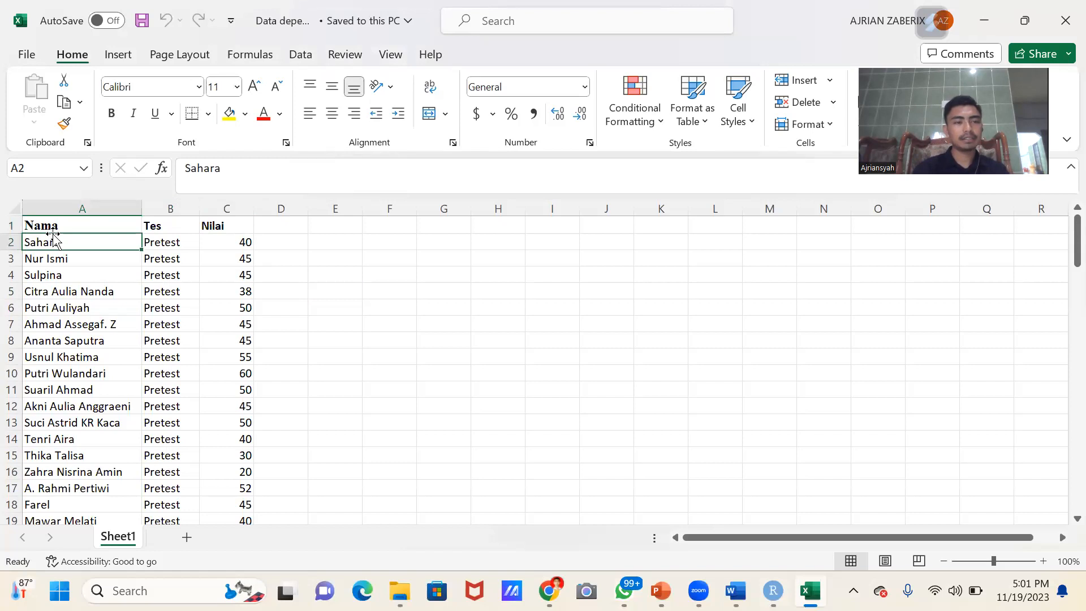
- Move the whole block of Posttest records that starts in A52 down one row to A53, separating it from the Pretest records
scroll(233, 383, "down", 12)
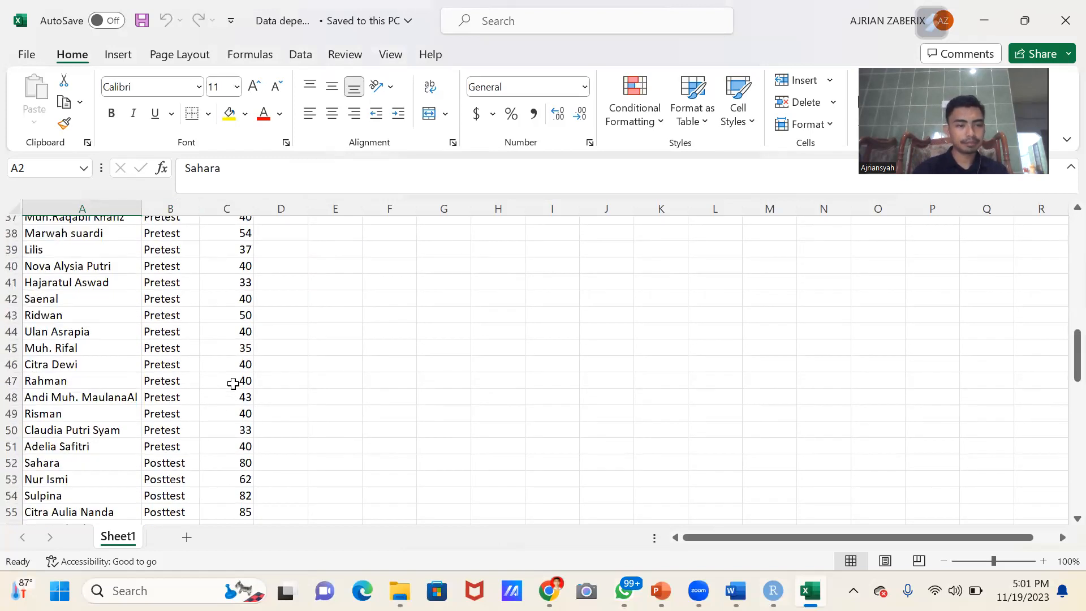
left_click(56, 479)
scroll(55, 444, "down", 1)
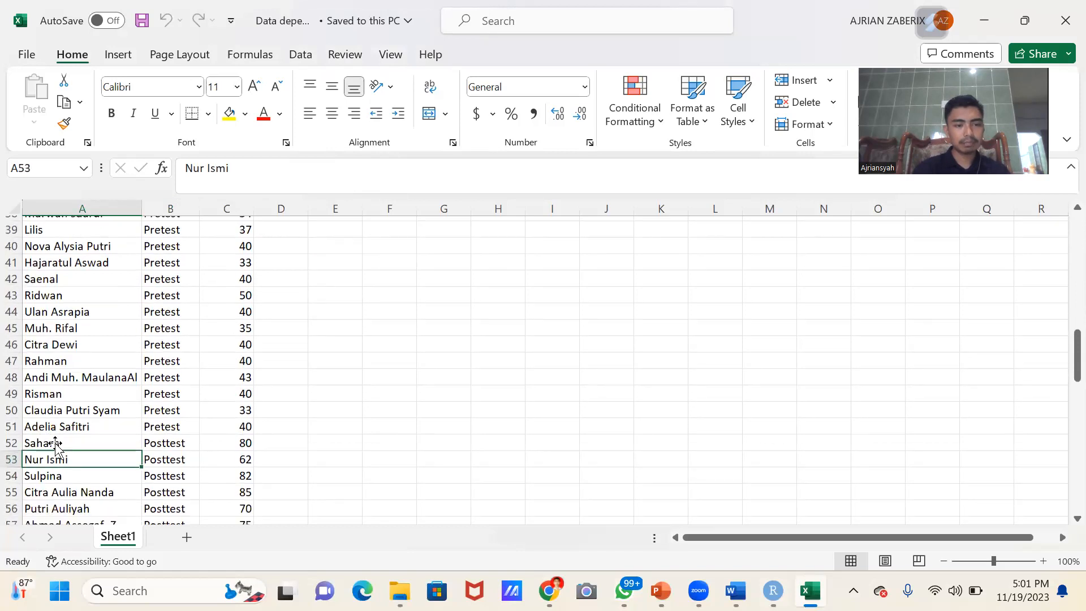
left_click(70, 421)
left_click_drag(63, 439, 230, 440)
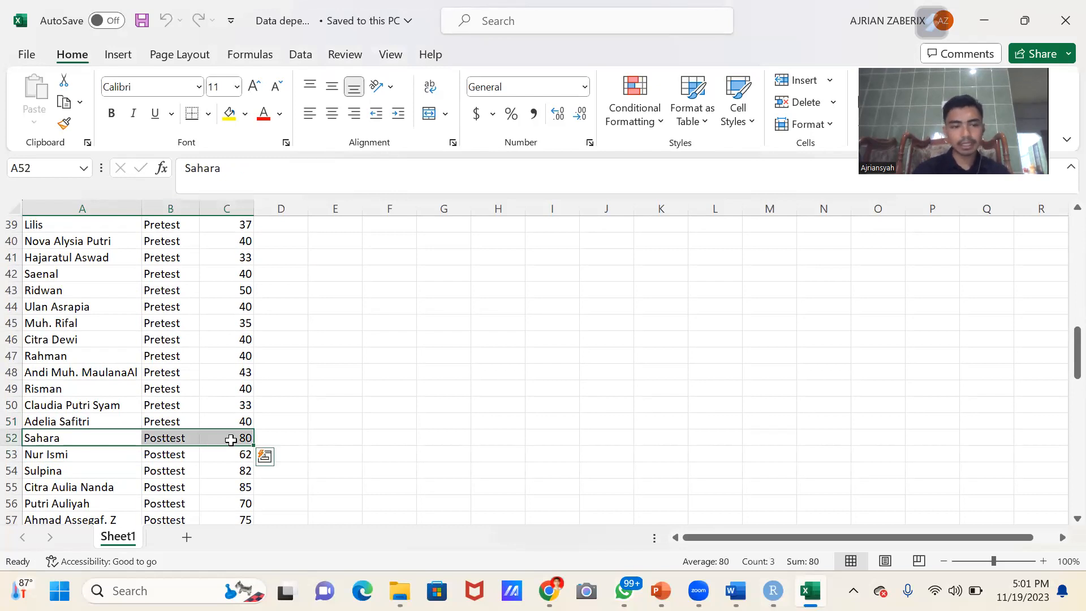
key("ctrl+shift+Down")
scroll(231, 440, "up", 13)
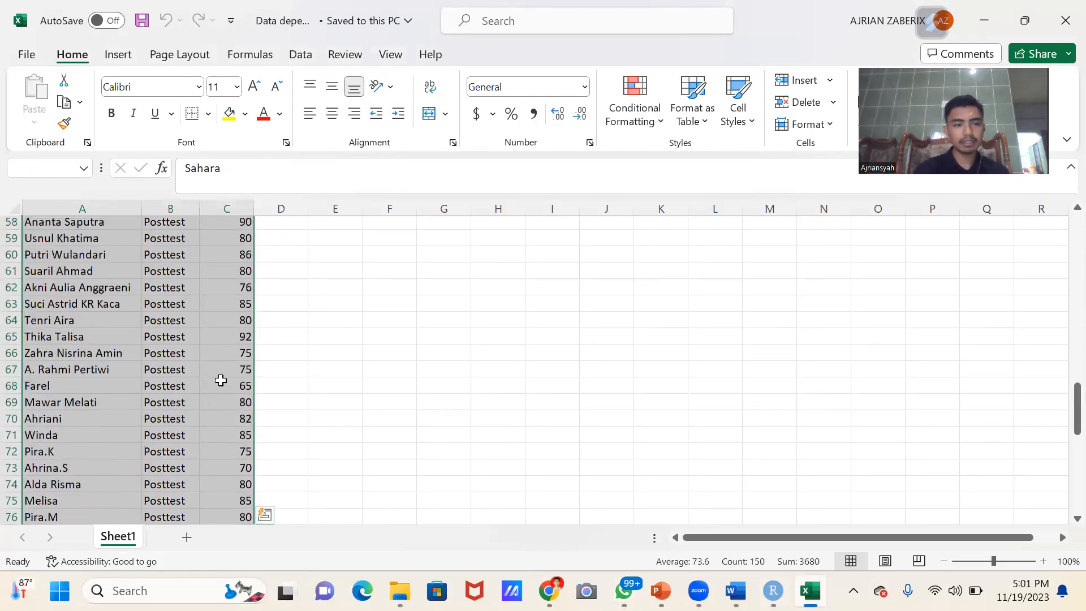
left_click_drag(190, 332, 336, 351)
left_click(336, 352)
- Compare the Pretest records ending in row 51 with the Posttest records starting in row 53
scroll(336, 351, "up", 15)
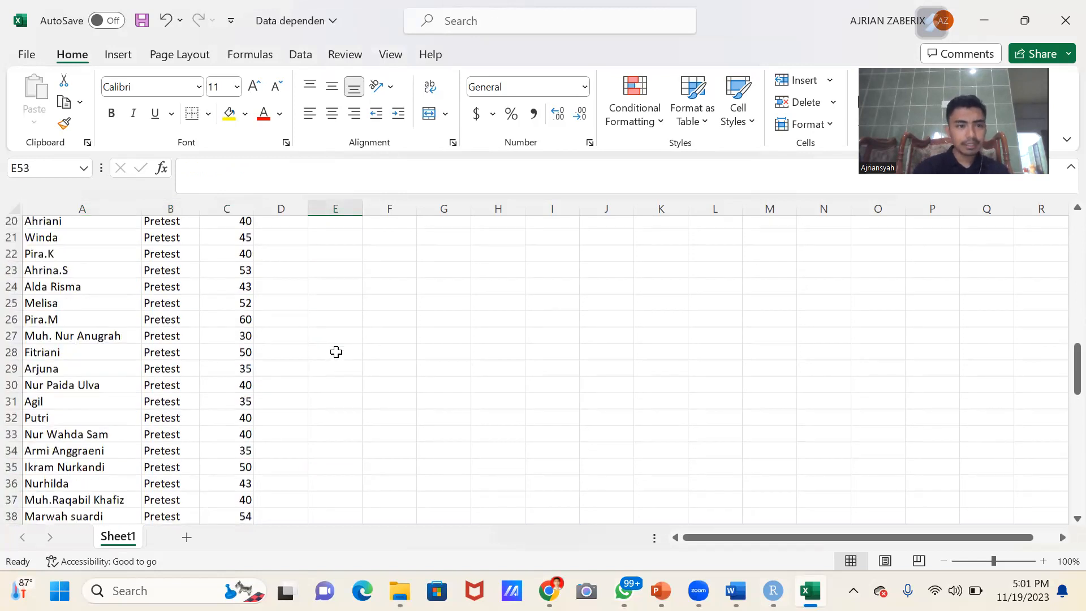
scroll(179, 300, "down", 11)
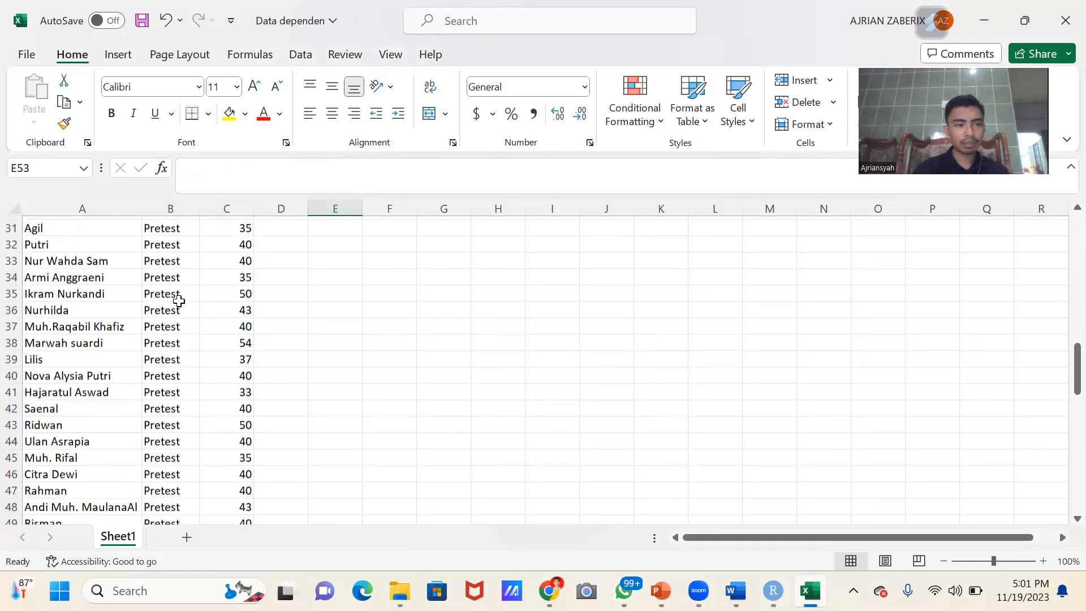
scroll(145, 392, "down", 1)
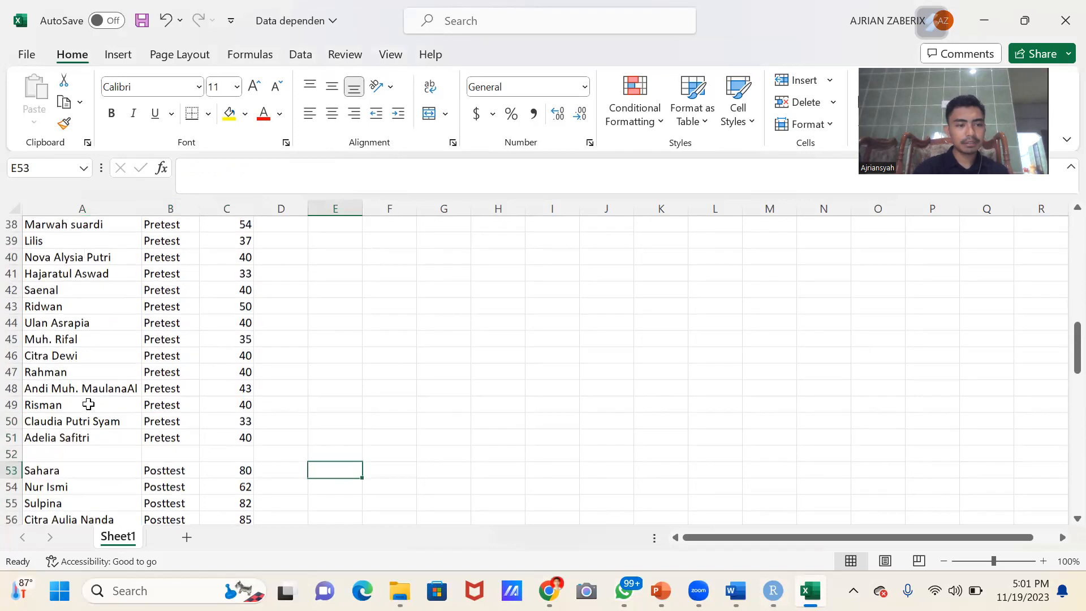
left_click(24, 437)
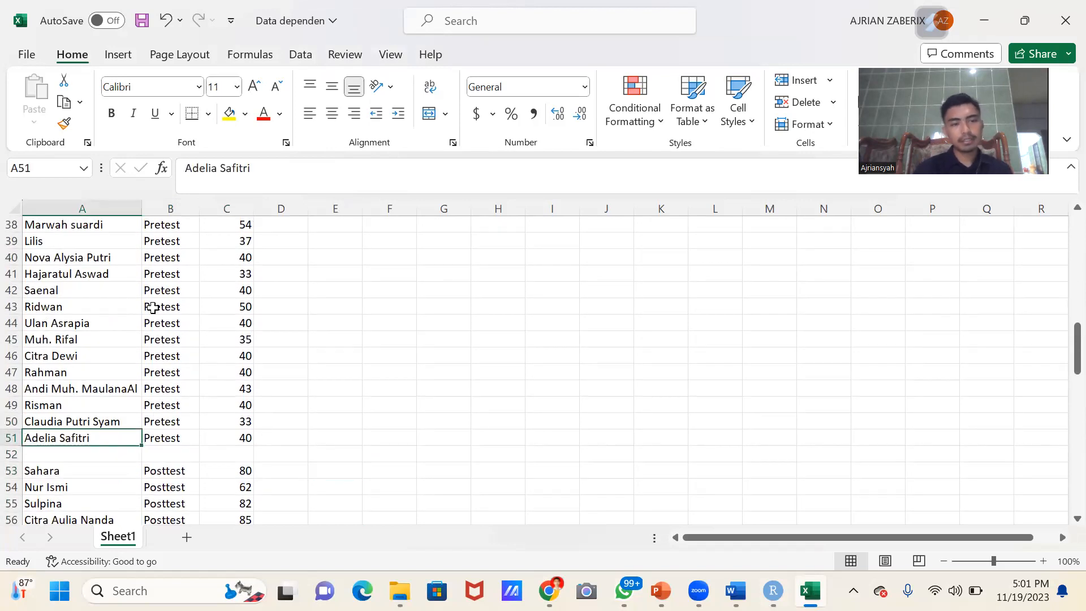
scroll(152, 308, "up", 12)
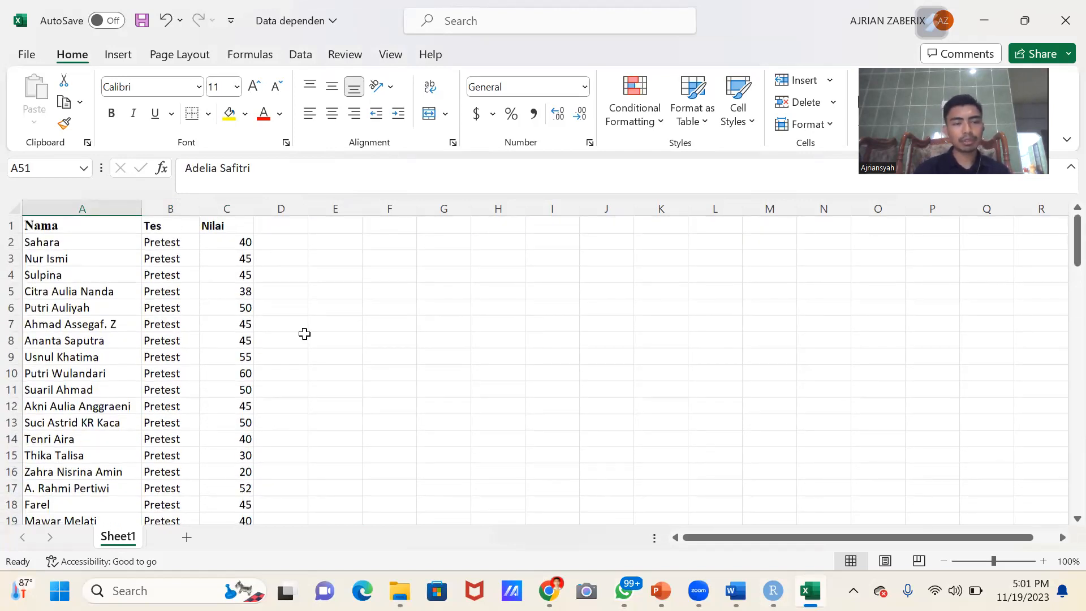
scroll(304, 334, "down", 12)
scroll(304, 334, "down", 5)
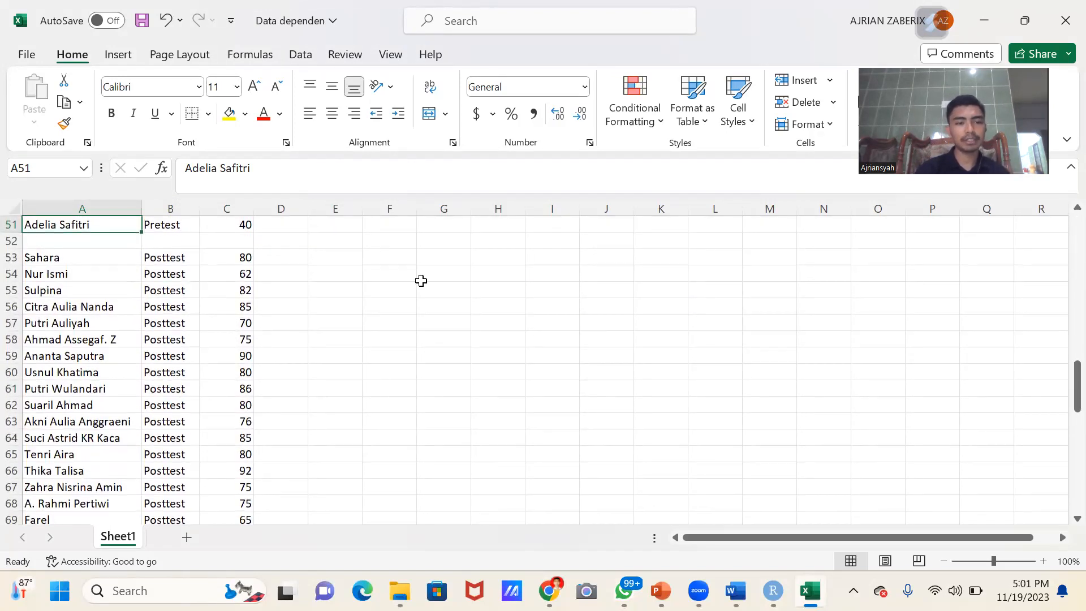
- Examine the Nilai column from its header in C1 through the first Pretest scores and look over the rows below
scroll(420, 281, "up", 17)
left_click(248, 240)
key("Down")
key("Down")
key("Down")
key("Down")
key("Up")
key("Up")
key("Up")
key("Up")
key("Up")
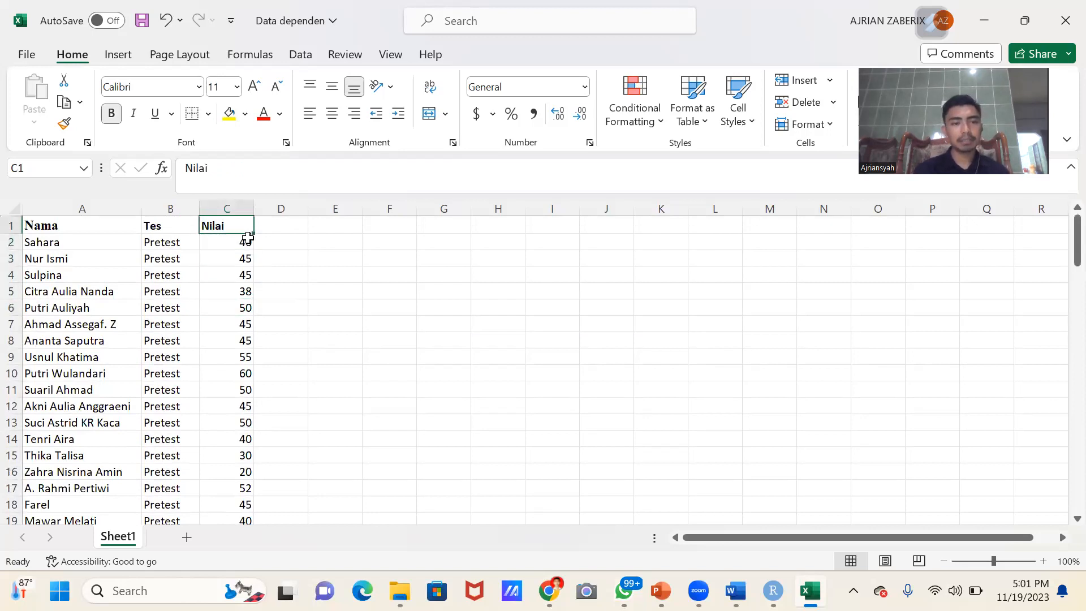
left_click(430, 344)
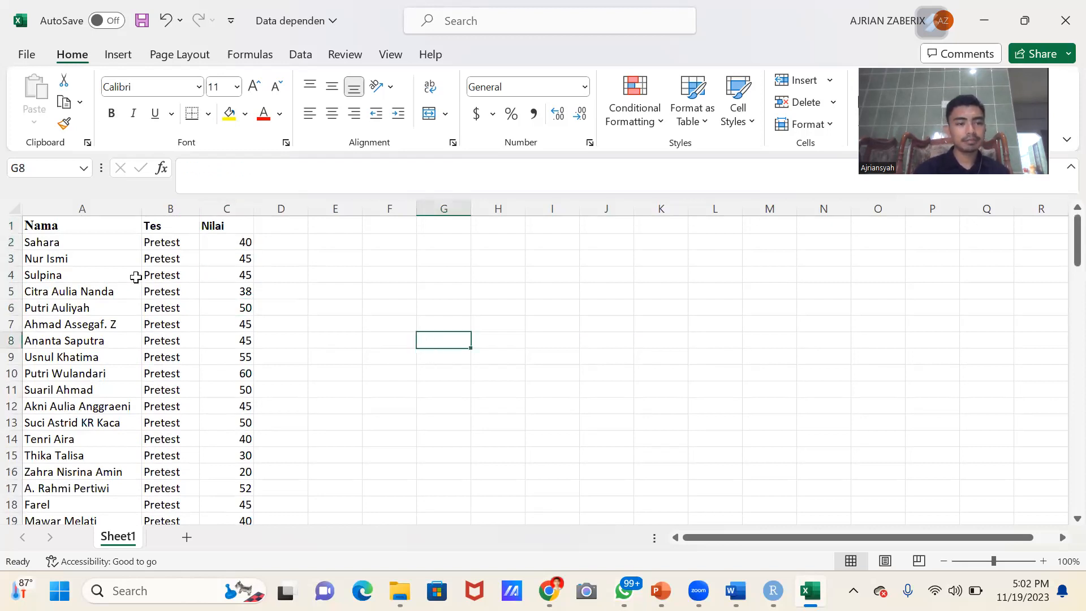
scroll(135, 277, "down", 4)
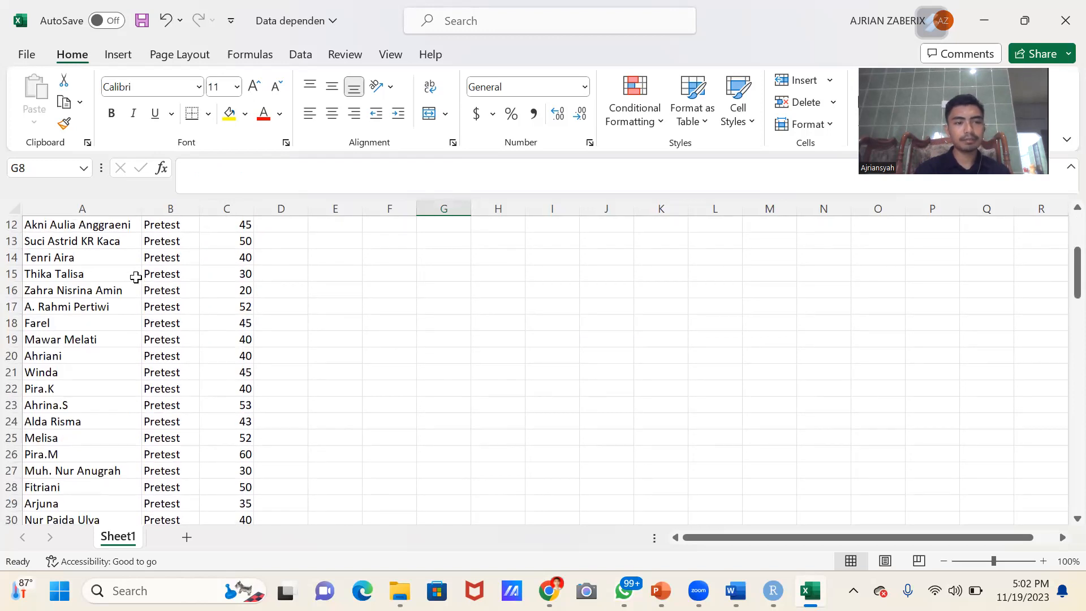
scroll(135, 277, "up", 4)
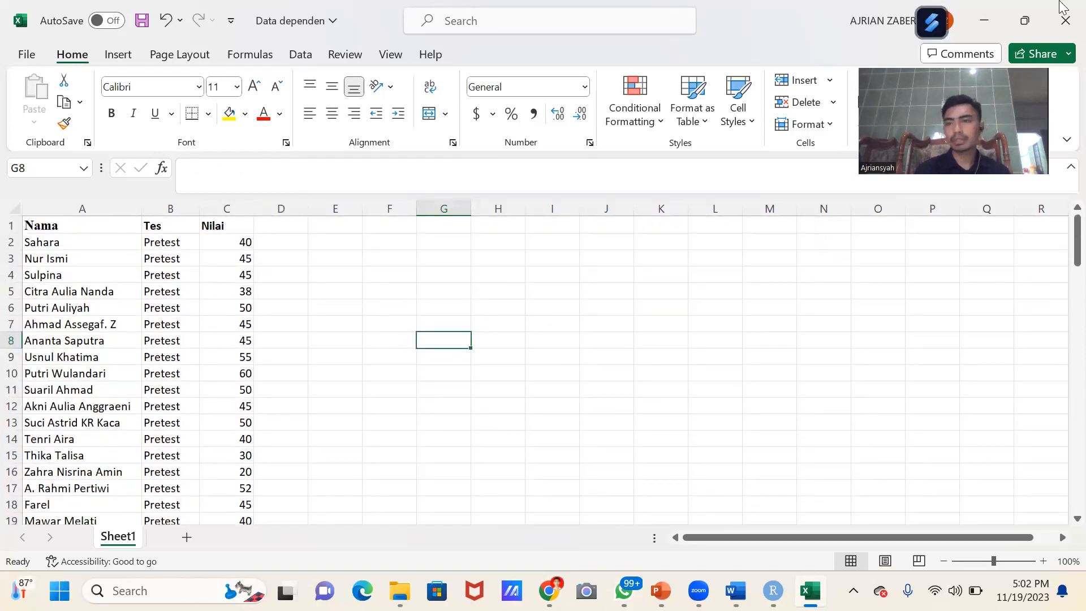
- Close the Data dependen workbook without keeping its changes and, in RStudio, run the read_excel line that imports it into sampel
left_click(1065, 17)
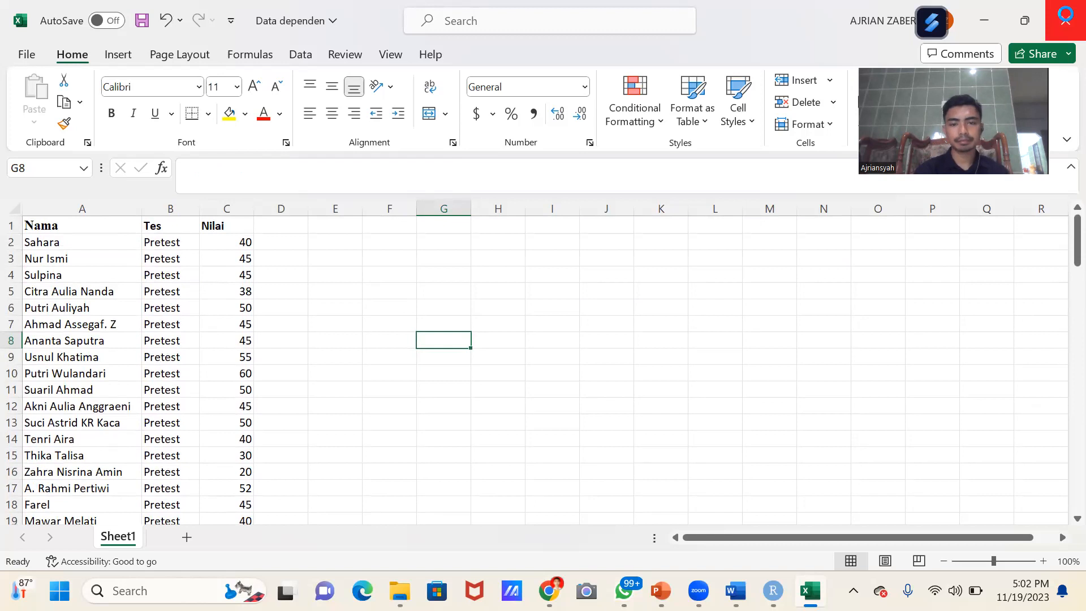
left_click(581, 315)
mouse_move(773, 590)
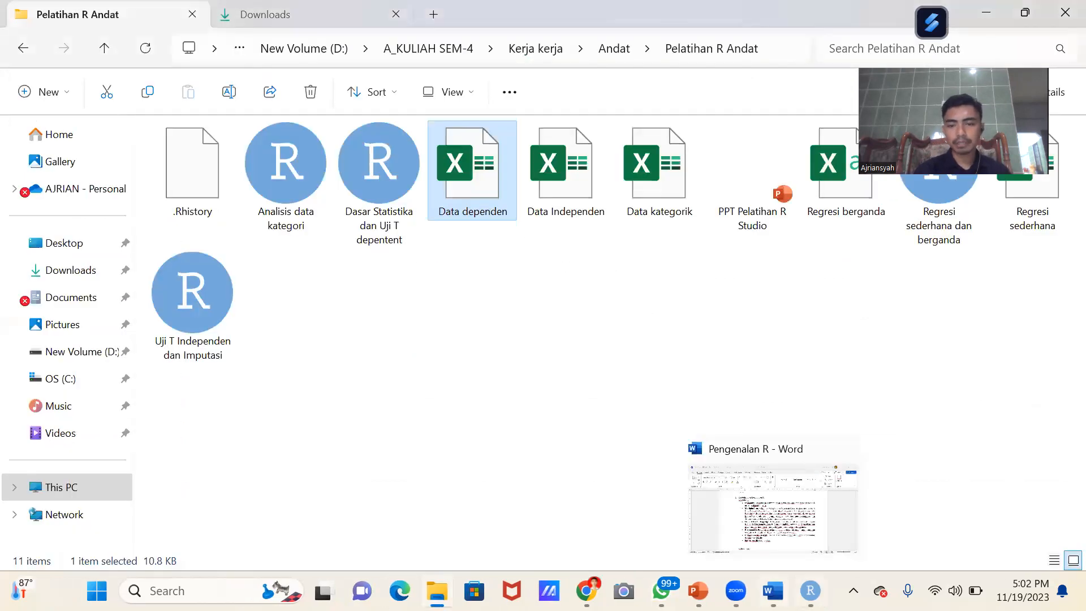
key("alt+Tab")
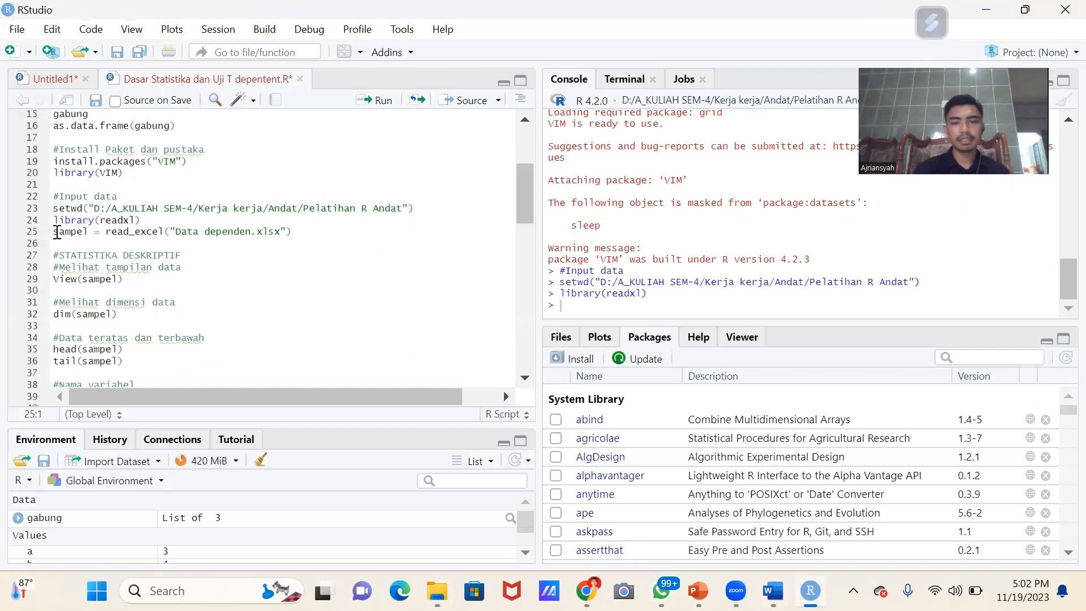
key("ctrl+Return")
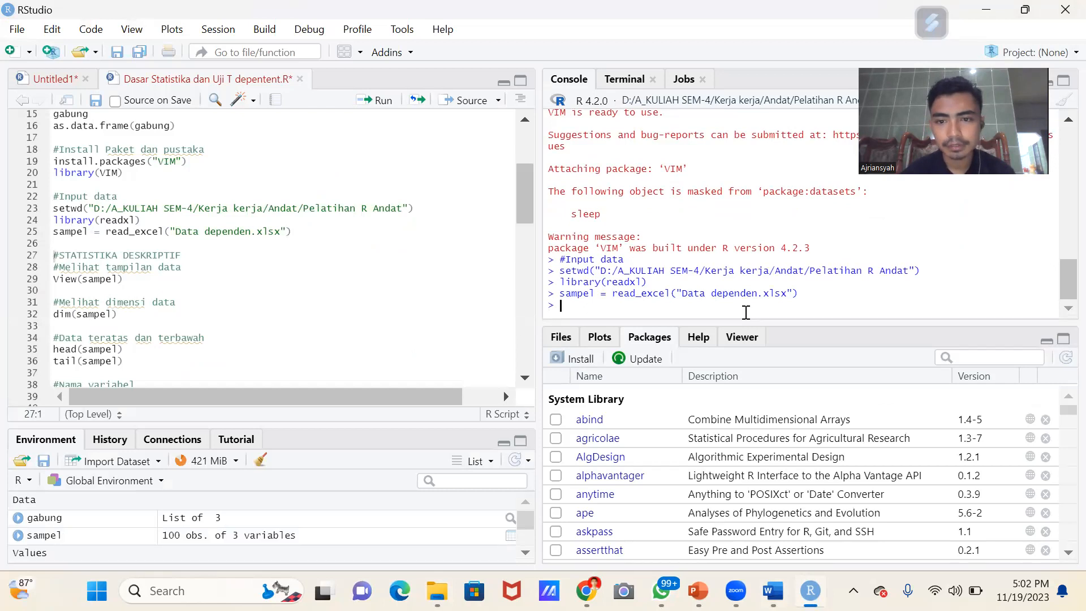
- Add the line sampel directly below the read_excel line, run it, and look over the printed Nama, Tes and Nilai table
left_click(111, 266)
double_click(101, 278)
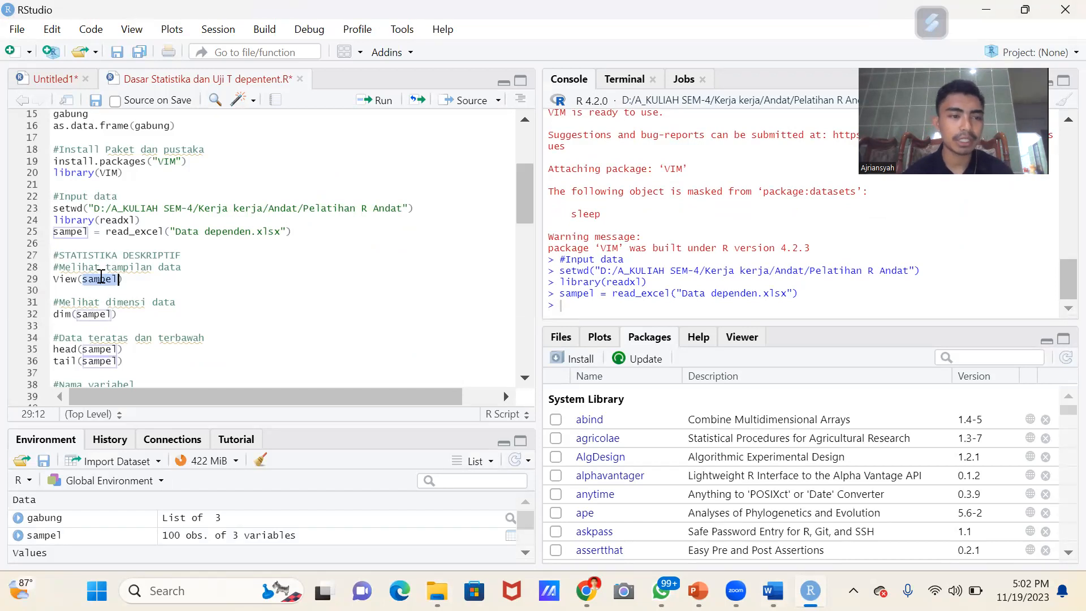
left_click(61, 279)
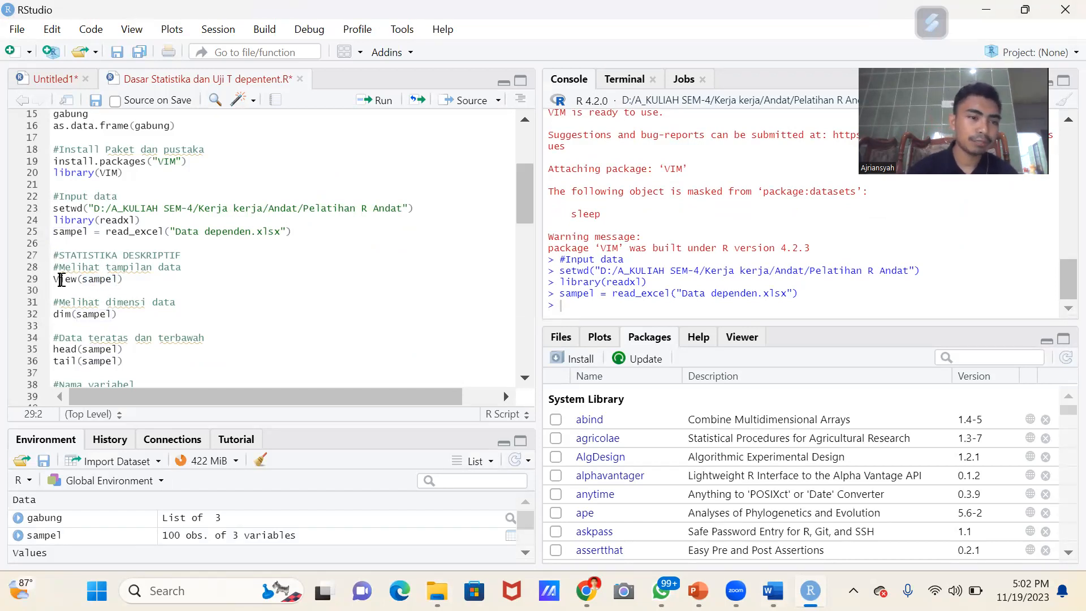
left_click(71, 279)
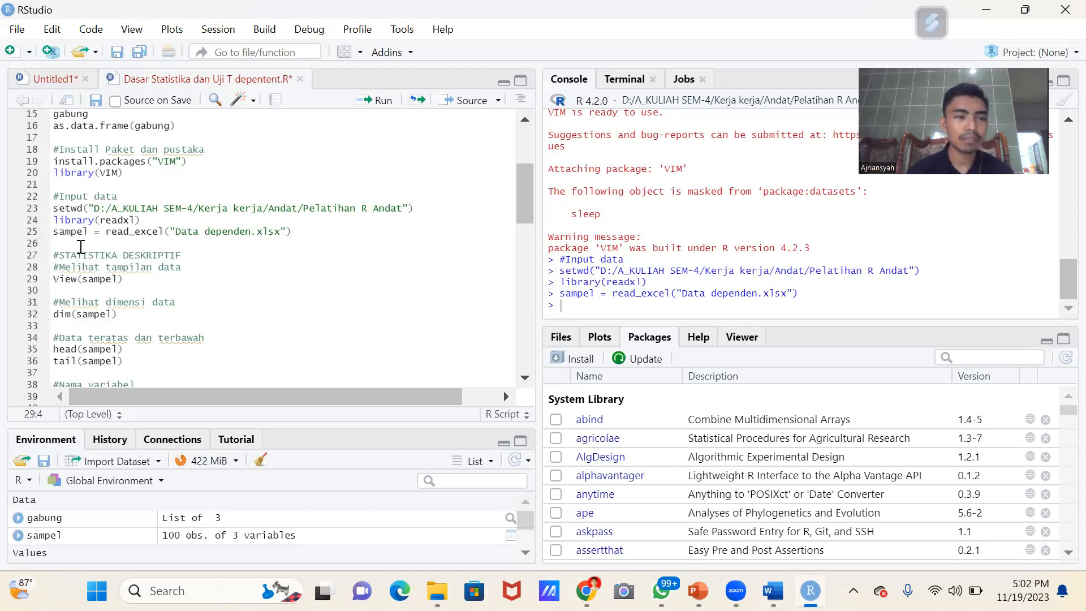
left_click(81, 247)
type("sampe")
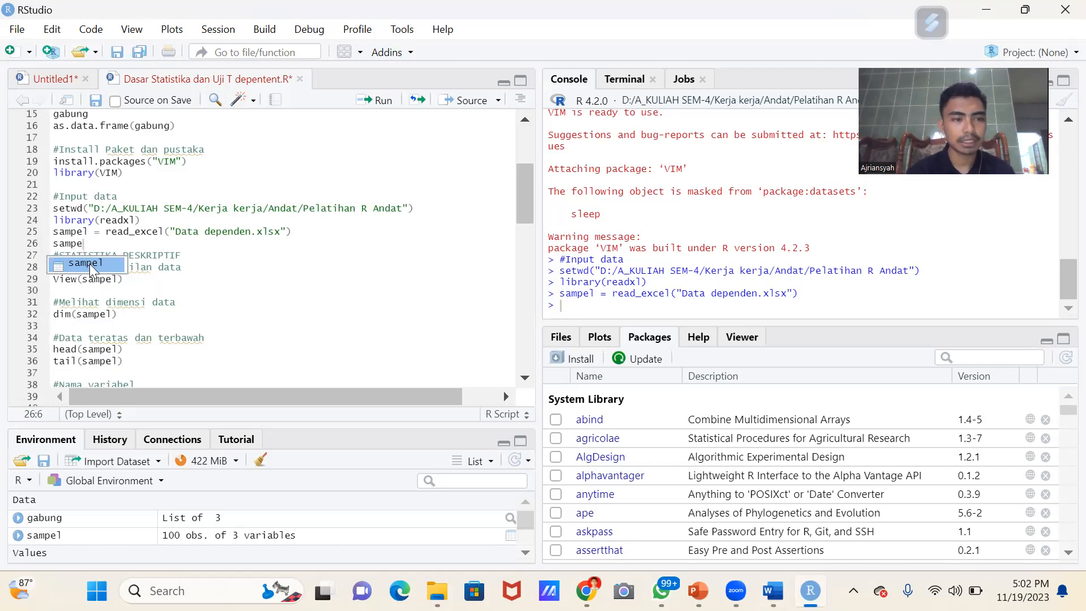
type("l")
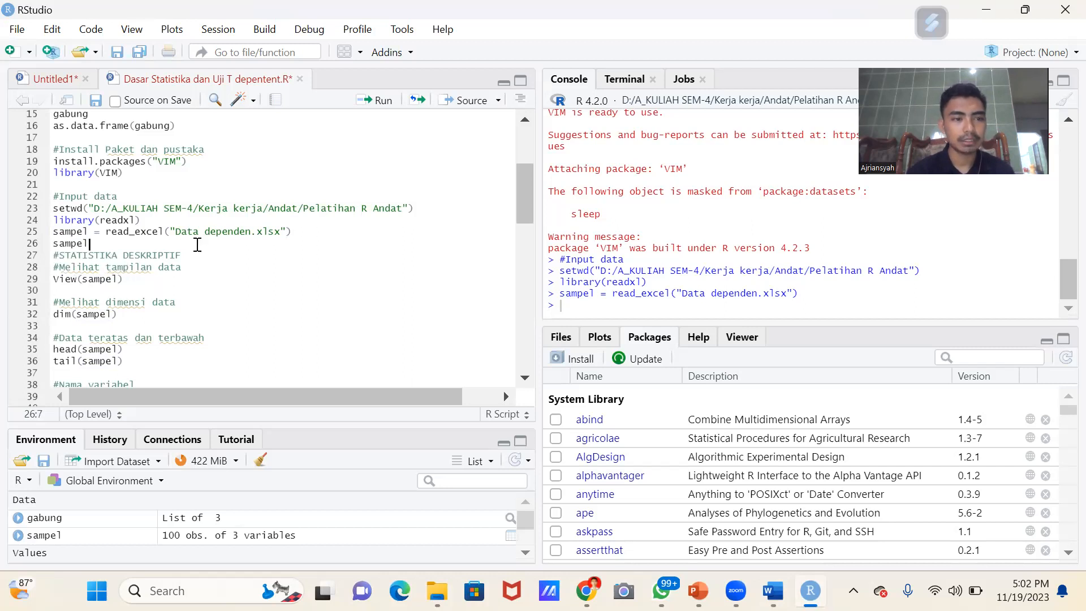
left_click(377, 104)
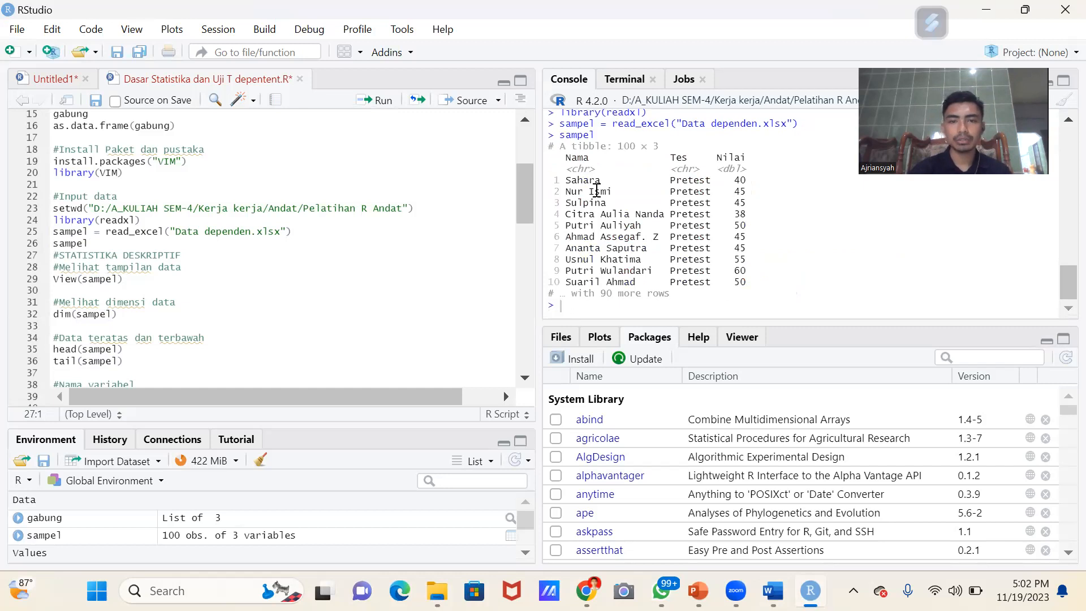
left_click_drag(565, 180, 650, 194)
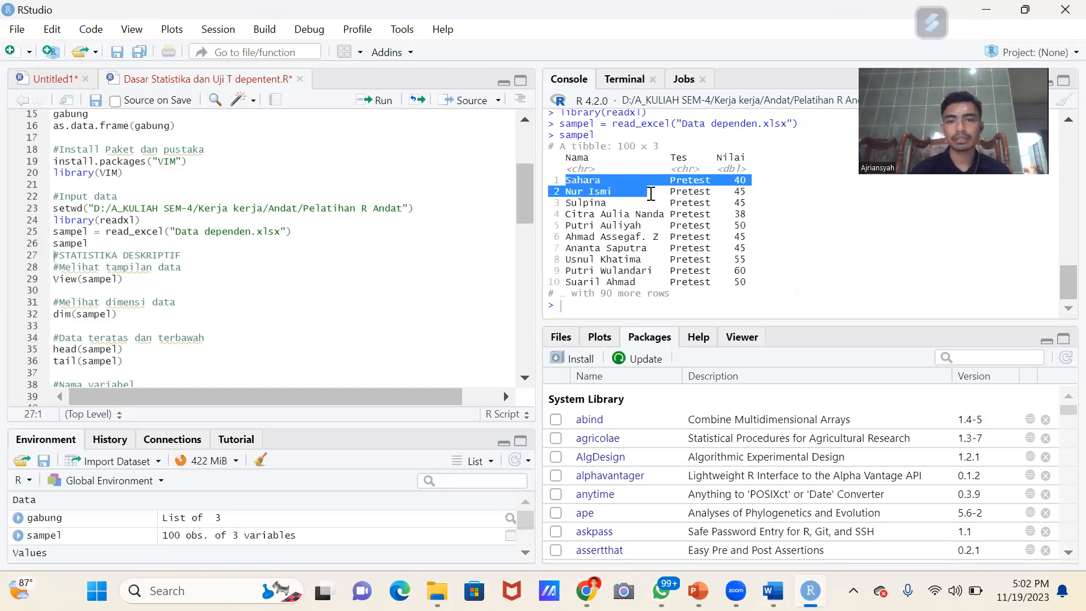
left_click(690, 185)
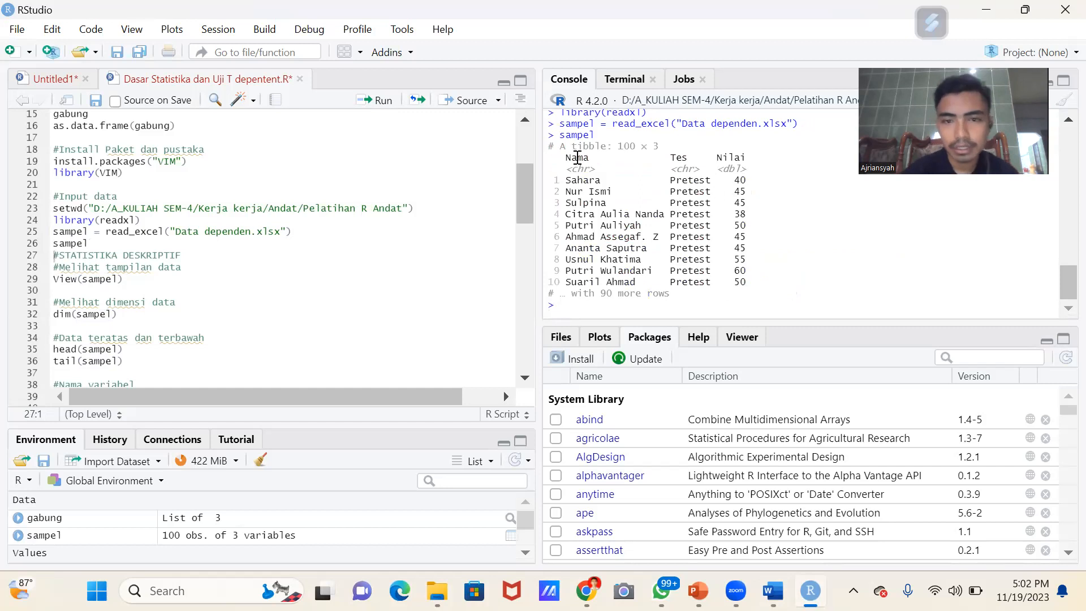
left_click_drag(566, 158, 748, 284)
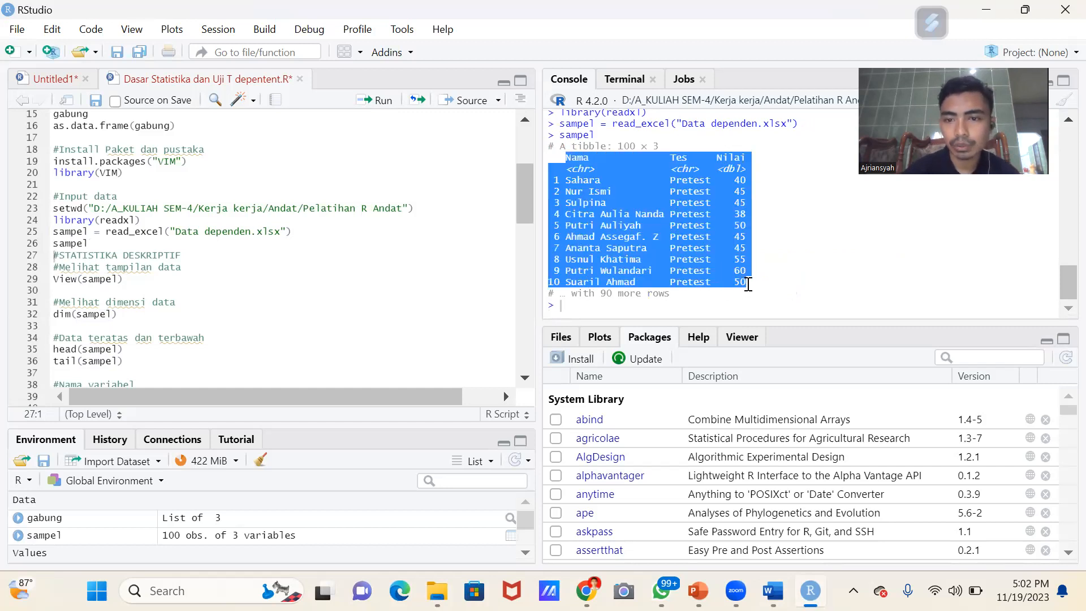
left_click(575, 195)
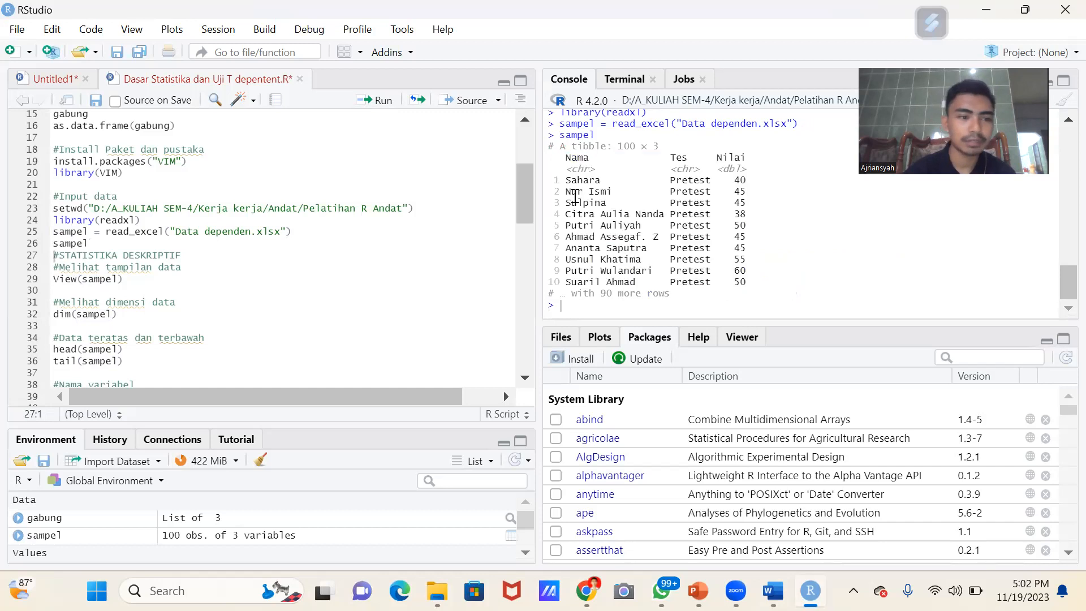
- Run View(sampel), look through the data table to its last record, and close the data view
left_click(76, 281)
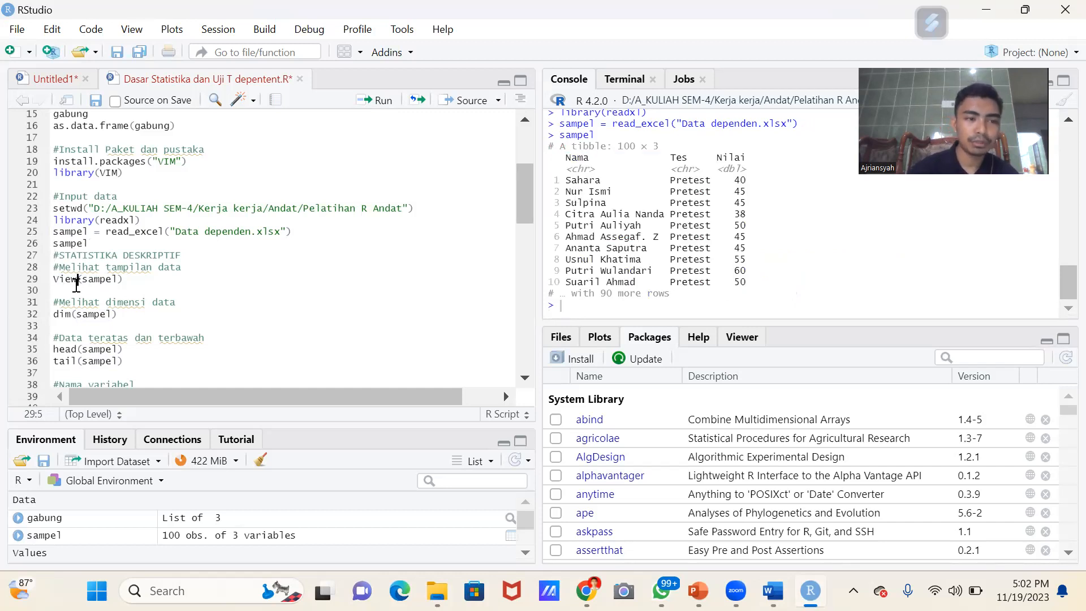
key("ctrl+Return")
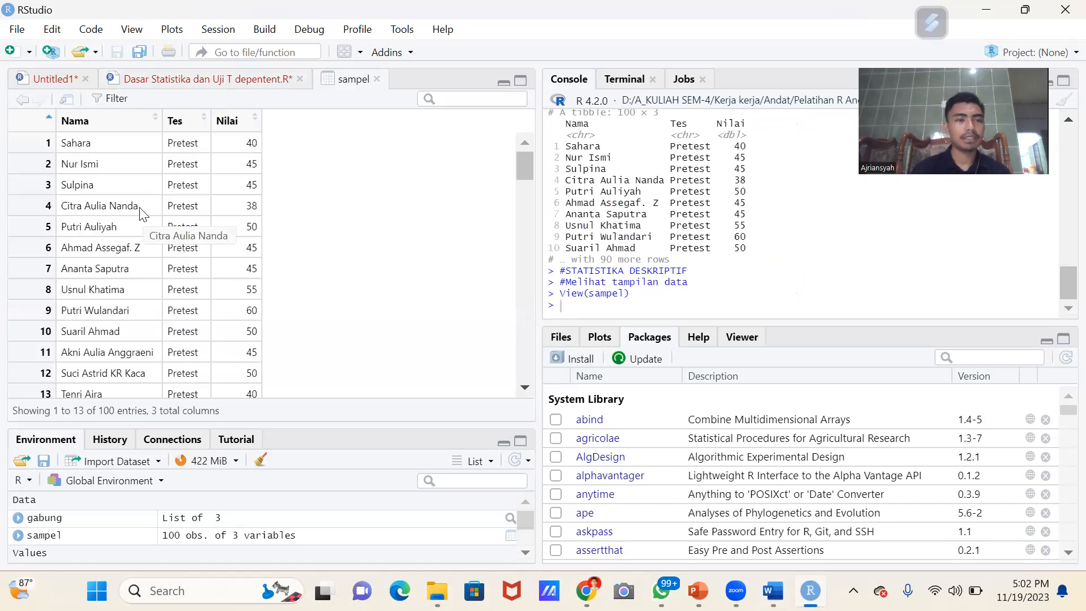
scroll(142, 212, "down", 20)
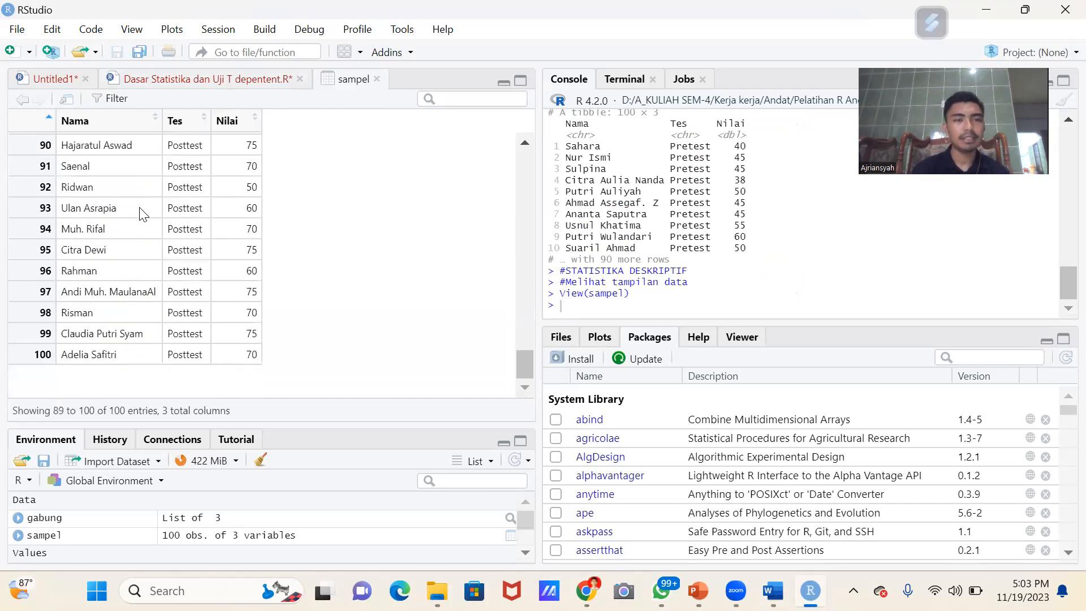
left_click(376, 79)
- Run dim(sampel) under Melihat dimensi data and examine the printed row and column counts
left_click(132, 296)
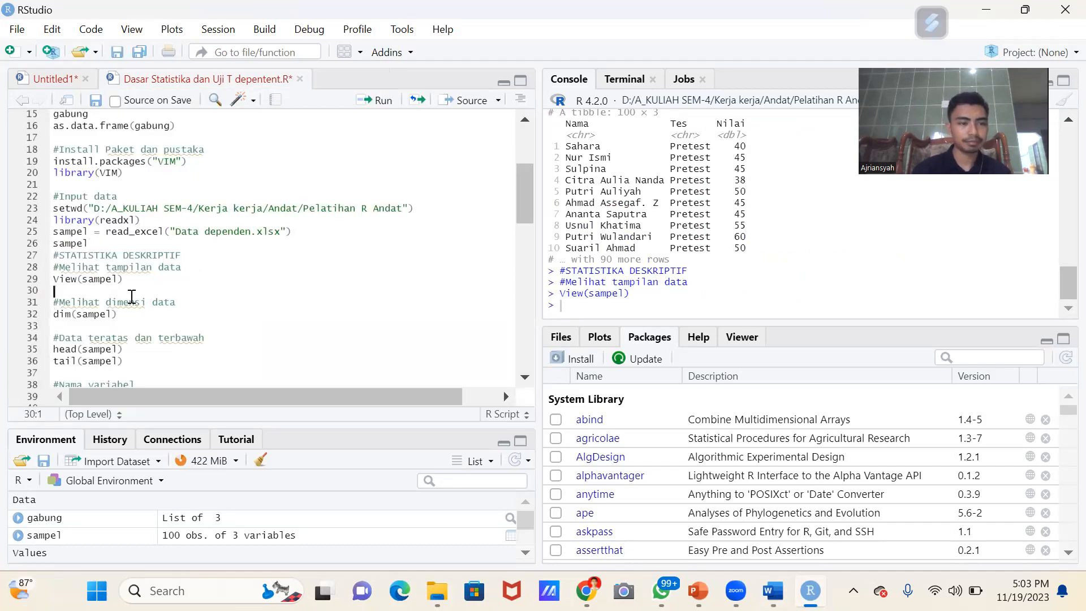
scroll(131, 295, "down", 4)
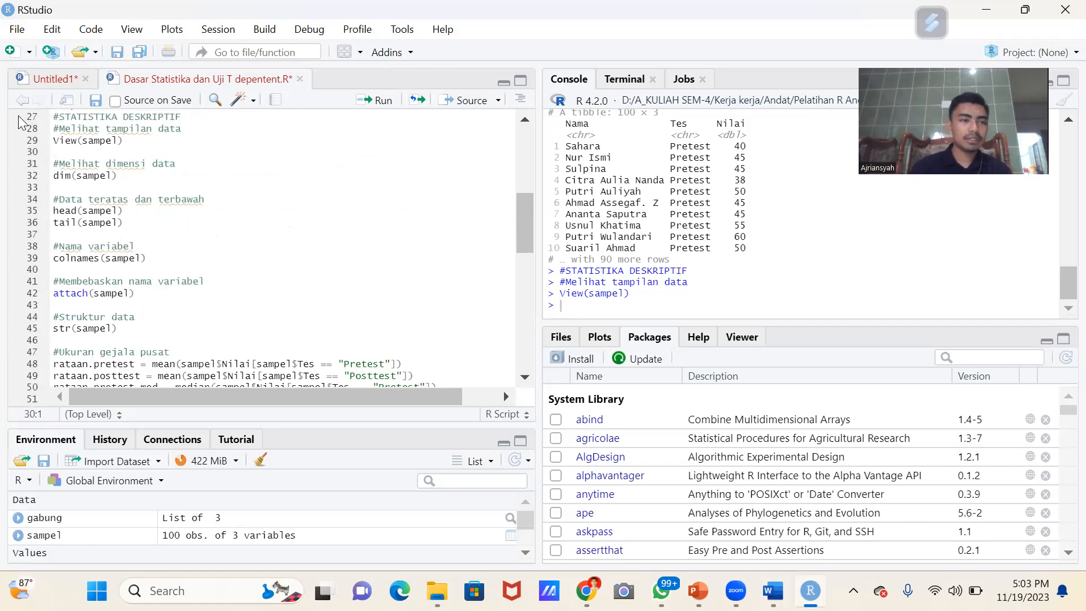
left_click(79, 175)
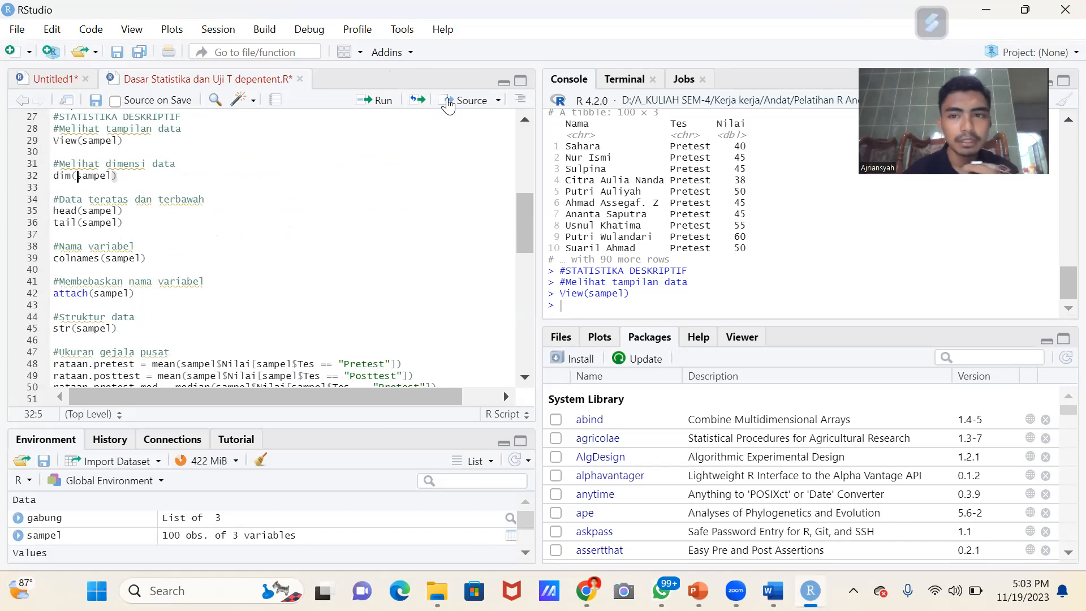
left_click(65, 177)
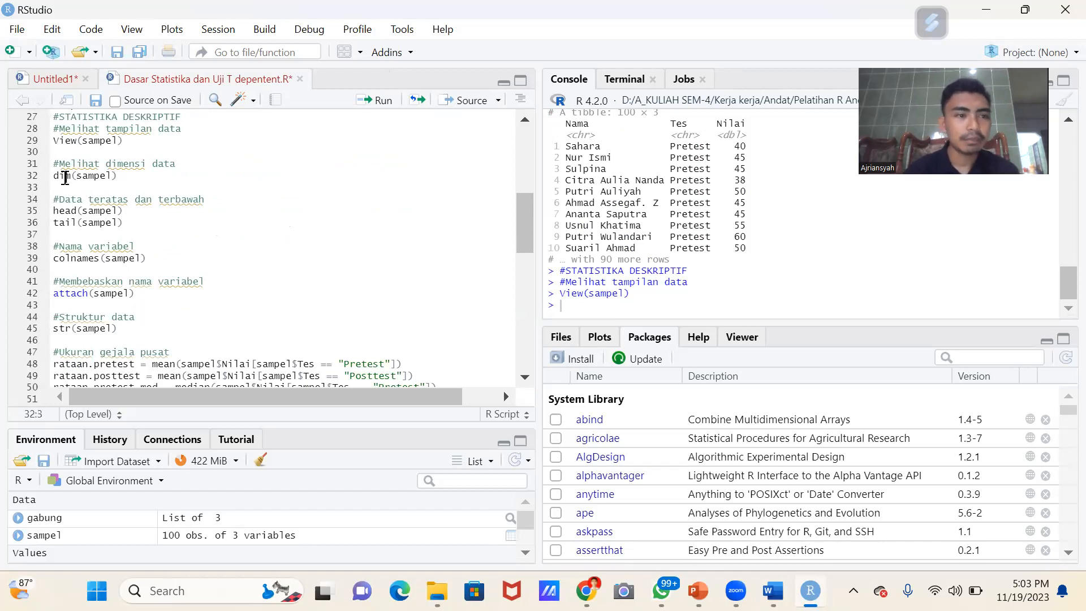
key("ctrl+Return")
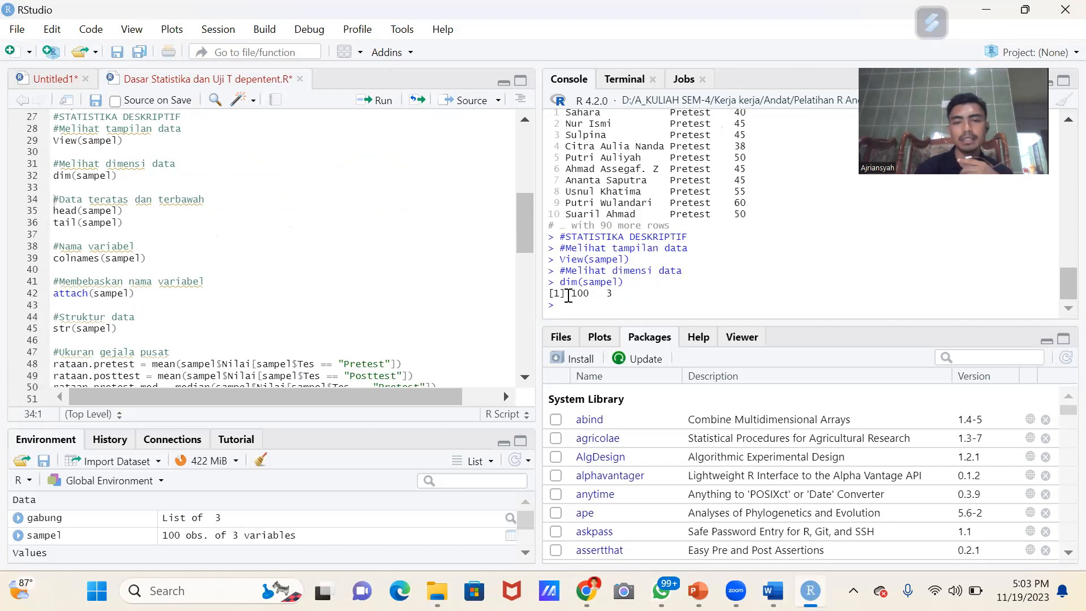
left_click_drag(568, 295, 615, 295)
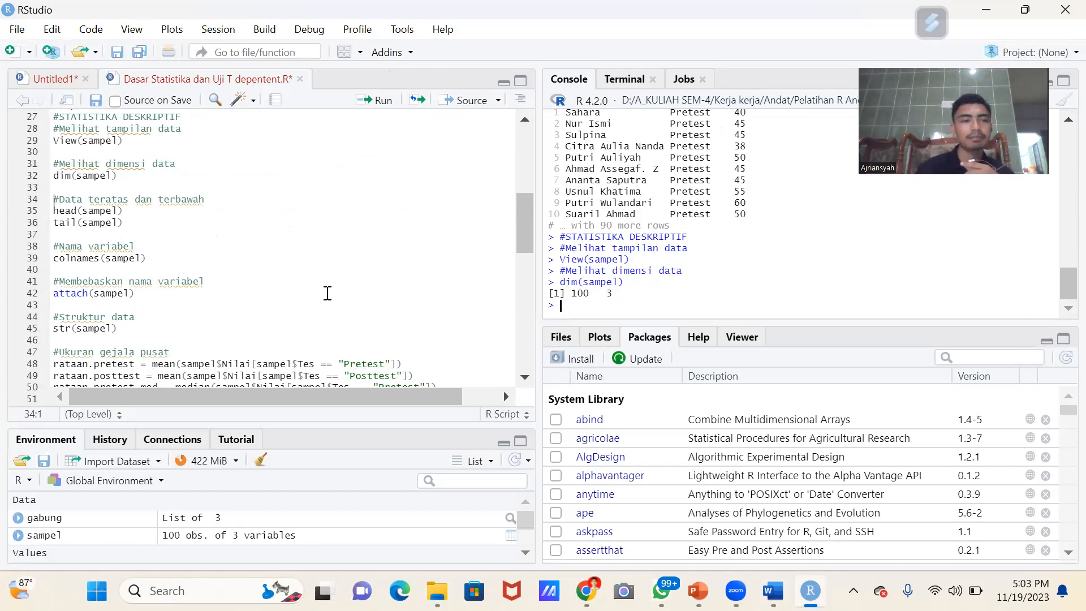
- Run head(sampel) and tail(sampel) to print the first and last records of the data
left_click(73, 200)
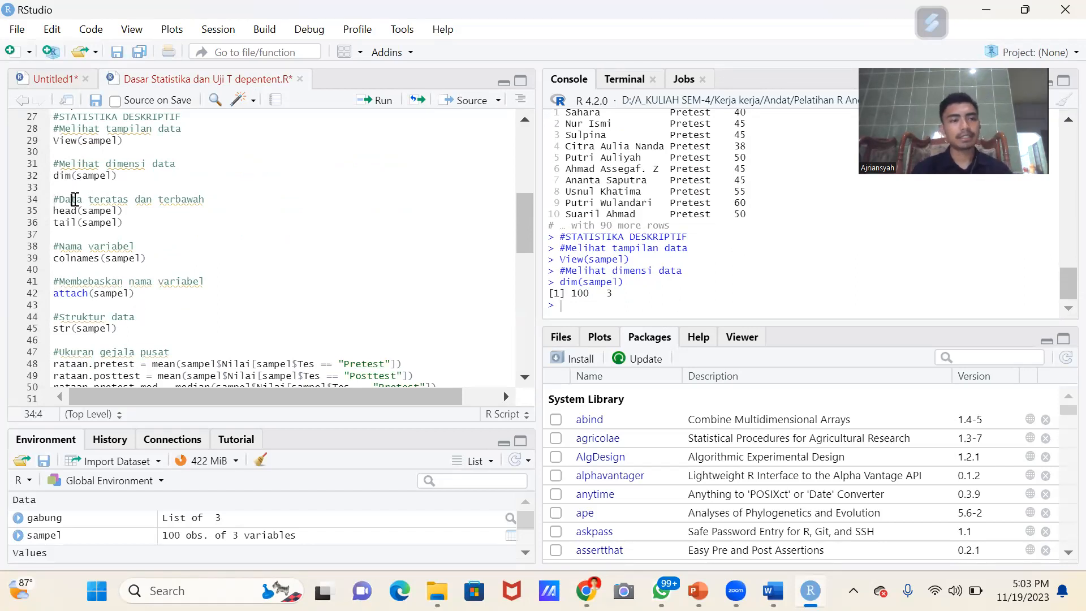
key("ctrl+Return")
key("ctrl+Return")
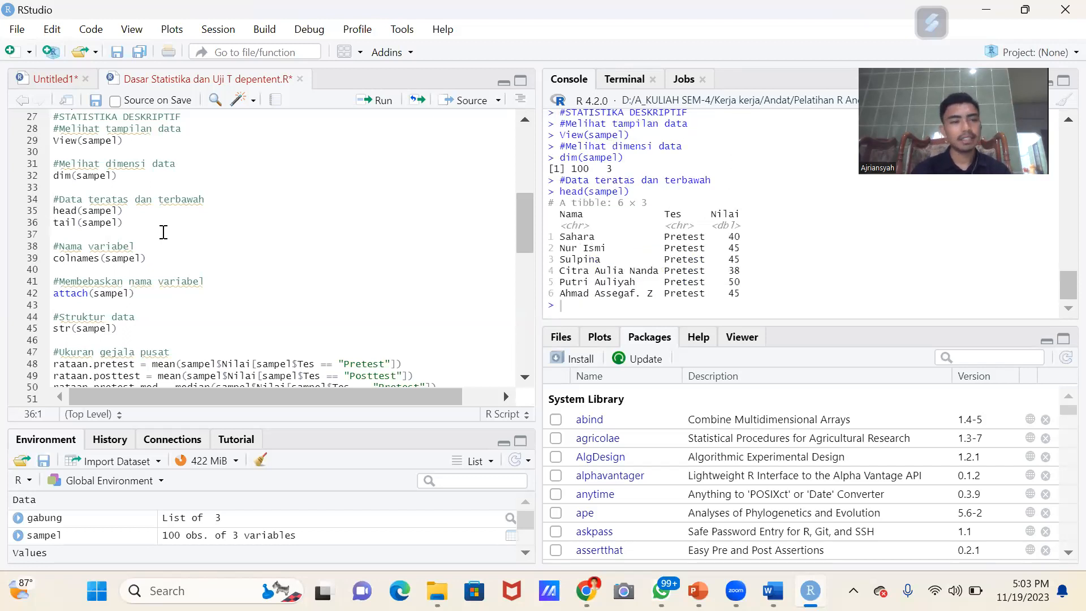
key("ctrl+Return")
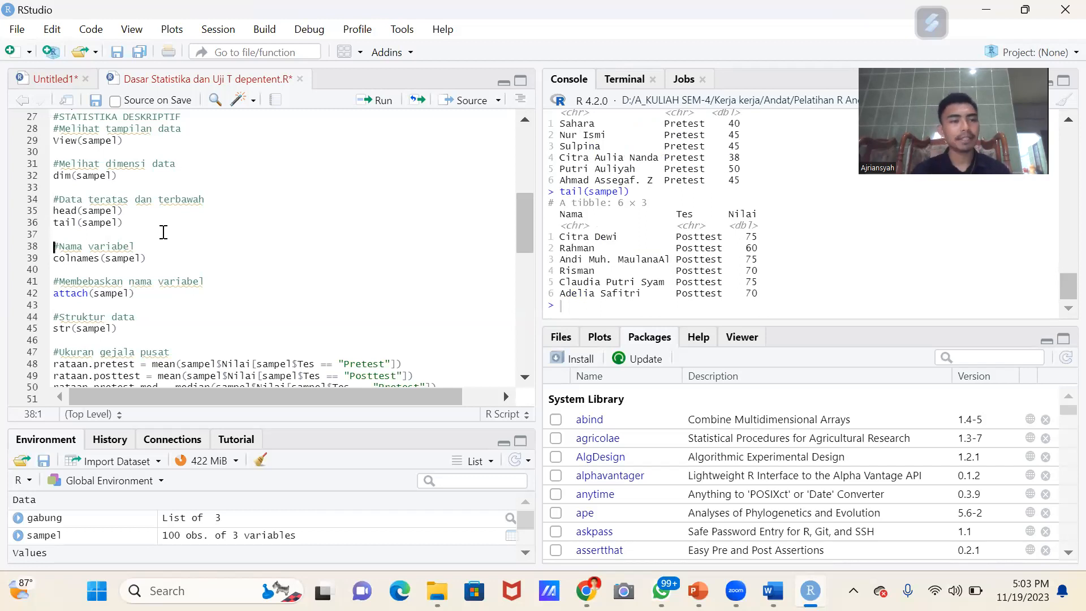
double_click(67, 211)
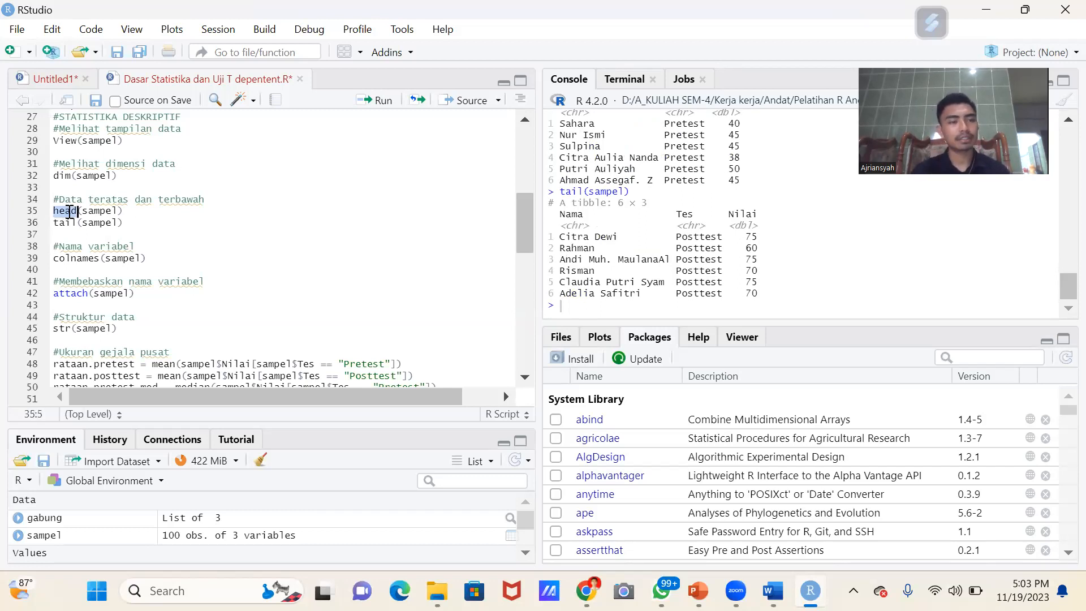
left_click(64, 223)
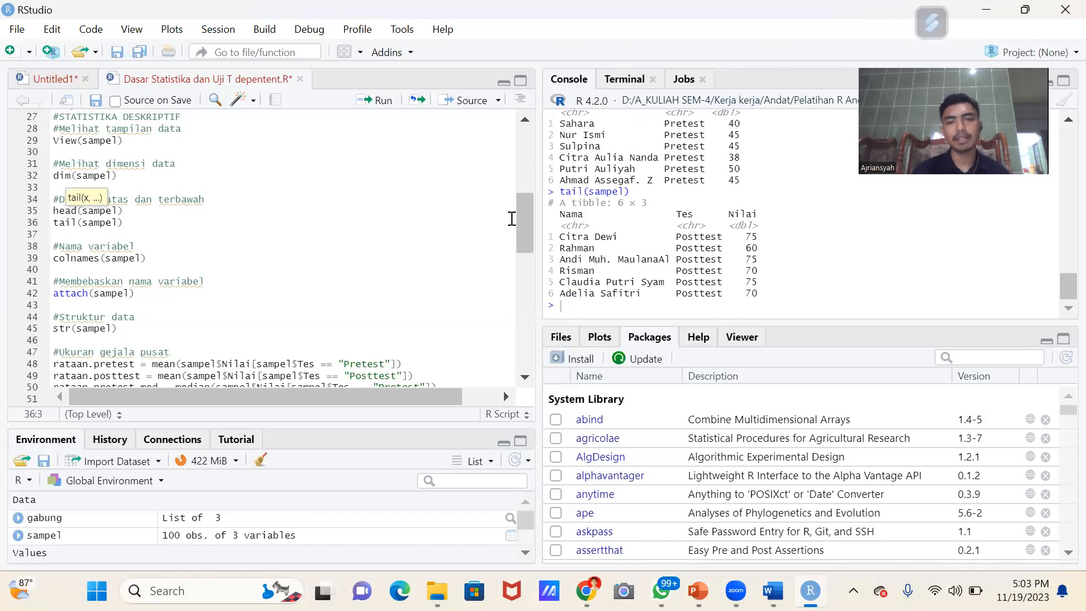
left_click(128, 250)
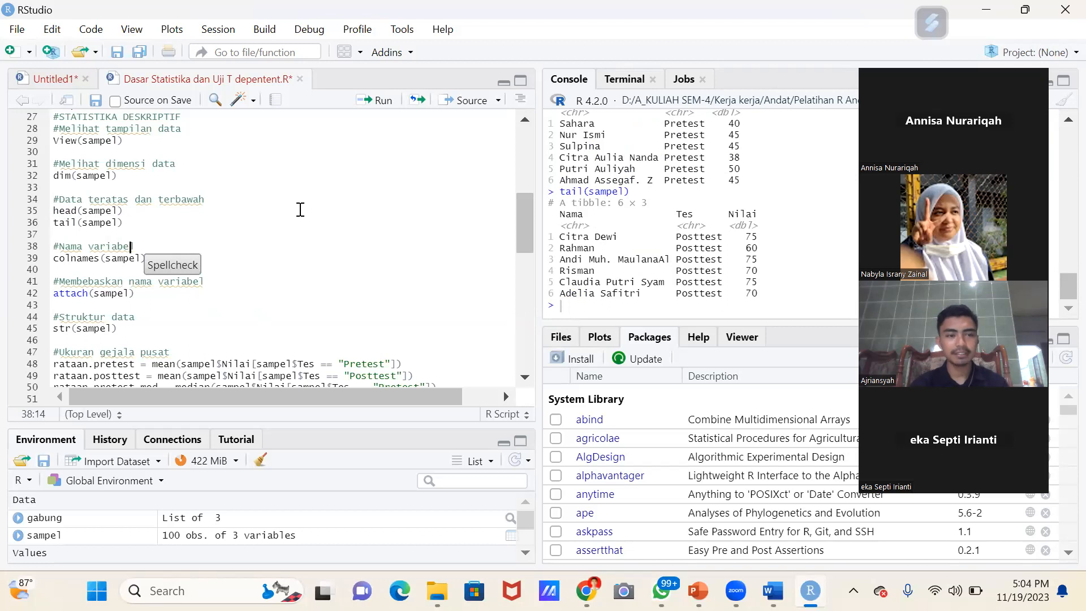
- Capitalise the object name in the head call to Sampel and run the line to test case sensitivity
left_click(153, 221)
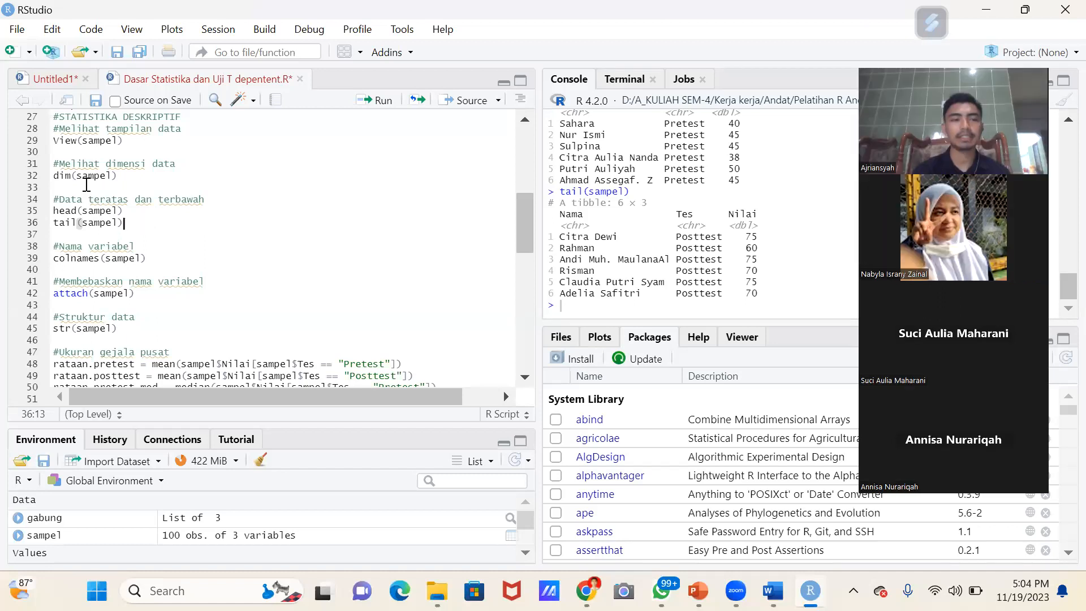
left_click(88, 211)
key("BackSpace")
type("S")
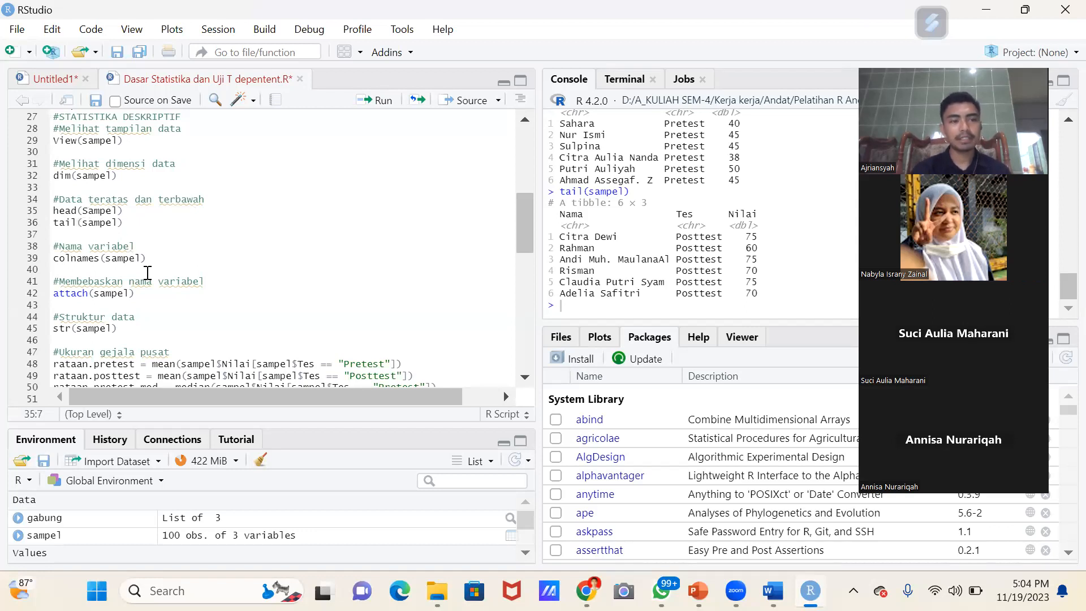
key("ctrl+Return")
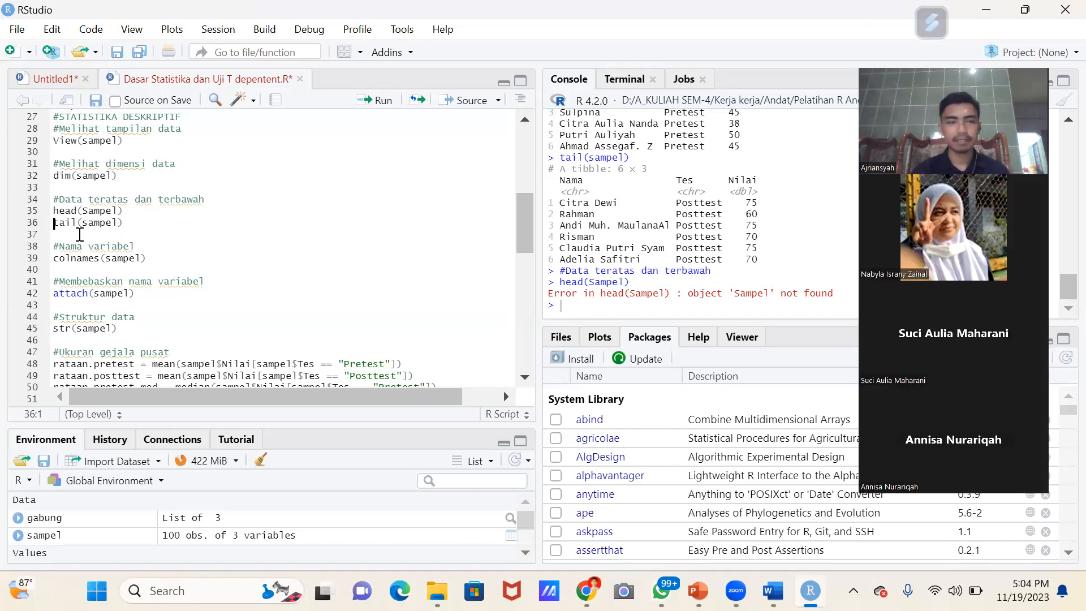
- Restore the lowercase name sampel in the head call and return to the end of the tail line
left_click(71, 223)
left_click(89, 220)
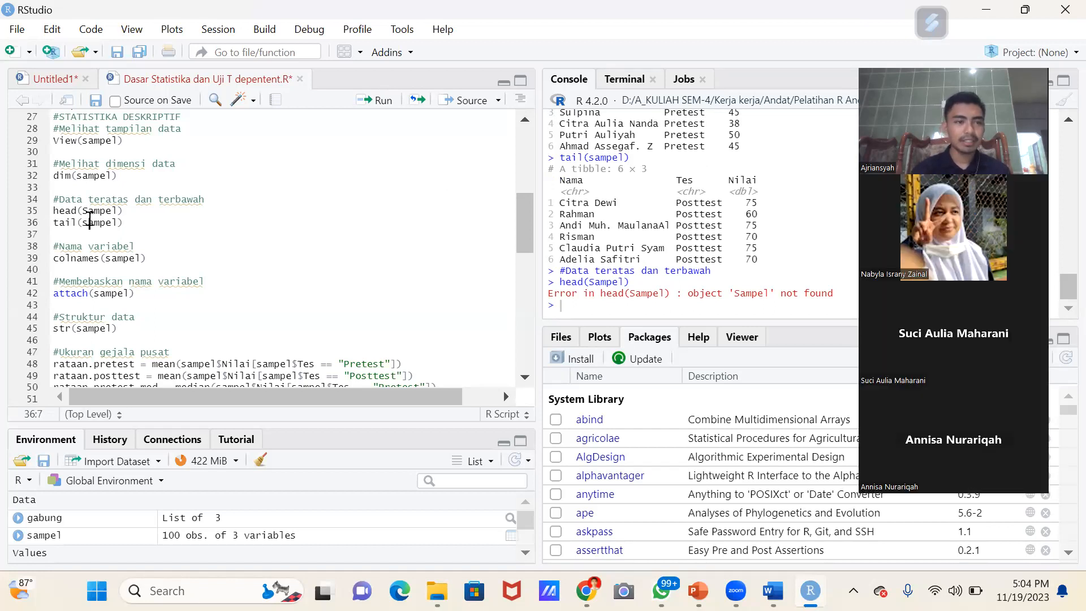
key("BackSpace")
type("s")
left_click(134, 214)
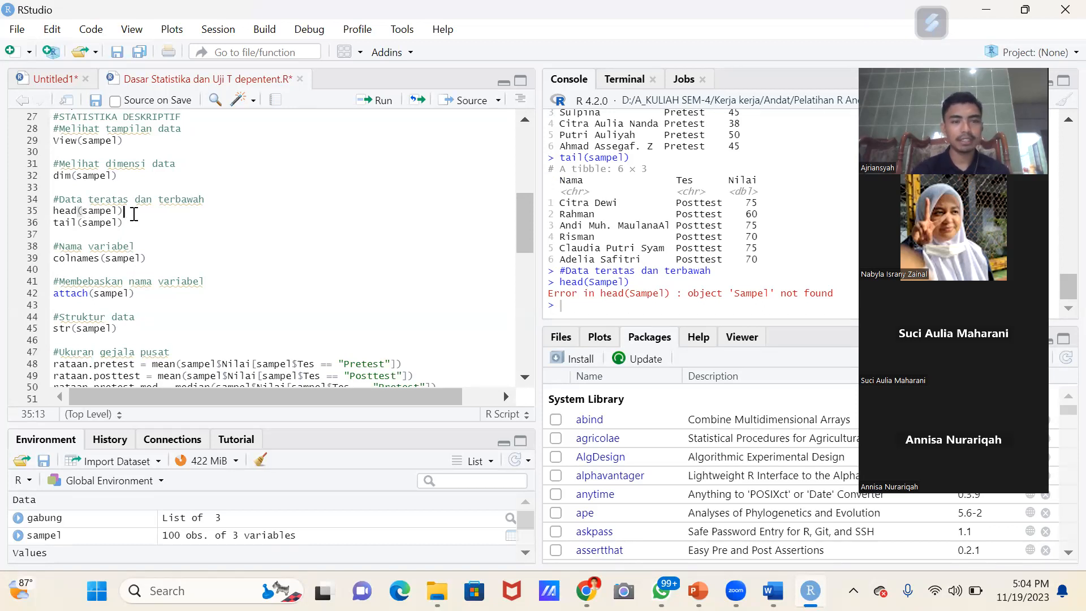
key("Down")
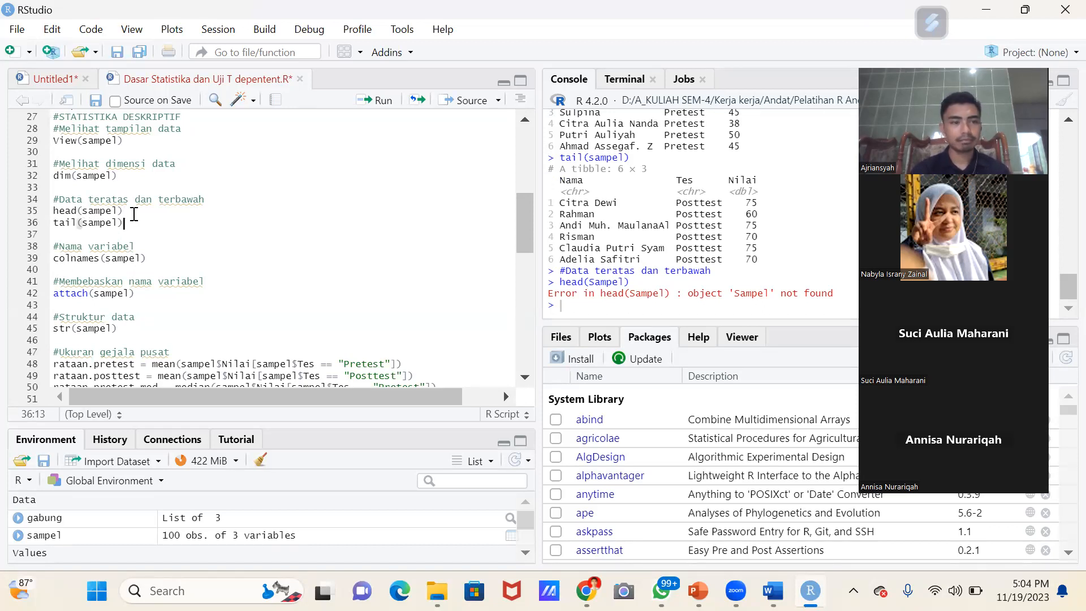
- Run colnames(sampel) under Nama variabel and examine the printed variable names
key("Down")
key("Down")
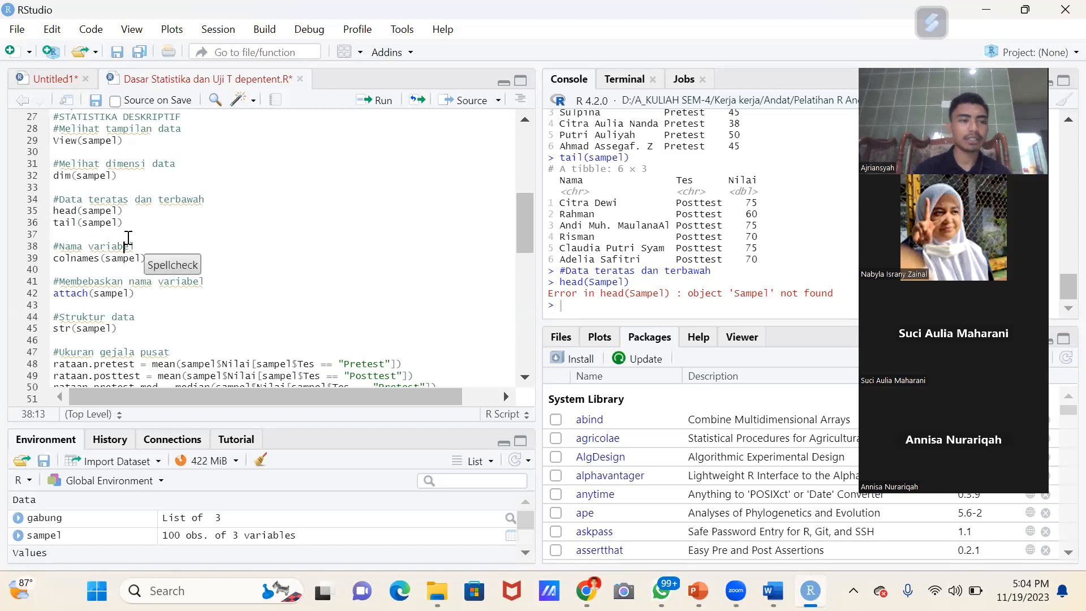
scroll(129, 244, "down", 1)
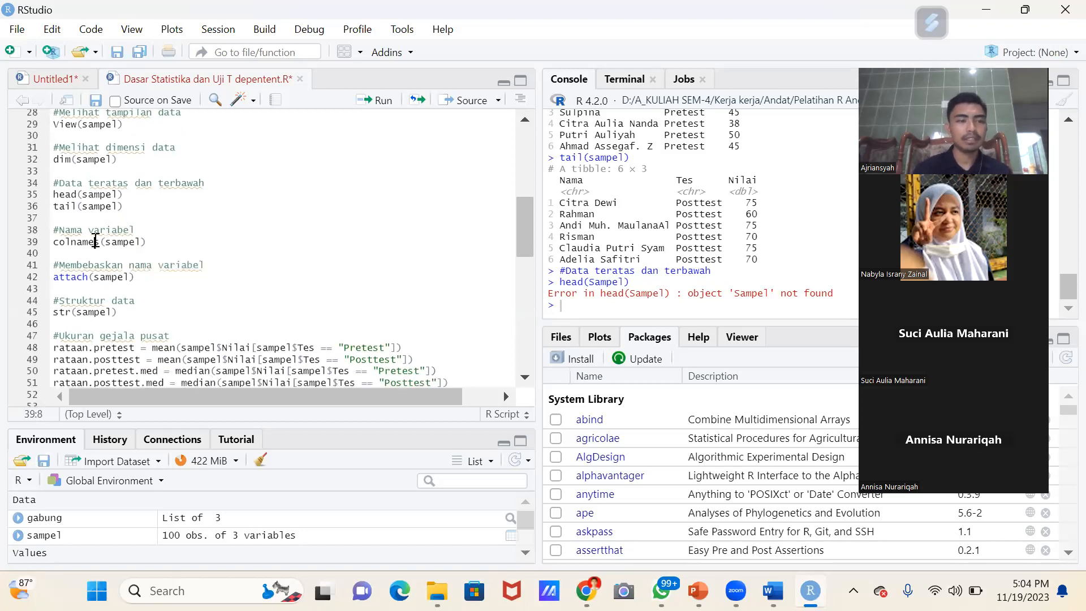
left_click(65, 229)
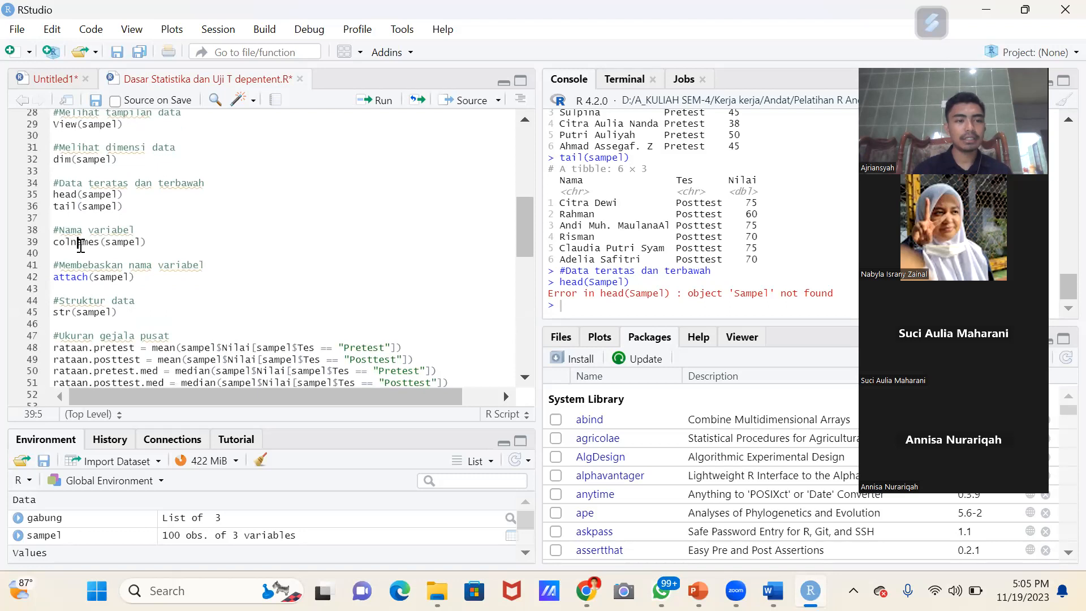
double_click(80, 243)
left_click(84, 232)
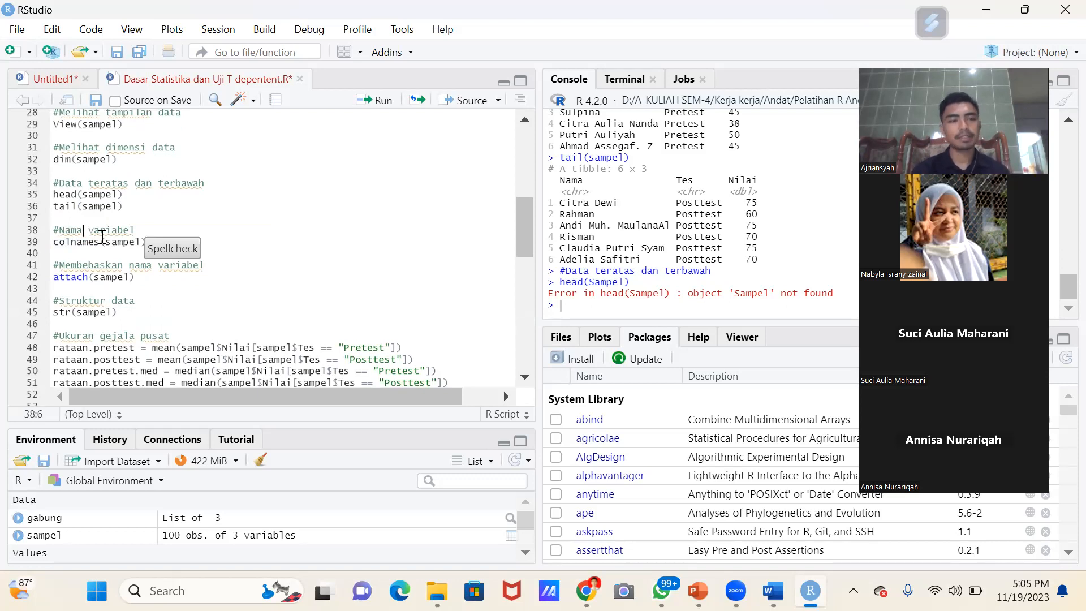
key("ctrl+Return")
key("ctrl+Return")
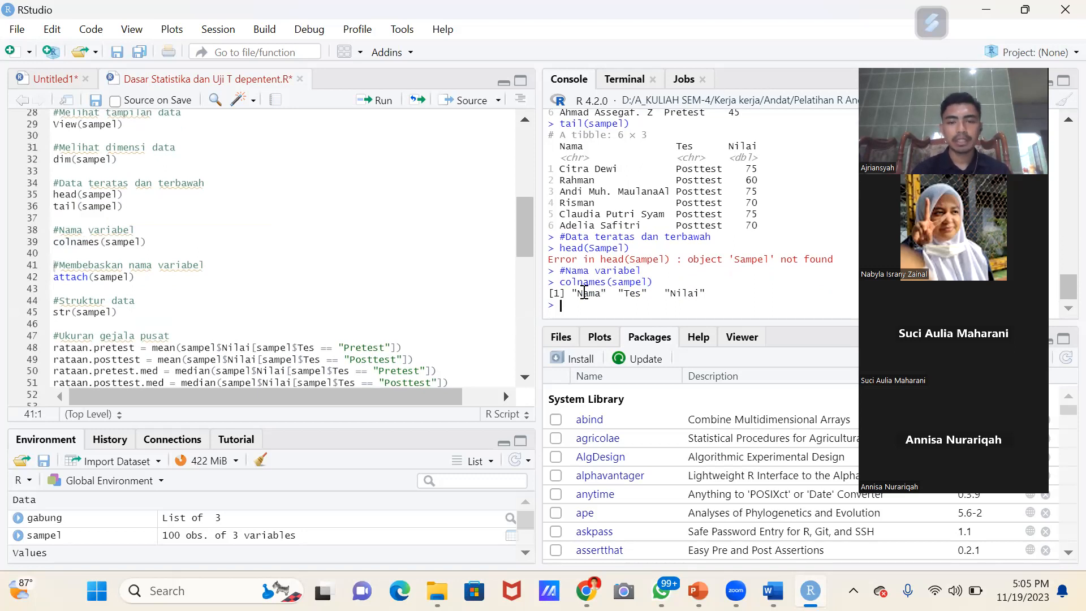
double_click(693, 295)
left_click(693, 295)
scroll(250, 277, "down", 1)
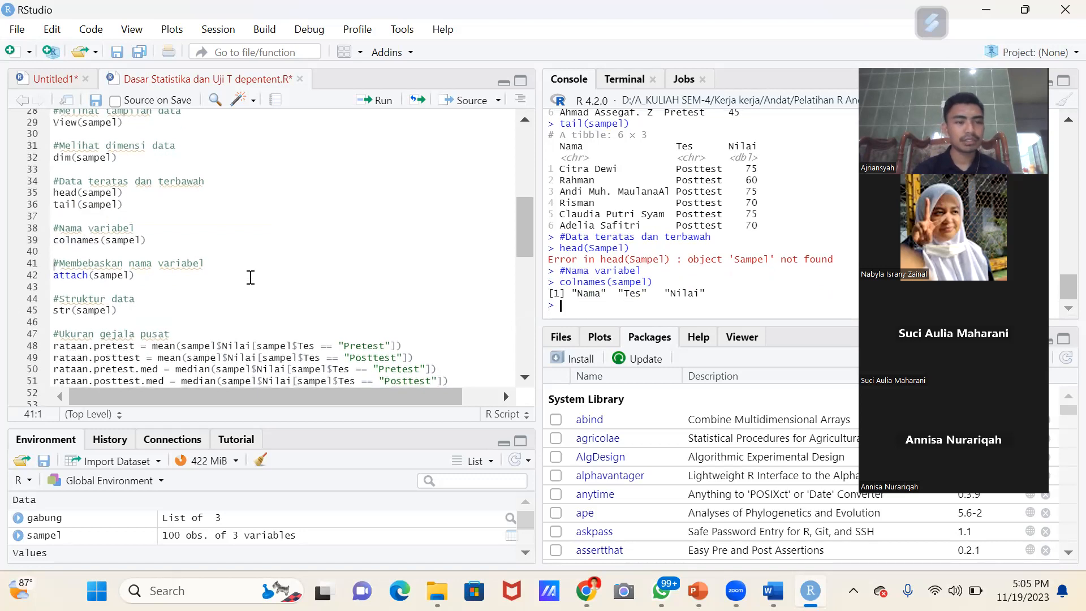
- Add a test line Nama between the colnames line and the Membebaskan nama variabel comment, and run it
scroll(250, 277, "down", 1)
left_click(82, 238)
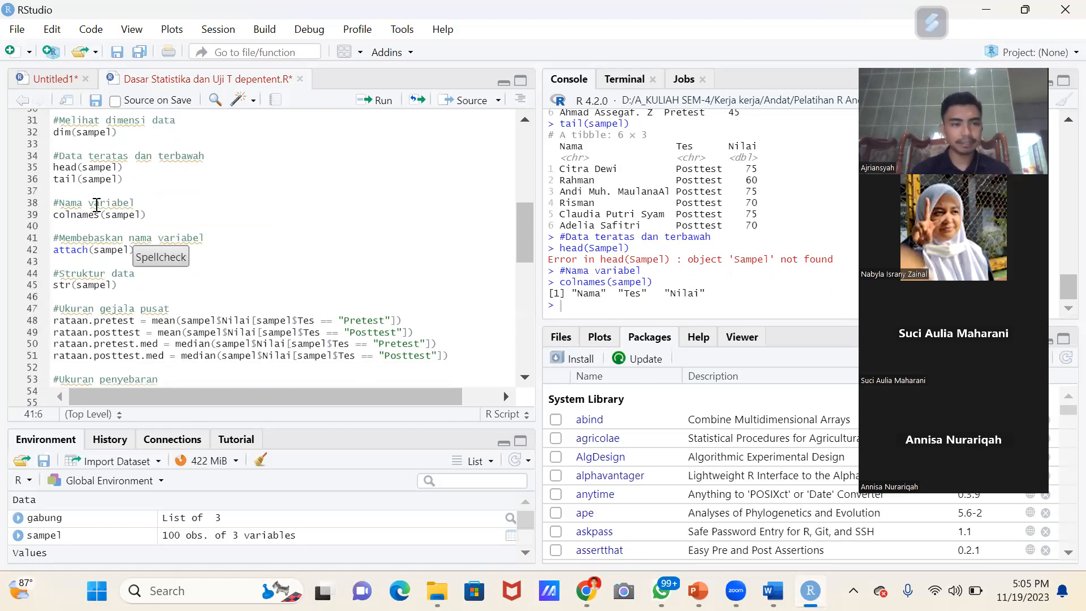
left_click(119, 229)
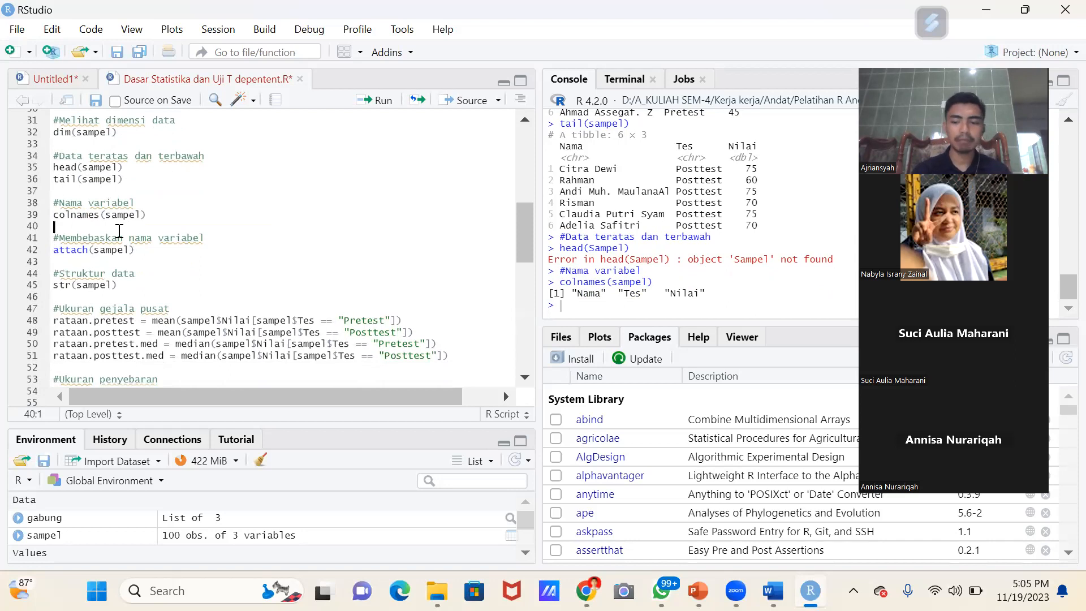
key("Return")
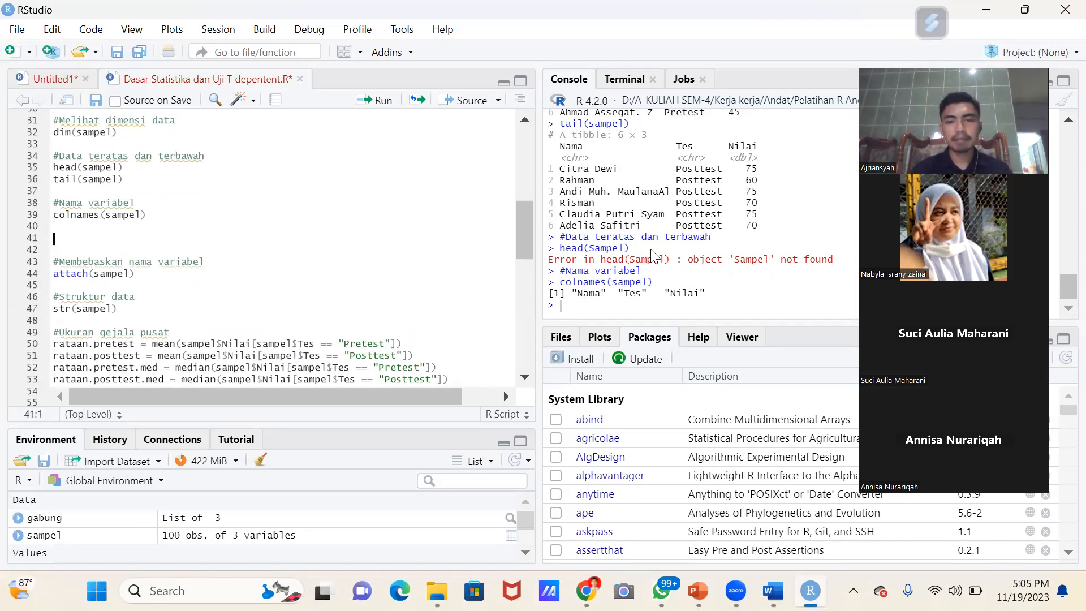
left_click_drag(573, 294, 705, 295)
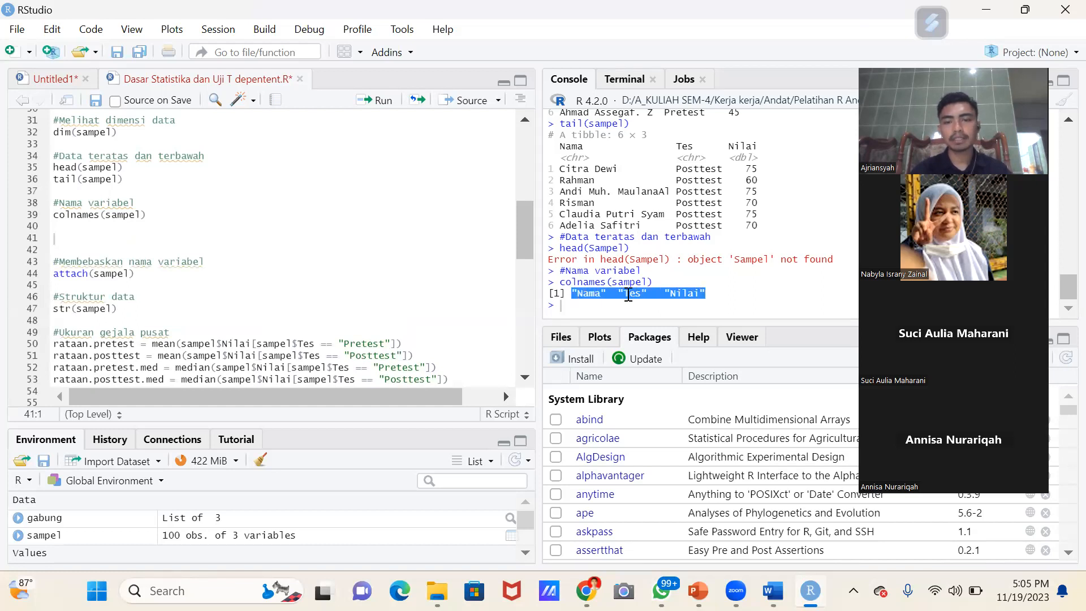
left_click(688, 292)
left_click(83, 230)
key("Down")
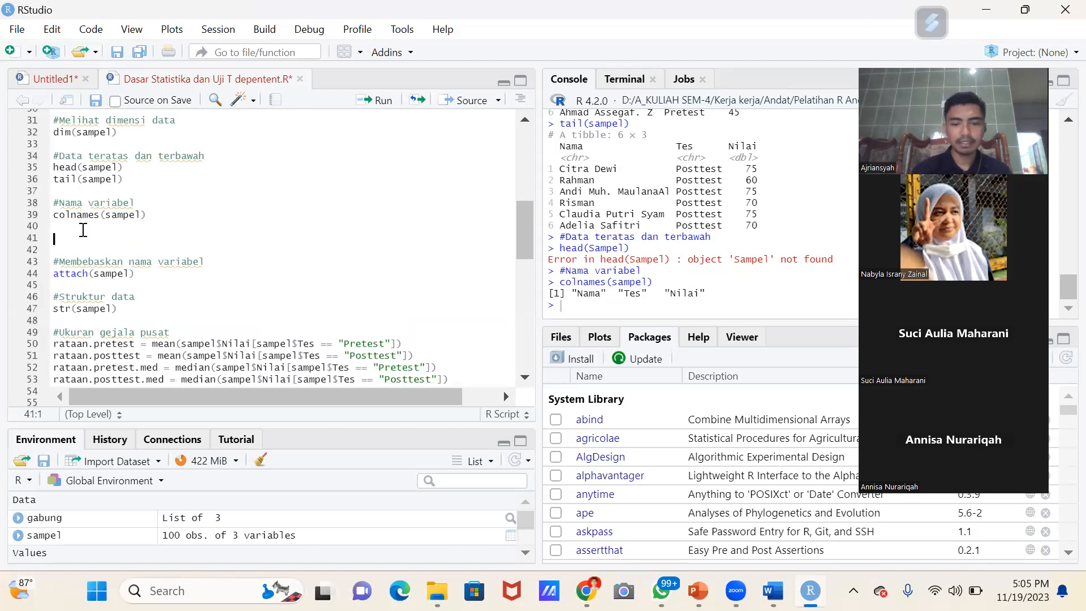
type("Nama")
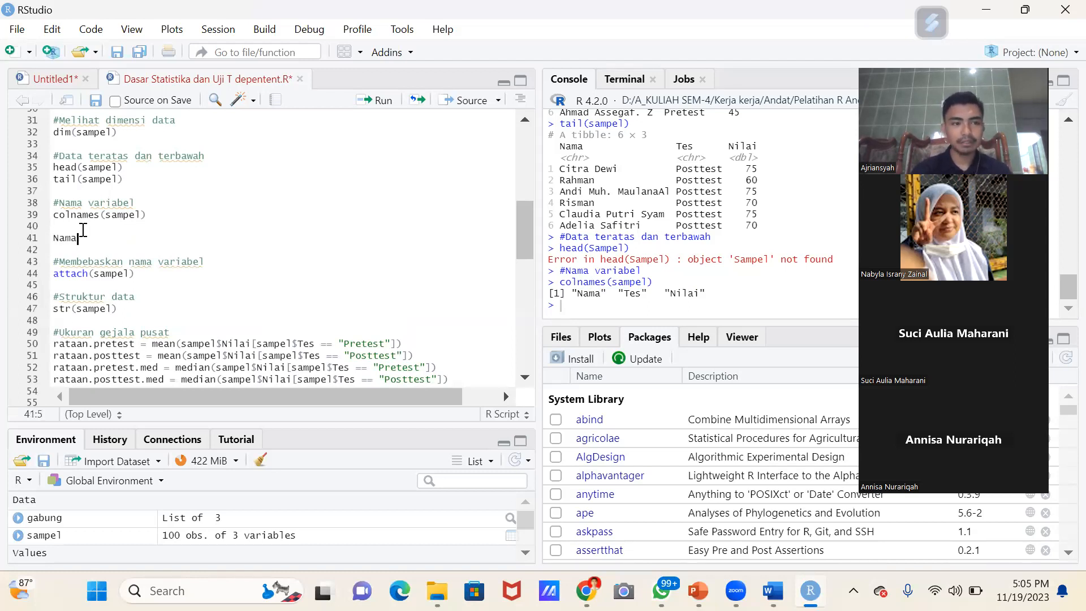
key("ctrl+Return")
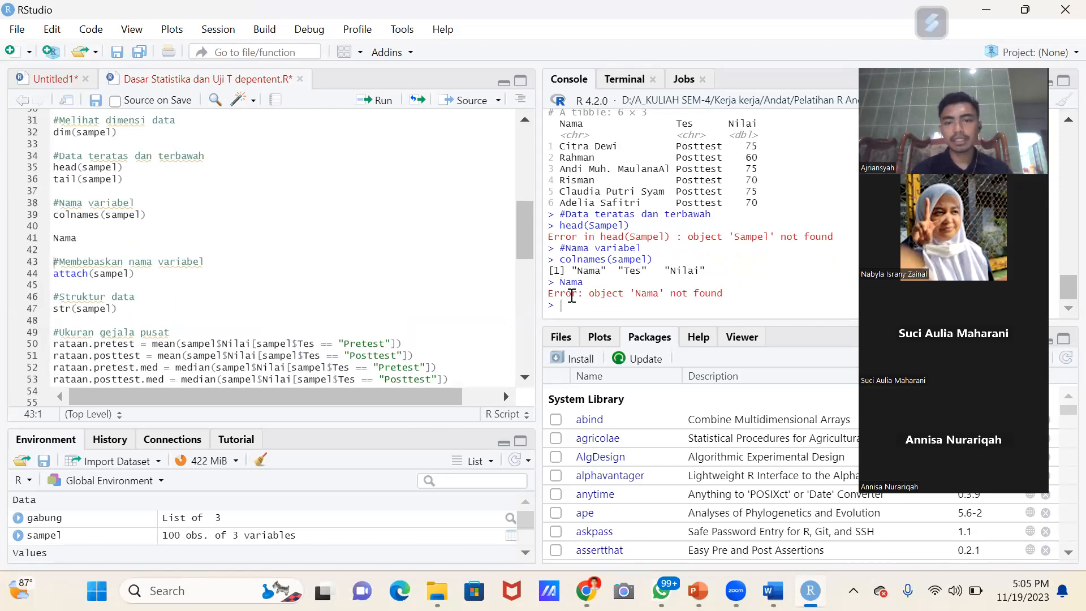
left_click_drag(731, 293, 544, 291)
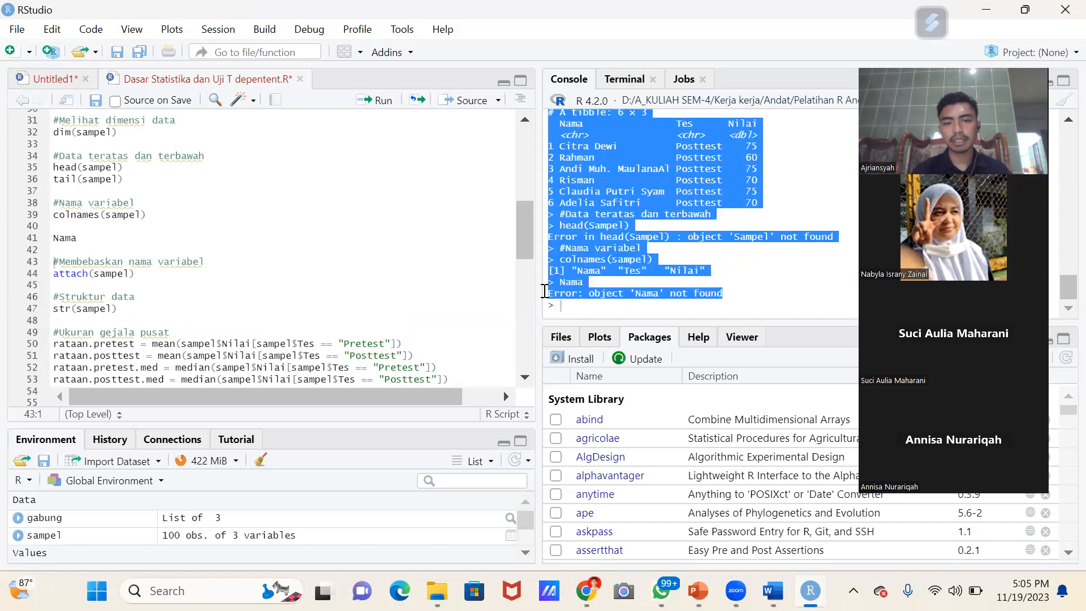
left_click(555, 290)
- Replace the test line Nama with sampel$Nama, run it and look through the printed values
left_click(103, 244)
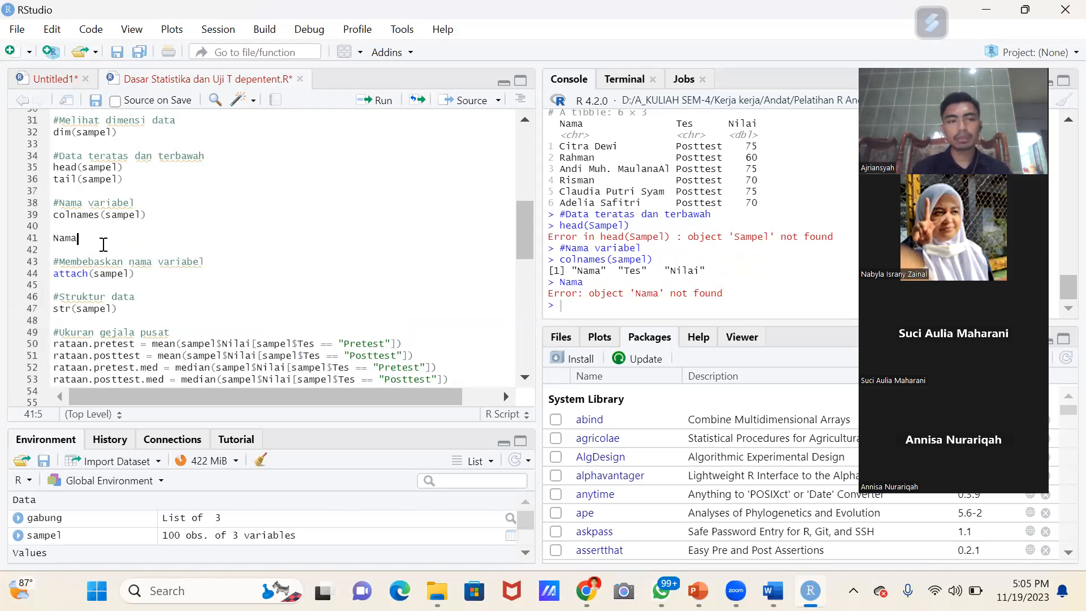
key("BackSpace")
key("BackSpace")
key("BackSpace")
key("BackSpace")
type("sam")
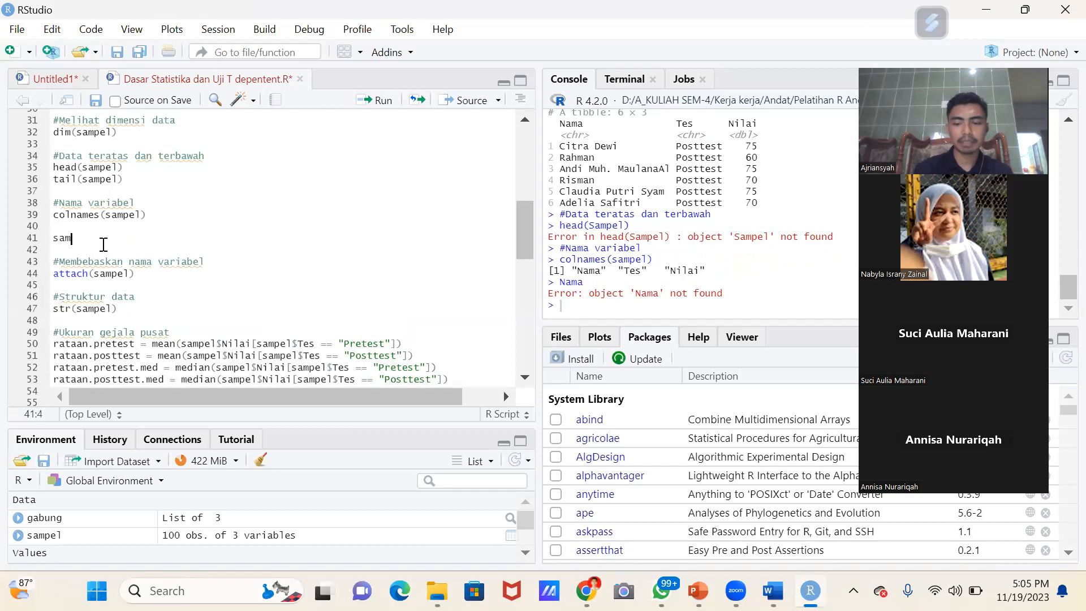
type("pel")
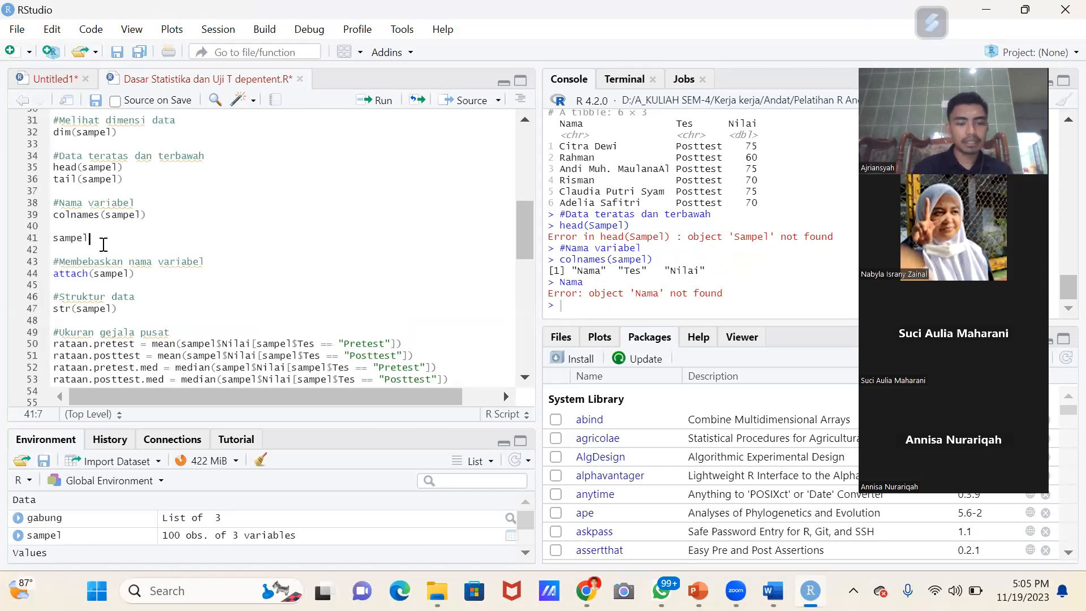
type("$")
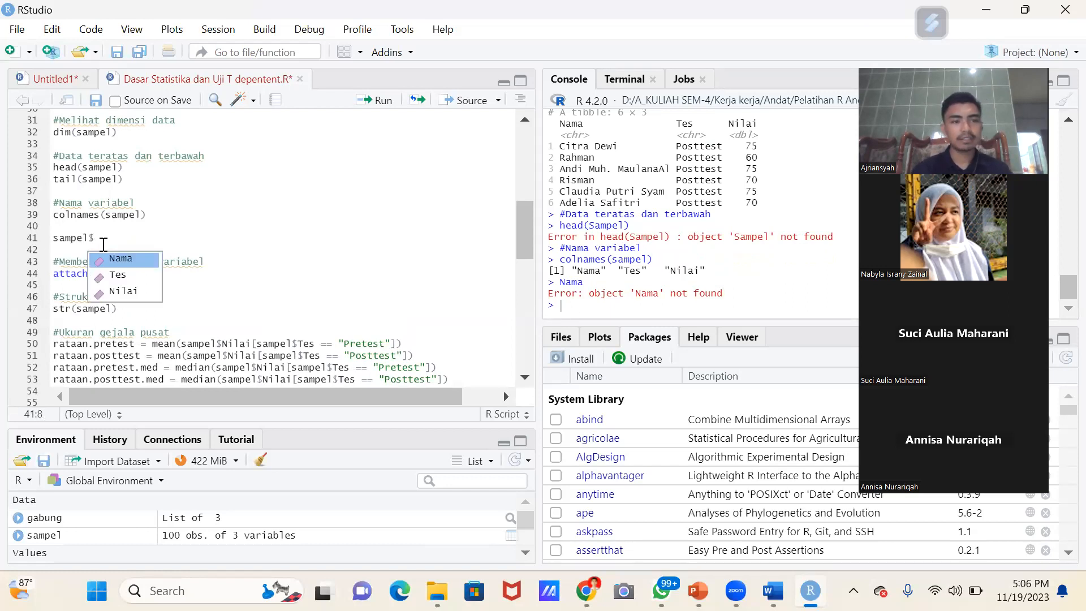
key("Return")
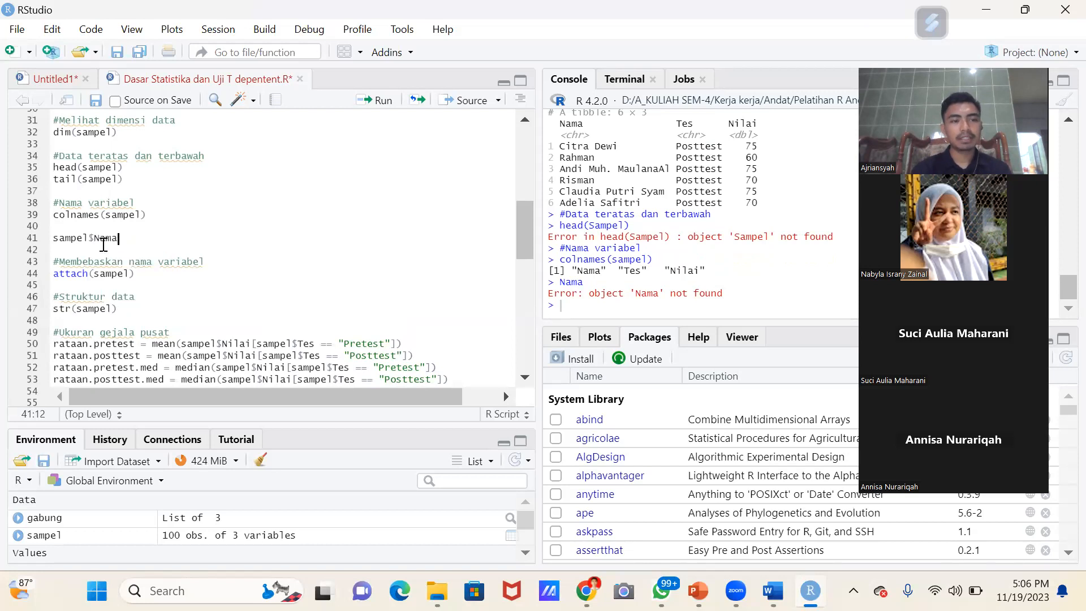
key("ctrl+Return")
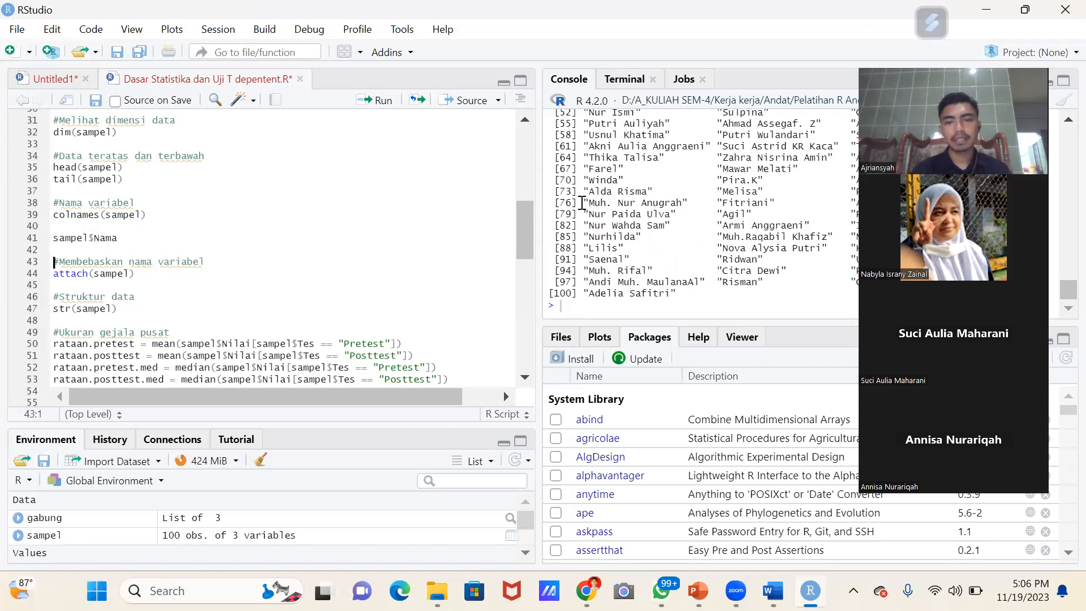
scroll(673, 218, "up", 5)
scroll(673, 218, "up", 1)
left_click_drag(582, 148, 635, 150)
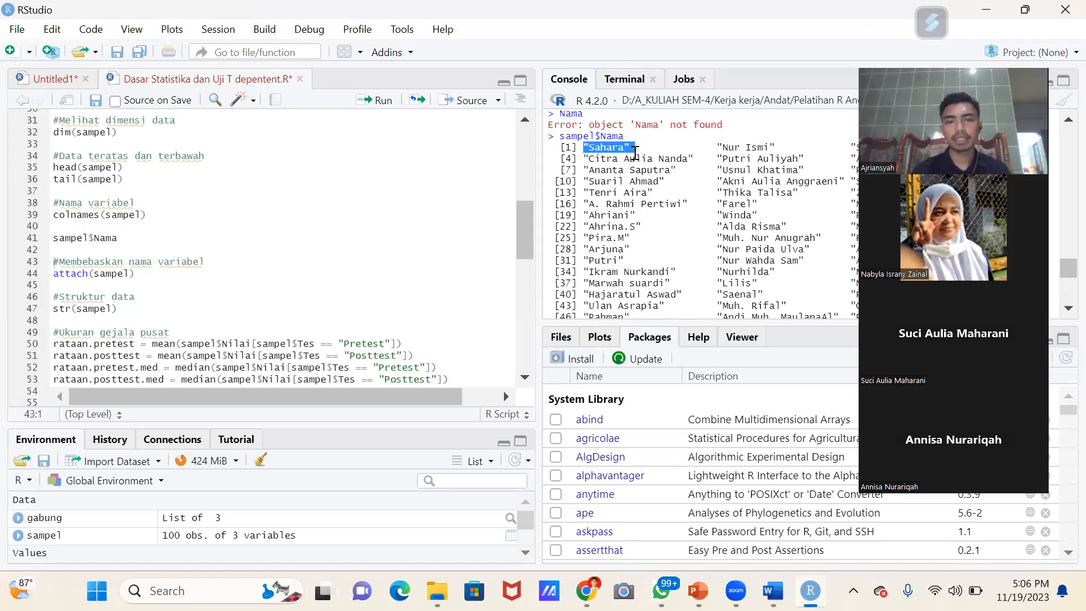
scroll(635, 152, "down", 7)
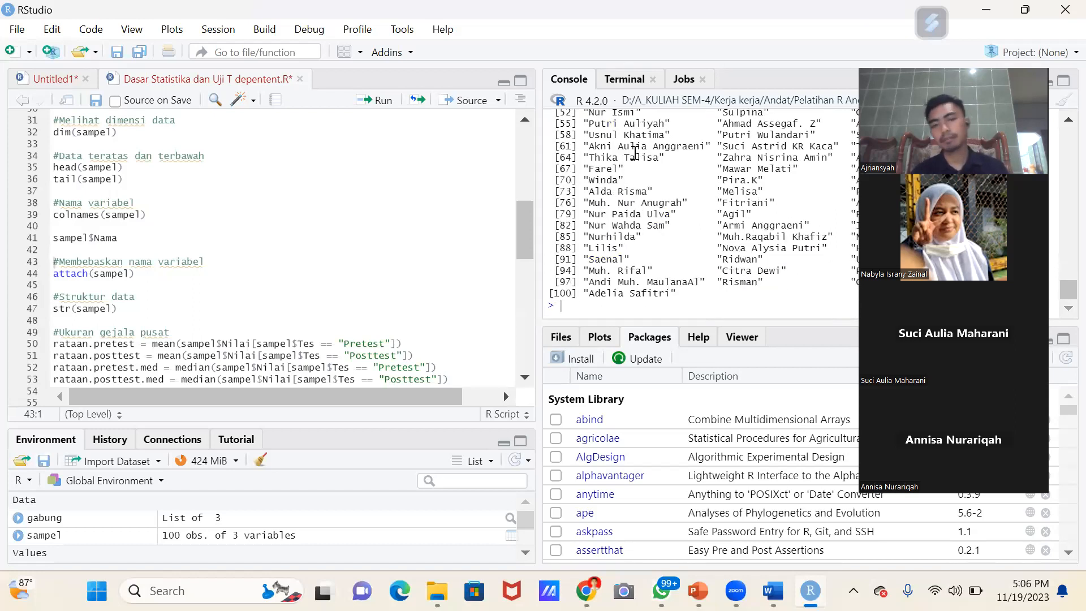
- Remove the sampel$Nama test line and run attach(sampel) under Membebaskan nama variabel
left_click_drag(118, 238, 52, 240)
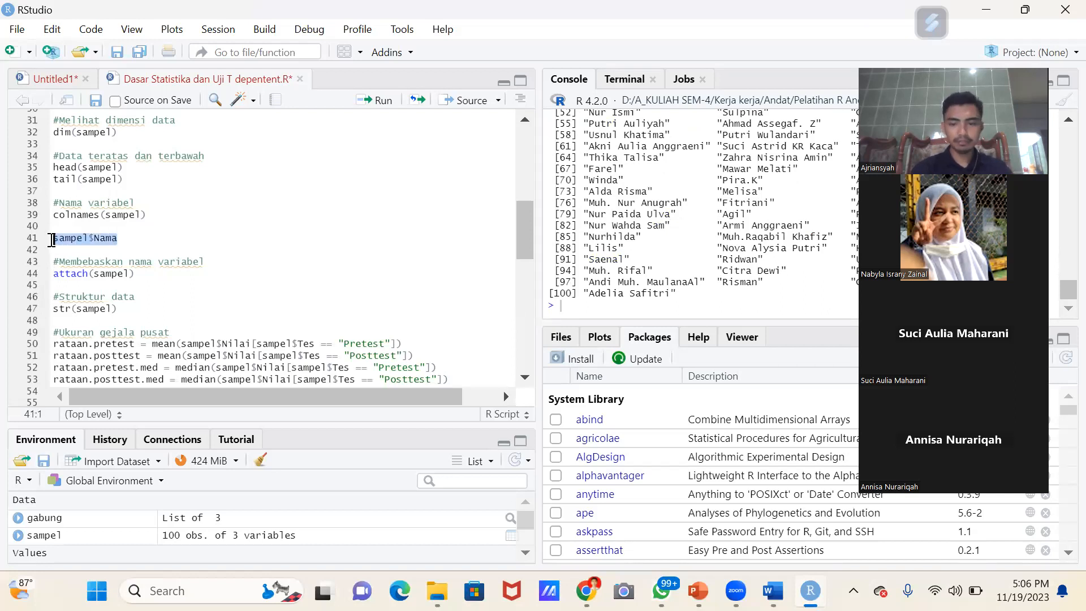
key("BackSpace")
key("BackSpace")
key("BackSpace")
key("Down")
left_click(105, 249)
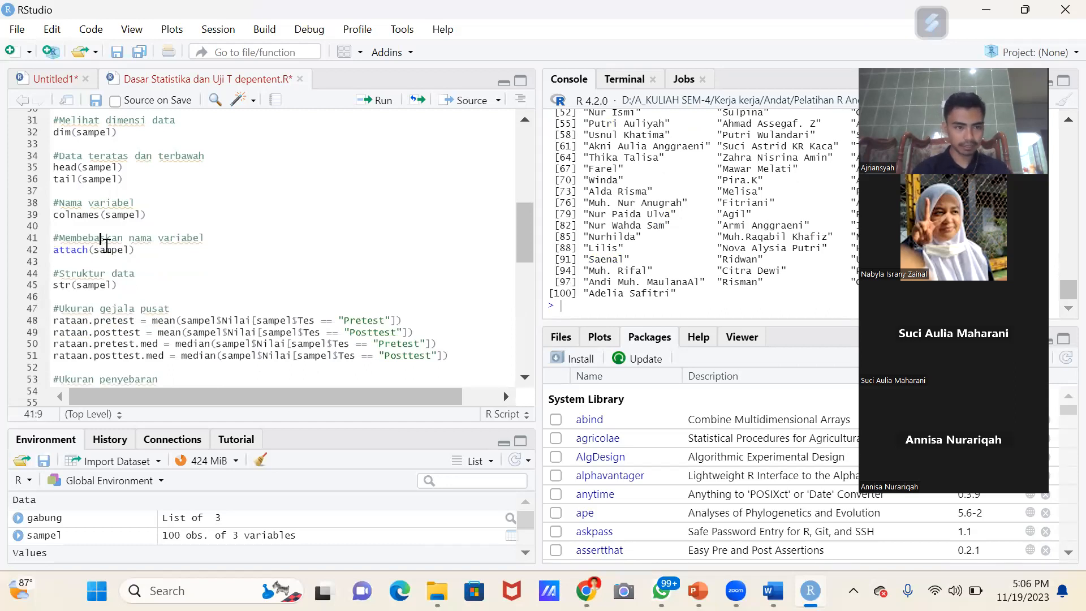
left_click(372, 102)
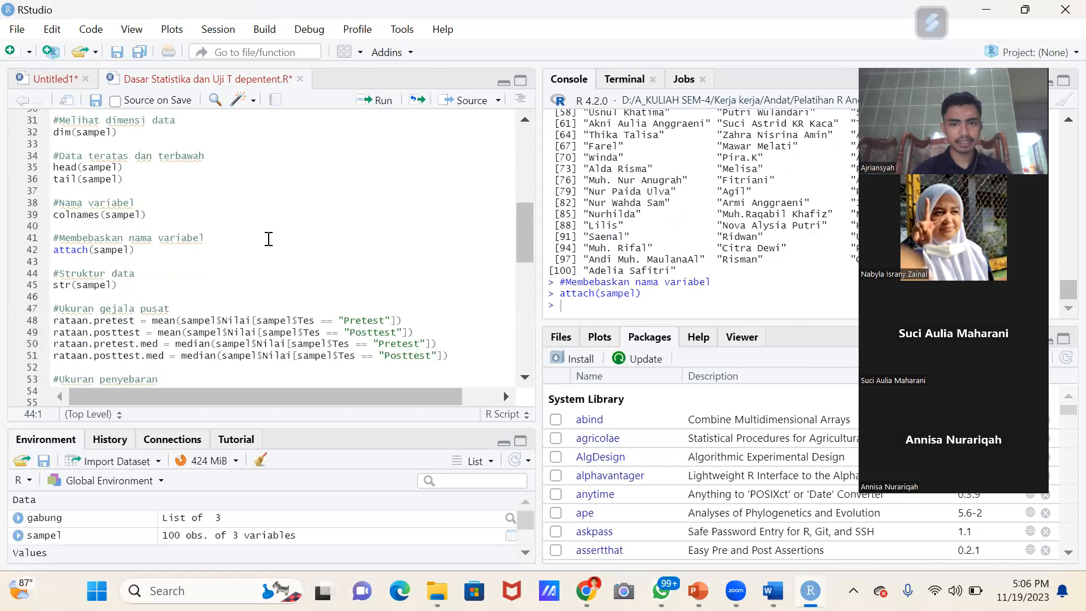
- Add a test line Nama below str(sampel), run it and look through the printed values
left_click(142, 289)
key("Return")
key("Return")
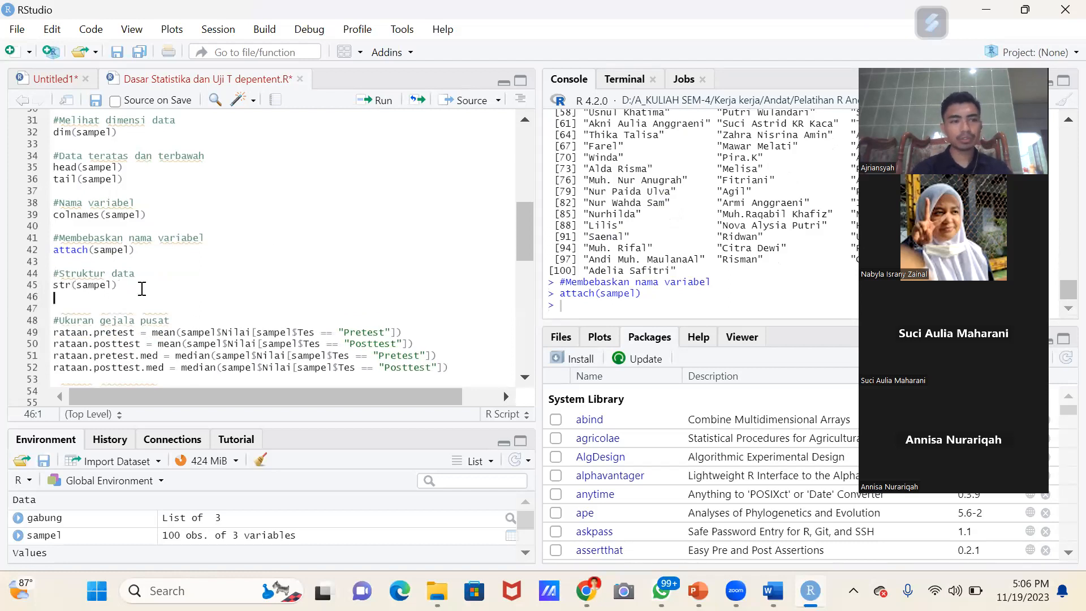
type("Nama")
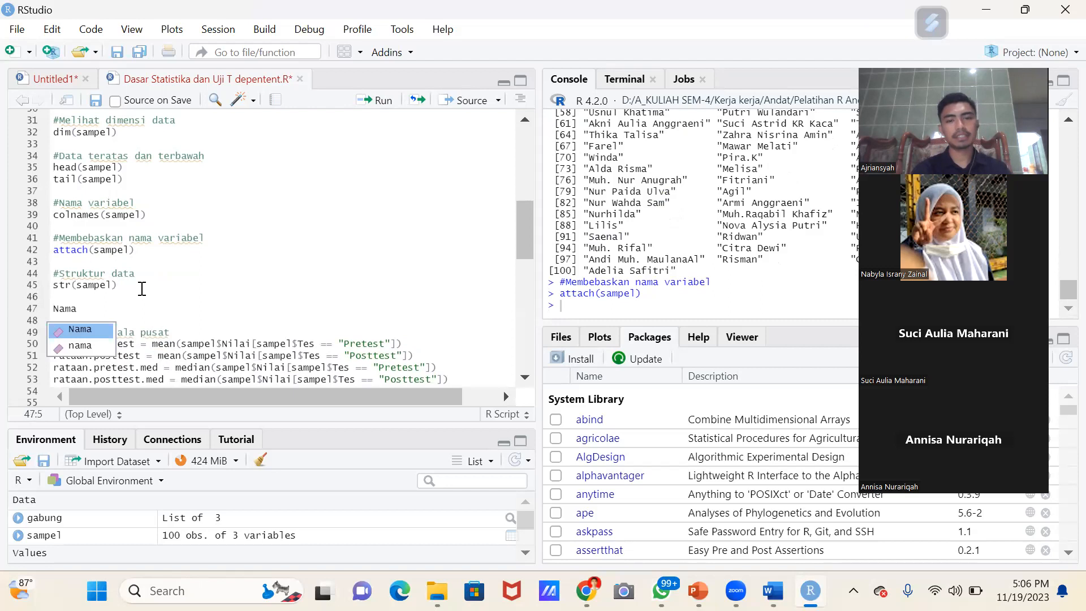
key("ctrl+Return")
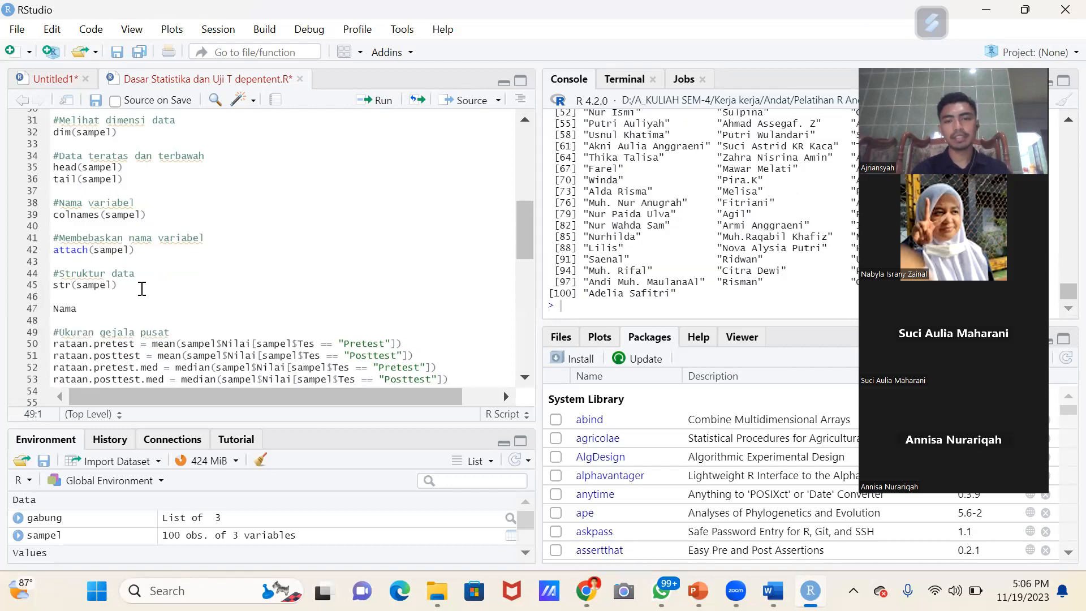
scroll(632, 237, "up", 10)
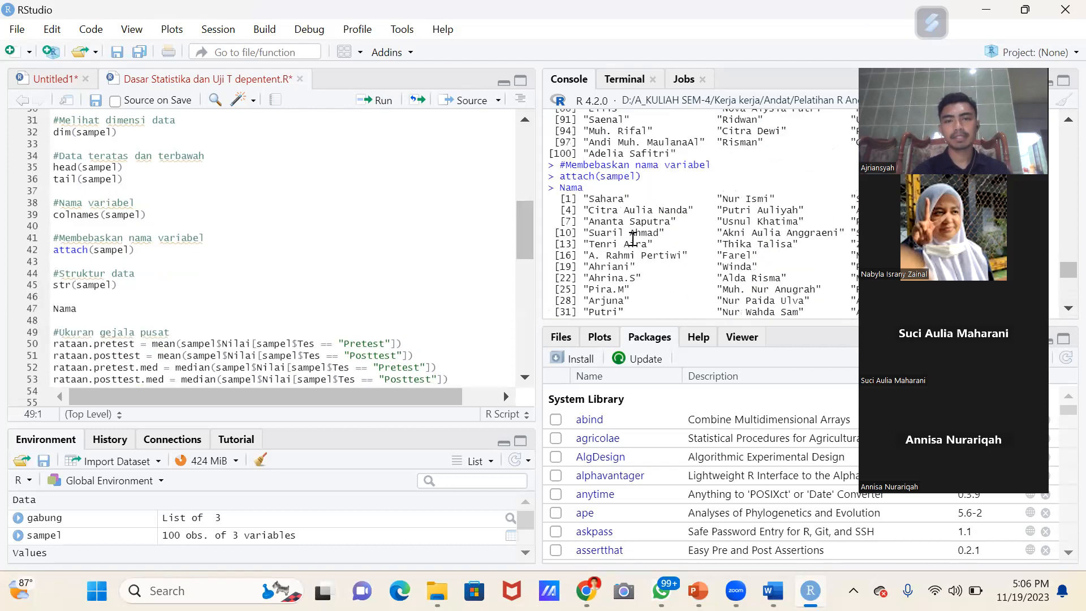
scroll(632, 238, "up", 4)
- Replace the test line Nama below str(sampel) with Tes and run it
left_click(104, 305)
key("BackSpace")
key("BackSpace")
key("BackSpace")
key("BackSpace")
type("Tes")
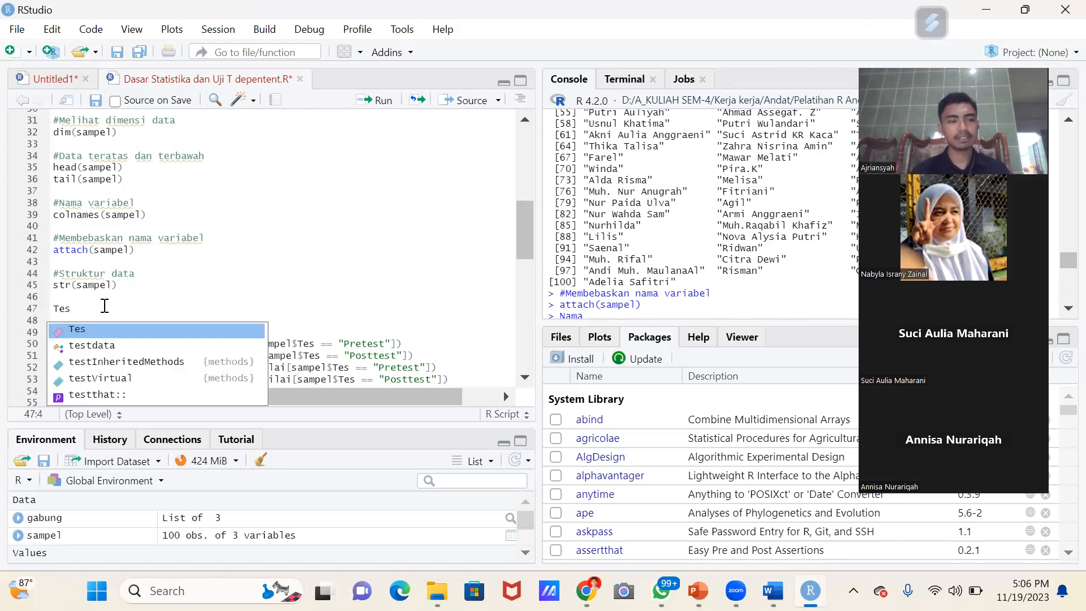
key("Escape")
key("ctrl+Return")
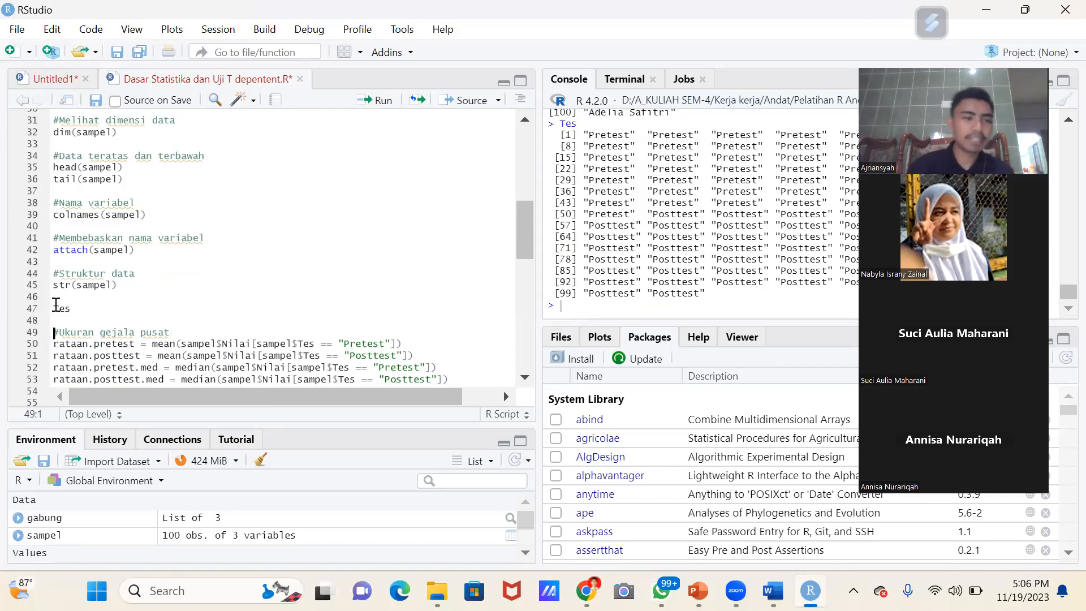
- Delete the Tes test line and the extra blank lines below str(sampel)
left_click_drag(56, 305, 81, 310)
key("BackSpace")
key("BackSpace")
key("BackSpace")
key("Left")
key("Left")
key("Left")
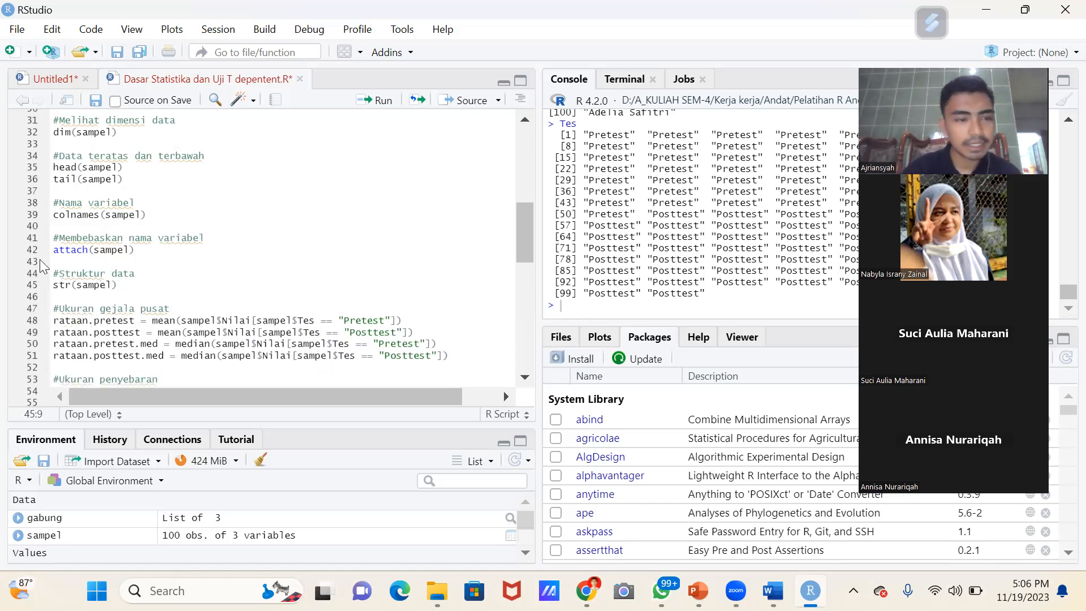
- Run str(sampel) under Struktur data and examine the printed data structure
left_click(54, 285)
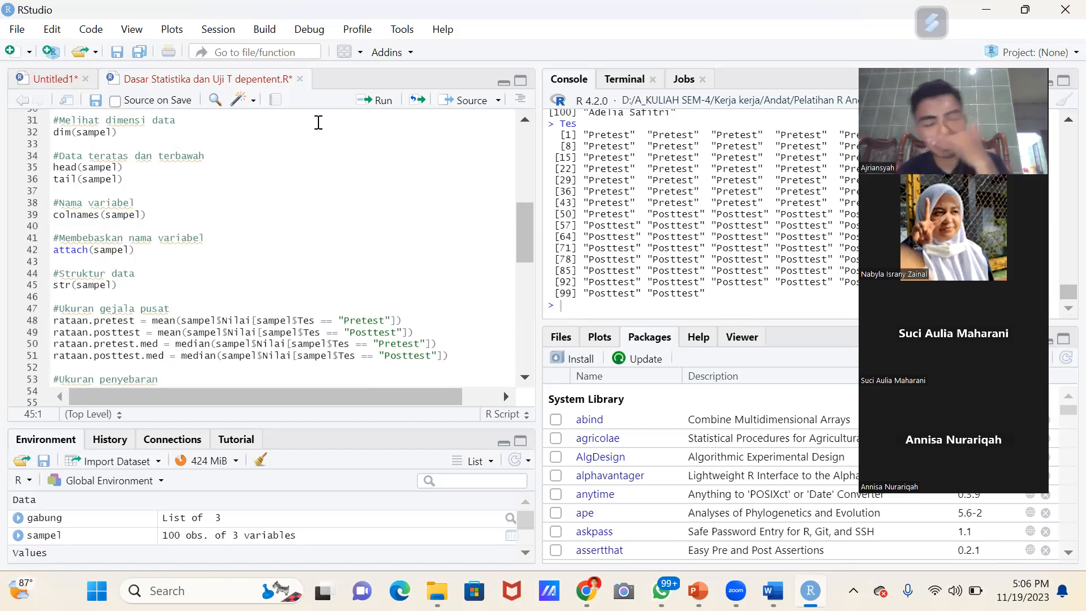
left_click(375, 102)
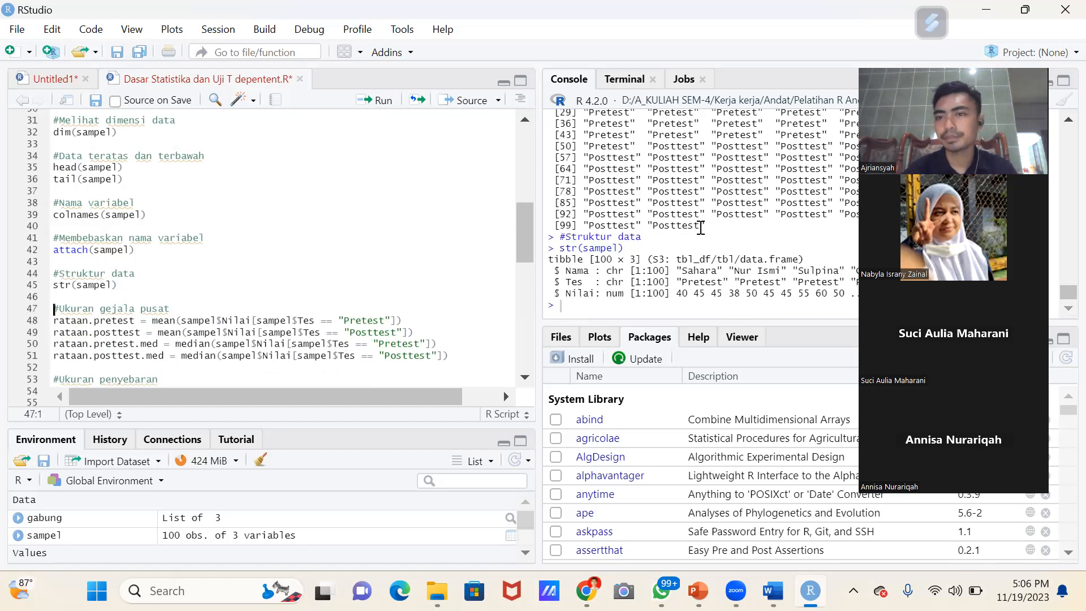
left_click_drag(565, 270, 717, 270)
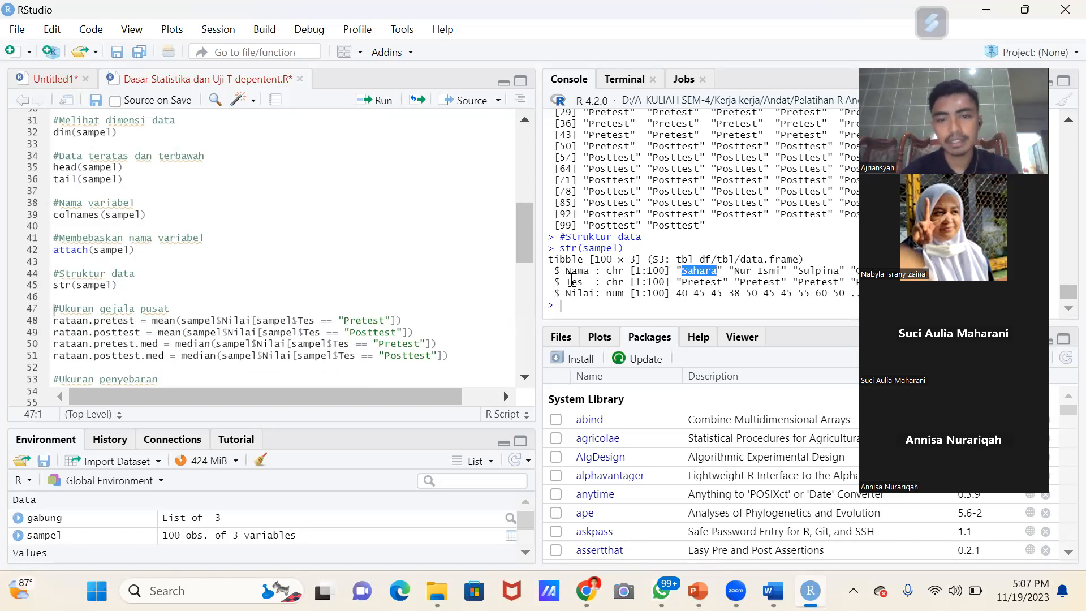
- Examine the Tes and Nilai variables' types and values in the printed structure of sampel
left_click(571, 282)
double_click(615, 282)
left_click(699, 277)
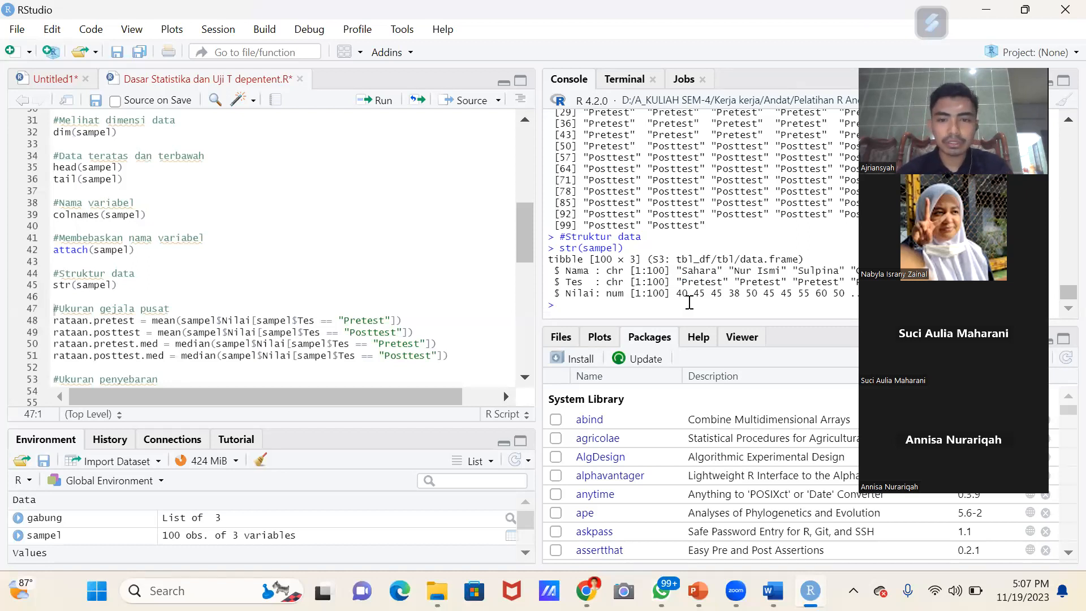
double_click(587, 297)
left_click(586, 297)
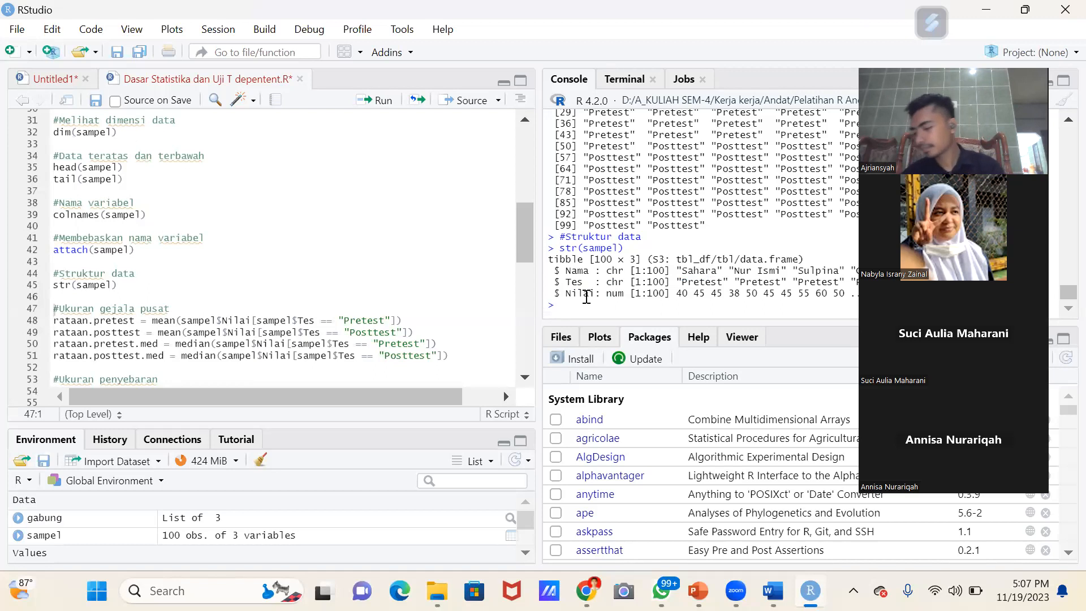
left_click(99, 286)
left_click(171, 301)
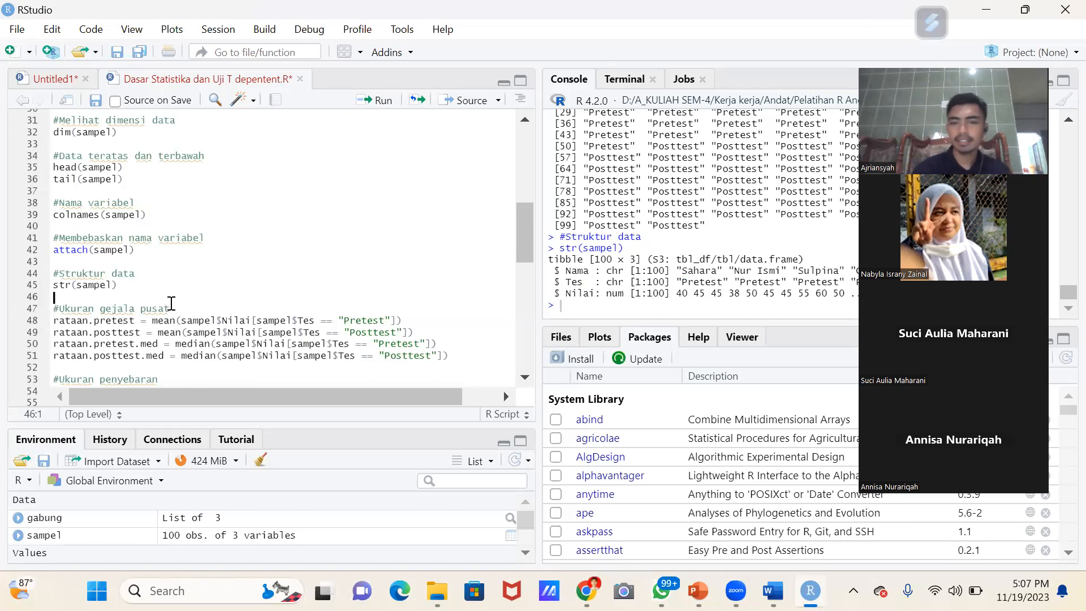
- Examine the mean and median formulas under Ukuran gejala pusat, including how they take Nilai from sampel by Tes
scroll(171, 302, "down", 2)
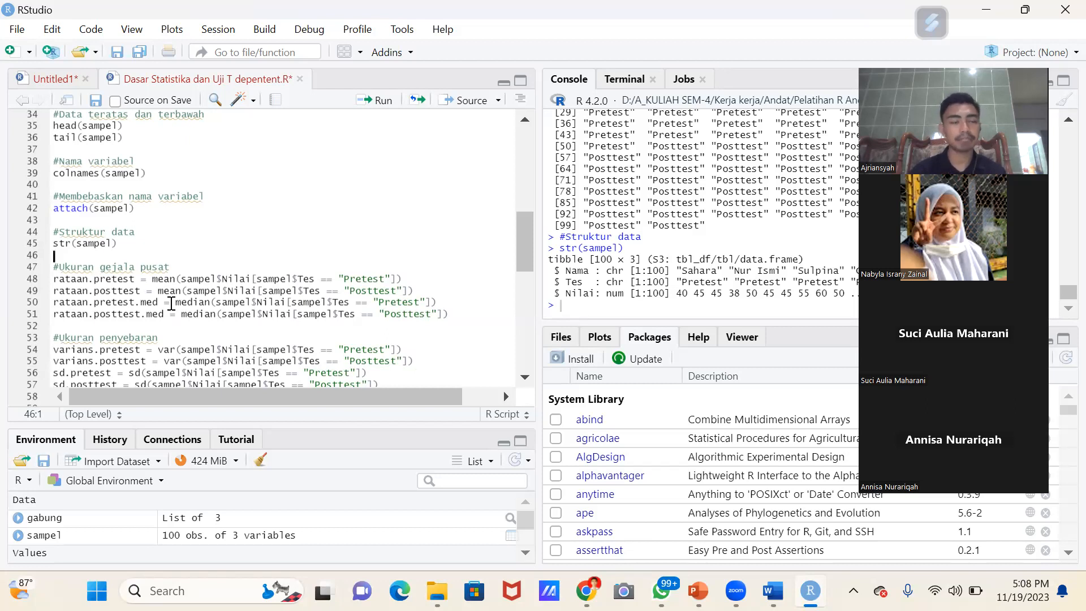
left_click(77, 267)
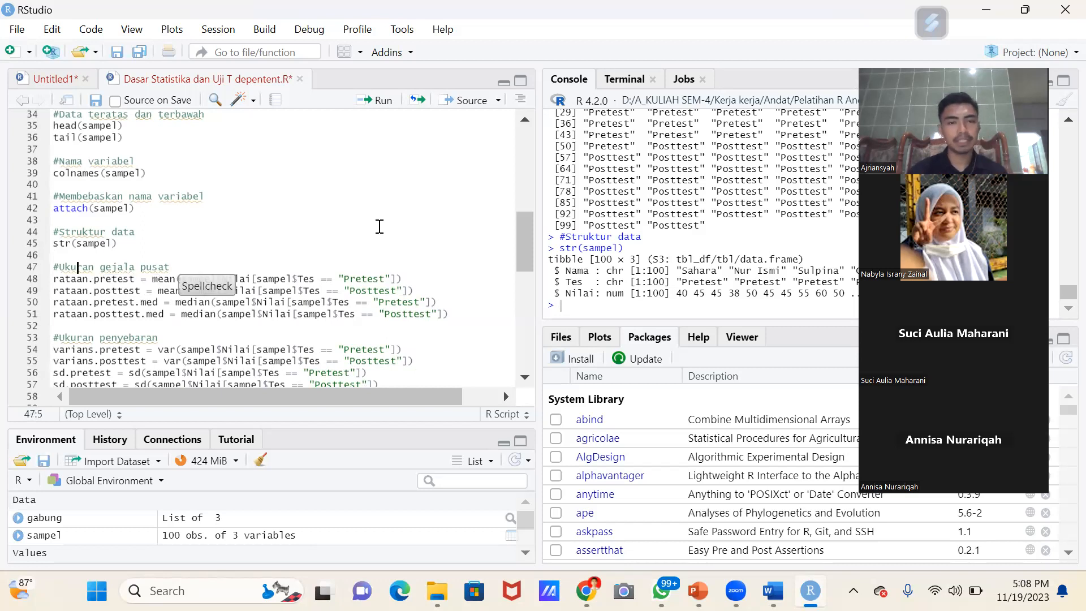
left_click(177, 265)
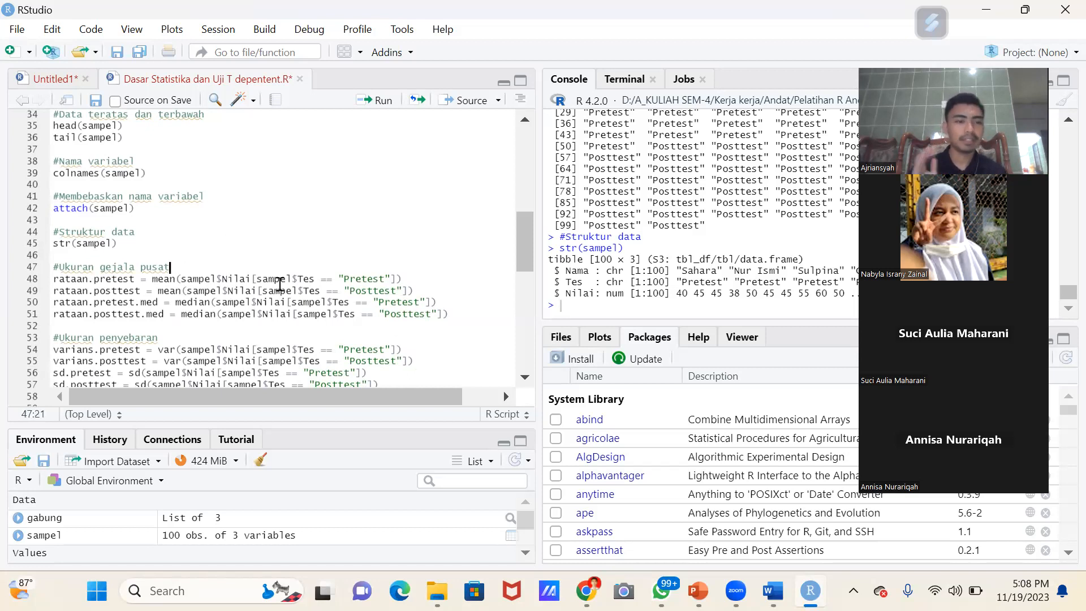
left_click(246, 279)
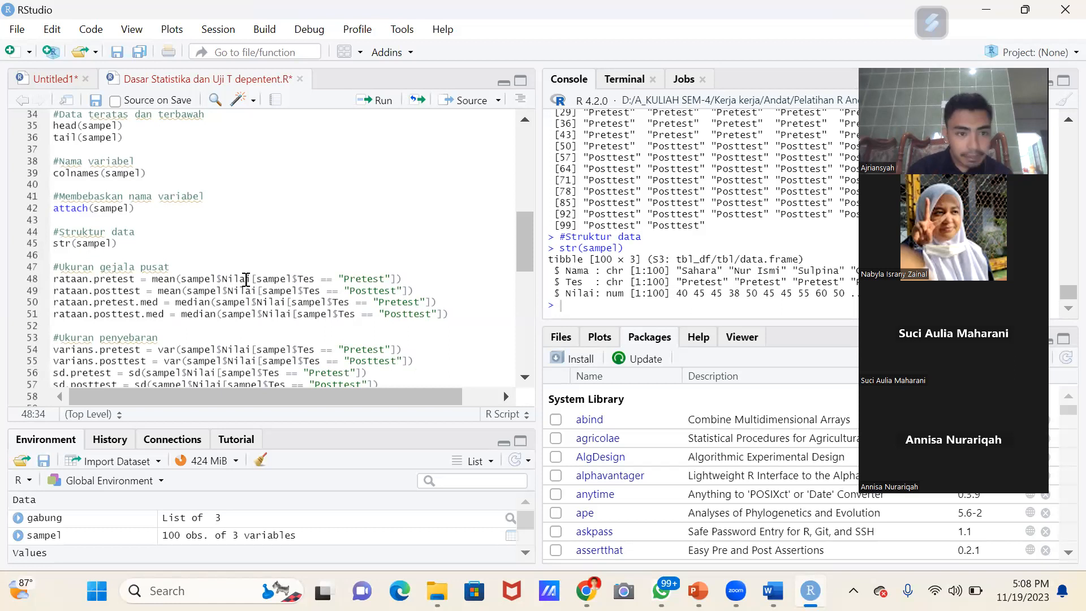
double_click(164, 279)
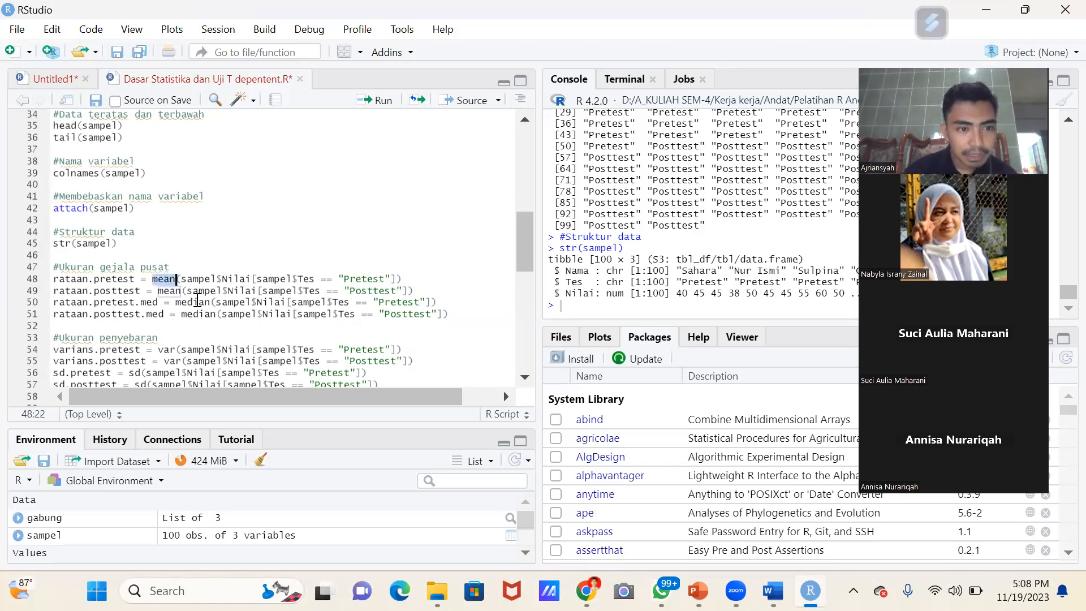
double_click(195, 301)
left_click(286, 301)
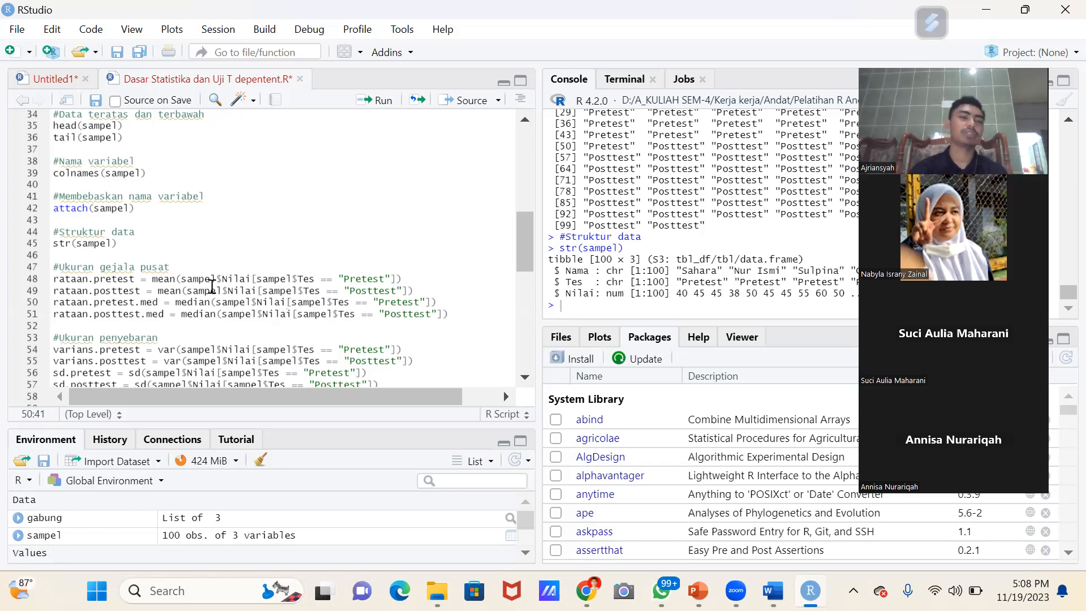
double_click(64, 267)
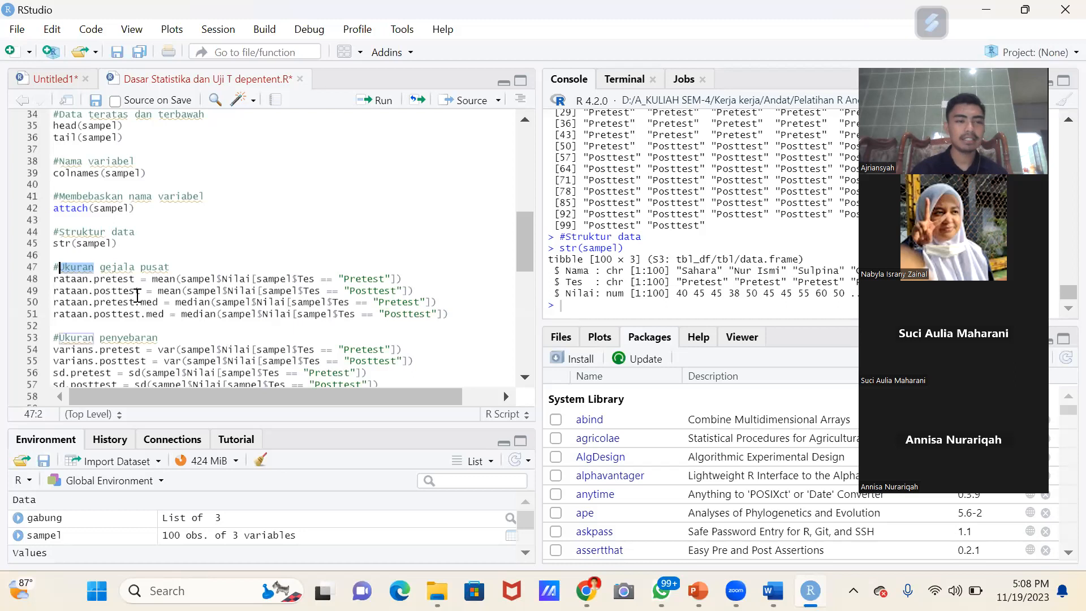
left_click(159, 304)
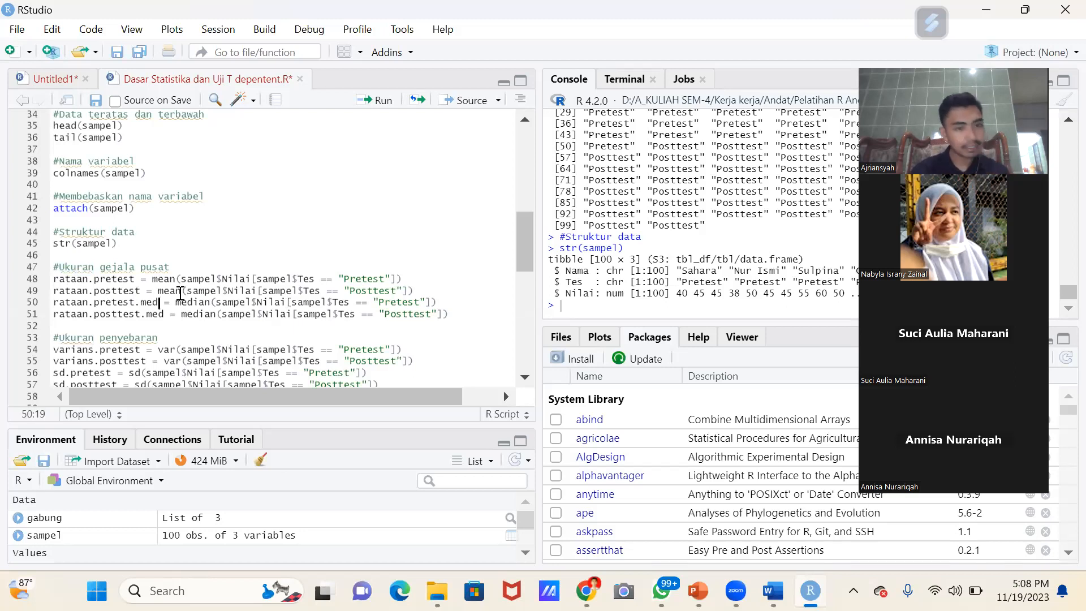
double_click(225, 278)
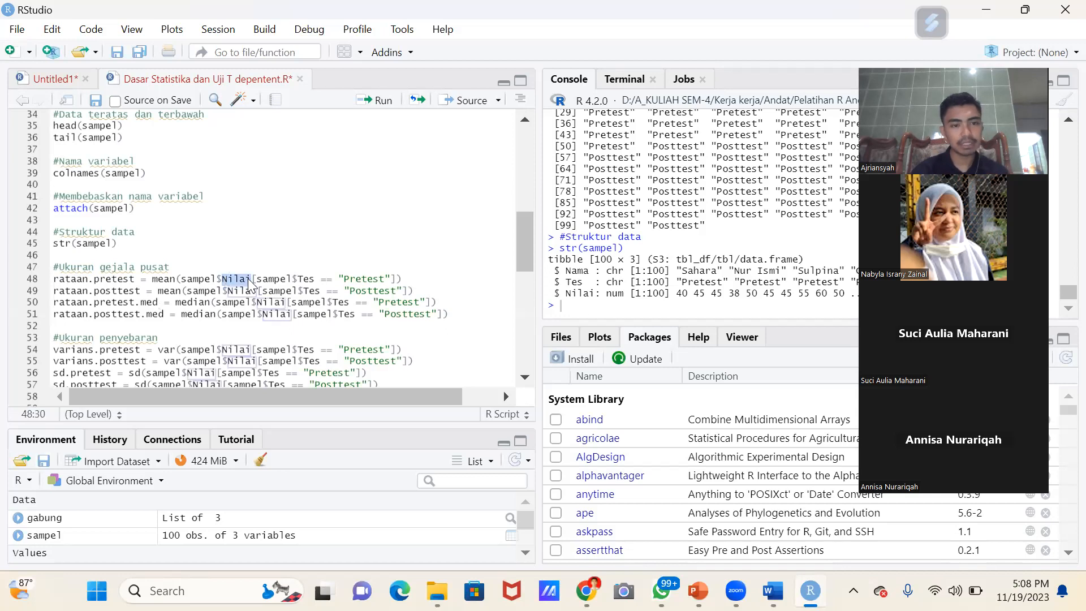
left_click(252, 279)
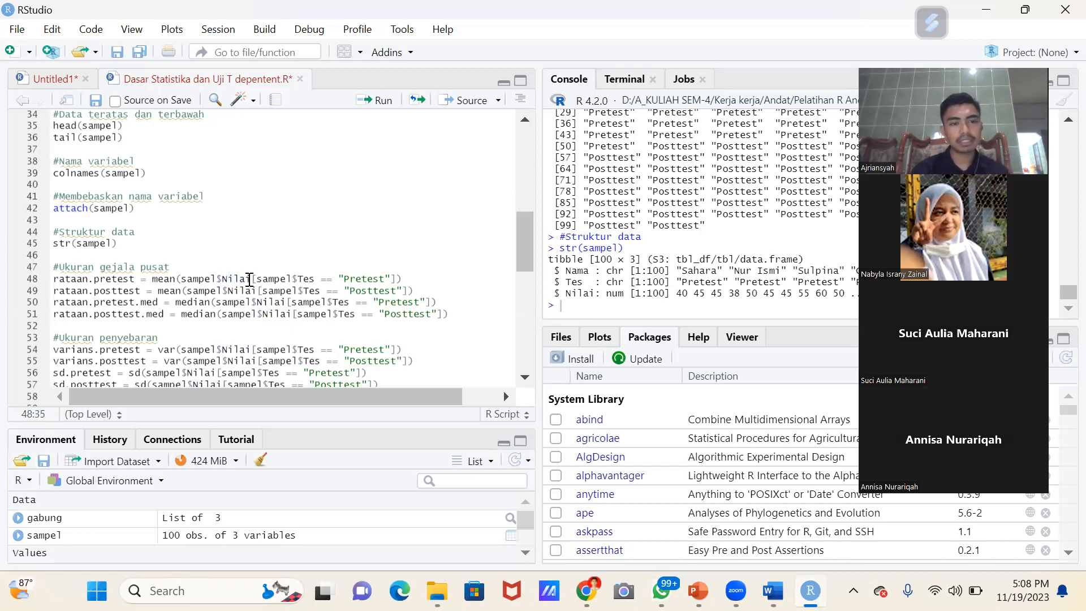
double_click(251, 279)
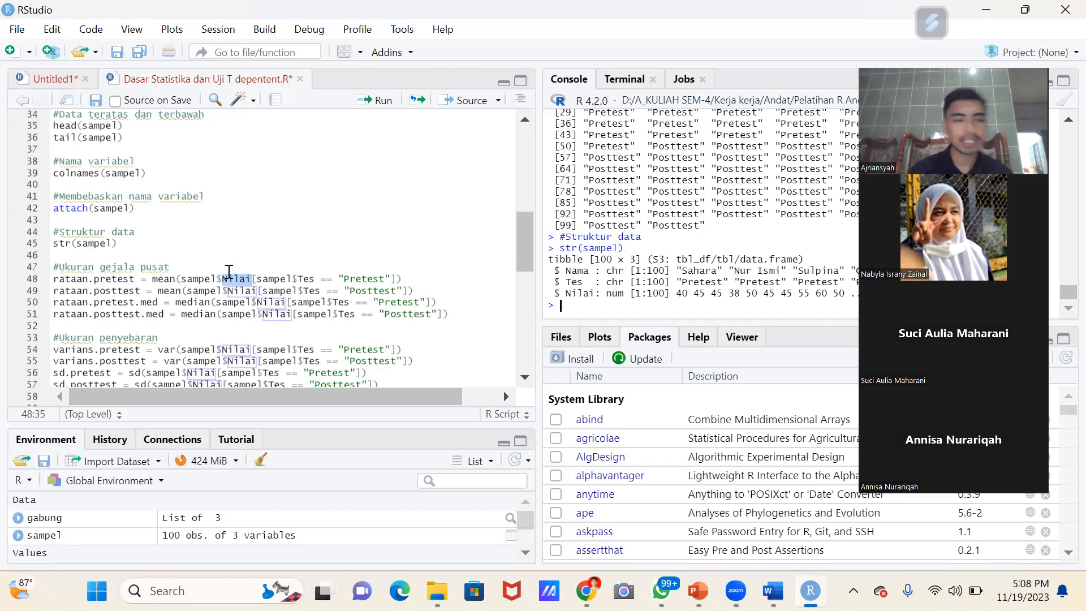
left_click(165, 279)
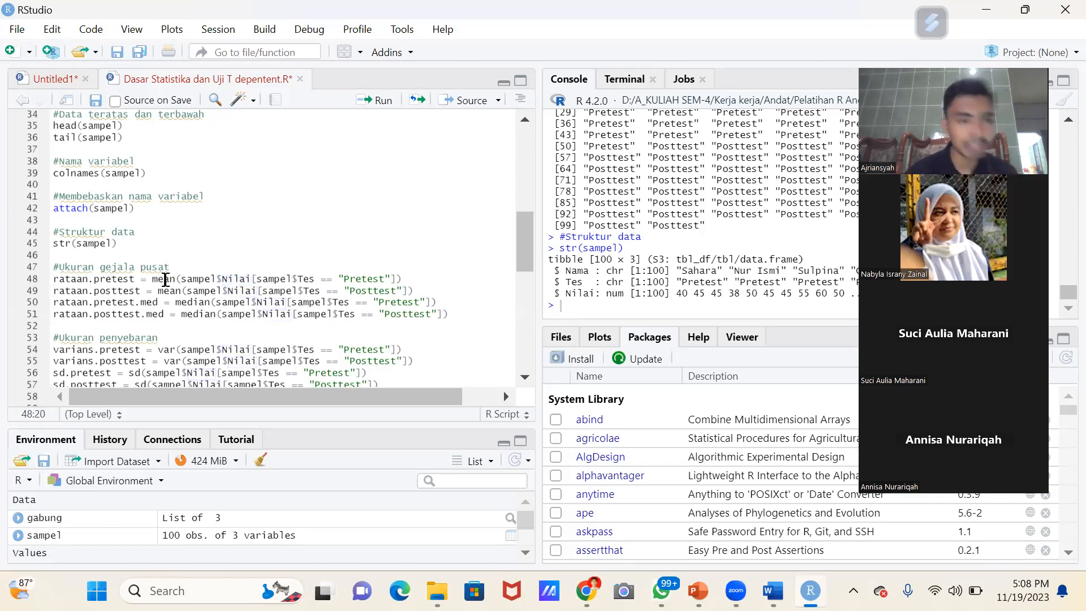
- Run the four Ukuran gejala pusat lines to compute the mean and median of Nilai for Pretest and Posttest
left_click(434, 283)
key("ctrl+Return")
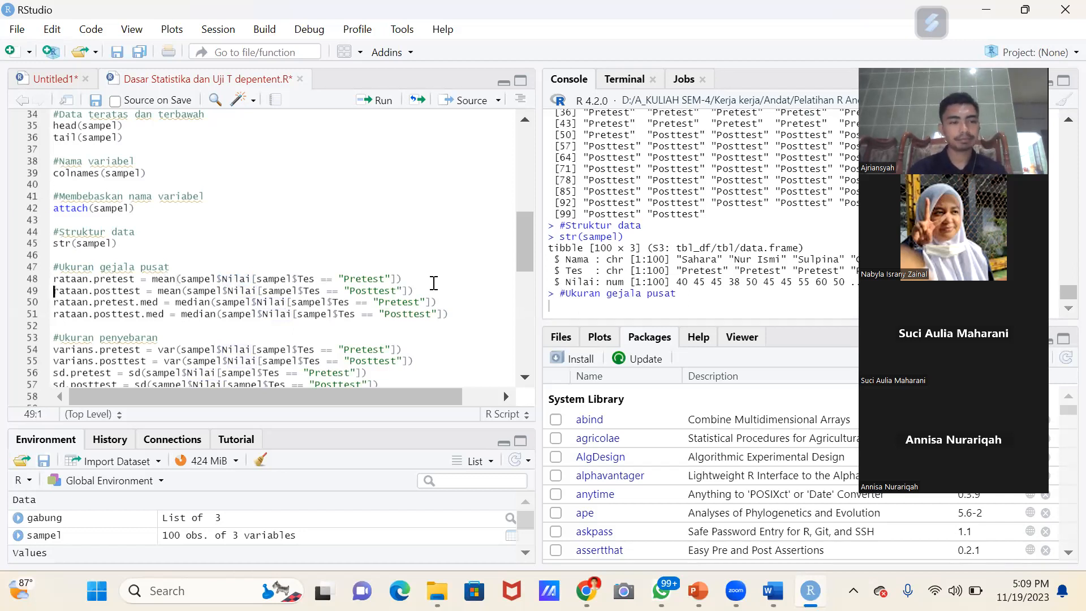
key("ctrl+Return")
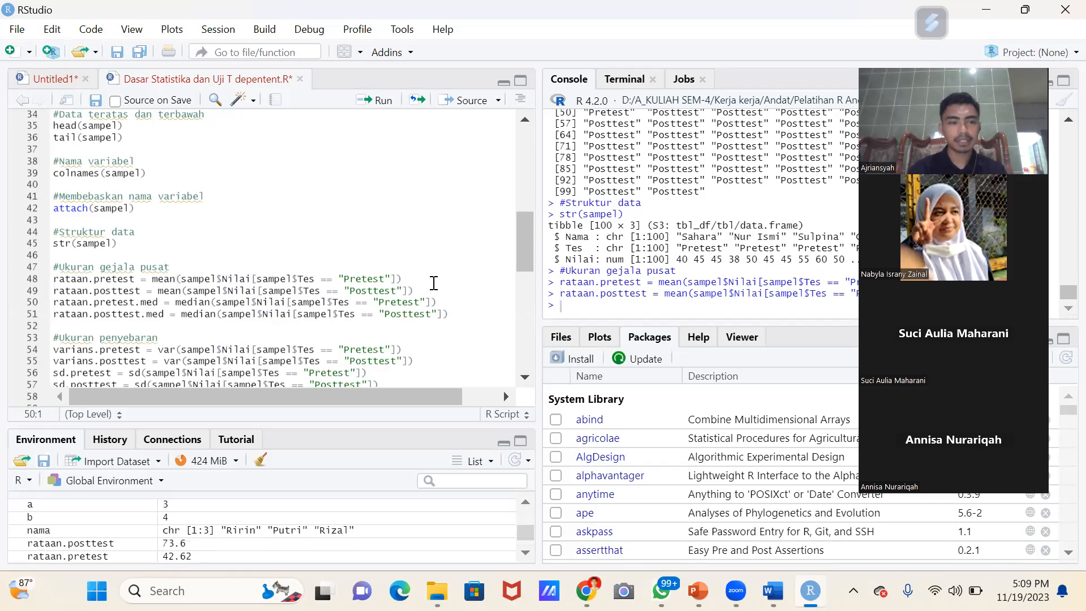
key("ctrl+Return")
key("ctrl+Return")
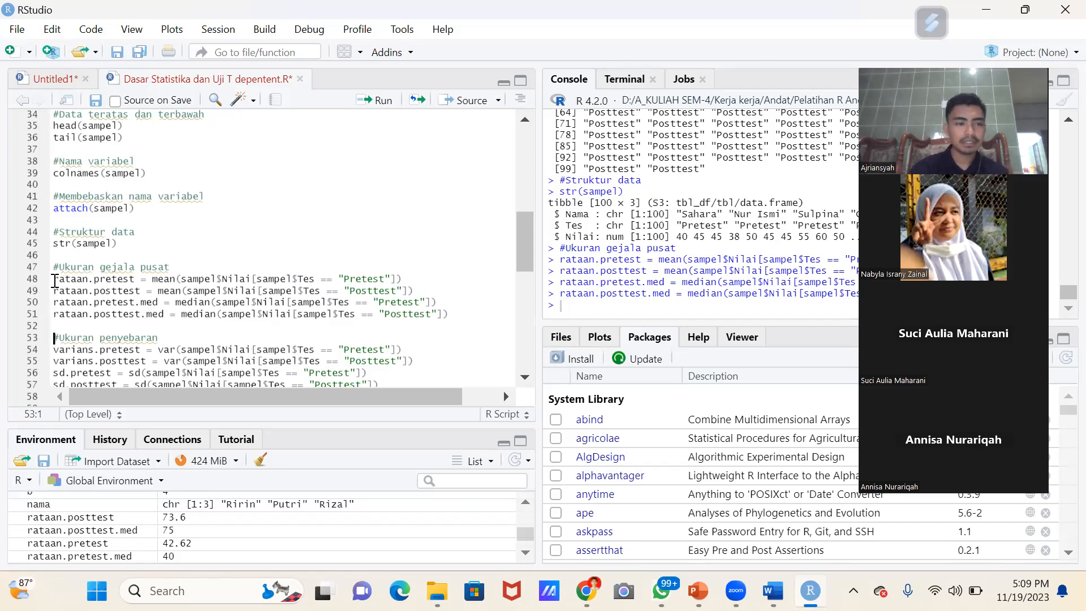
- Print the computed means by running only the variable names rataan.pretest and rataan.posttest from the script
left_click_drag(54, 281, 137, 281)
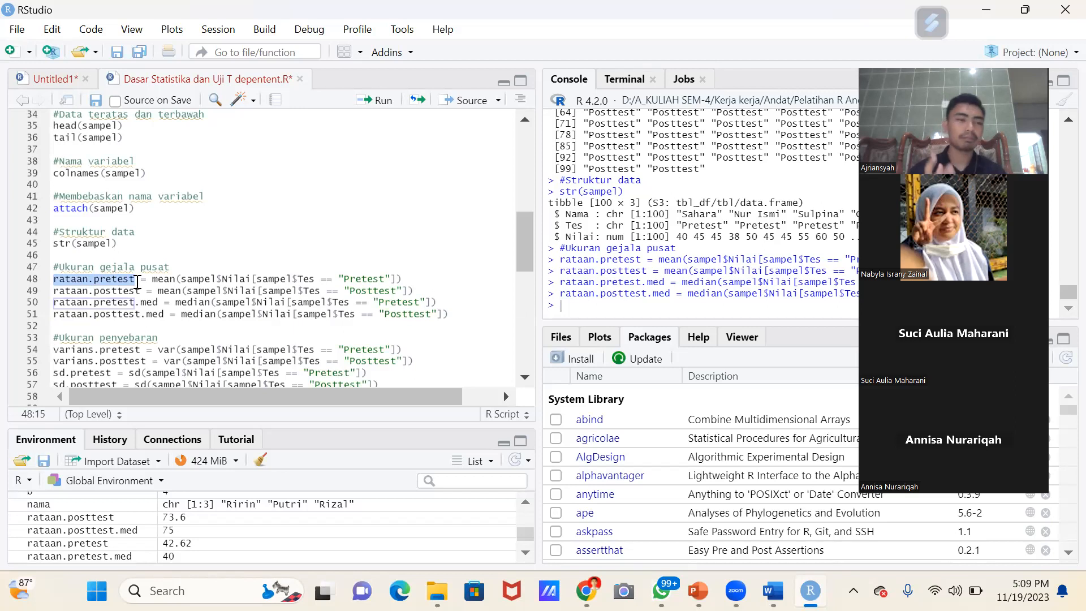
left_click(175, 304)
double_click(100, 279)
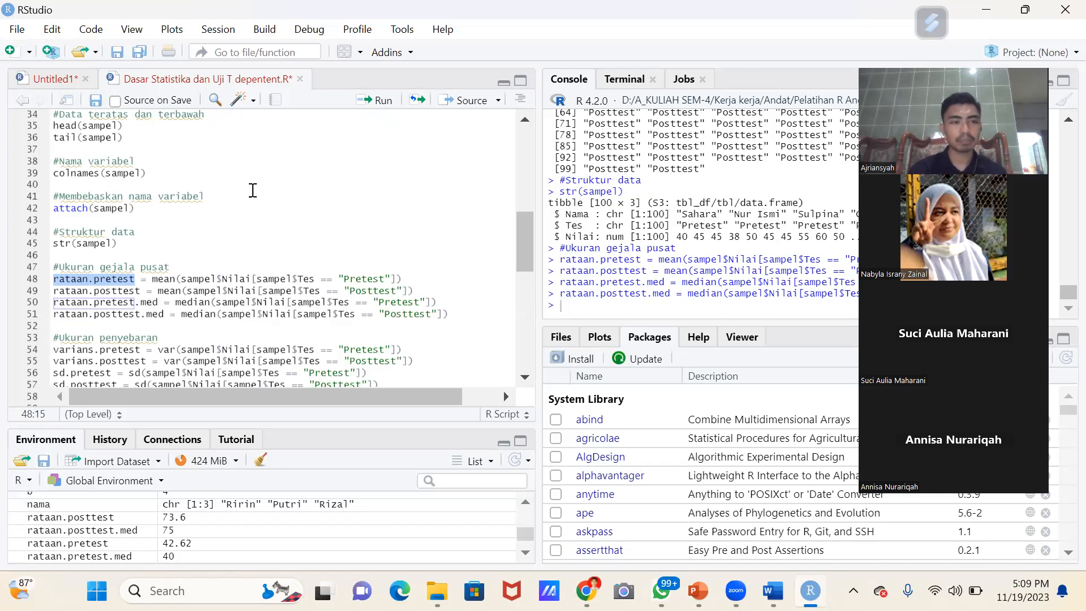
key("ctrl+Return")
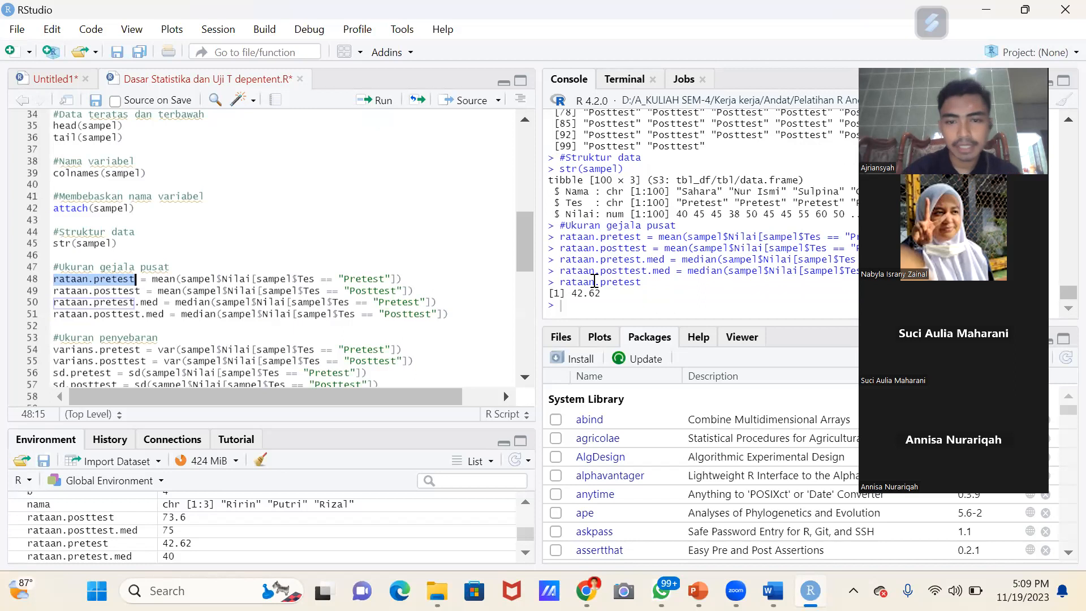
left_click_drag(572, 294, 618, 296)
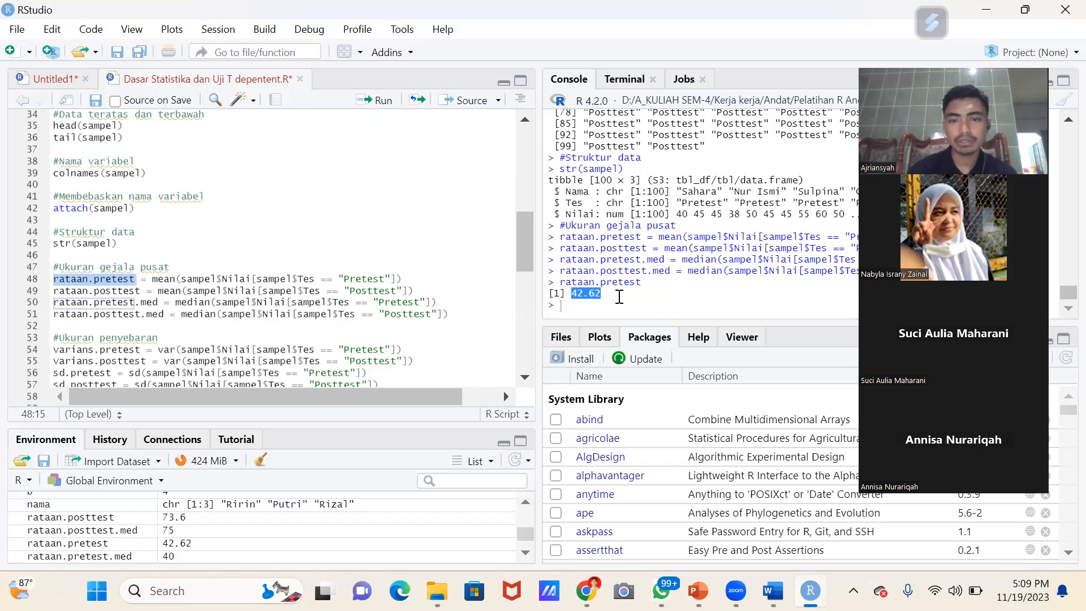
double_click(100, 292)
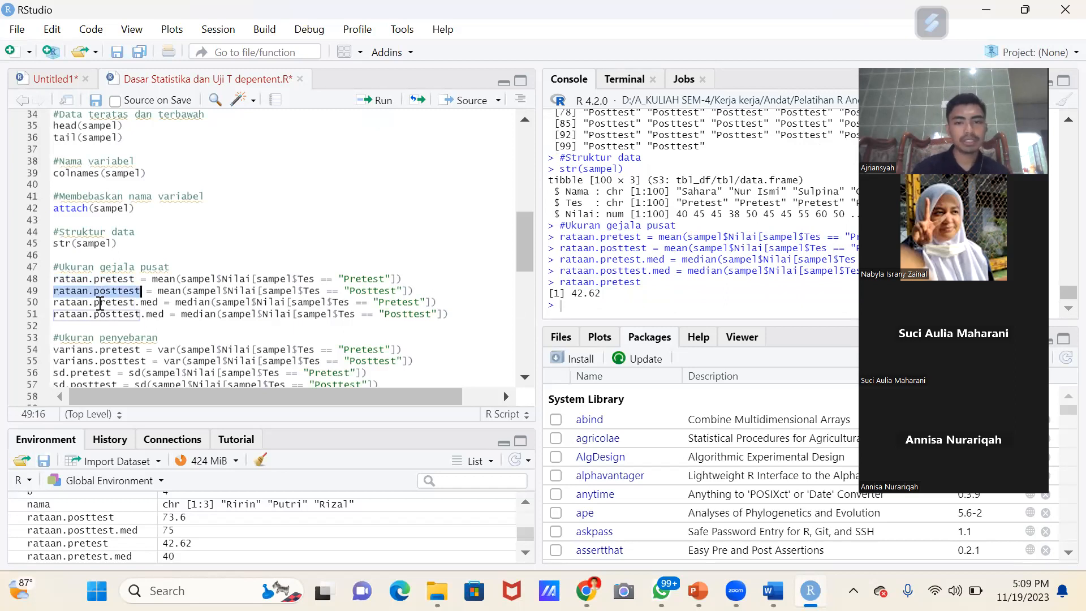
key("ctrl+Return")
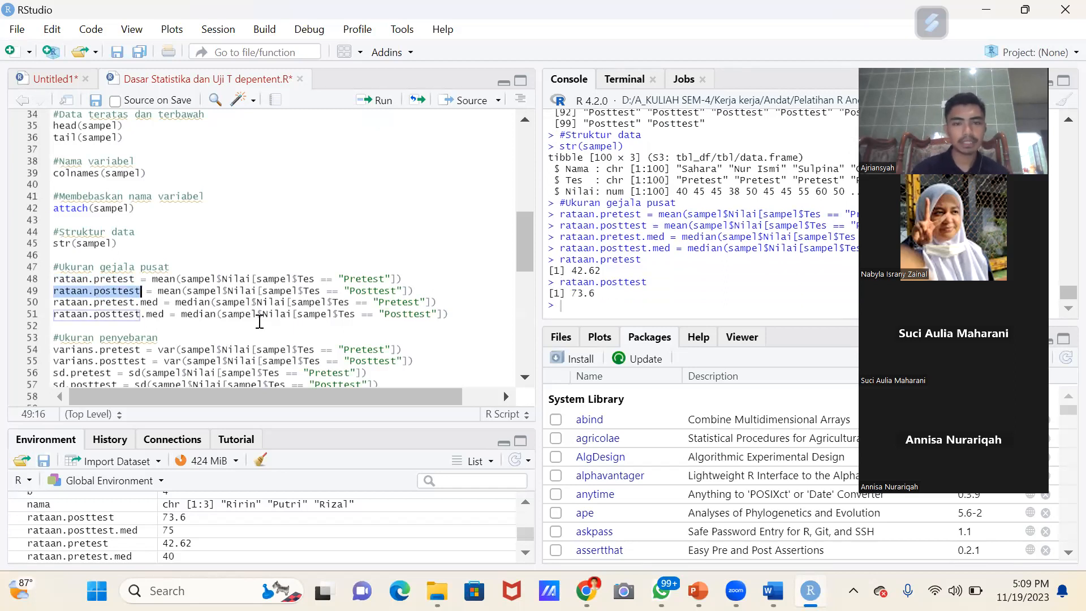
- Print the computed medians by running only the names rataan.pretest.med and rataan.posttest.med
double_click(133, 302)
key("ctrl+Return")
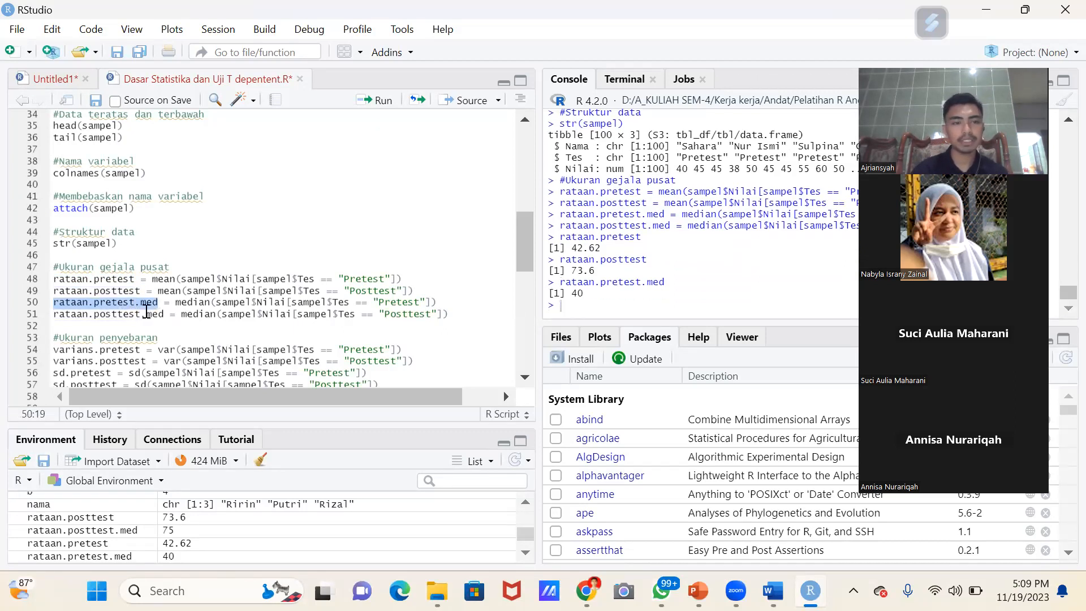
left_click(146, 313)
double_click(146, 312)
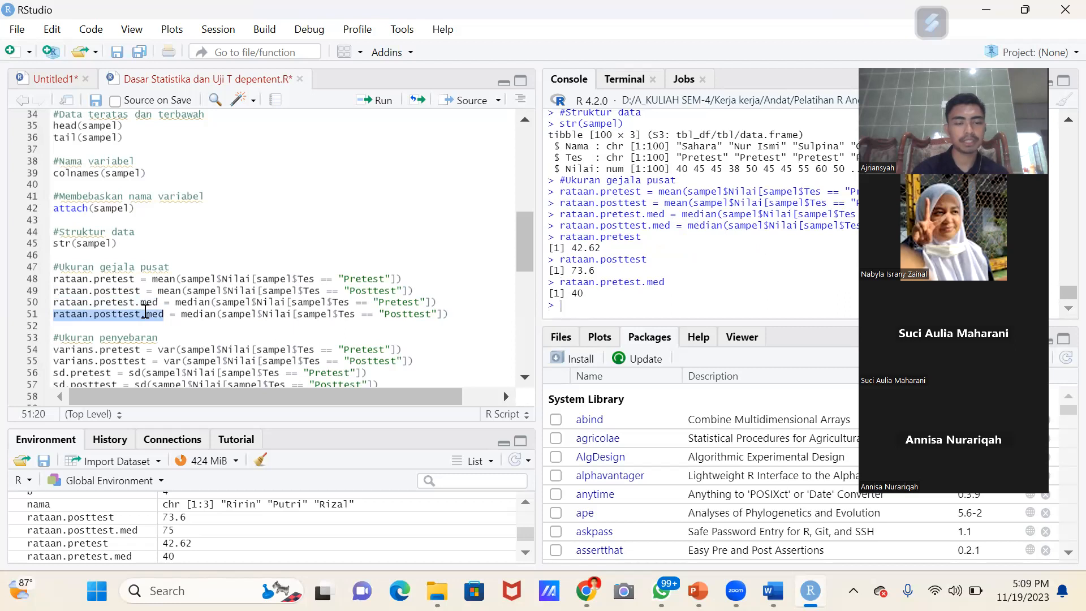
key("ctrl+Return")
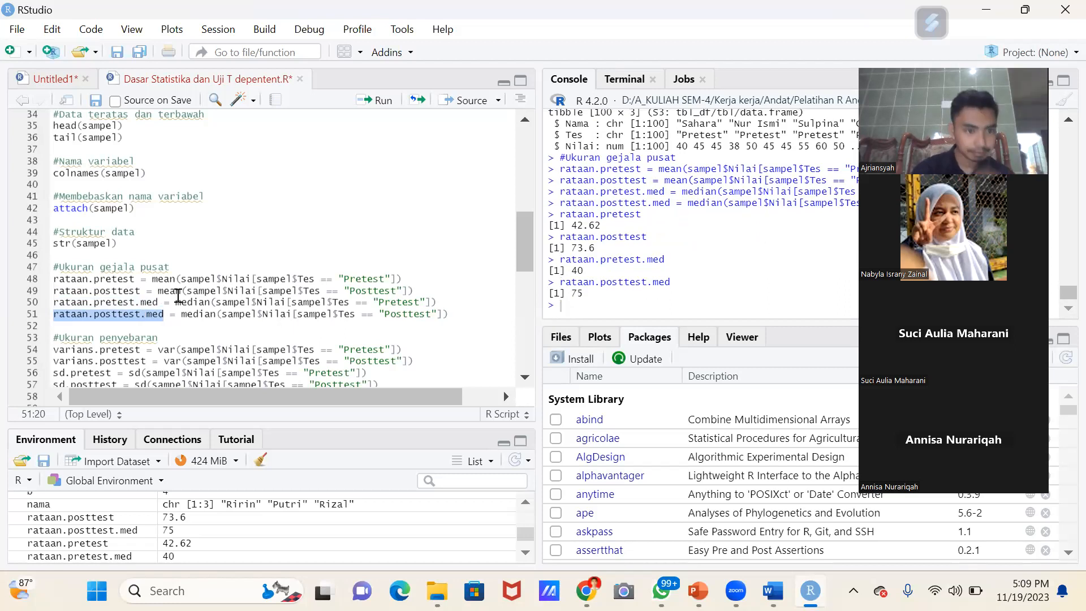
- Examine the variance and standard deviation lines under Ukuran penyebaran
scroll(178, 295, "down", 2)
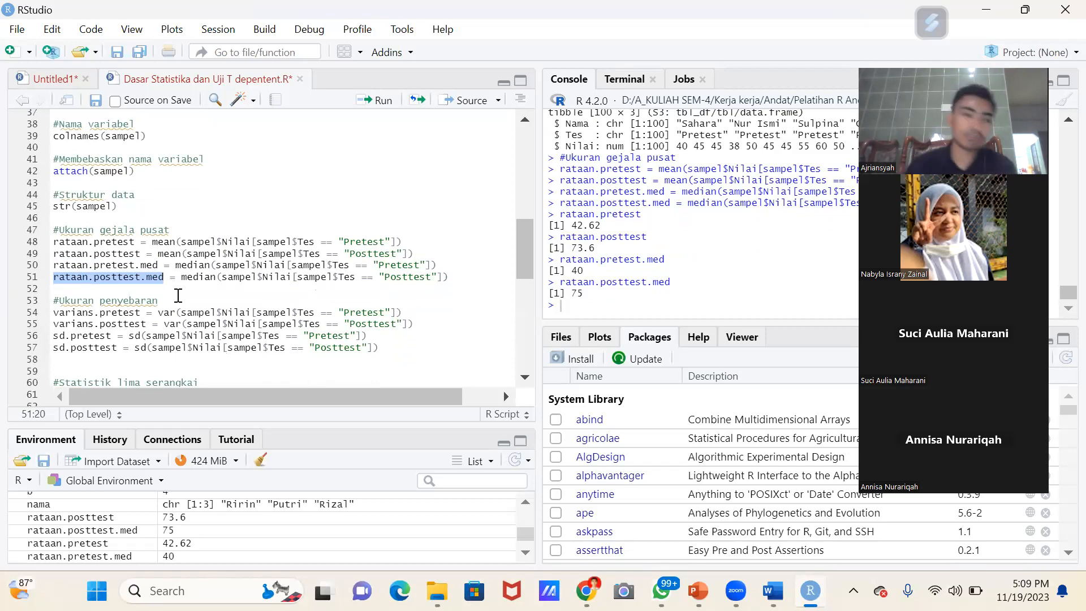
left_click(188, 277)
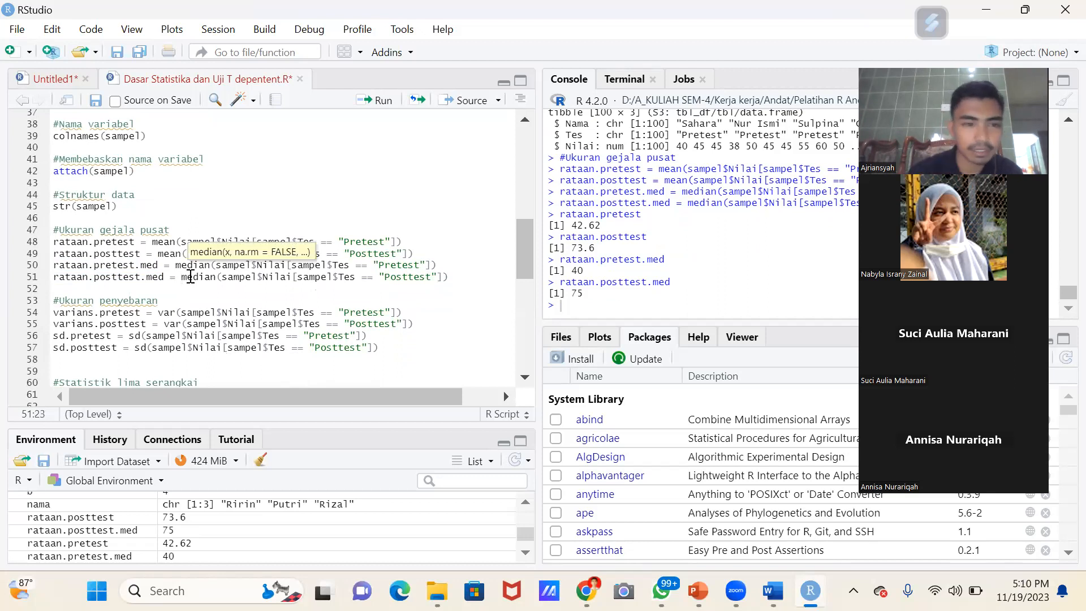
left_click(103, 300)
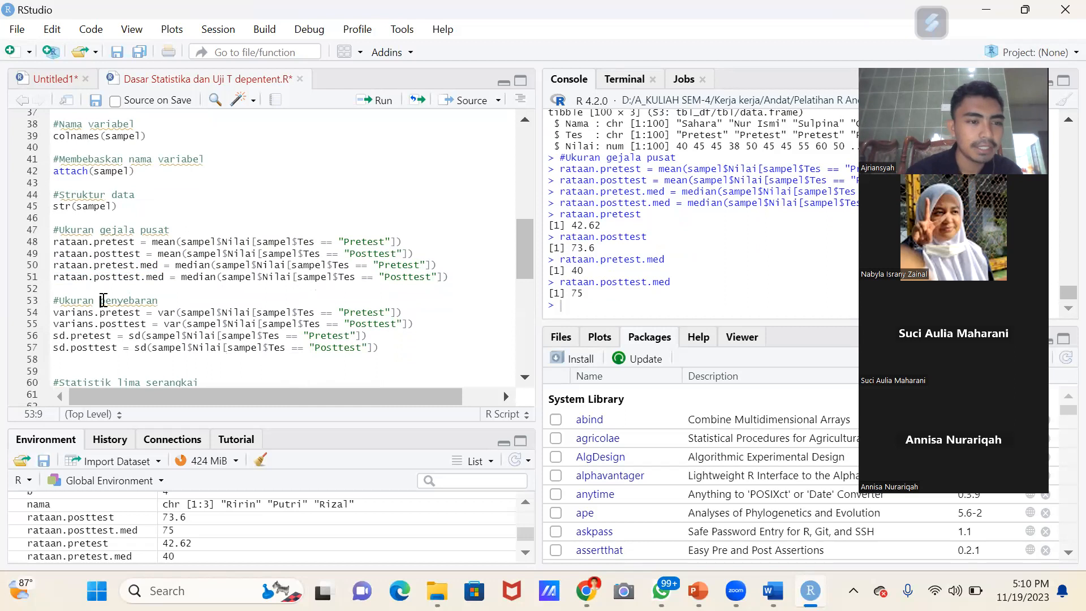
scroll(91, 283, "down", 2)
left_click(59, 262)
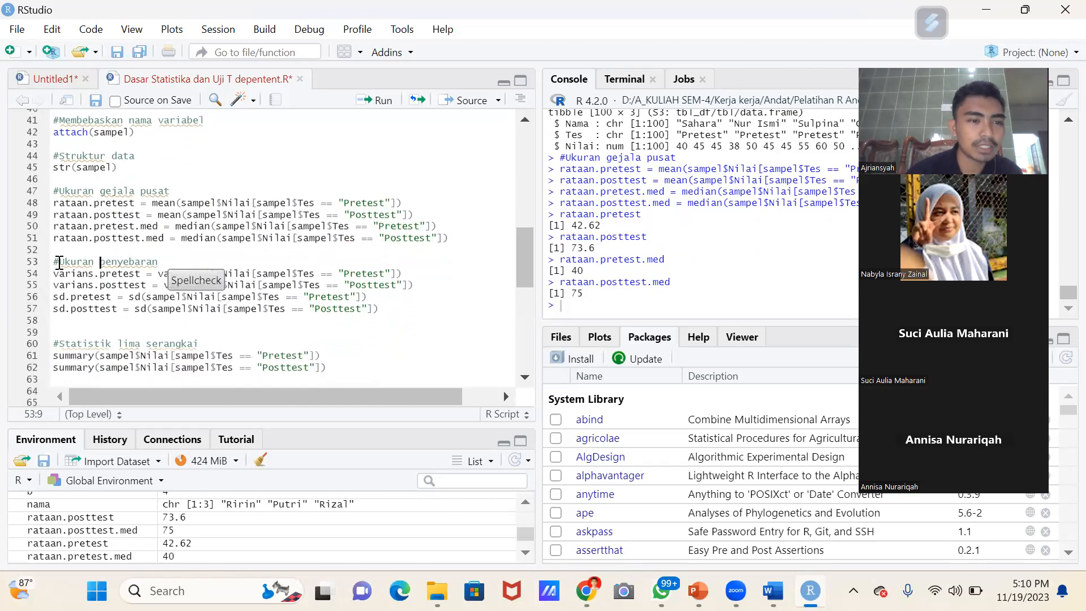
left_click(121, 258)
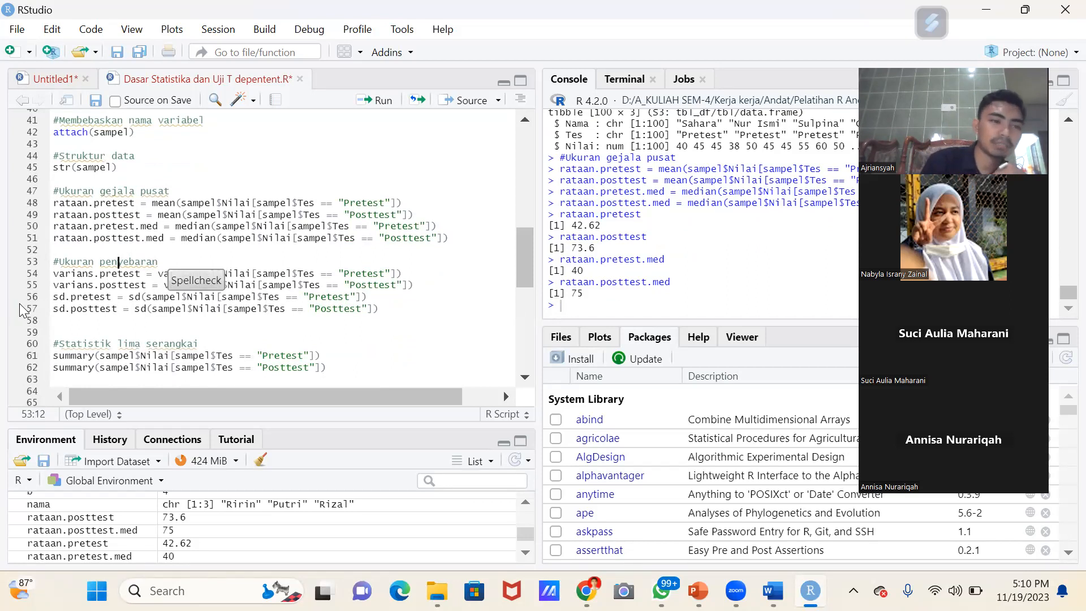
left_click(60, 297)
double_click(60, 297)
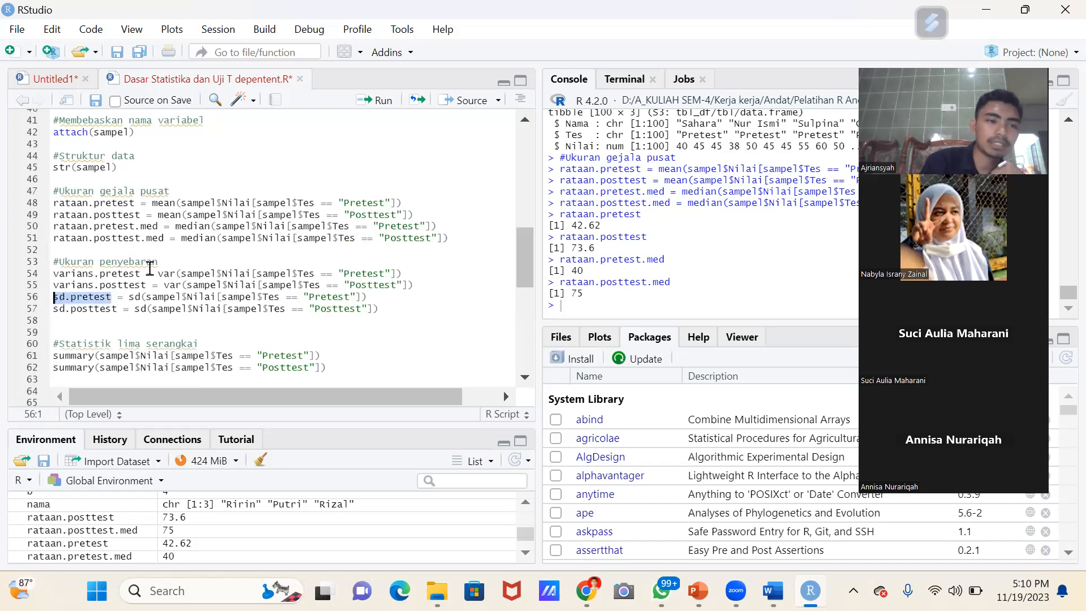
- Run the varians.pretest and varians.posttest lines under Ukuran penyebaran to compute the variance of Nilai for each test
left_click(251, 273)
left_click(420, 274)
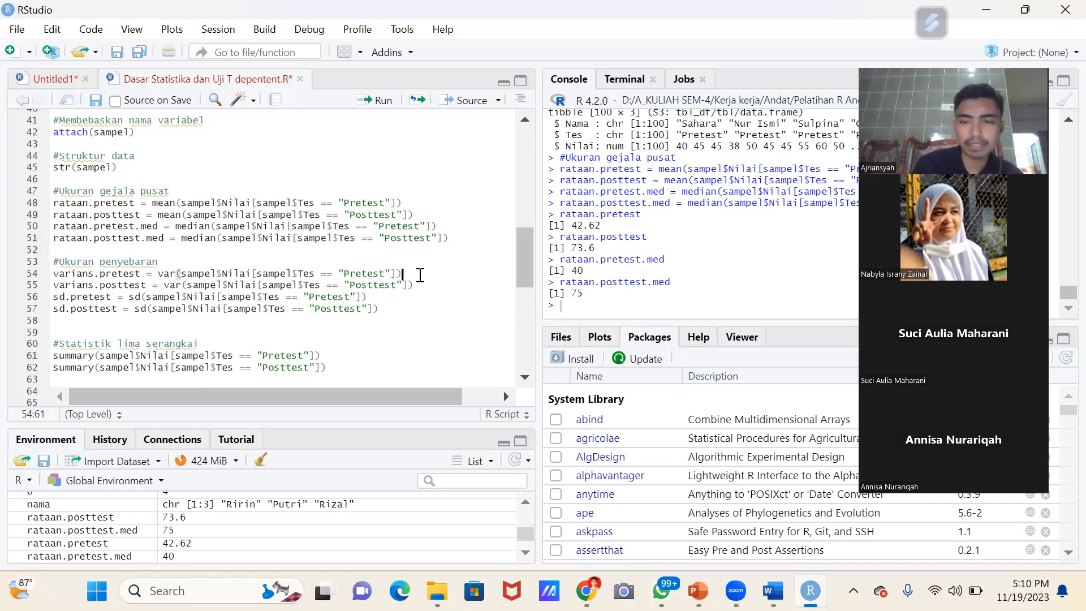
key("ctrl+Return")
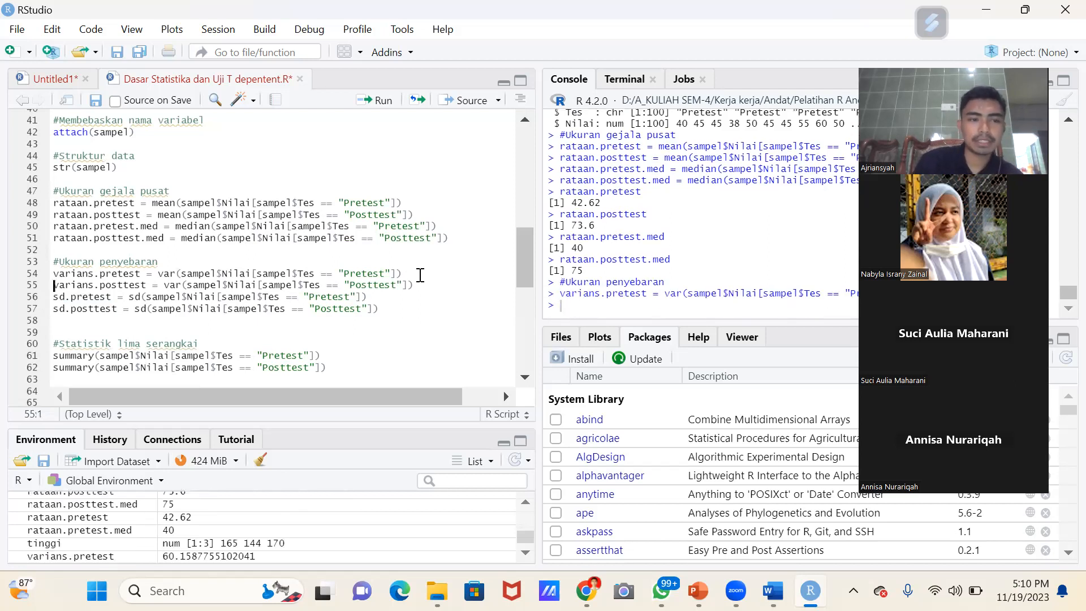
key("ctrl+Return")
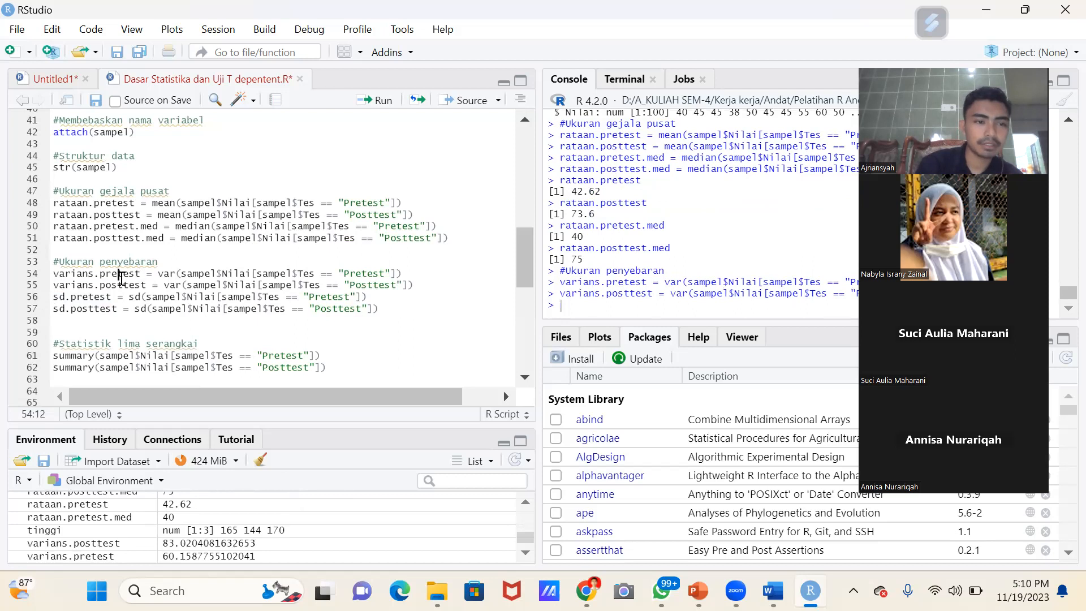
- Print the computed variances by running only the names varians.pretest and varians.posttest from the script
double_click(122, 275)
key("ctrl+Return")
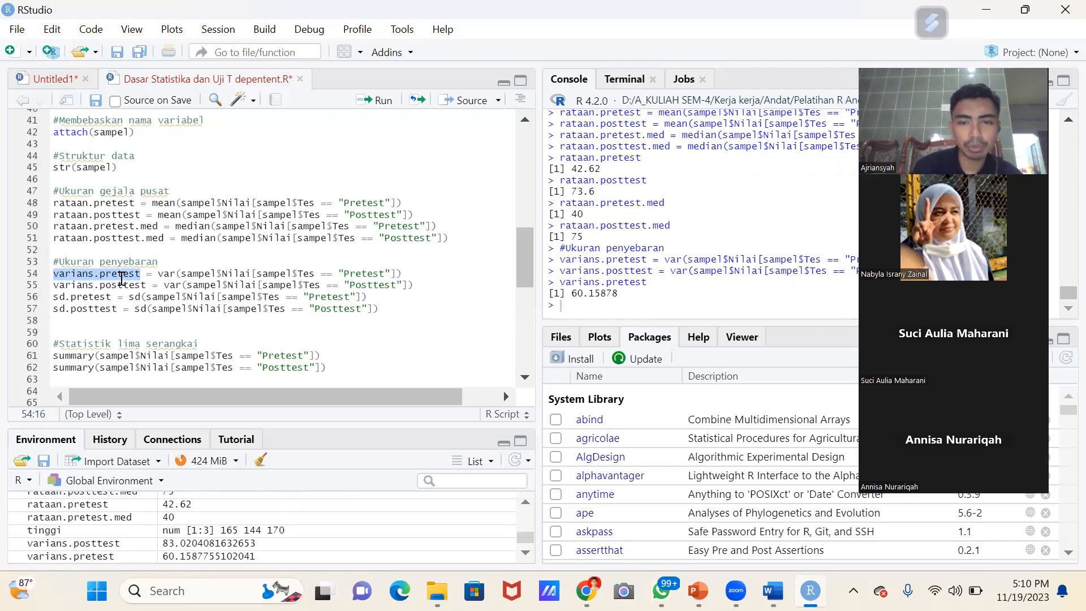
double_click(103, 284)
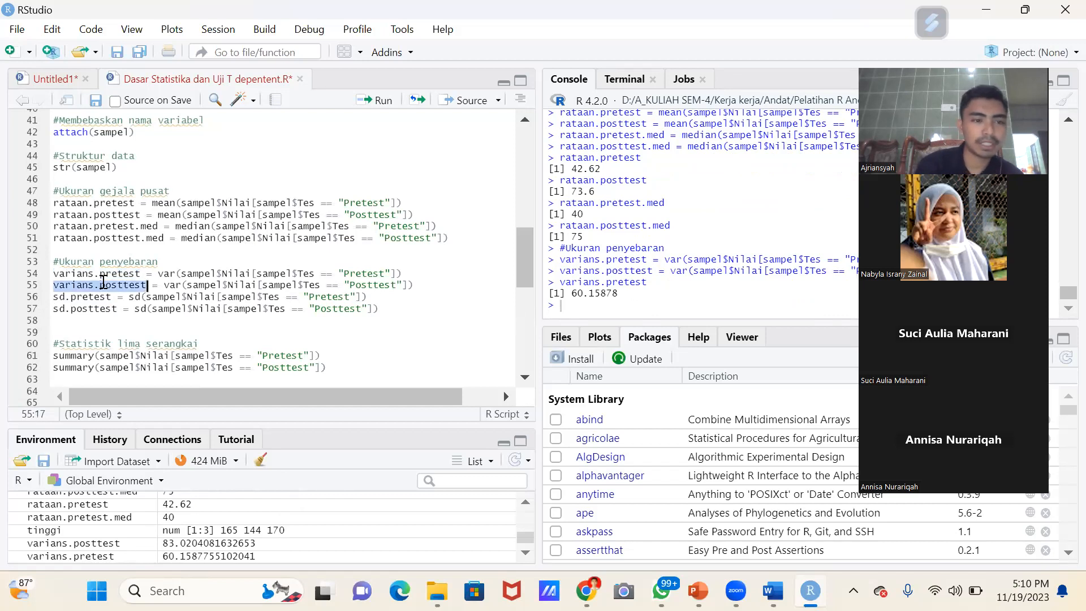
key("ctrl+Return")
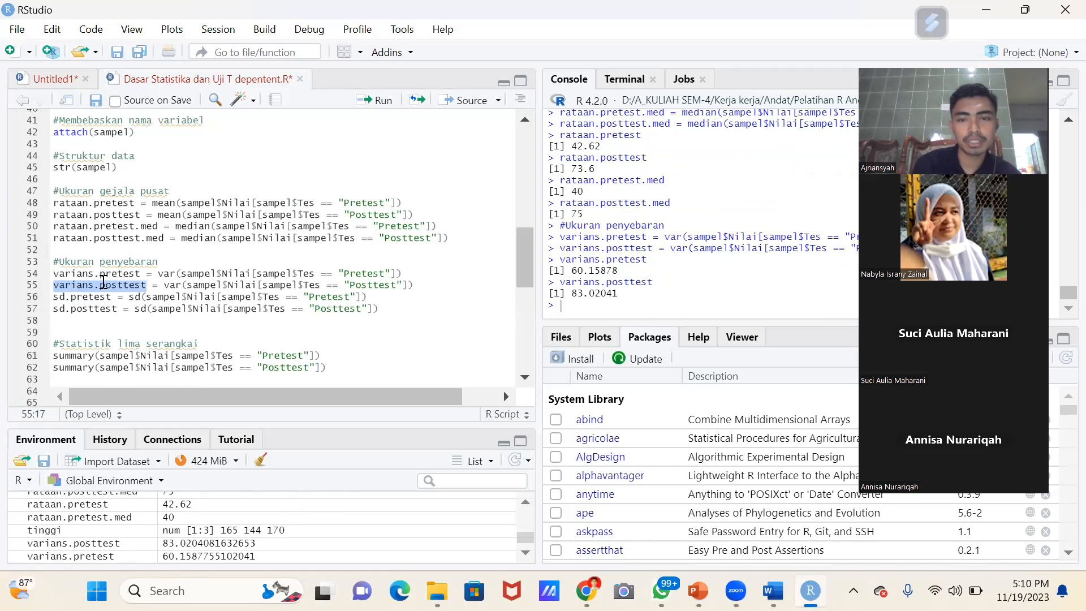
- Run the sd.pretest and sd.posttest lines to compute the standard deviation of Nilai for Pretest and Posttest
left_click(122, 297)
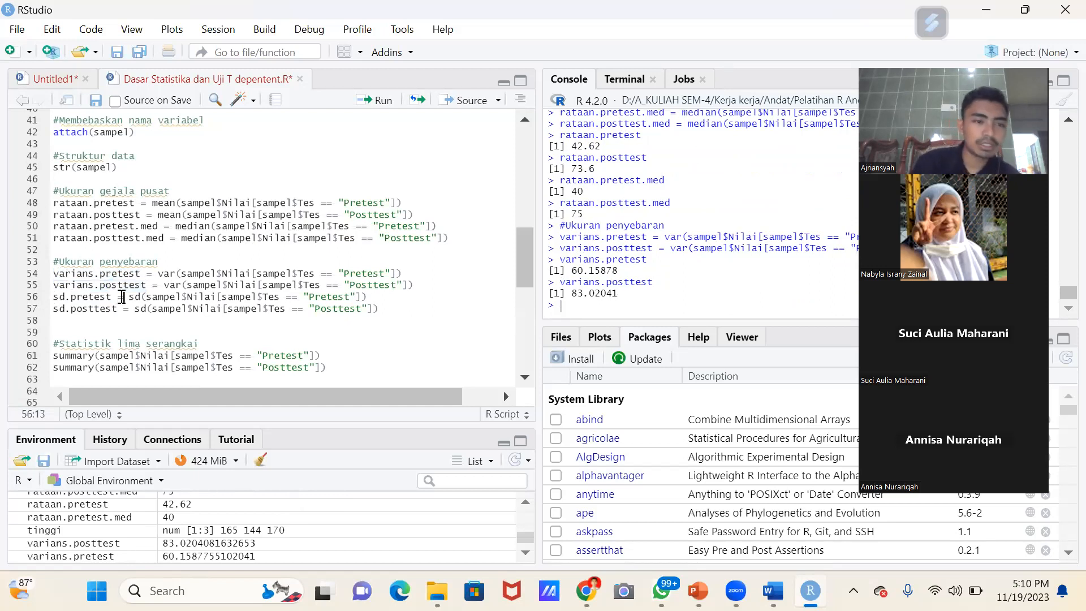
key("ctrl+Return")
key("ctrl+Return")
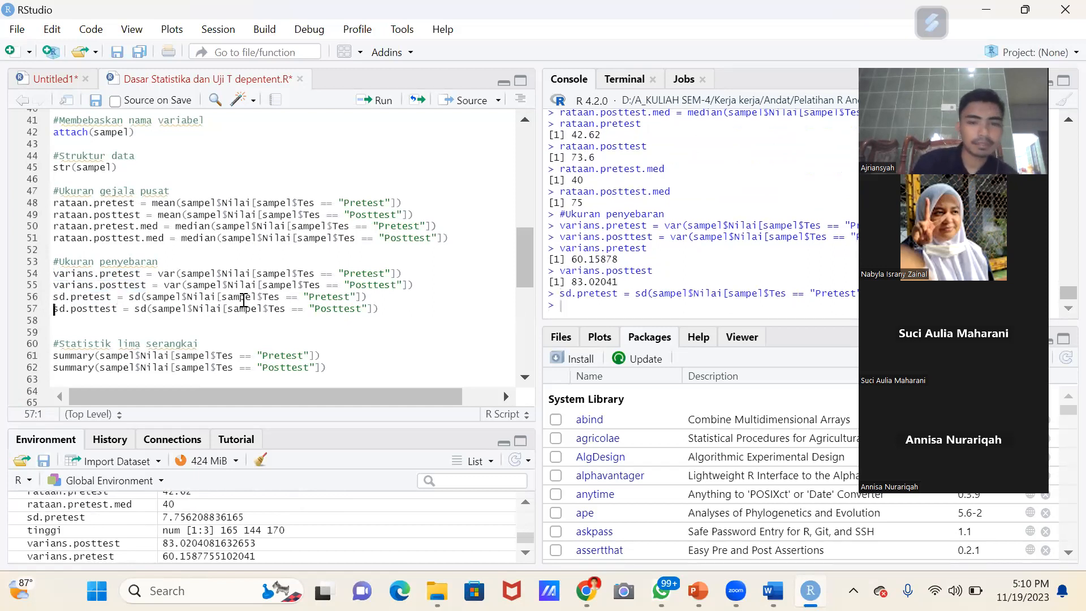
- Print the computed standard deviations by running only the names sd.pretest and sd.posttest from the script
double_click(93, 297)
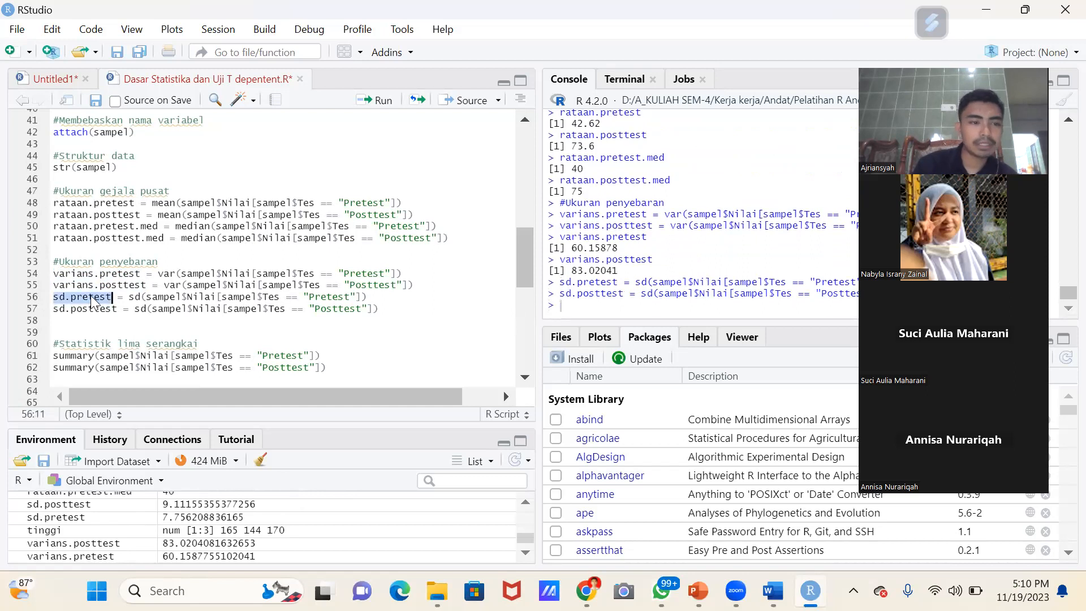
key("ctrl+Return")
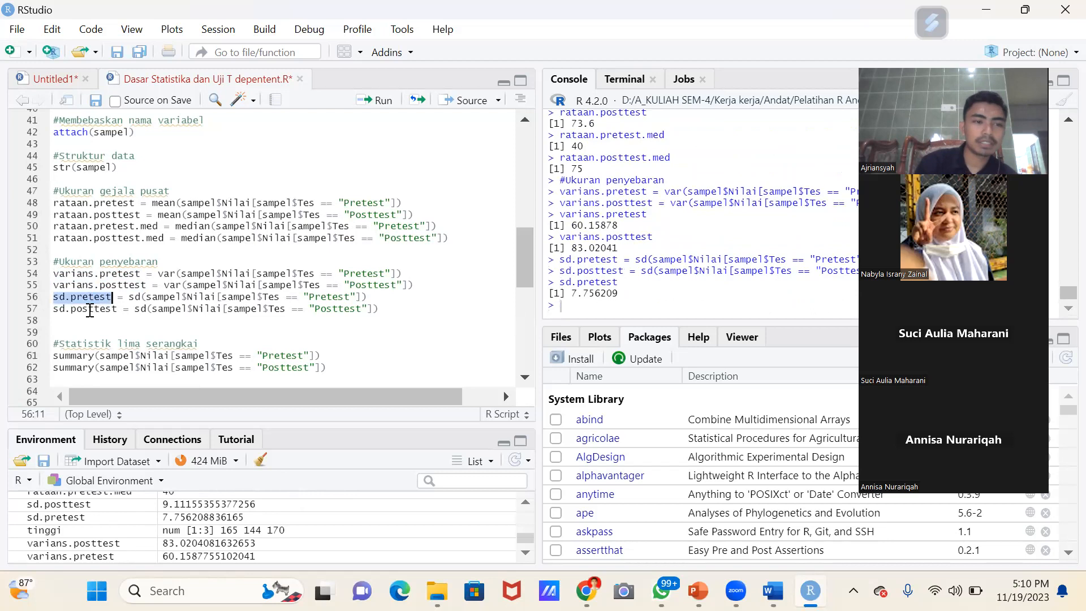
double_click(90, 309)
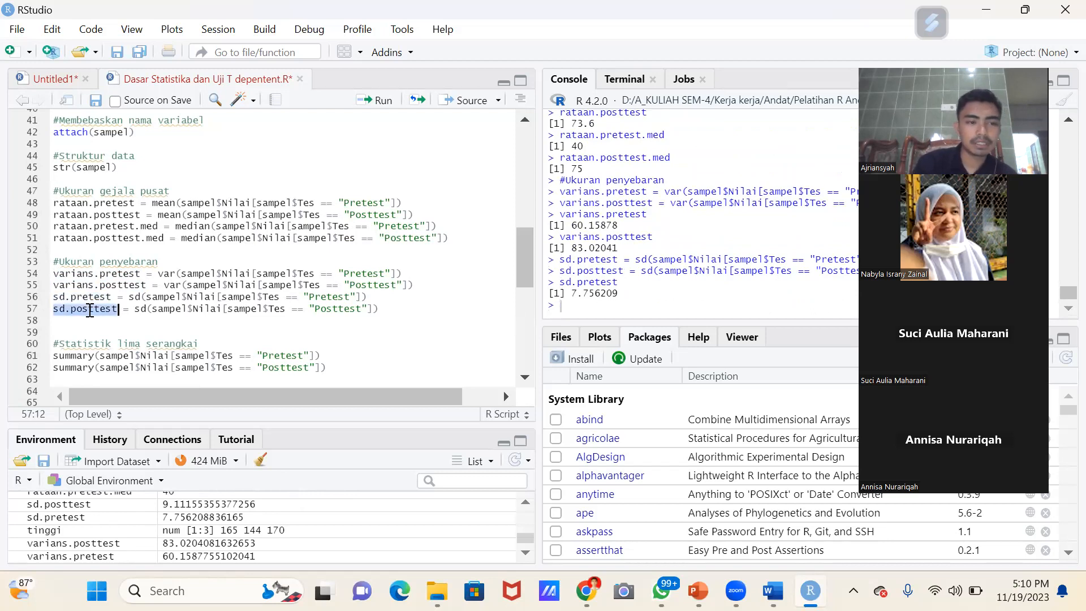
key("ctrl+Return")
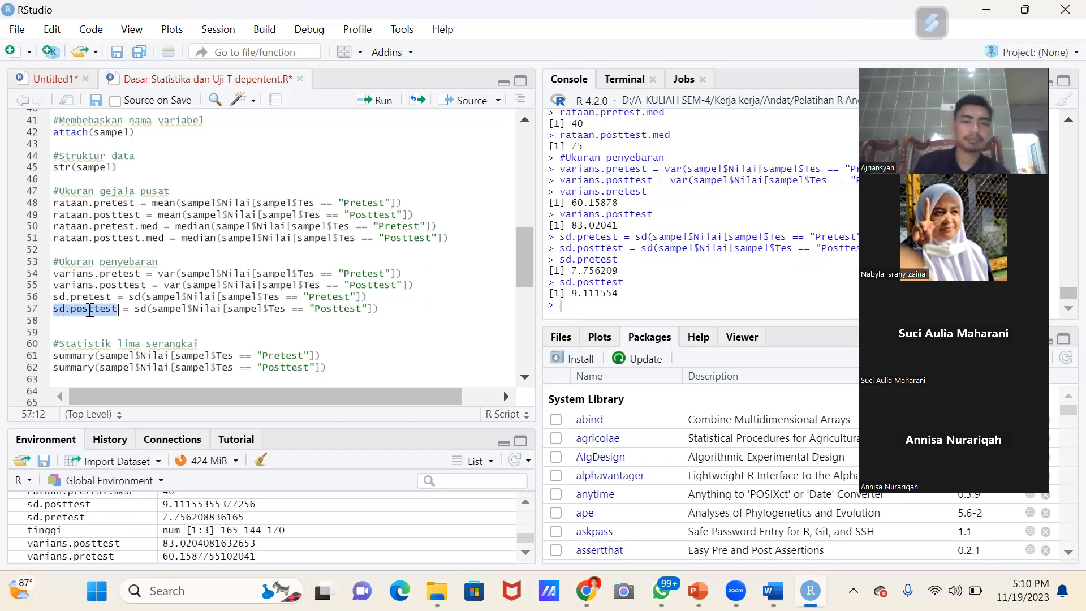
left_click(167, 323)
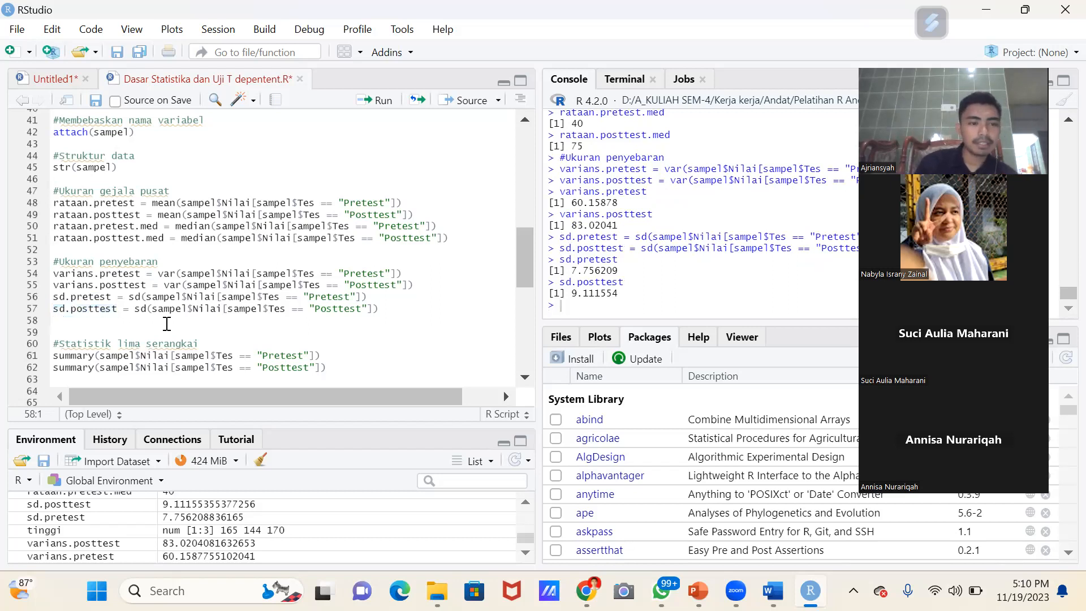
left_click(74, 263)
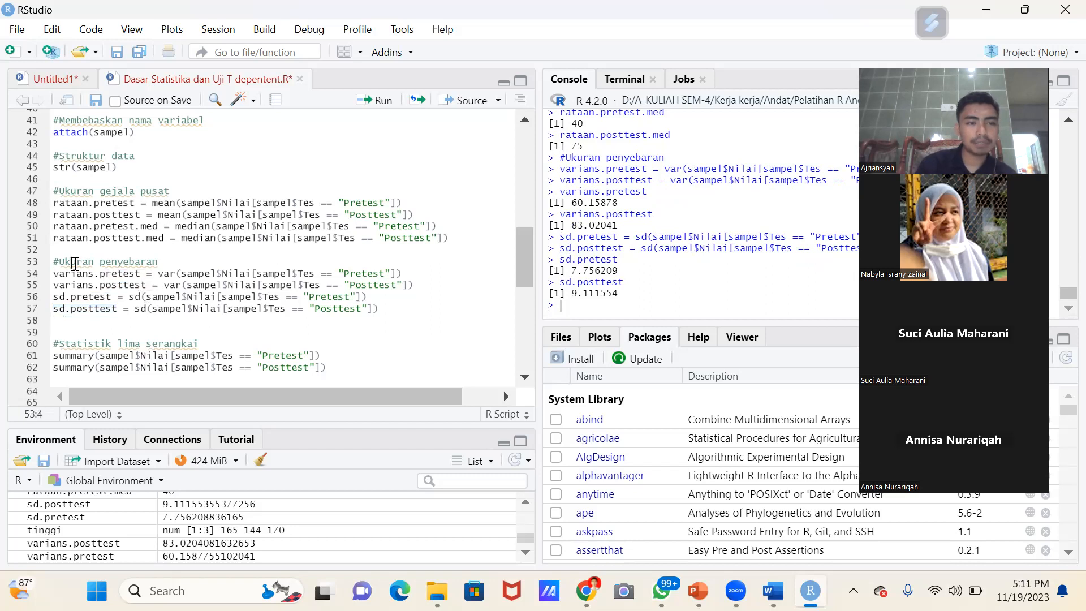
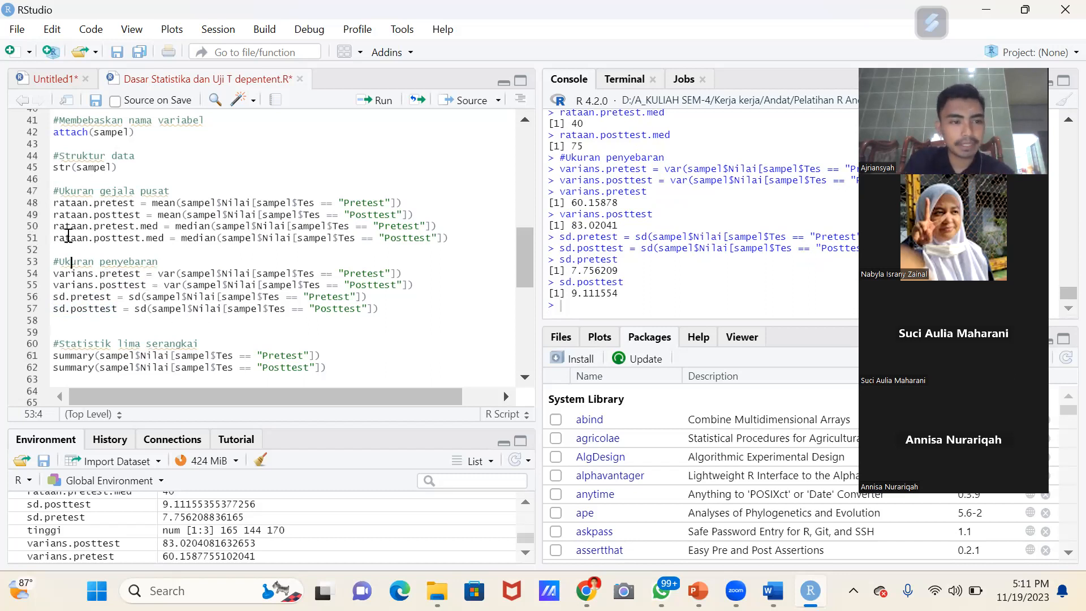
- Run the Statistik lima serangkai comment and the summary line for the Pretest values of Nilai
scroll(69, 235, "down", 3)
scroll(69, 235, "down", 3)
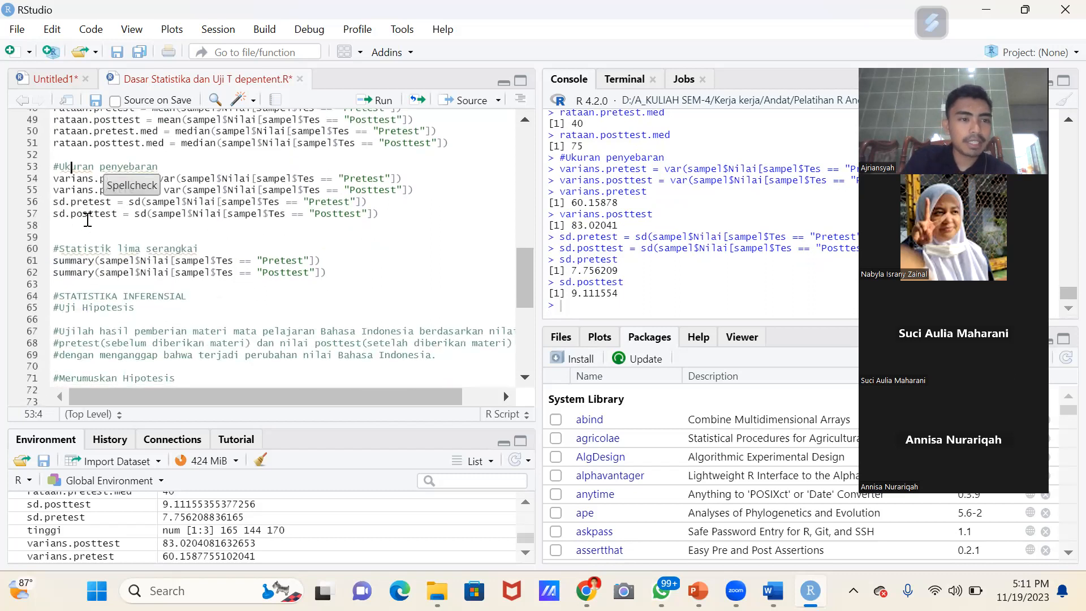
left_click(83, 245)
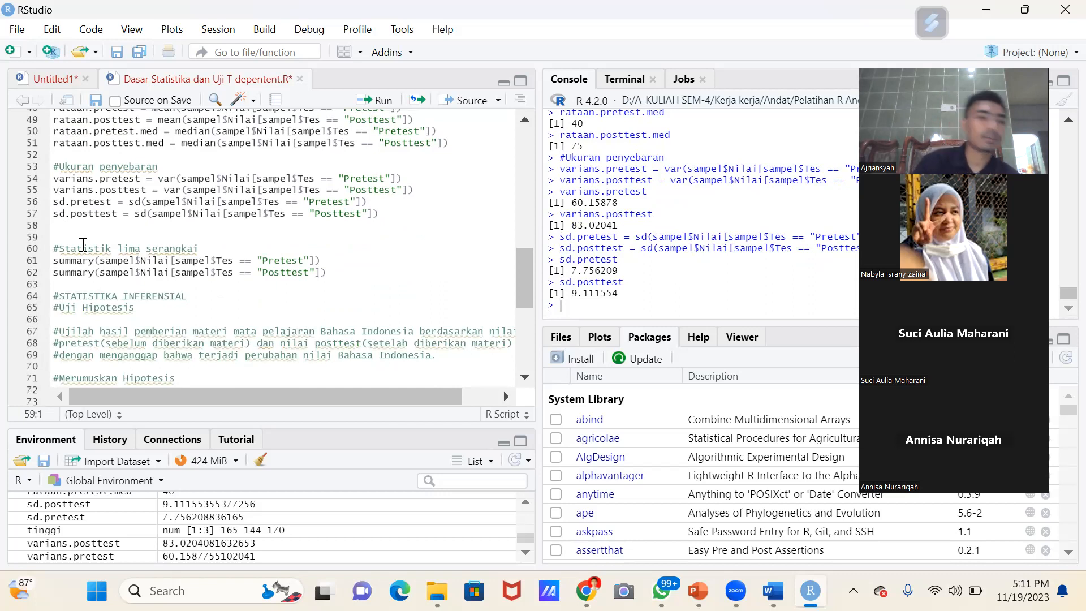
key("Down")
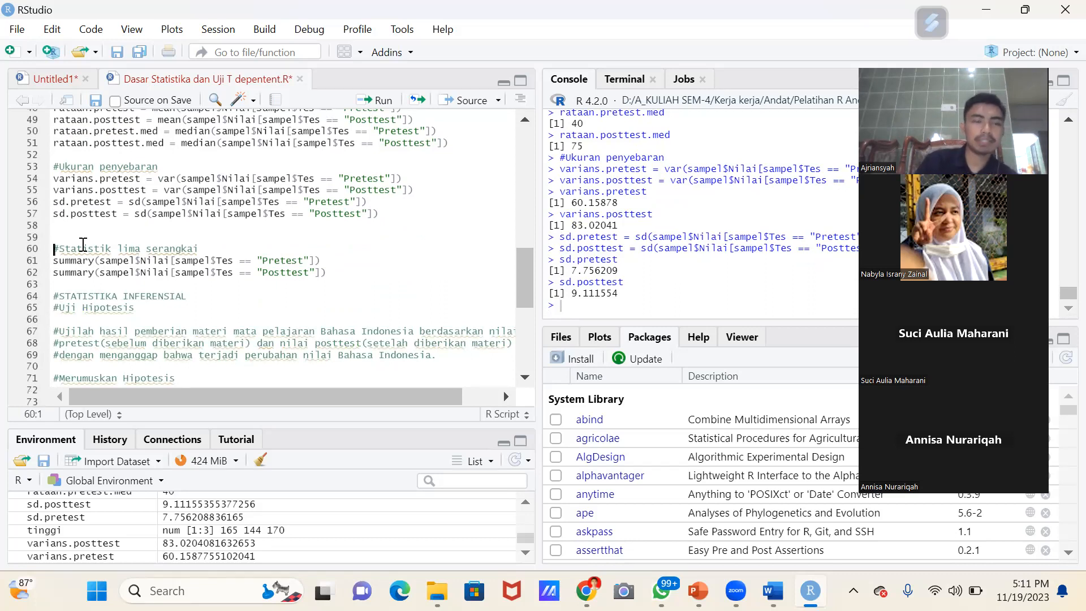
key("ctrl+Return")
key("ctrl+Return")
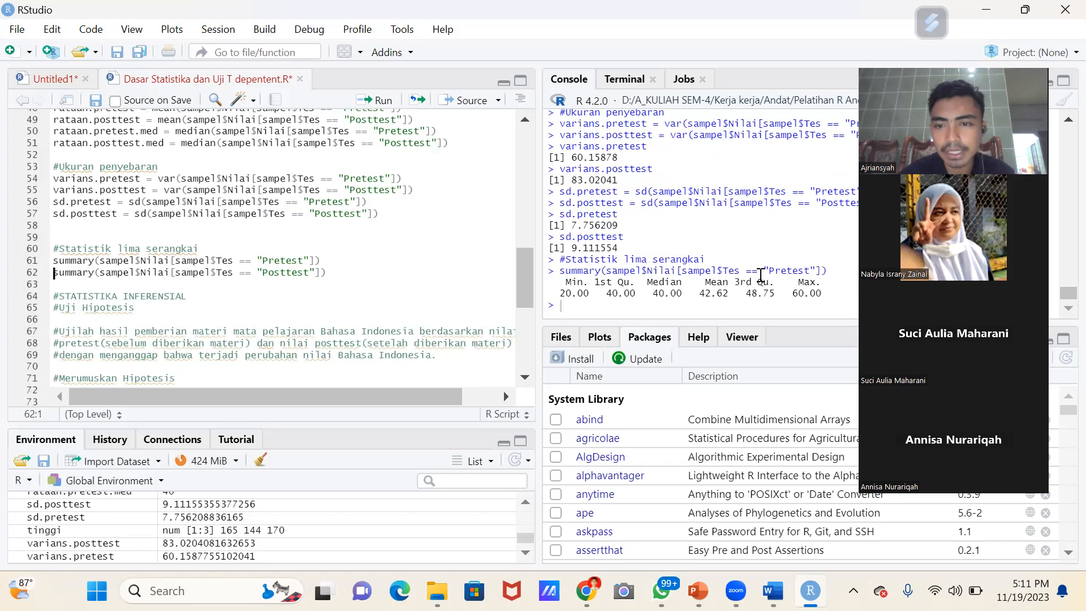
- Examine the Pretest summary in the console, going through the minimum, first quartile, median, mean, third quartile and maximum
left_click_drag(770, 273, 804, 272)
left_click(804, 272)
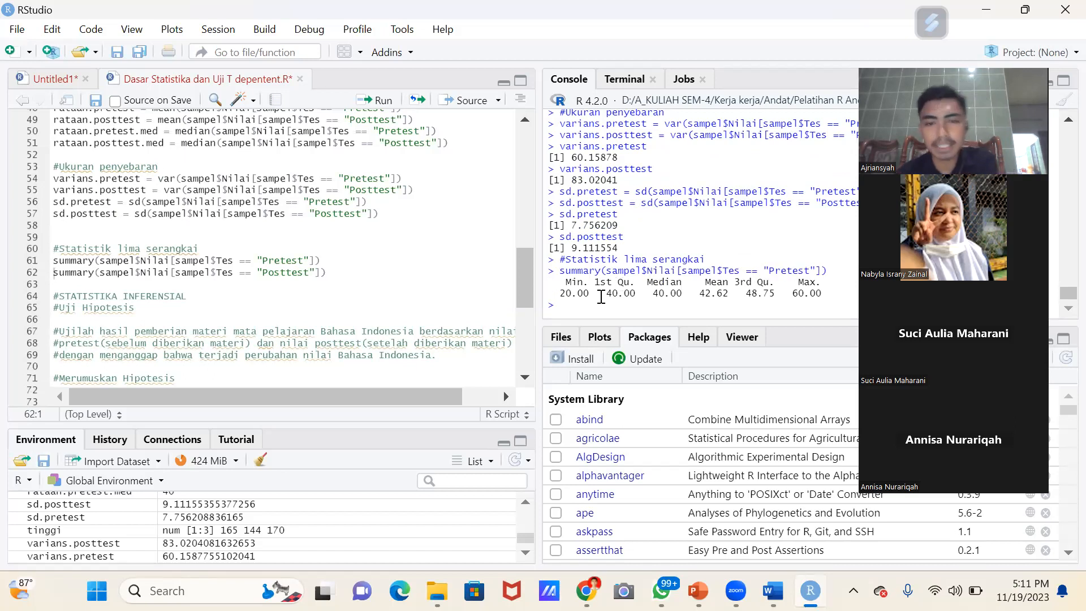
left_click_drag(560, 294, 588, 294)
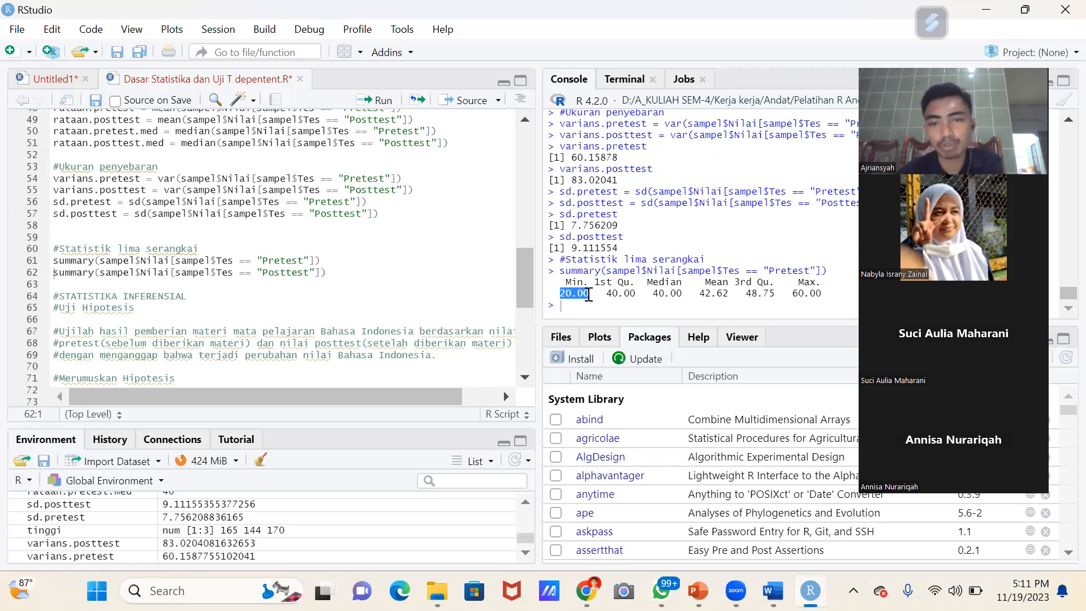
left_click_drag(606, 293, 632, 293)
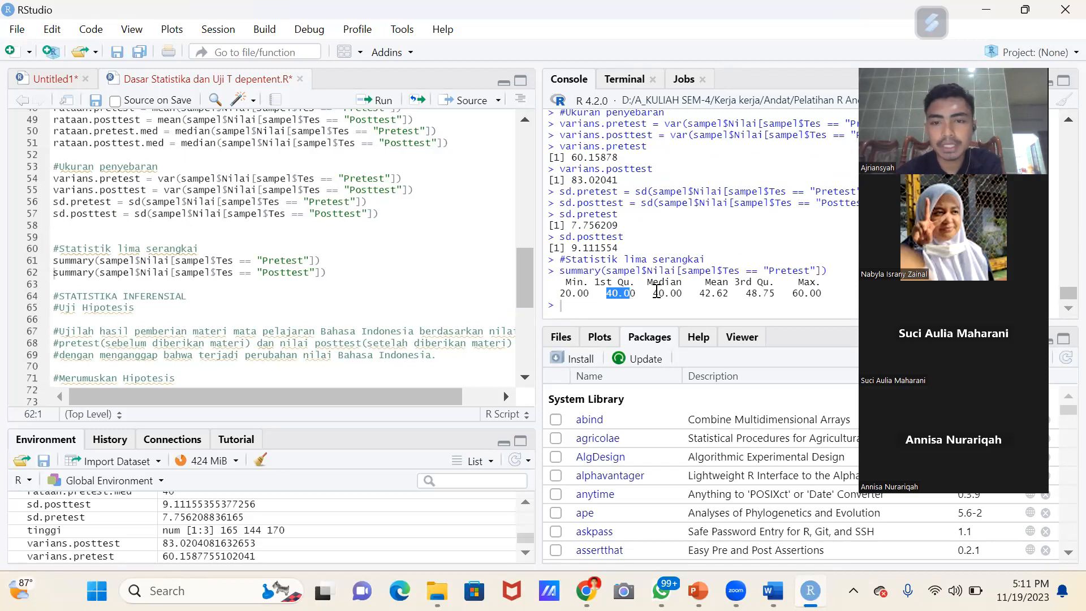
left_click(654, 291)
left_click_drag(699, 293, 732, 293)
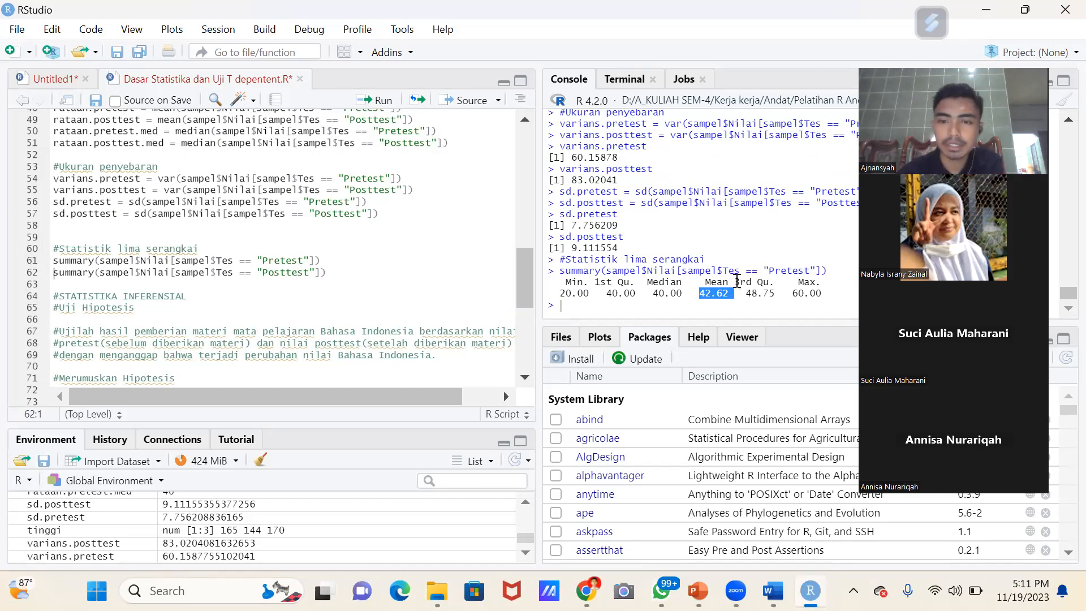
left_click(751, 279)
left_click_drag(750, 278, 770, 279)
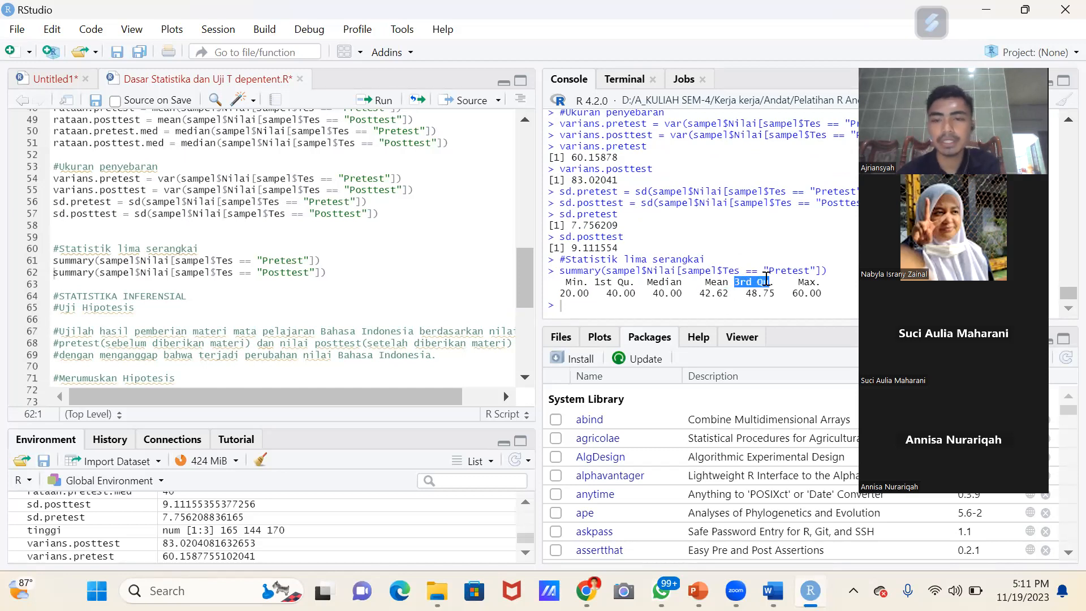
left_click_drag(749, 293, 776, 293)
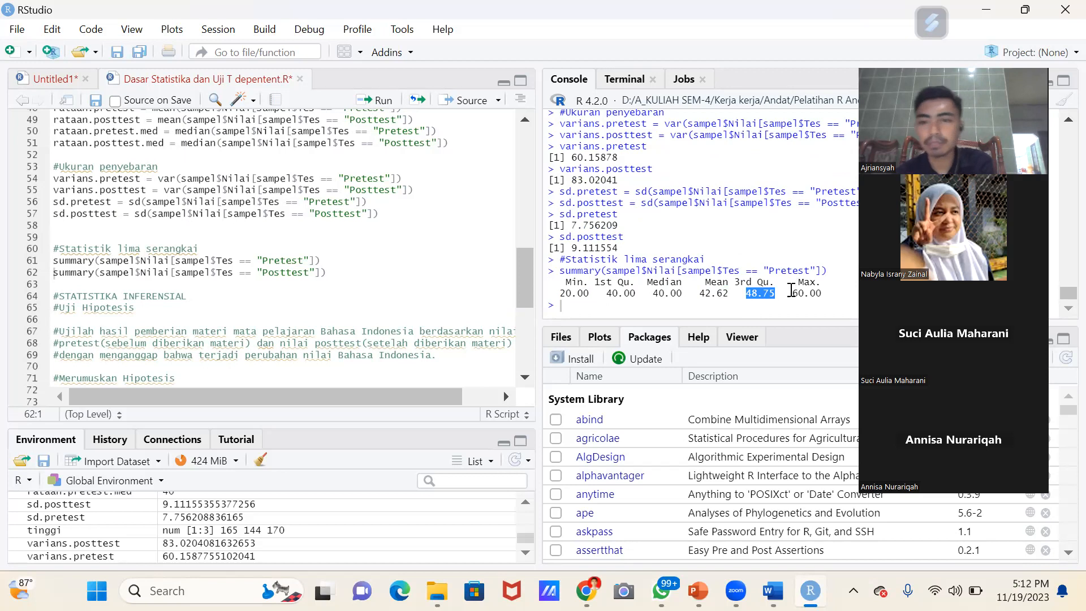
left_click_drag(792, 293, 811, 292)
left_click(812, 292)
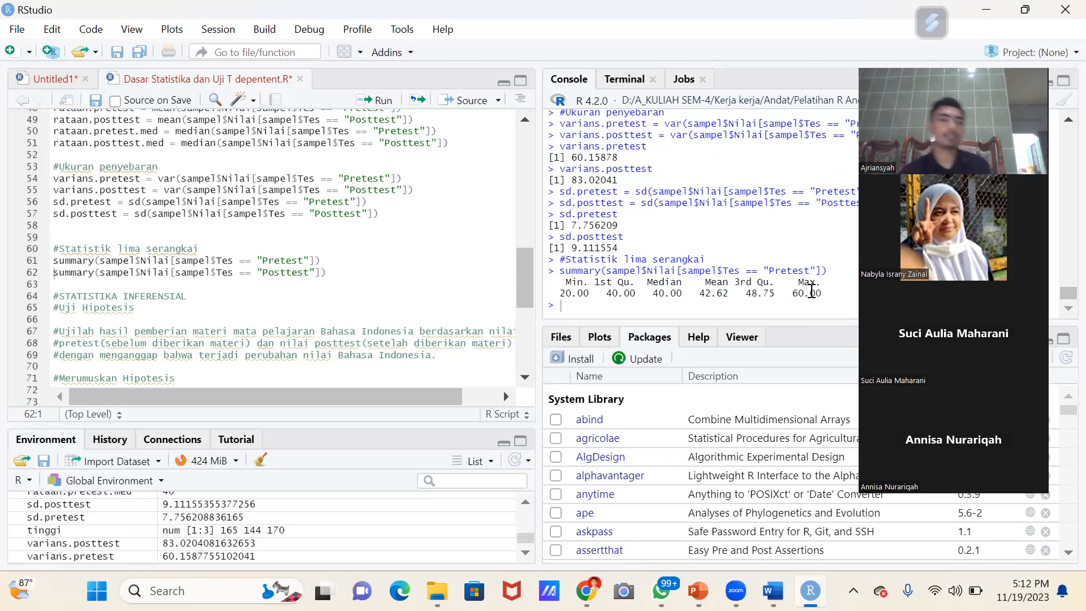
- Run the summary line for the Posttest values of Nilai and examine its output, including the mean
key("ctrl+Return")
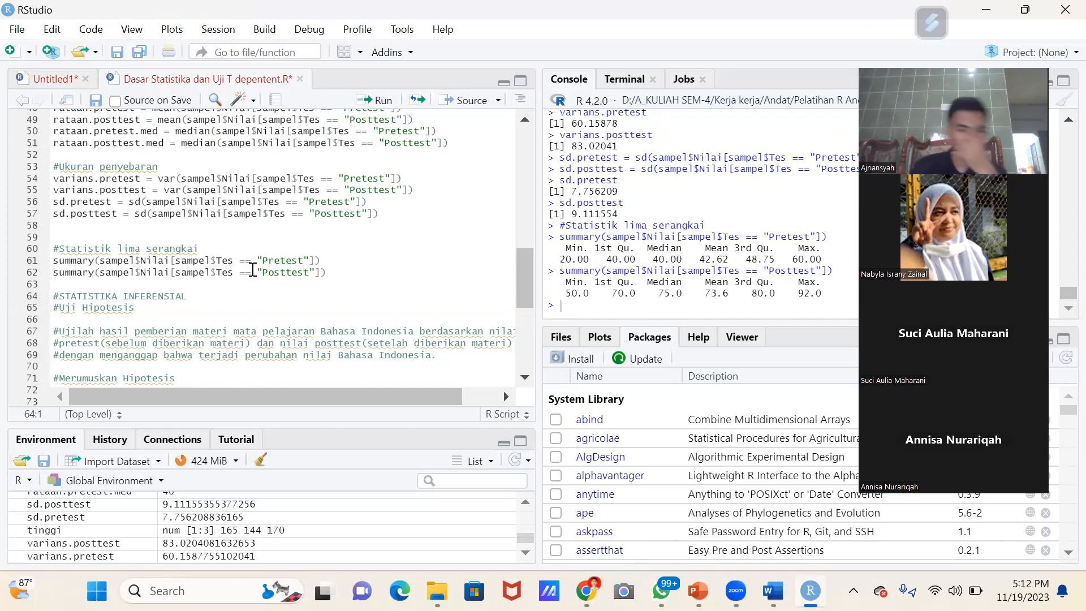
scroll(252, 253, "down", 1)
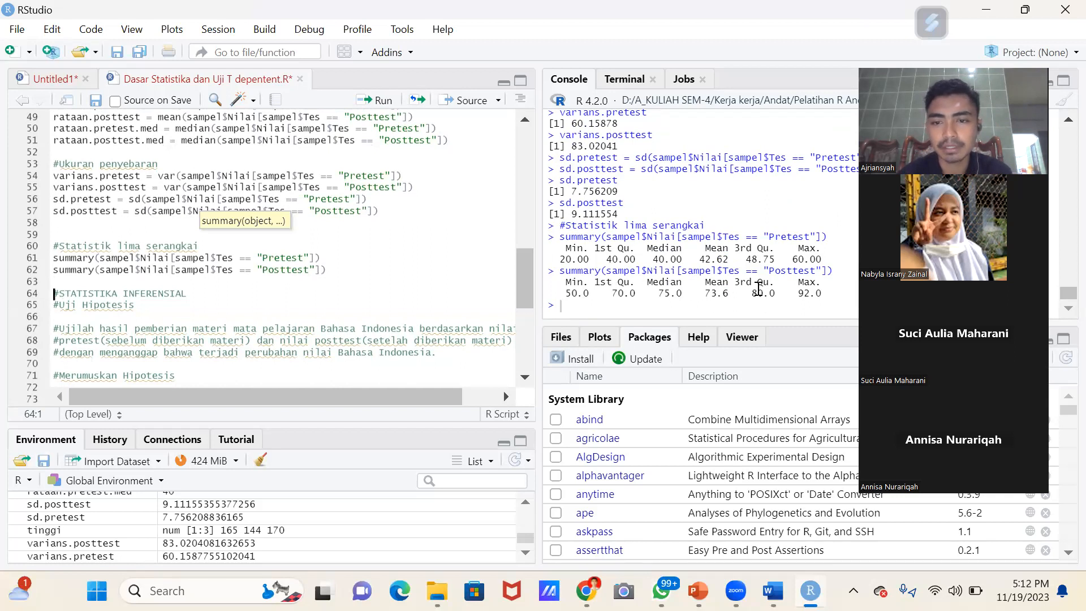
left_click_drag(559, 282, 820, 294)
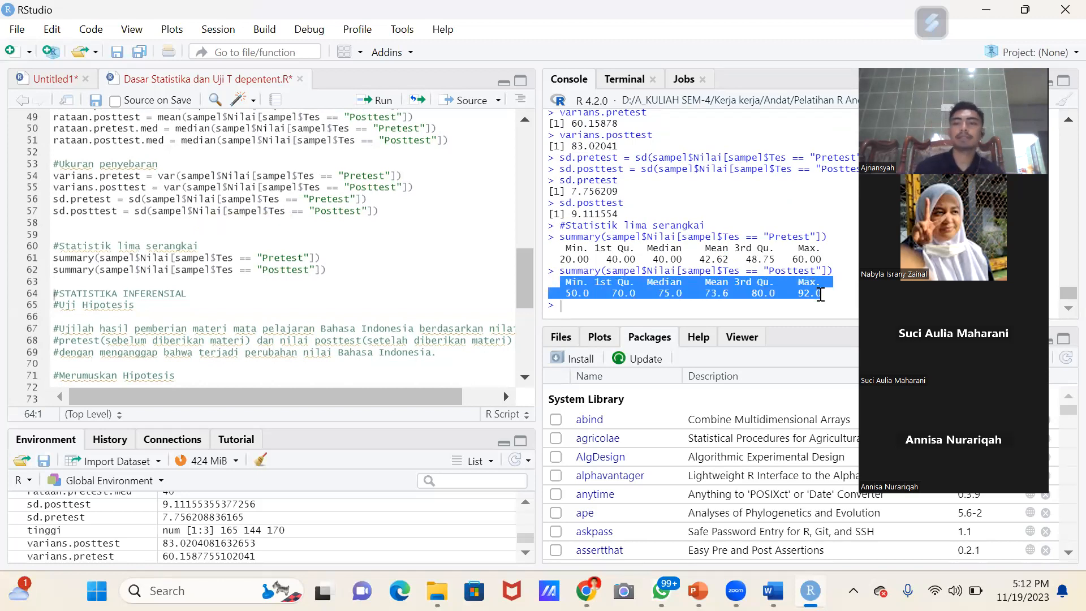
left_click(697, 289)
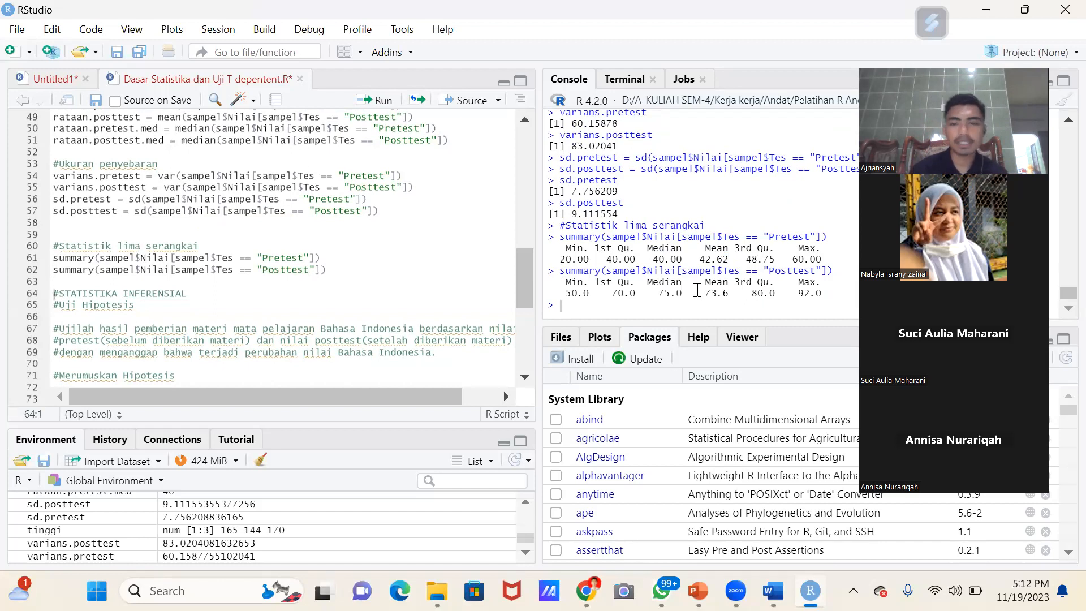
mouse_move(705, 282)
left_mouse_down()
mouse_move(726, 293)
mouse_move(720, 286)
left_mouse_up()
left_click(727, 293)
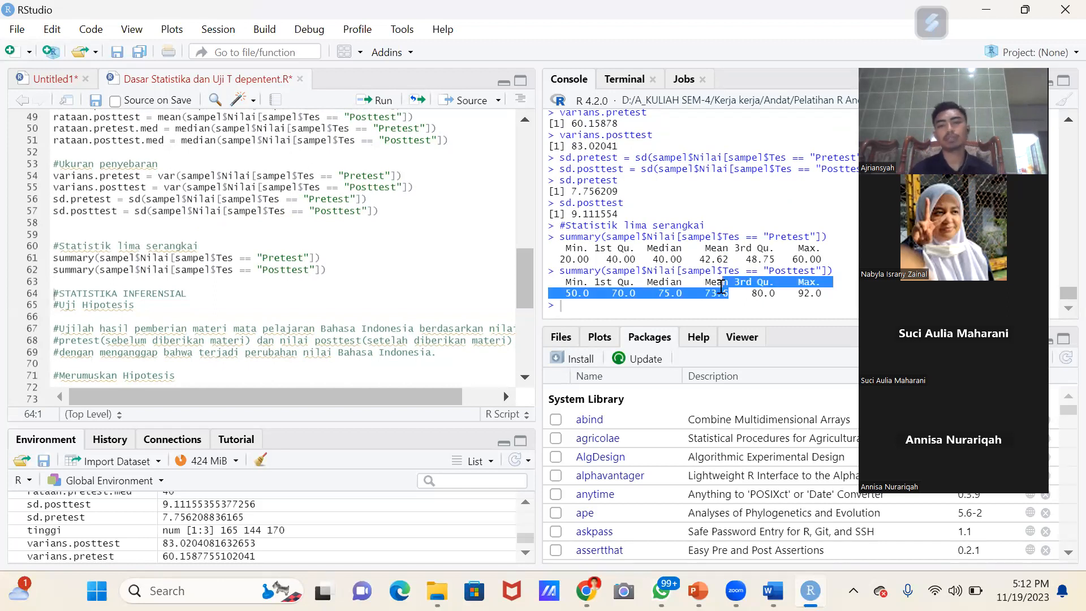
left_click(719, 285)
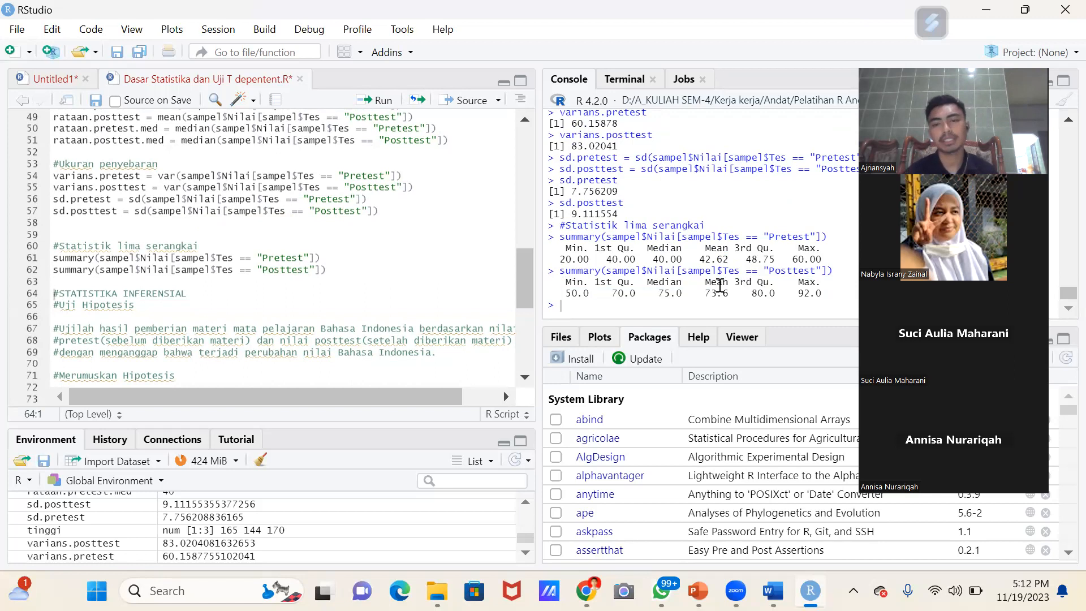
- Look over the script's STATISTIKA INFERENSIAL section and return to the descriptive statistics sections above it
left_click(103, 274)
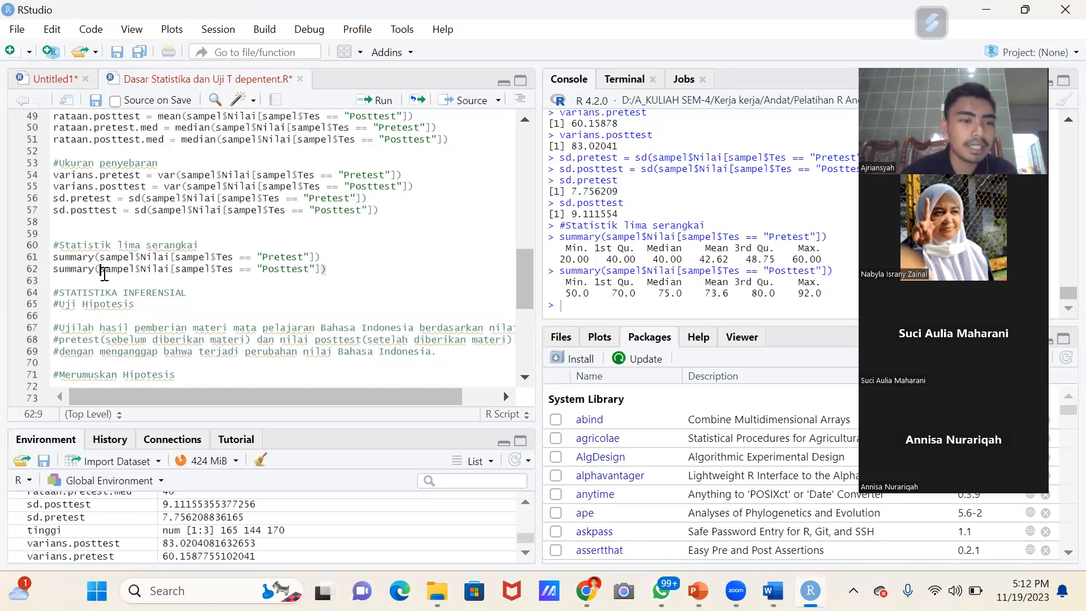
scroll(105, 274, "down", 2)
left_click(189, 211)
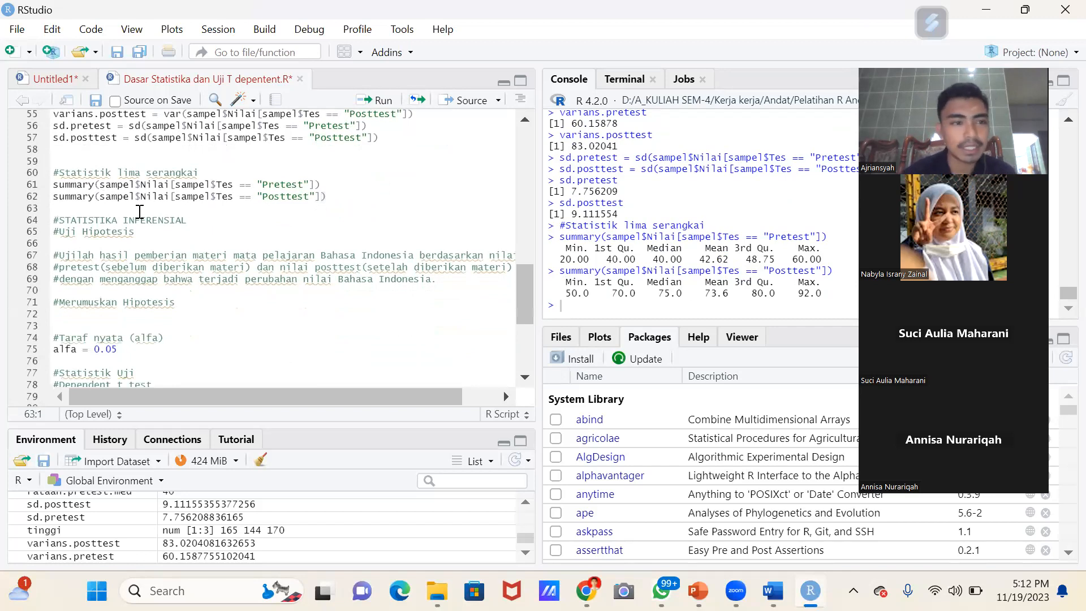
scroll(140, 211, "up", 7)
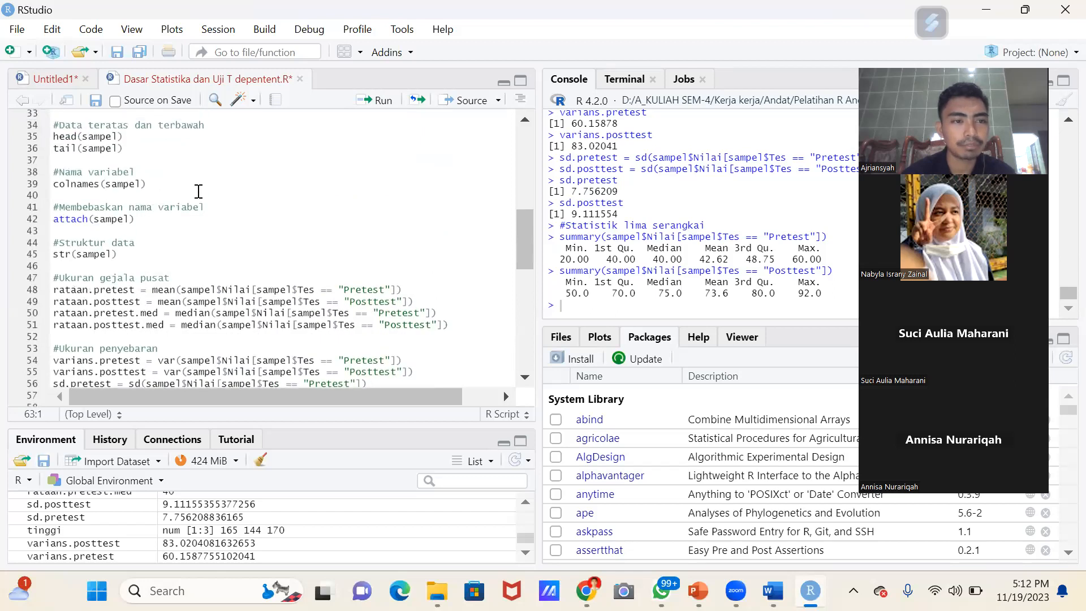
- Add the line boxplot(sampel$Nilai) below the two summary lines in the script and run it
scroll(198, 191, "down", 4)
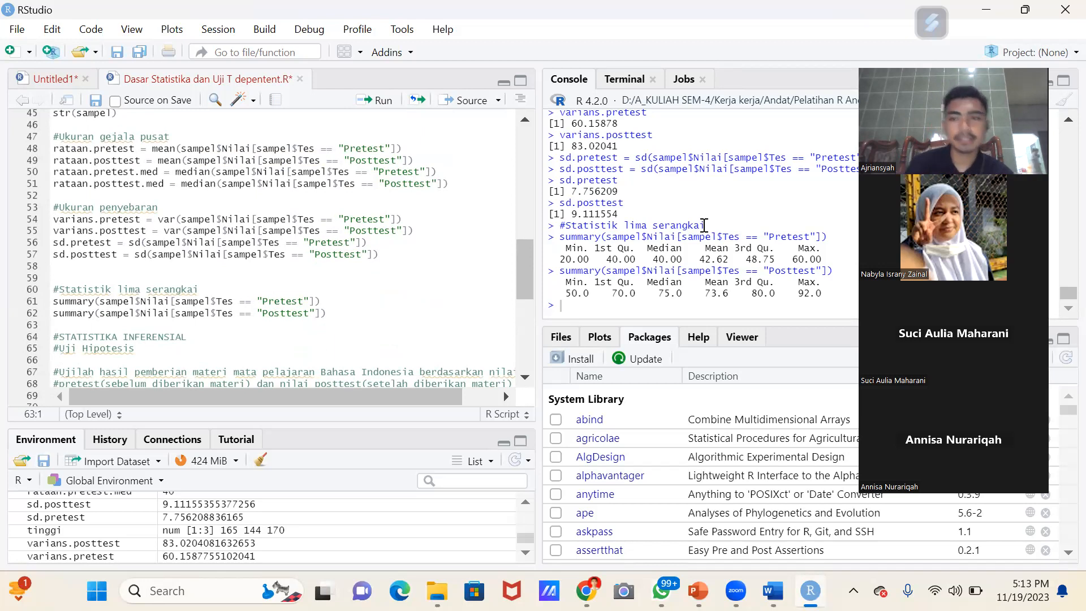
key("Return")
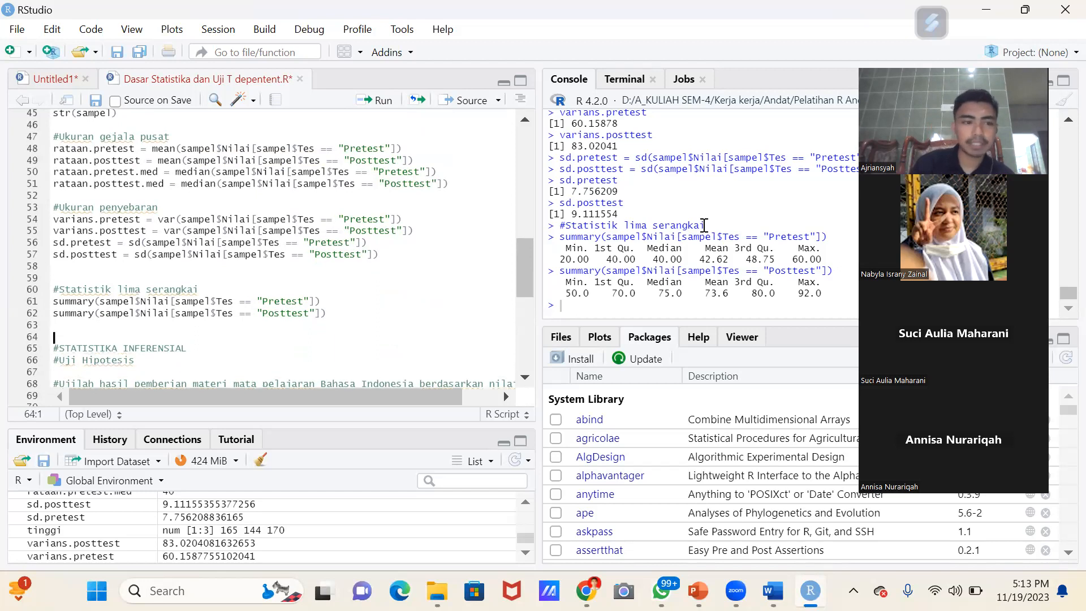
key("Return")
key("Up")
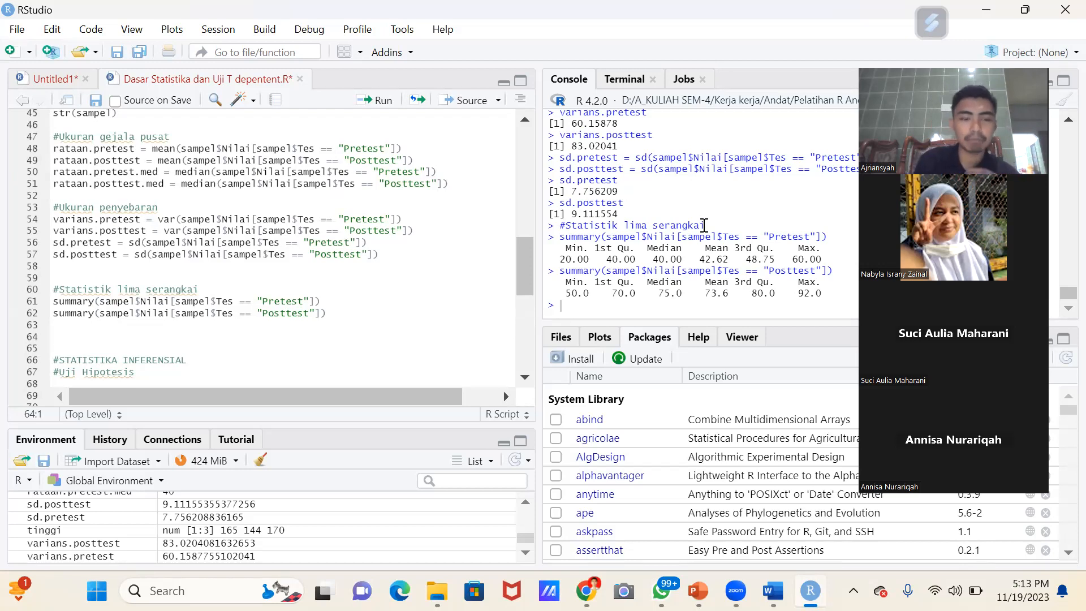
type("boxp")
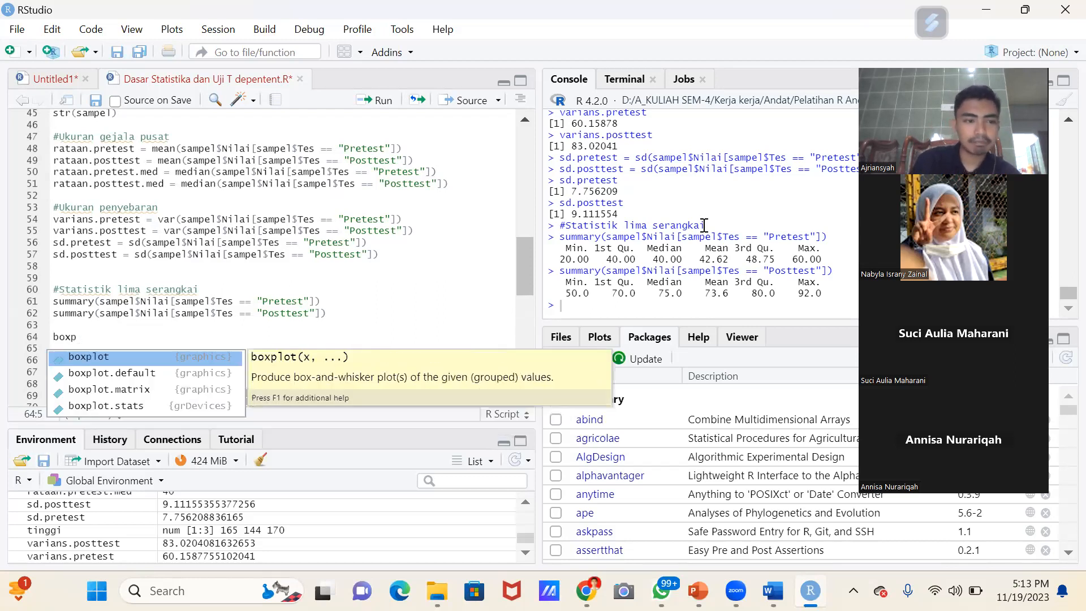
key("Tab")
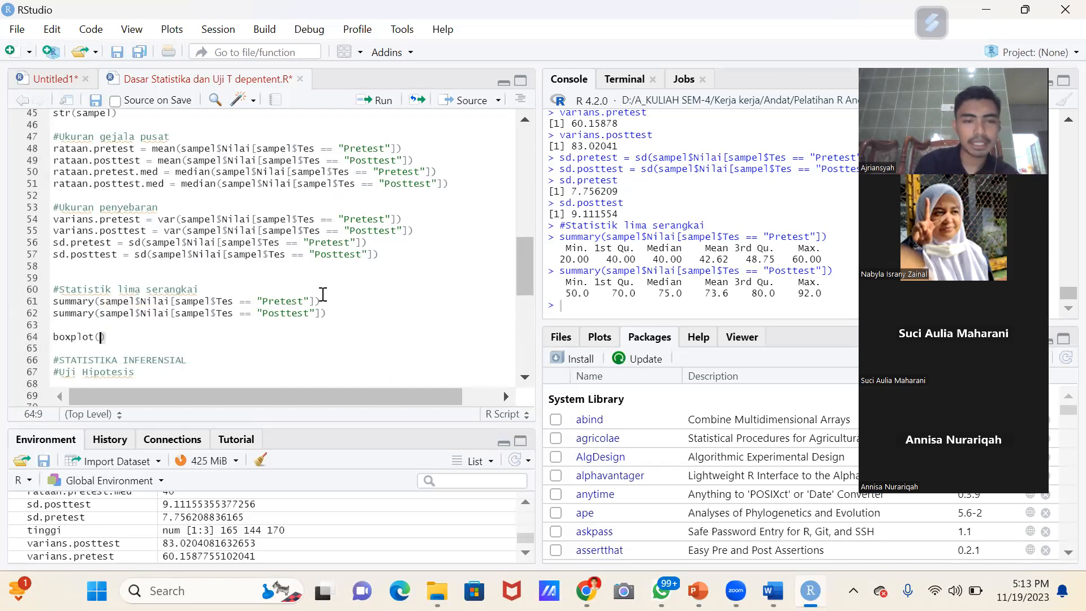
type("sampe")
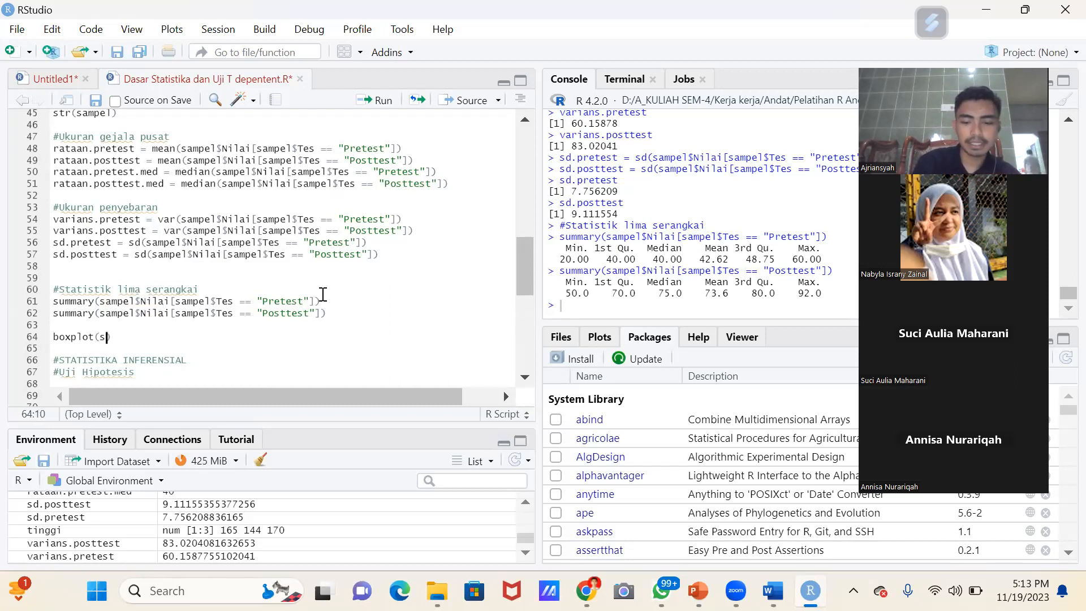
type("l$")
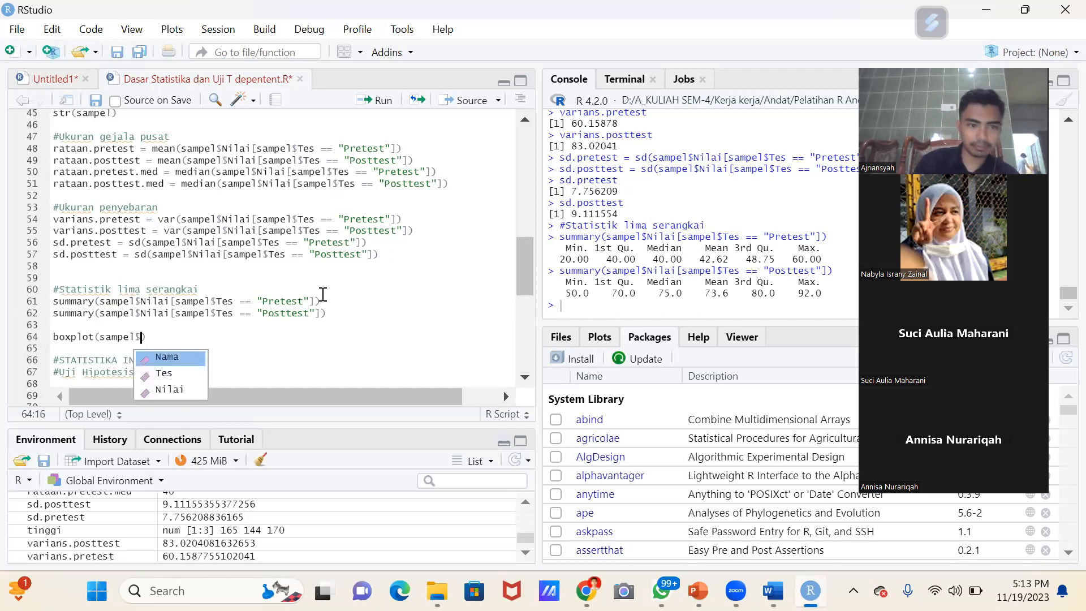
key("Down")
key("Down")
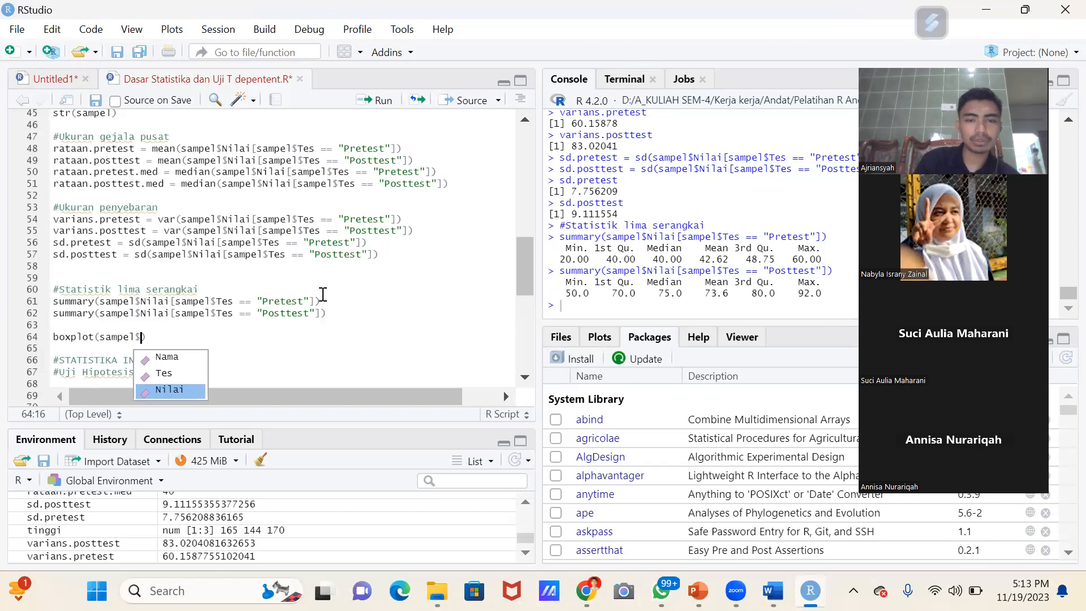
key("Return")
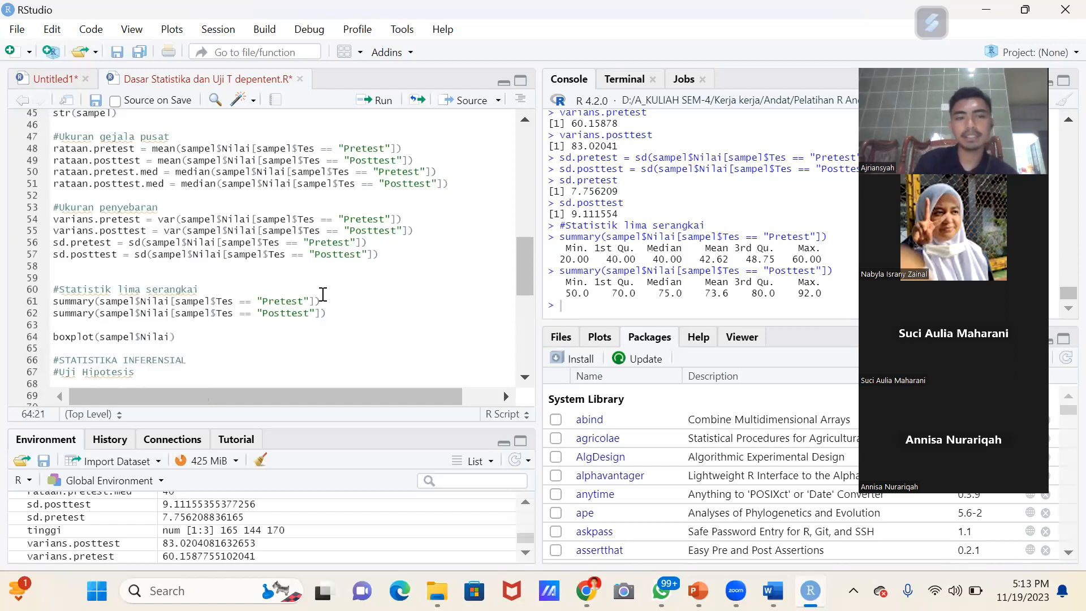
type(")")
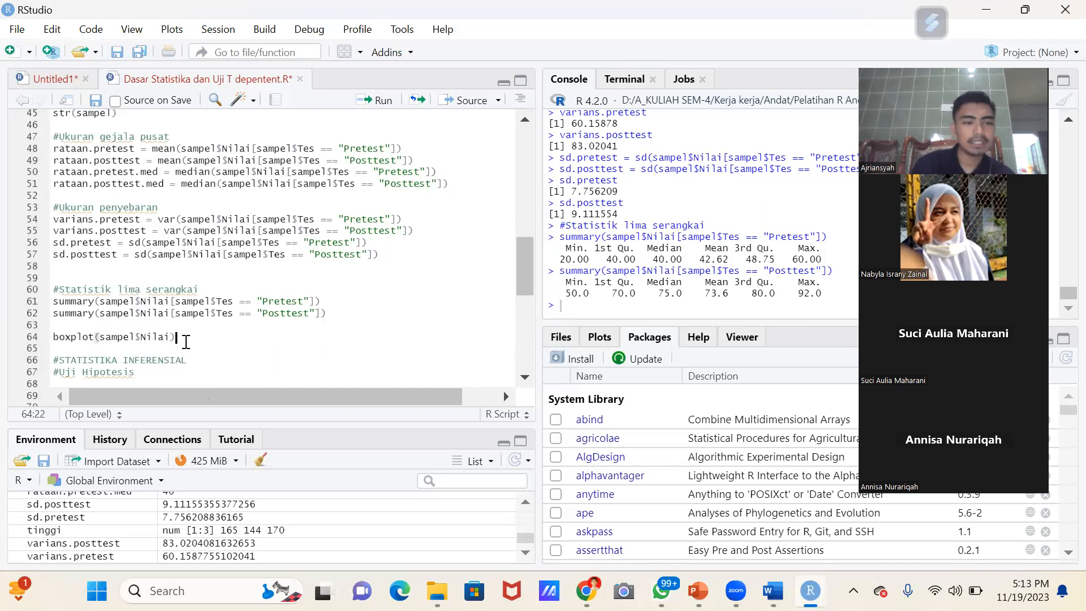
key("ctrl+Return")
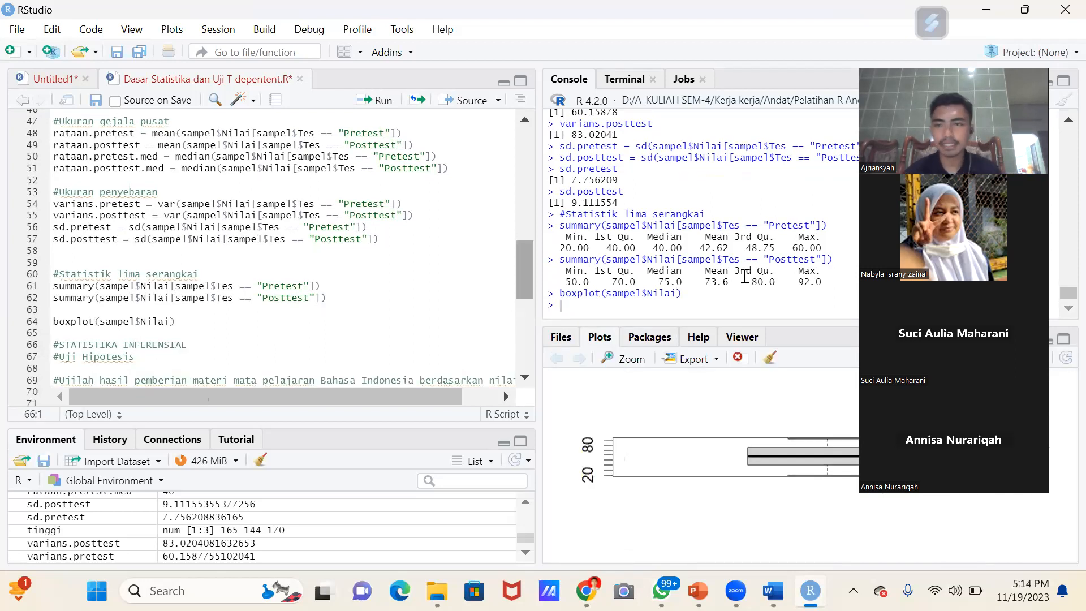
- View the box plot of Nilai enlarged in a separate window, examine it and close that window
left_click(908, 58)
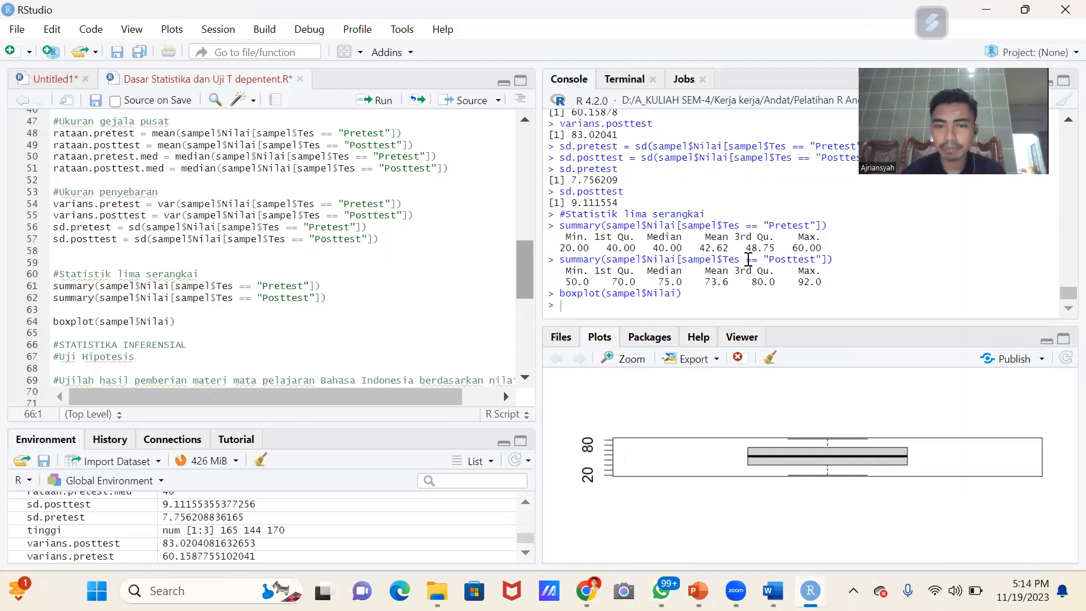
left_click(618, 369)
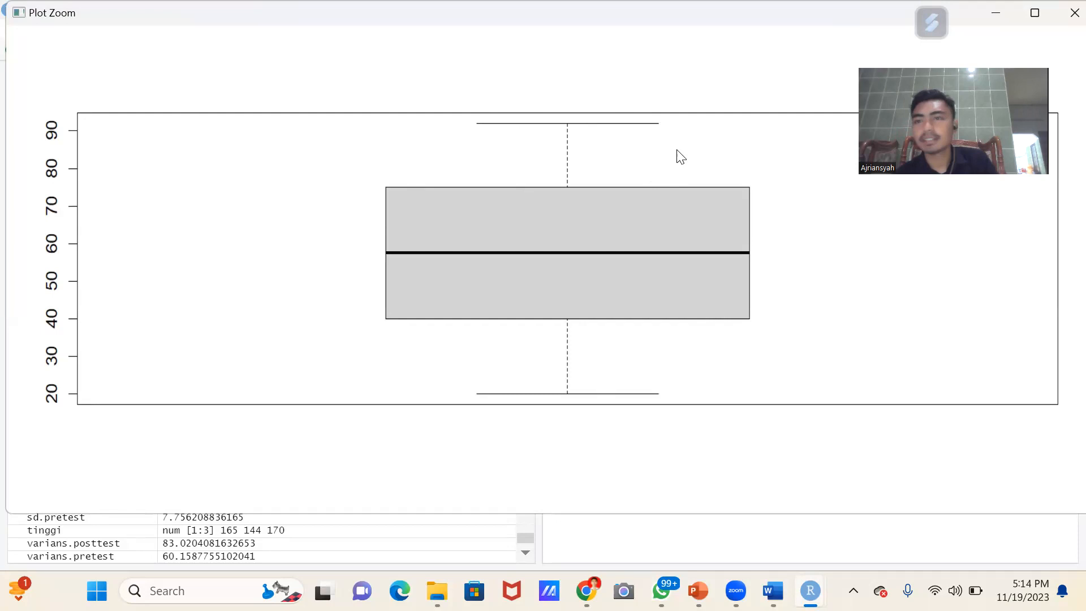
left_click(1073, 12)
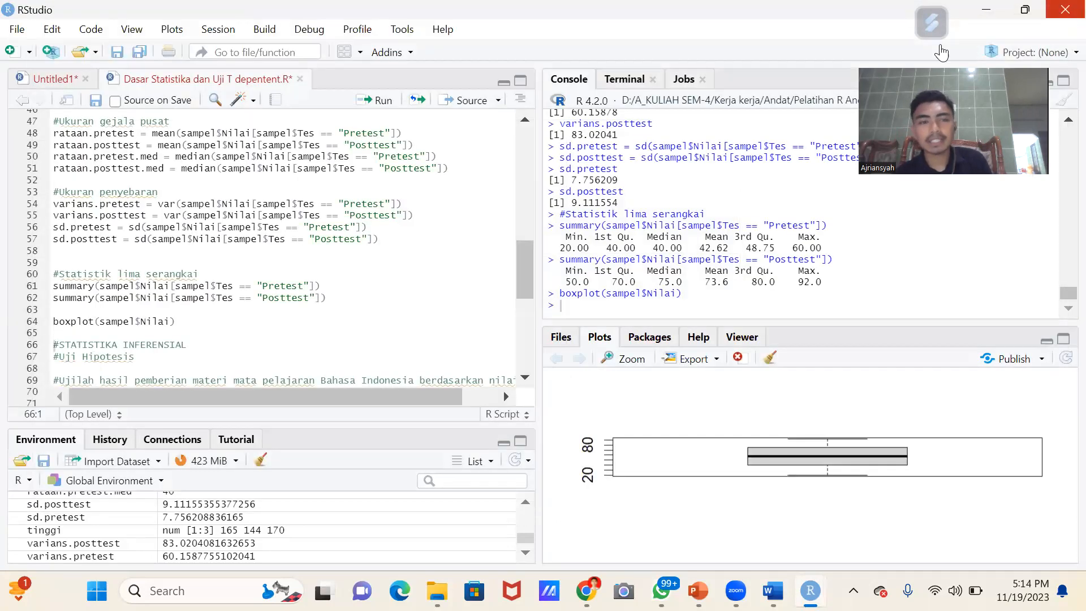
- Insert several blank lines between the boxplot line and the STATISTIKA INFERENSIAL section, leaving the cursor on line 66
left_click(124, 306)
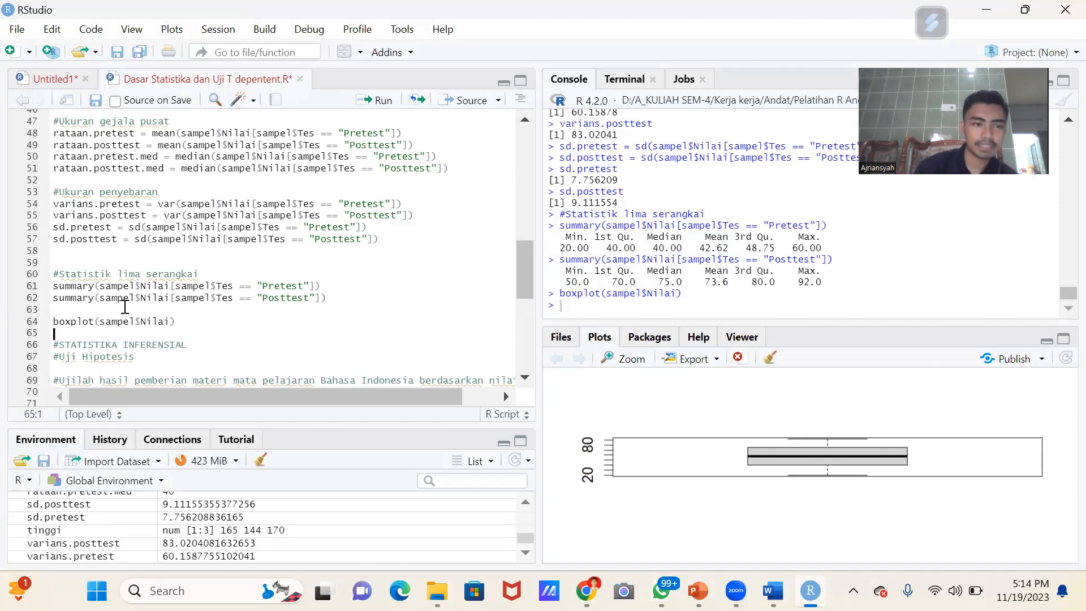
key("Return")
key("Return")
key("Return")
key("Return")
key("Return")
key("Up")
key("Up")
key("Up")
key("Up")
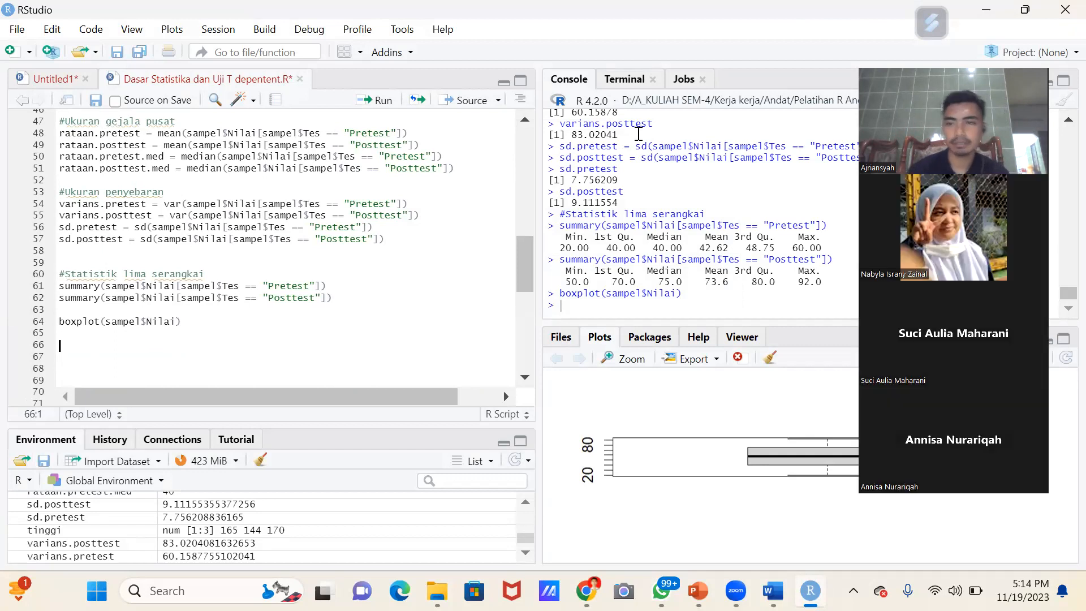
- Start a c() vector on line 66, named with the participant's first name, containing the values 140, 165, 170 and 150
type("nabyla =")
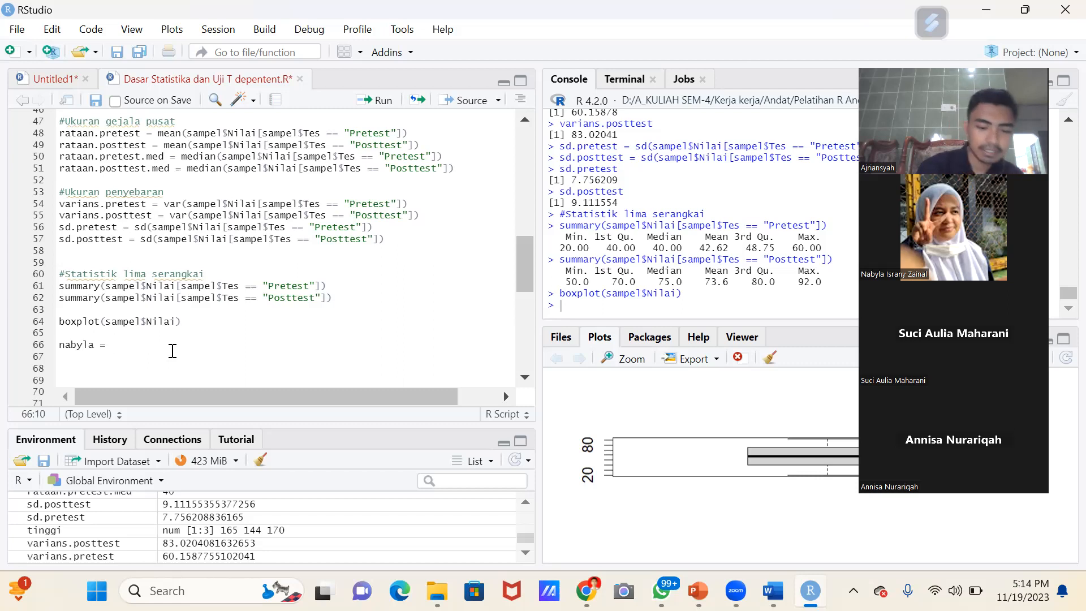
type(" c")
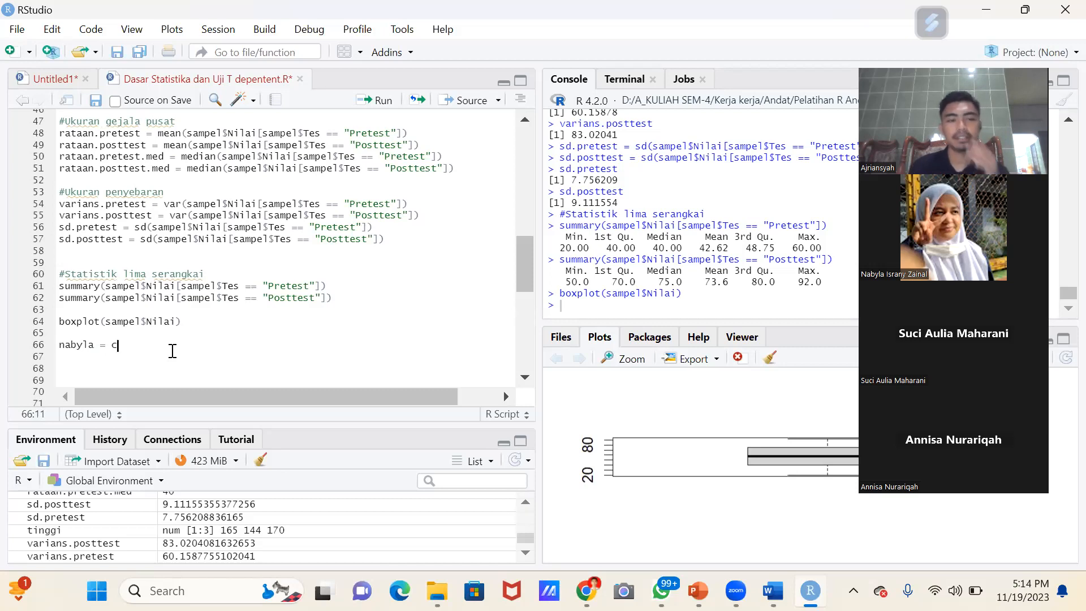
type("(")
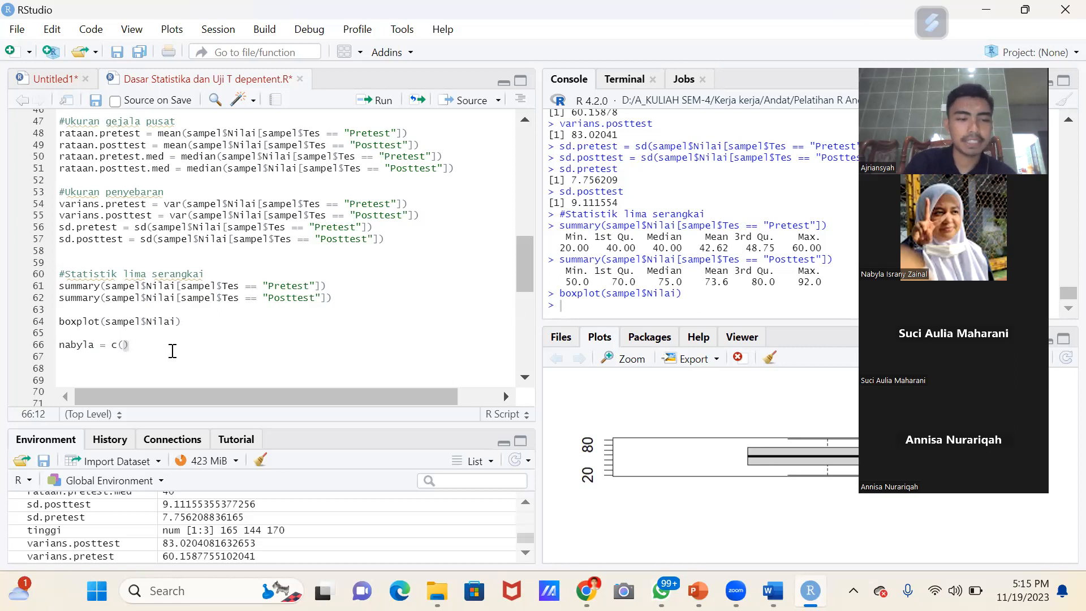
type("1")
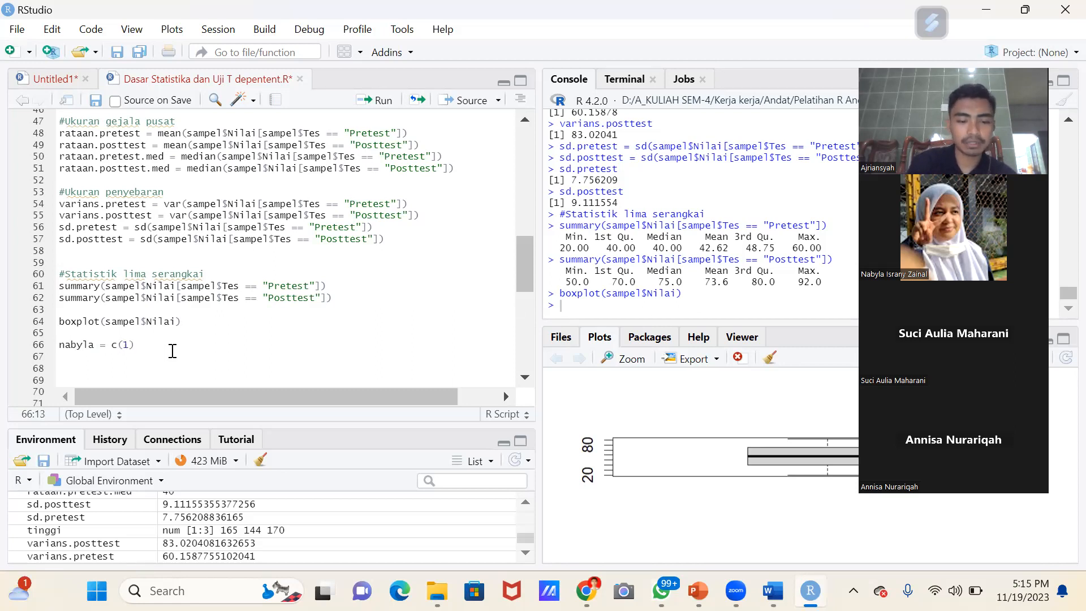
type("40, ")
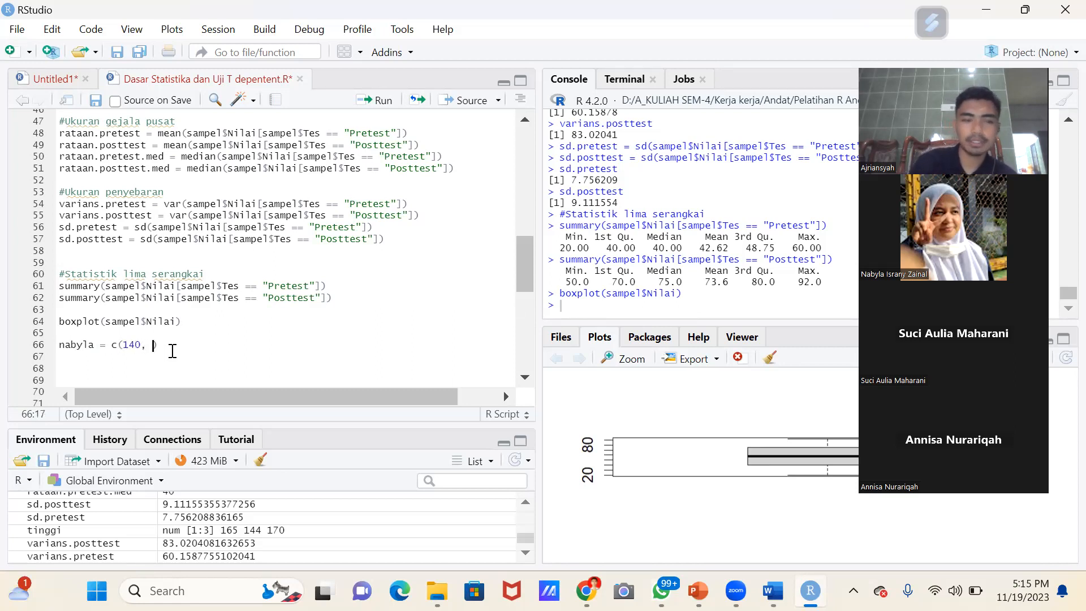
type("165, ")
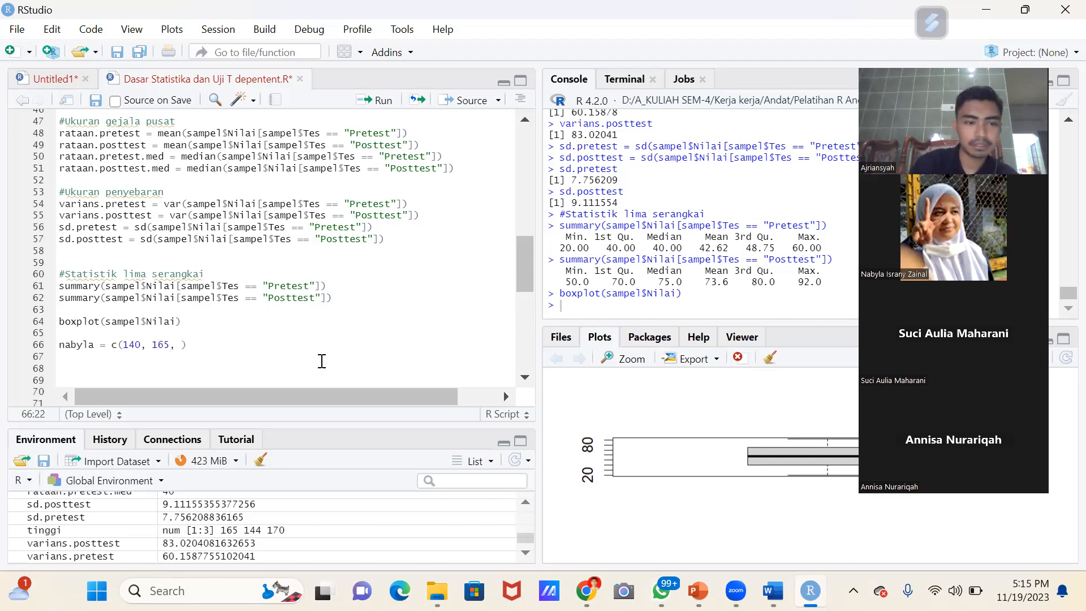
type("170,")
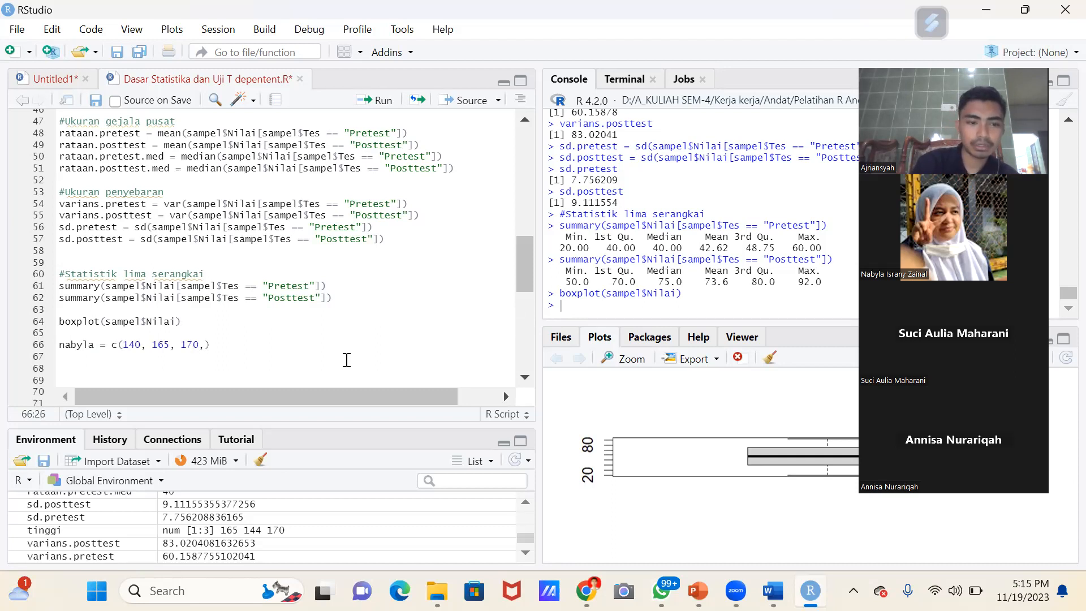
type("18")
key("BackSpace")
type("50")
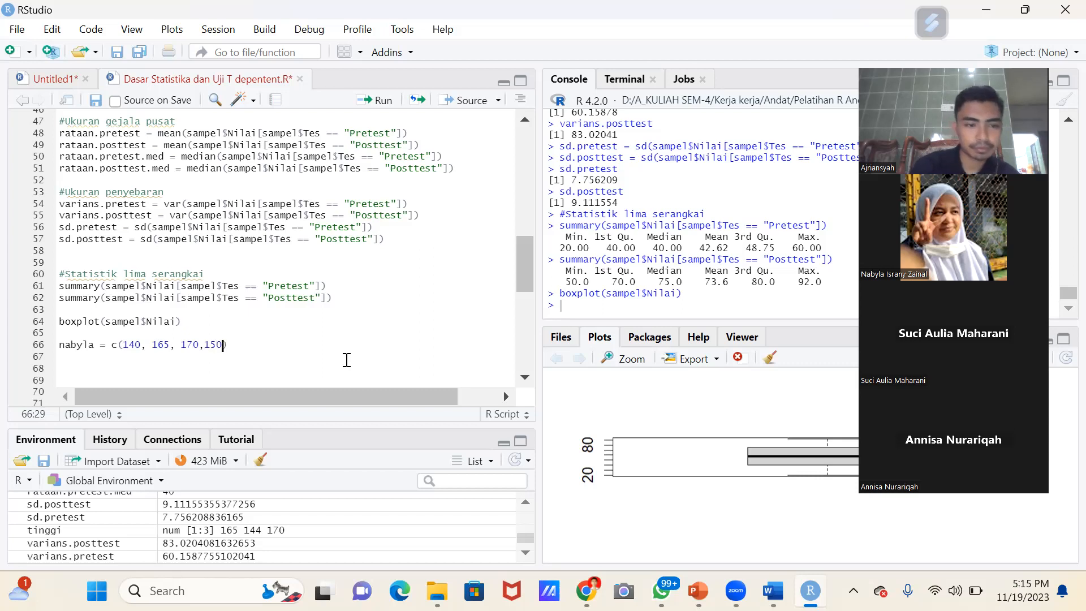
- Add a space before 150 in the vector and append the values 162, 165, 176 and 177
key("Left")
key("Left")
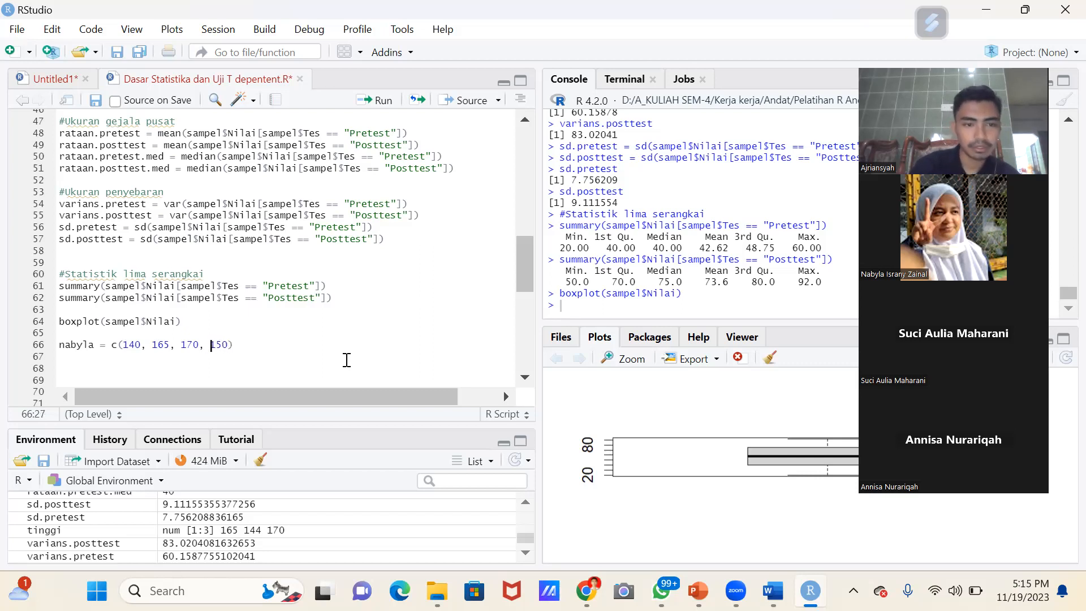
key("Right")
key("Right")
type(", 1")
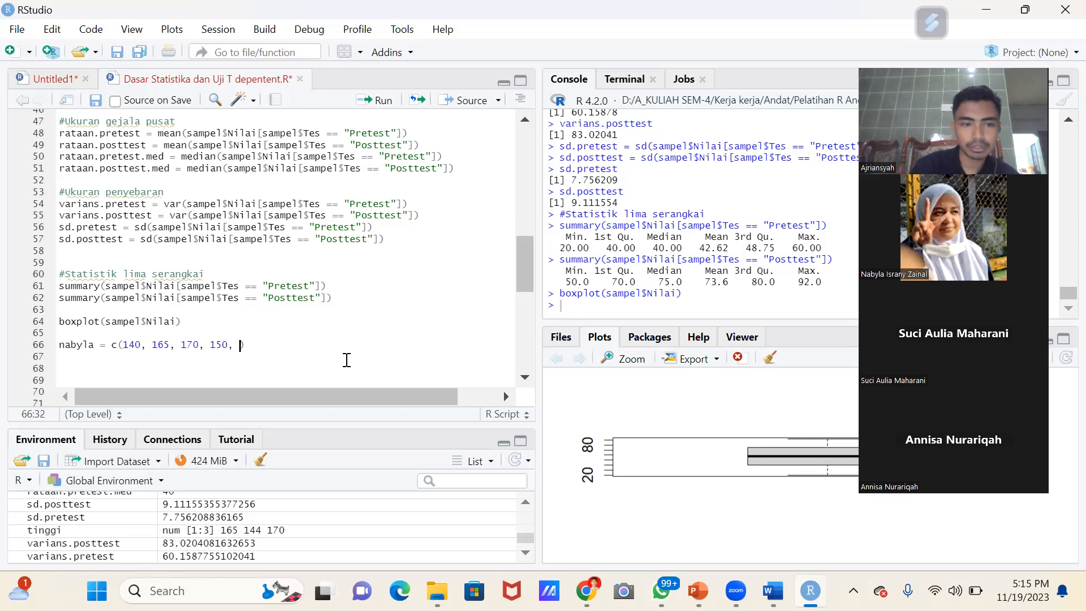
type("62, ")
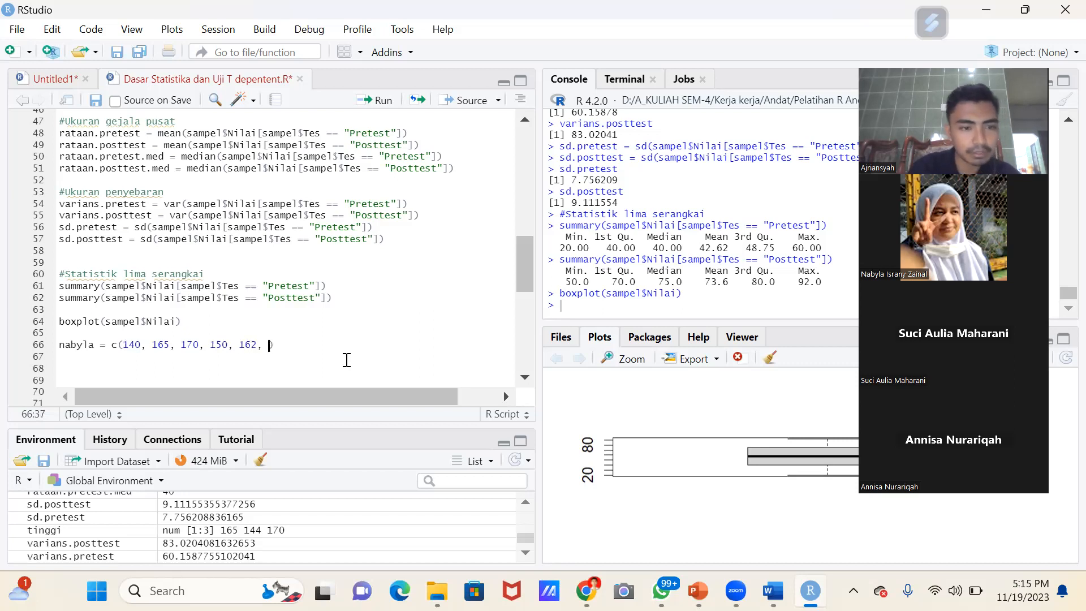
type("165, 176, ")
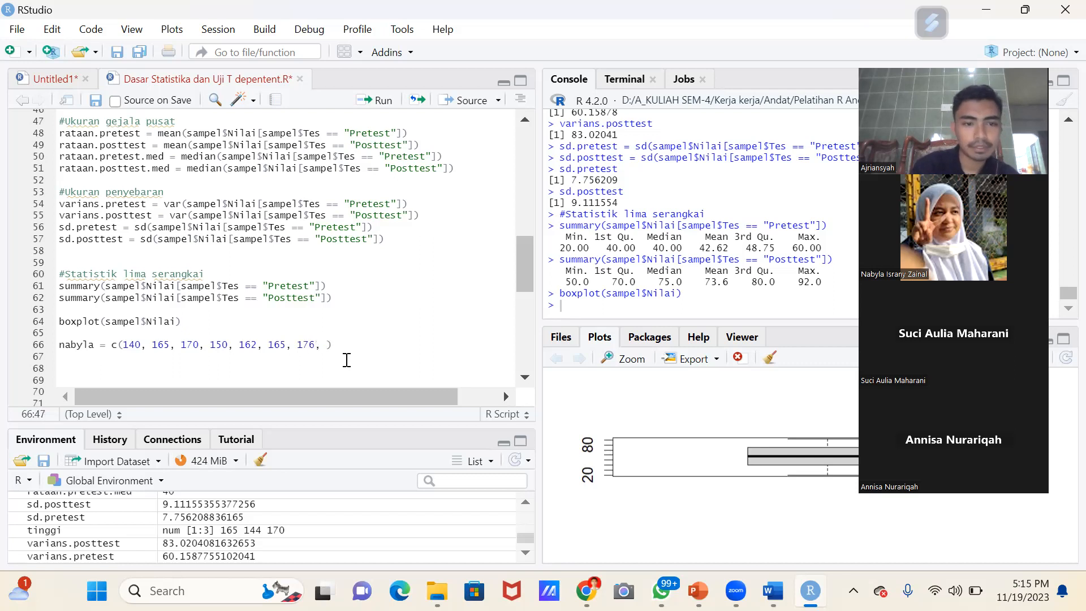
type("1")
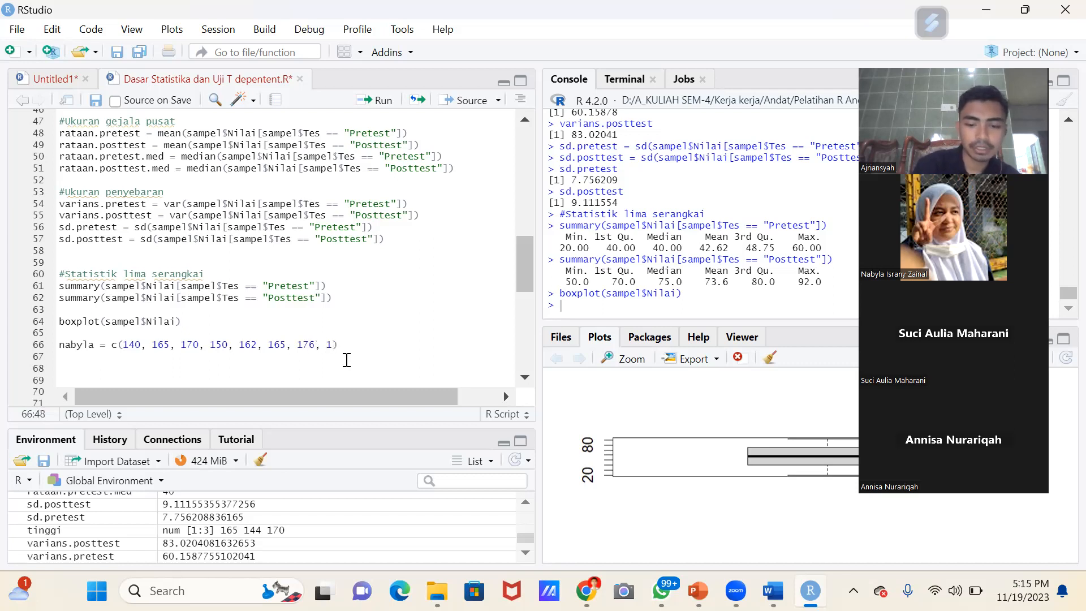
type("77,")
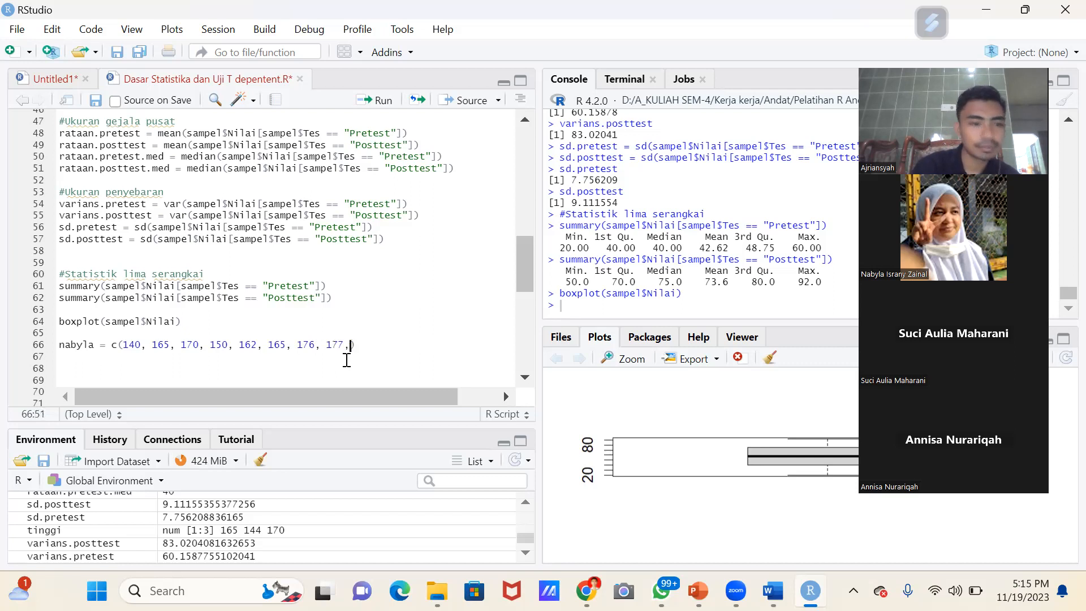
- Append the value 145, followed by a comma and a space, to the vector on line 66
left_click(126, 347)
left_click(165, 348)
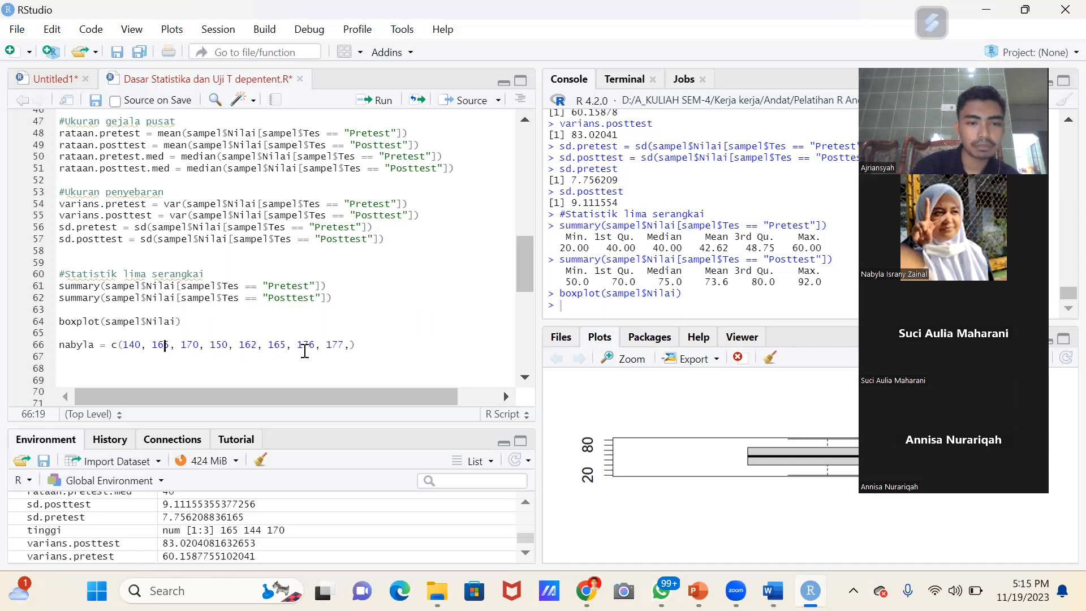
left_click(351, 347)
type(")")
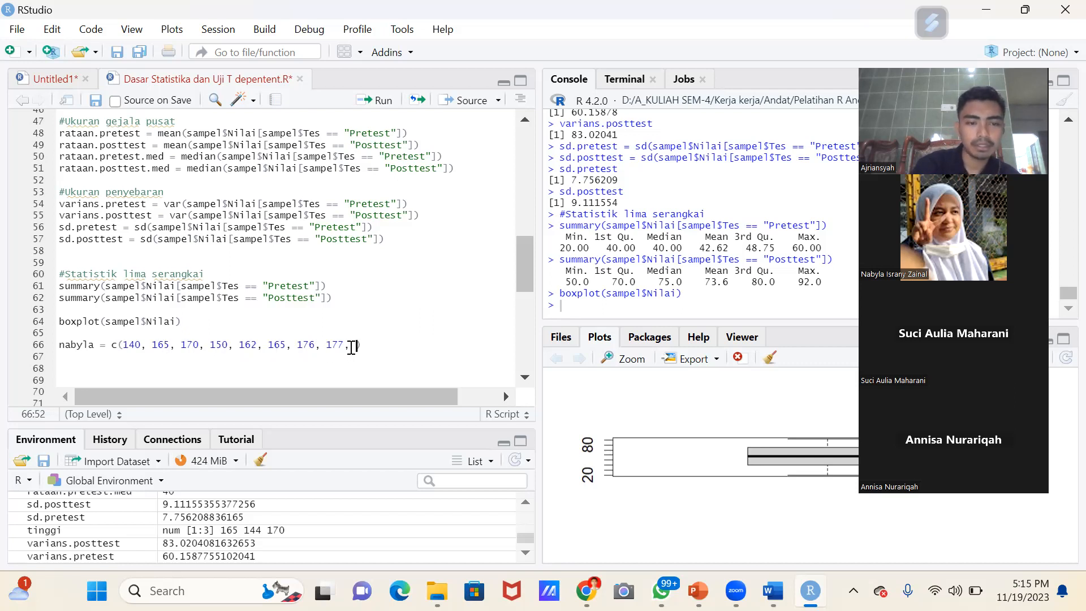
type("145")
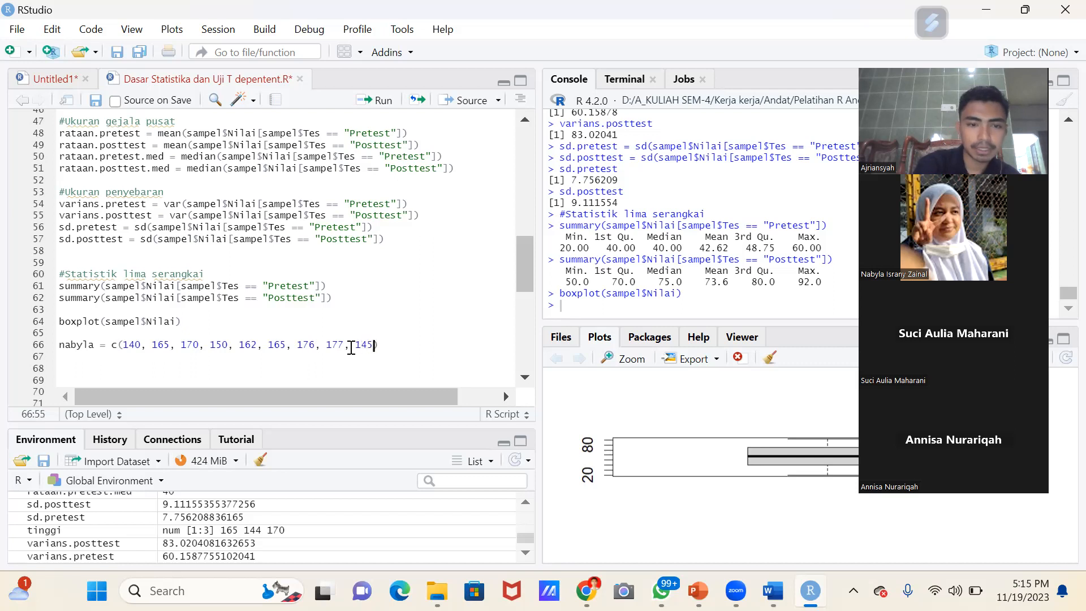
type(", ")
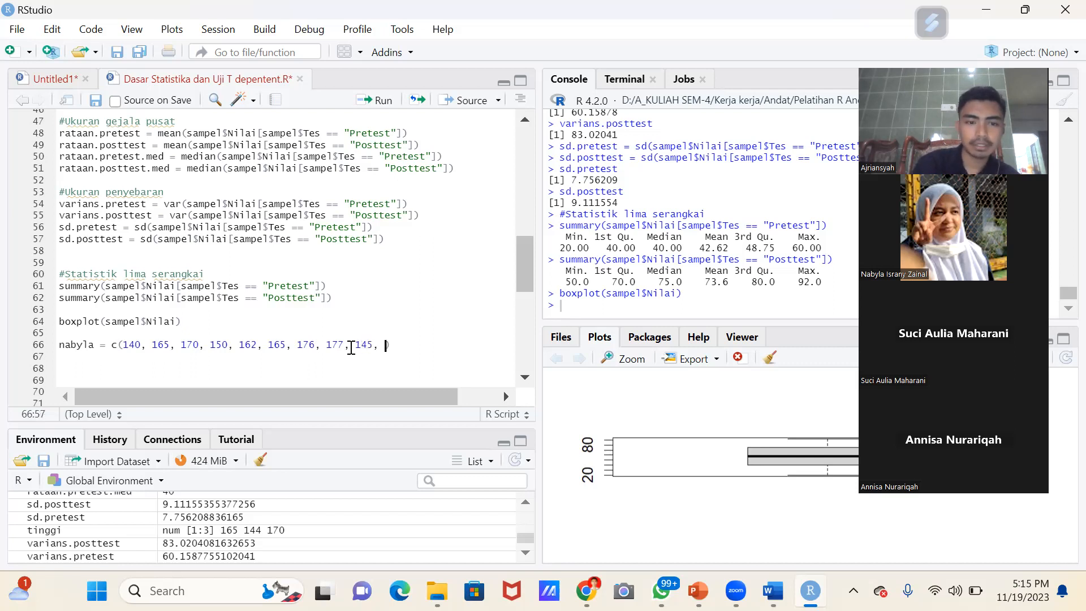
type("152")
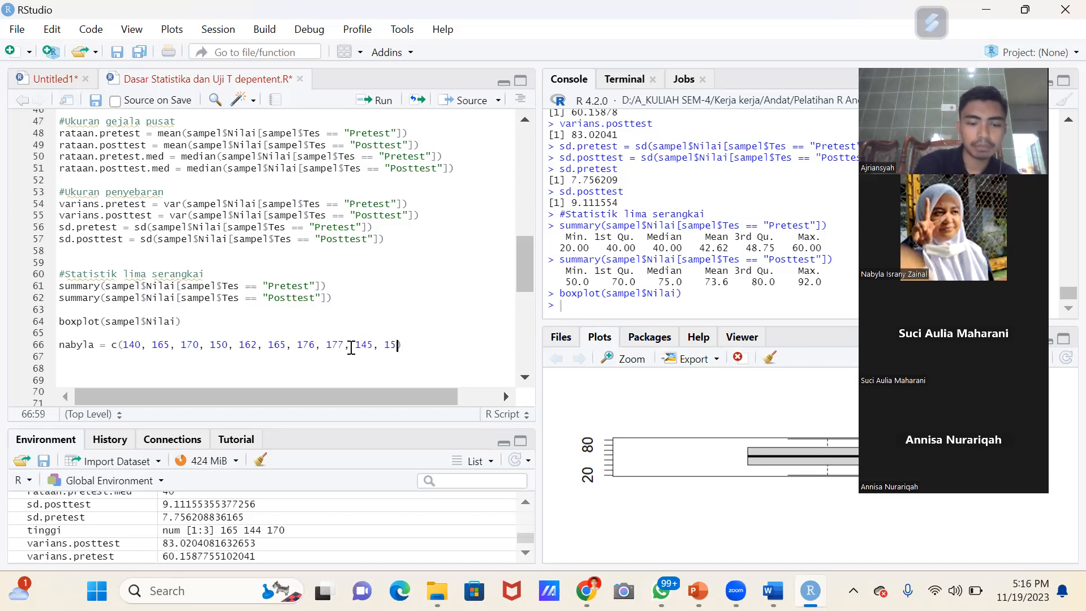
key("BackSpace")
key("BackSpace")
key("BackSpace")
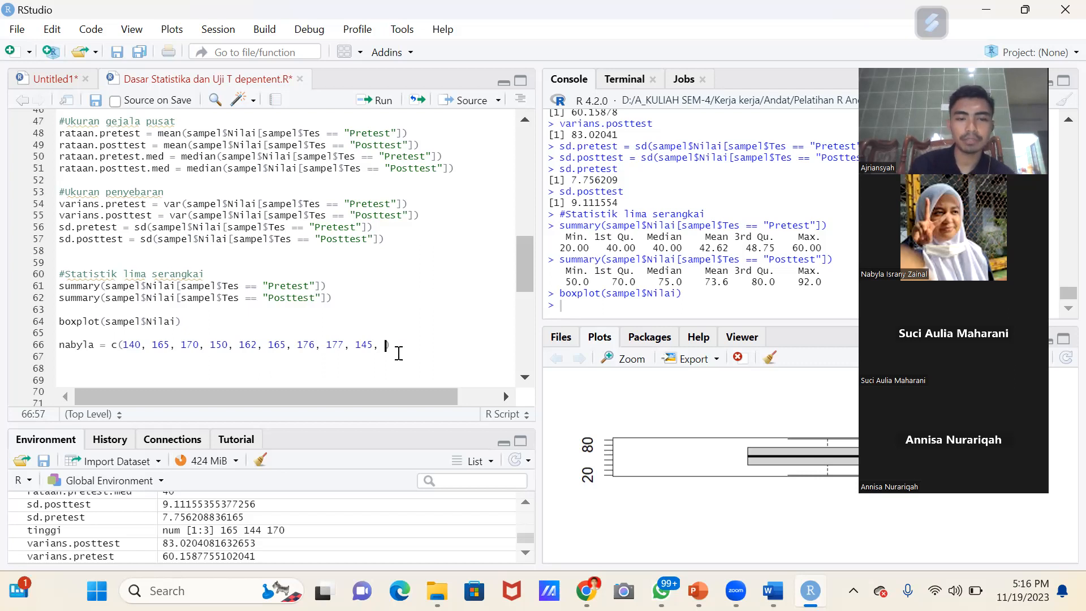
- Append 210 as the last value of the vector on line 66 and run that line
type("210")
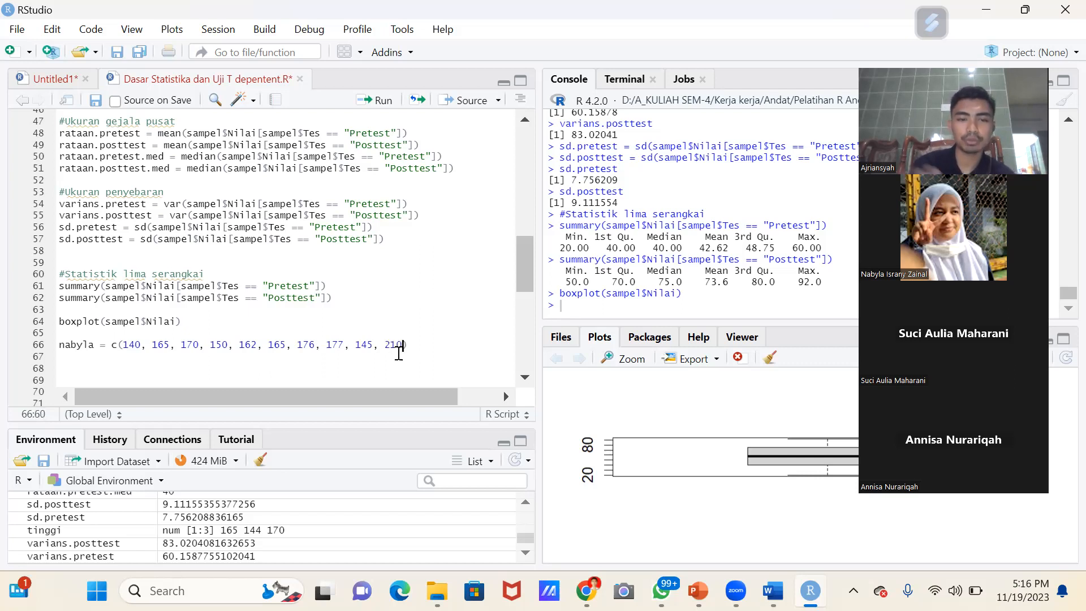
left_click(415, 352)
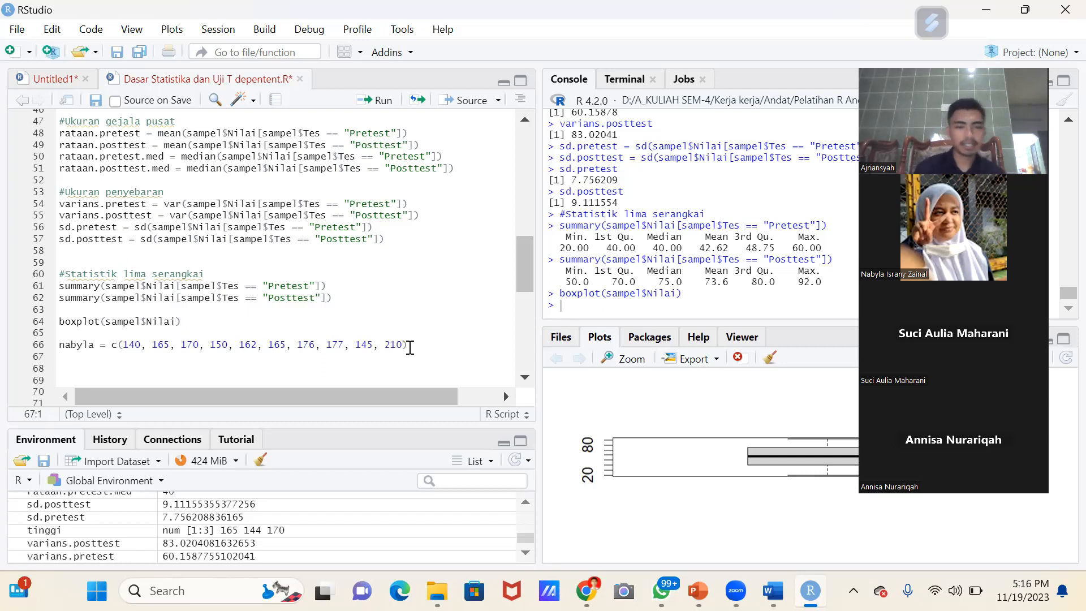
left_click_drag(385, 347, 406, 346)
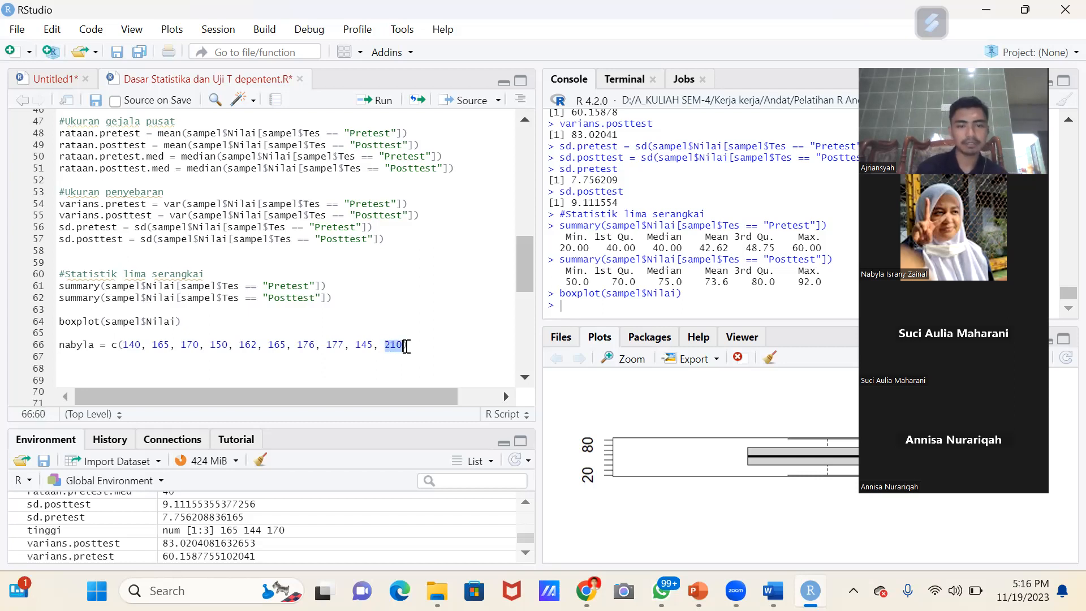
left_click(407, 346)
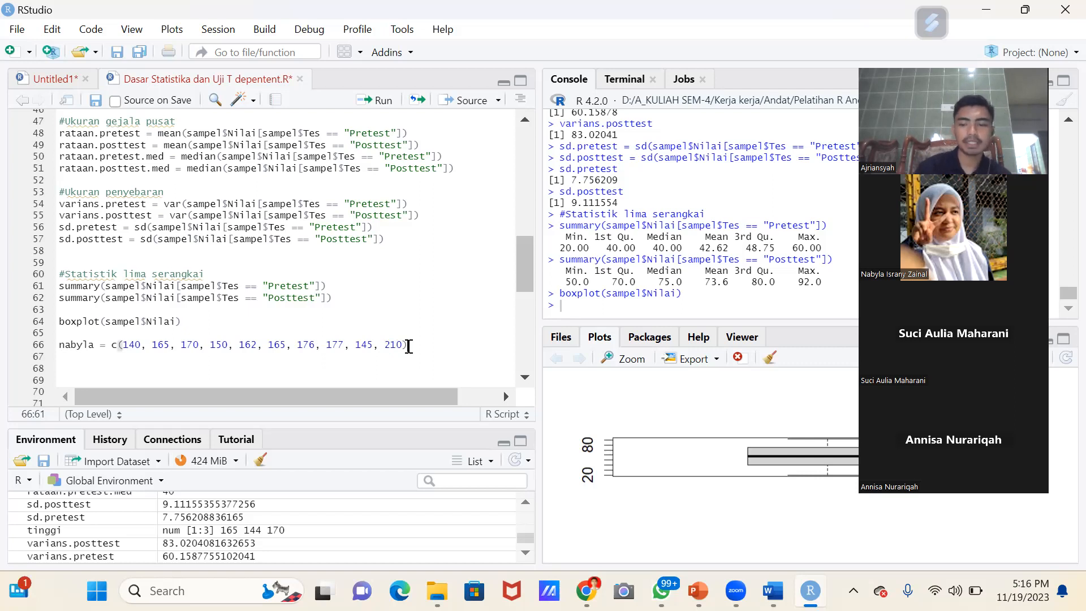
key("ctrl+Return")
- Add a boxplot() call for the new vector on line 68, run it, and view the plot enlarged in a separate window before closing it
key("Down")
key("Return")
key("Up")
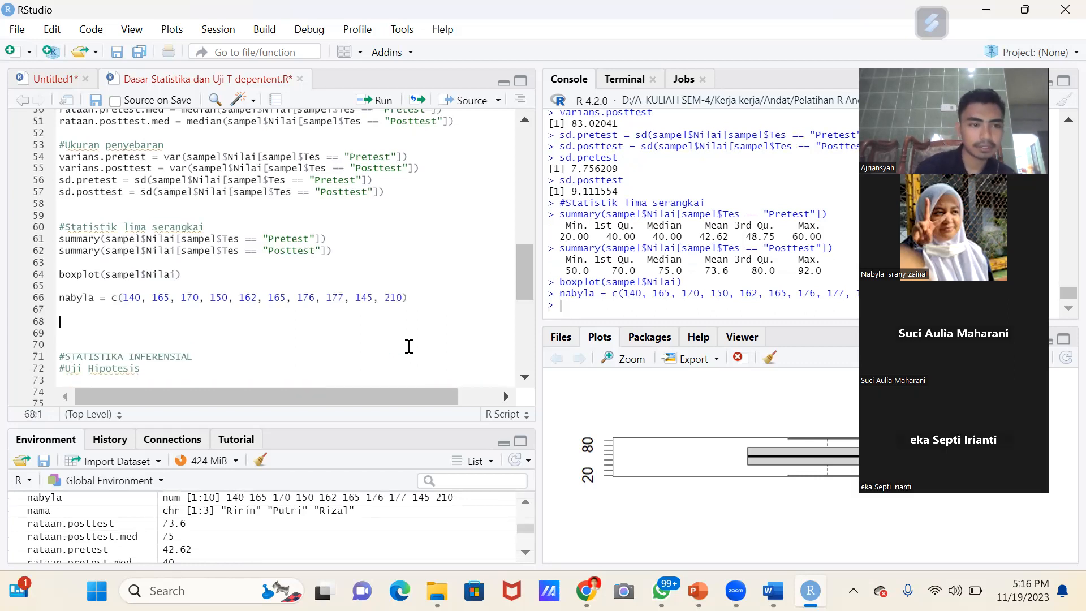
type("boxp")
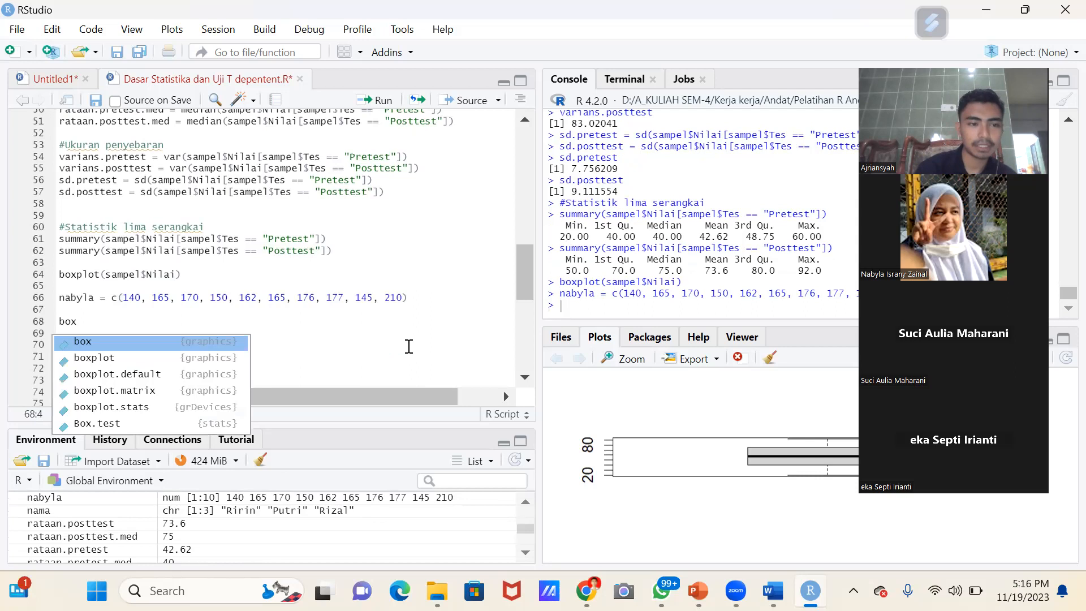
key("Tab")
type("nabyla")
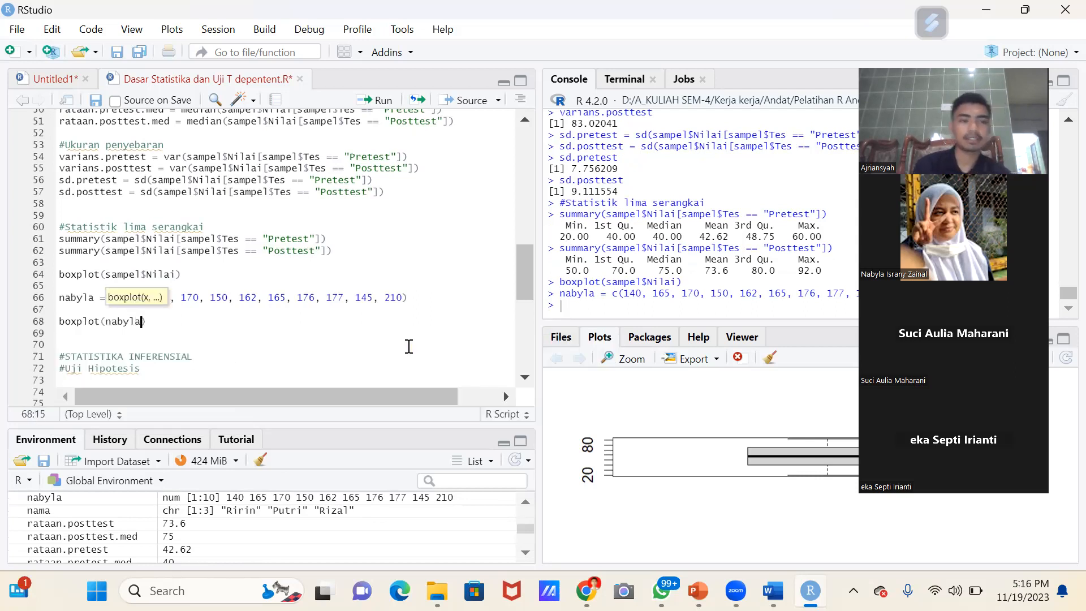
key("ctrl+Return")
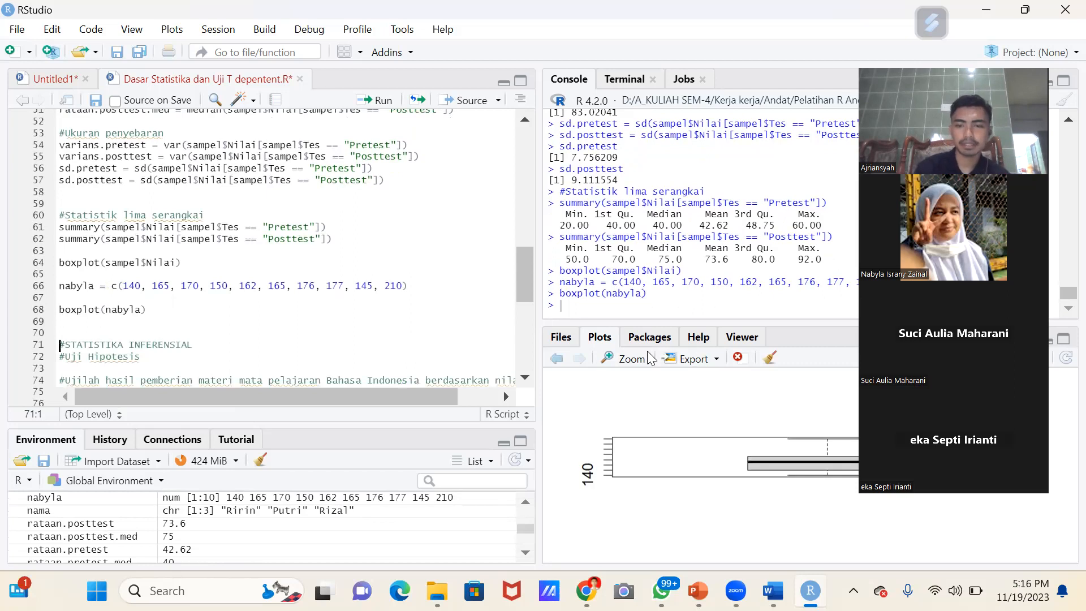
left_click(636, 359)
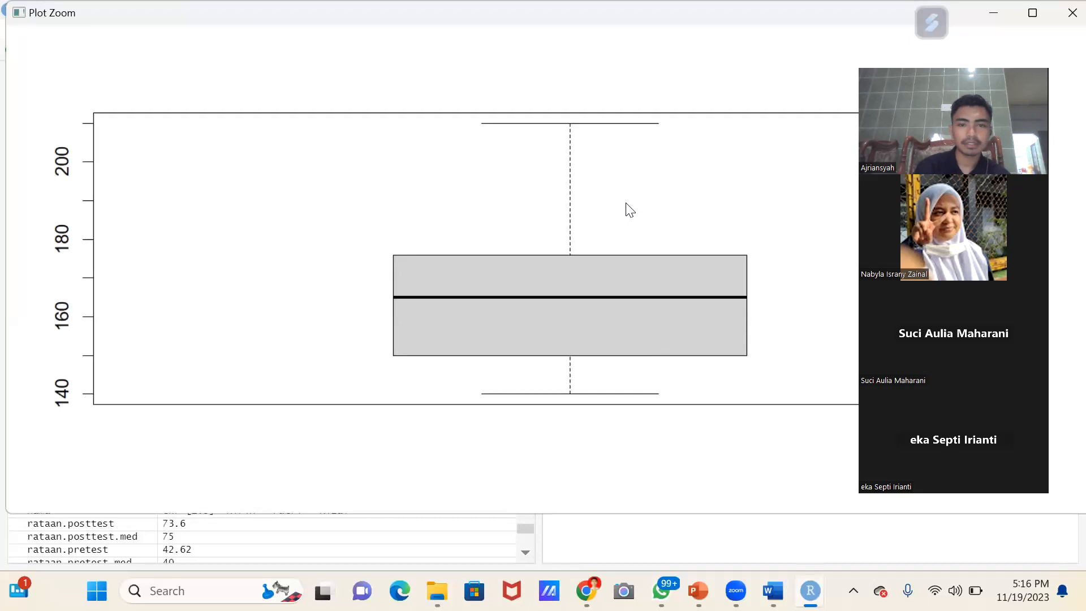
left_click(1061, 12)
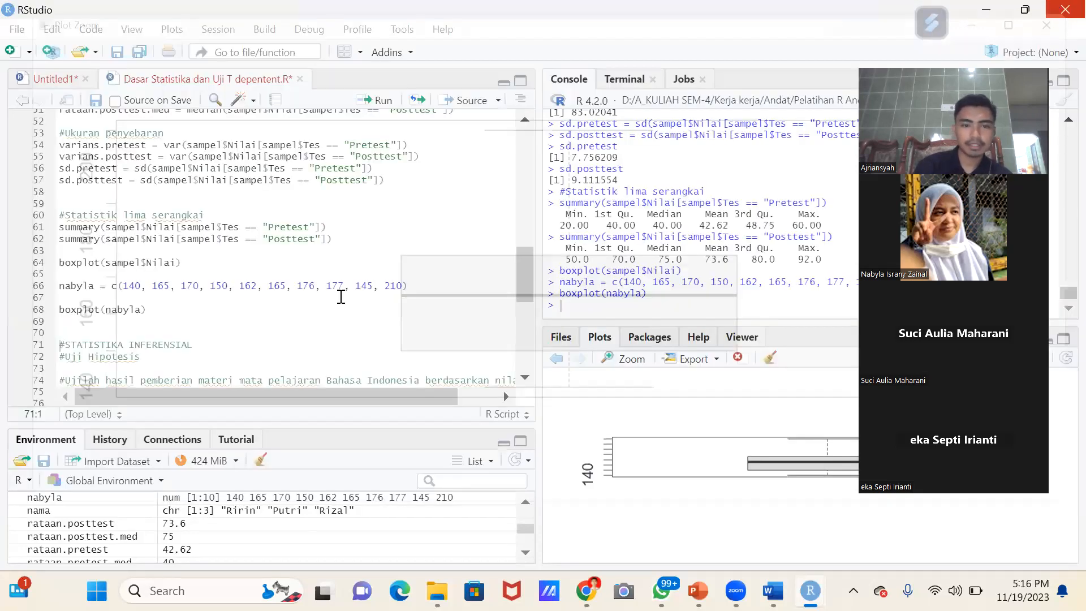
- Begin editing the vector's last value on line 66, re-entering its leading 2 and placing the cursor at the end of 210
left_click(390, 286)
key("BackSpace")
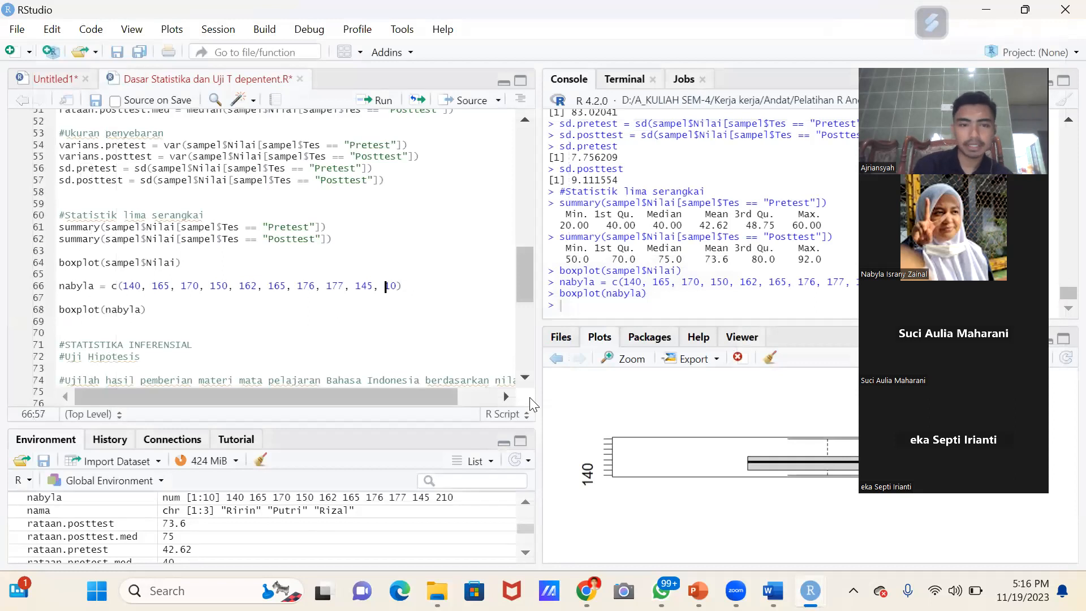
type("2")
key("Right")
key("Right")
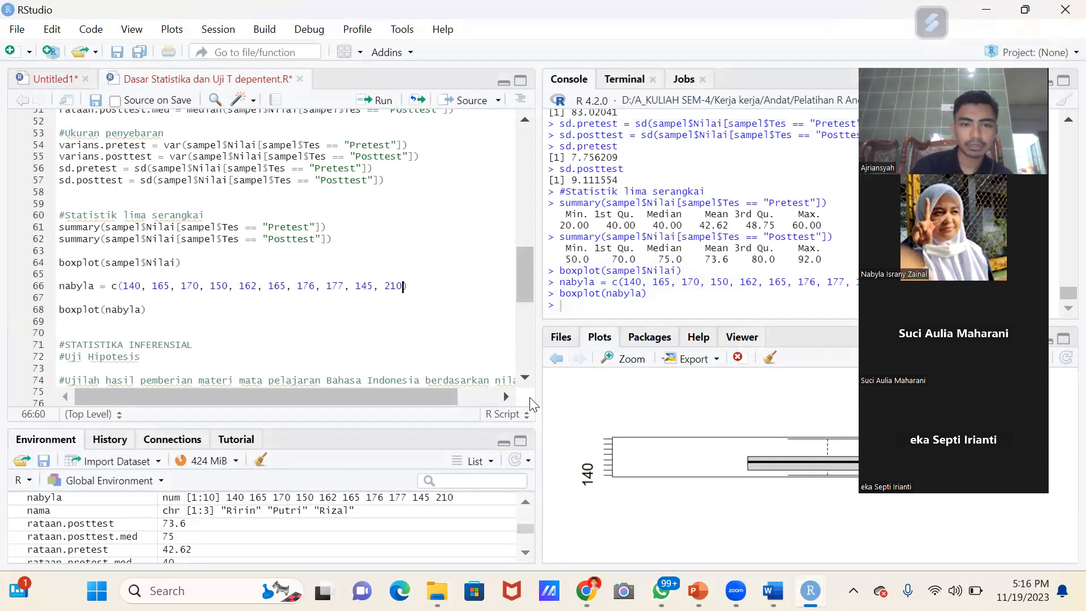
- Set the last value of the ten-value vector to 260, then rerun it and view its boxplot enlarged
key("Left")
key("BackSpace")
type("6")
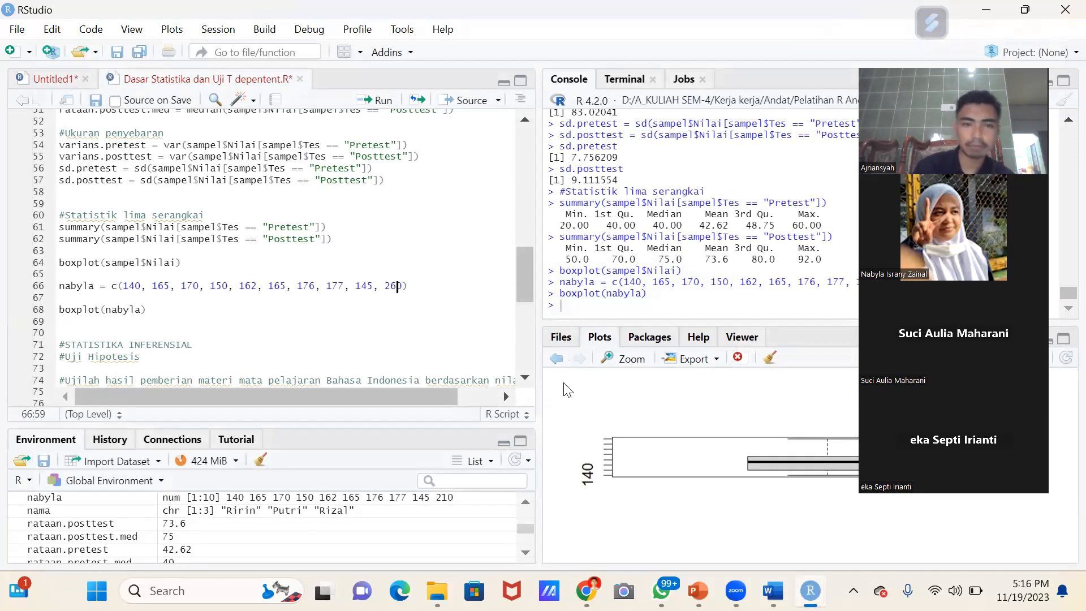
left_click(418, 291)
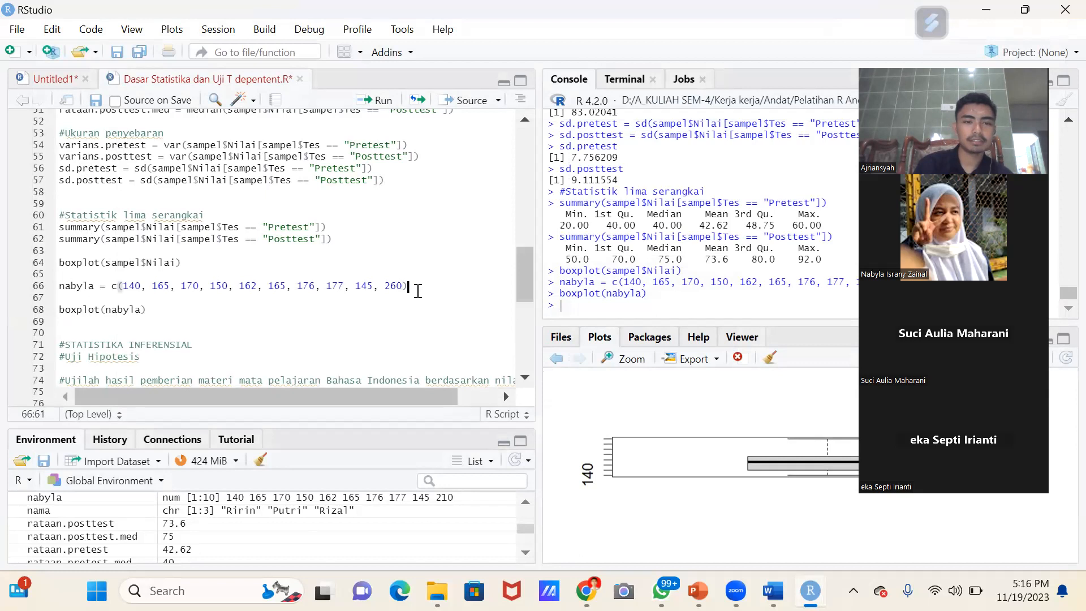
key("ctrl+Return")
key("ctrl+Return")
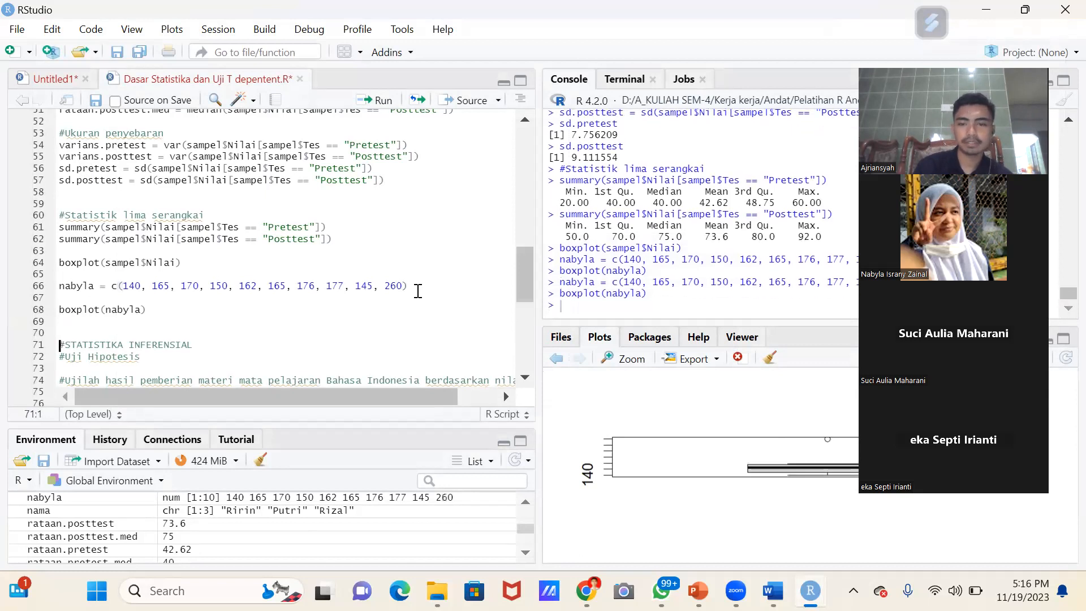
left_click(633, 358)
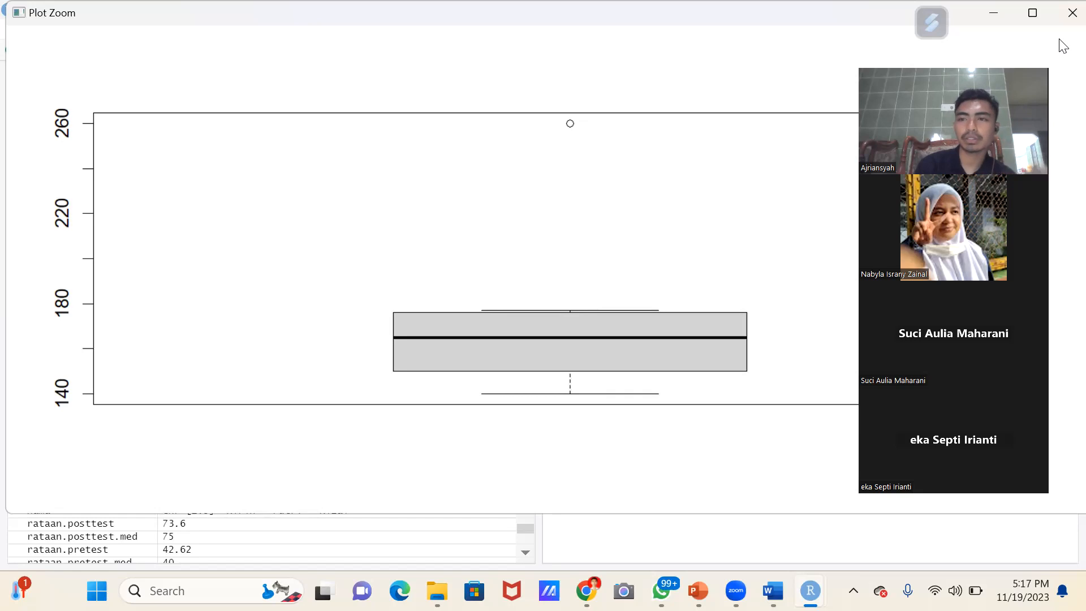
left_click(1062, 22)
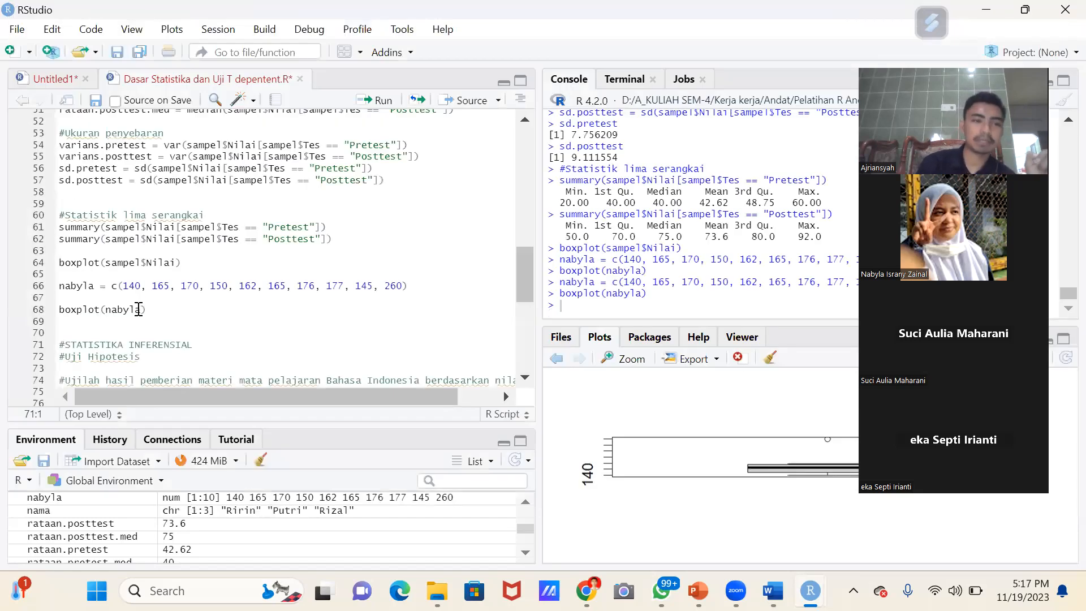
- Add a plot() call for the same vector below its boxplot line, run it and view the scatter plot enlarged
left_click(137, 320)
type("plo")
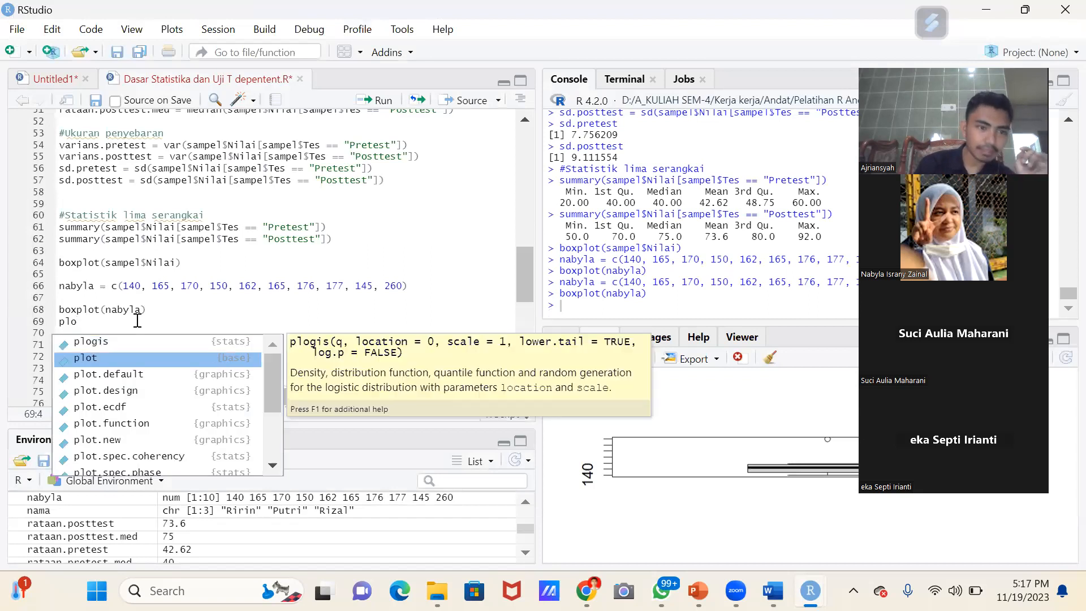
key("Tab")
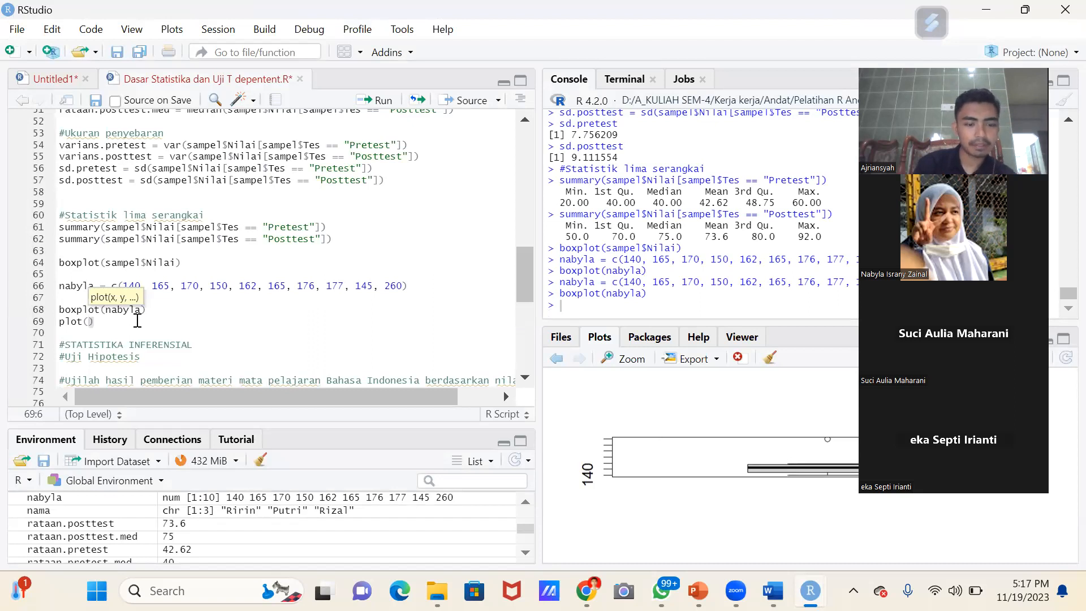
type("naby")
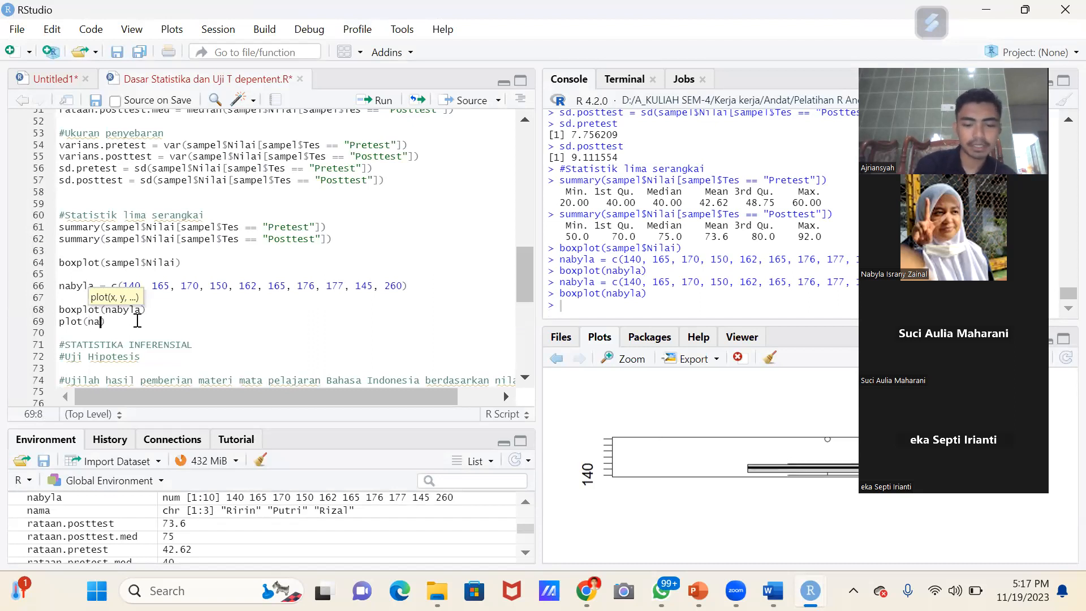
key("Tab")
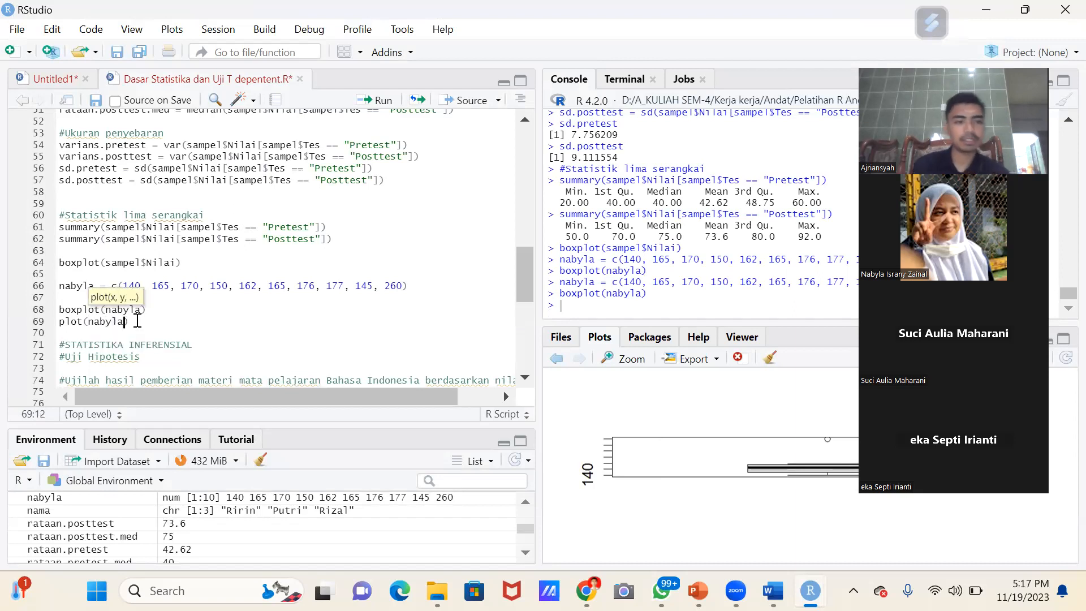
key("ctrl+Return")
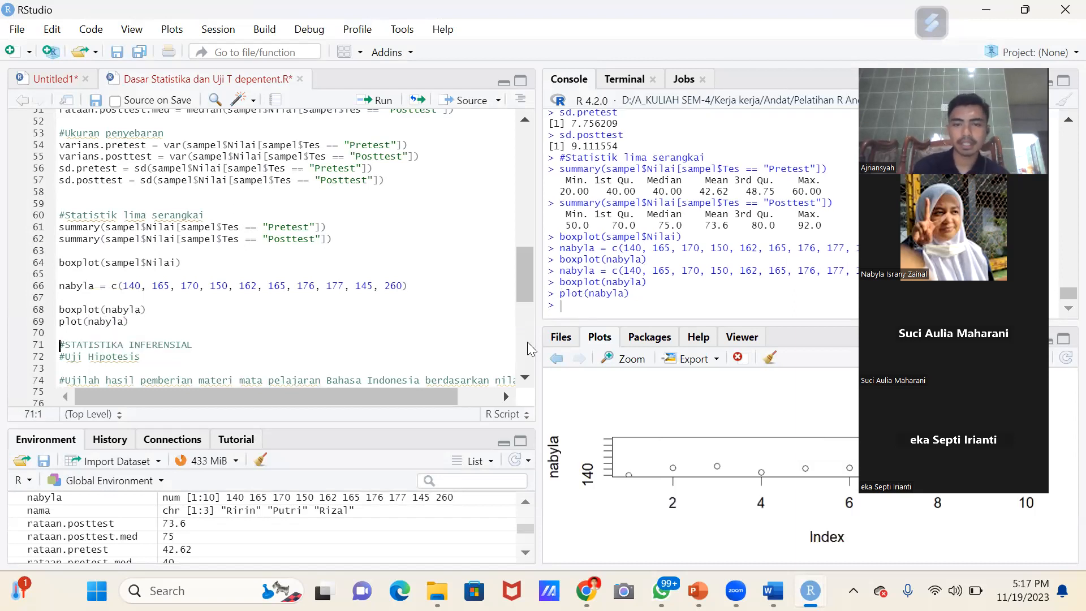
left_click(629, 360)
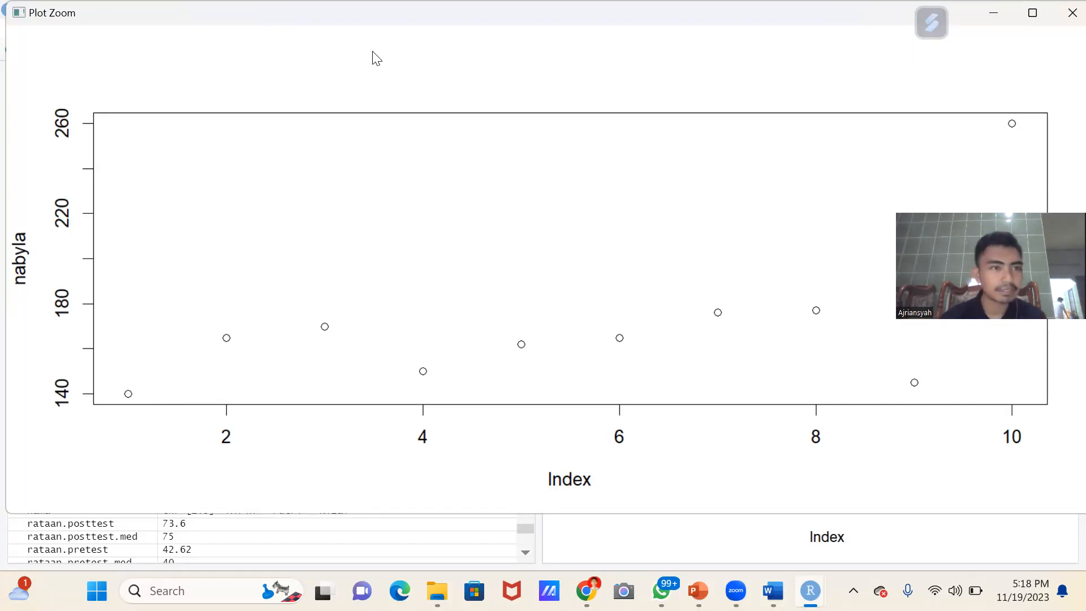
left_click(1072, 13)
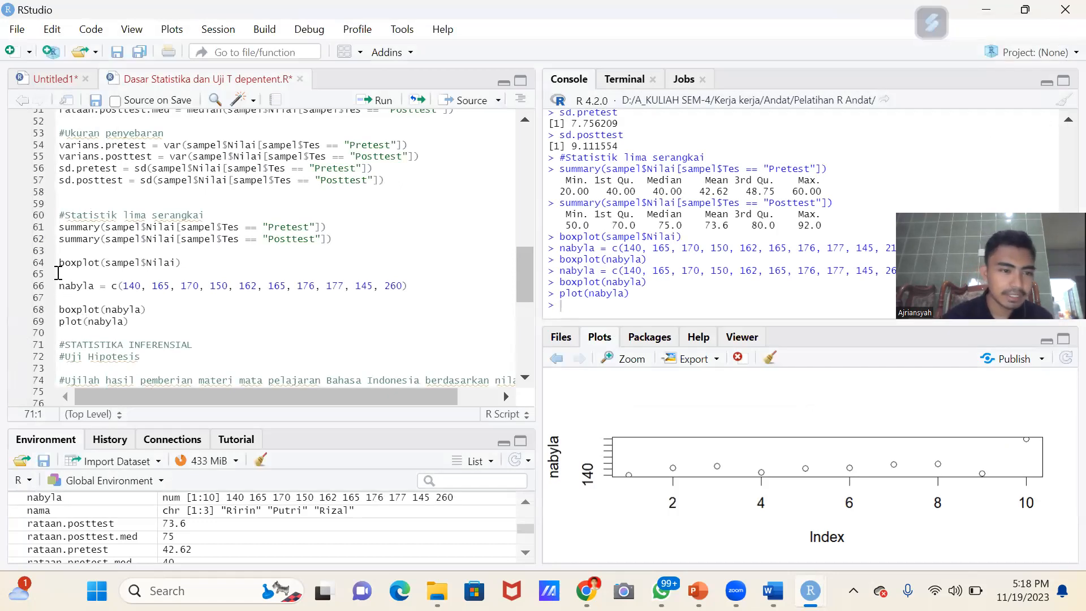
- Delete the code from boxplot(sampel$Nilai) through the added plot() call, including the extra blank lines
left_click(59, 263)
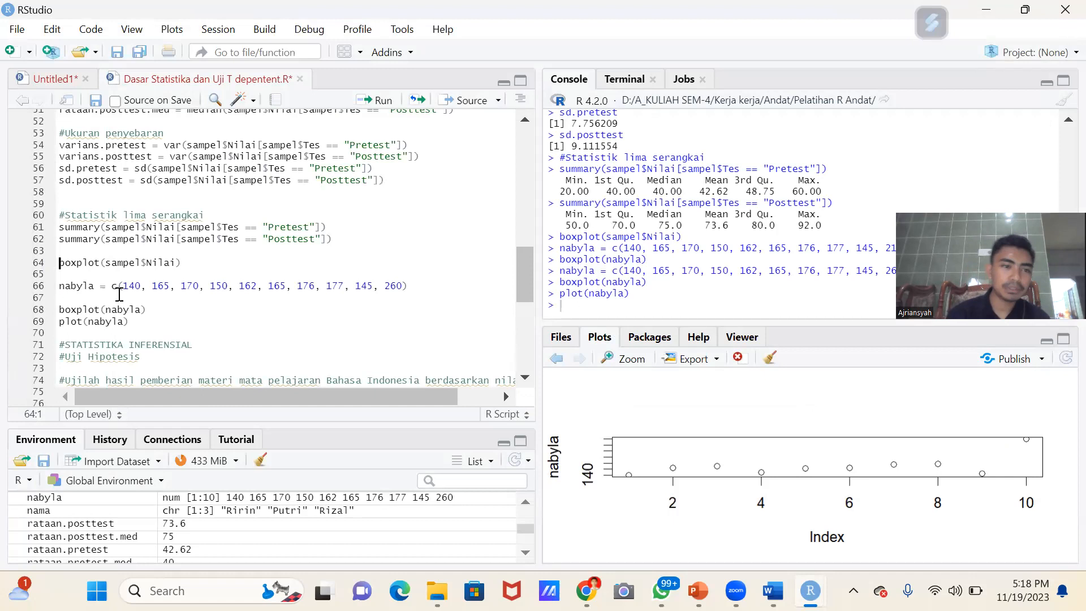
left_click(153, 317, "shift")
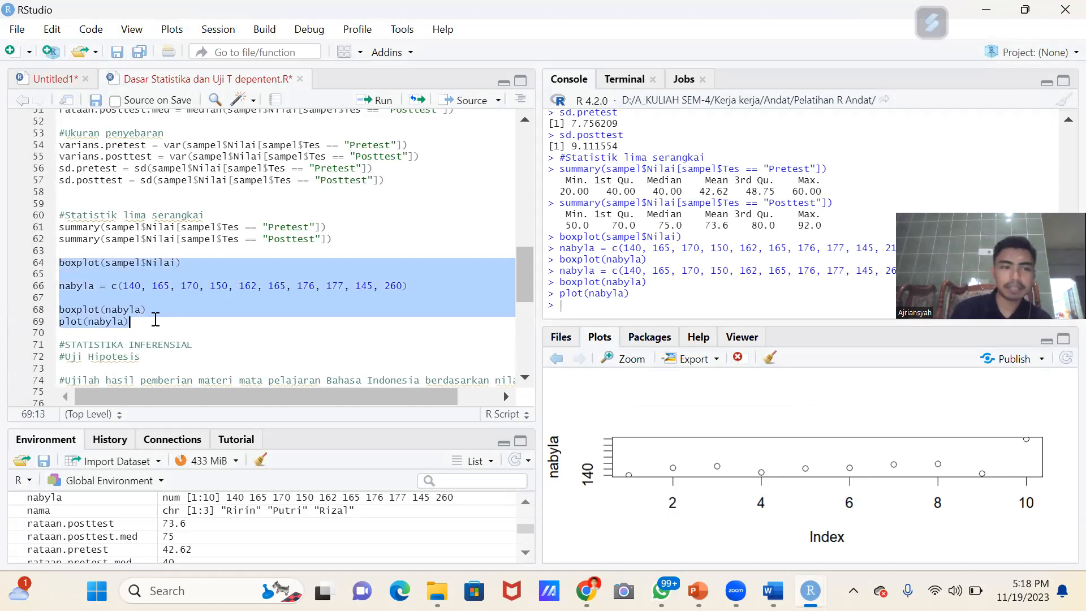
key("BackSpace")
key("BackSpace")
key("BackSpace")
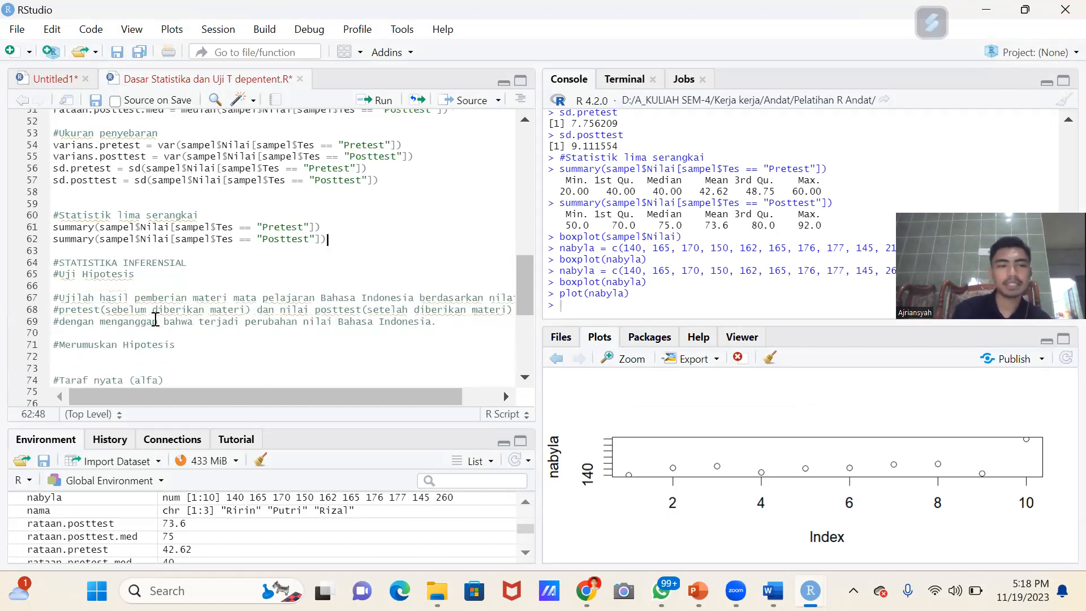
left_click(156, 264)
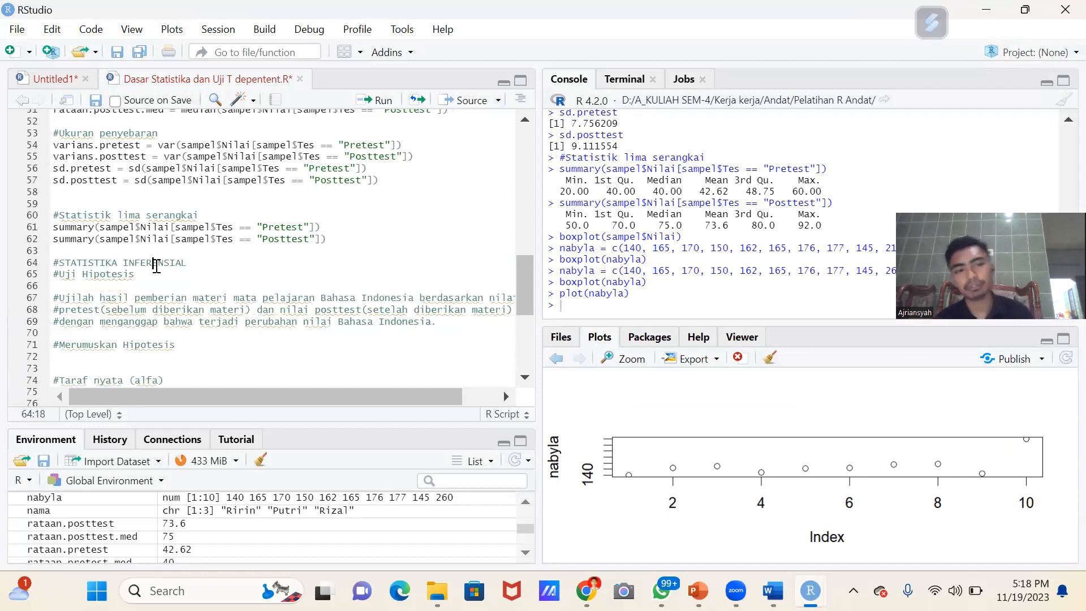
left_click(199, 254)
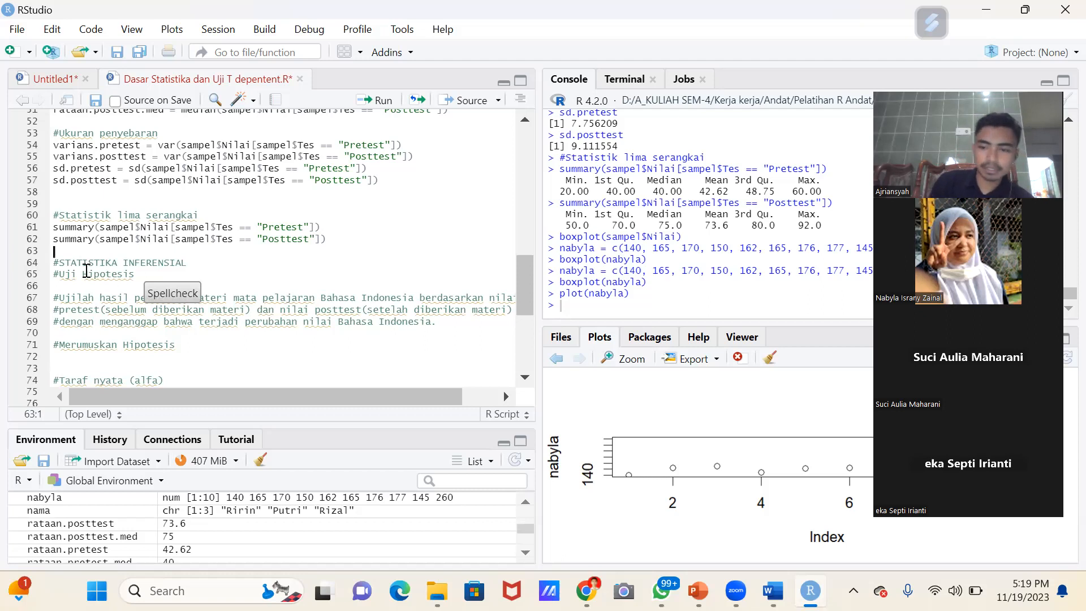
left_click(100, 275)
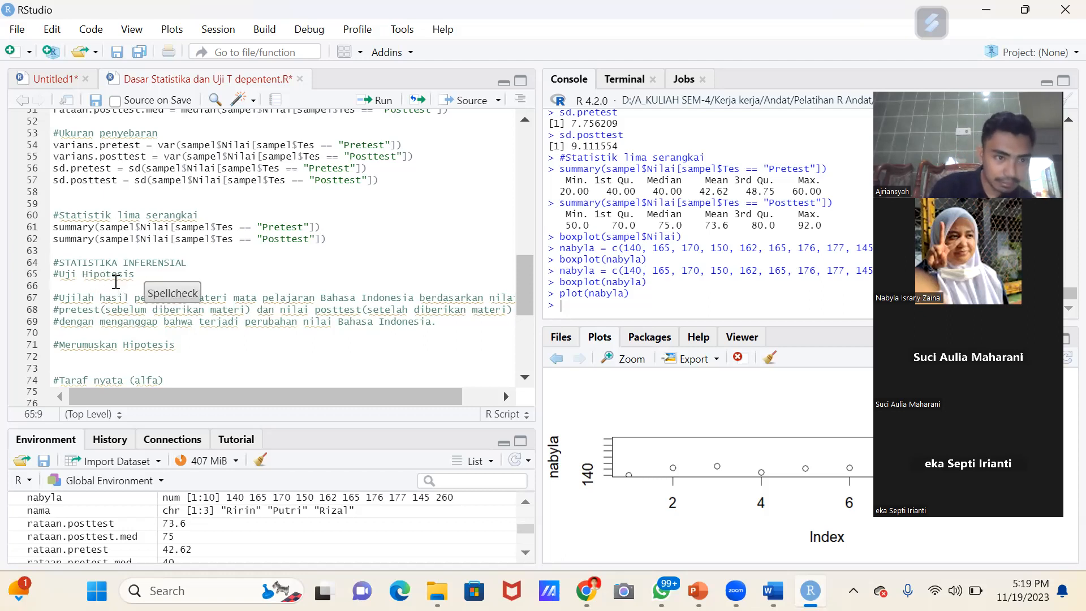
left_click(116, 281)
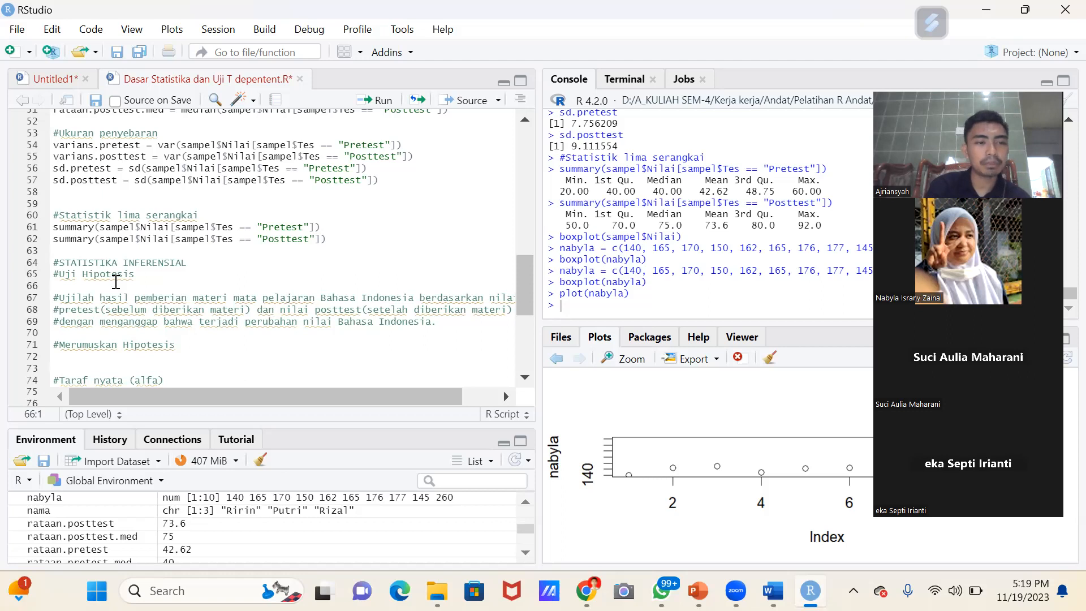
key("Return")
key("Up")
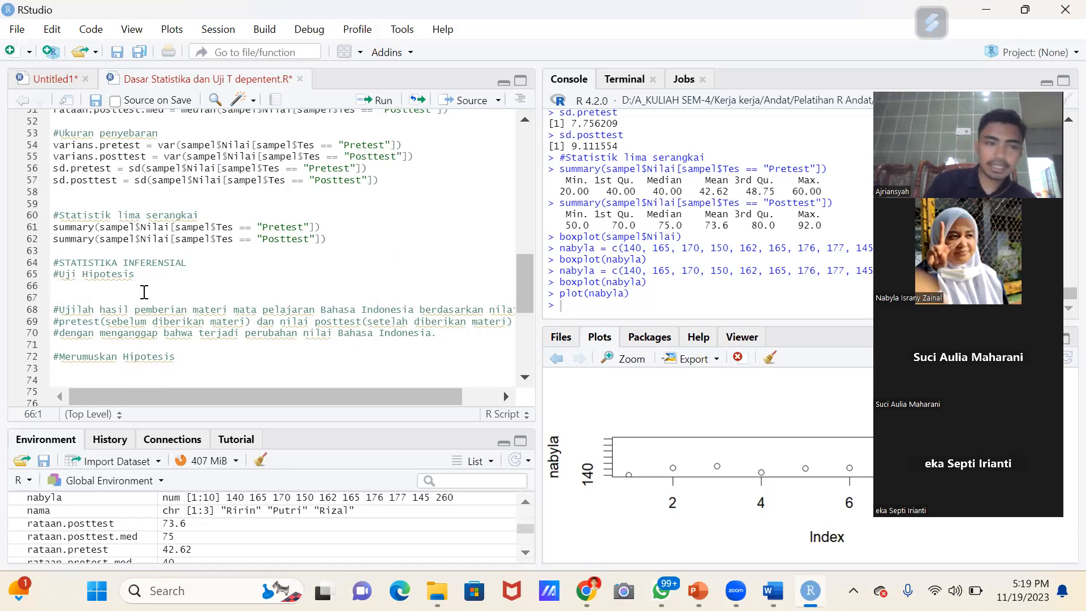
key("Delete")
- Read the hypothesis test problem statement about Bahasa Indonesia pretest and posttest scores, focusing on the assumption of a change in scores
left_click(77, 297)
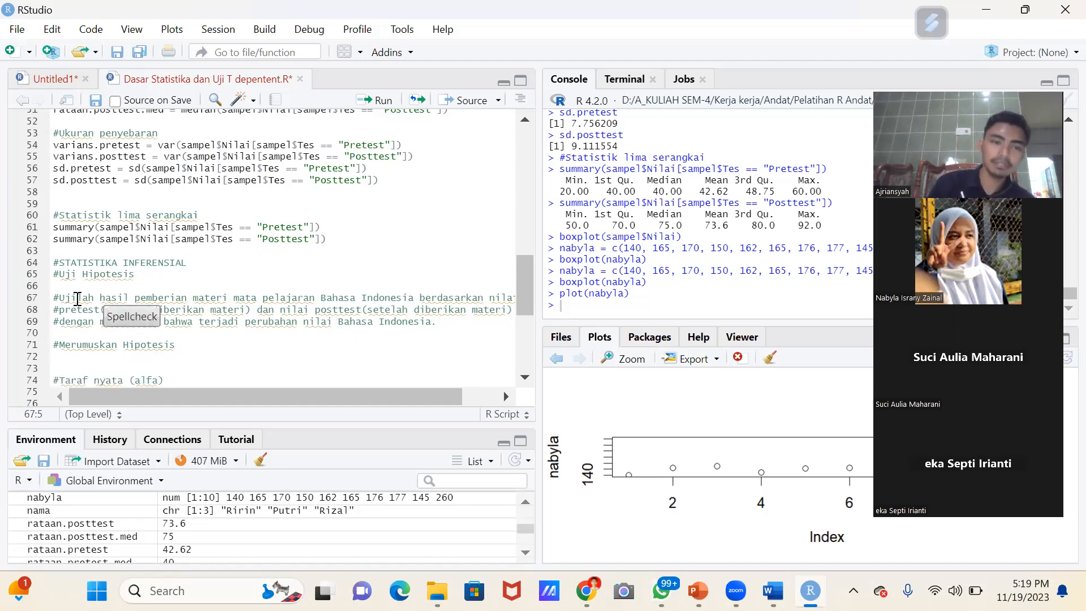
left_click(175, 298)
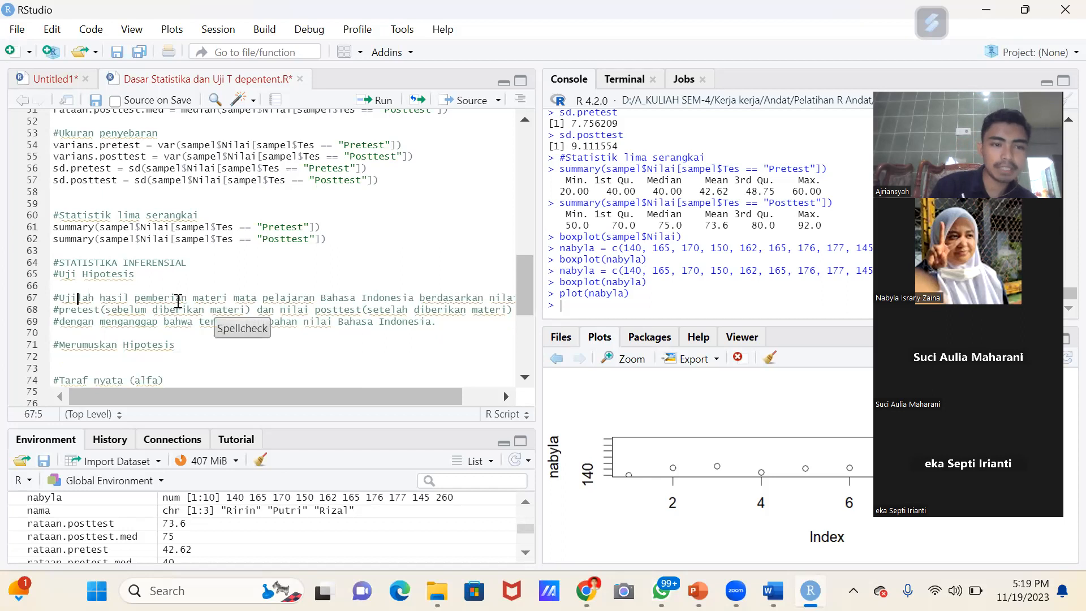
left_click(398, 298)
scroll(408, 394, "right", 2)
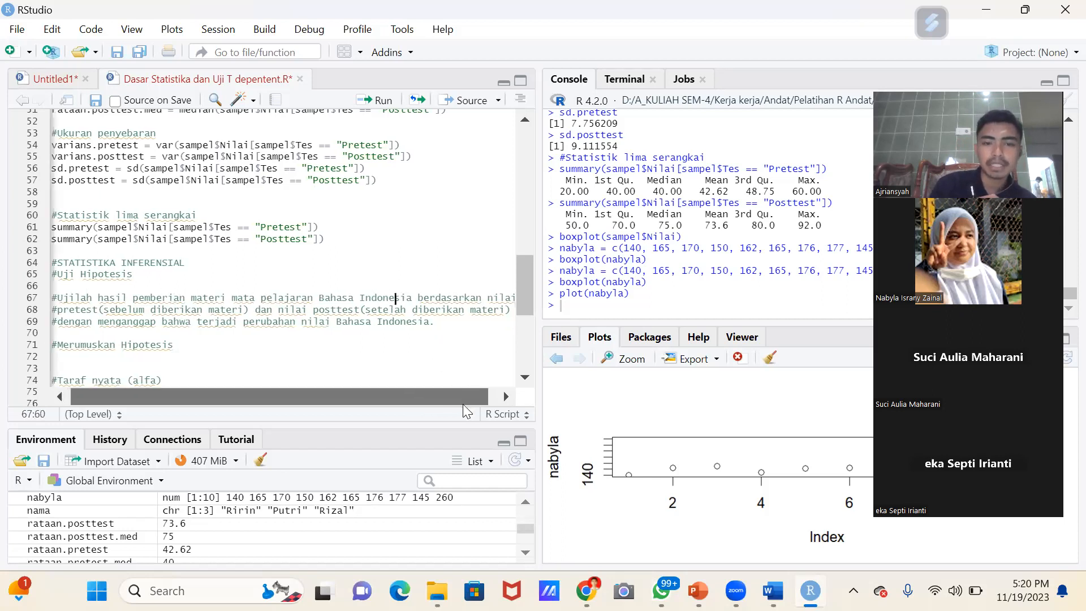
scroll(315, 398, "left", 2)
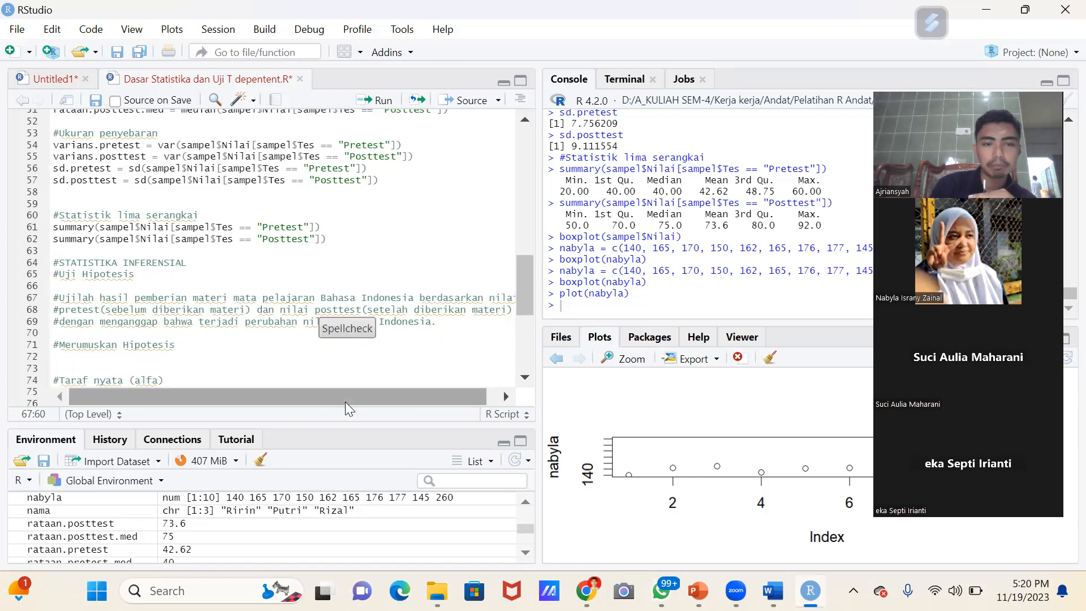
scroll(420, 402, "right", 1)
scroll(283, 394, "left", 1)
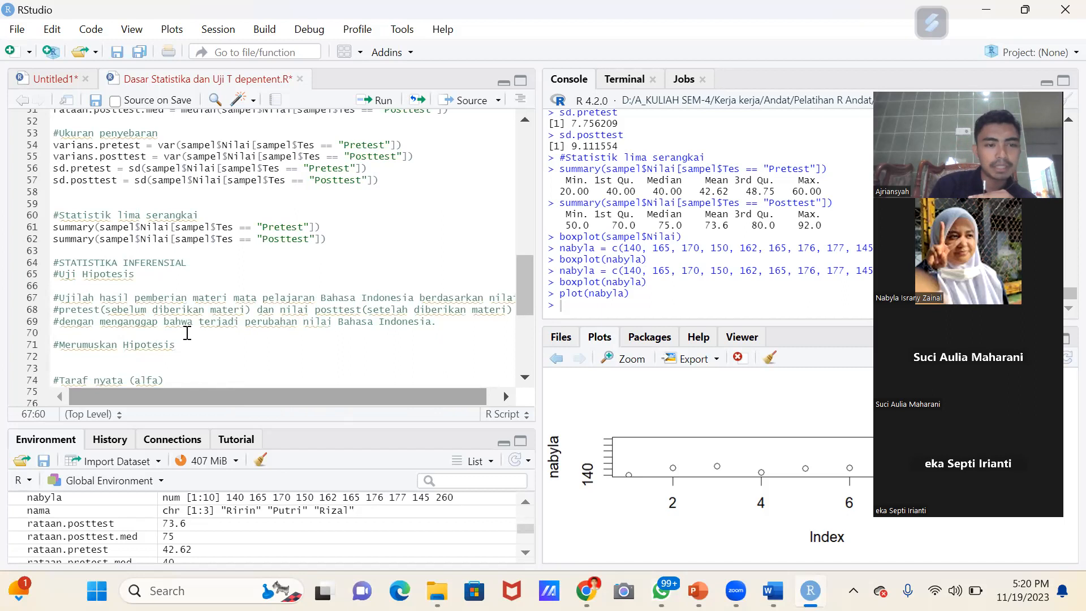
left_click(333, 321)
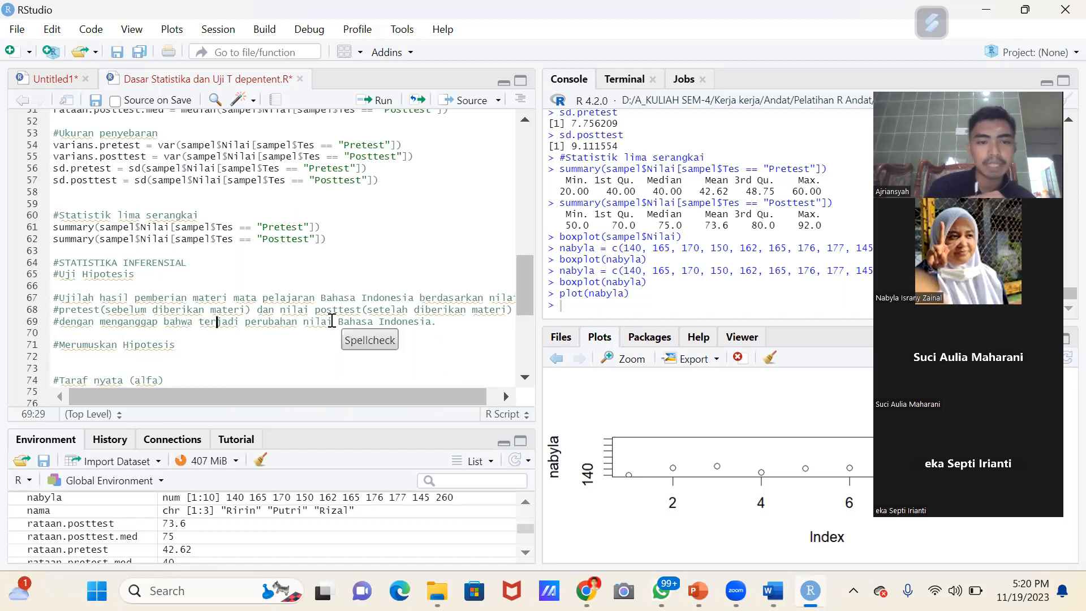
left_click(410, 322)
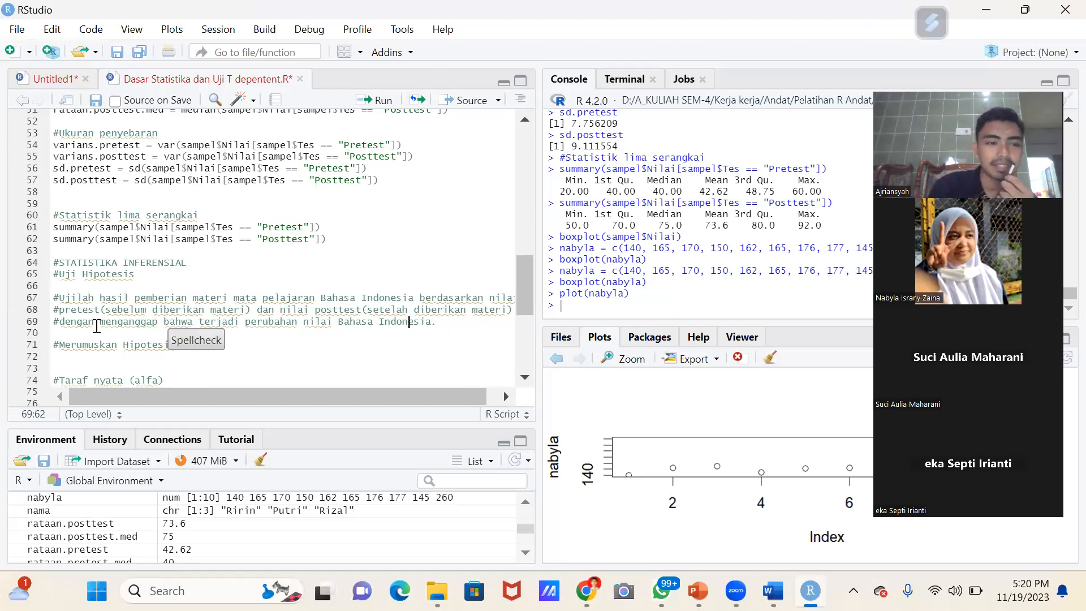
left_click_drag(101, 322, 433, 322)
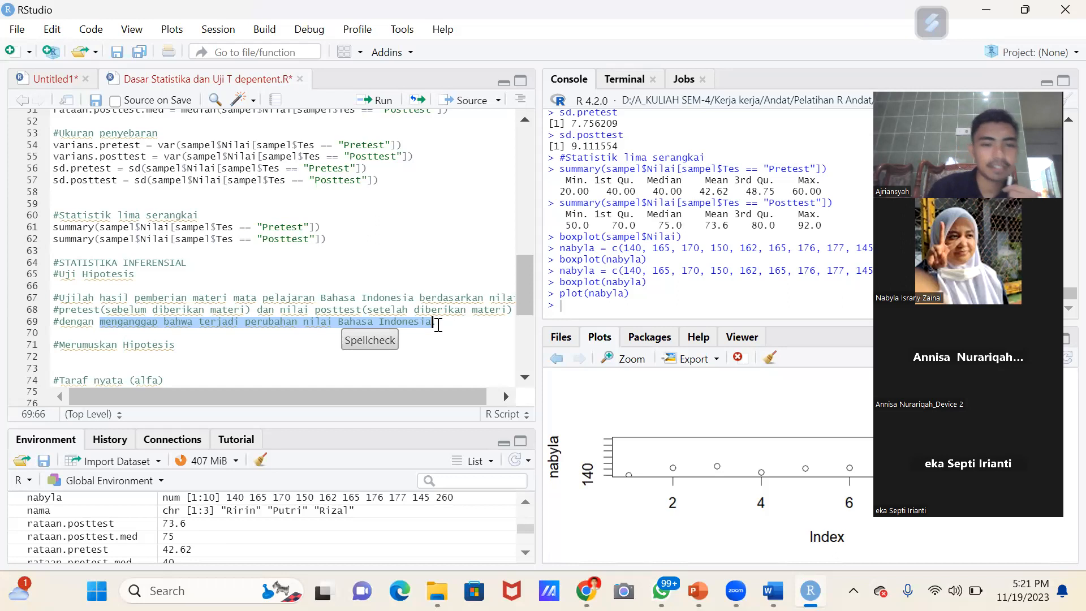
scroll(339, 282, "down", 2)
left_click(120, 280)
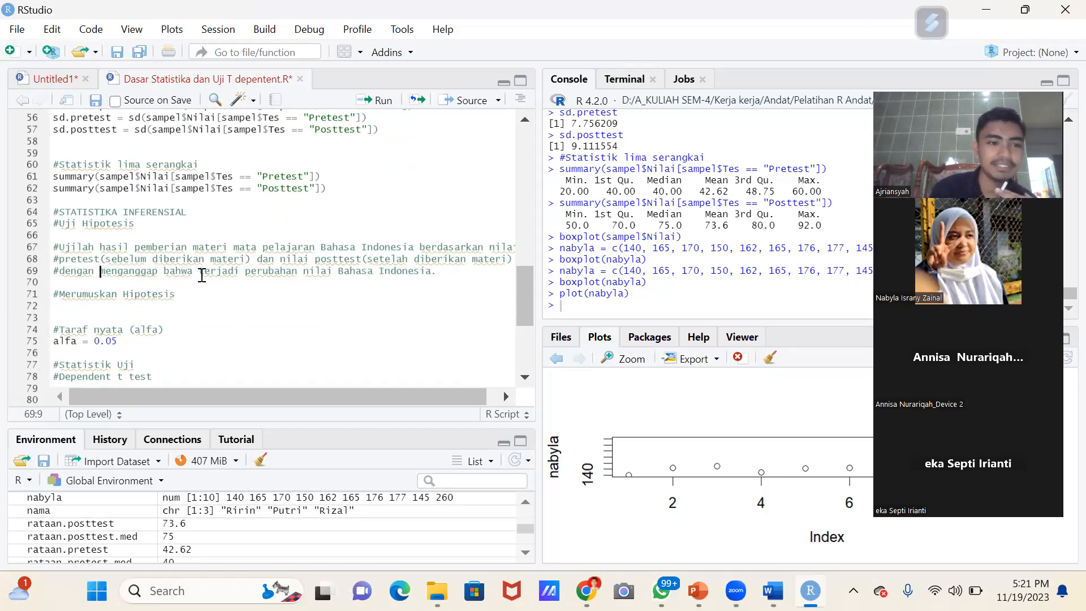
left_click_drag(100, 271, 236, 271)
left_click_drag(402, 267, 431, 271)
left_click(432, 273)
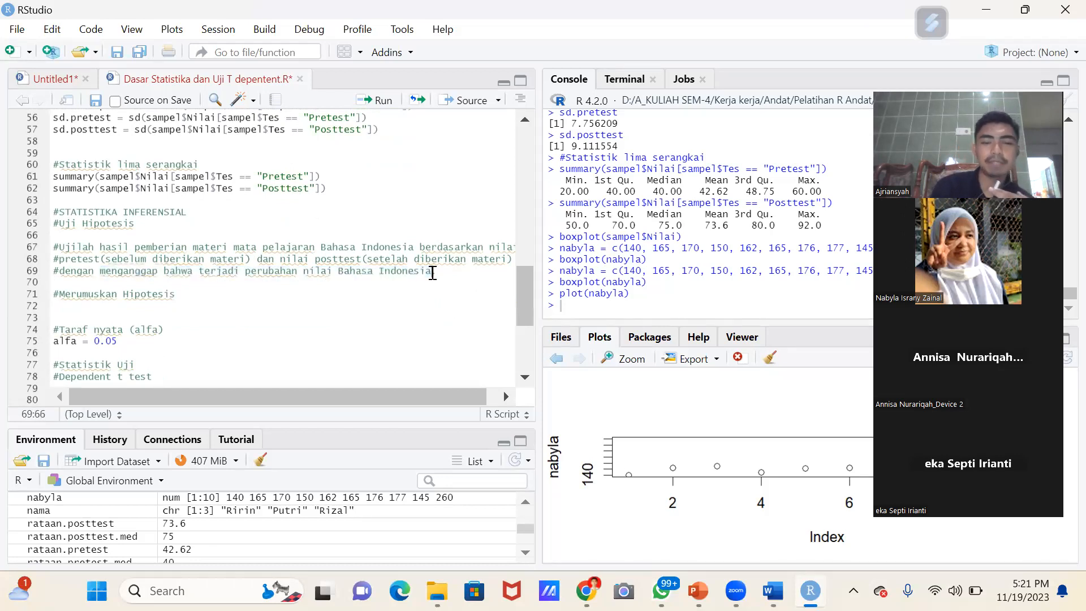
type(".")
- Start a comment line labelled "#H0 :" directly below the Merumuskan Hipotesis heading
left_click(88, 312)
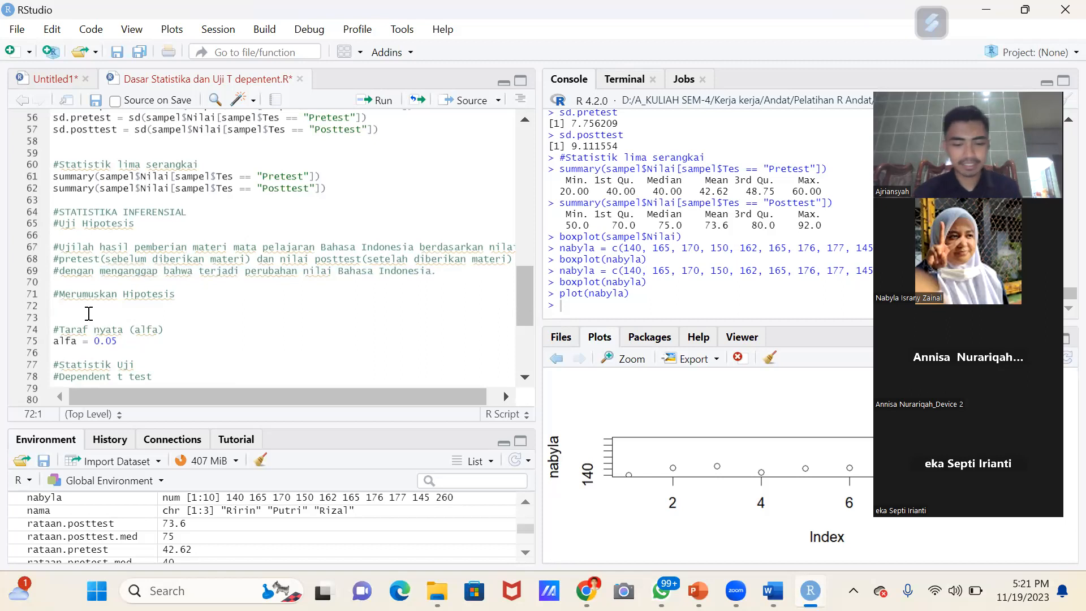
type("#")
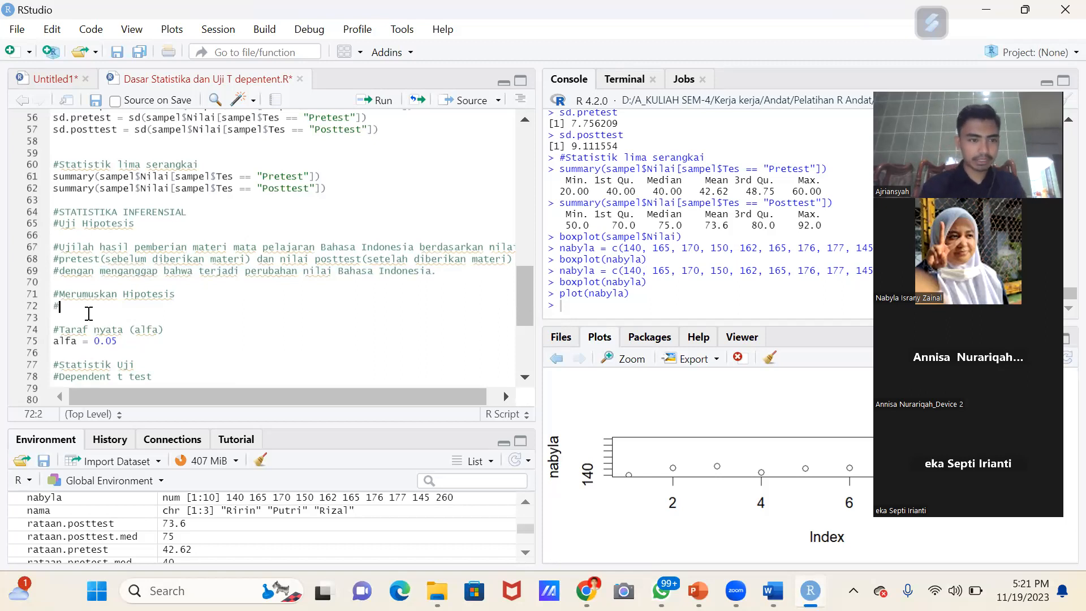
left_click(56, 215)
left_click_drag(56, 216, 99, 312)
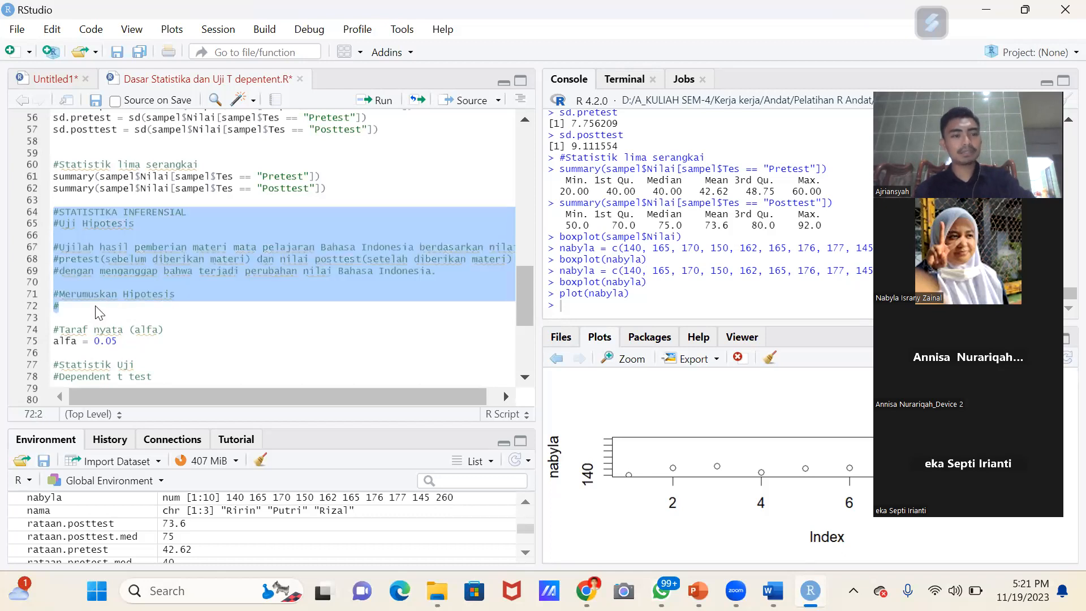
left_click(95, 306)
type("H")
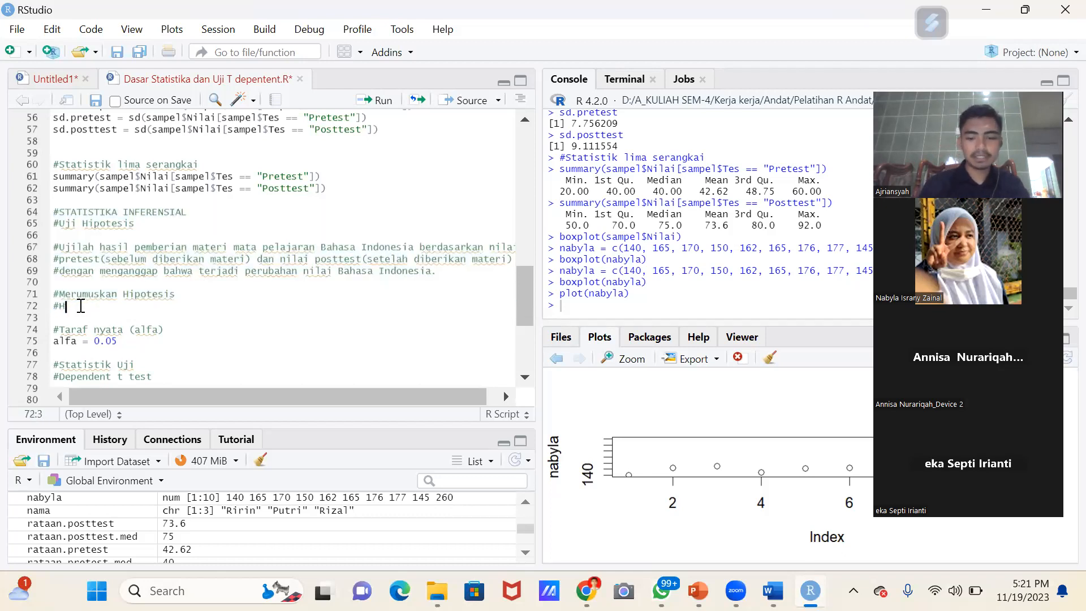
type("0 :")
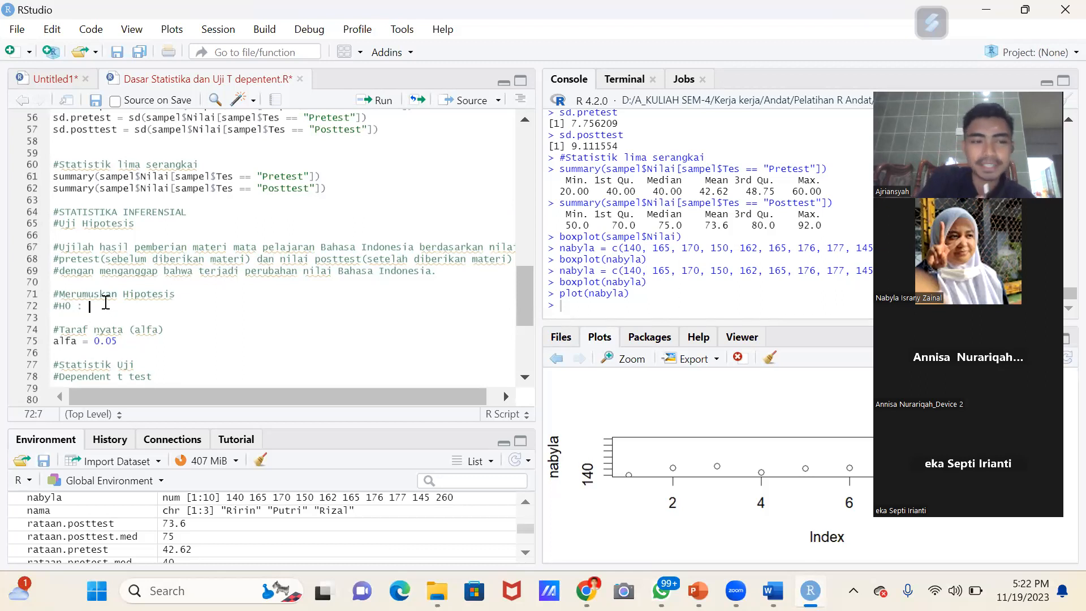
- Complete the H0 comment with the null hypothesis "Tidak terjadi perubahan nilai B. Indo", based on the assumption in the problem statement
left_click(99, 273)
left_click_drag(99, 275, 435, 273)
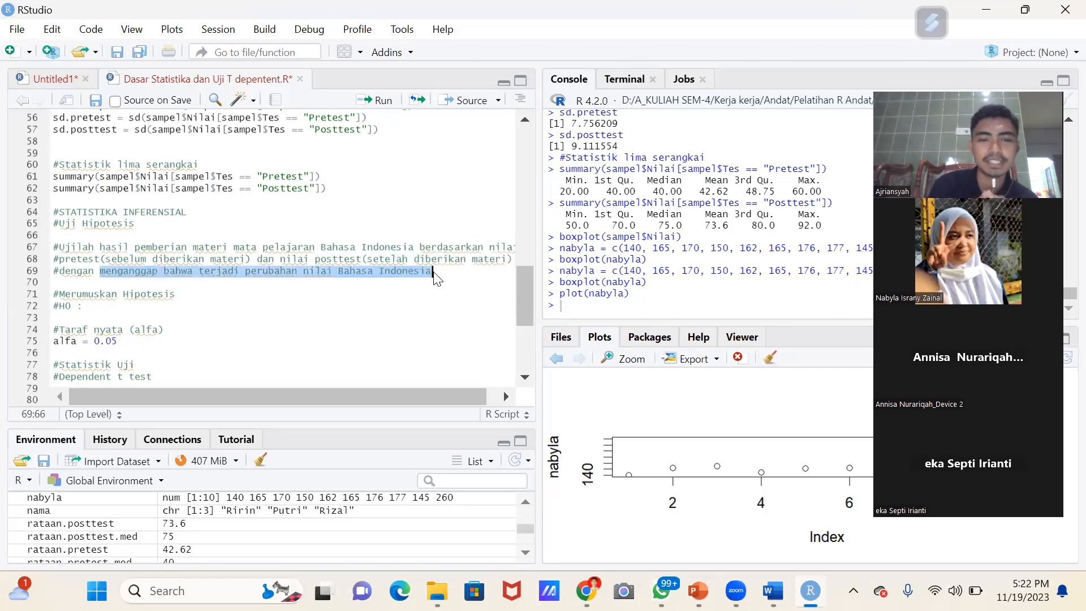
left_click(434, 273)
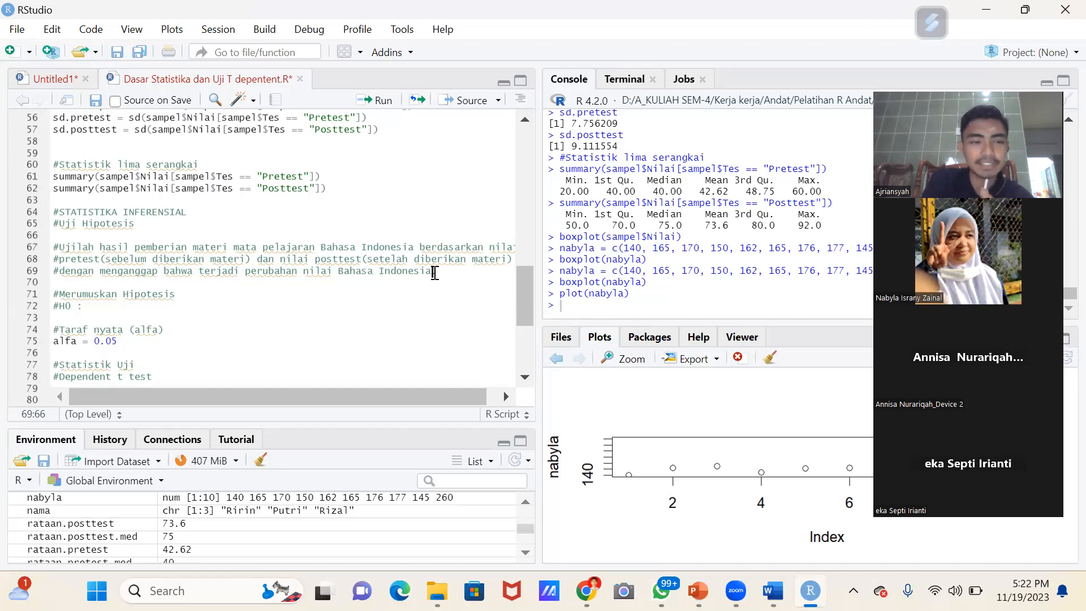
left_click(152, 305)
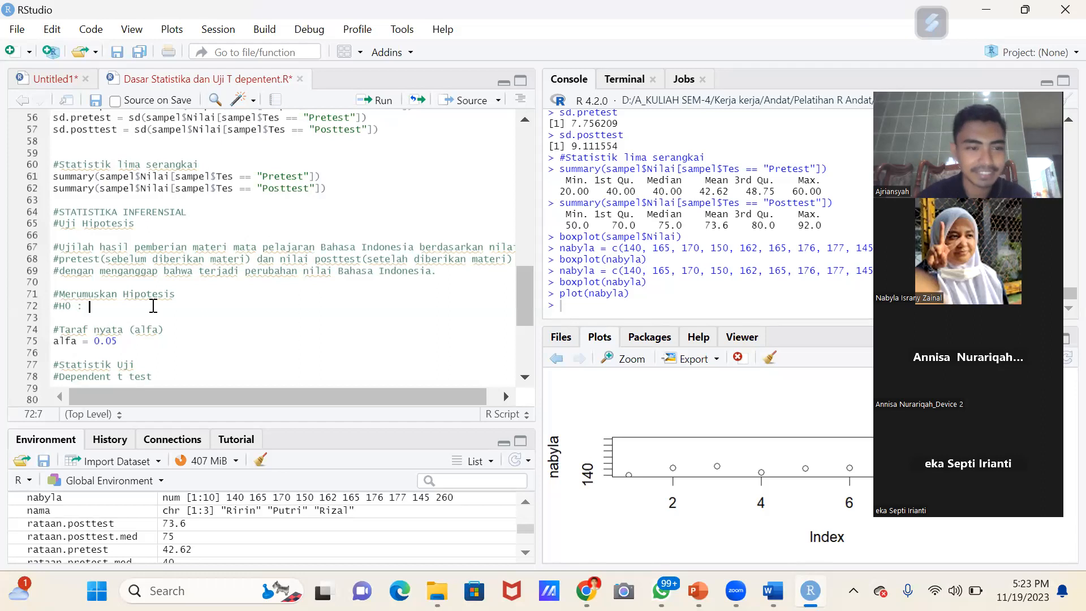
left_click(101, 295)
left_click(95, 307)
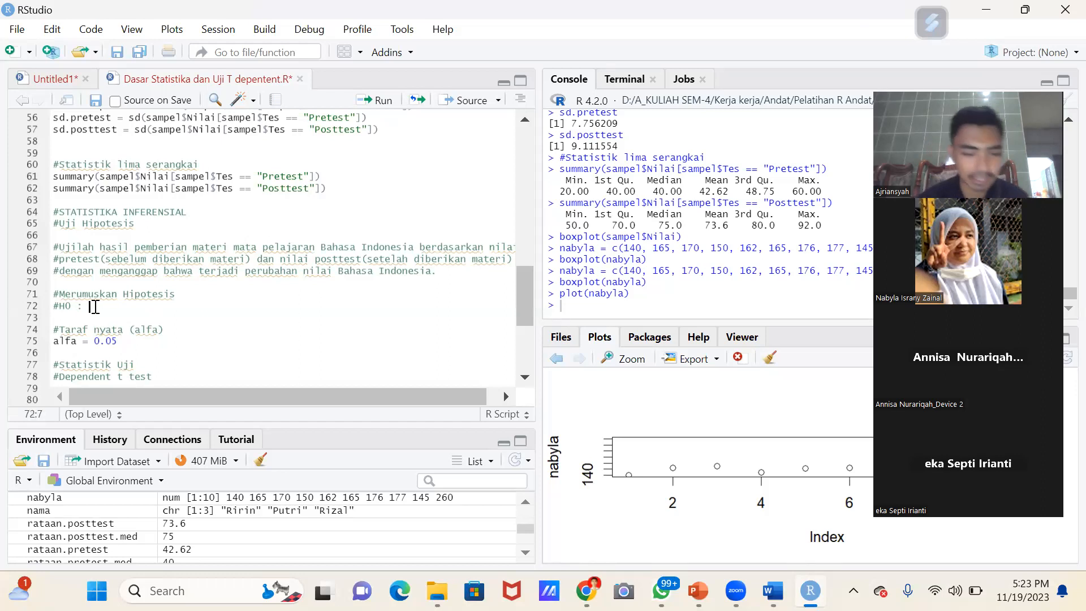
type("Tidak ")
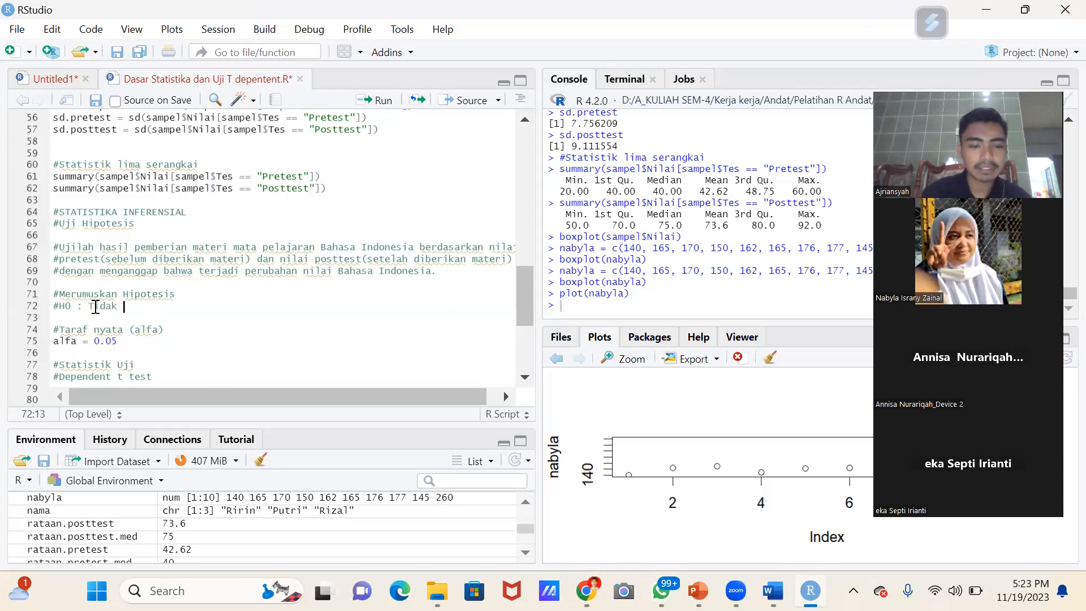
type("terdapat")
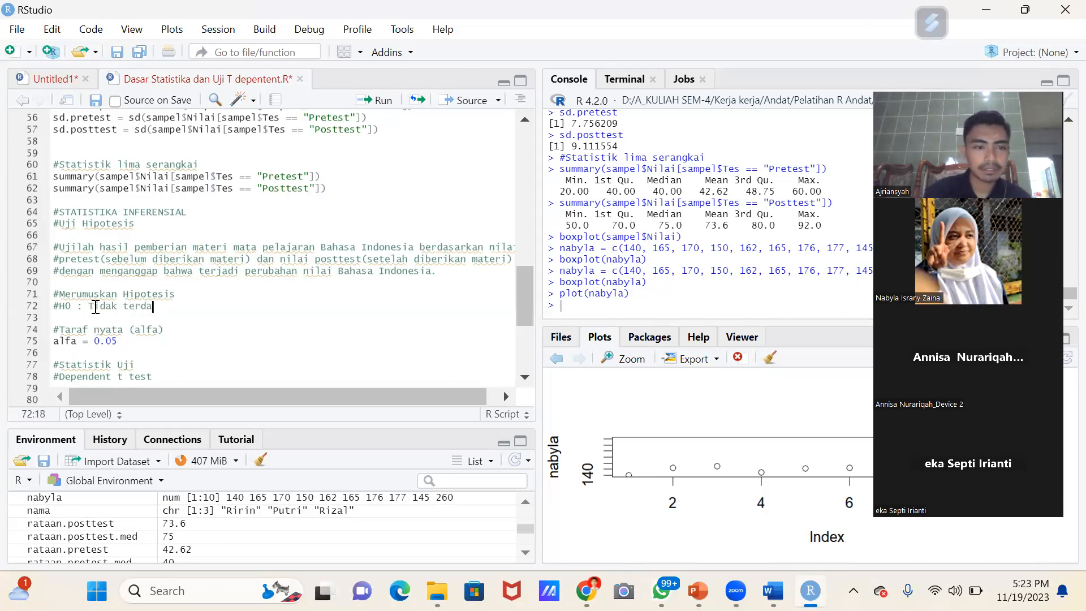
key("BackSpace")
key("BackSpace")
key("BackSpace")
key("BackSpace")
key("BackSpace")
type("jad")
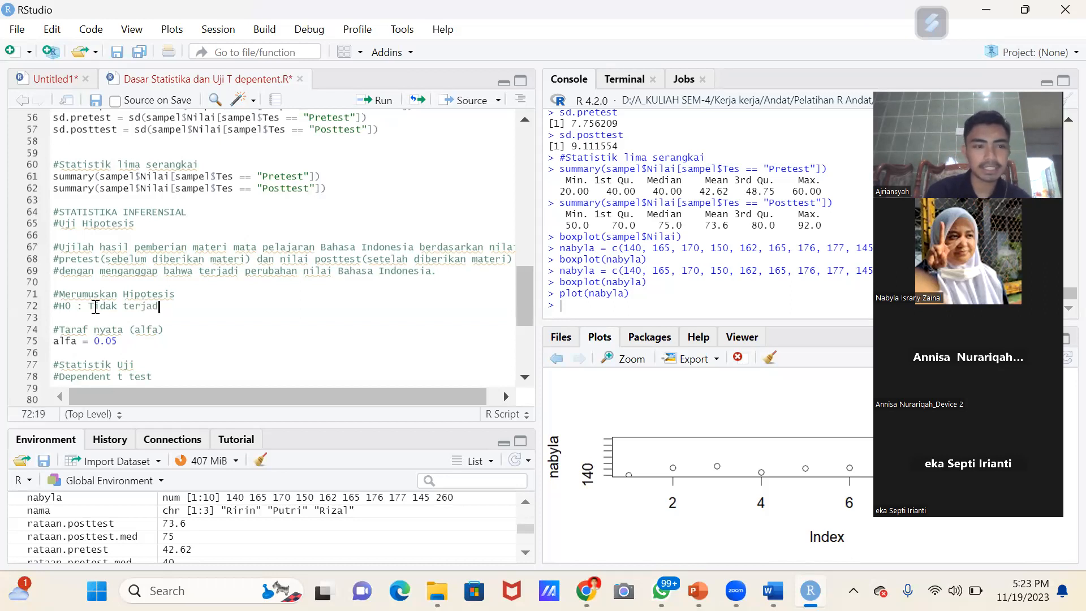
type("i perun")
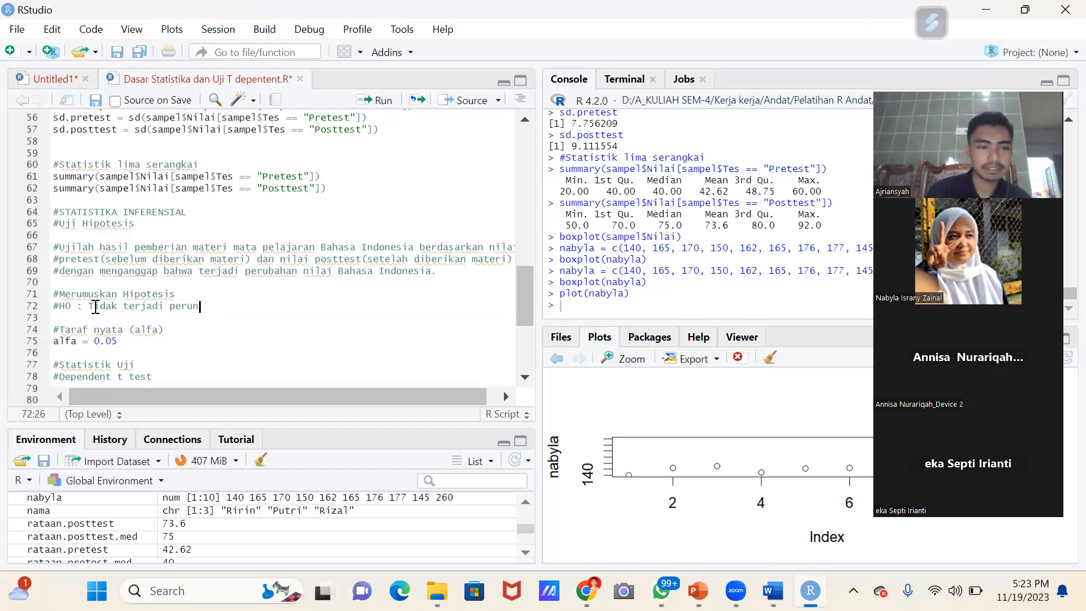
key("BackSpace")
type("bahan nilai b")
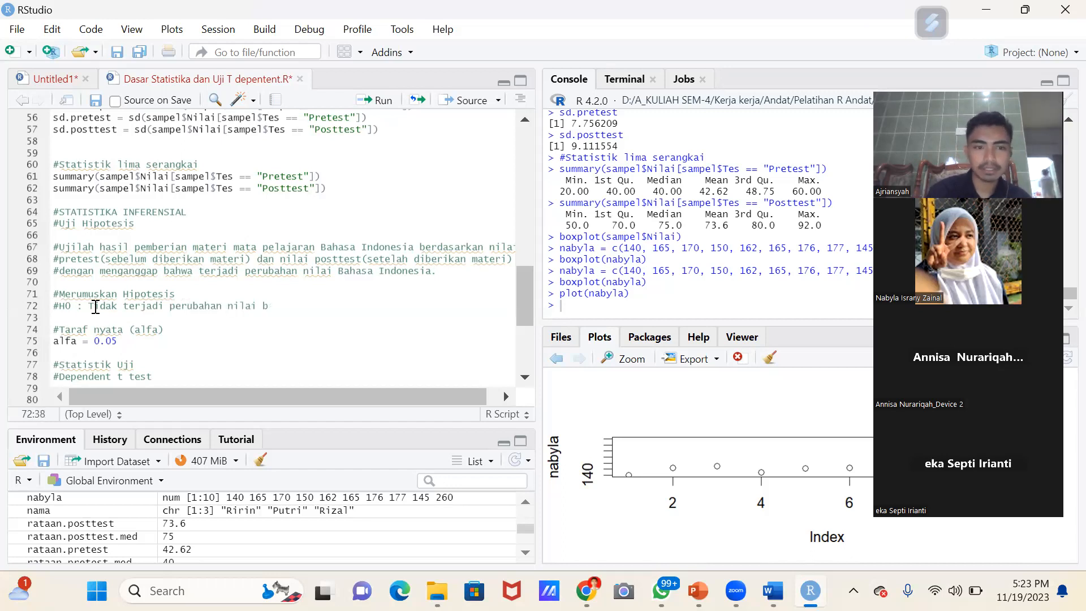
key("BackSpace")
type("B. Indo")
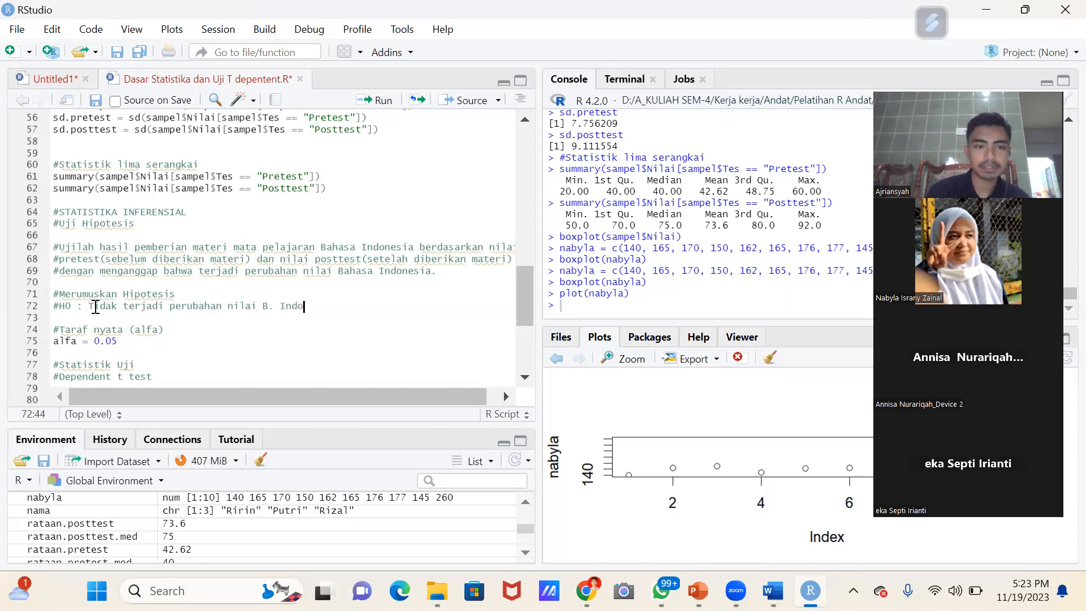
- Add a "#H1 :" comment line below H0, reusing the problem statement's phrase as "Terjadi perubahan nilai Bahasa Indonesia"
key("Return")
type("#H1 :")
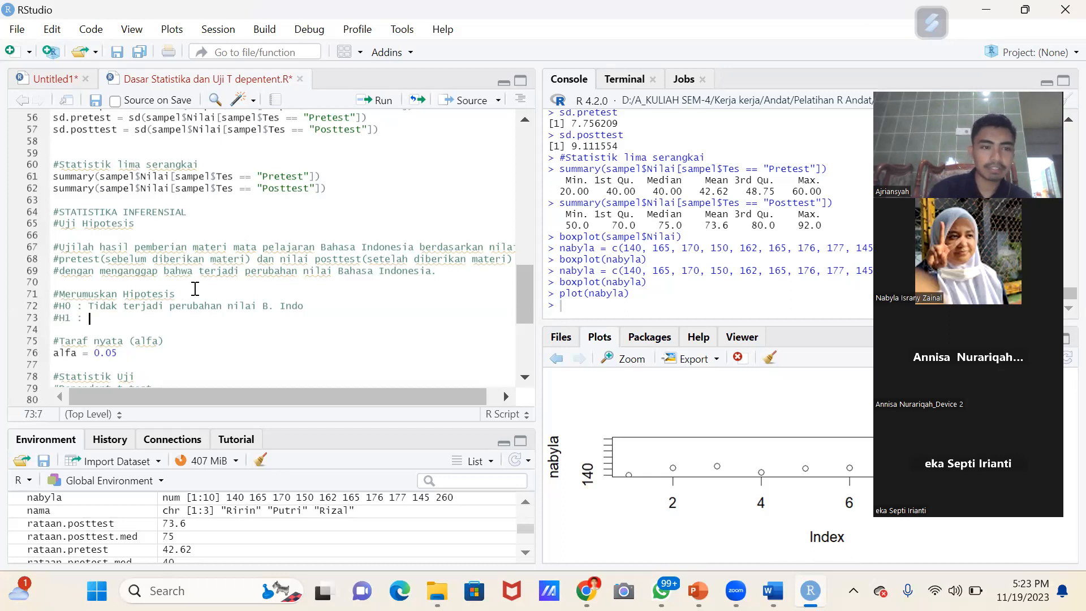
left_click_drag(201, 272, 434, 275)
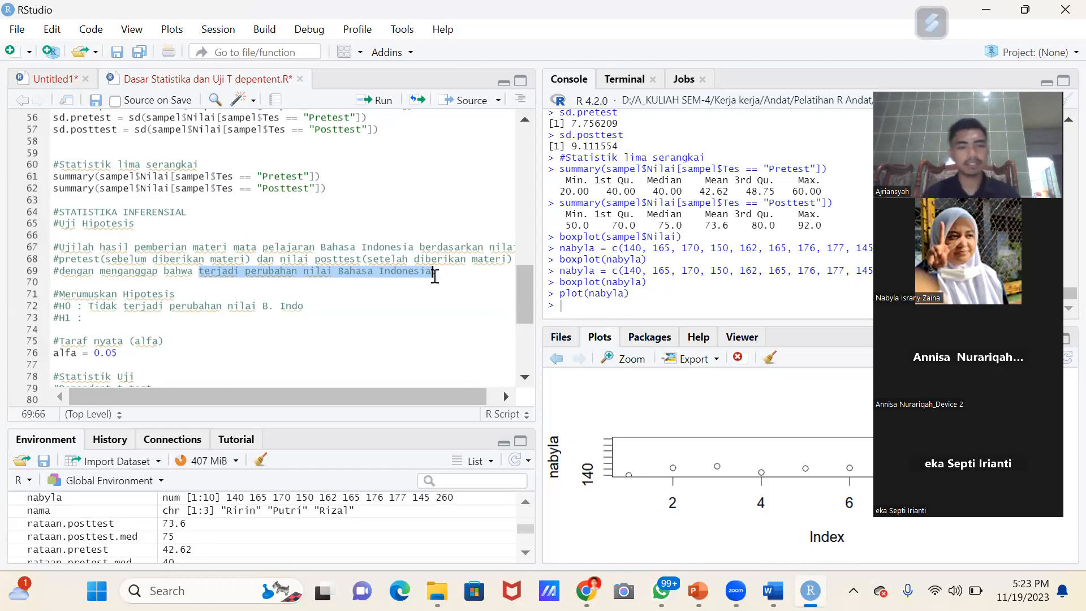
key("ctrl+c")
left_click(196, 316)
key("ctrl+v")
left_click(96, 318)
key("BackSpace")
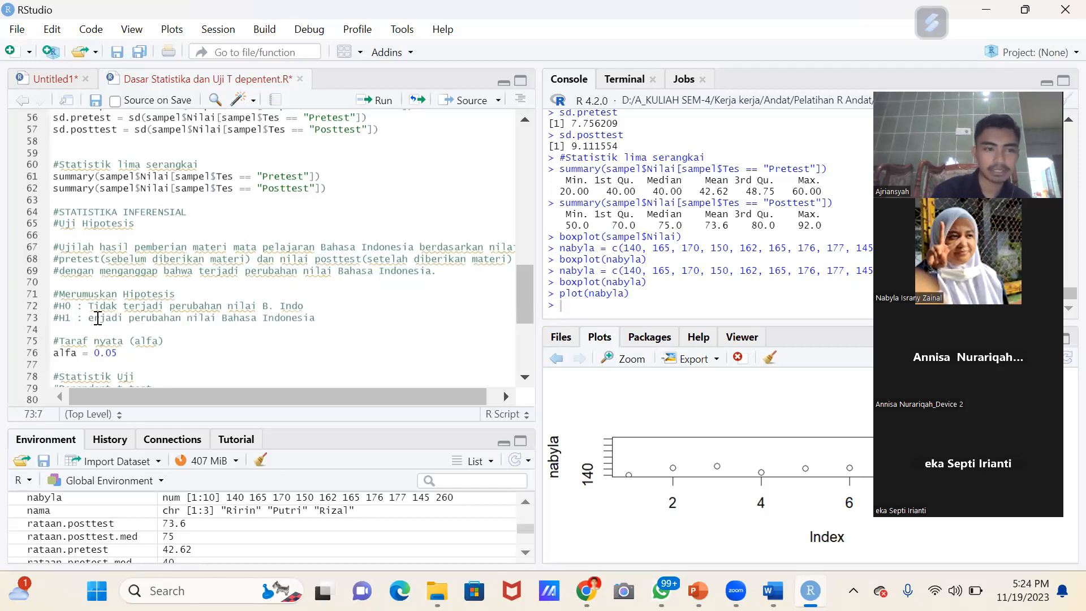
type("T")
- Shorten "Bahasa Indonesia" at the end of the H1 comment to "B."
left_click(200, 318)
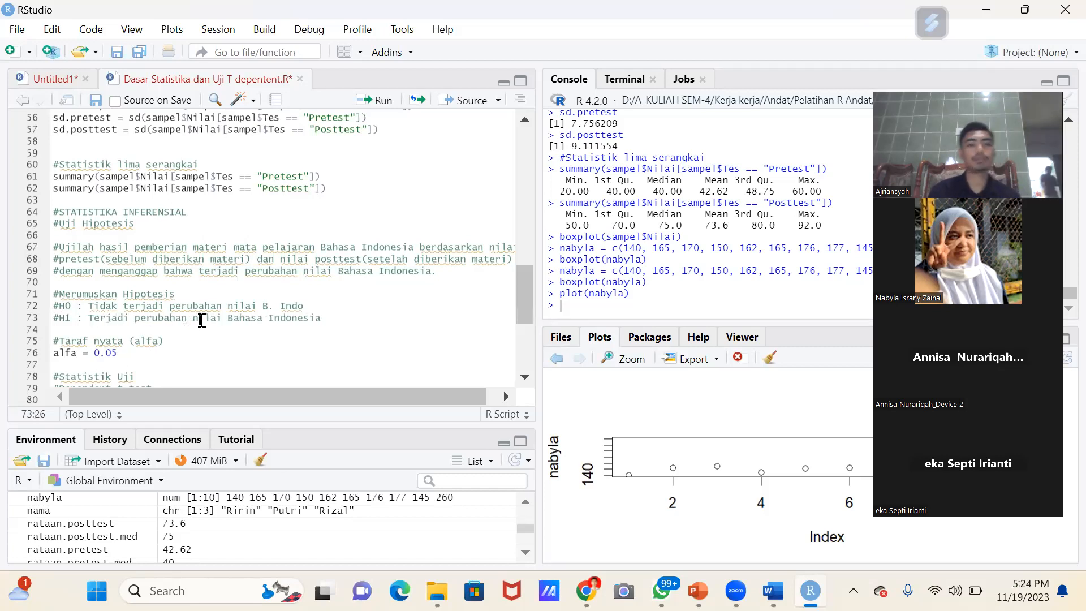
left_click(325, 317)
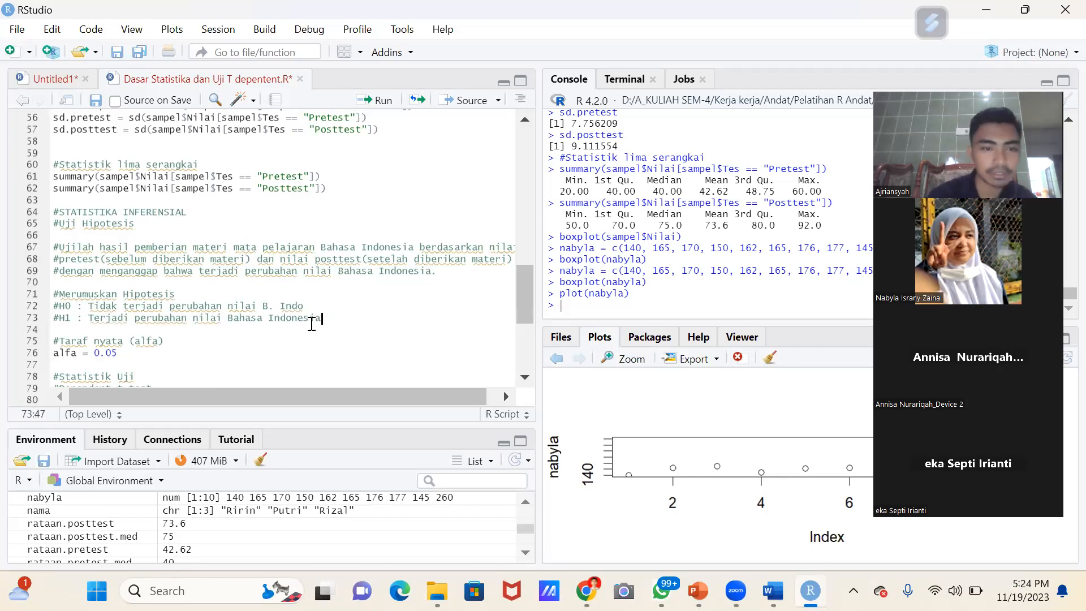
key("BackSpace")
key("BackSpace")
key("BackSpace")
key("BackSpace")
key("BackSpace")
key("BackSpace")
key("BackSpace")
key("BackSpace")
key("BackSpace")
key("BackSpace")
key("BackSpace")
key("BackSpace")
key("BackSpace")
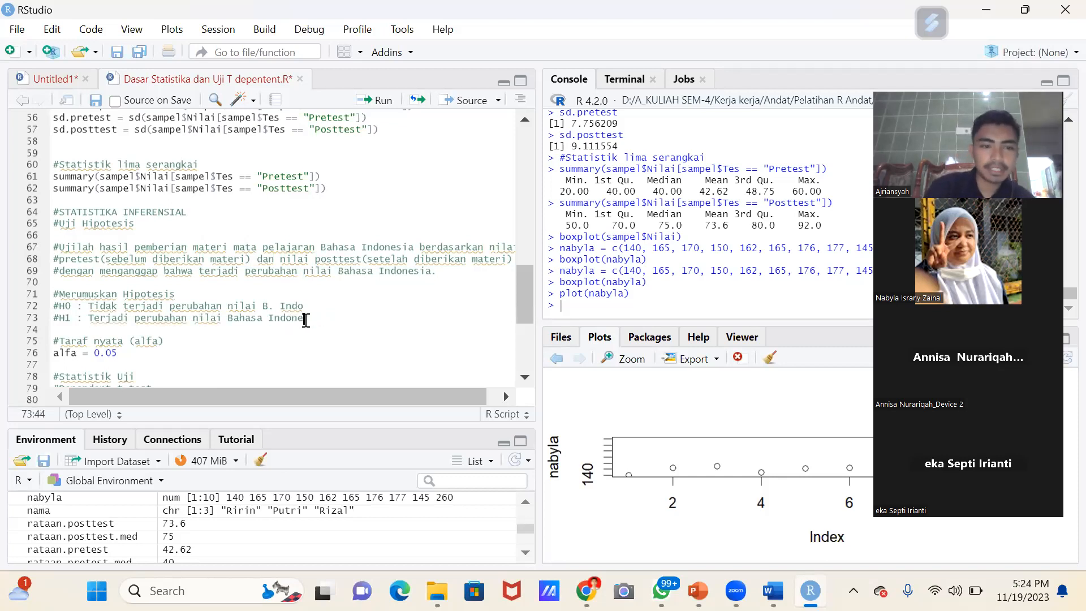
key("BackSpace")
key("BackSpace")
type(".")
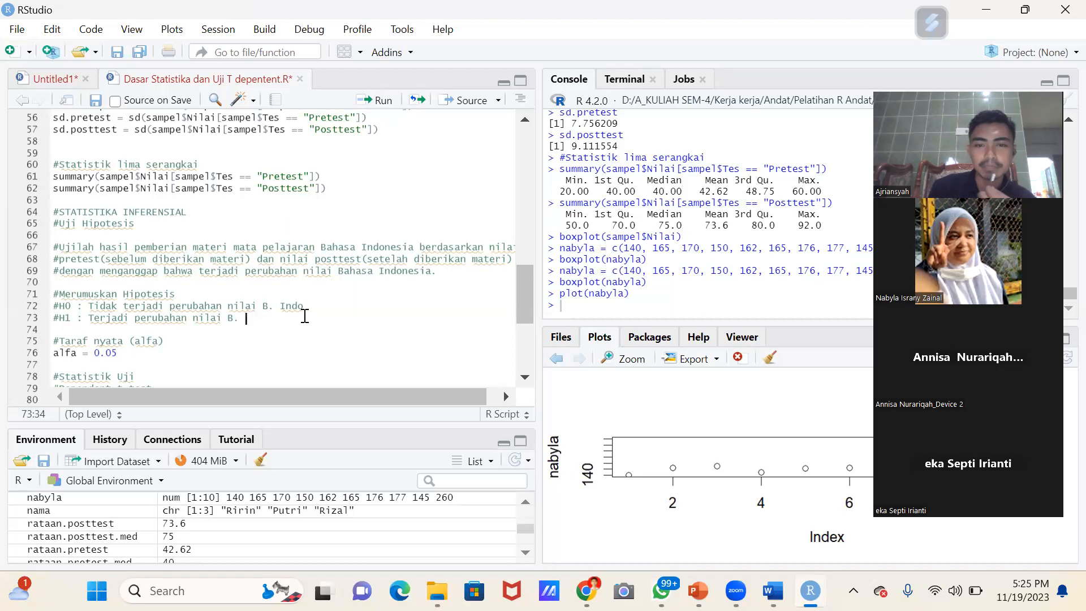
left_click(152, 306)
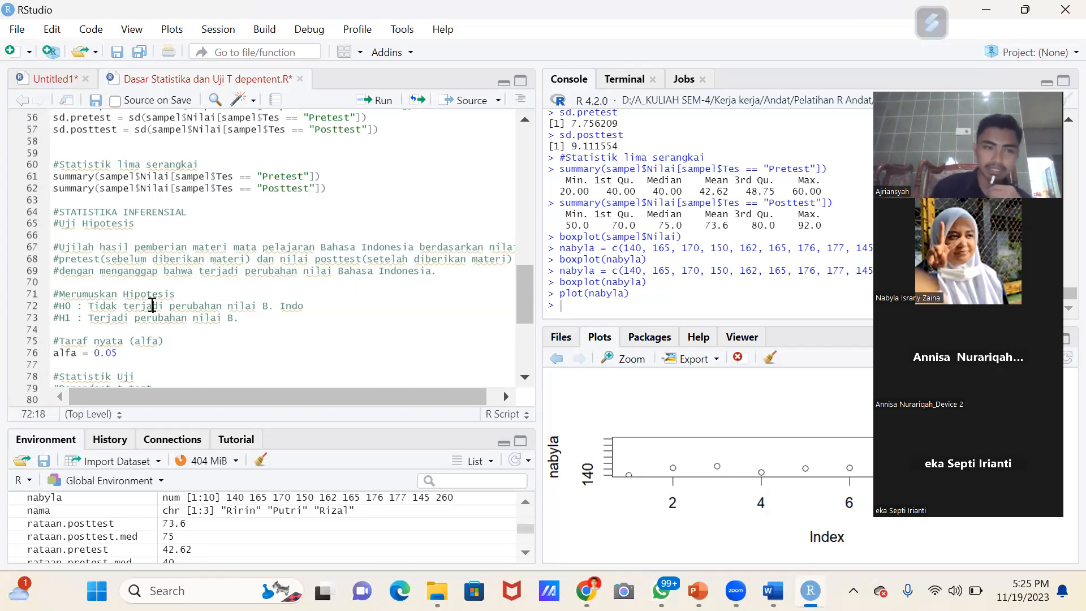
left_click(200, 305)
left_click(254, 322)
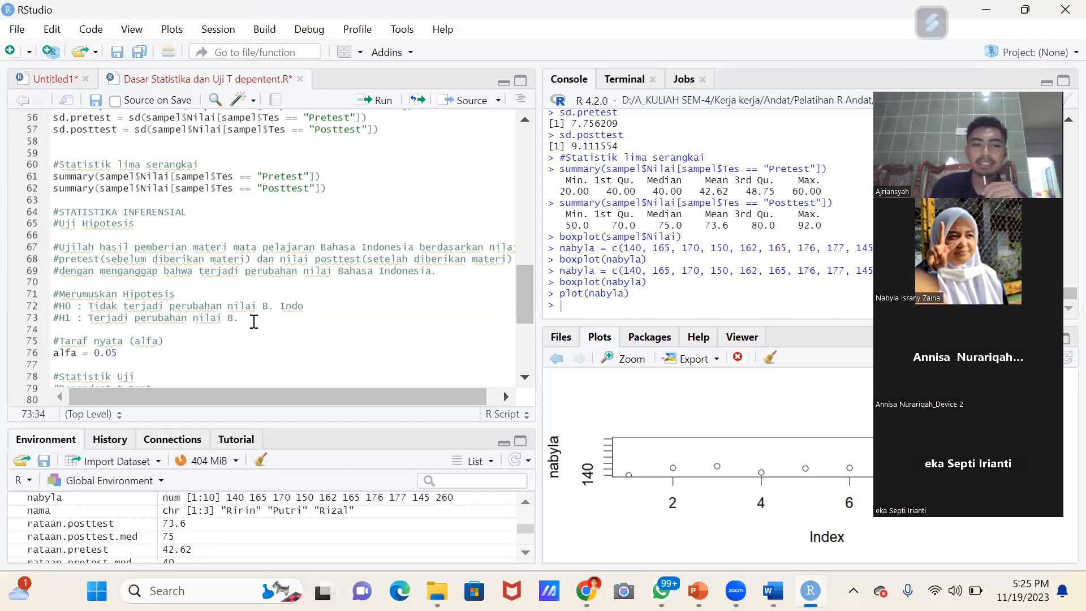
left_click(205, 308)
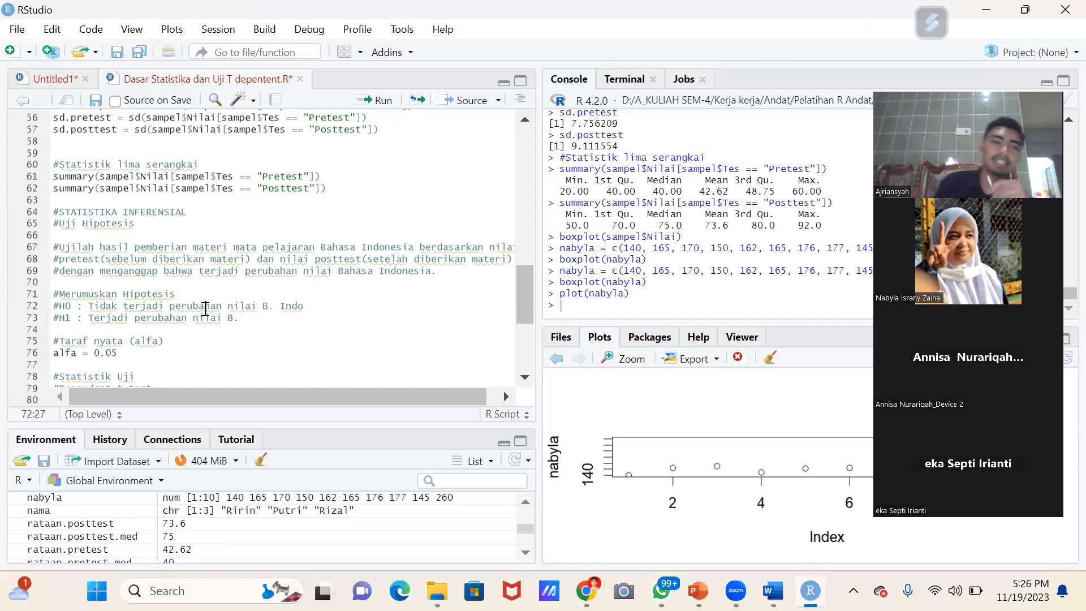
- Run the alfa = 0.05 assignment under the Taraf nyata heading
scroll(205, 309, "down", 3)
left_click(113, 296)
left_click(131, 296)
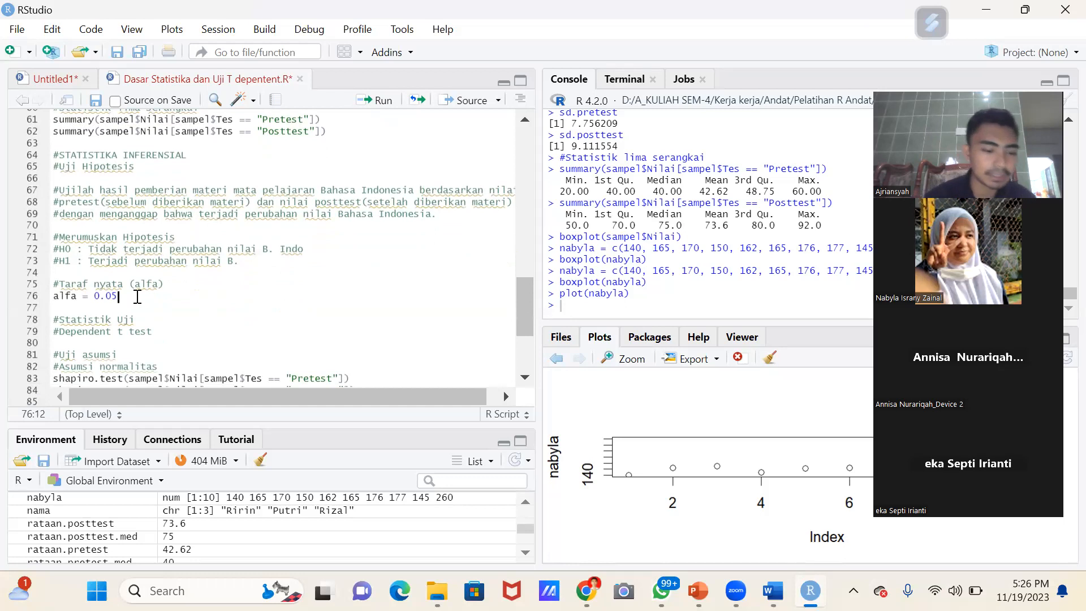
key("ctrl+Return")
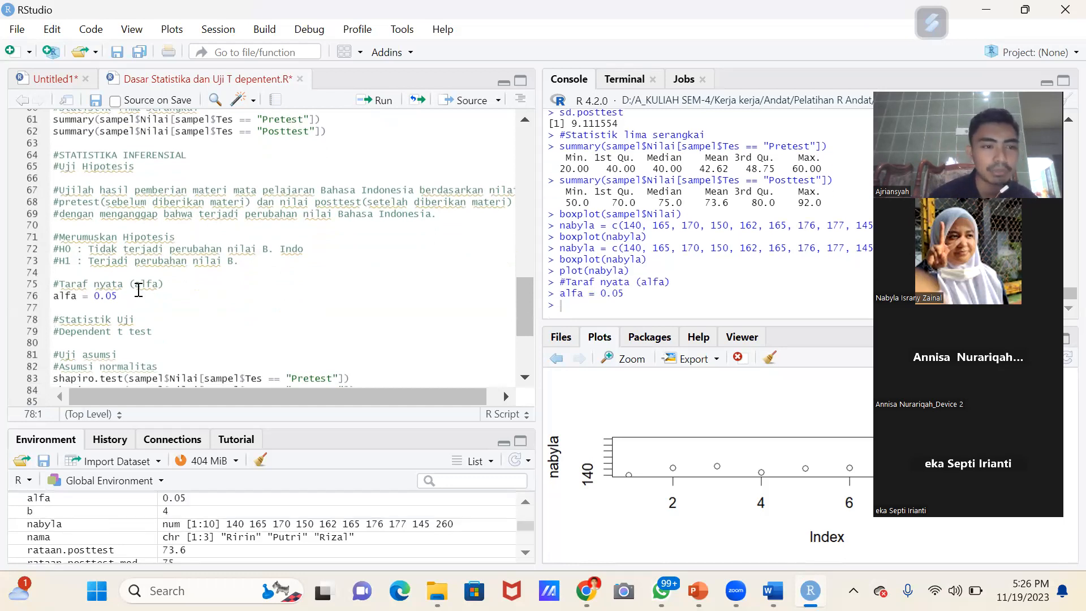
- Examine the test statistic section, covering the dependent t-test and its normality and homoscedasticity assumptions, especially the shapiro.test line for the pretest scores
scroll(138, 286, "down", 1)
left_click(209, 279)
scroll(208, 279, "down", 3)
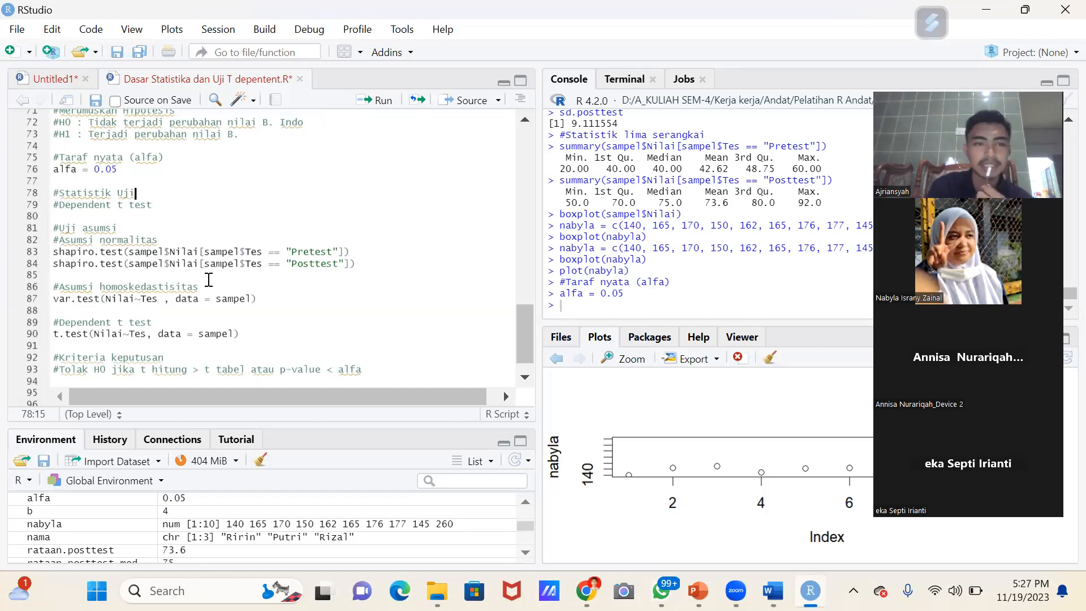
left_click(112, 207)
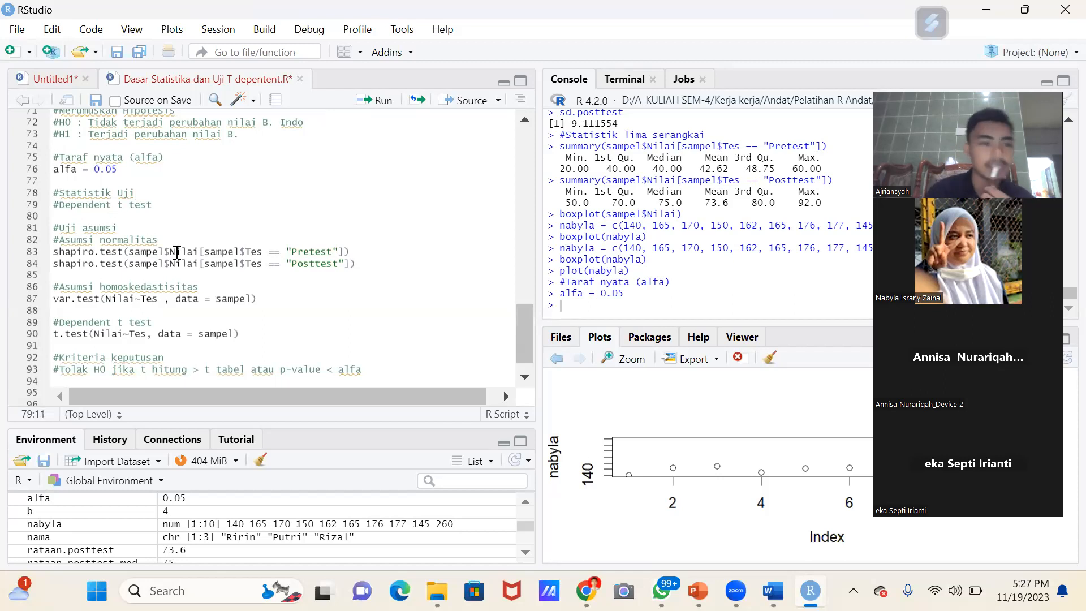
left_click(147, 238)
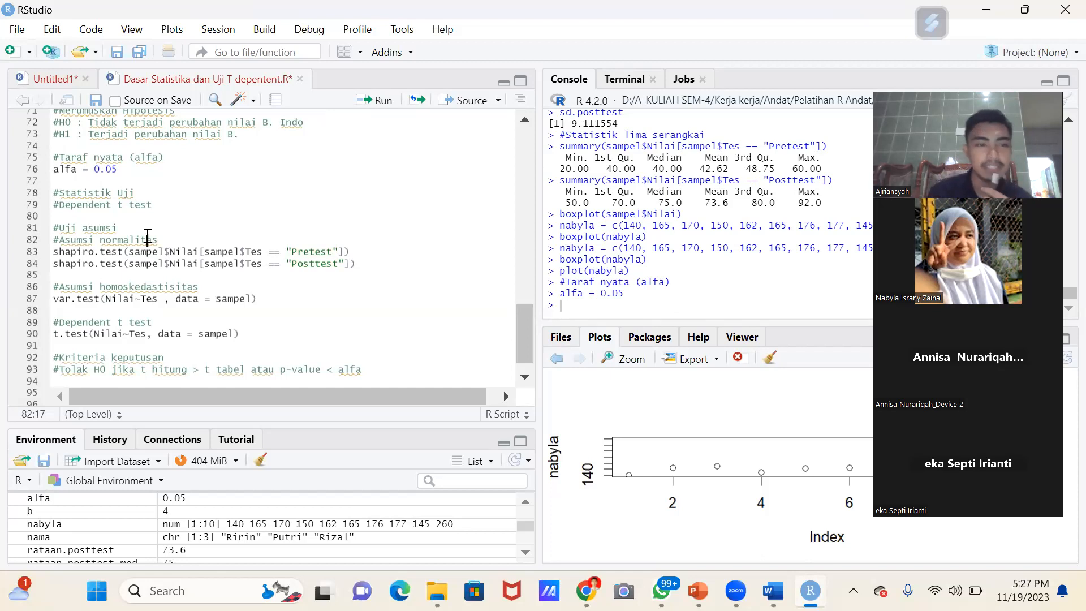
left_click(185, 243)
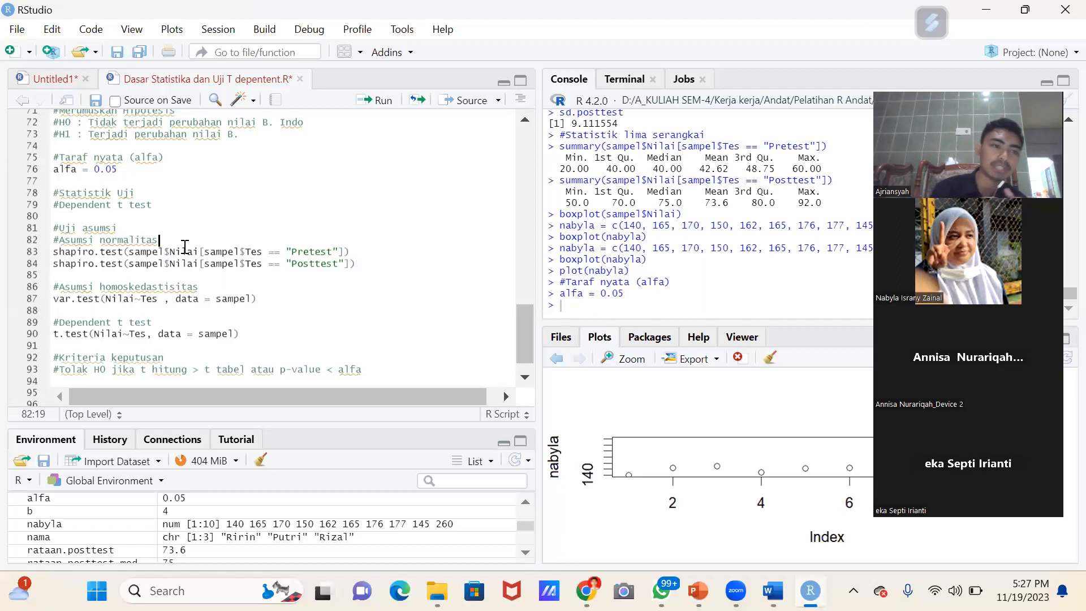
left_click(170, 286)
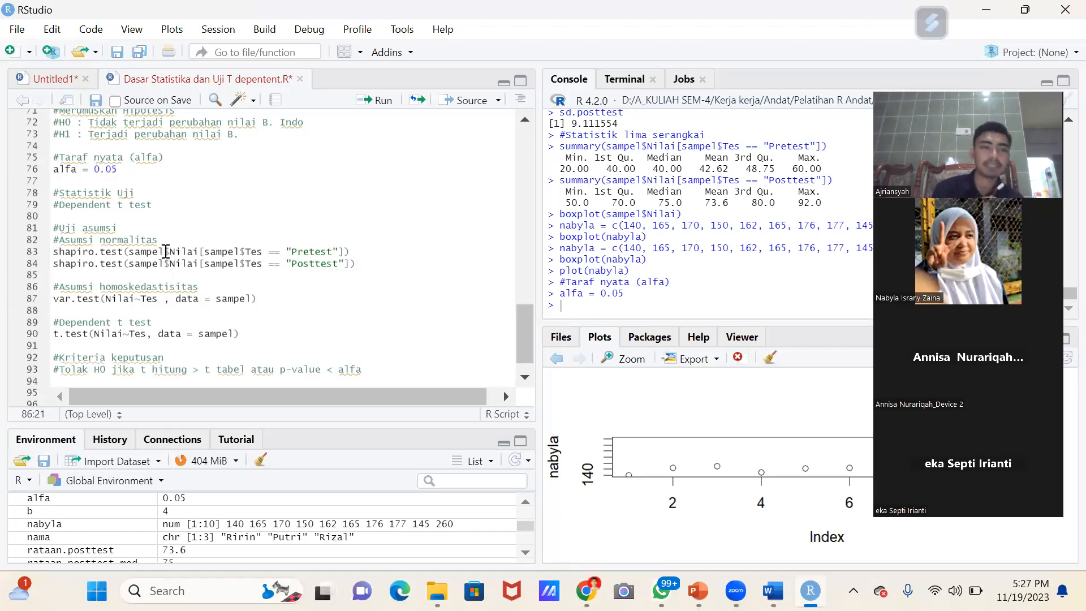
left_click(166, 251)
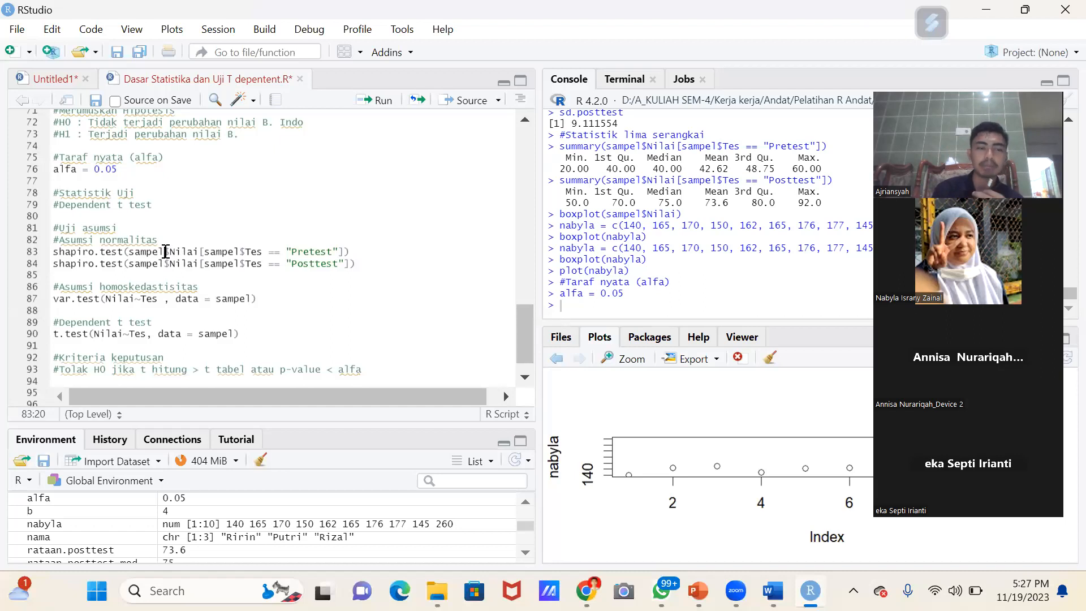
left_click(188, 243)
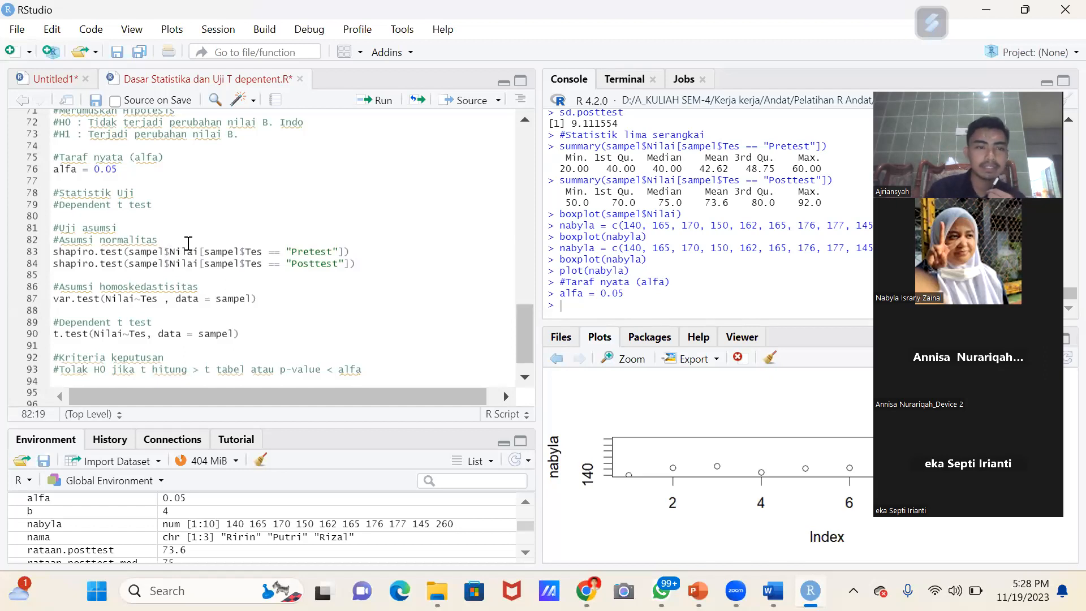
double_click(180, 251)
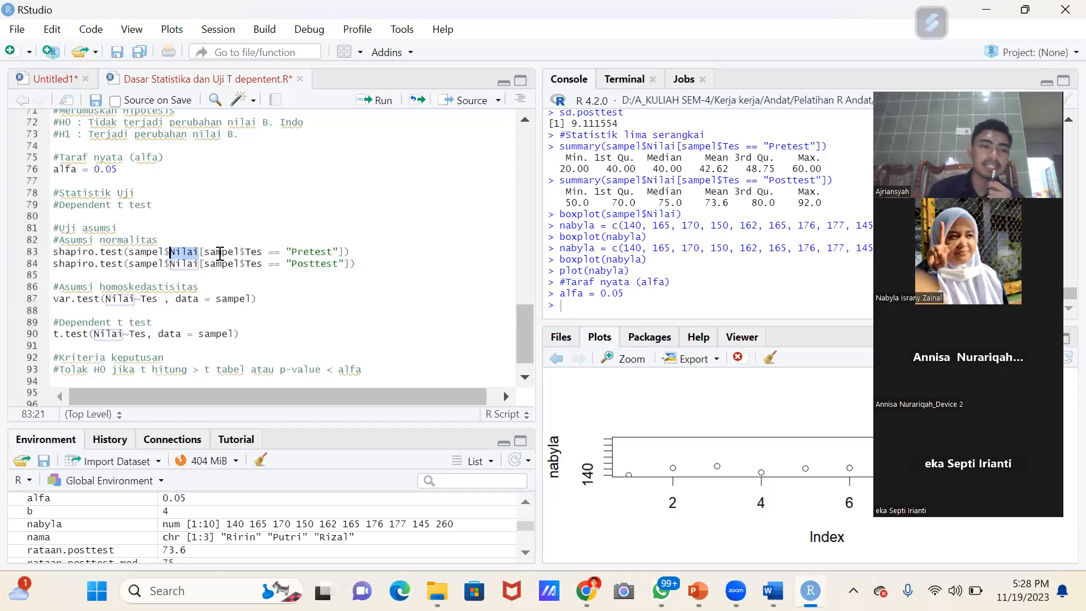
- Examine the homoscedasticity section, especially the var.test line comparing Nilai by Tes
left_click(129, 287)
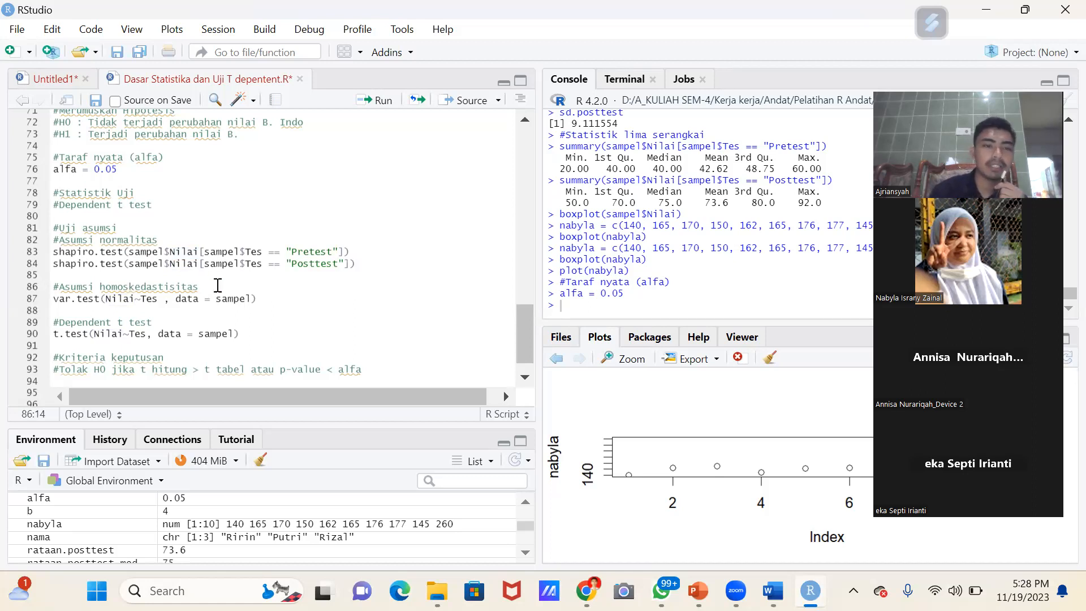
left_click(86, 300)
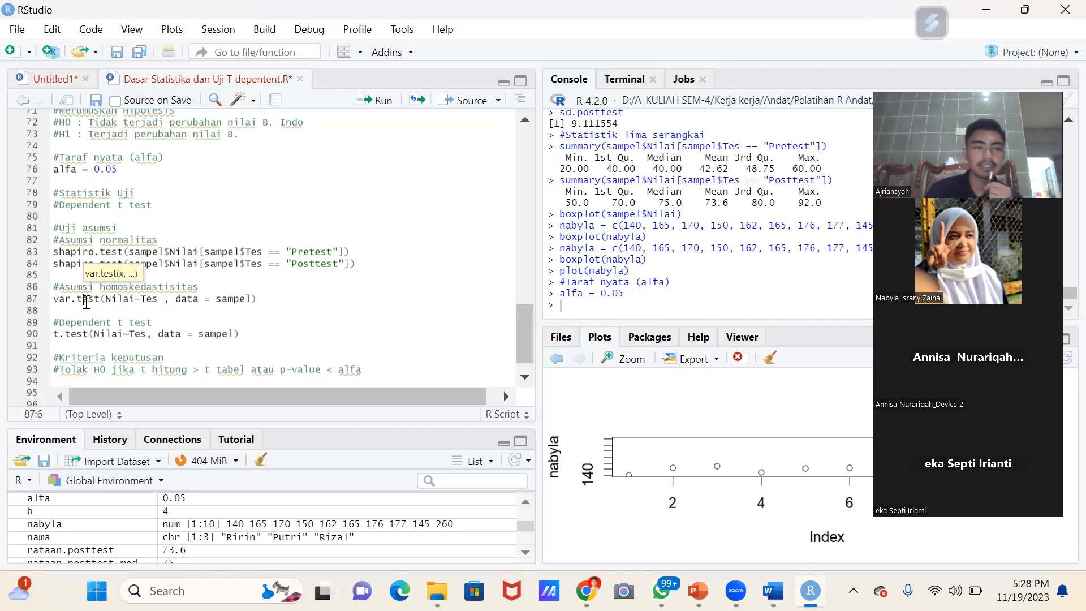
double_click(120, 299)
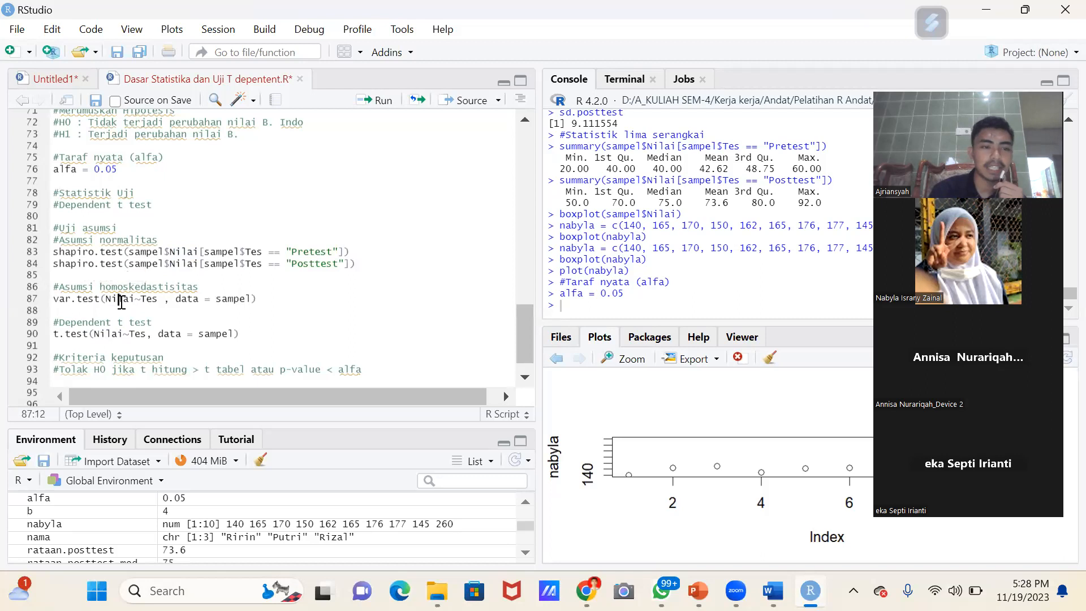
left_click(121, 300)
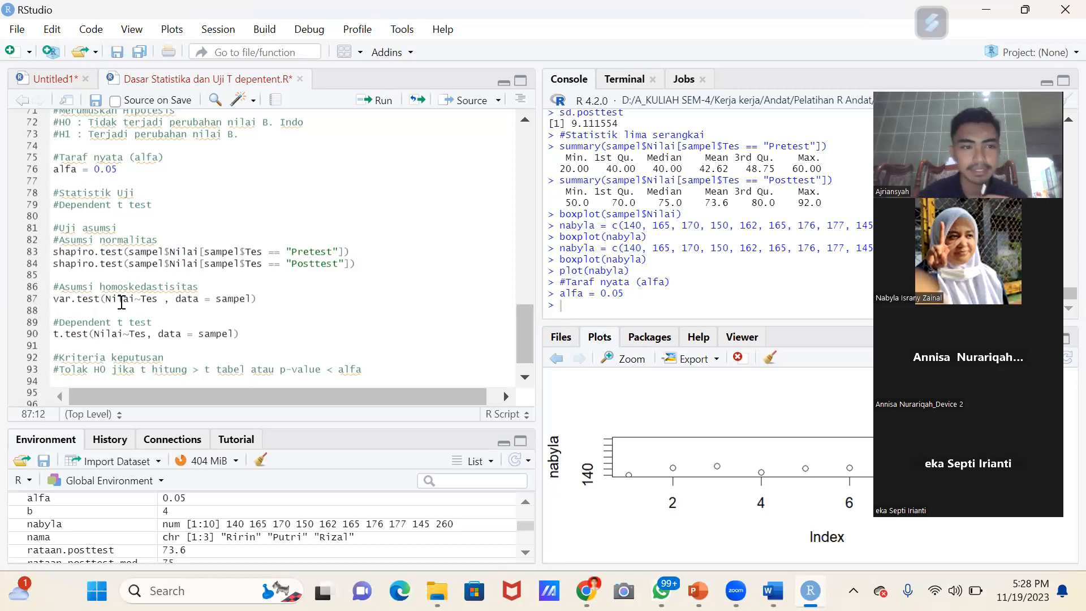
- Run the normality assumption code with the shapiro.test lines for the Pretest and Posttest scores
left_click(259, 243)
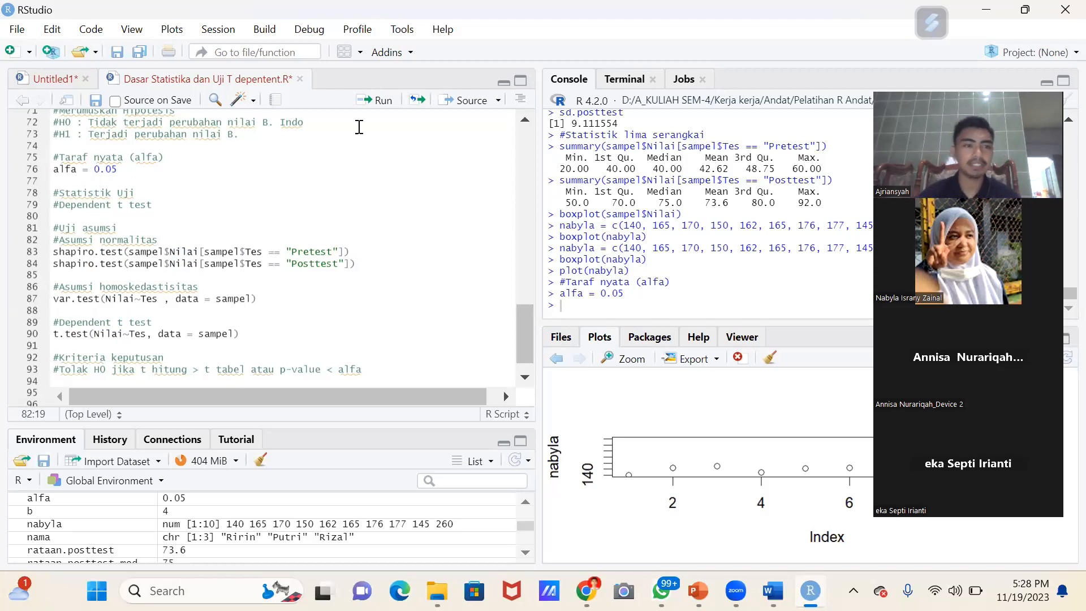
left_click(382, 103)
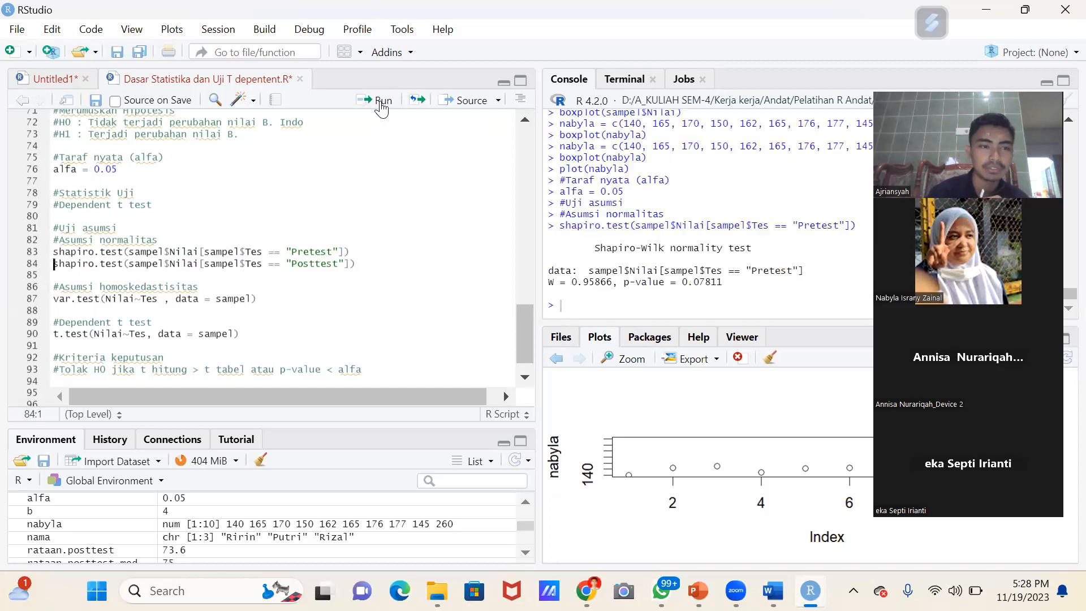
left_click_drag(122, 251, 50, 256)
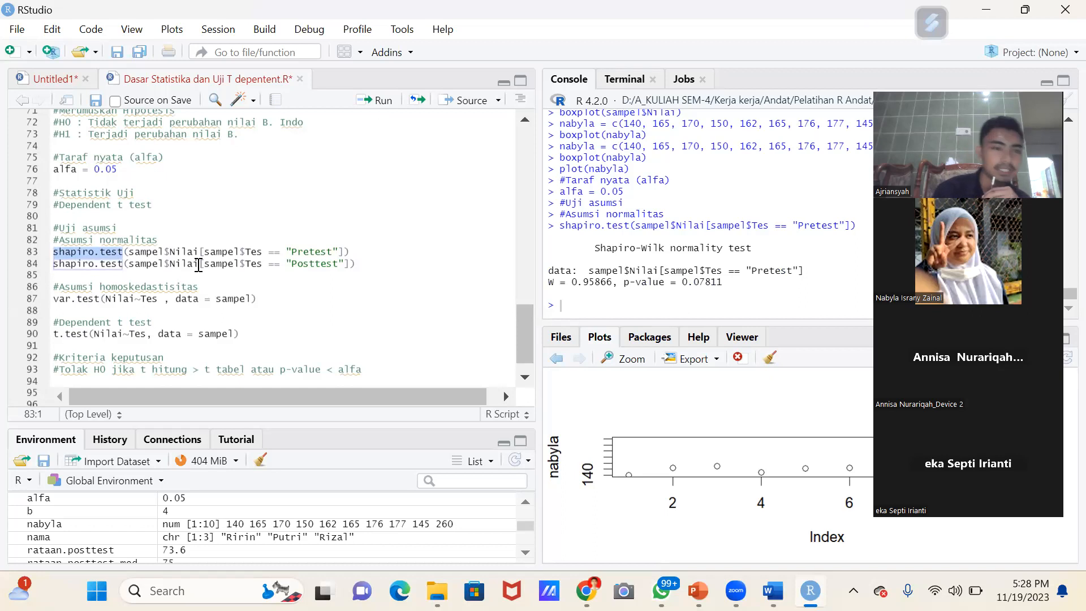
left_click(200, 264)
left_click(373, 101)
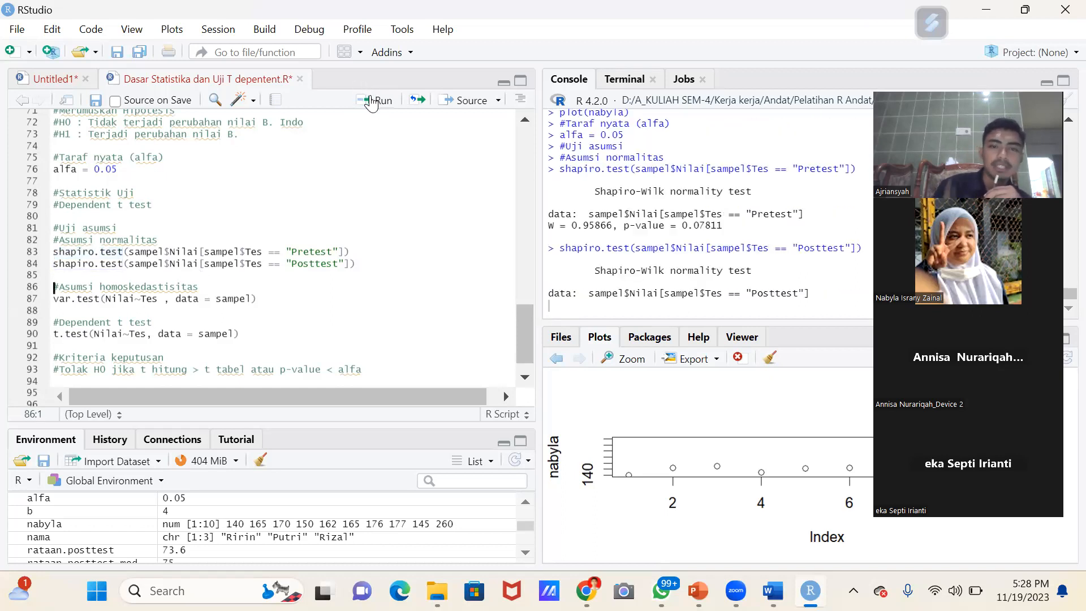
- Read both Shapiro-Wilk outputs and compare the pretest p-value with the alfa level
left_click_drag(593, 169, 728, 202)
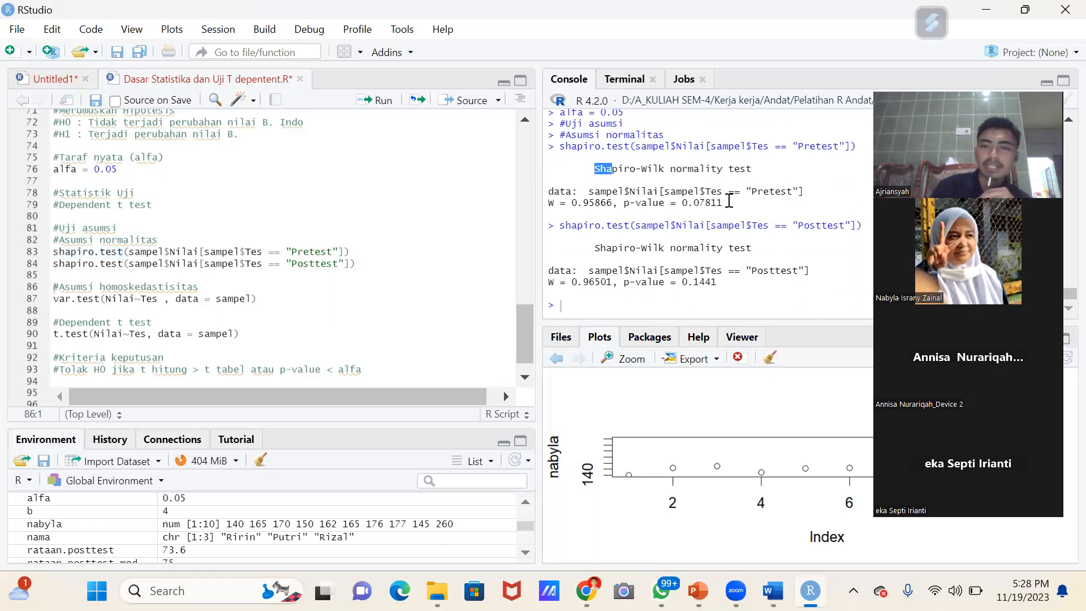
left_click(598, 249)
left_click_drag(598, 248, 733, 296)
left_click(768, 194)
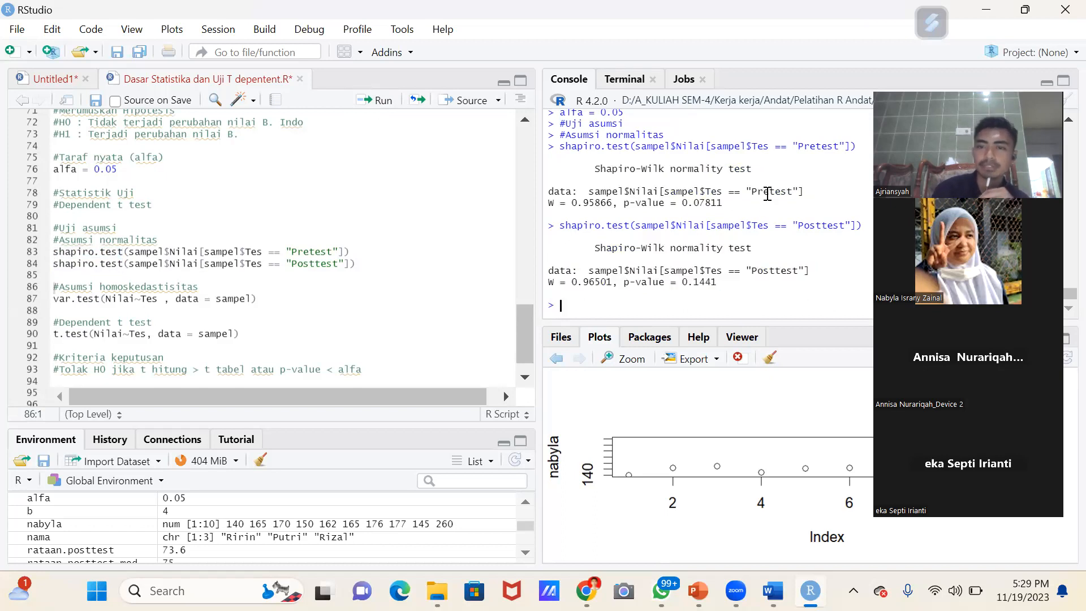
left_click_drag(724, 203, 622, 204)
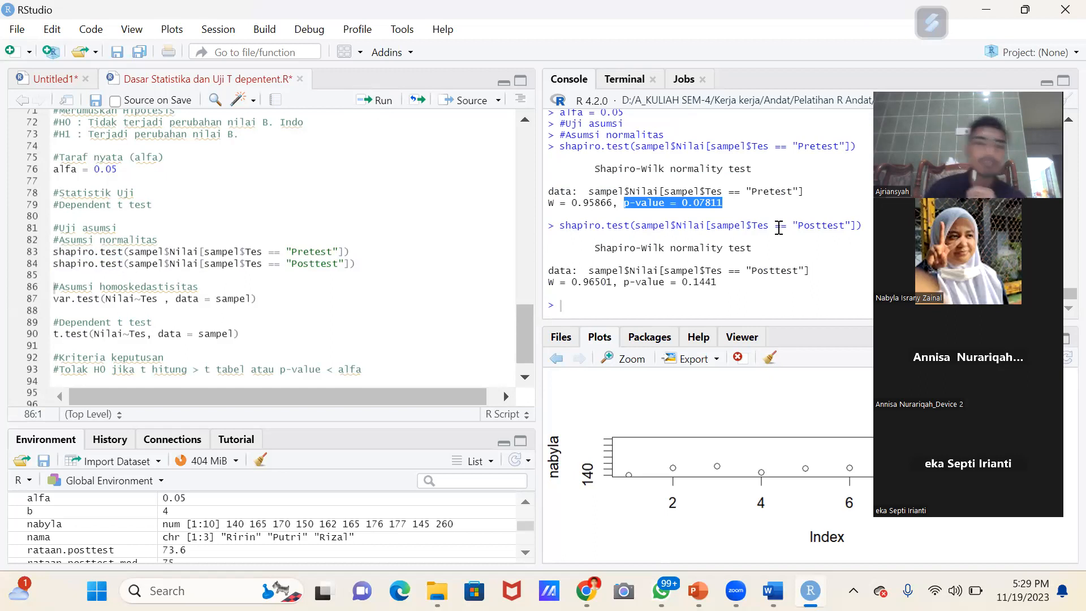
left_click(117, 170)
left_click_drag(105, 171, 95, 173)
- Add the comment "#normal itu kalau p-value > alfa" on its own line below the shapiro.test lines
left_click(238, 283)
key("Up")
key("Return")
key("Return")
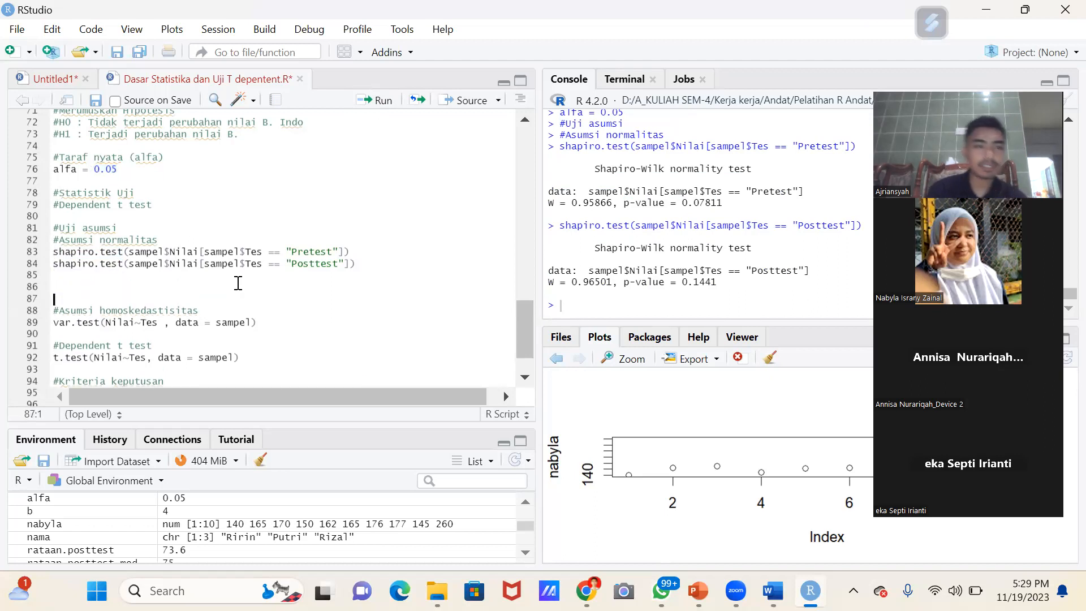
key("Up")
type("nor")
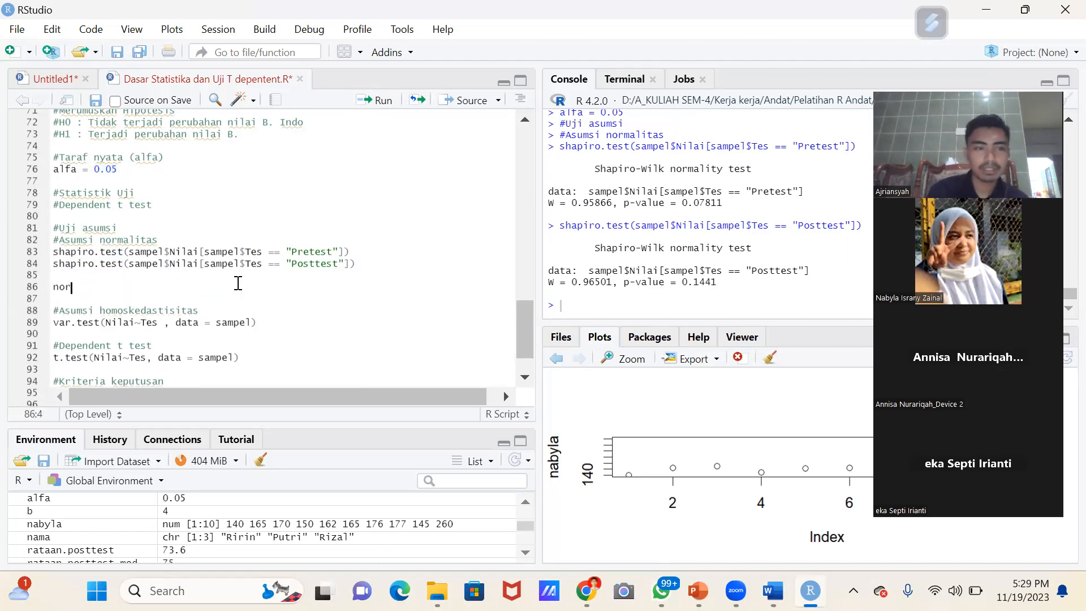
type("mal itu ")
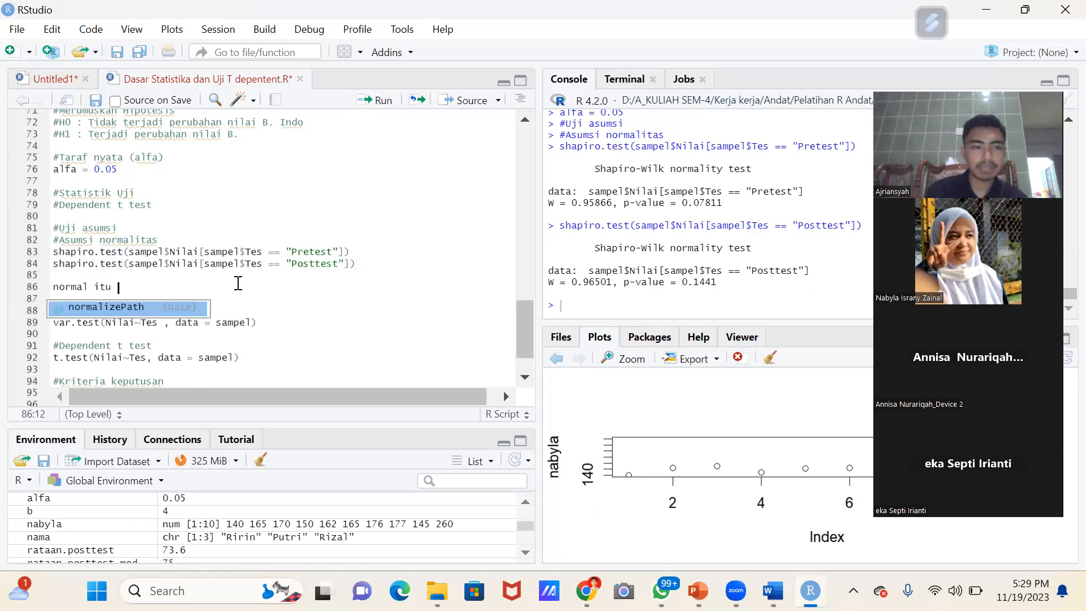
type("kalau")
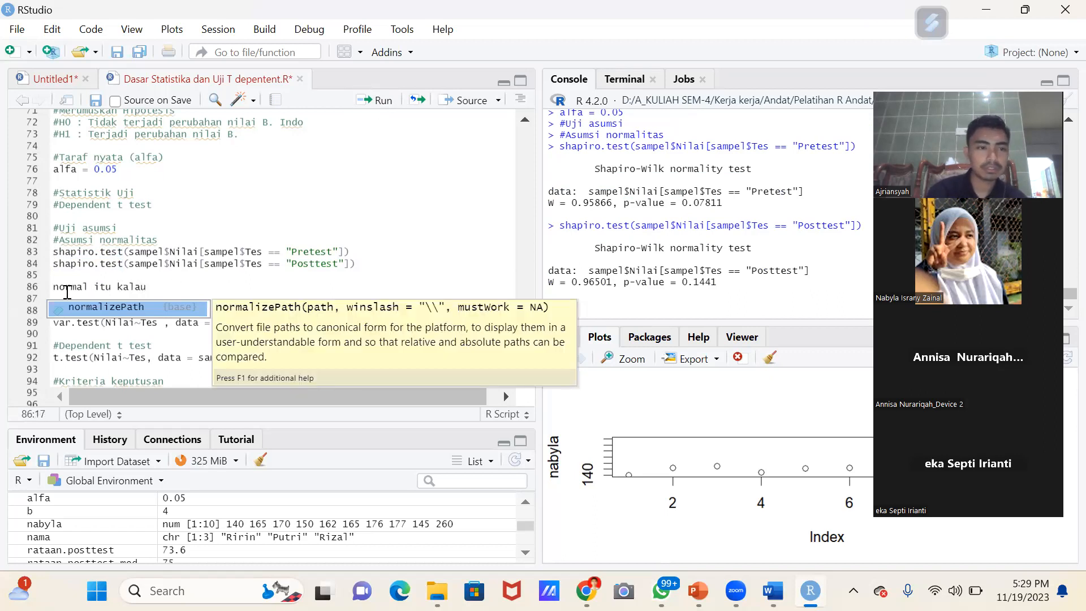
left_click(56, 287)
type("#")
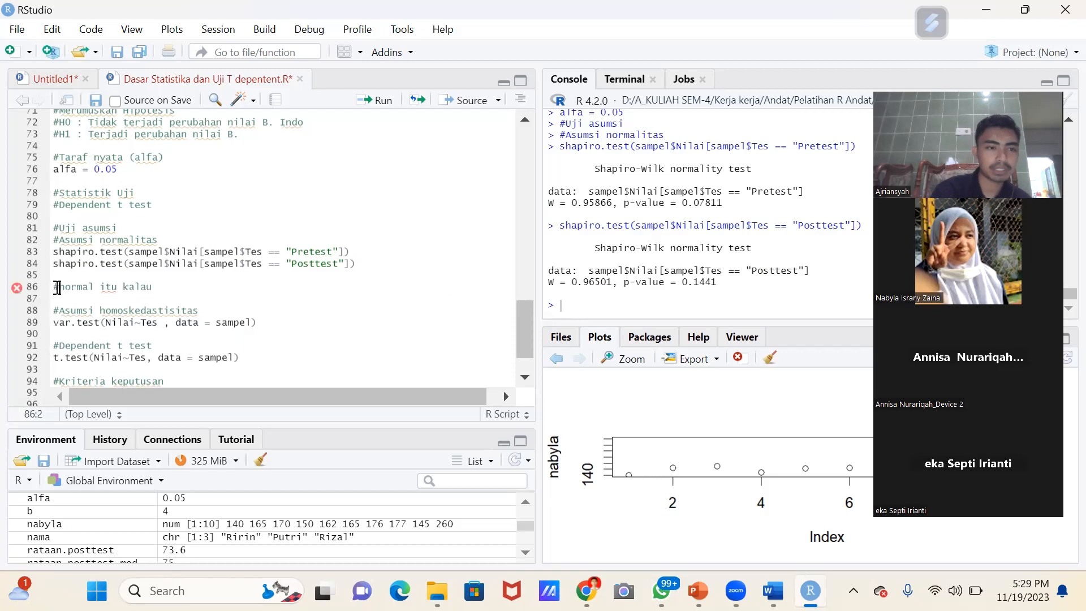
left_click(188, 284)
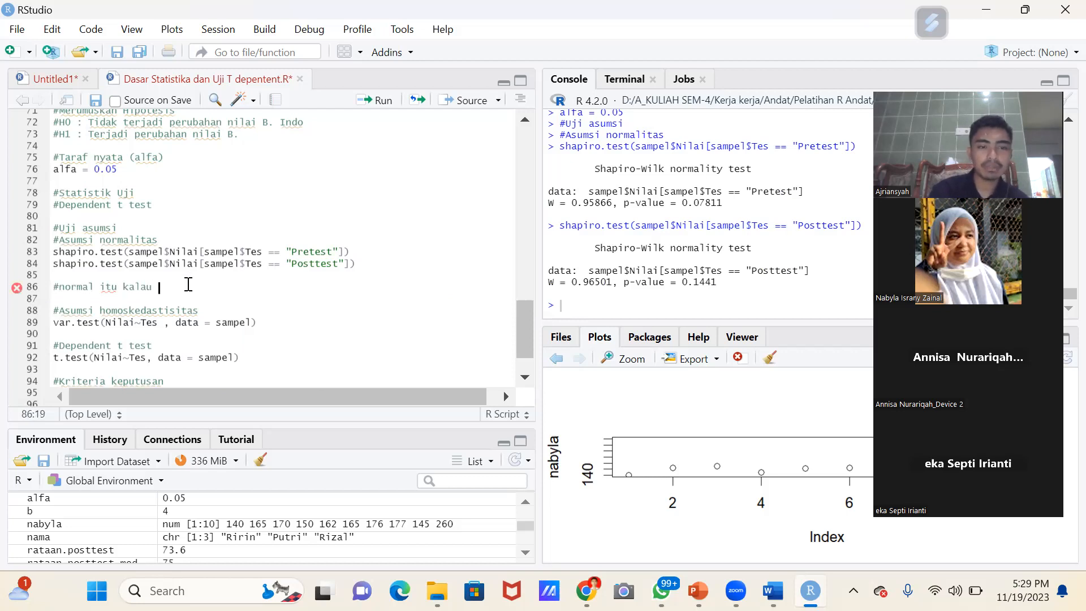
type("p-va")
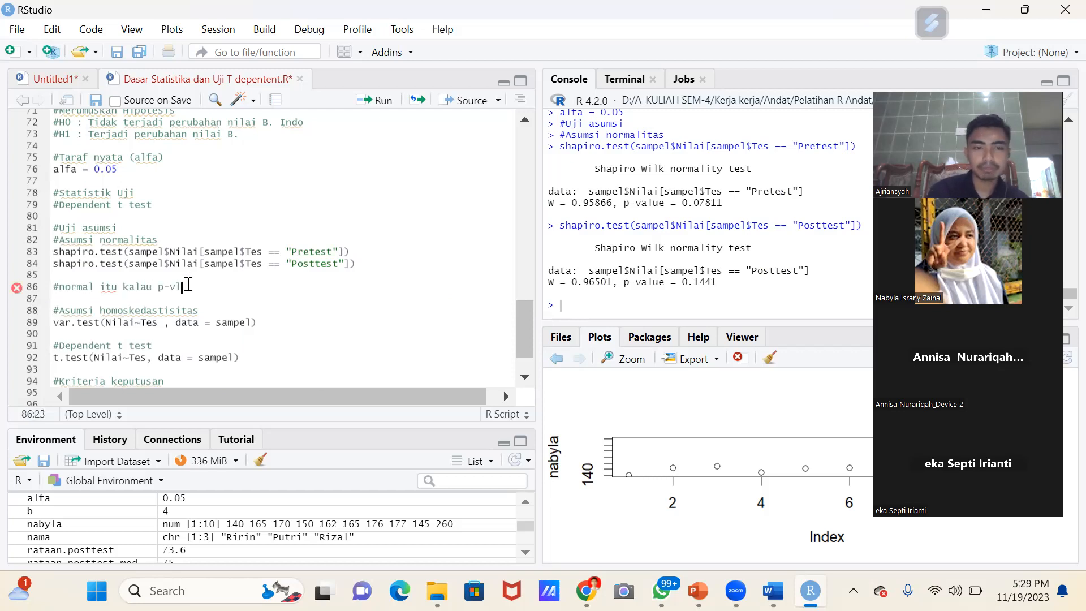
type("lue ")
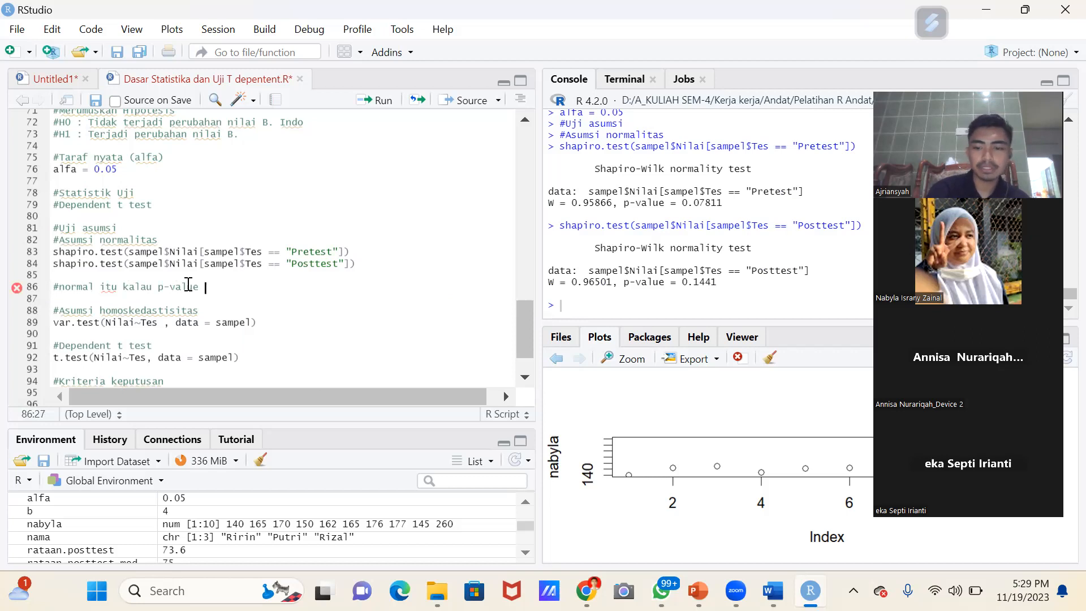
type("> a")
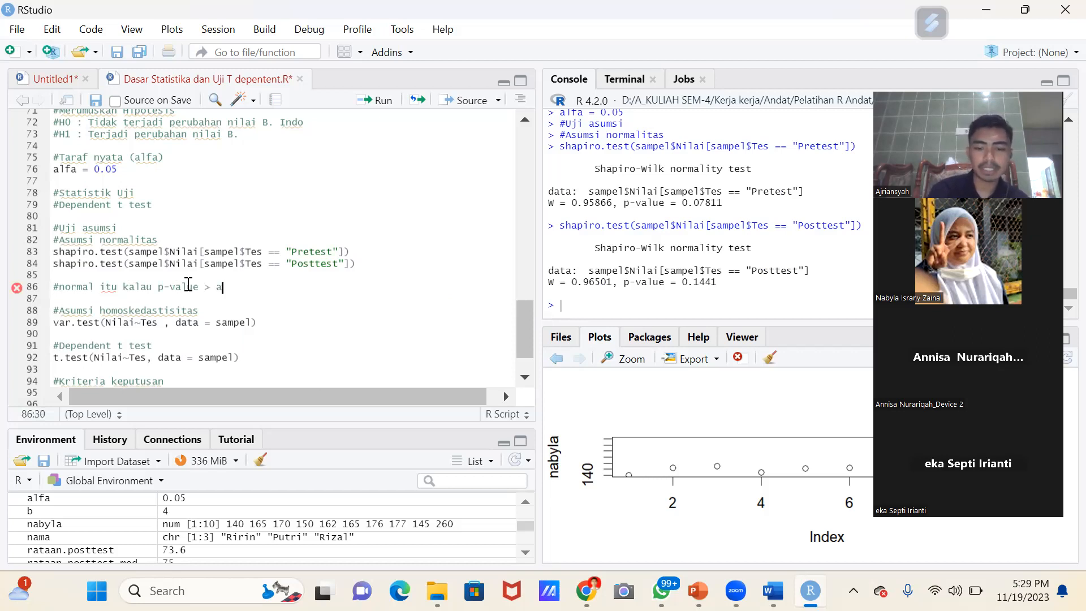
type("lfa")
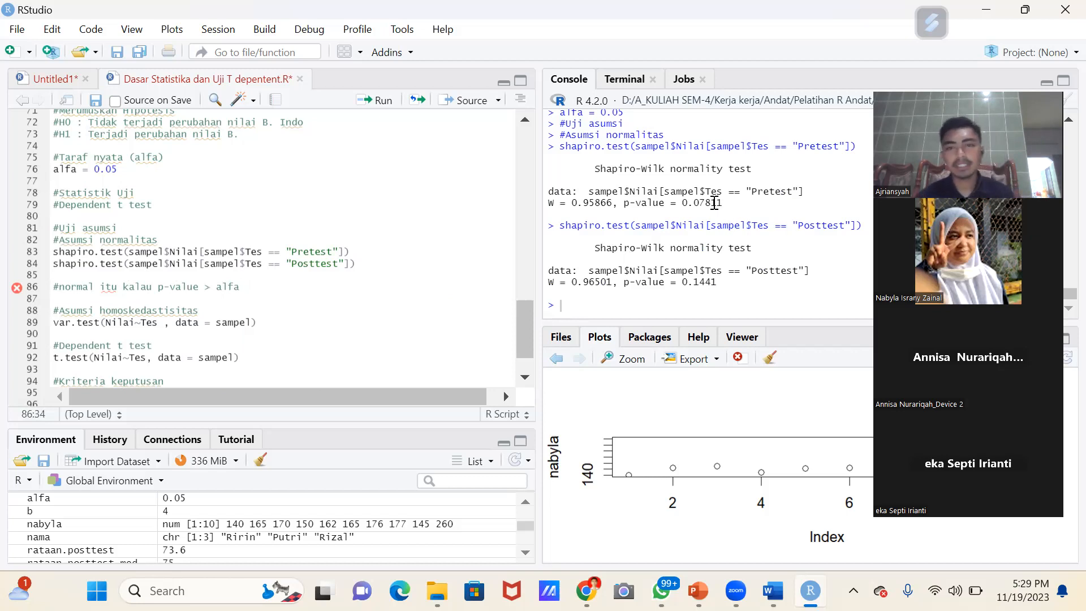
- Compare the p-values of the pretest and posttest normality tests with the assigned alfa value
left_click_drag(682, 203, 726, 207)
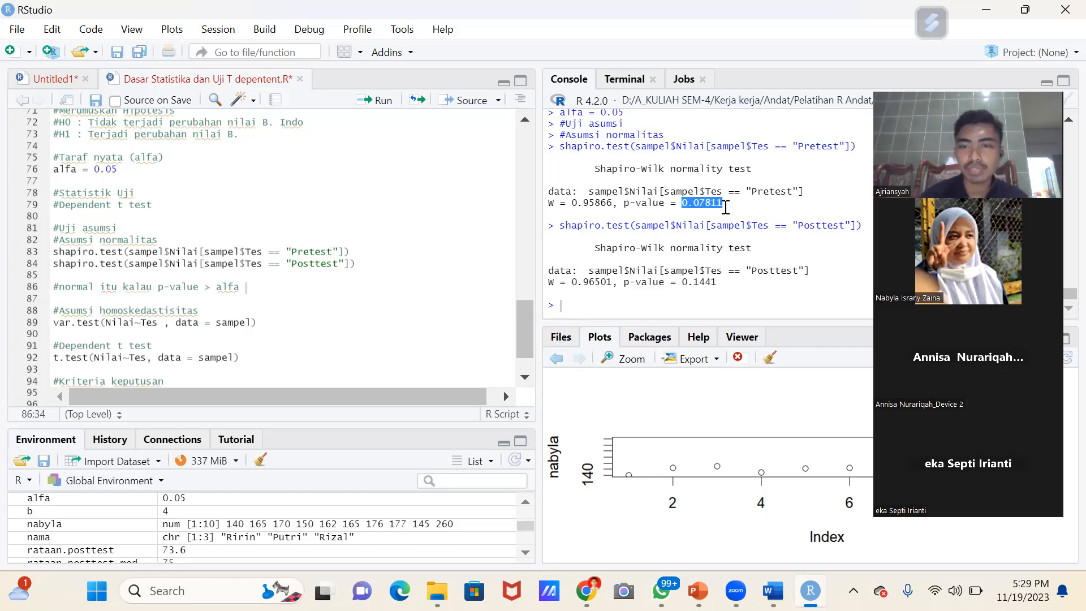
left_click(96, 170)
left_click_drag(95, 169, 116, 170)
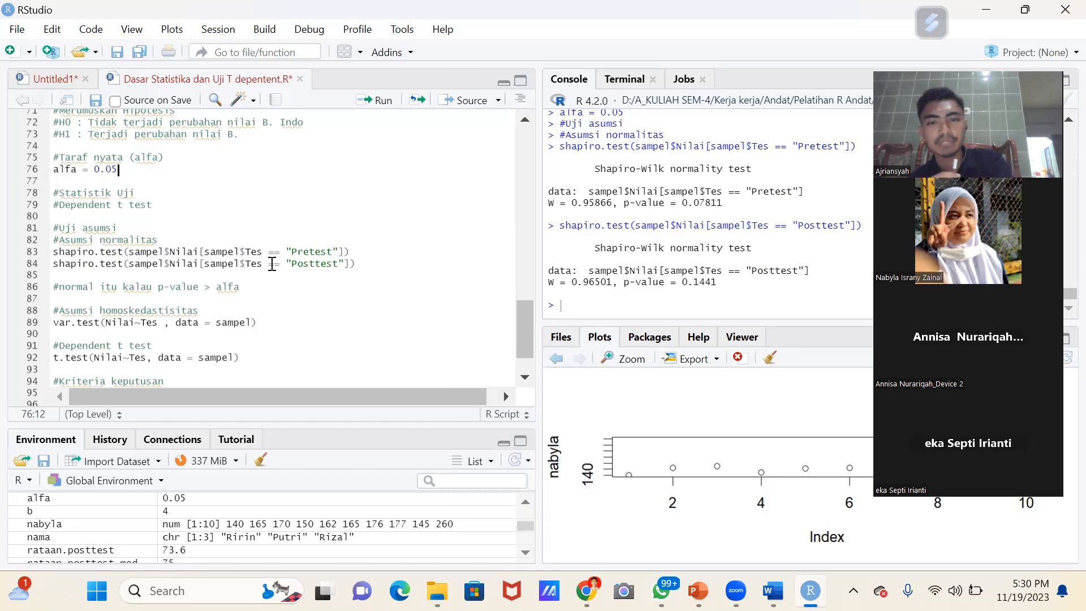
left_click_drag(717, 282, 624, 287)
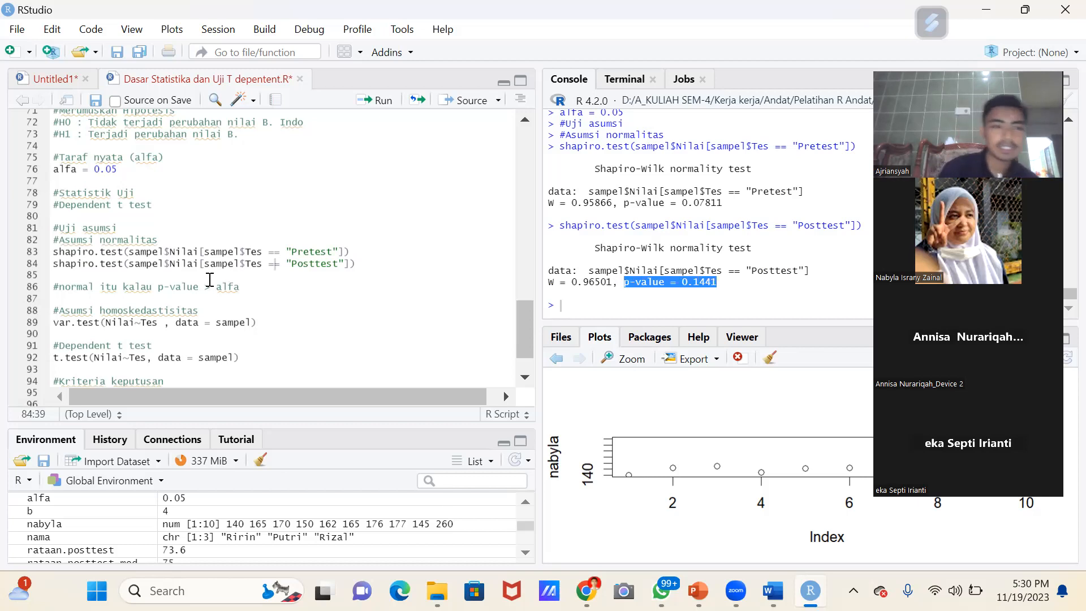
left_click_drag(94, 170, 120, 172)
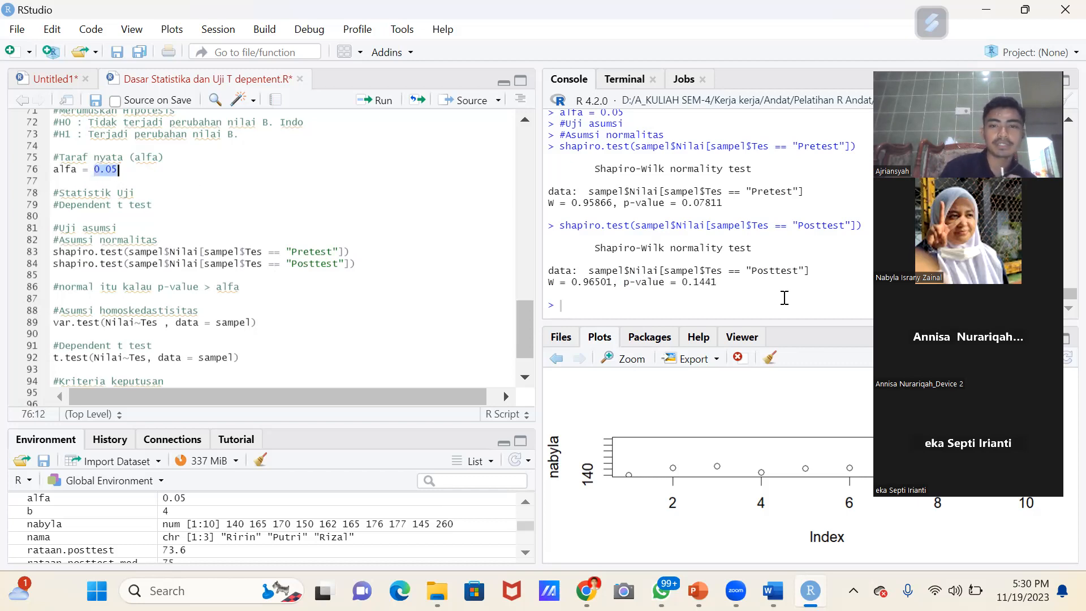
left_click_drag(717, 287, 624, 286)
- Delete the normality rule comment and the extra blank lines above the homoscedasticity heading
left_click(247, 290)
left_click_drag(248, 291, 58, 285)
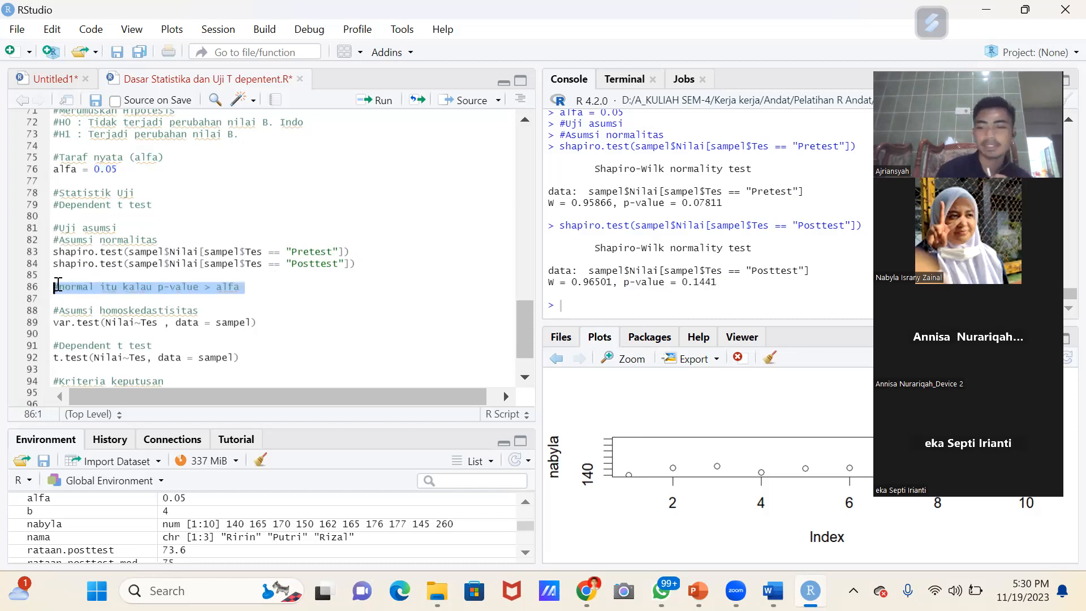
key("BackSpace")
key("BackSpace")
key("BackSpace")
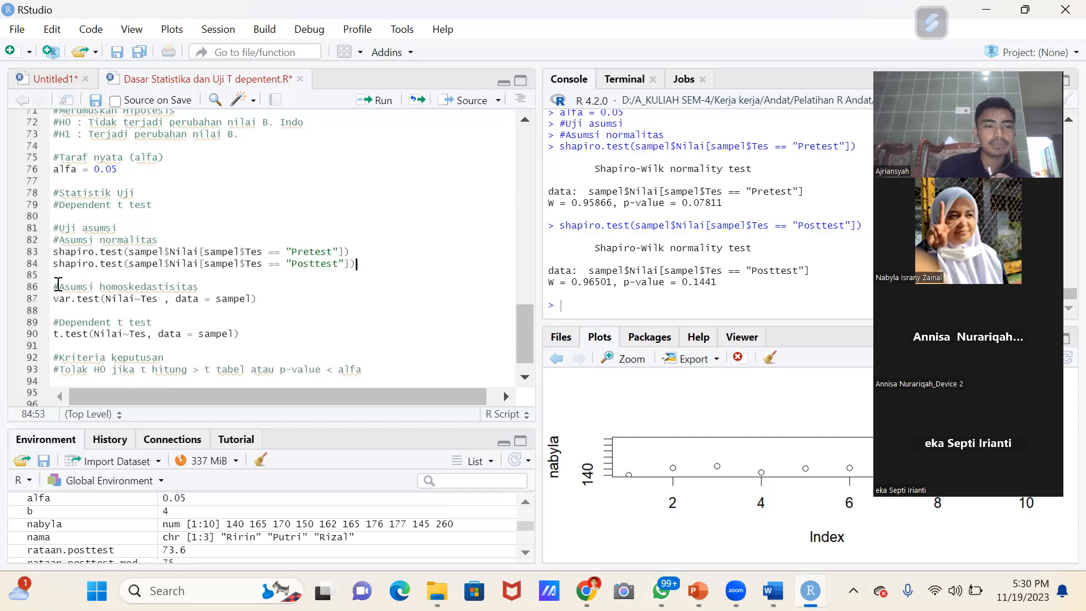
- Run the Asumsi homoskedastisitas section with its var.test of Nilai by Tes on the sampel data
left_click(158, 289)
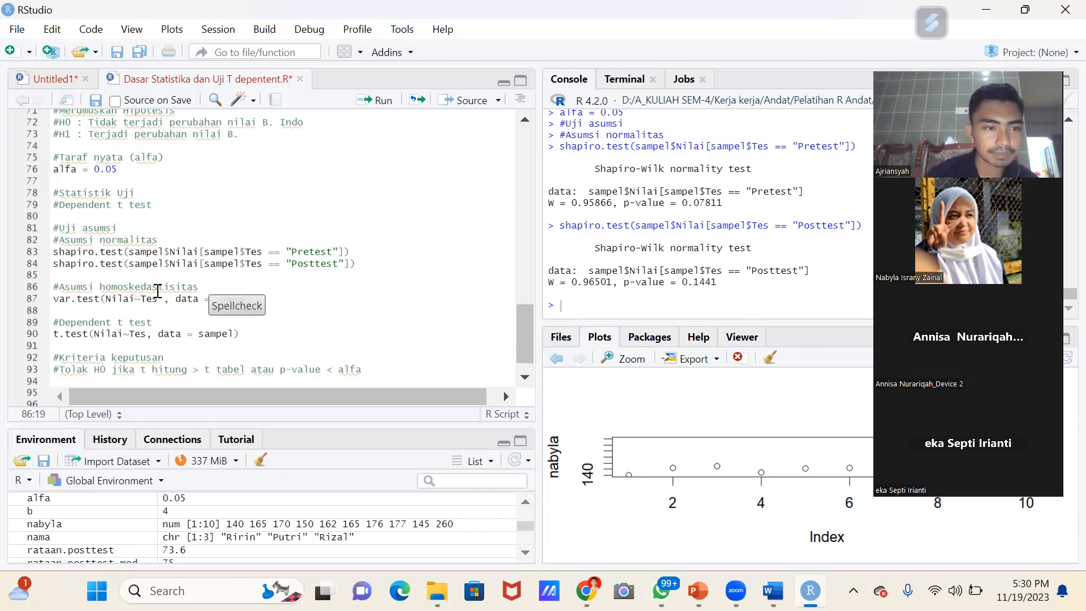
key("ctrl+Return")
key("ctrl+Return")
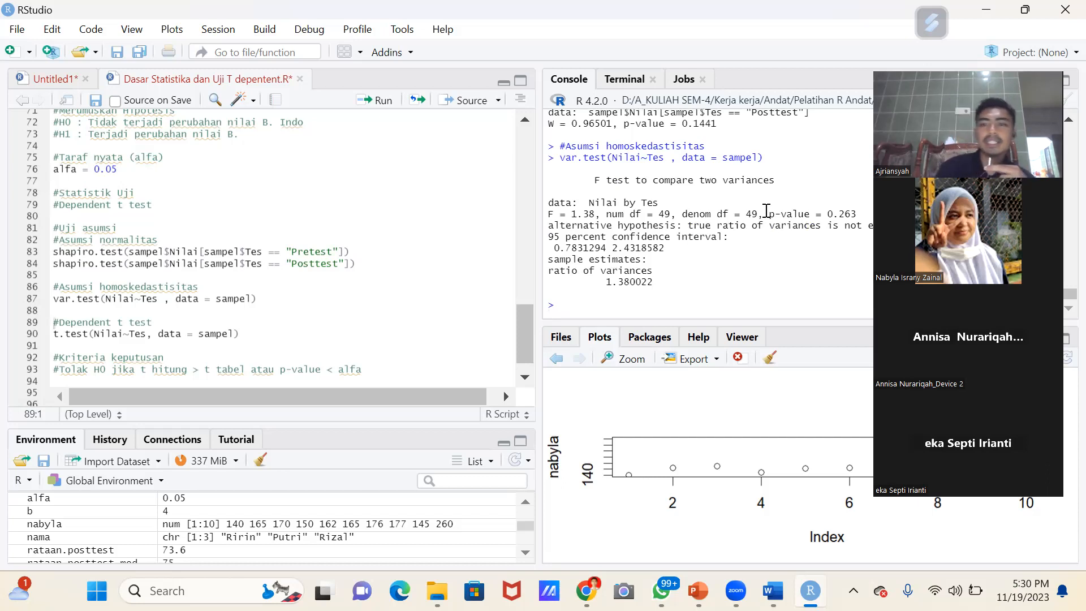
- Compare the F test's p-value with the alfa value assigned in the script
left_click_drag(769, 213, 861, 212)
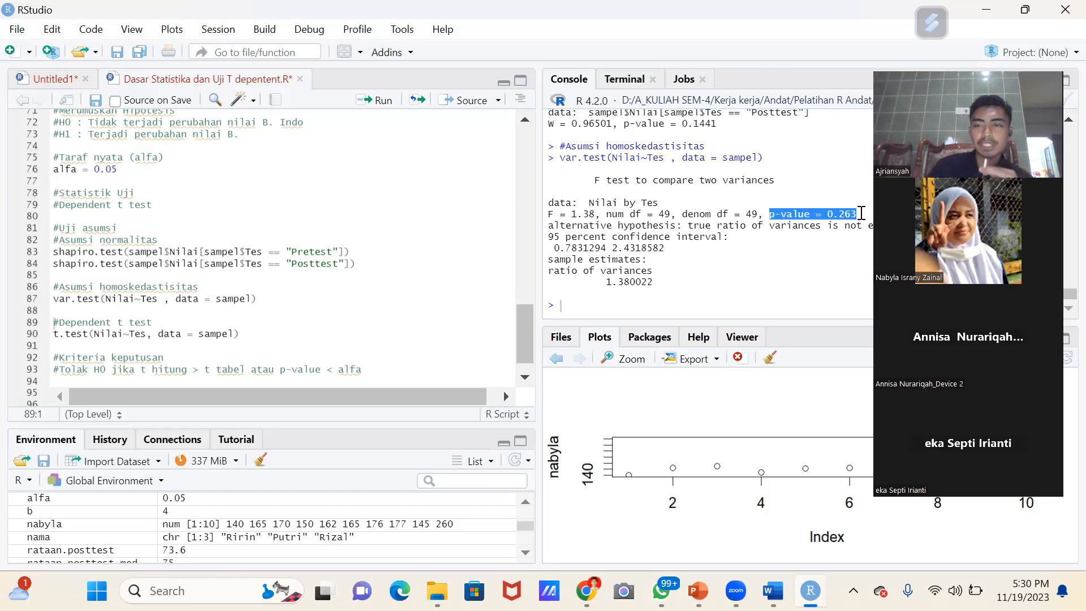
left_click_drag(120, 169, 49, 171)
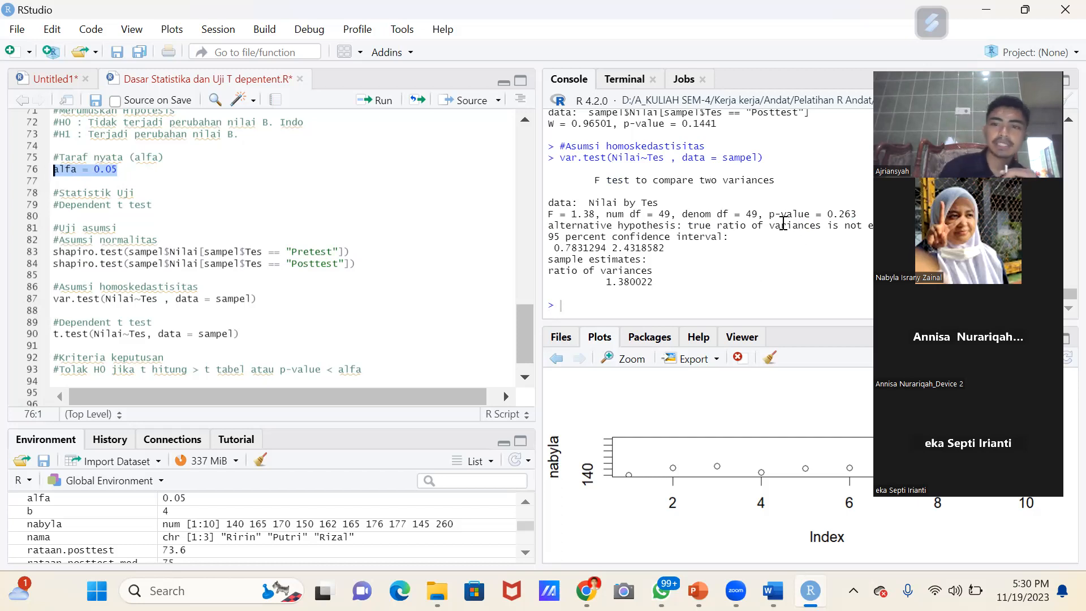
left_click_drag(764, 215, 860, 216)
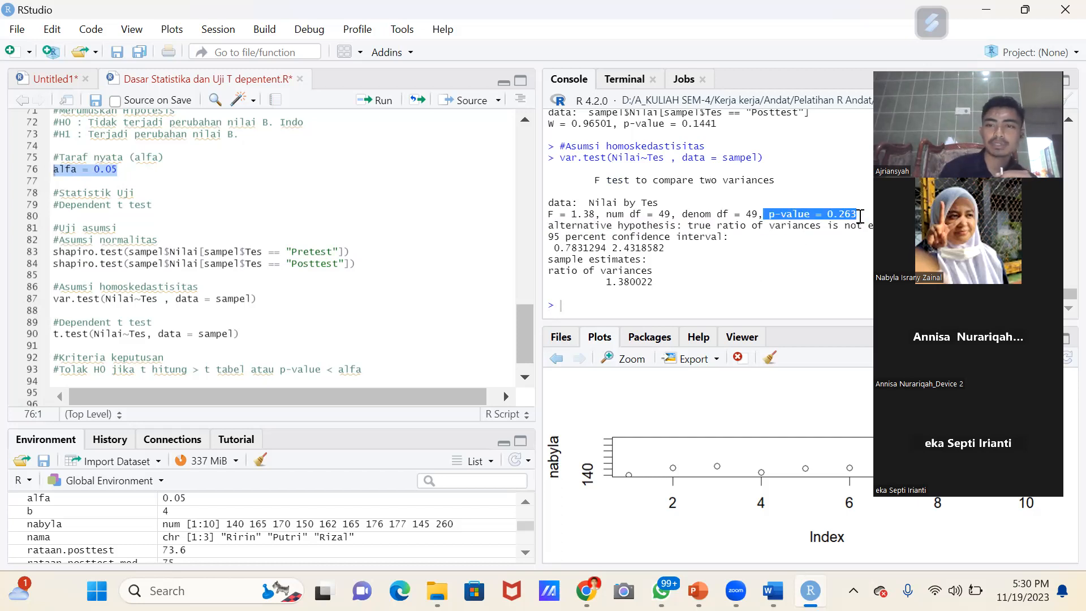
- Review the dependent t-test heading and the normality and homoscedasticity test lines in the script
left_click(141, 205)
left_click(141, 288)
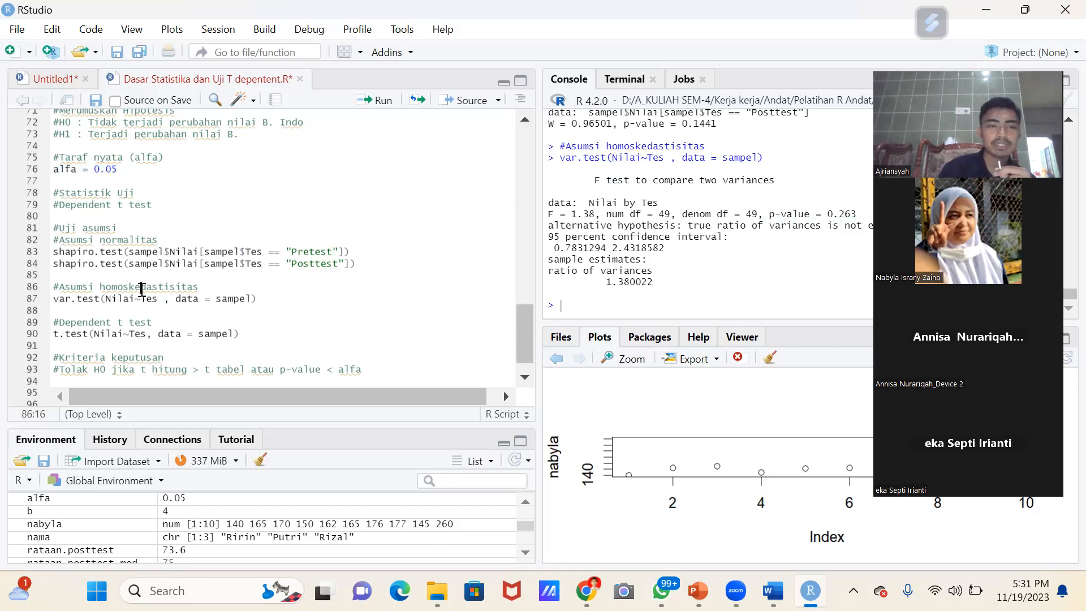
left_click(263, 299)
left_click(151, 251)
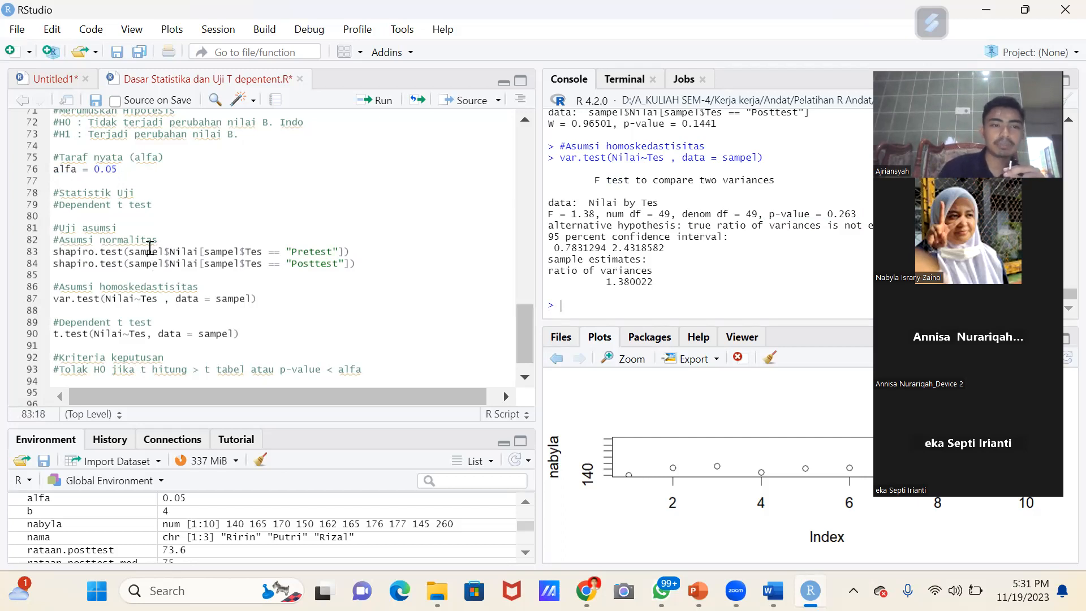
key("Down")
key("Down")
key("Down")
key("Down")
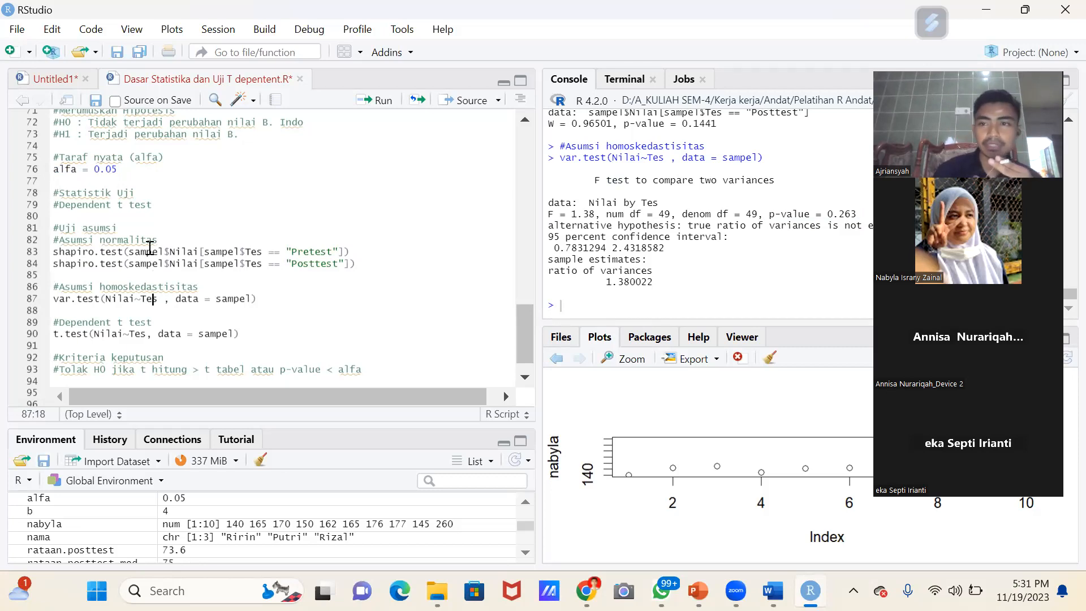
- Run the Dependent t test section with its t.test of Nilai by Tes on the sampel data and highlight the resulting p-value
scroll(267, 278, "down", 1)
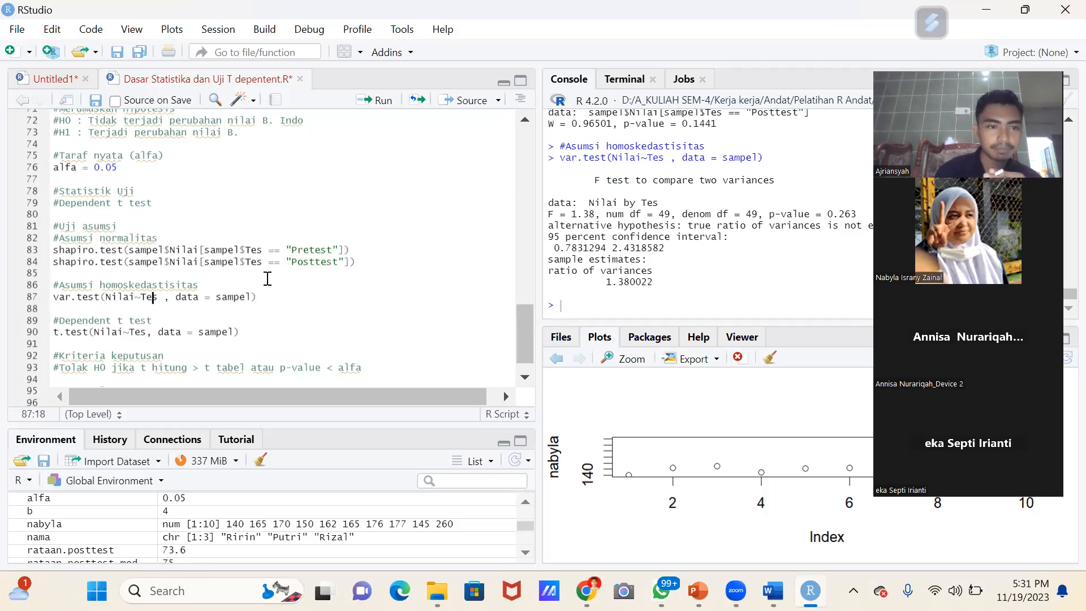
left_click_drag(53, 297, 211, 308)
left_click_drag(289, 301, 239, 309)
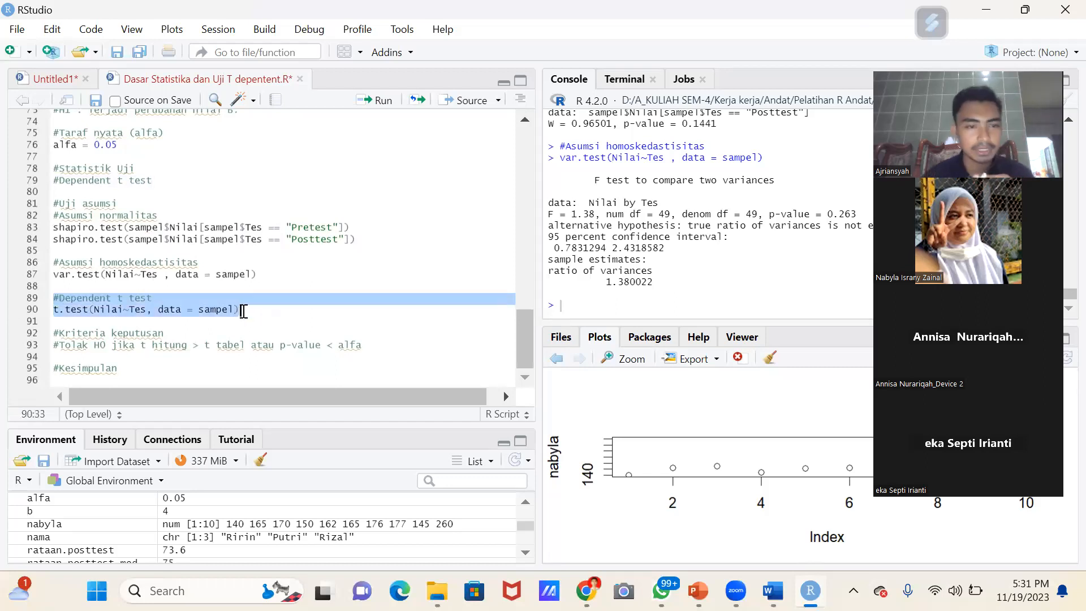
left_click(240, 310)
left_click(77, 309)
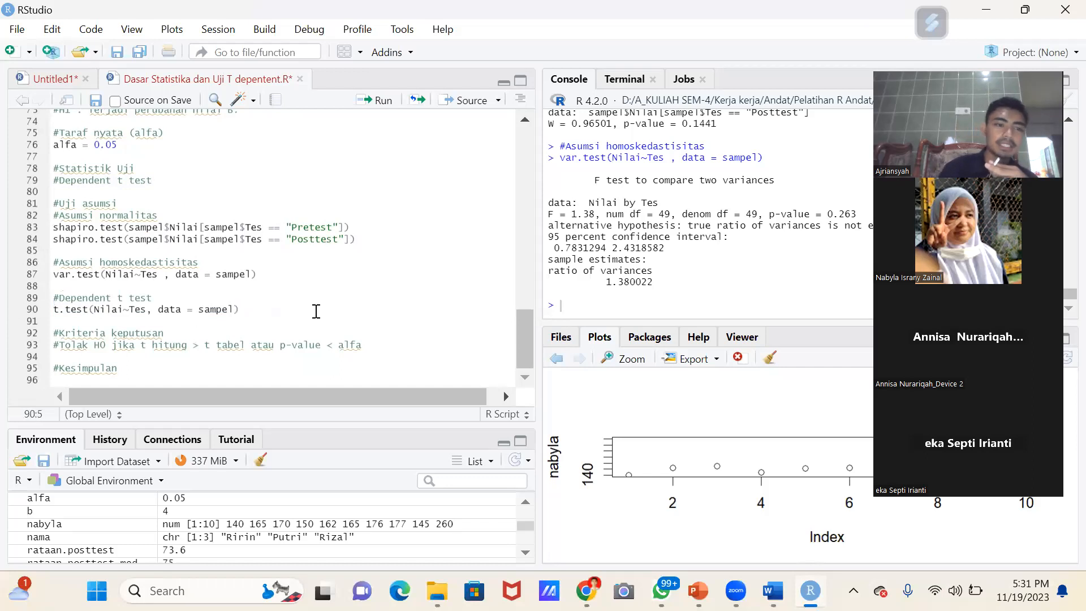
double_click(105, 311)
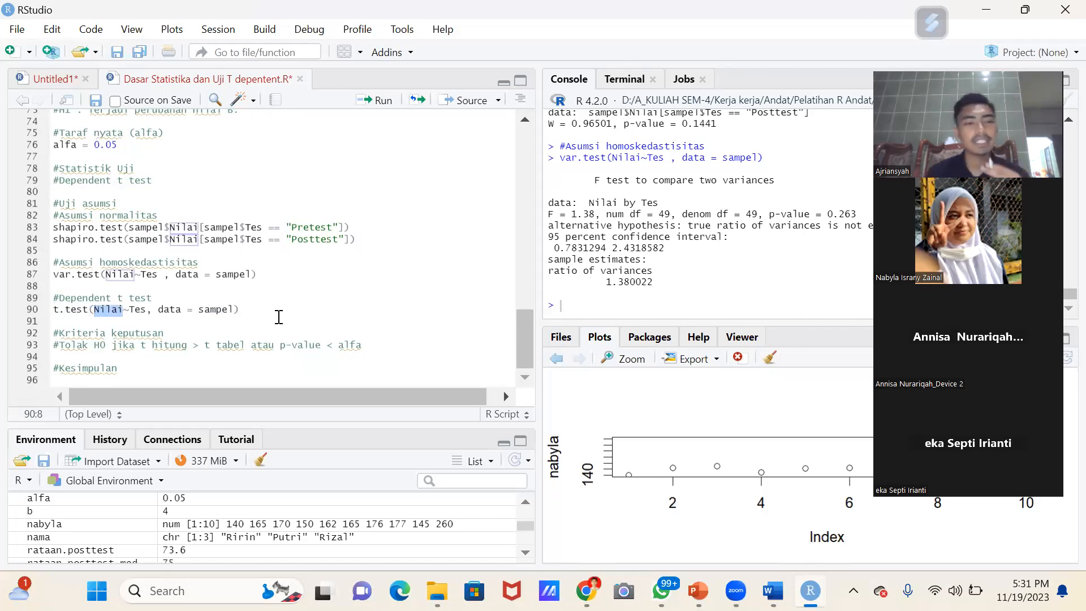
left_click(140, 312)
double_click(141, 312)
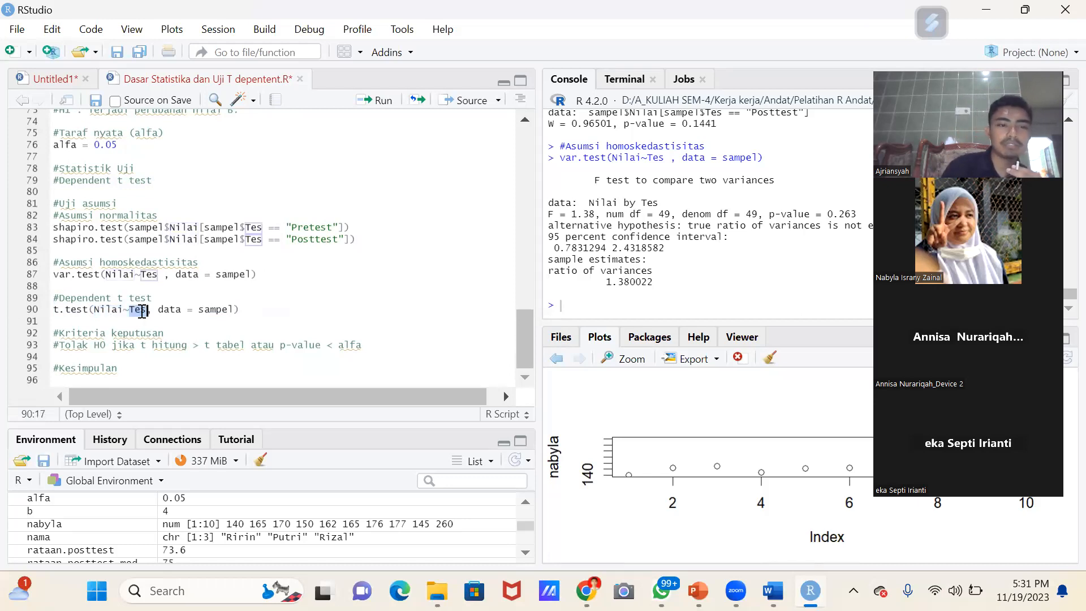
left_click(141, 312)
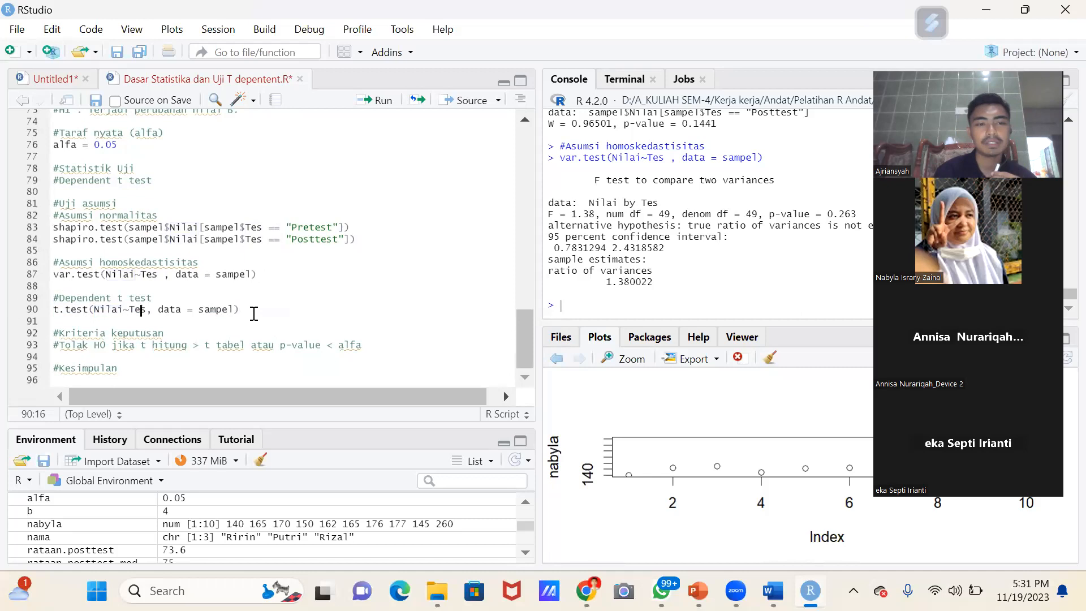
left_click(254, 314)
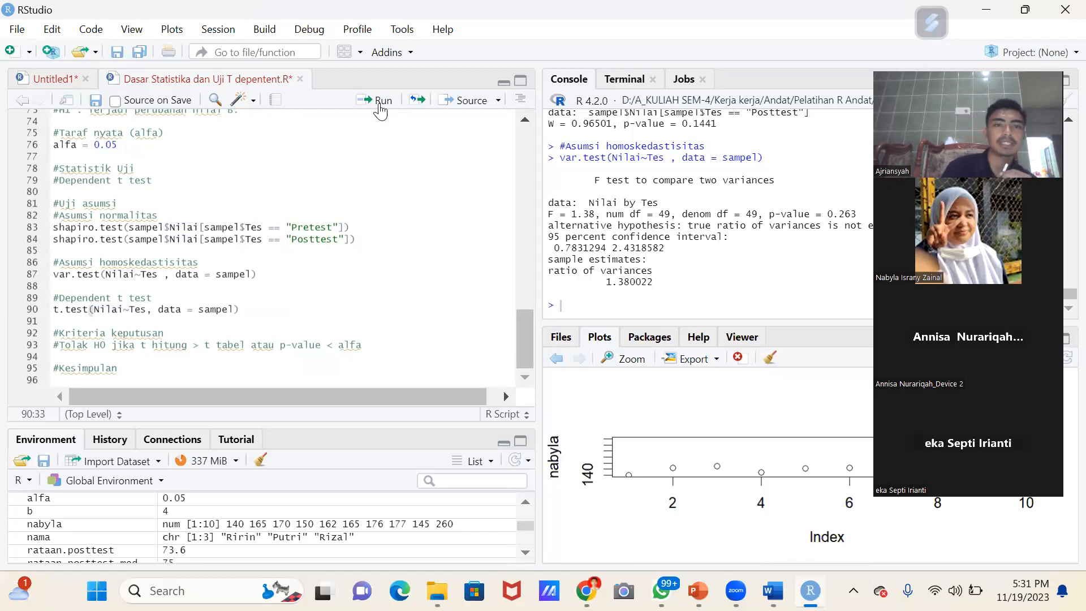
left_click(380, 102)
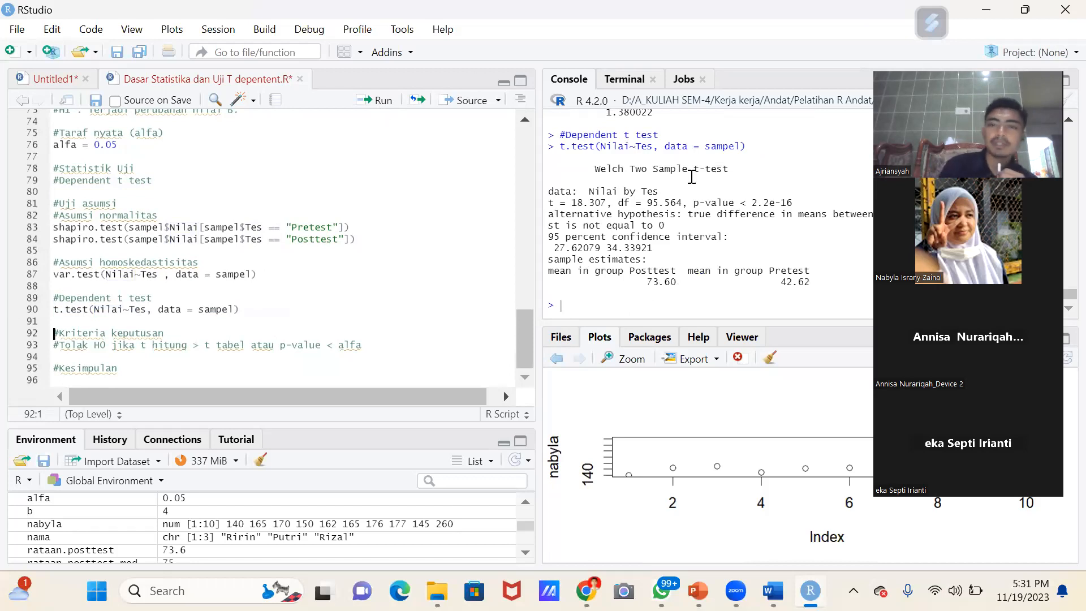
left_click_drag(694, 207, 793, 208)
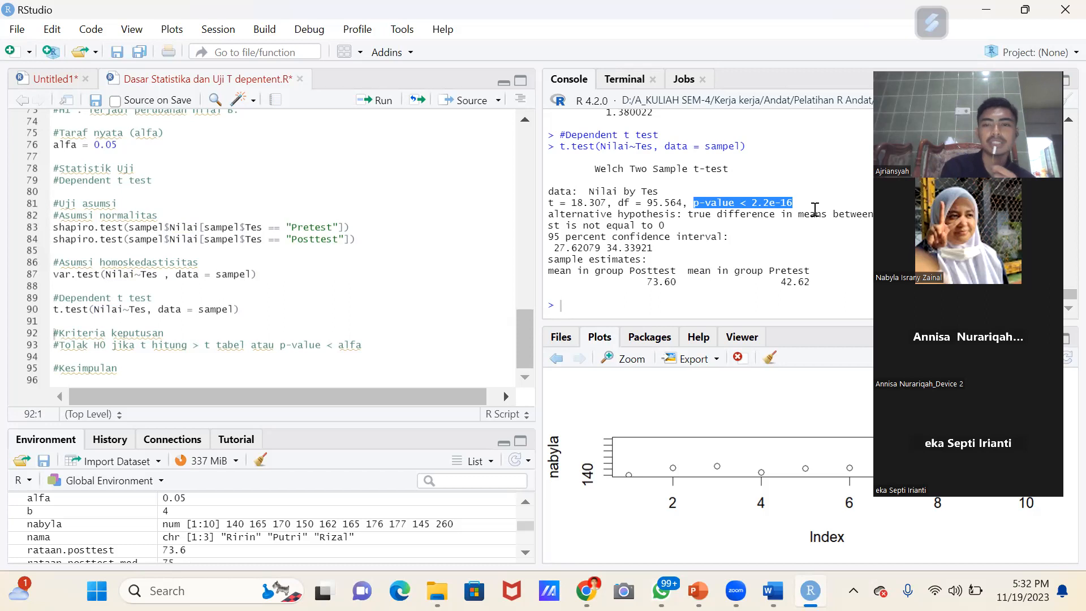
left_click(602, 304)
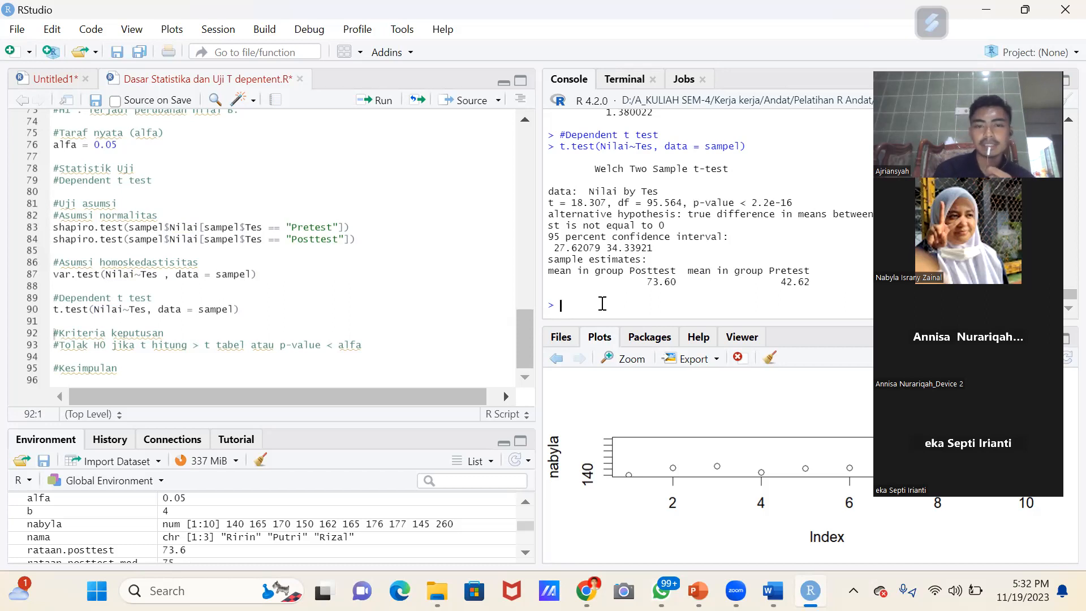
type("0,00000000")
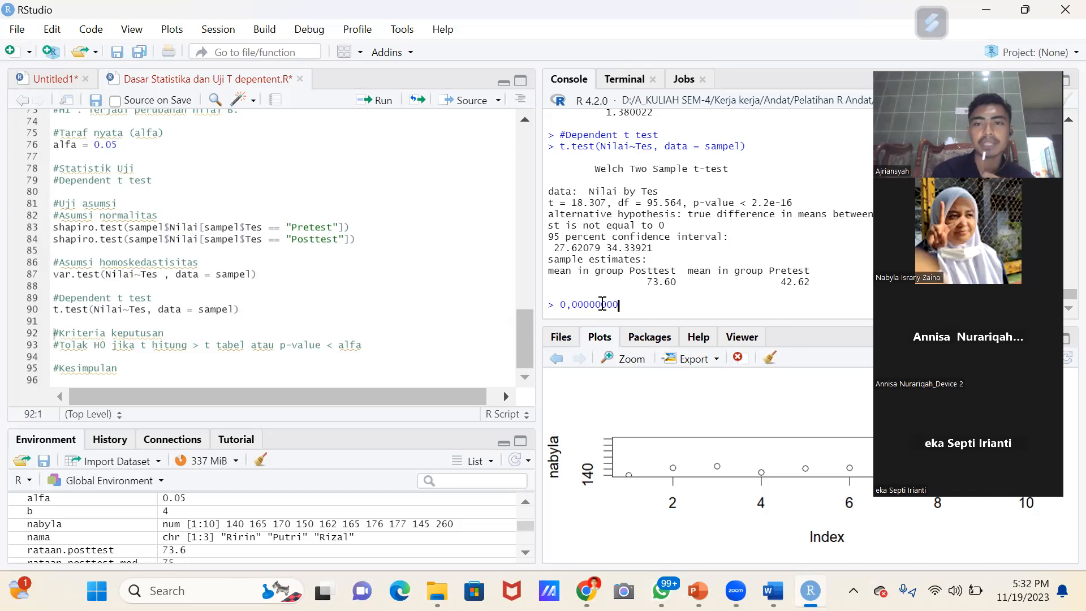
type("22")
key("BackSpace")
key("BackSpace")
key("BackSpace")
key("BackSpace")
key("BackSpace")
key("BackSpace")
key("BackSpace")
key("BackSpace")
key("BackSpace")
key("BackSpace")
key("BackSpace")
key("BackSpace")
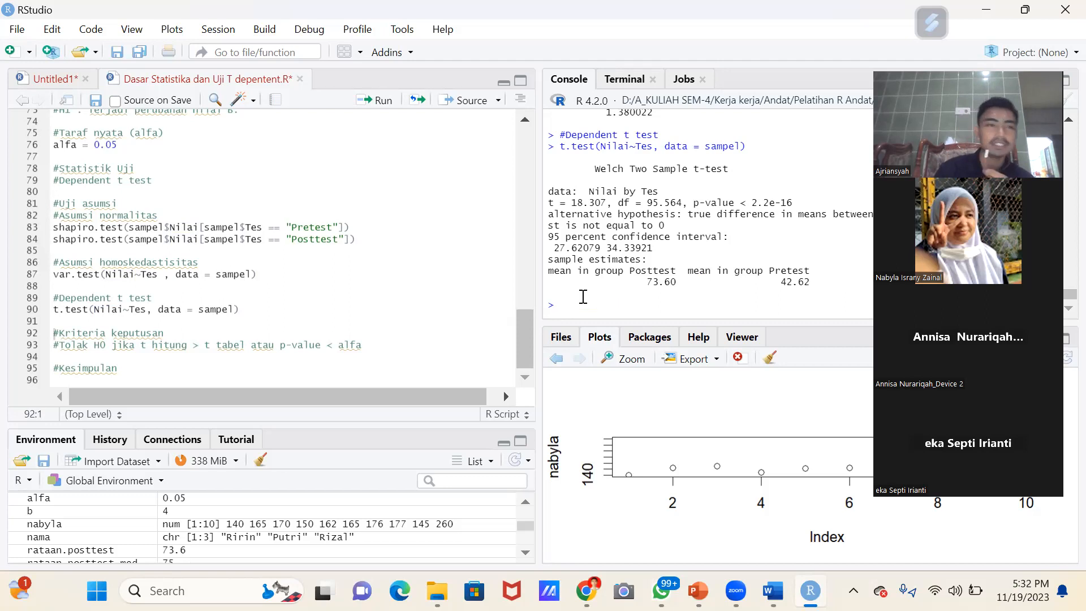
- Compare the t-test's p-value with alfa and the Kriteria keputusan rule for rejecting H0
left_click_drag(792, 202, 695, 203)
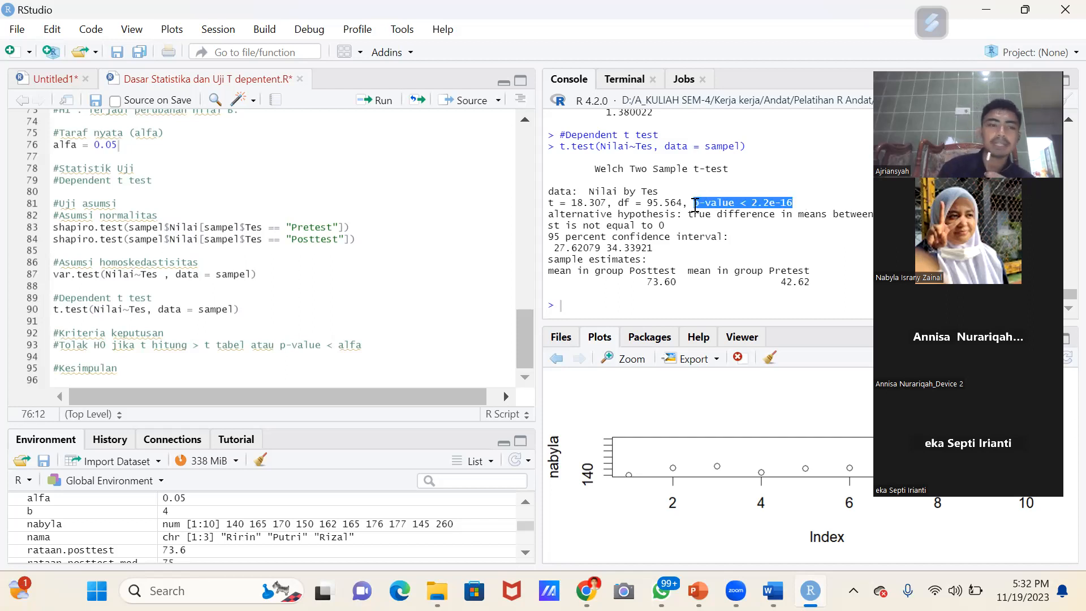
left_click(183, 325)
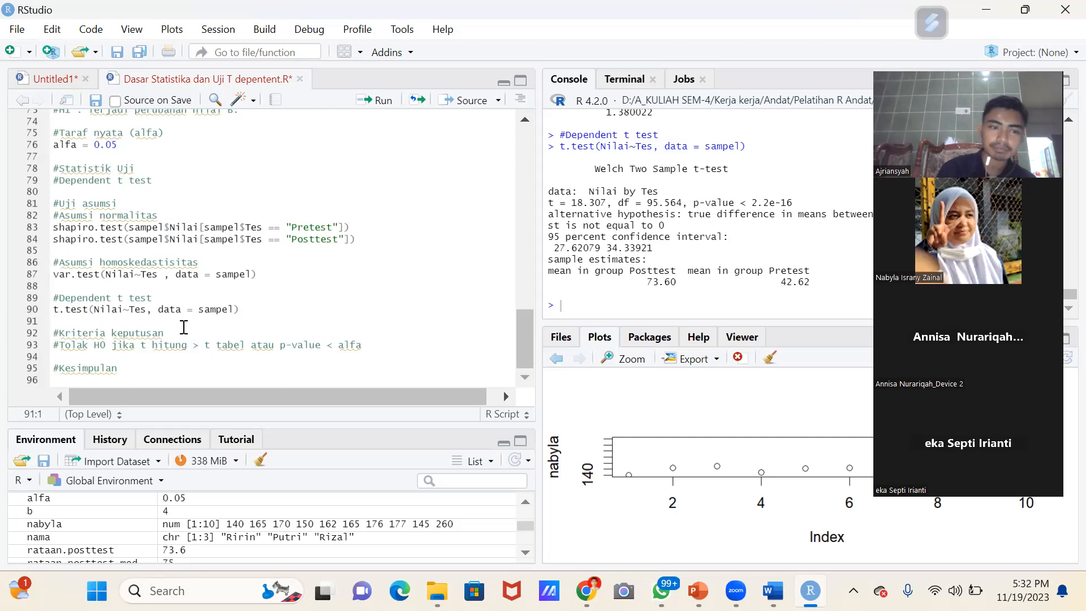
left_click(55, 337)
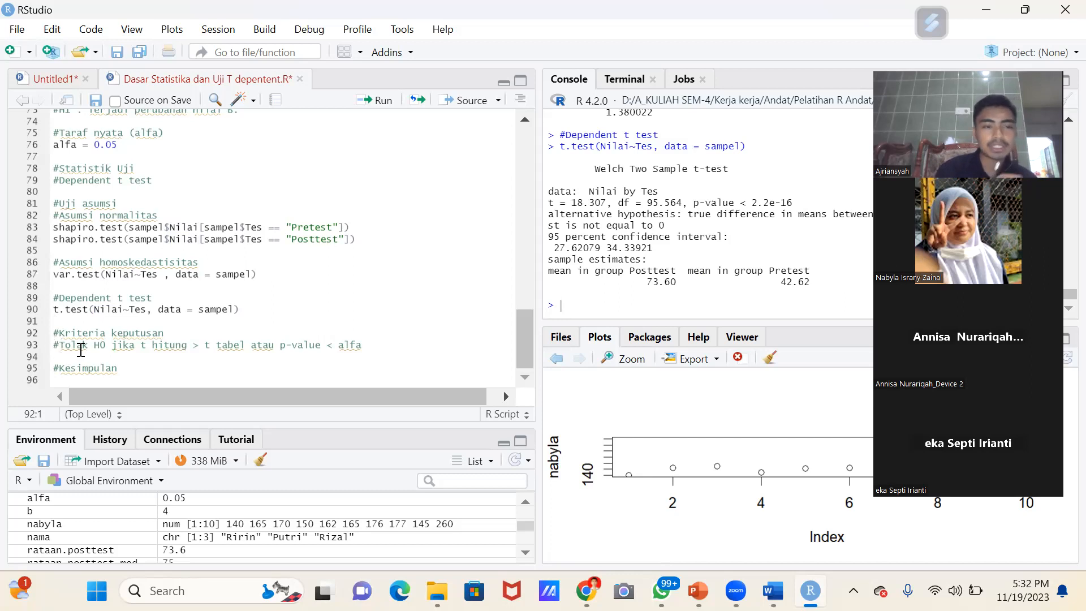
left_click(106, 346)
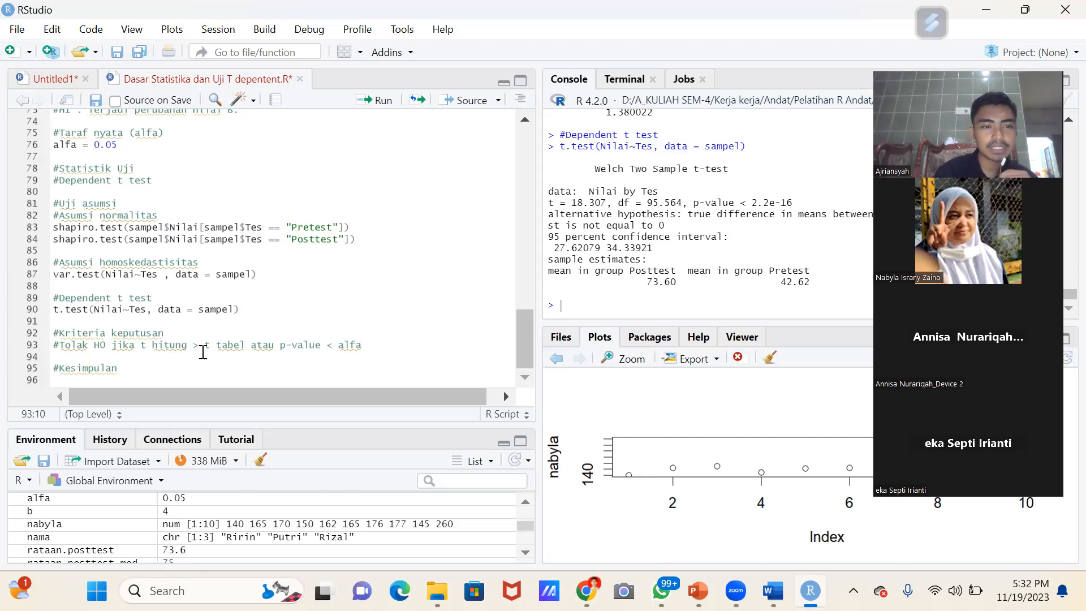
left_click_drag(280, 346, 364, 347)
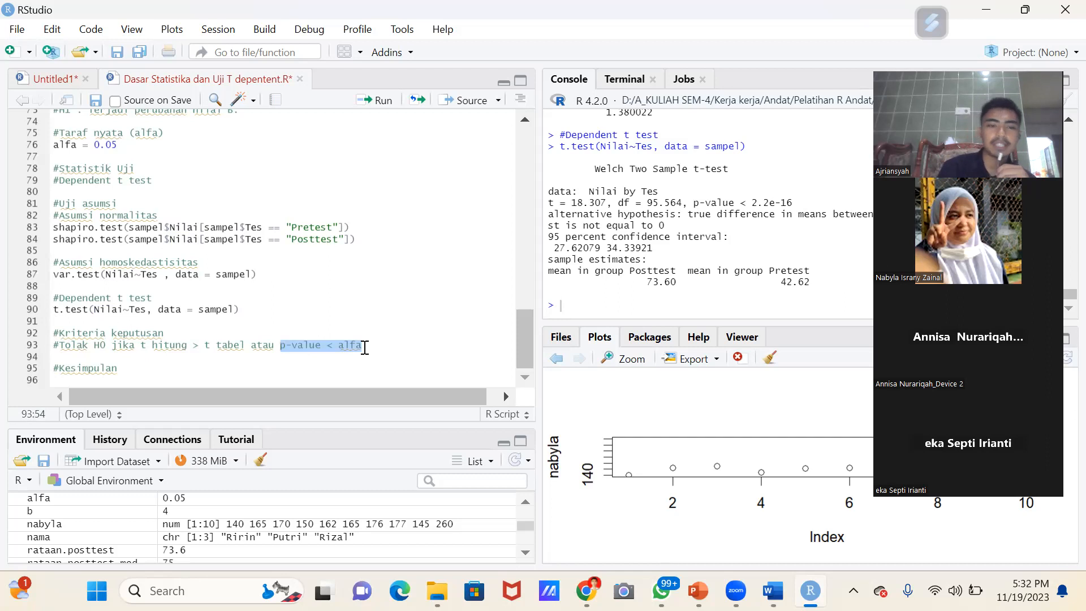
left_click_drag(696, 204, 787, 206)
left_click(786, 206)
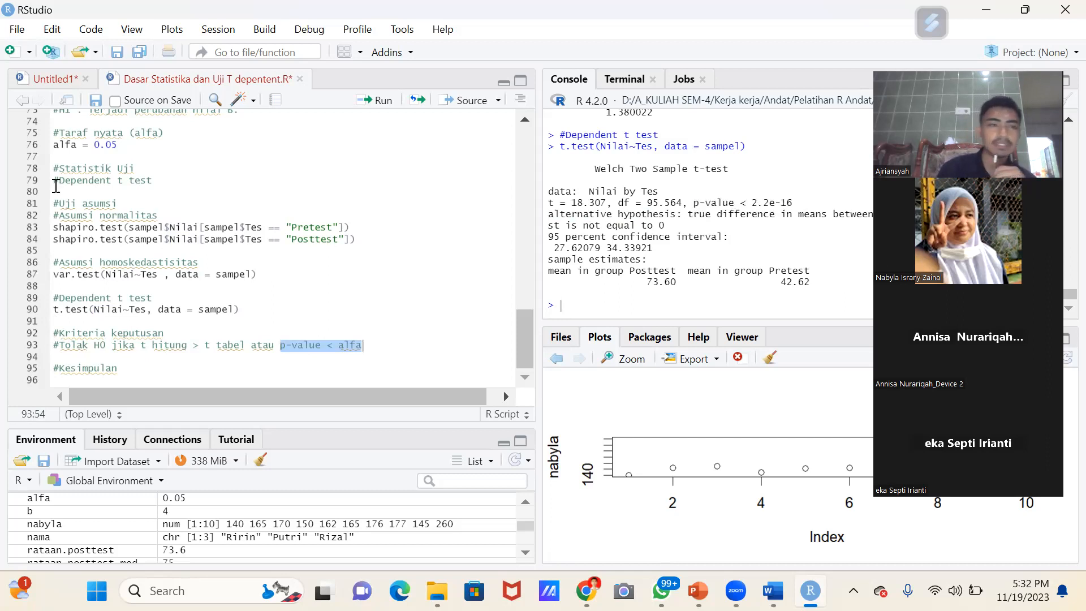
left_click(61, 156)
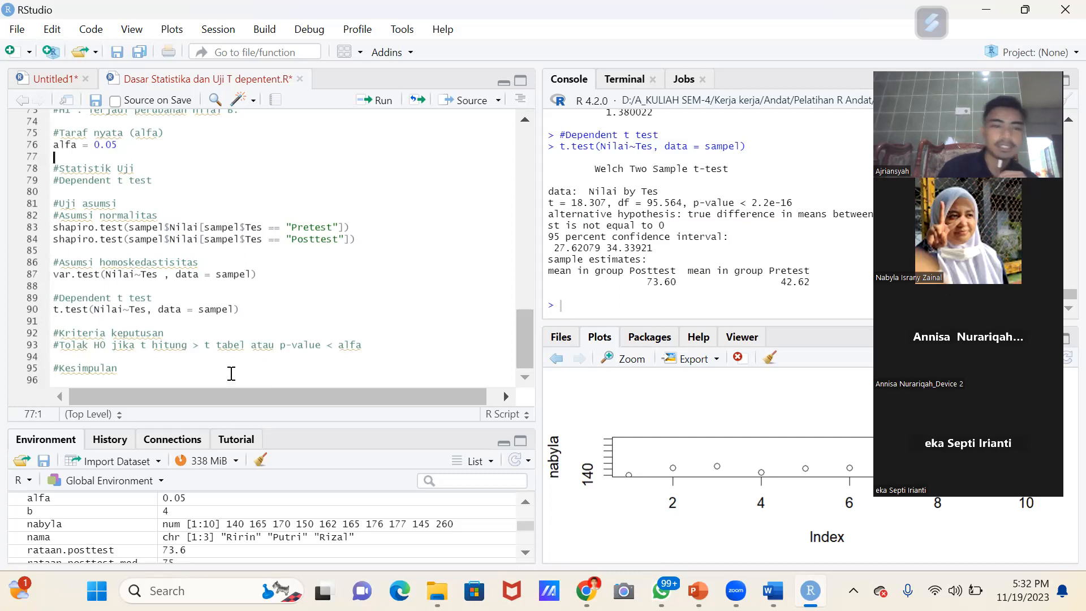
left_click(197, 354)
left_click_drag(106, 345, 56, 344)
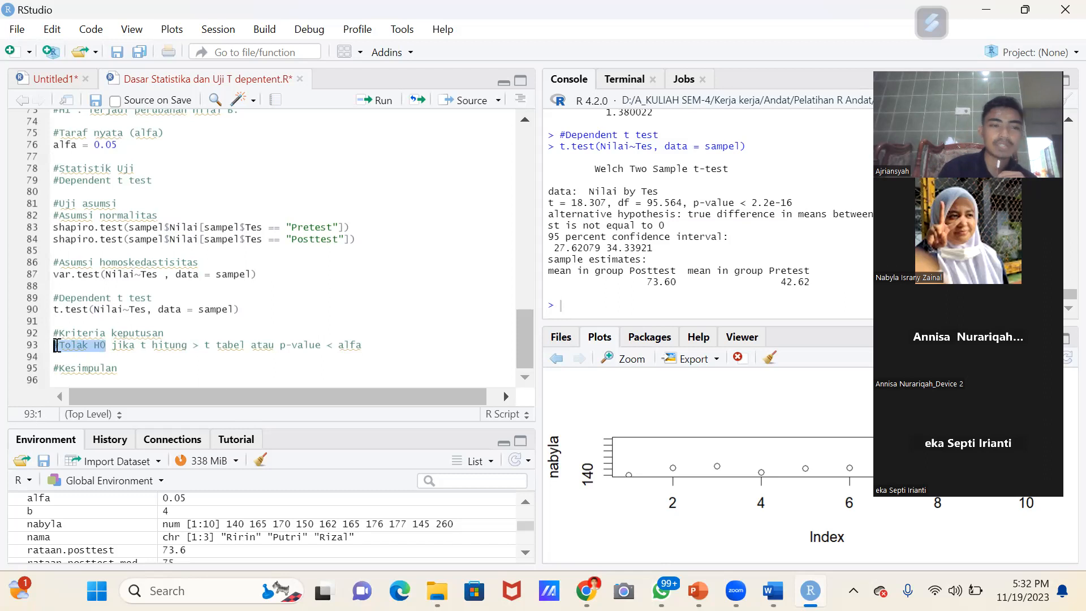
- Review the H1 statement under the Merumuskan Hipotesis heading
scroll(283, 243, "up", 7)
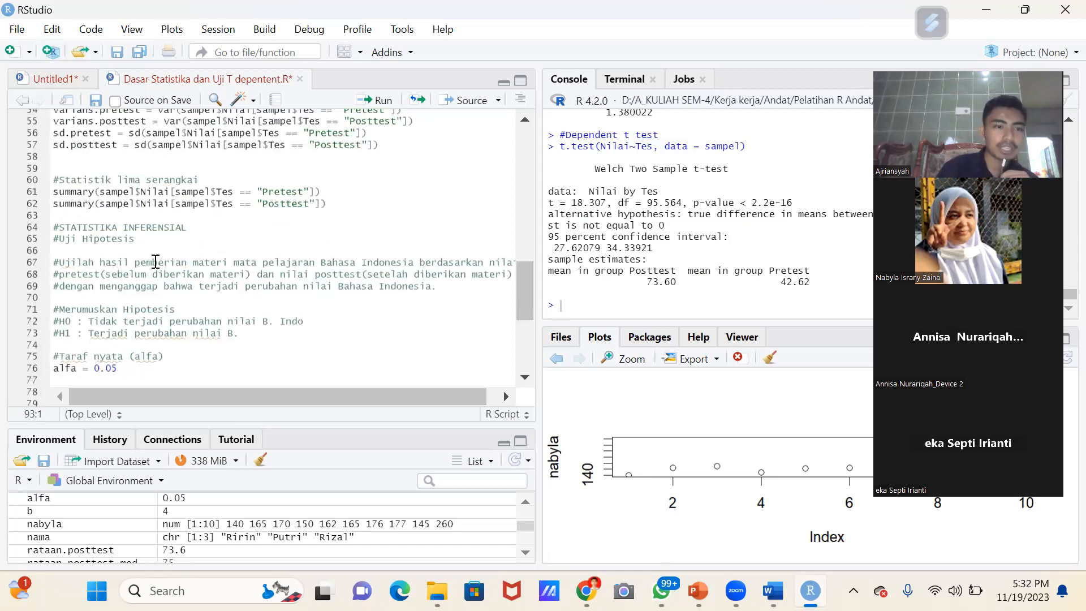
scroll(155, 262, "down", 1)
left_click_drag(89, 310, 236, 308)
key("shift+Right")
scroll(524, 297, "up", 1)
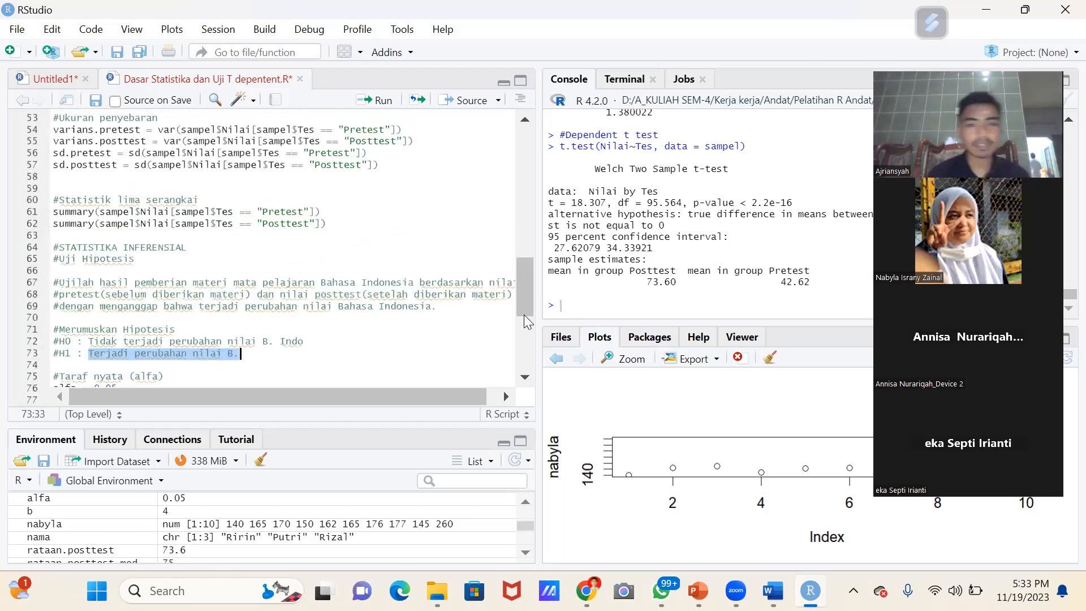
- Add the comment "#Keputusannya adalah tolak H0 (Terima H1)" below the decision rule, with a blank line before the Kesimpulan heading
left_click_drag(519, 305, 519, 392)
scroll(390, 354, "up", 1)
scroll(339, 347, "down", 1)
left_click(229, 358)
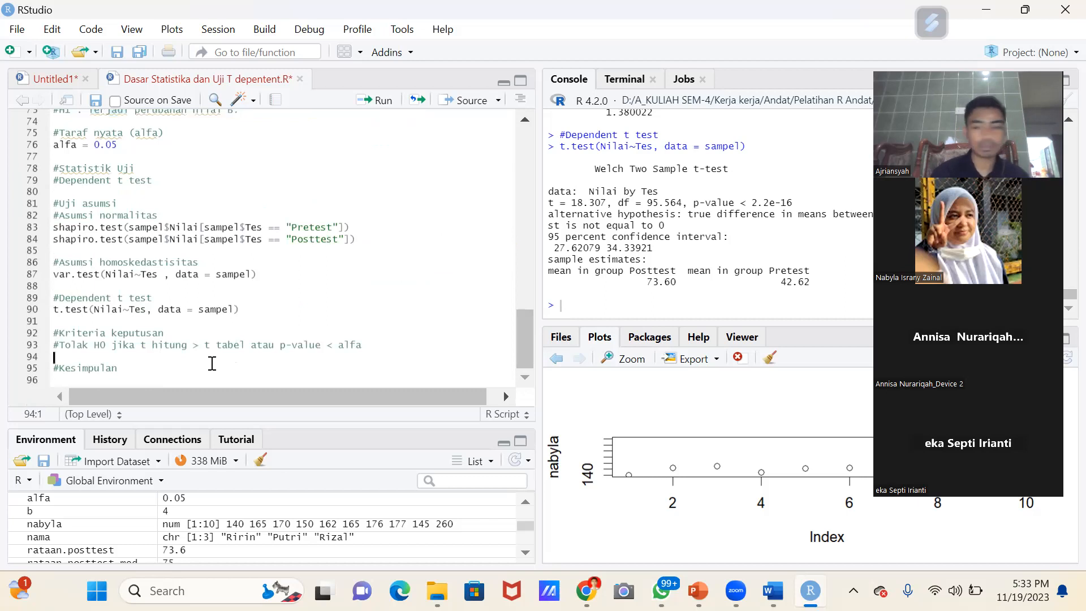
type("K")
key("BackSpace")
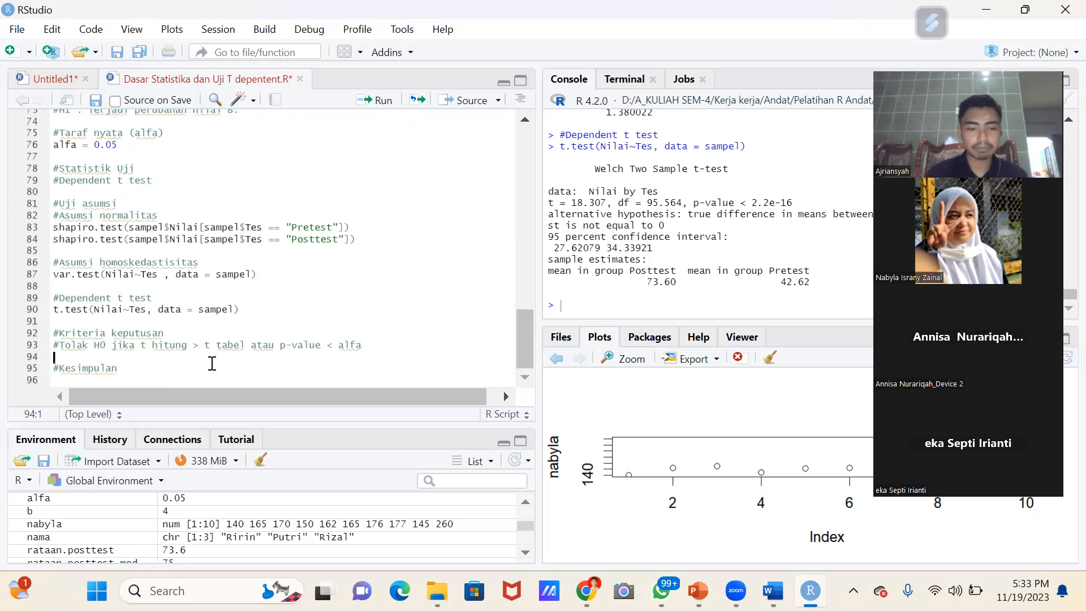
type("#Keputusannya")
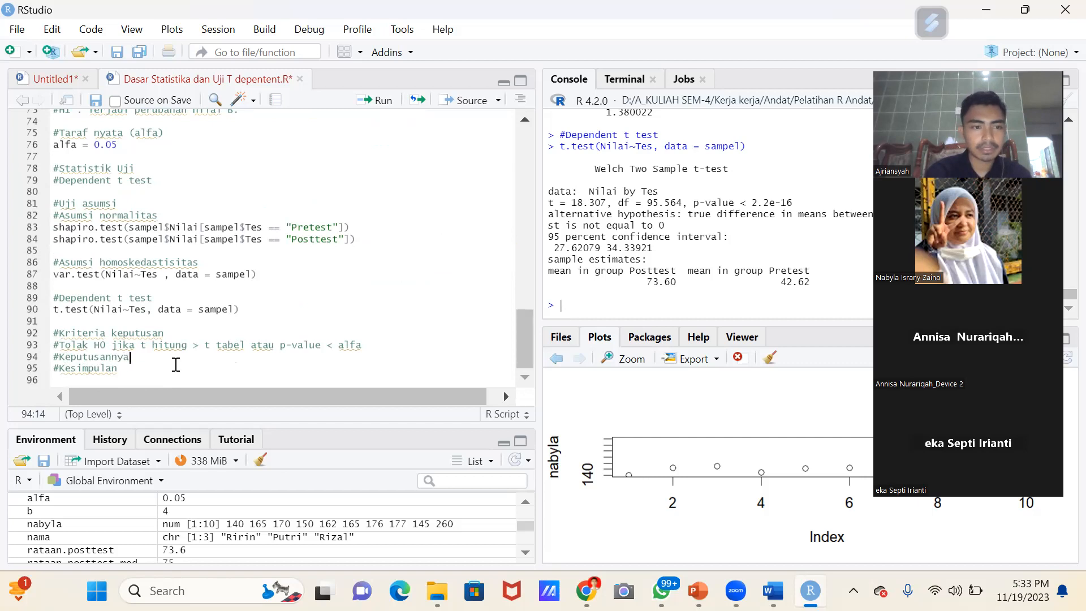
type(" adalah")
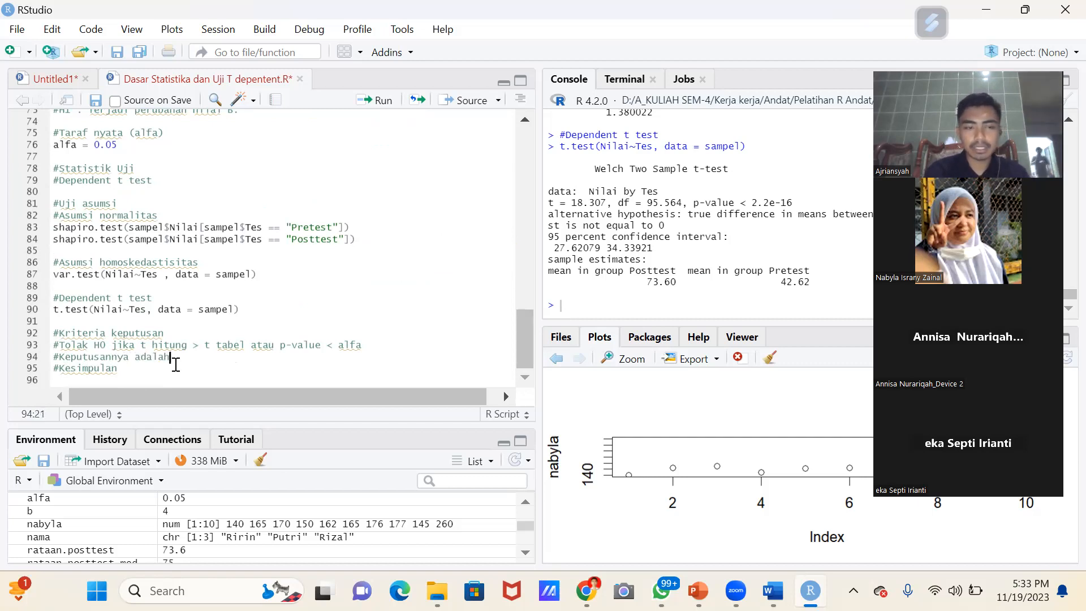
type(" tolak H")
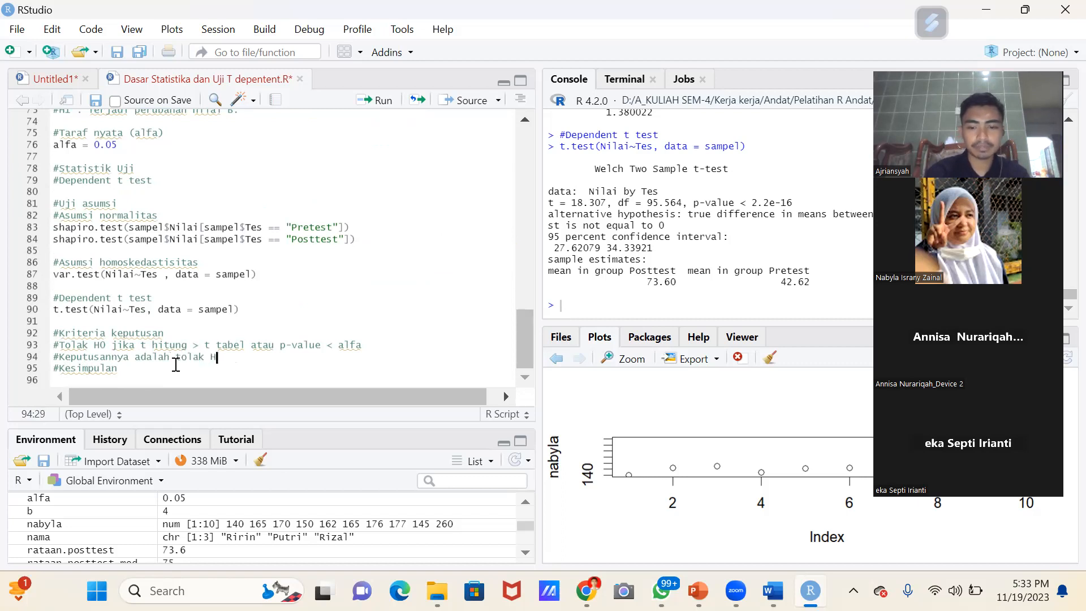
type("0 (Terima H")
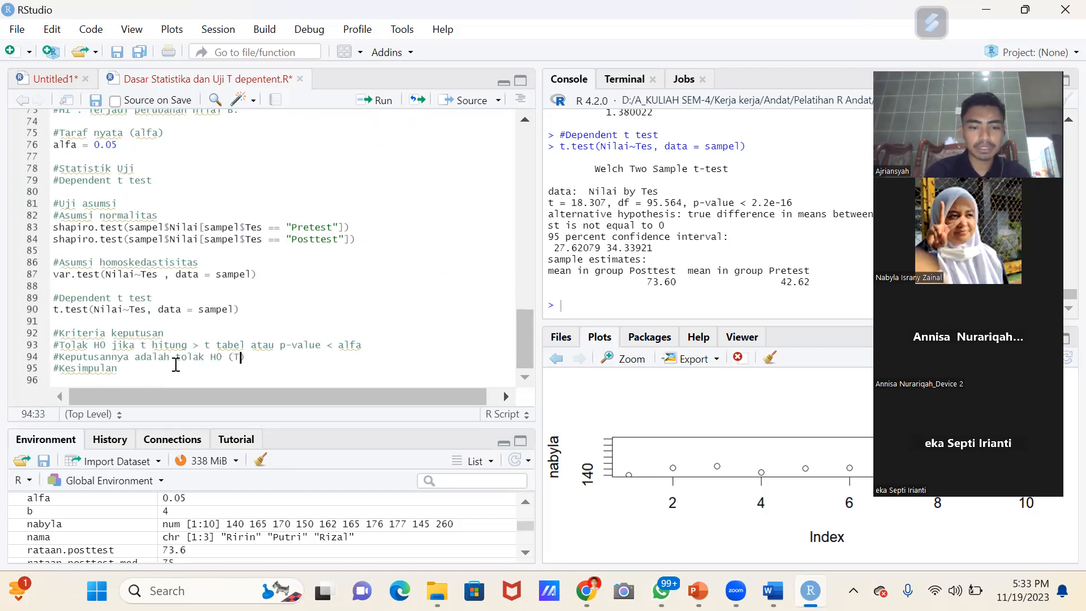
type("1")
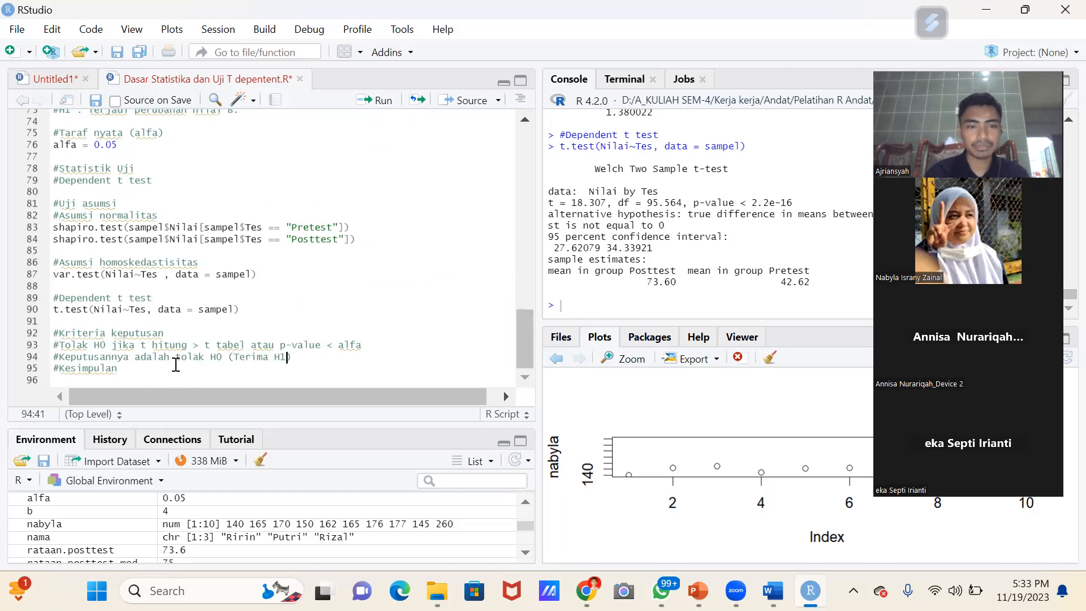
left_click(55, 370)
key("Return")
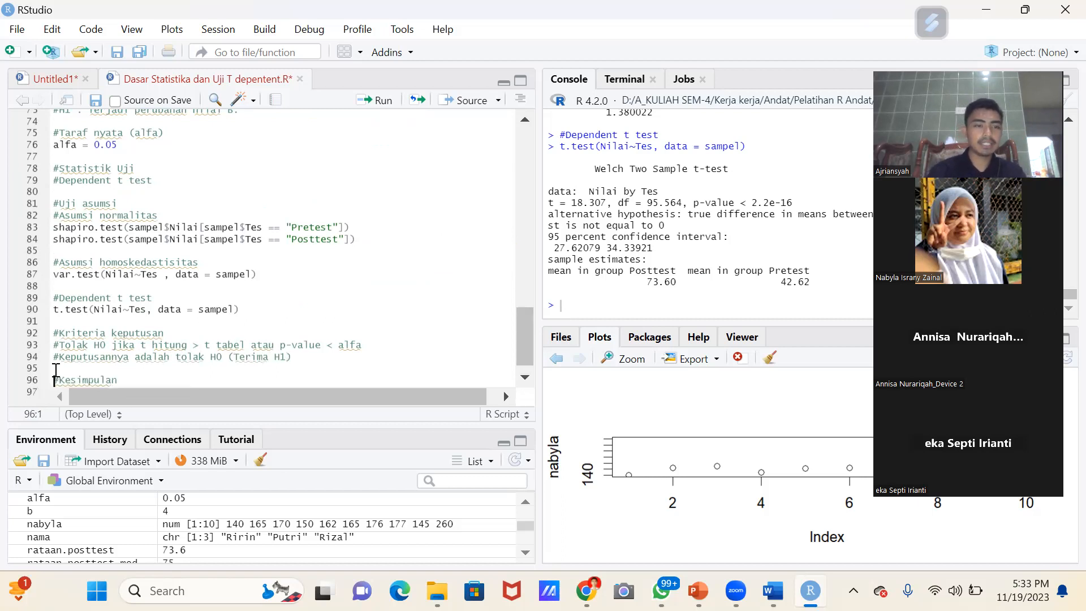
- Add the comment "#Terdapat perbedaan signifikan nilai B. Indonesia pada pretest dan posttest." directly below the Kesimpulan heading
left_click(148, 378)
key("Return")
key("Return")
key("Up")
type("#Terdapat ")
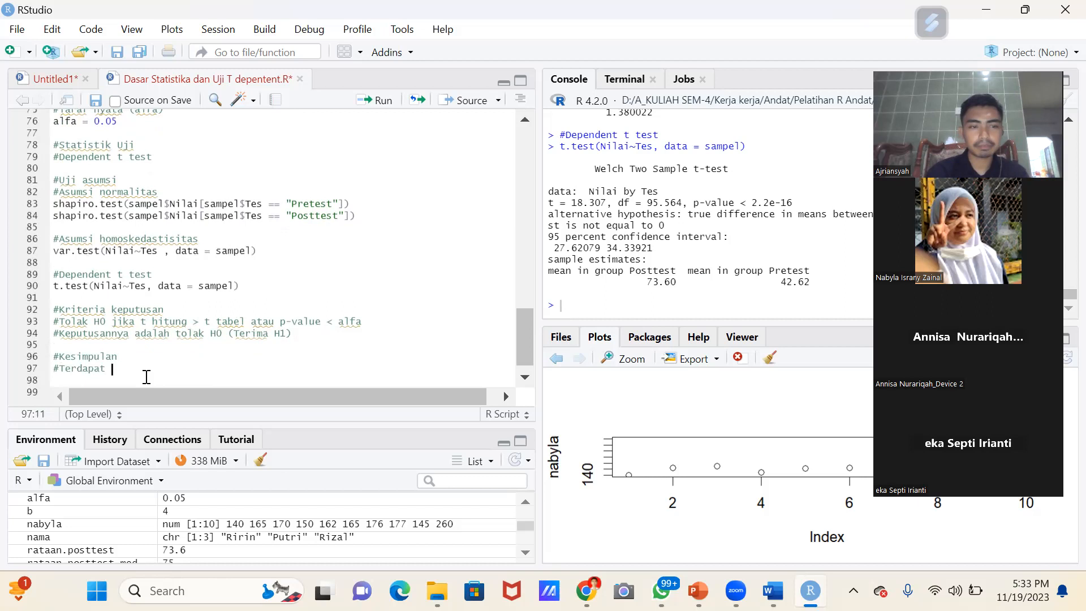
type("per")
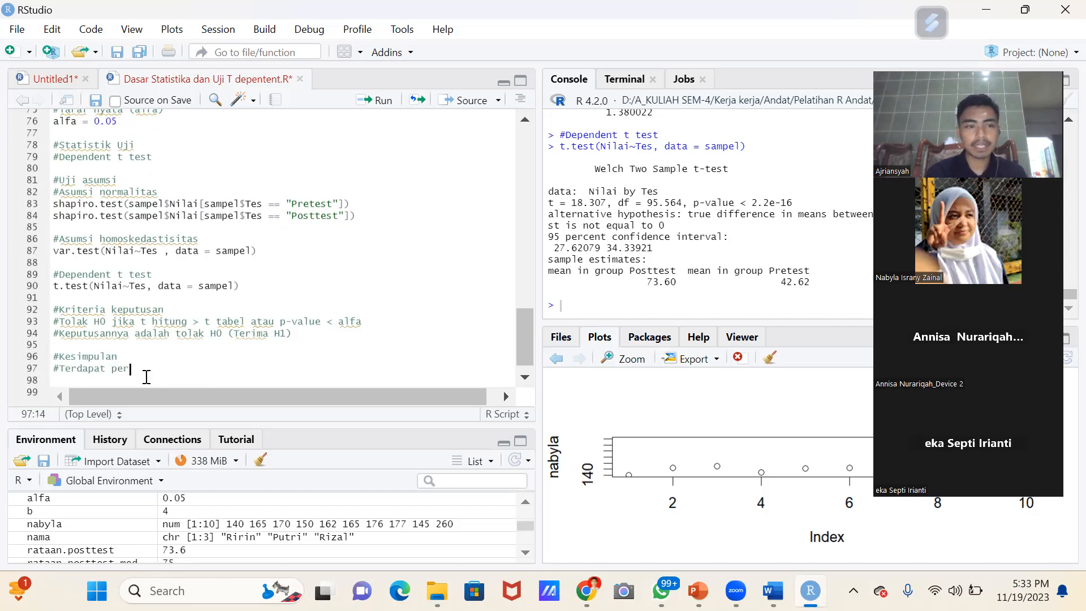
type("bedaan signifi")
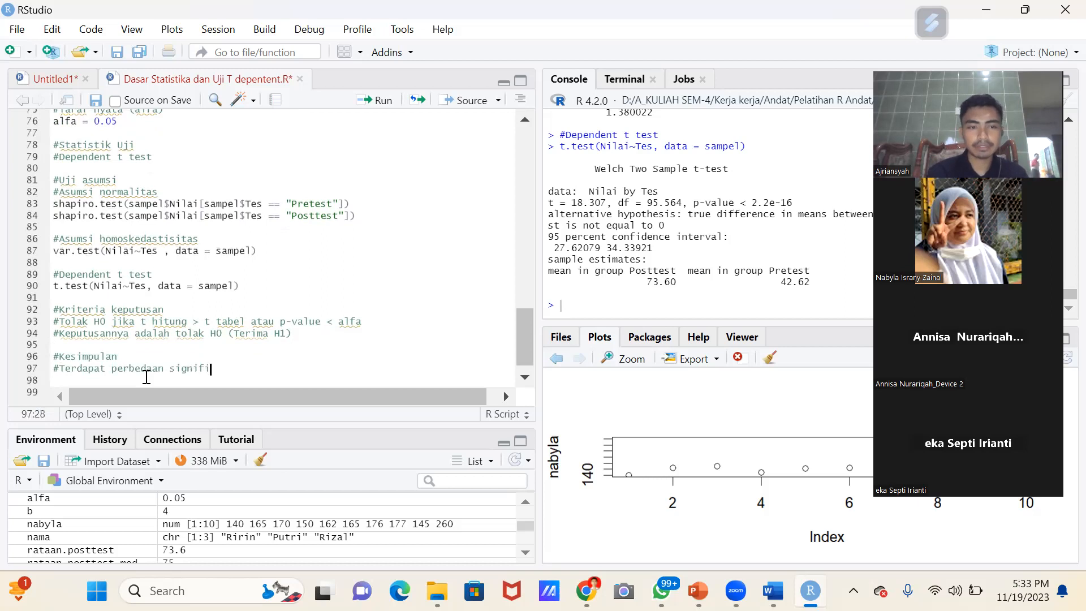
type("kan")
scroll(146, 377, "up", 4)
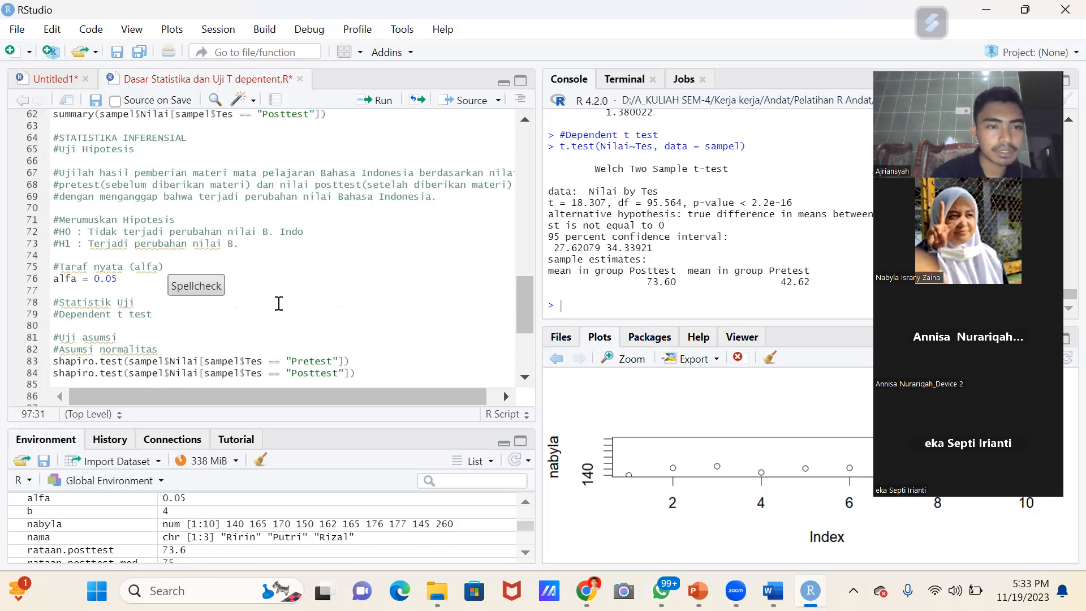
scroll(279, 303, "down", 5)
type("n")
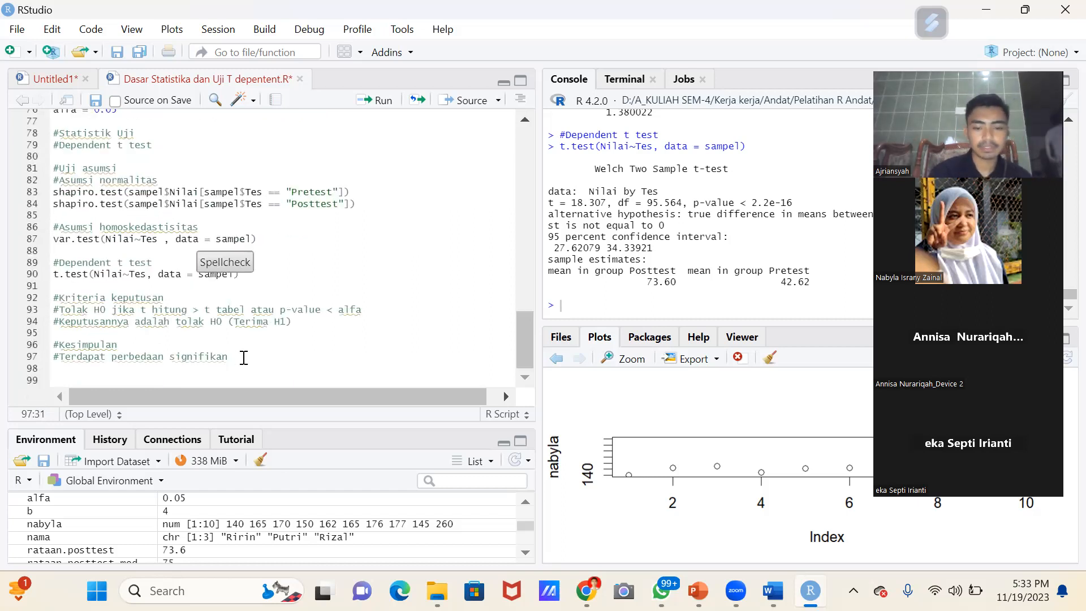
type(" nilai B")
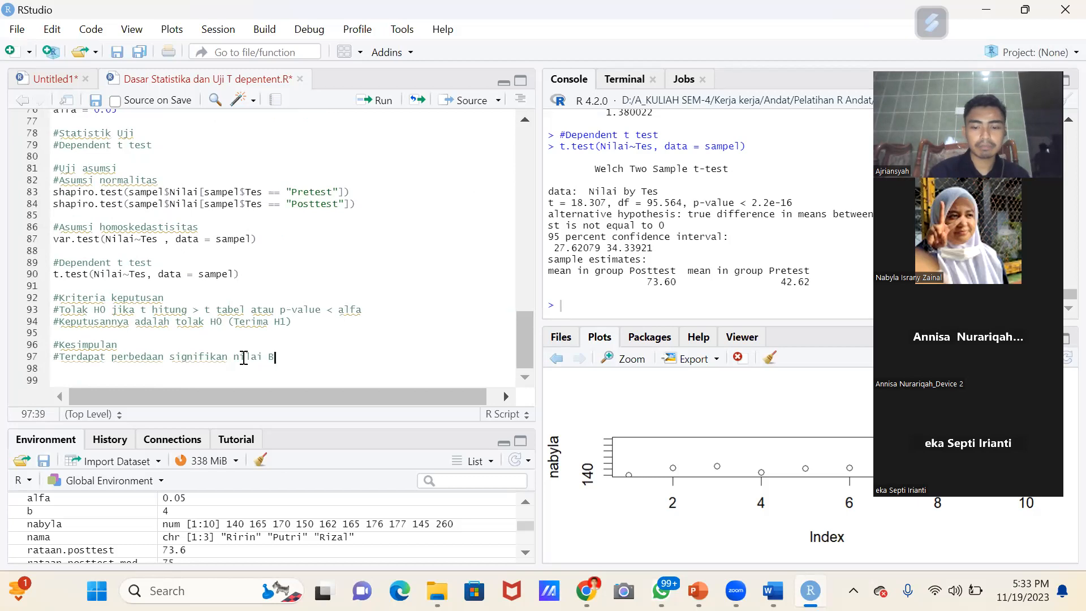
type(". Indonesia ")
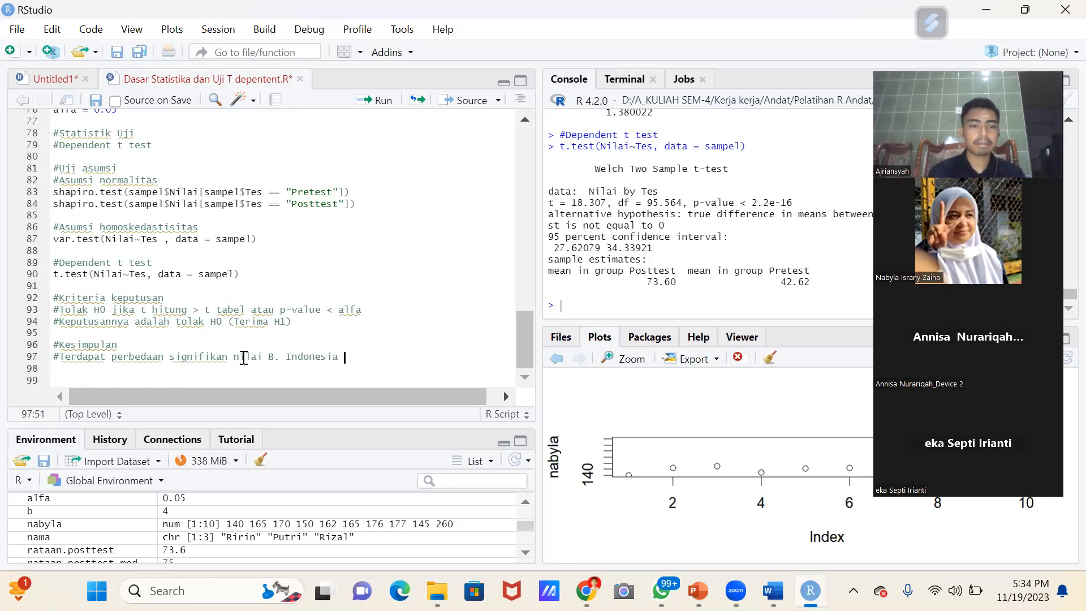
type("pada prwe")
key("BackSpace")
key("BackSpace")
type("e")
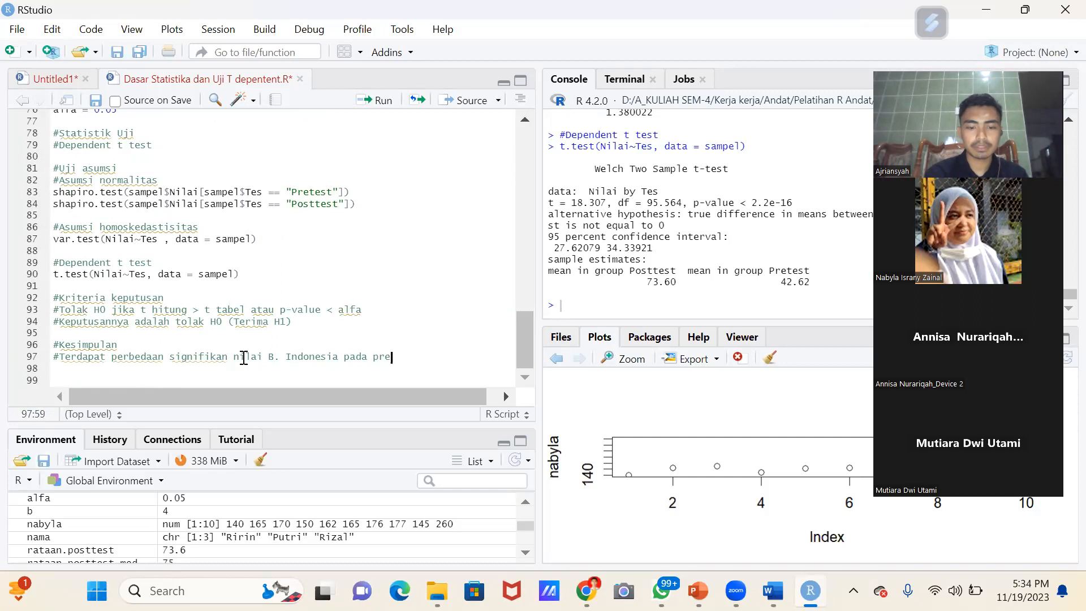
type("test dan p")
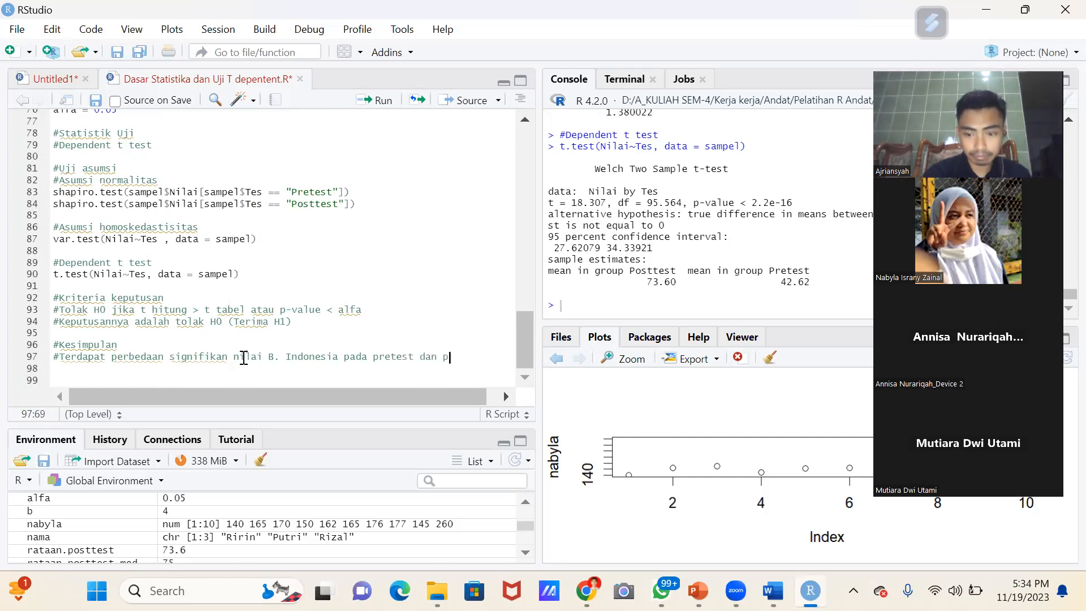
type("osttest.")
- Compare the written conclusion with the posttest and pretest group means in the t-test output, highlighting each mean
left_click(60, 357)
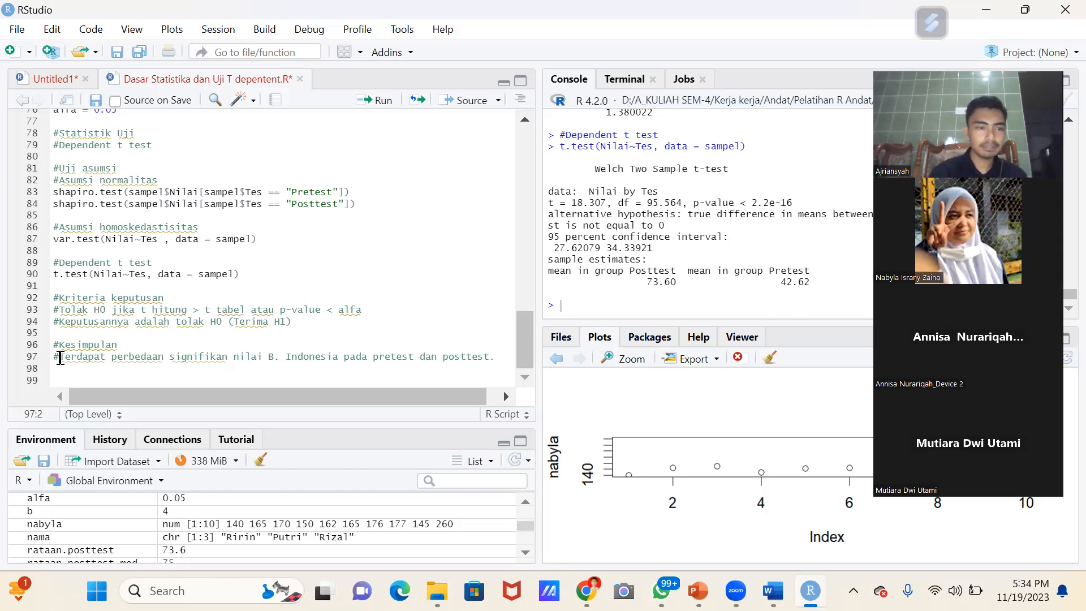
left_click(387, 358)
key("Up")
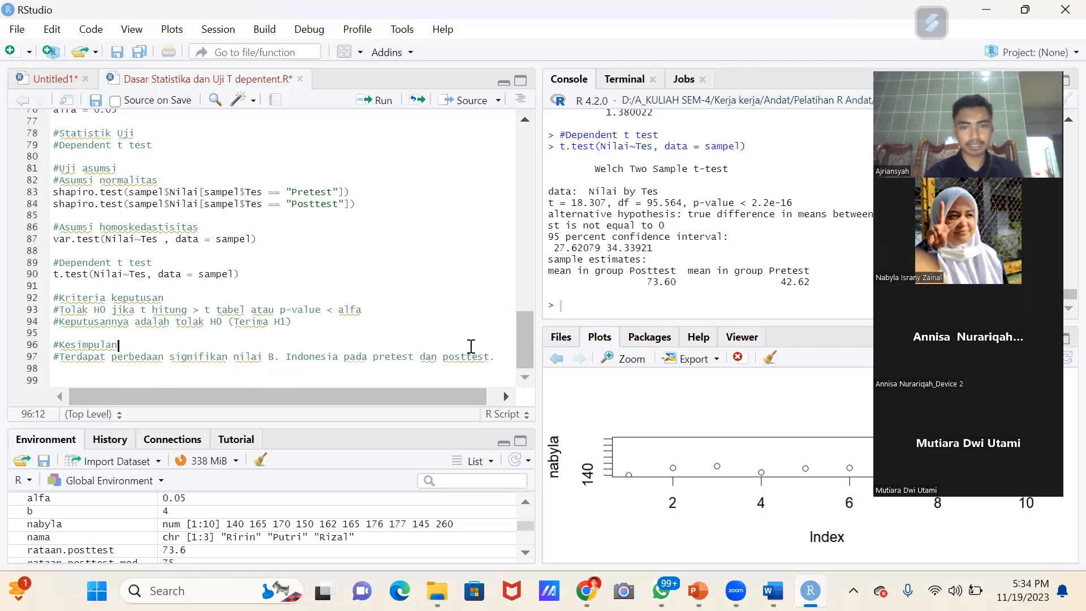
left_click(332, 356)
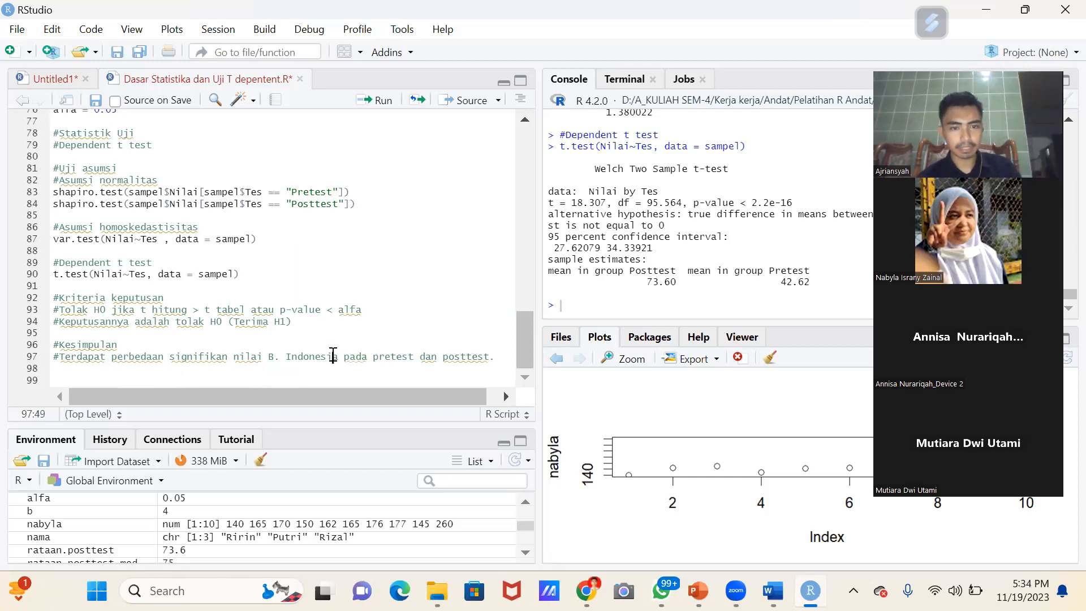
left_click(73, 357)
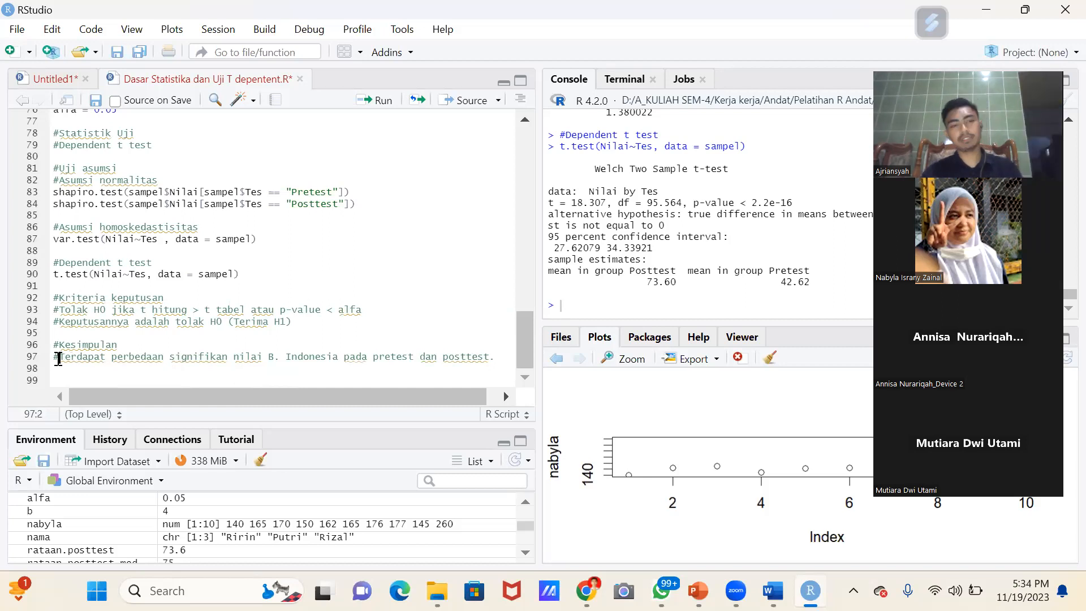
left_click(59, 358)
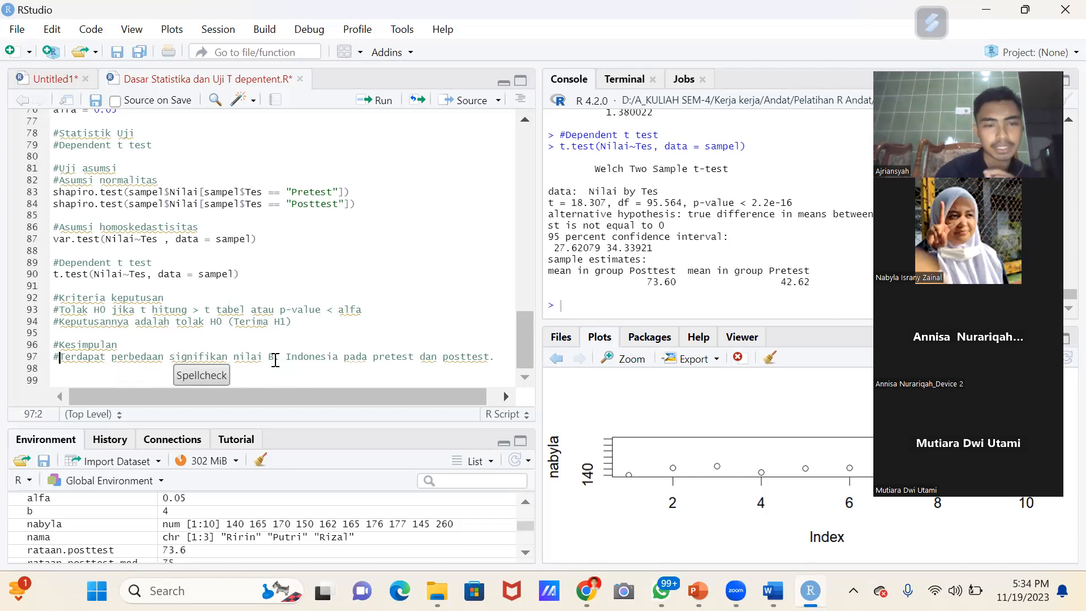
left_click(483, 357)
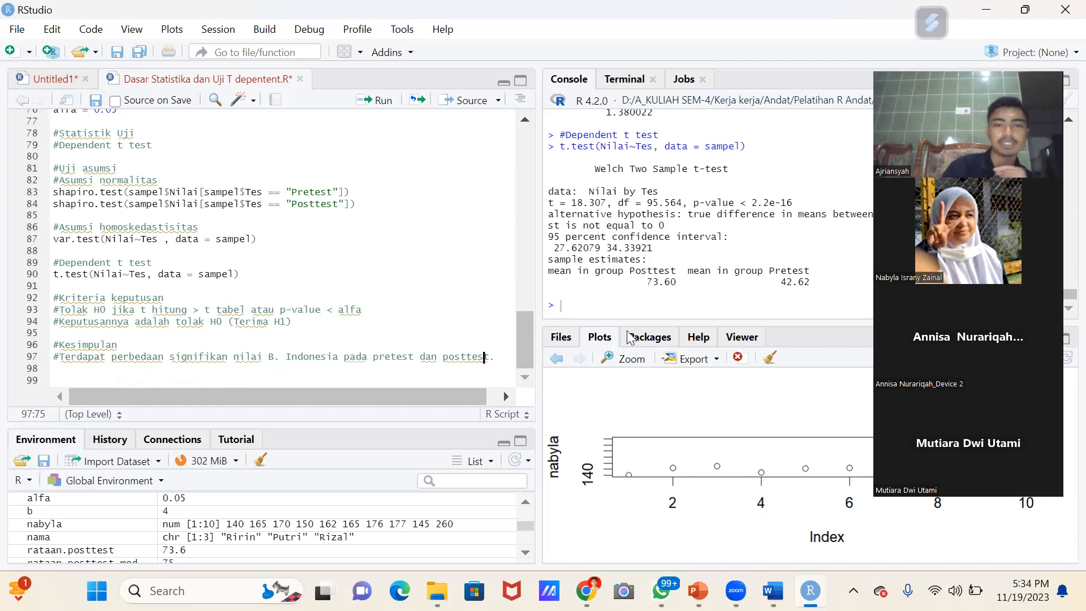
left_click_drag(646, 280, 677, 282)
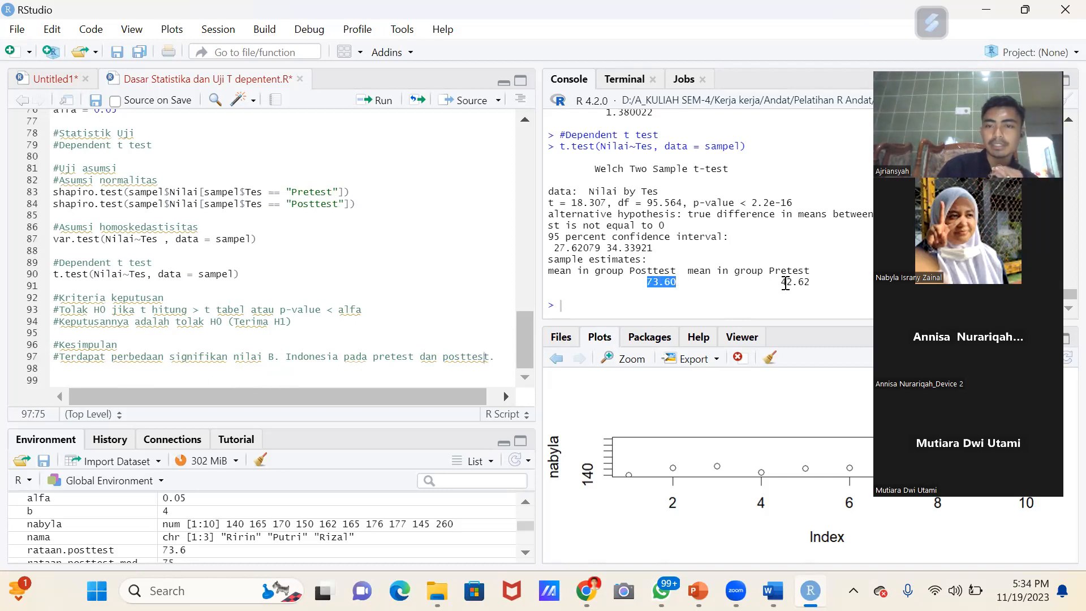
left_click_drag(781, 282, 813, 282)
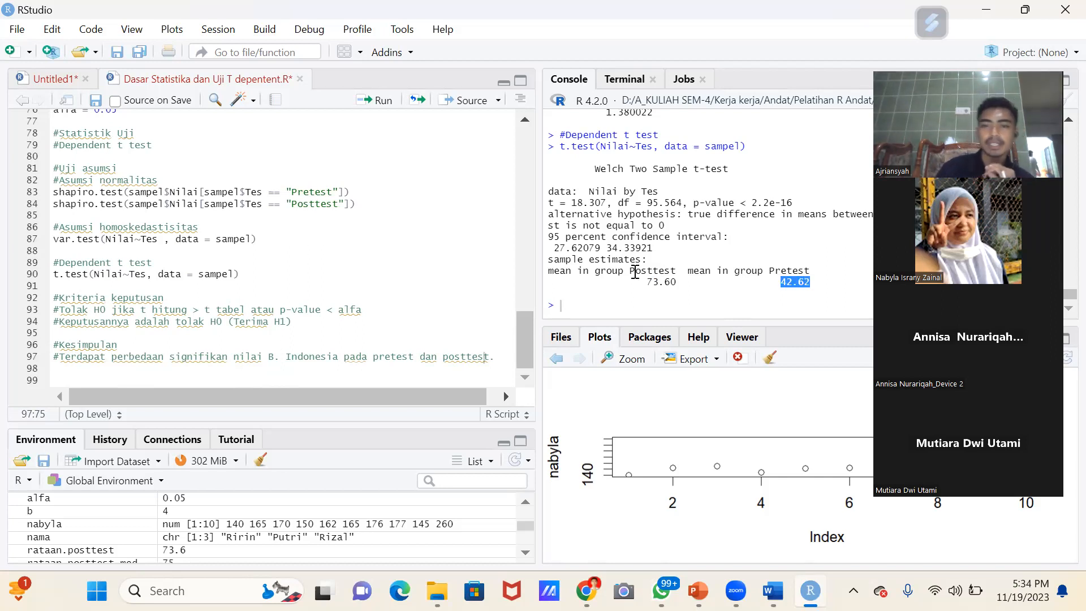
left_click_drag(646, 281, 677, 282)
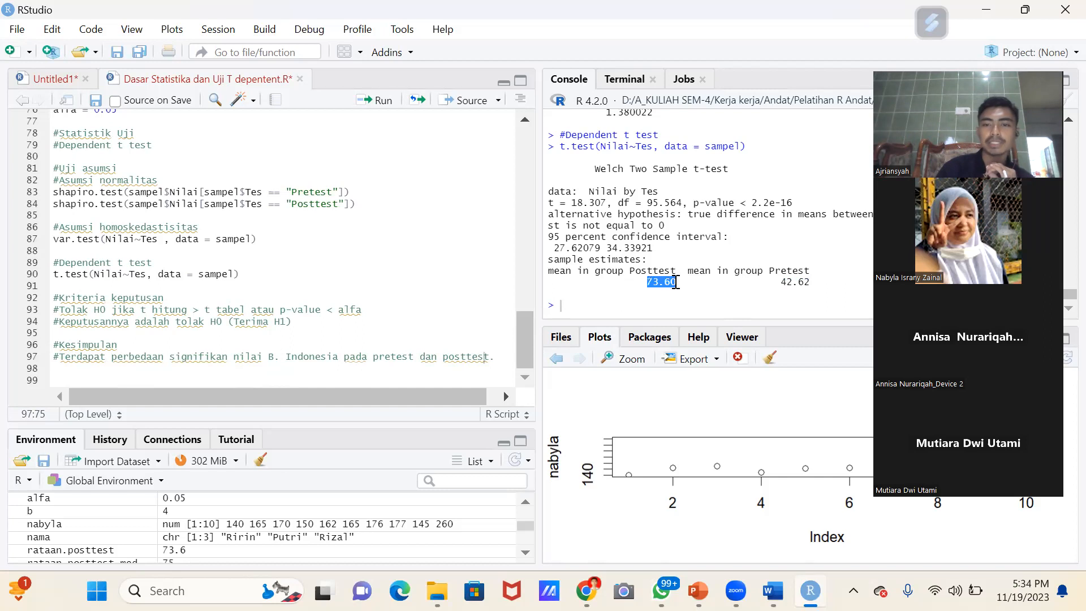
left_click(747, 281)
left_click(261, 299)
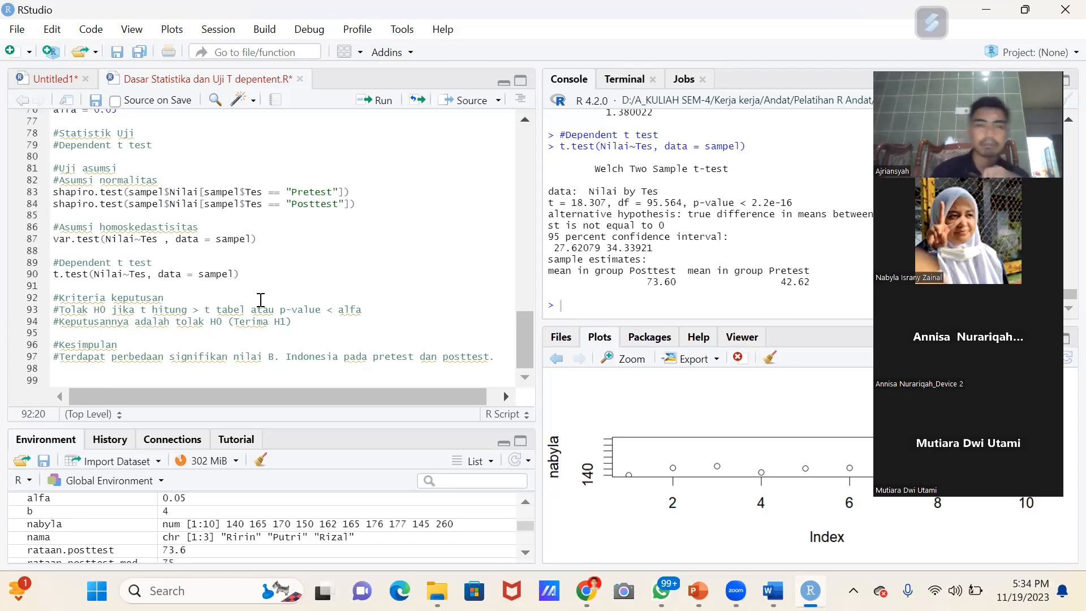
scroll(261, 299, "up", 20)
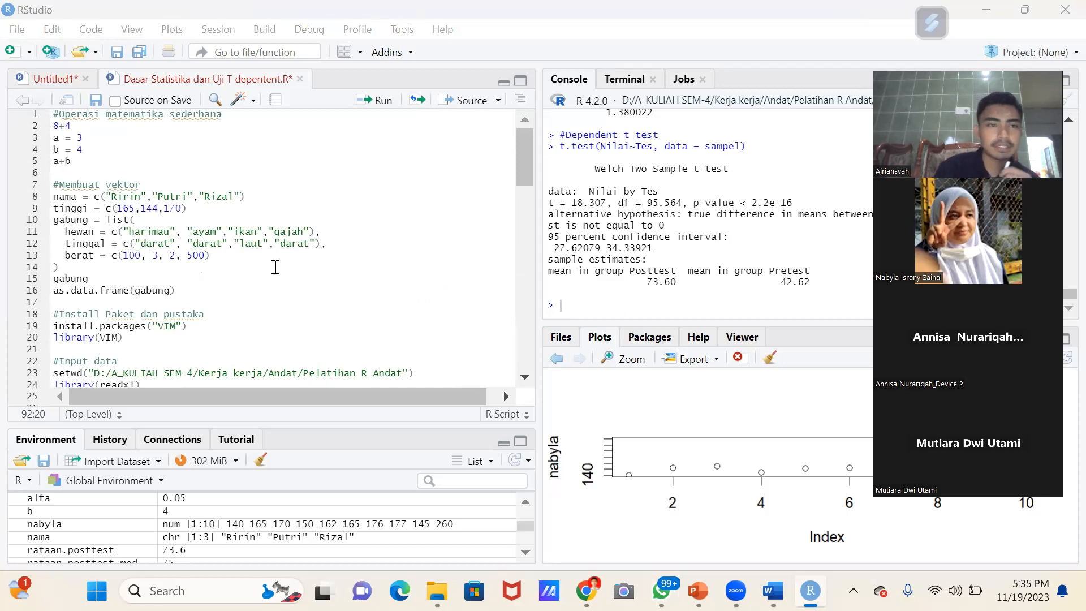
scroll(275, 267, "down", 15)
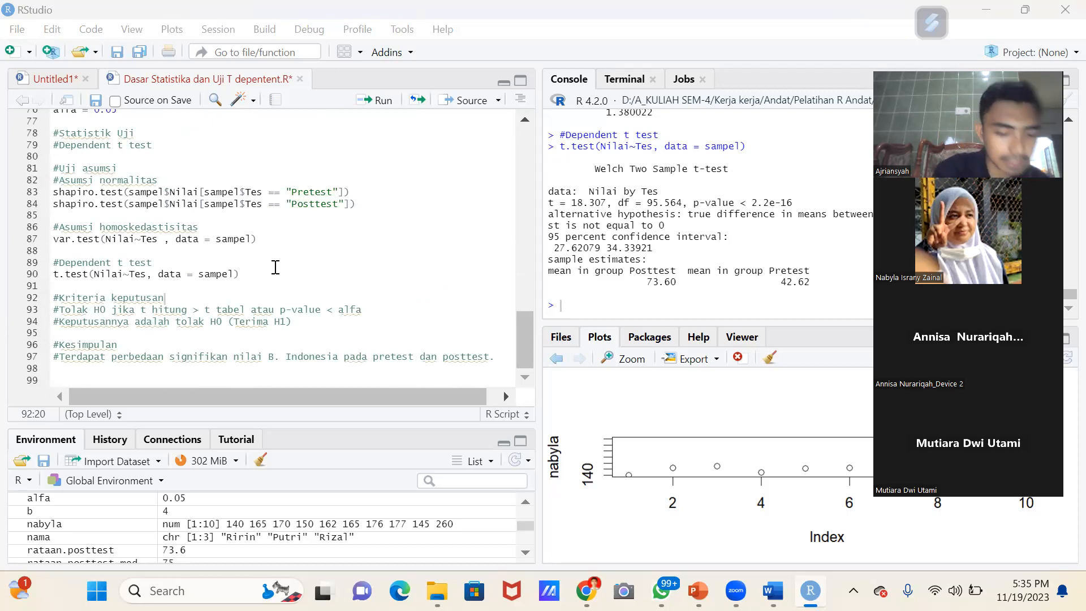
left_click(240, 232)
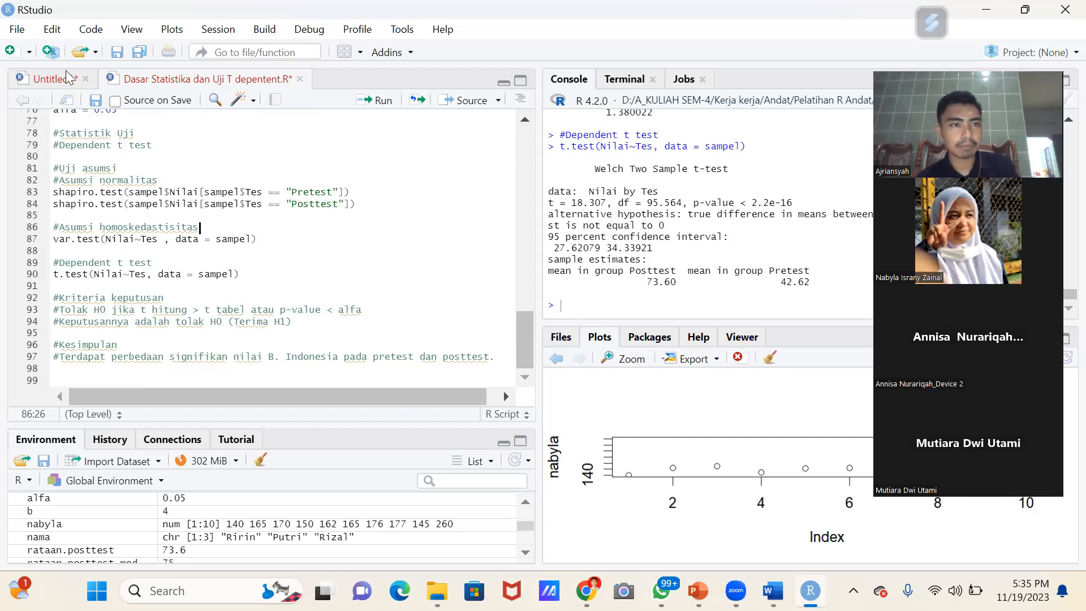
left_click(20, 33)
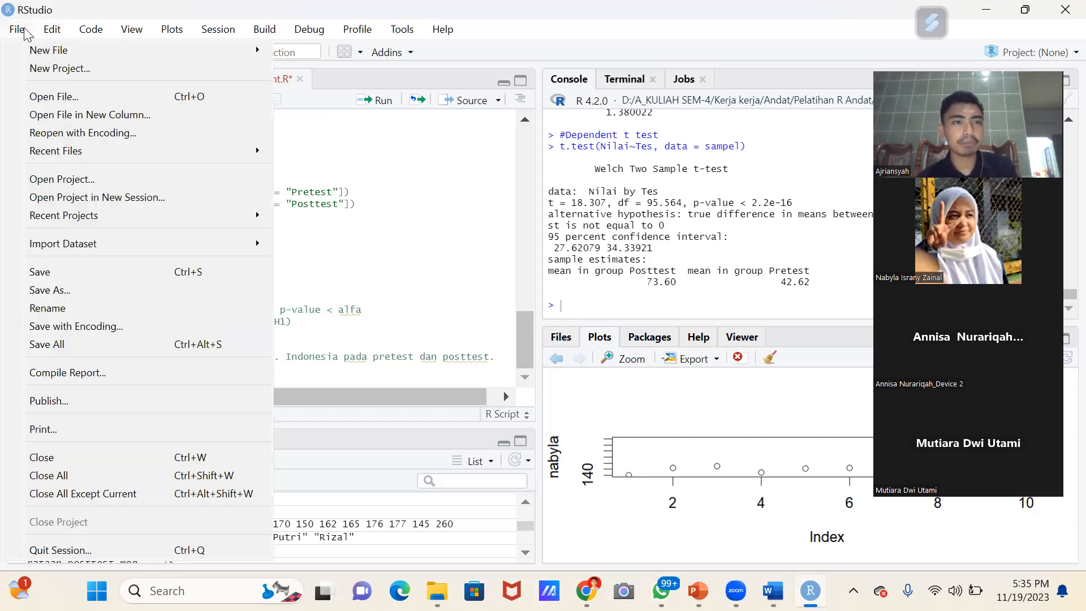
mouse_move(52, 29)
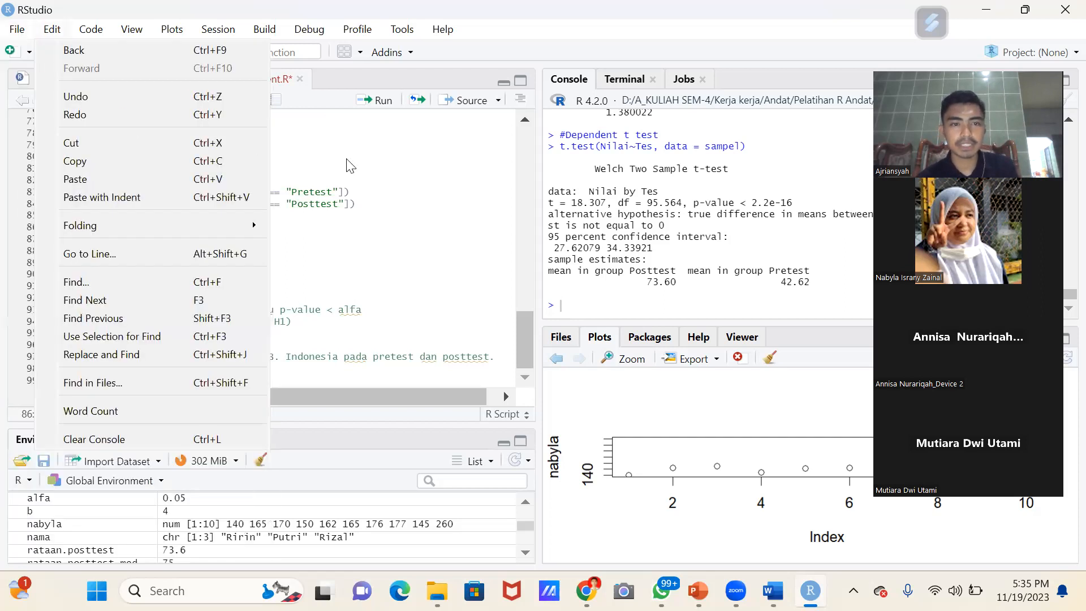
left_click(348, 160)
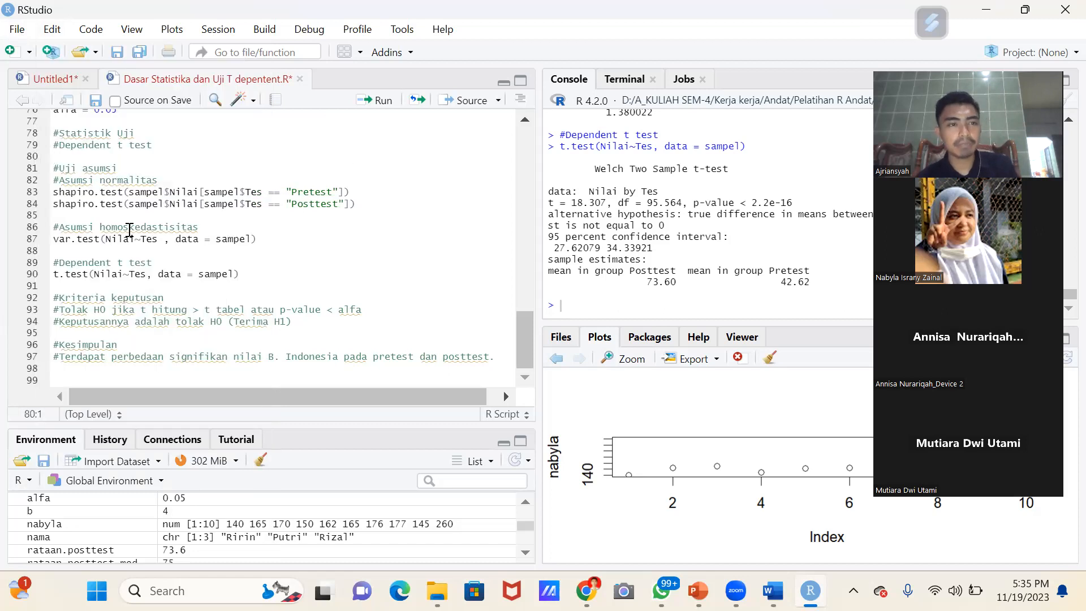
scroll(170, 226, "up", 10)
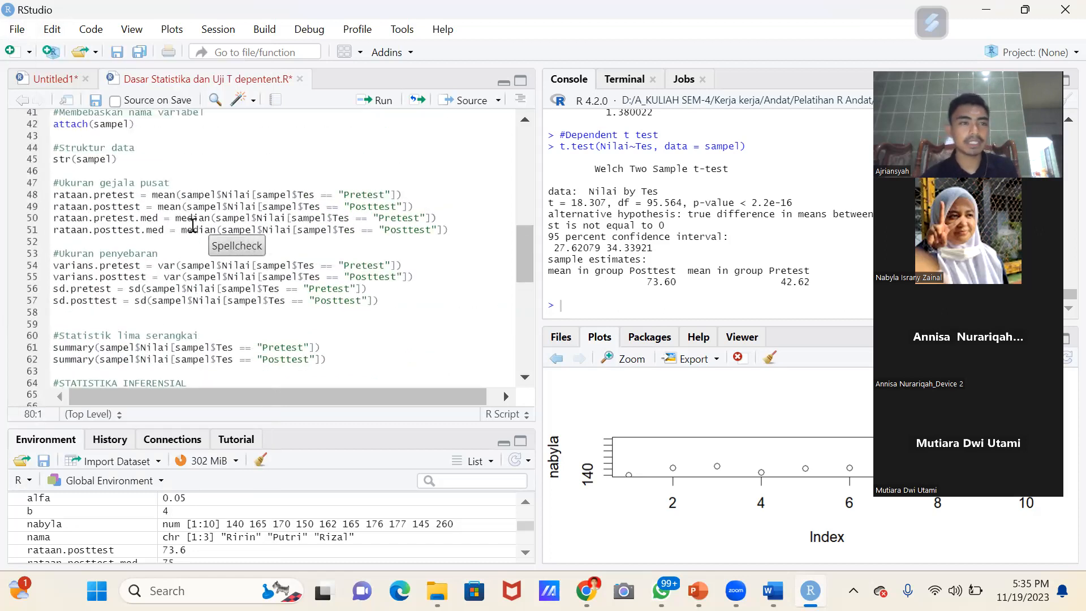
scroll(193, 225, "down", 10)
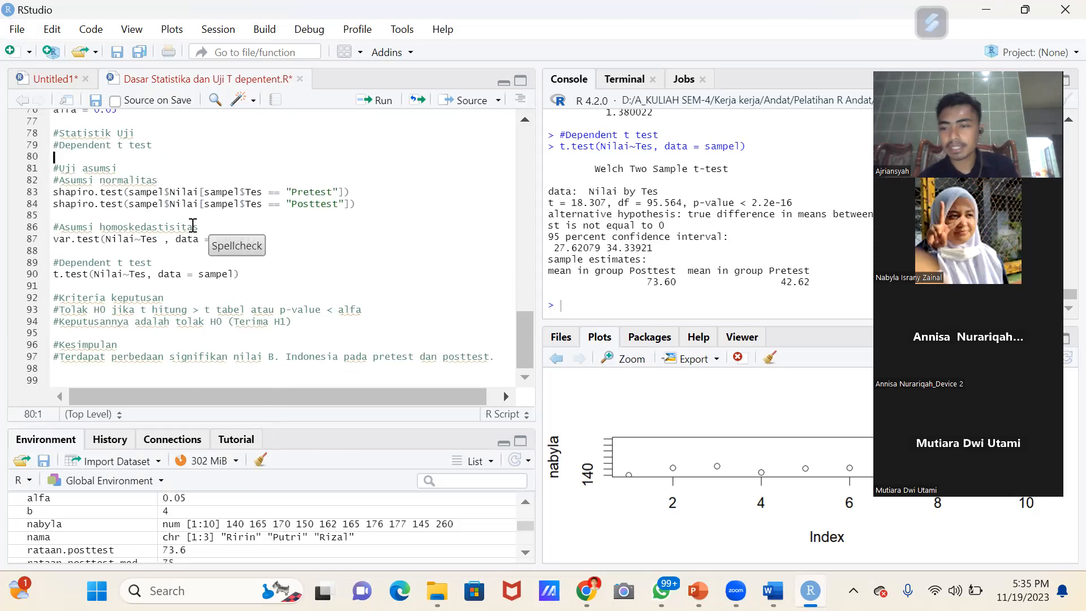
- Open the script "Uji T Independen dan Imputasi" from the Pelatihan R Andat folder and place the cursor in its opening lines
left_click(18, 31)
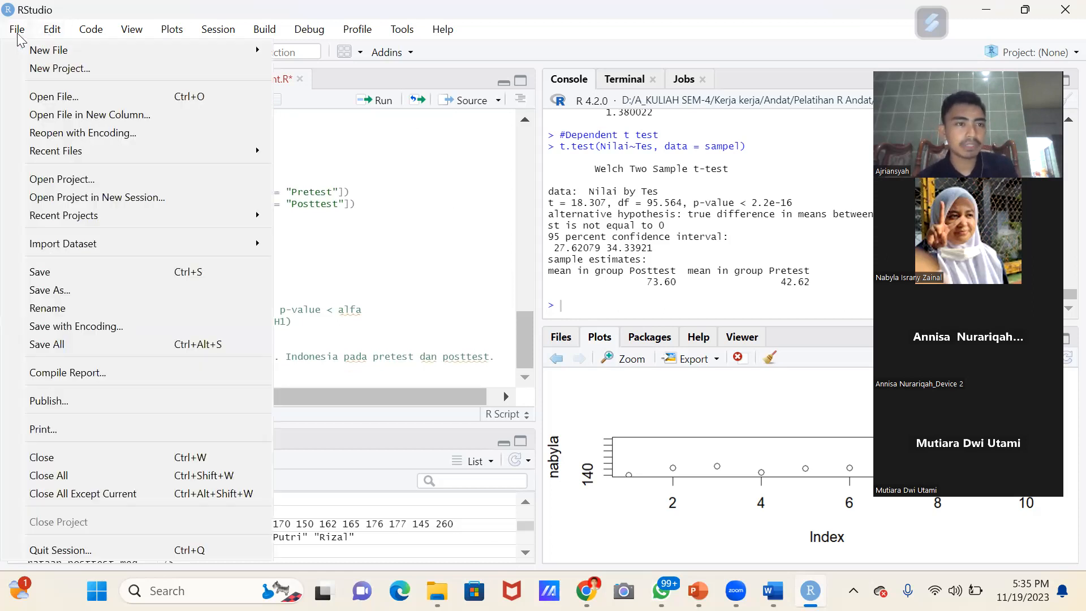
left_click(81, 101)
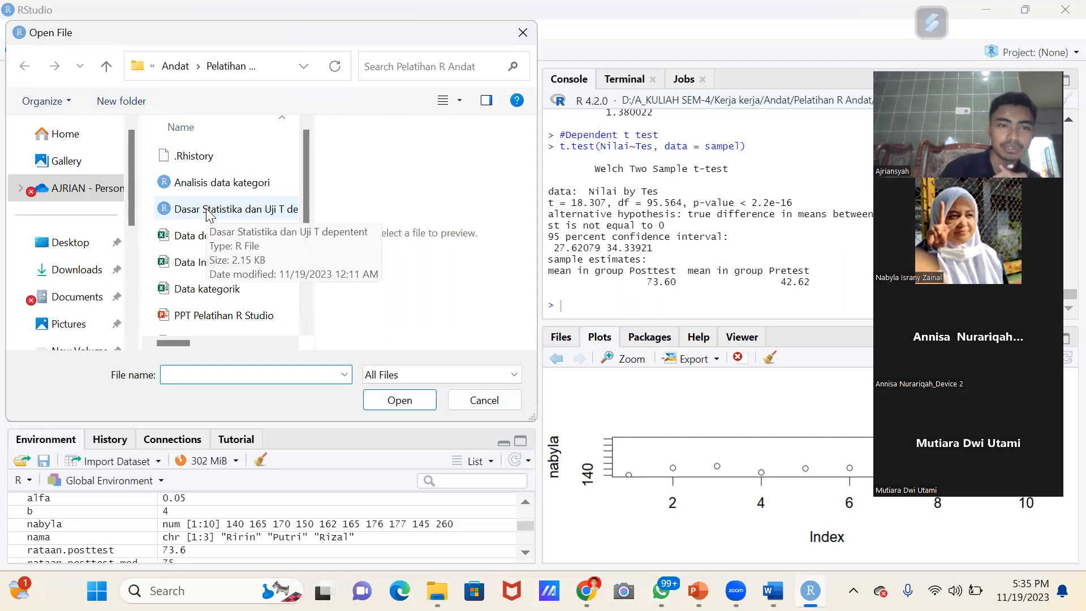
scroll(207, 214, "down", 2)
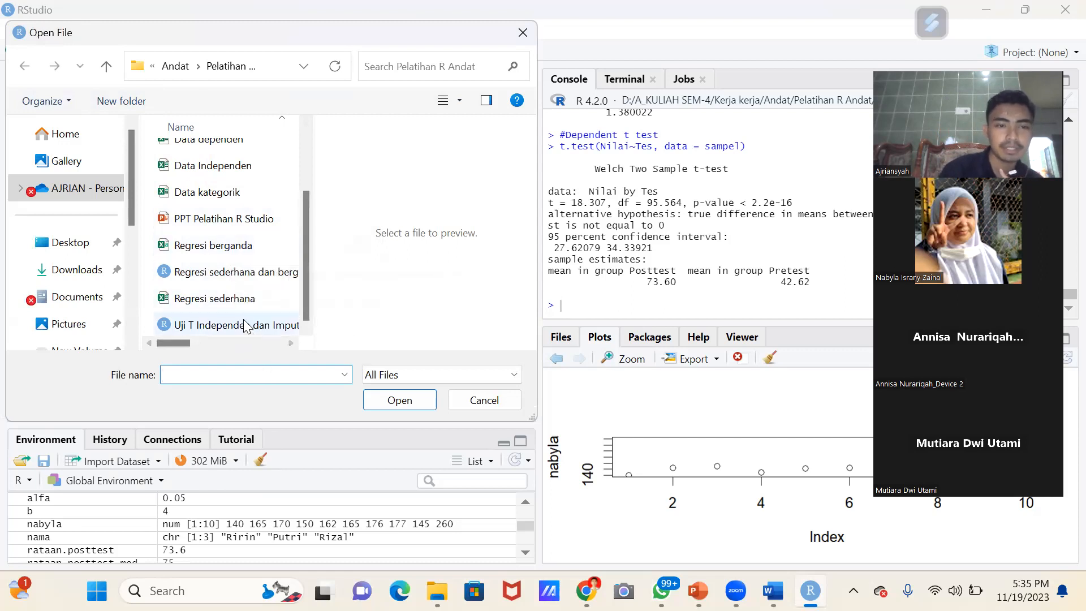
scroll(245, 325, "up", 2)
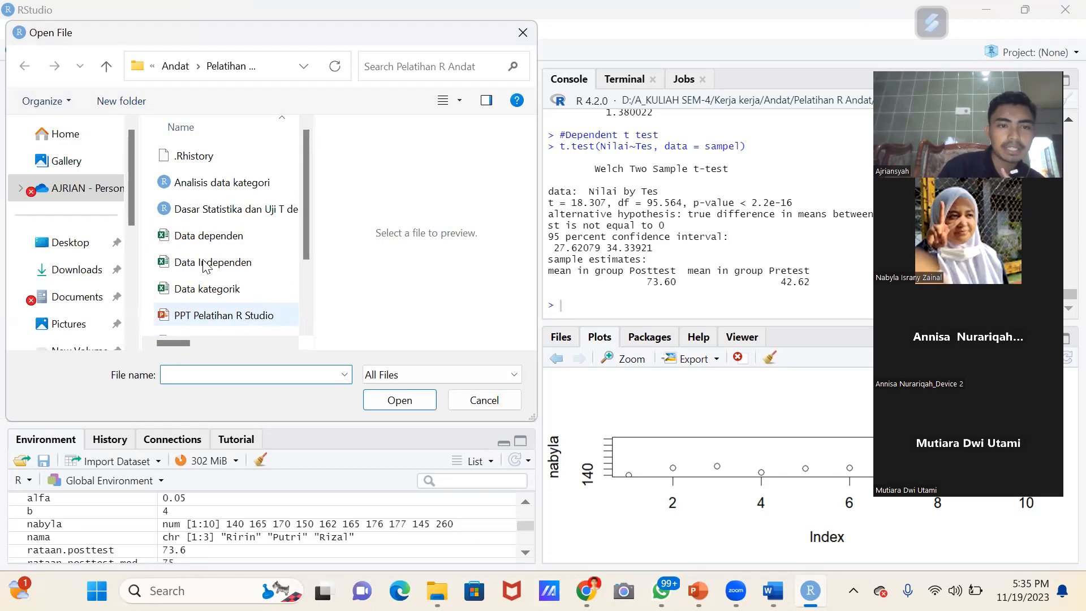
scroll(205, 265, "down", 2)
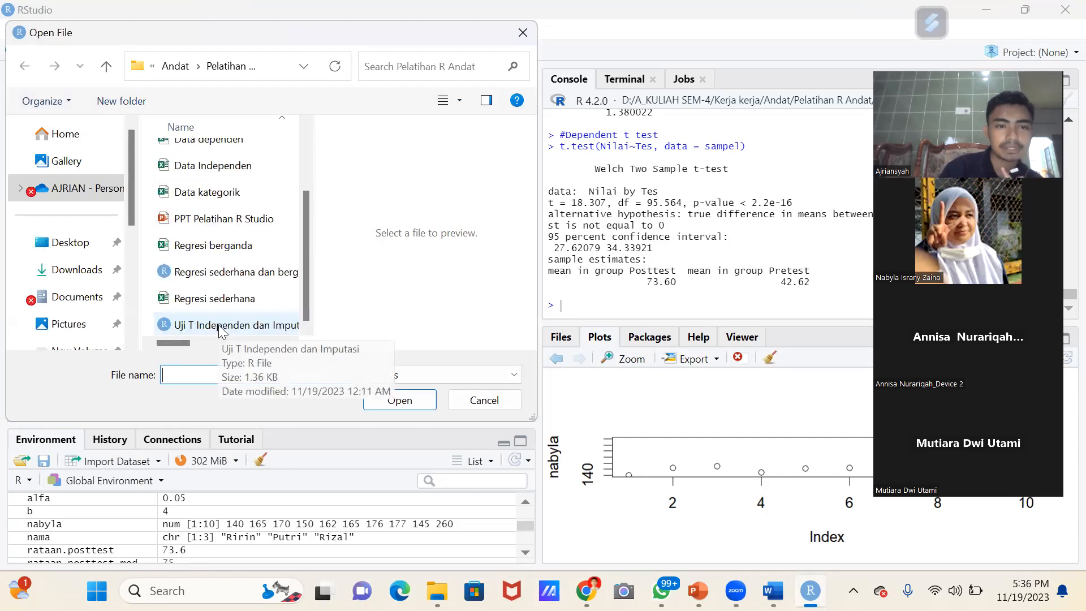
left_click(221, 327)
left_click(423, 400)
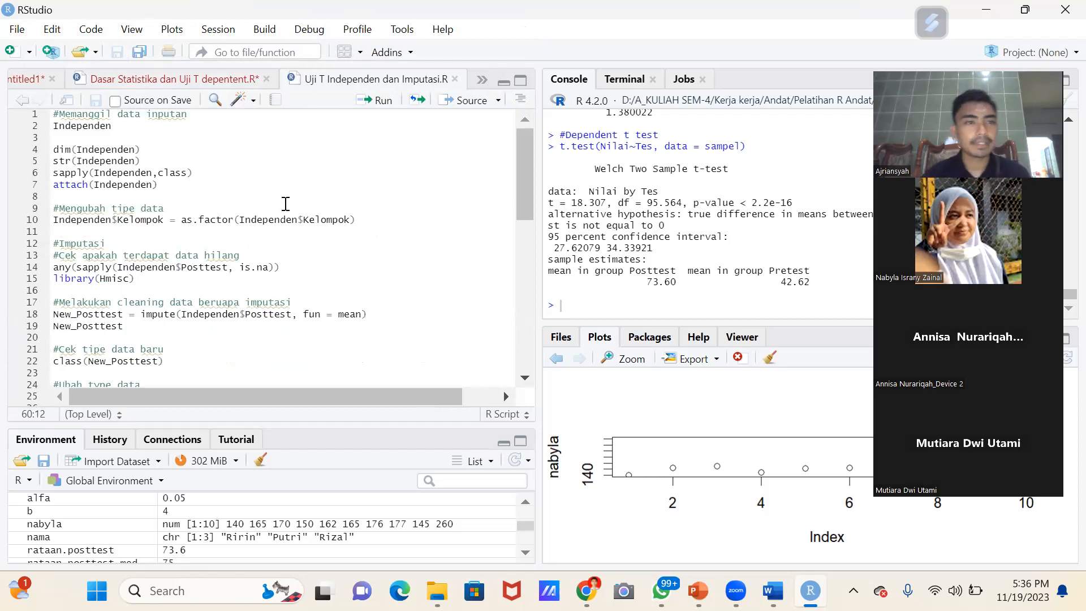
left_click(142, 114)
left_click(257, 123)
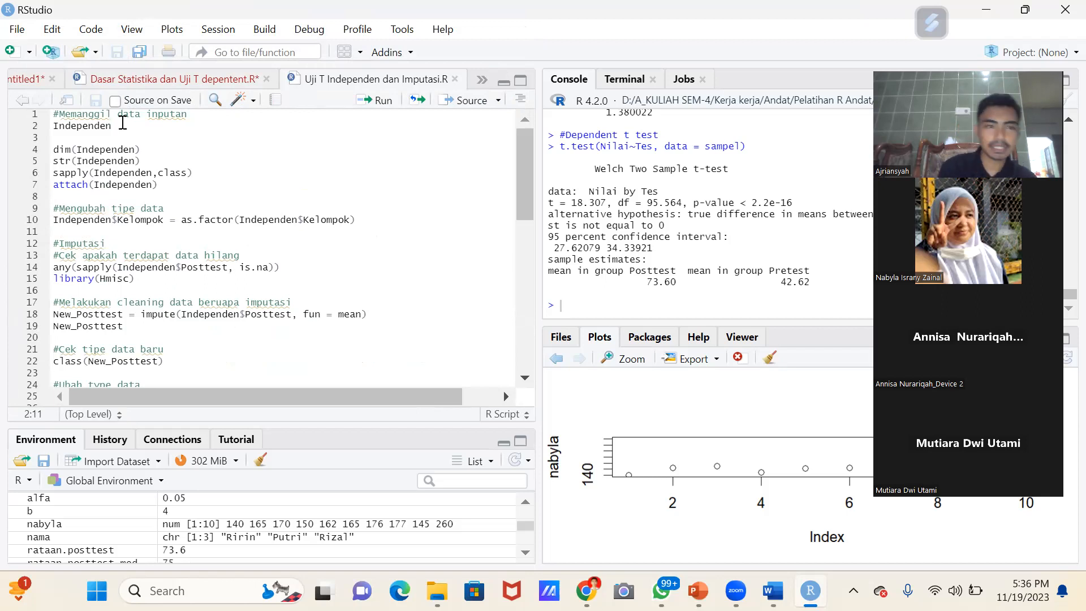
- Return to the script "Dasar Statistika dan Uji T depentent.R" and save it
left_click(100, 83)
key("ctrl+s")
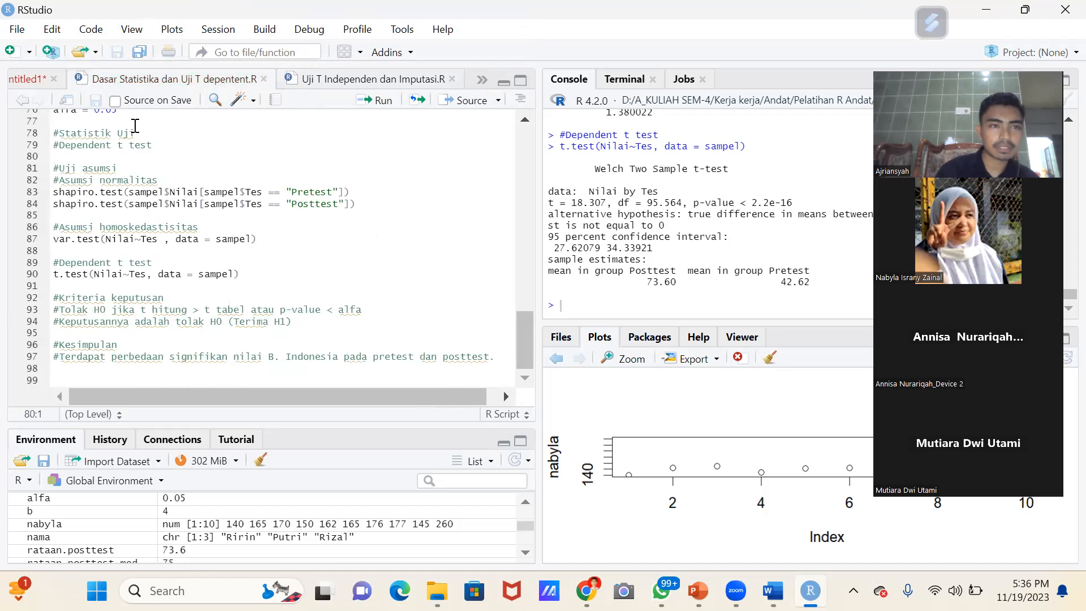
- Look back through the dependent t-test script from the statistics test section to its opening lines, ending at the setwd line
left_click(158, 143)
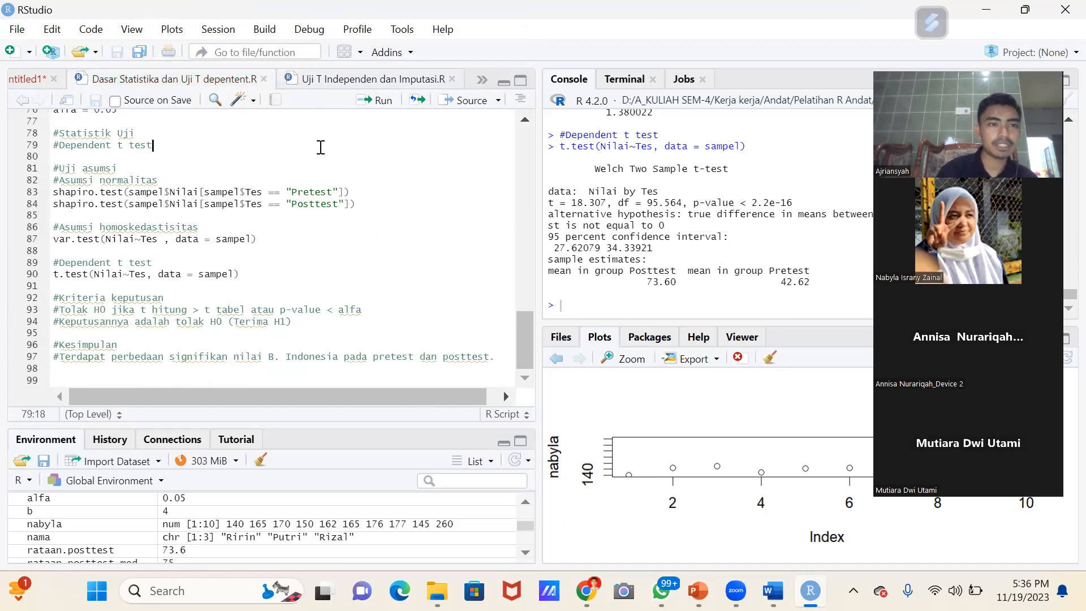
scroll(320, 146, "up", 15)
scroll(384, 167, "down", 2)
scroll(455, 174, "up", 2)
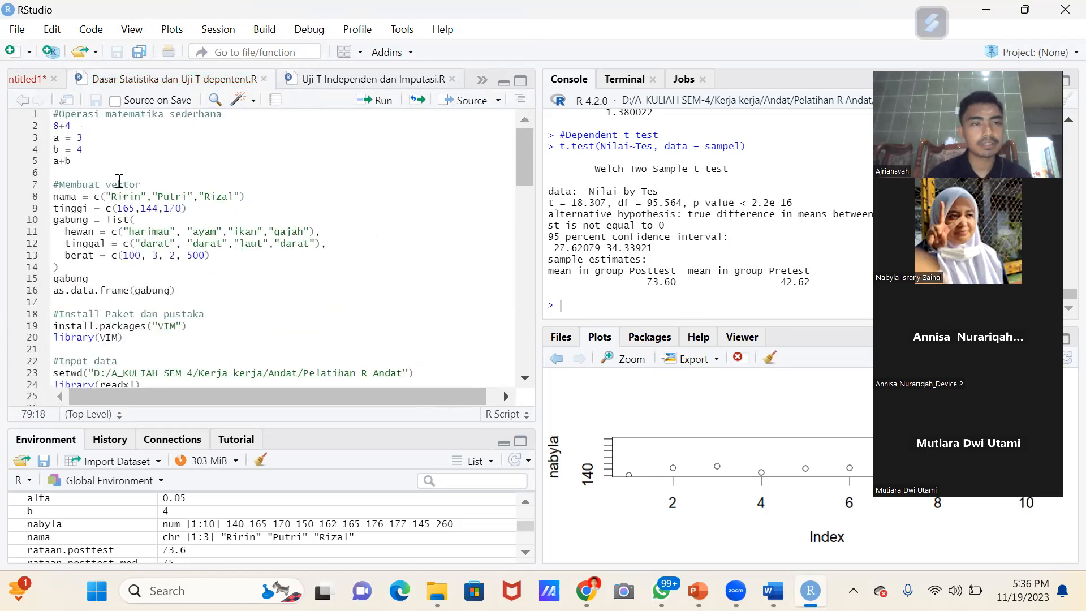
left_click(70, 368)
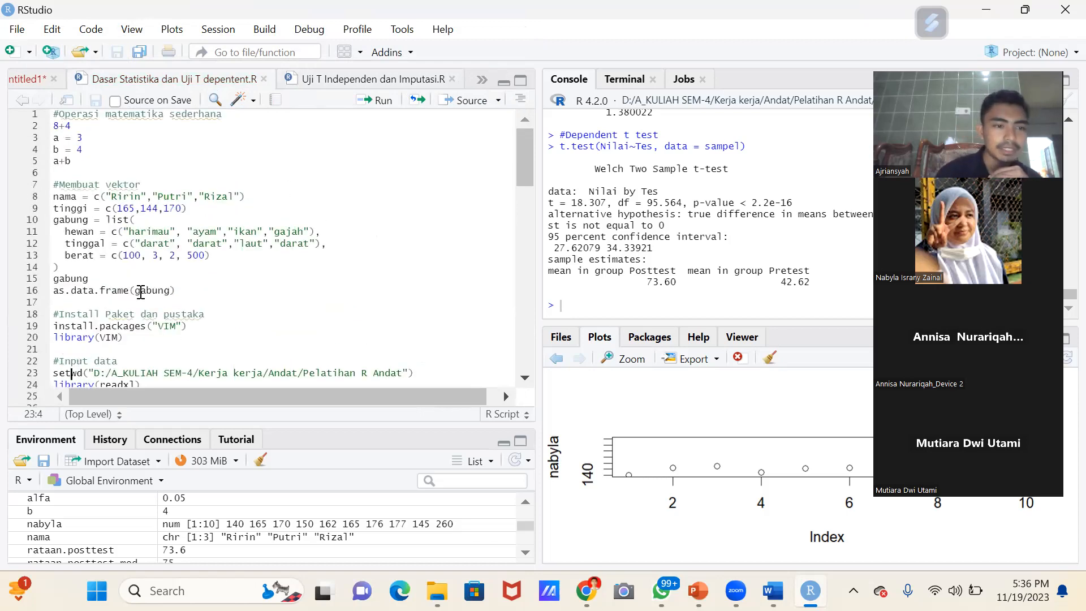
- Switch to the script "Uji T Independen dan Imputasi.R" and choose "Data Independen.xlsx" from the Pelatihan R Andat folder for an Excel import
left_click(328, 81)
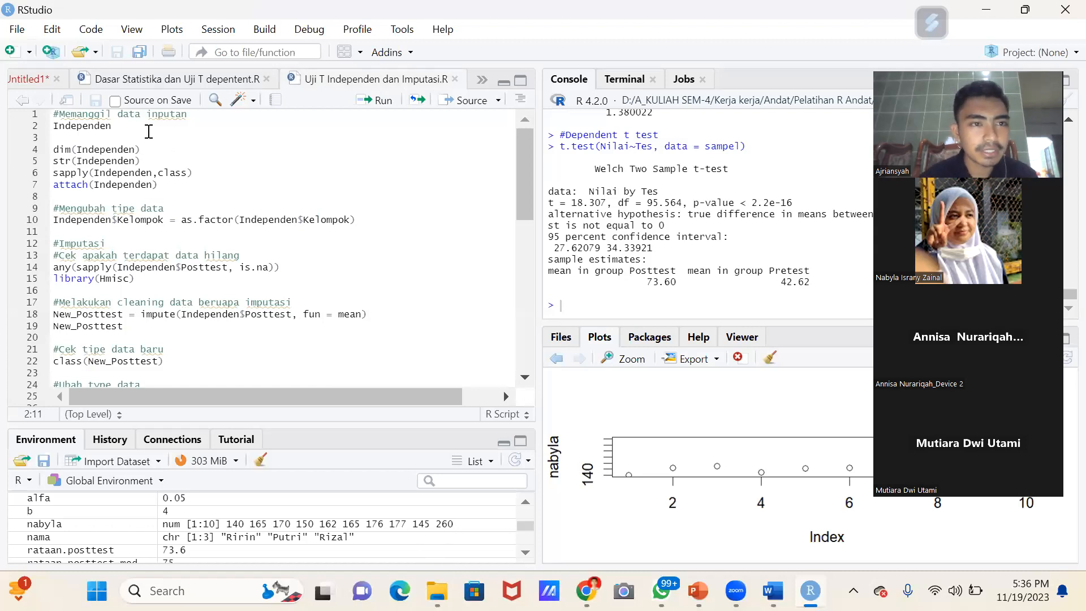
left_click(122, 114)
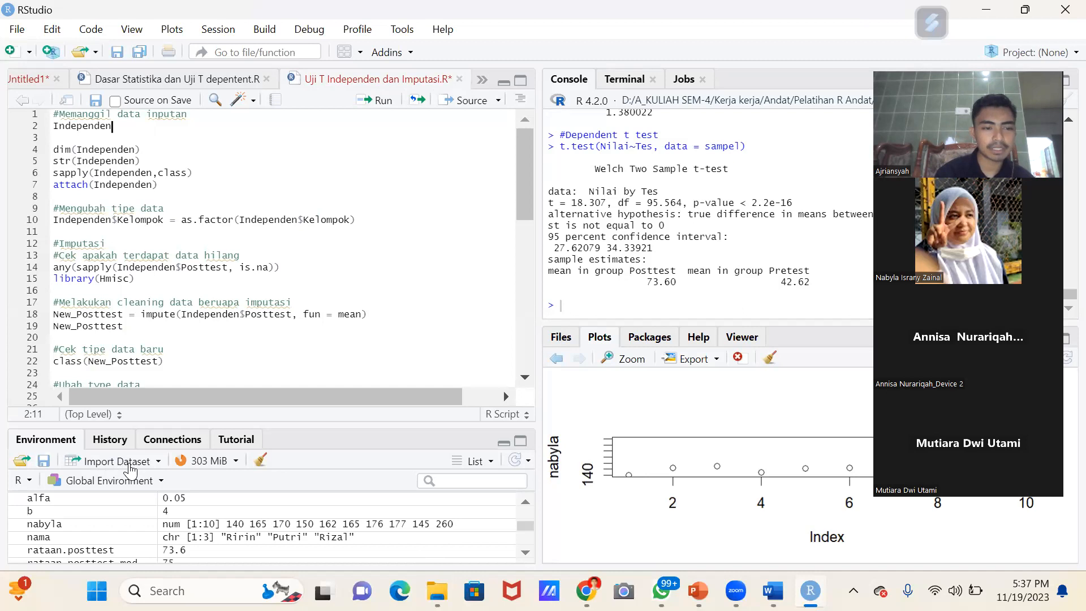
left_click(131, 461)
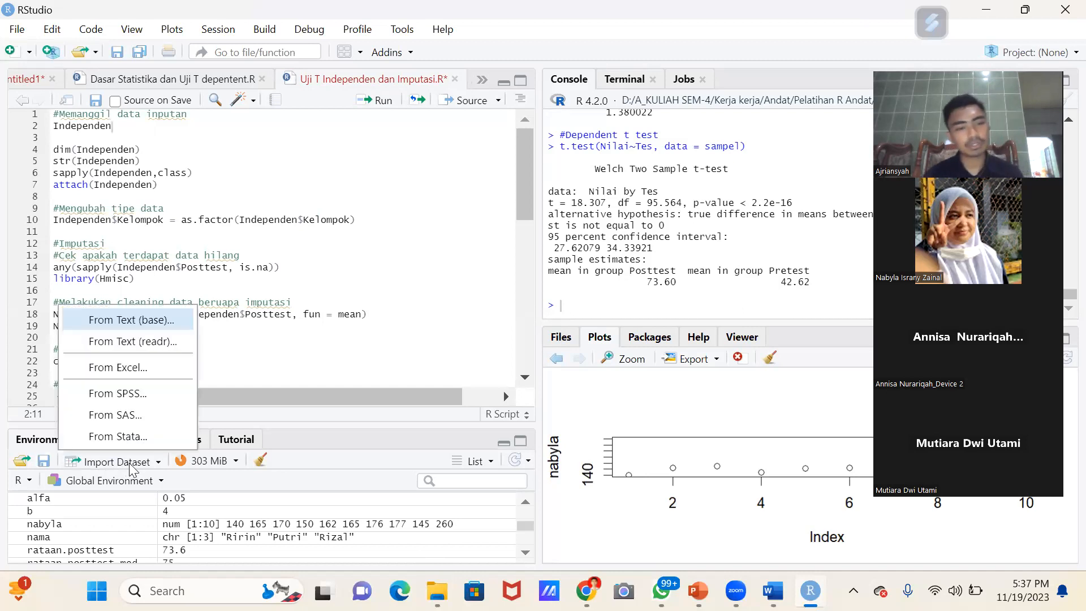
left_click(118, 370)
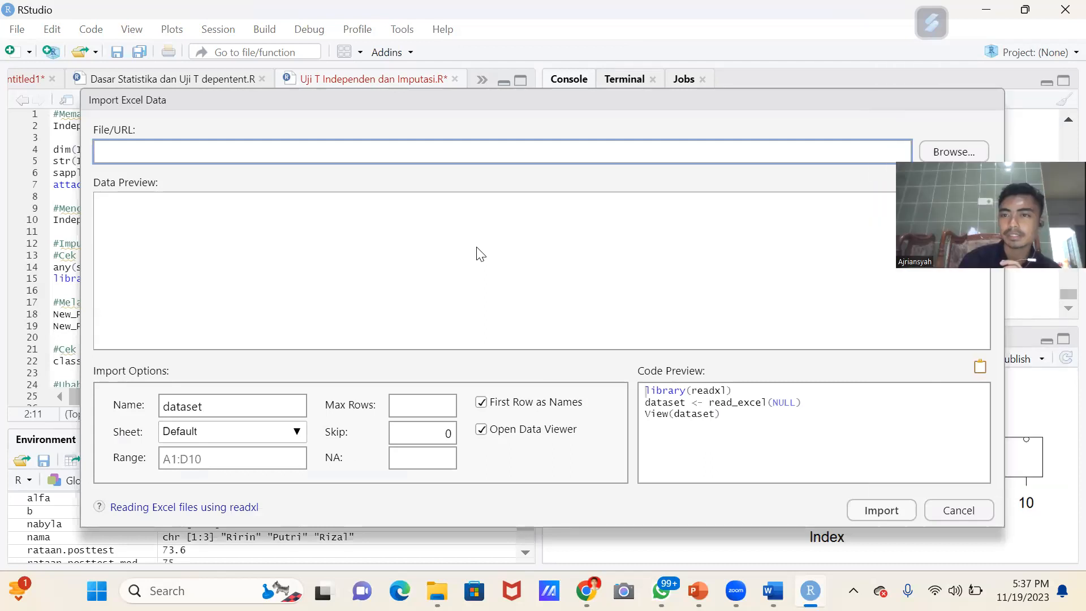
left_click(960, 151)
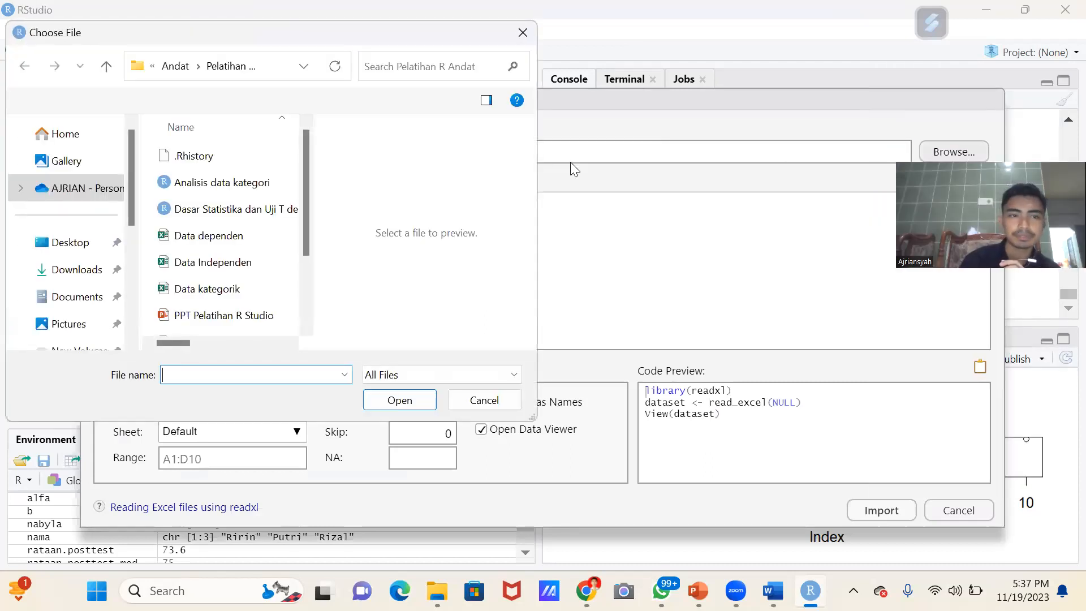
left_click(198, 263)
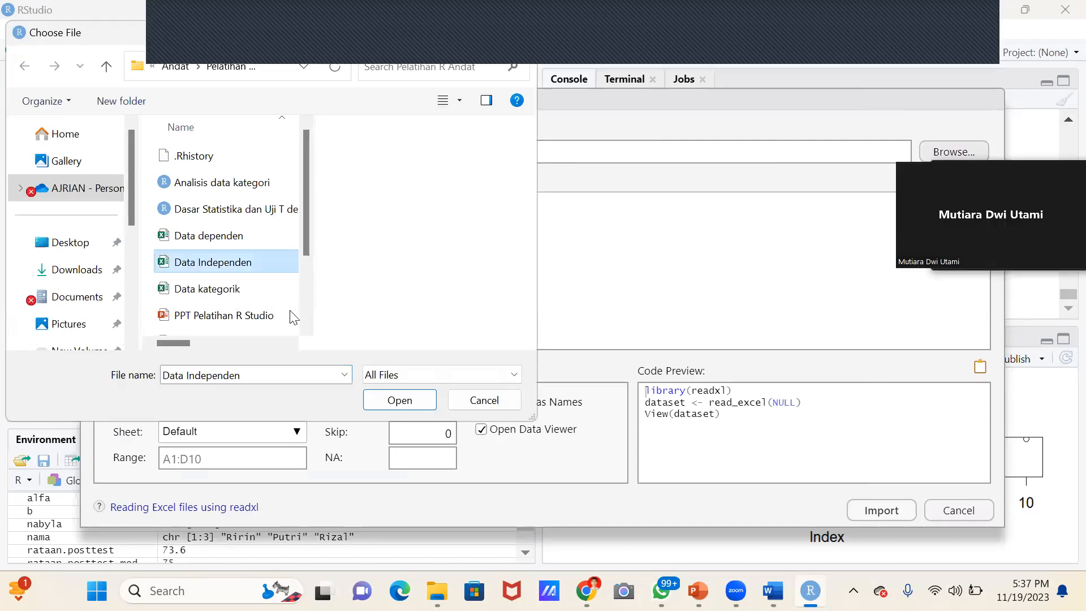
left_click(399, 400)
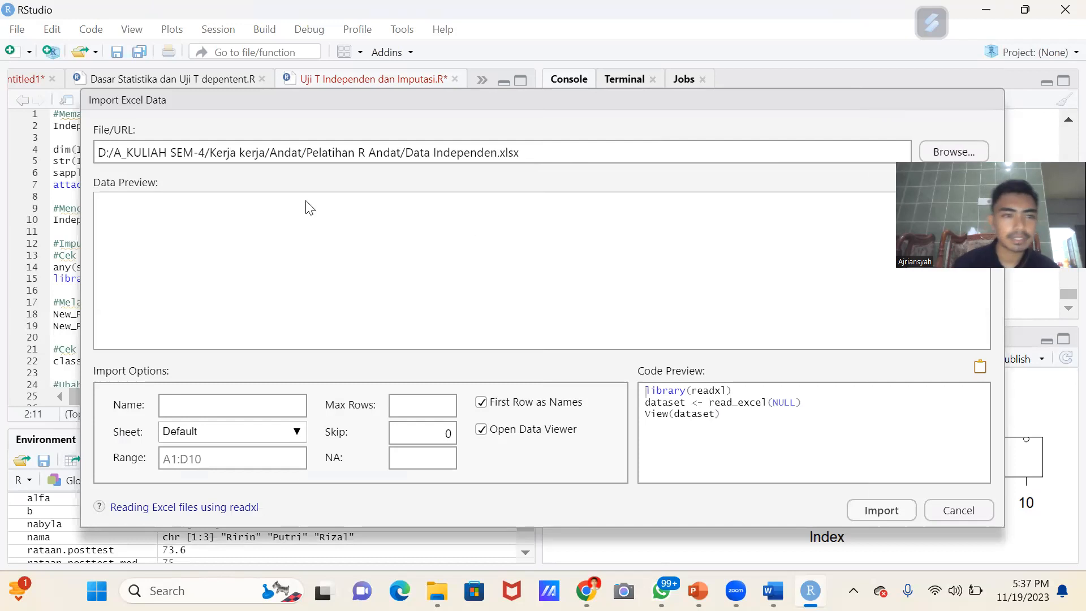
- Name the dataset "Independen" in the import options and import it
left_click(190, 405)
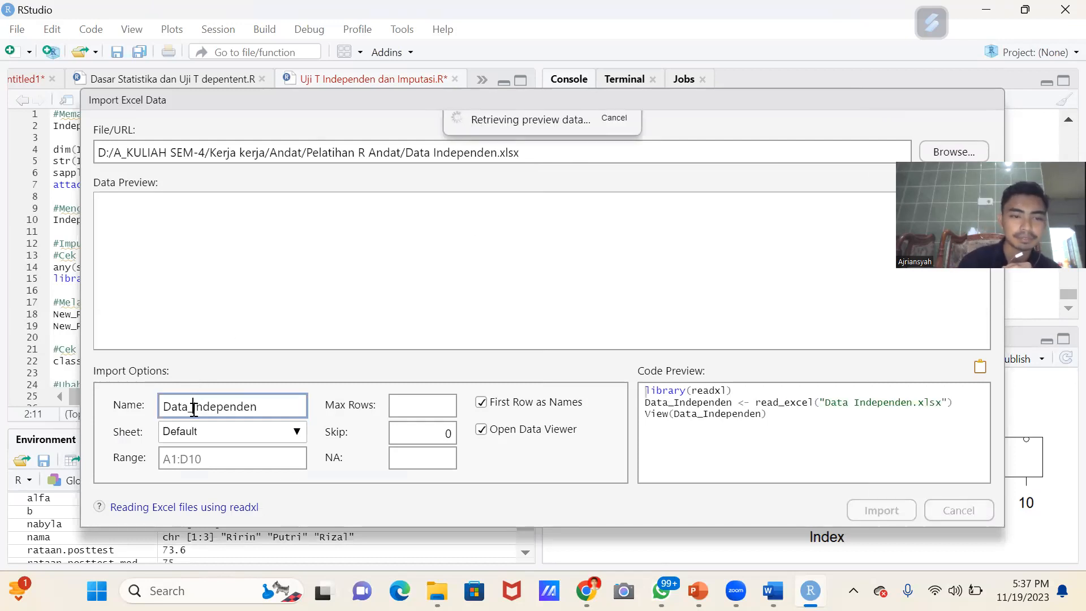
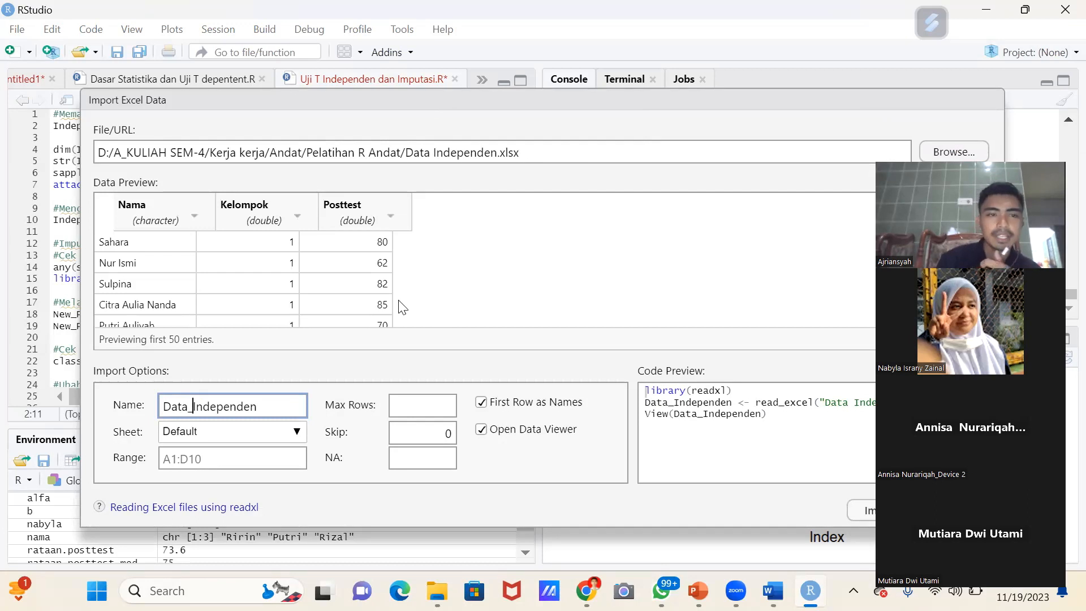
key("BackSpace")
key("BackSpace")
key("BackSpace")
key("BackSpace")
key("BackSpace")
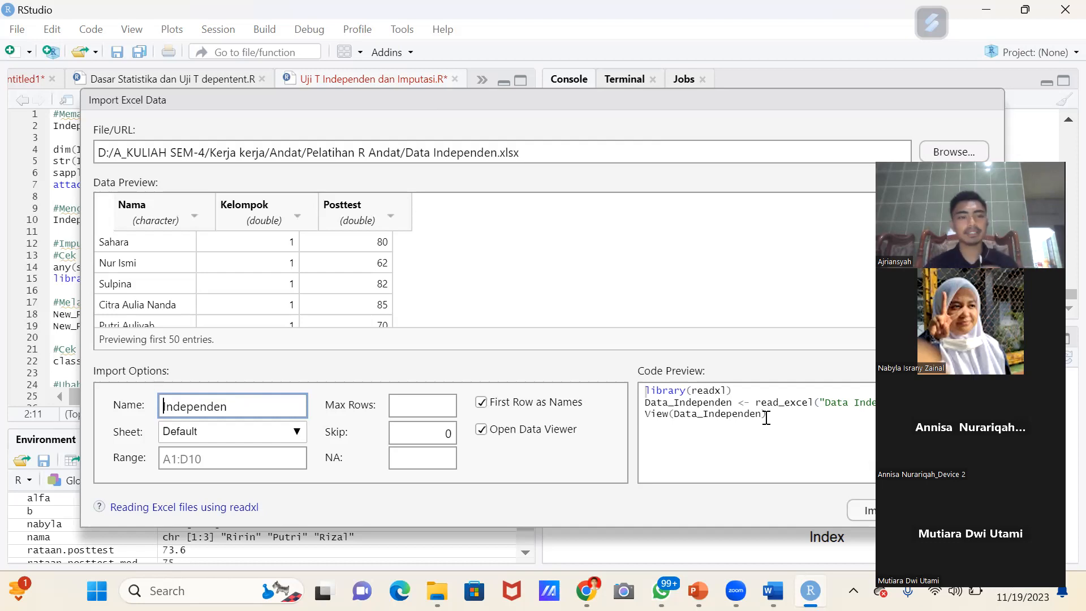
double_click(167, 407)
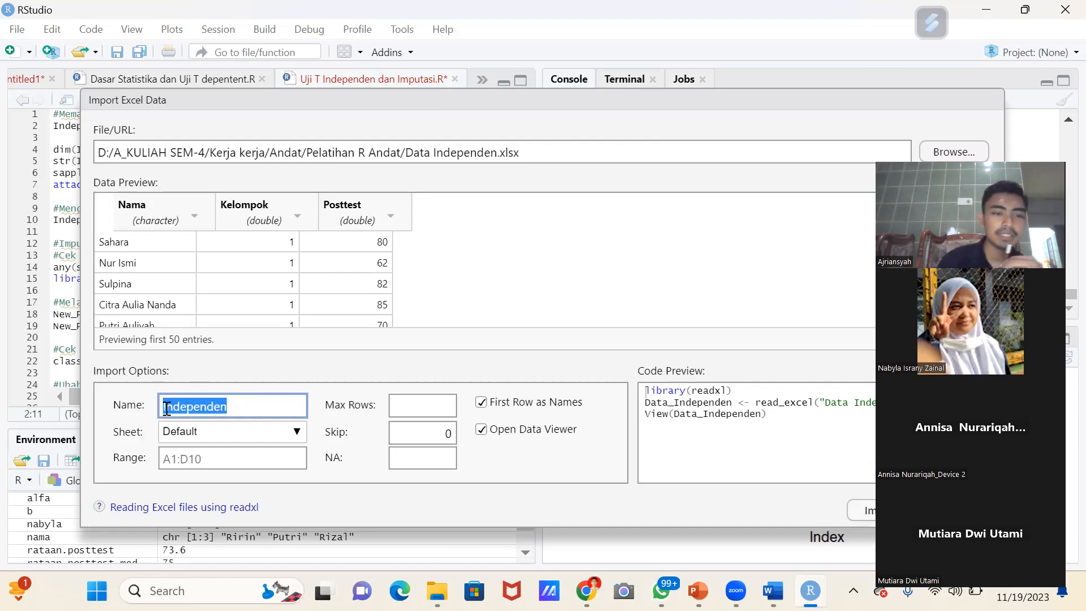
left_click(238, 408)
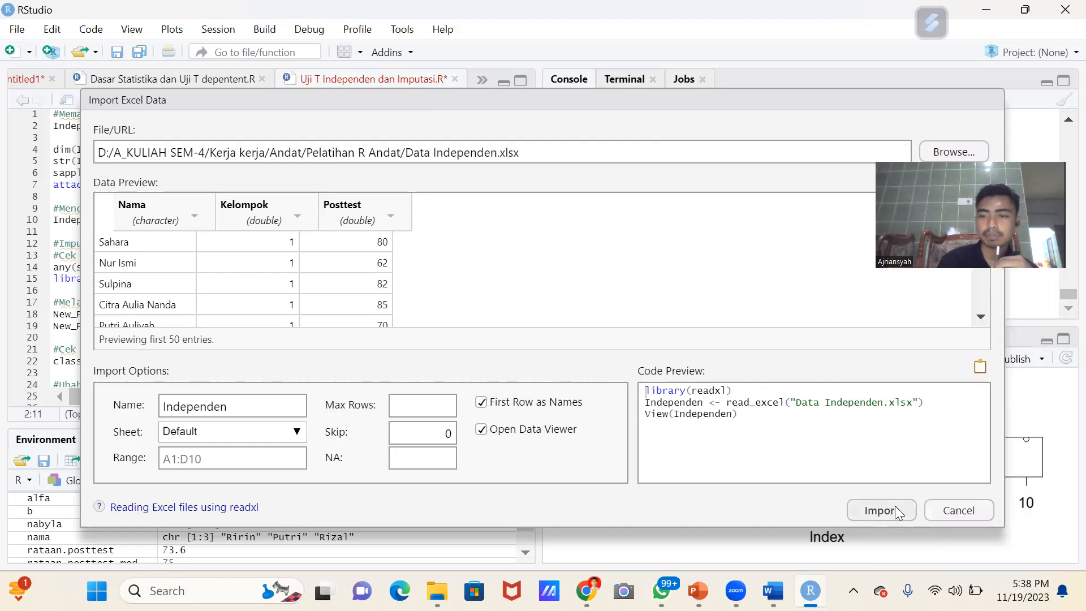
left_click(895, 510)
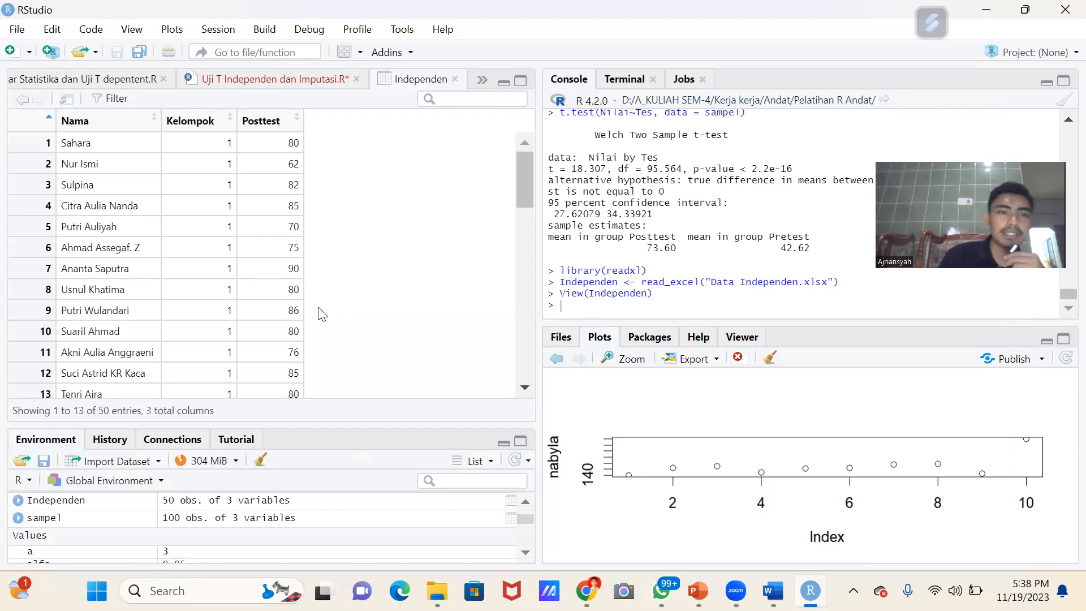
- Look through the imported Independen table from first to last row and sort it by Posttest in descending order
scroll(205, 229, "down", 10)
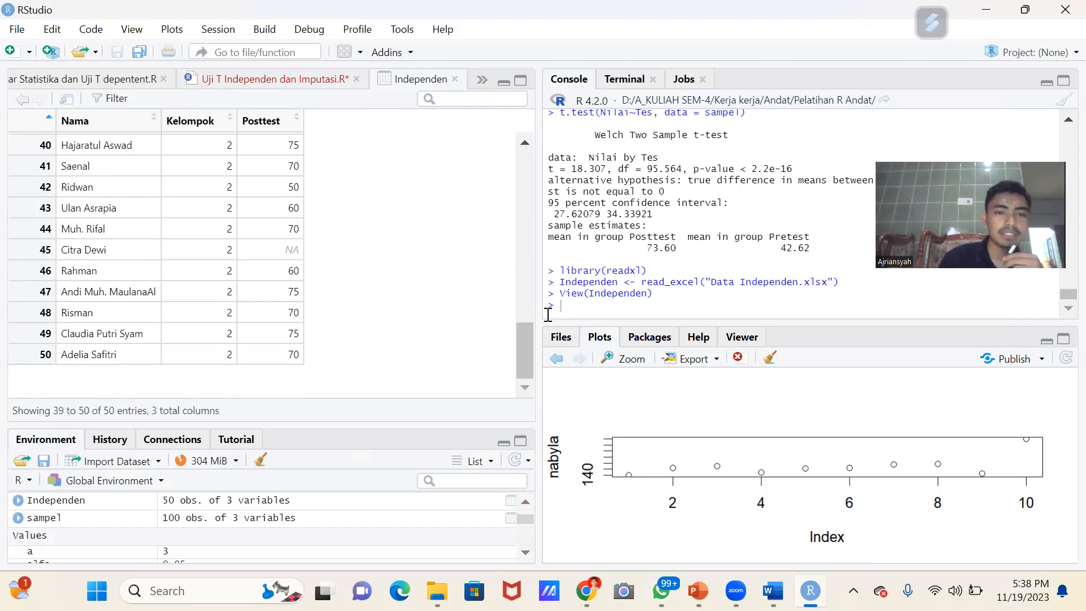
left_click_drag(527, 341, 525, 143)
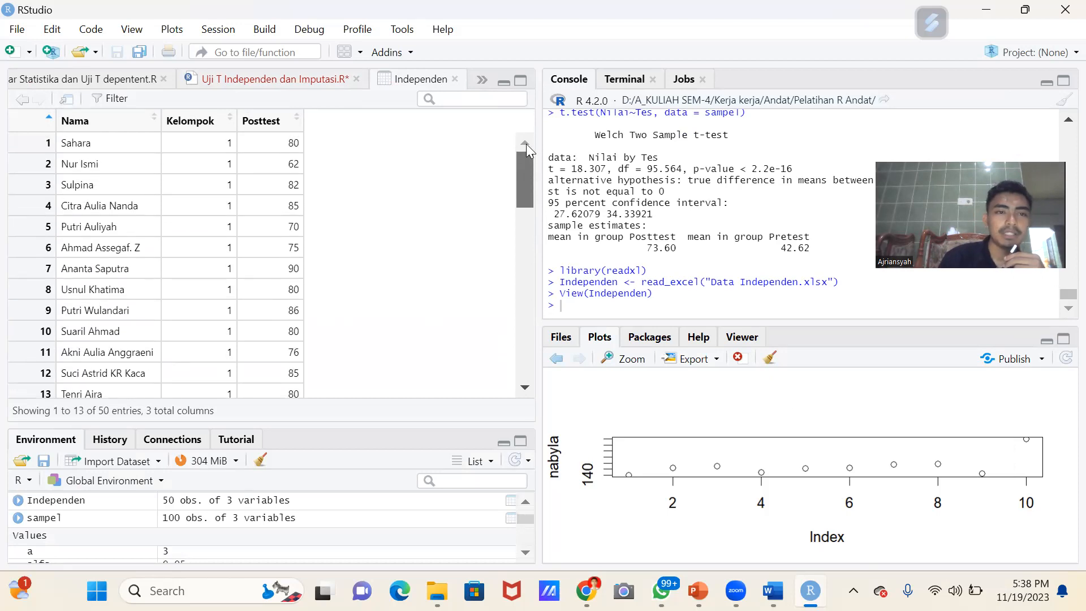
left_click(253, 122)
left_click(286, 129)
left_click(287, 129)
left_click(286, 129)
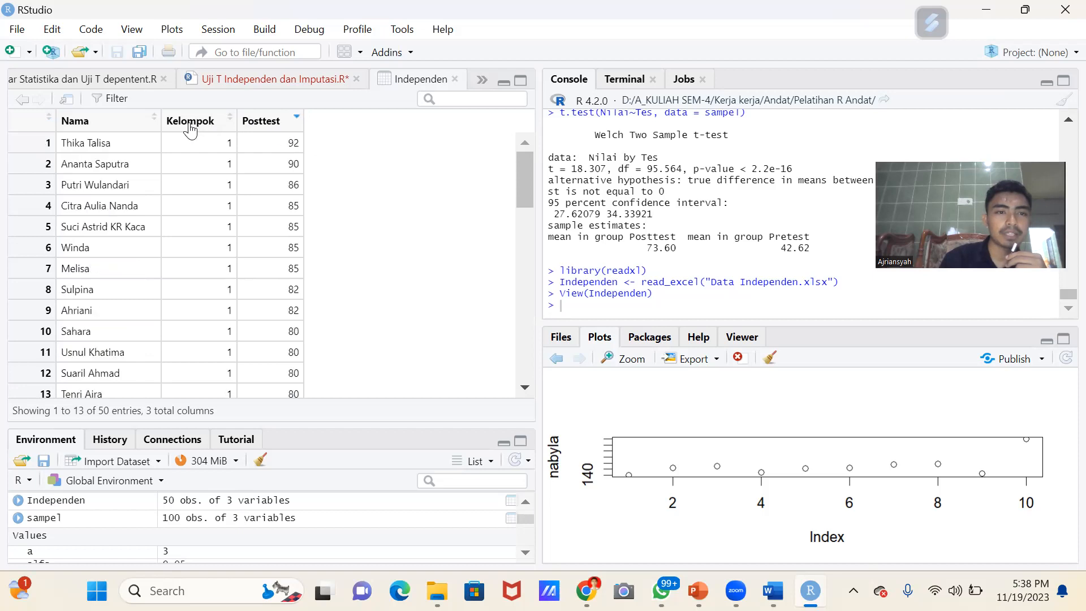
- Examine the sorted Posttest values across all rows for both Kelompok groups, and close the data view
scroll(259, 236, "down", 8)
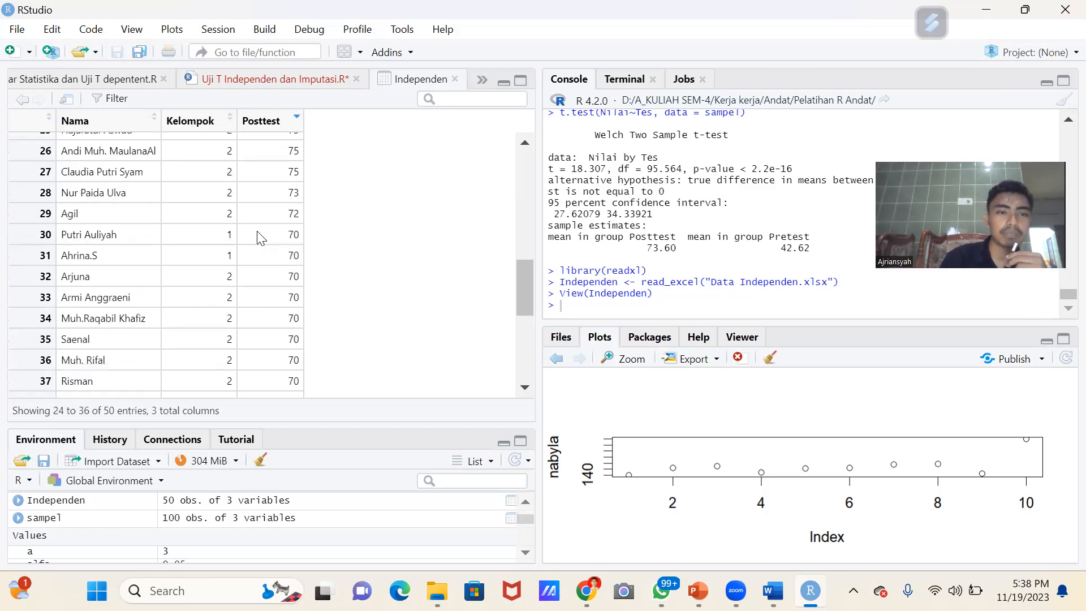
scroll(260, 235, "down", 5)
scroll(257, 231, "up", 1)
scroll(257, 232, "down", 1)
scroll(259, 235, "up", 9)
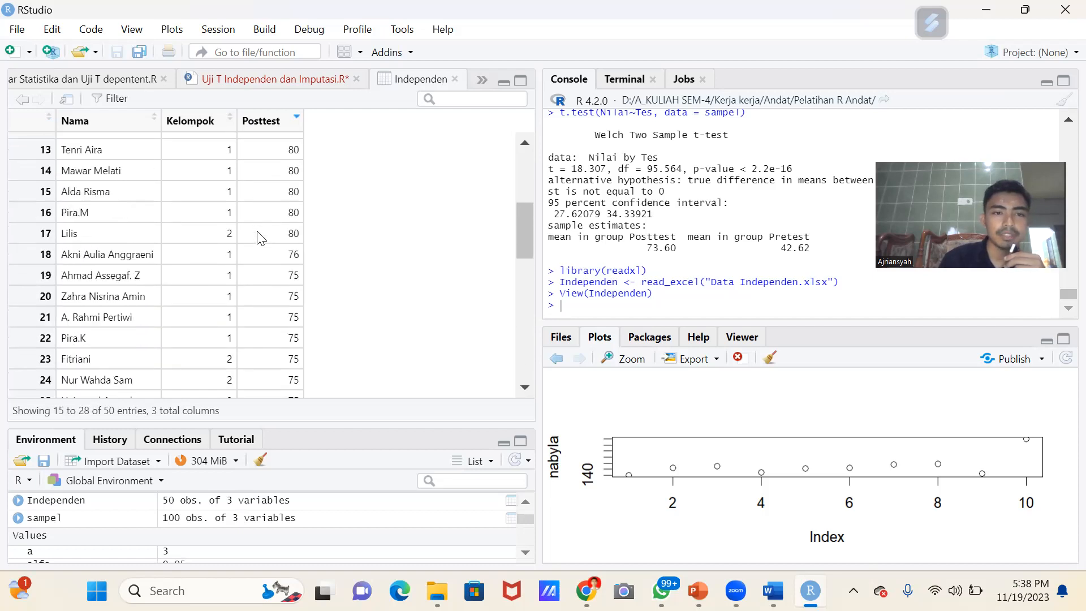
scroll(260, 237, "up", 4)
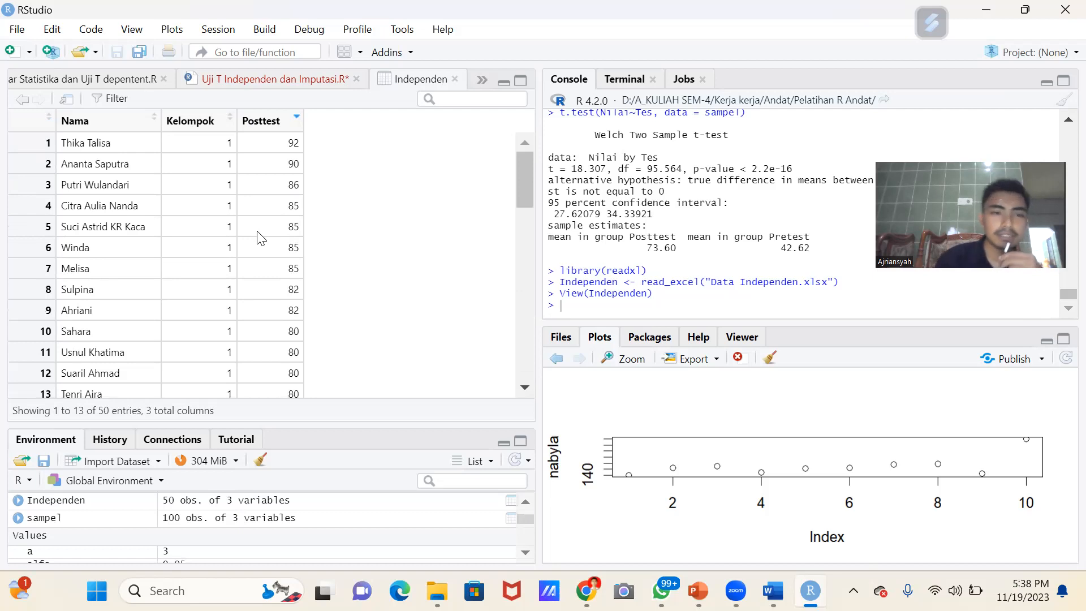
scroll(342, 238, "down", 12)
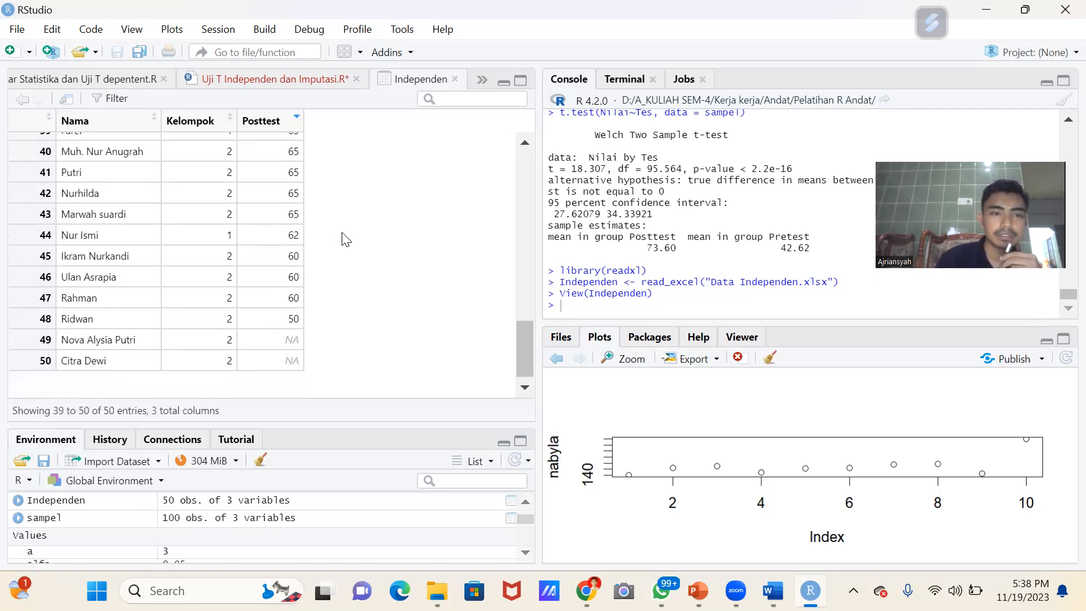
scroll(341, 238, "up", 12)
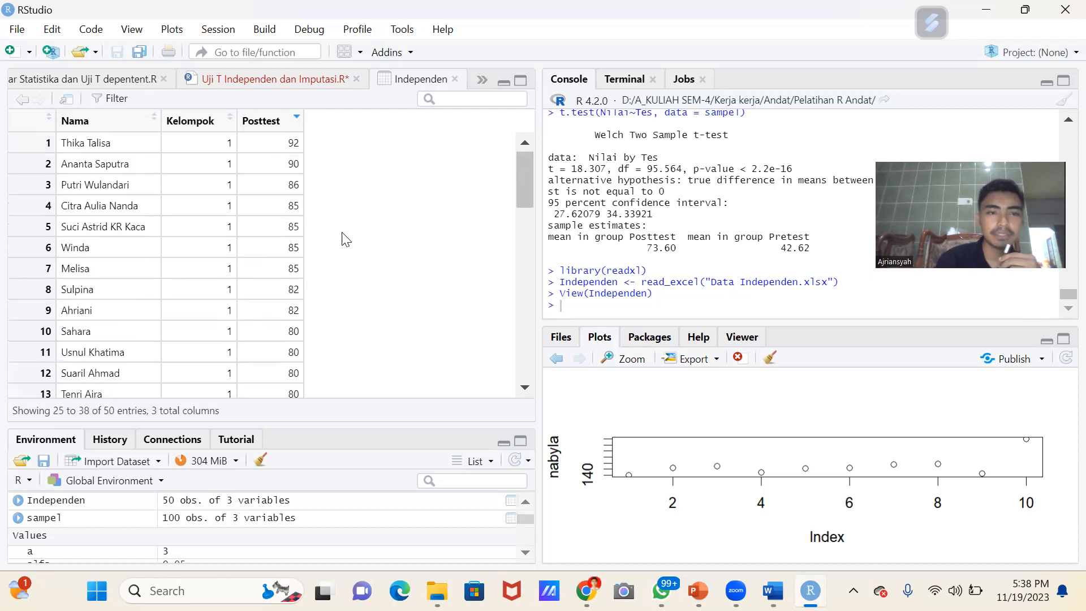
left_click(454, 80)
- Run the "Independen" line under #Memanggil data inputan to print the dataset, and highlight the Kelompok values in the output
left_click(148, 115)
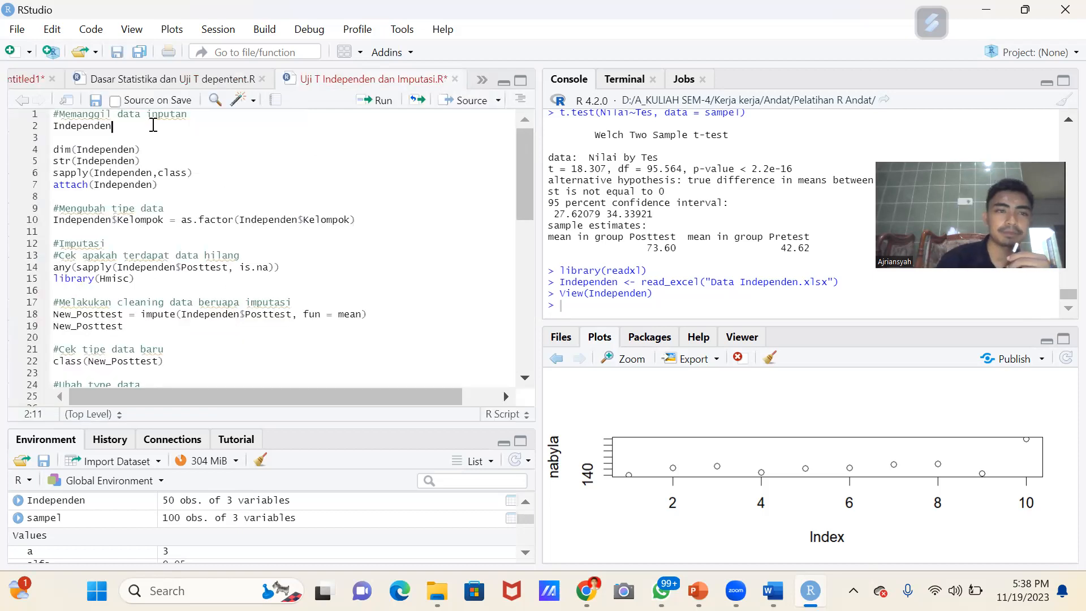
left_click(125, 127)
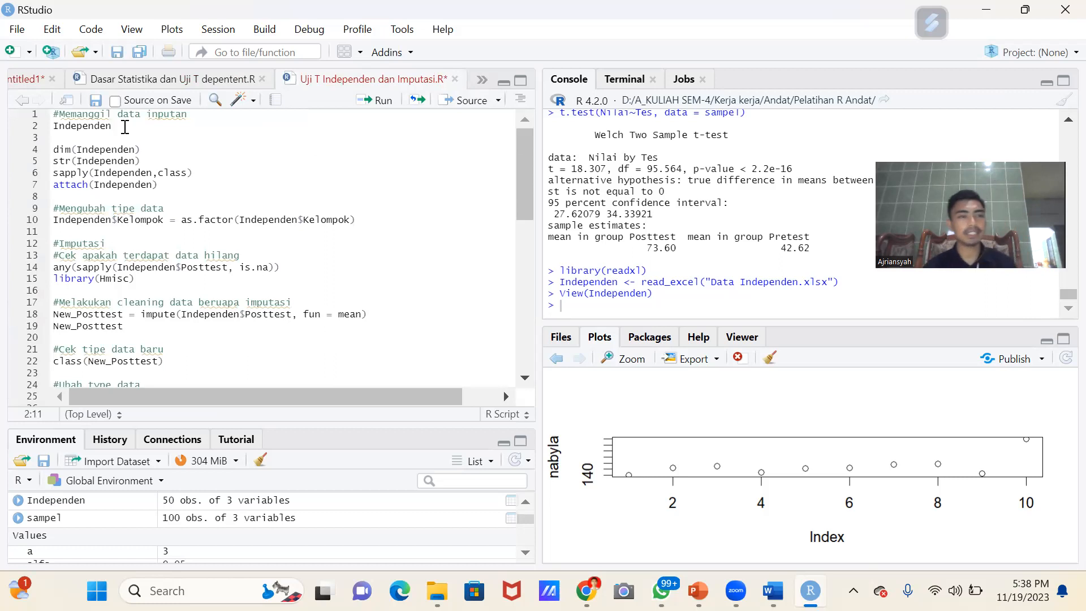
key("ctrl+Return")
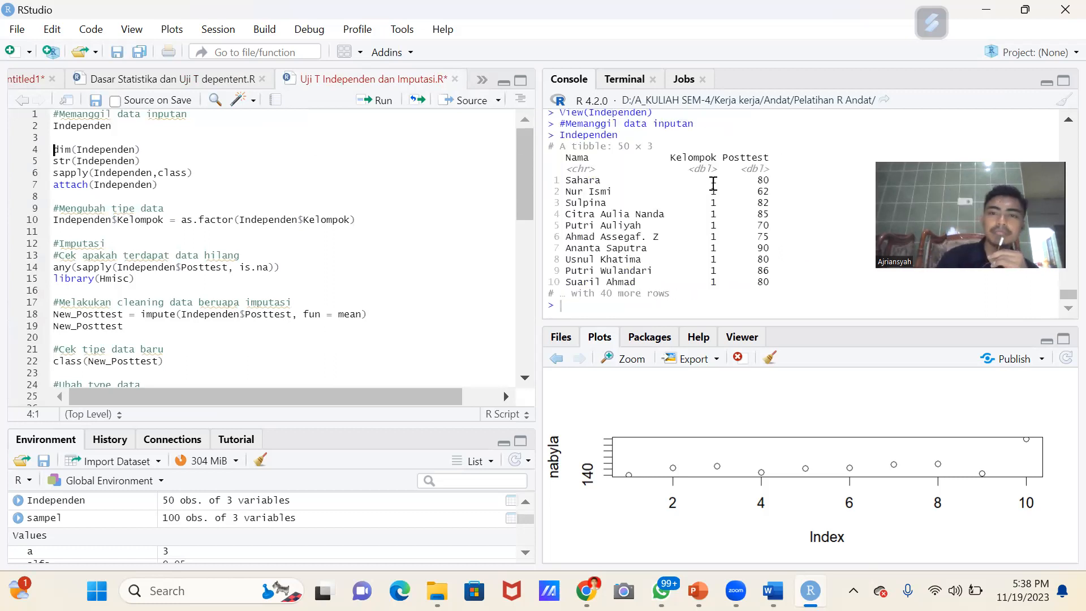
left_click_drag(705, 179, 715, 261)
left_click(715, 261)
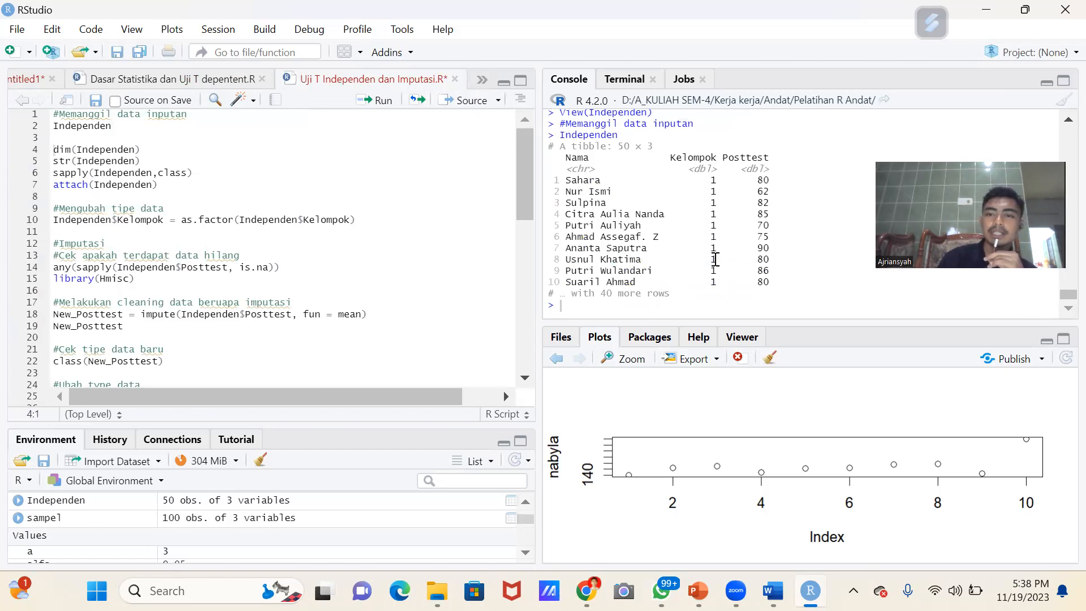
left_click_drag(707, 181, 718, 180)
left_click(717, 180)
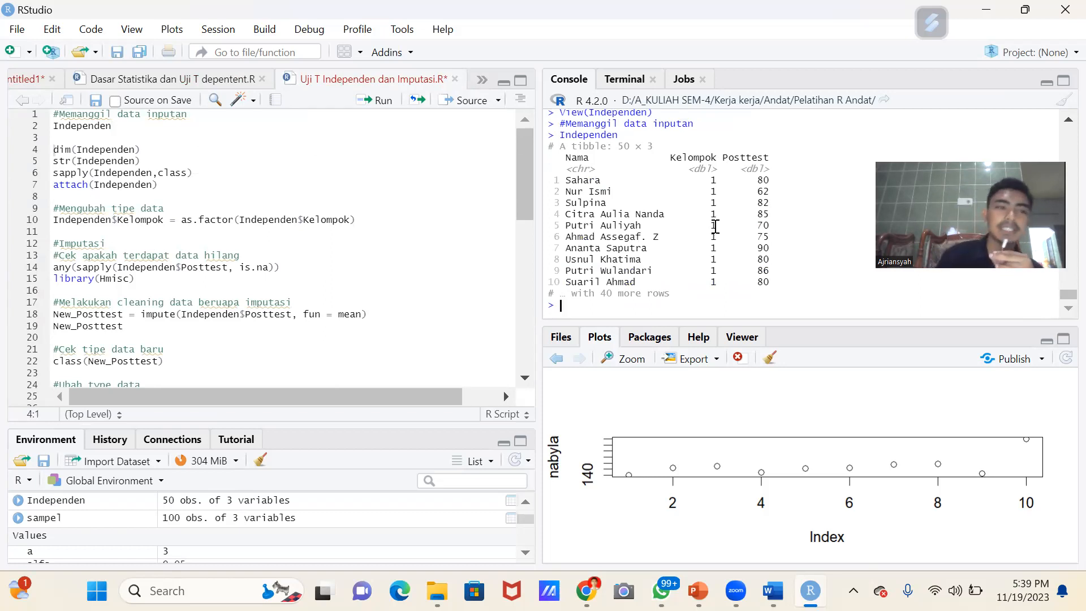
- Run dim, str, sapply with class, and attach on Independen, and place the cursor on the as.factor line for Kelompok
left_click(55, 149)
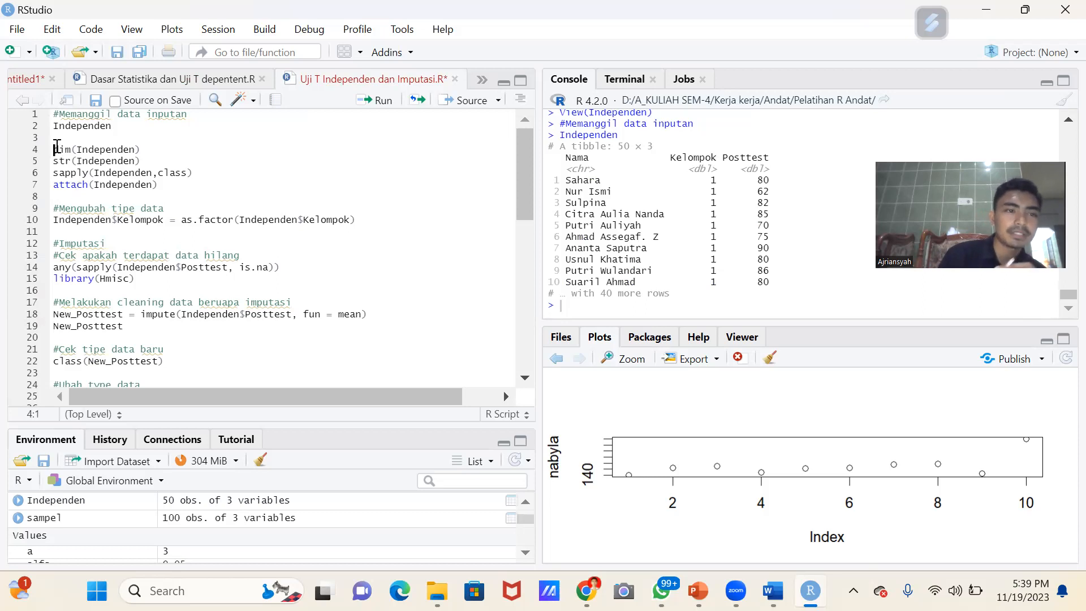
key("ctrl+Return")
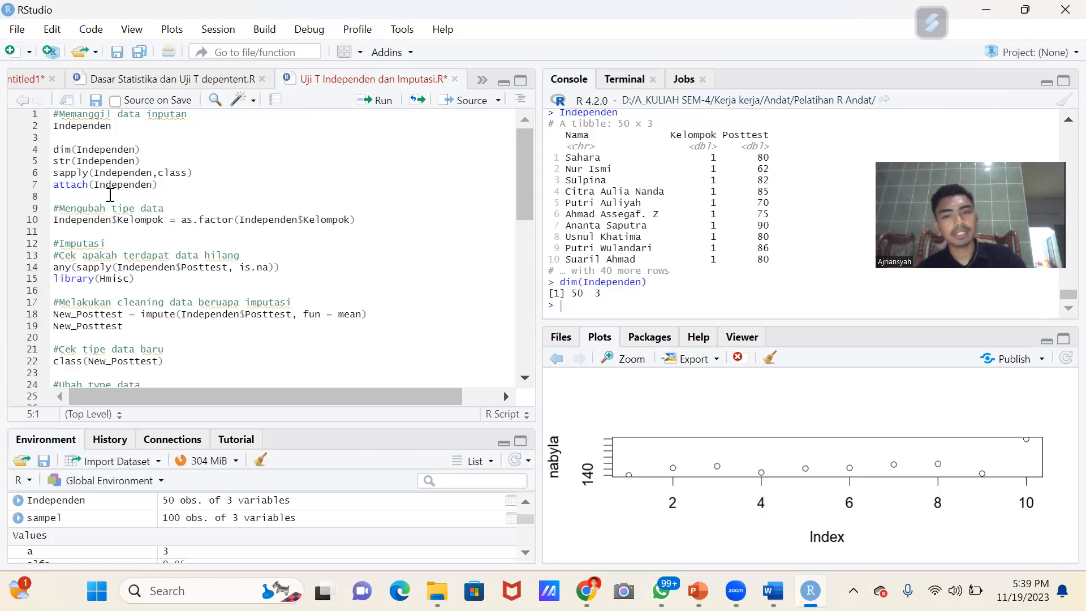
key("ctrl+Return")
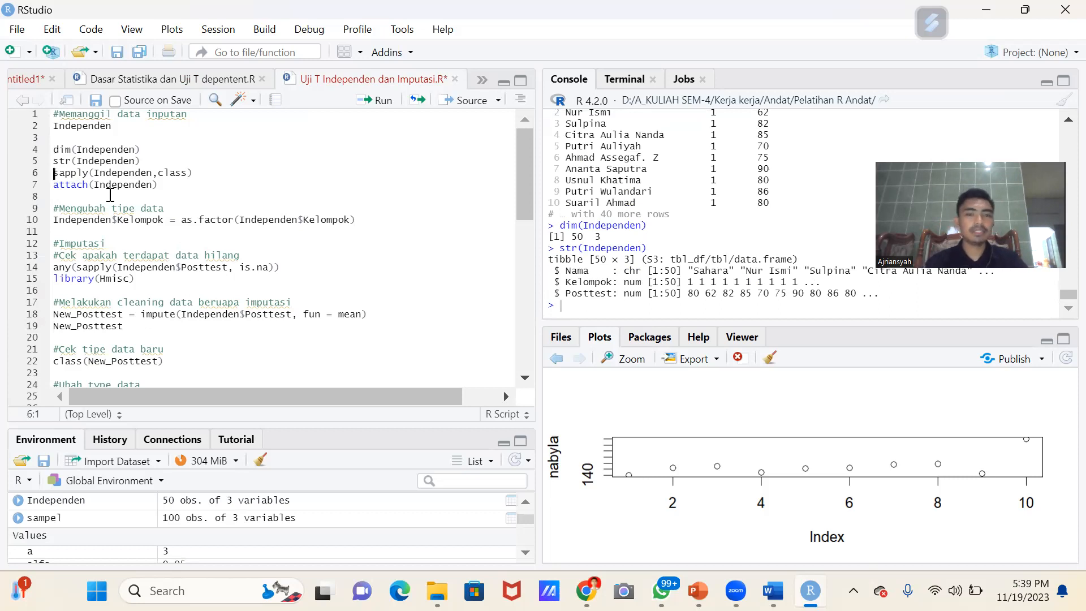
key("ctrl+Return")
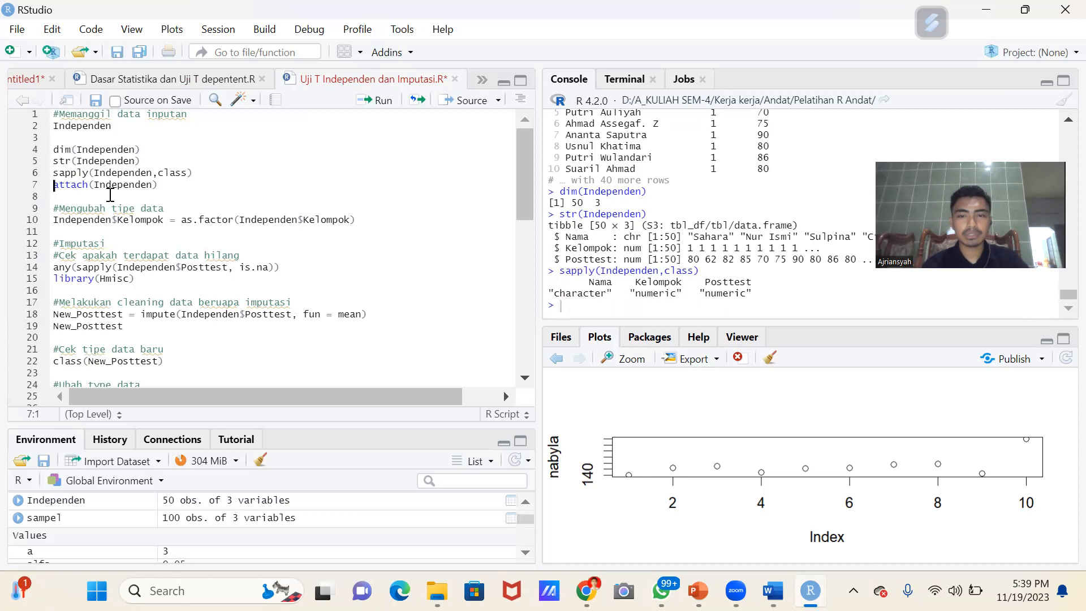
key("ctrl+Return")
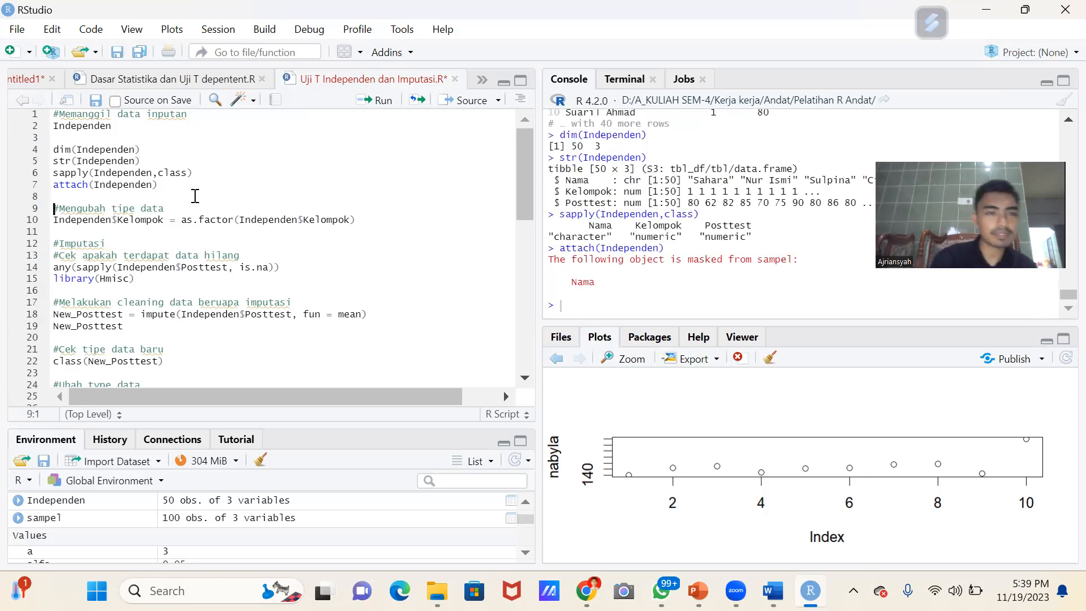
left_click(102, 220)
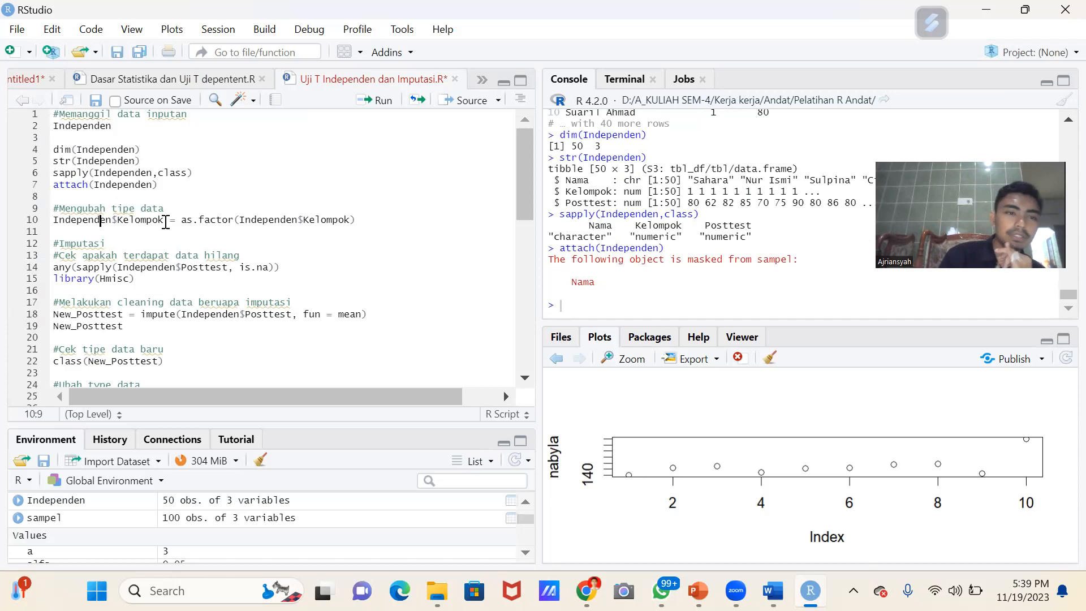
- Run the line converting Independen$Kelompok to a factor with as.factor
double_click(120, 221)
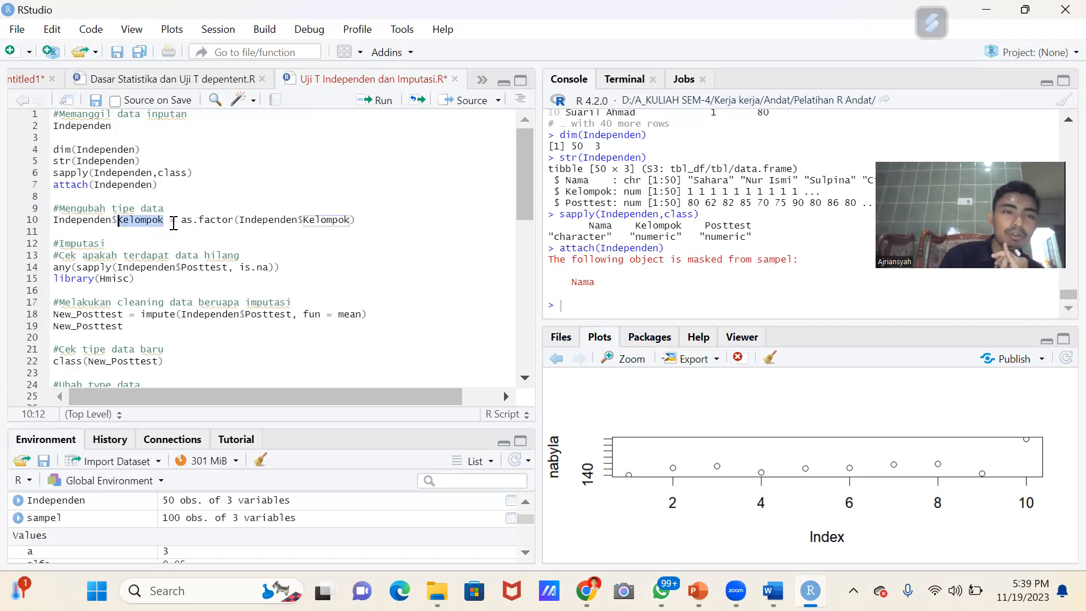
left_click(207, 221)
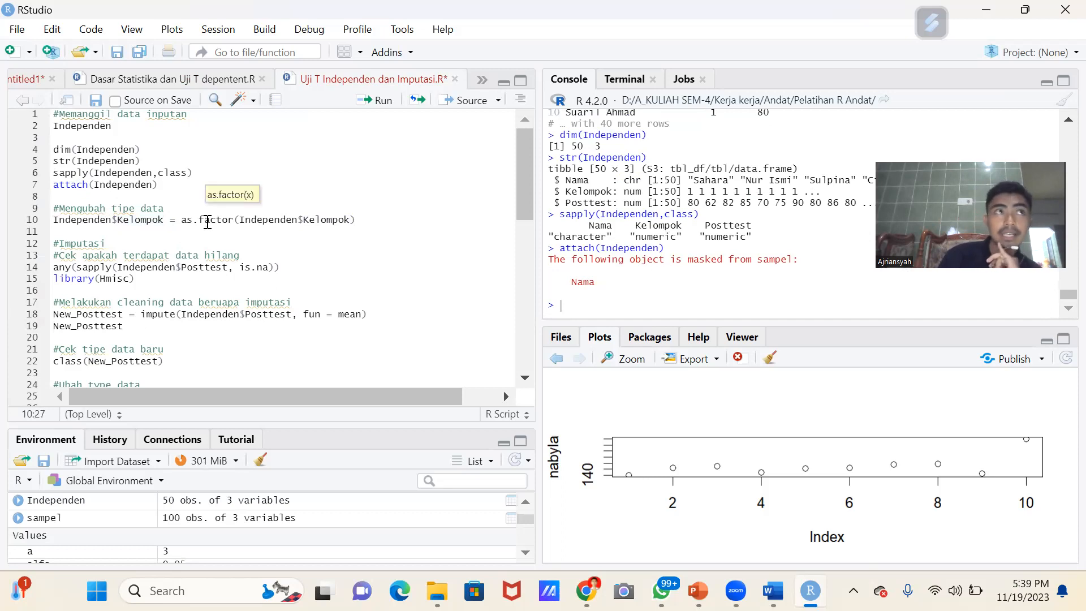
left_click(372, 222)
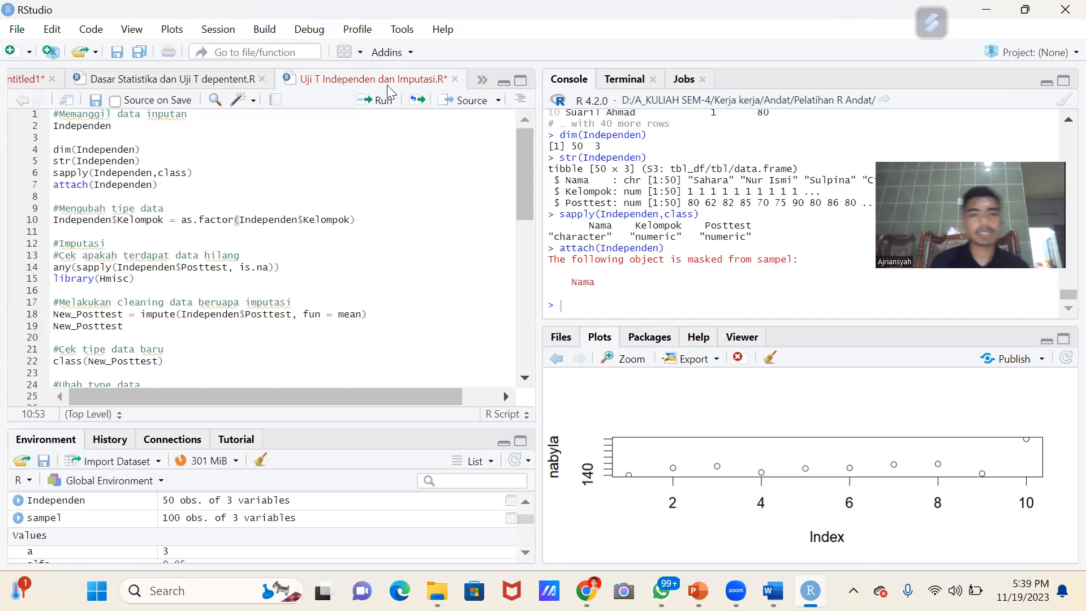
left_click(378, 107)
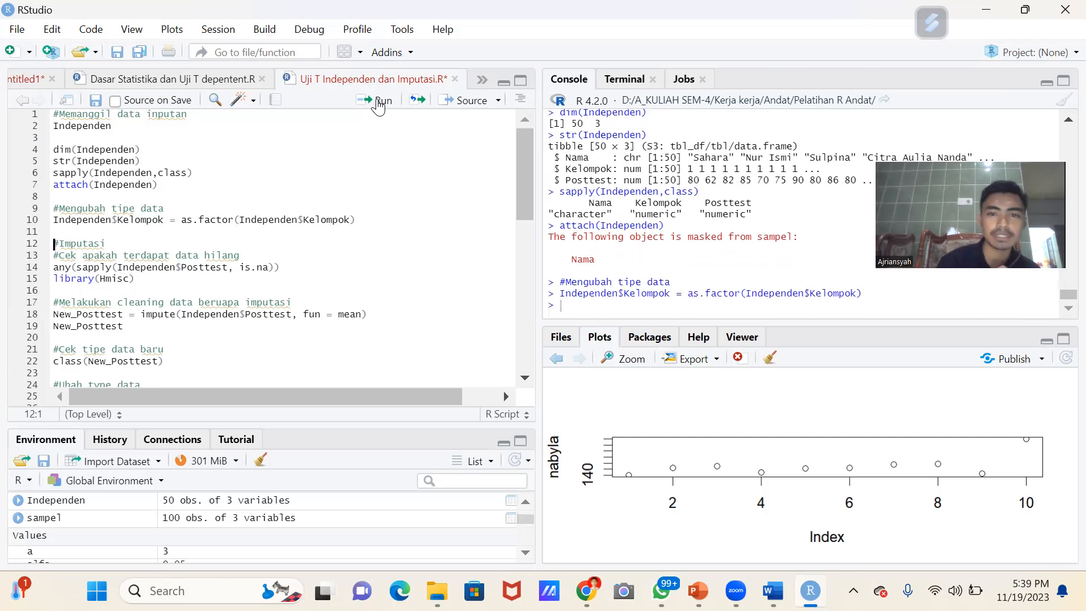
left_click(66, 259)
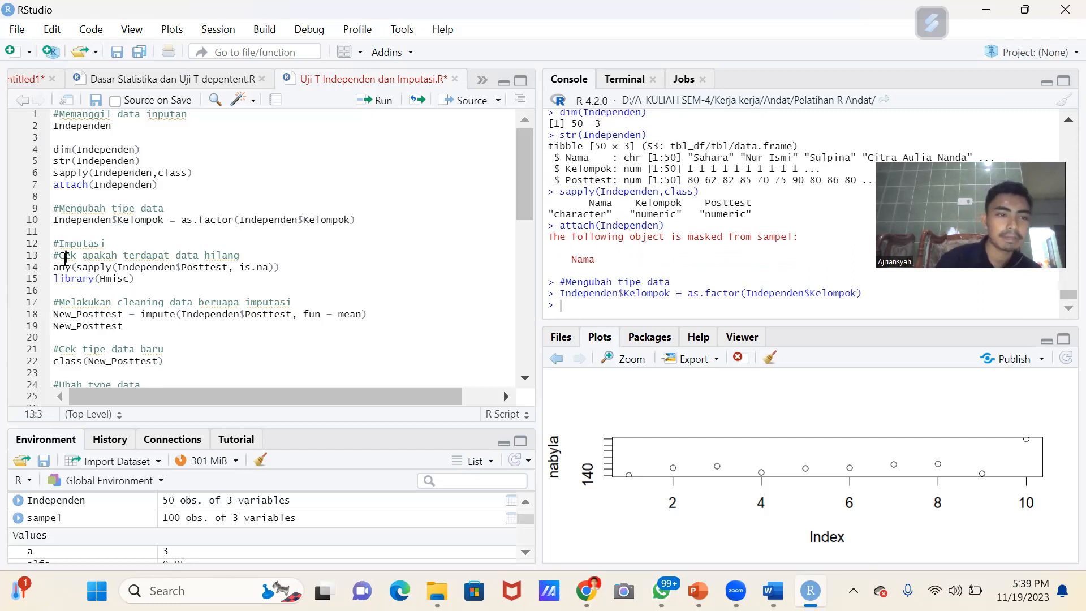
double_click(116, 244)
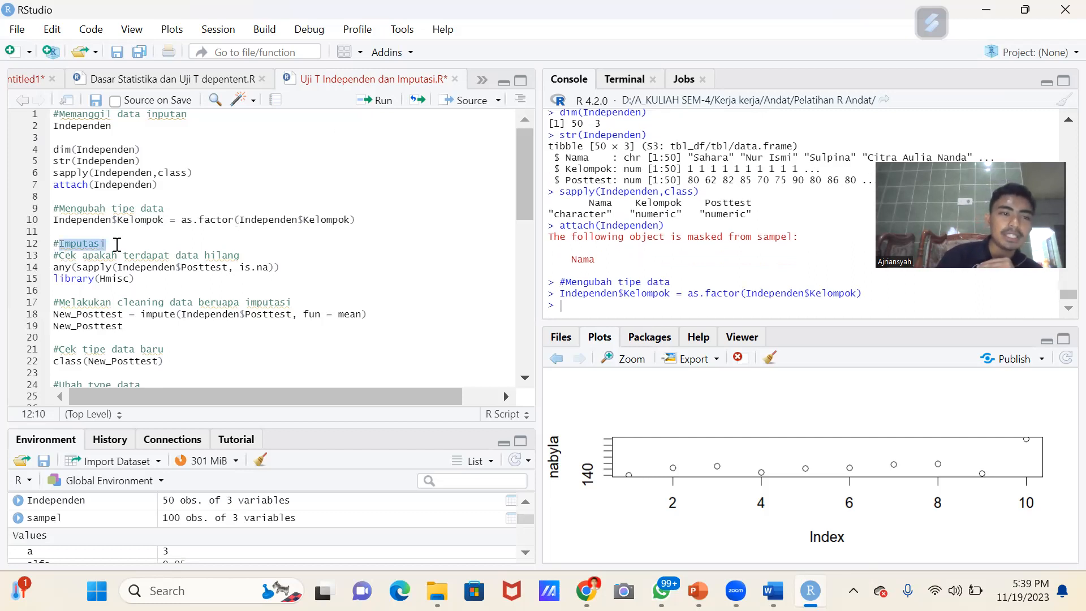
left_click(63, 245)
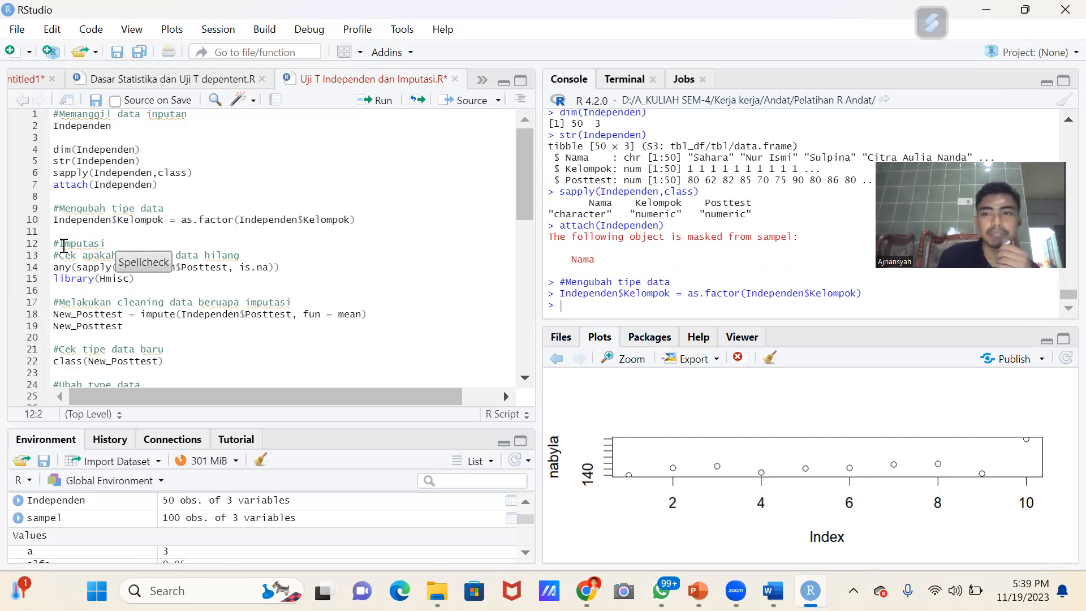
left_click(113, 243)
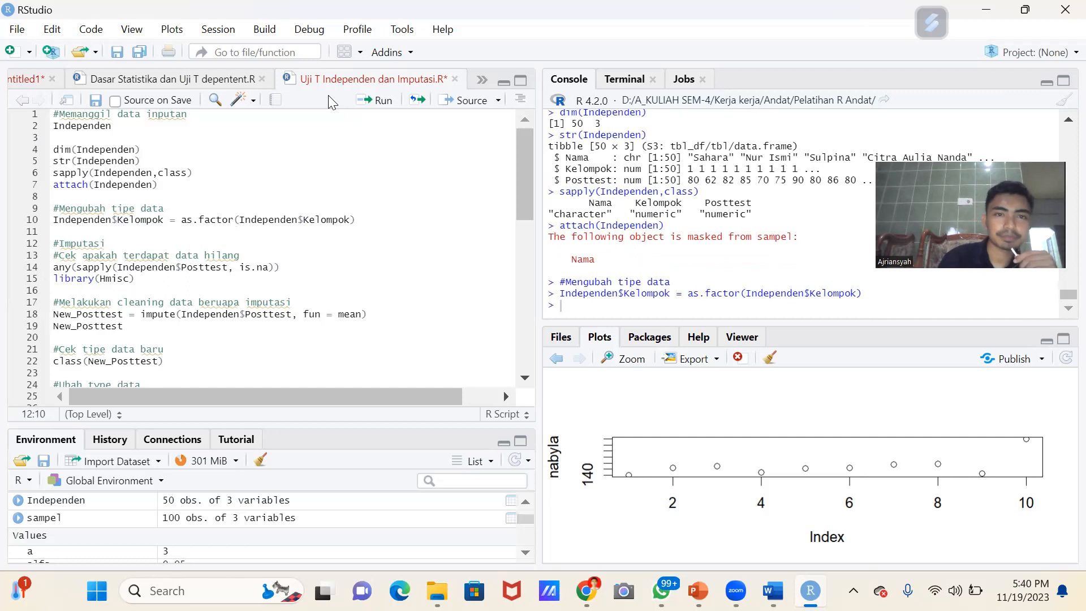
- Add a View(Independen) line between the Independen and dim(Independen) lines of the script and run it
left_click(161, 128)
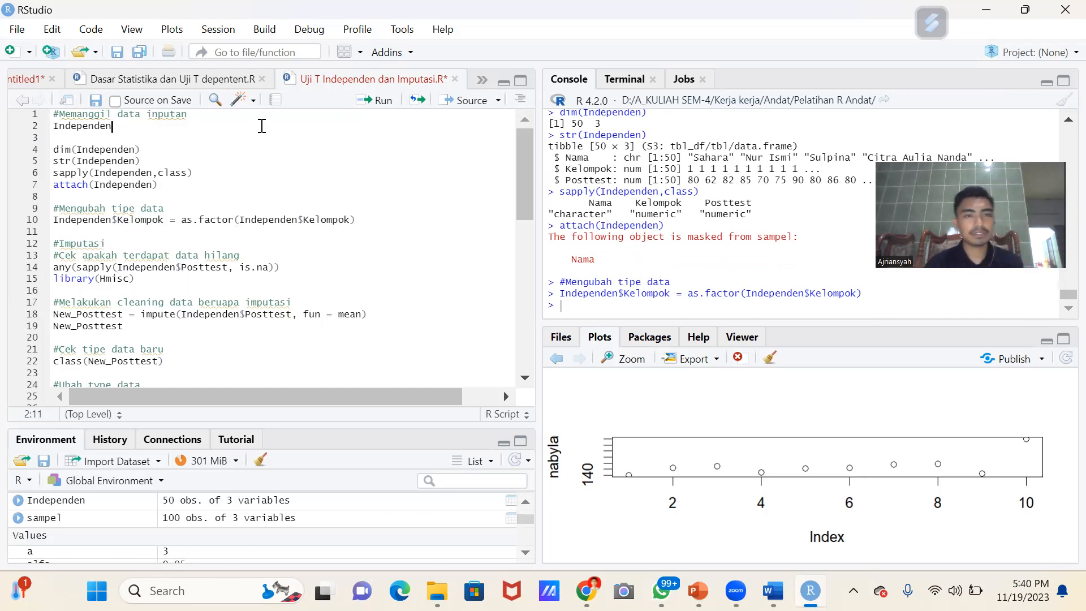
left_click(142, 142)
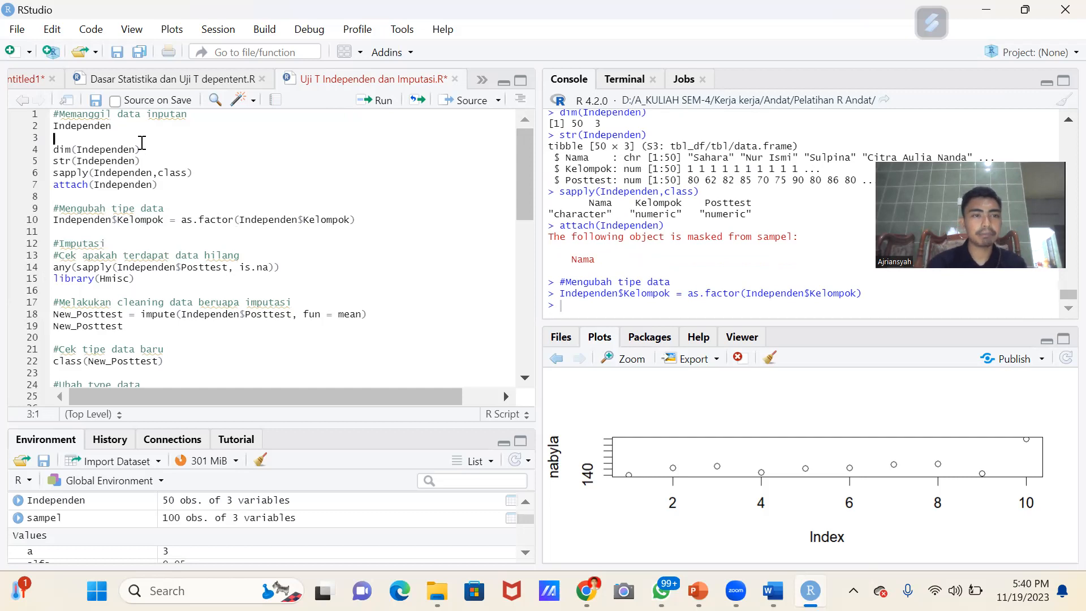
key("Return")
key("Return")
key("Up")
type("vie")
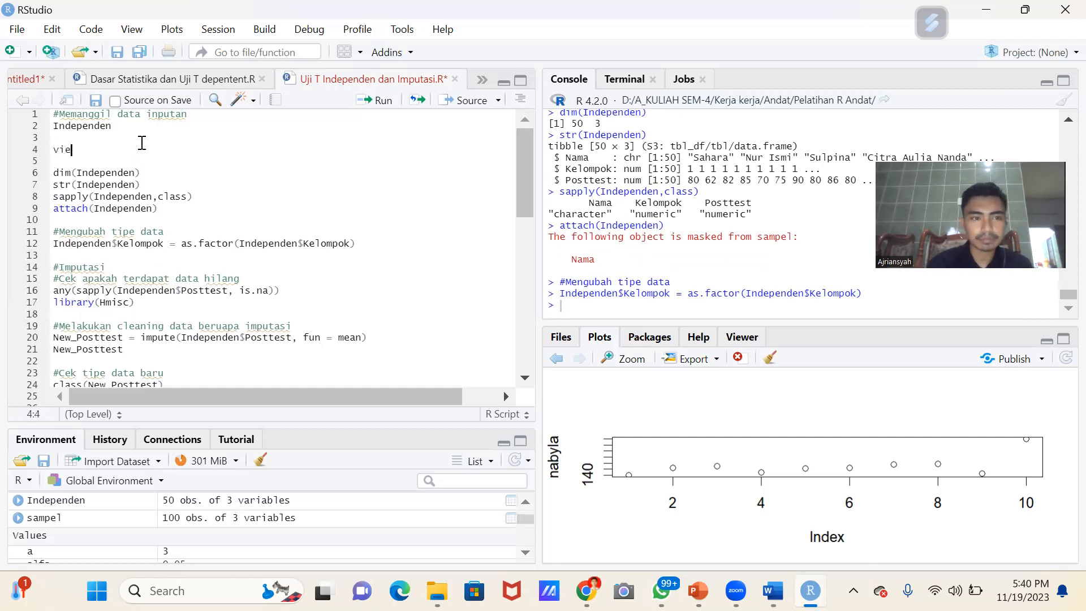
key("Up")
key("Up")
key("Down")
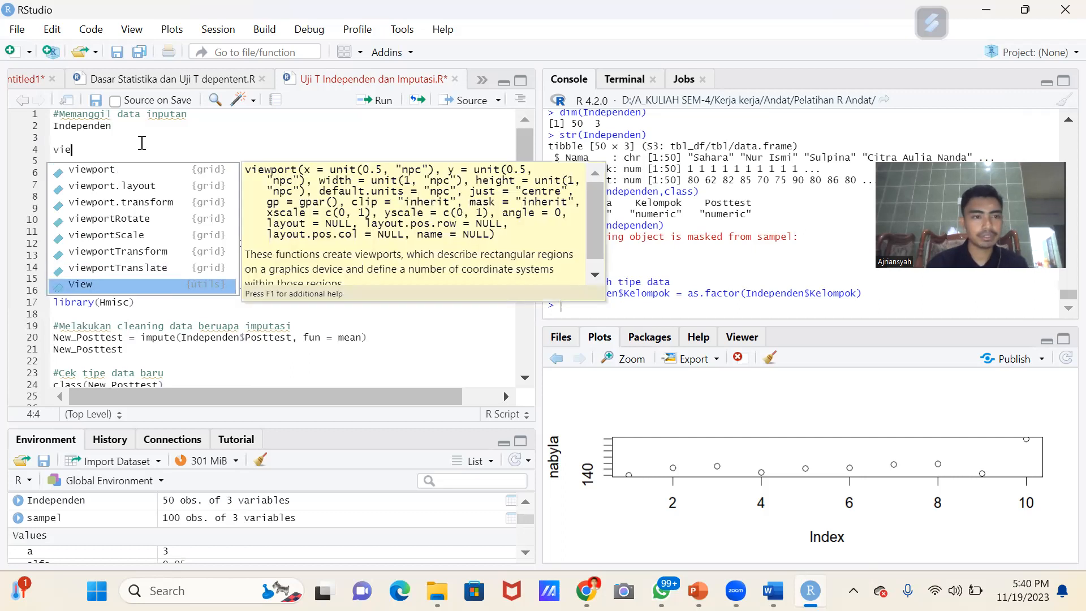
key("Return")
type("Indep")
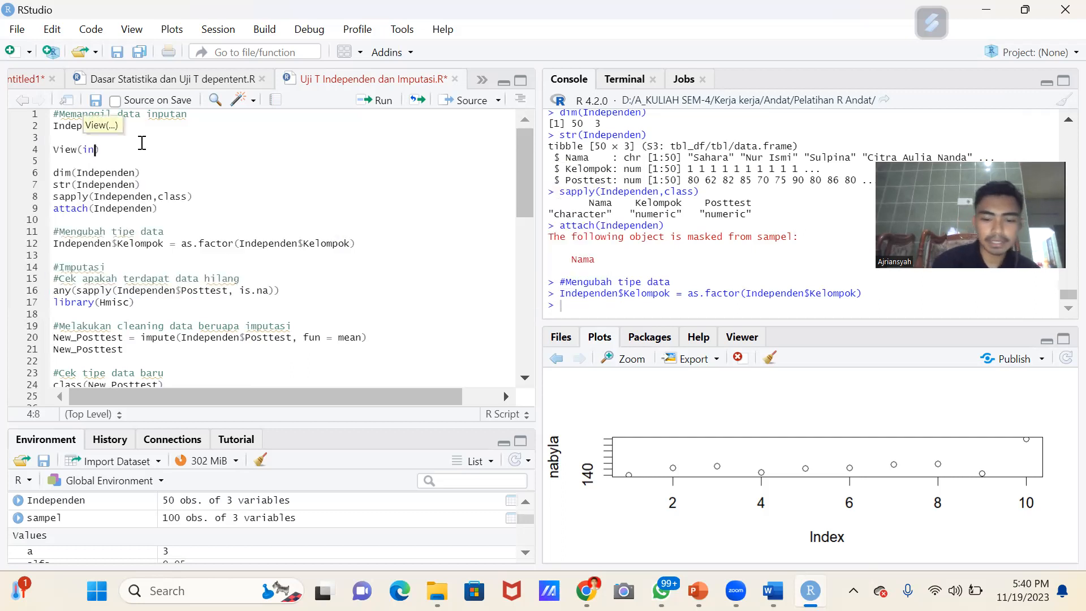
key("Return")
key("ctrl+Return")
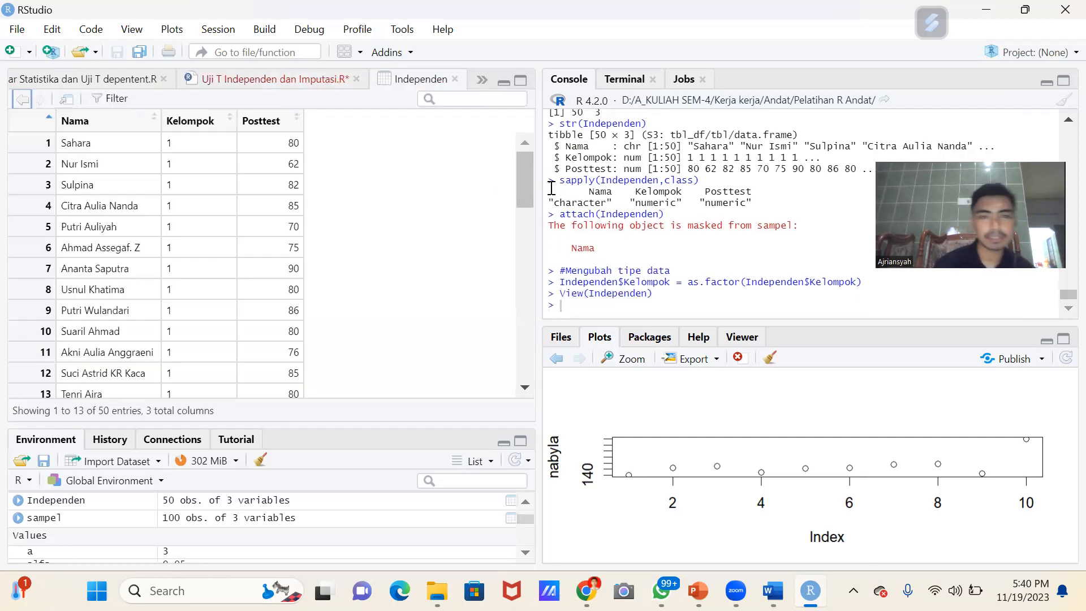
- Examine the Posttest column for missing values, highlighting the entries in rows 39 and 45, and close the data view
left_click_drag(521, 183, 517, 334)
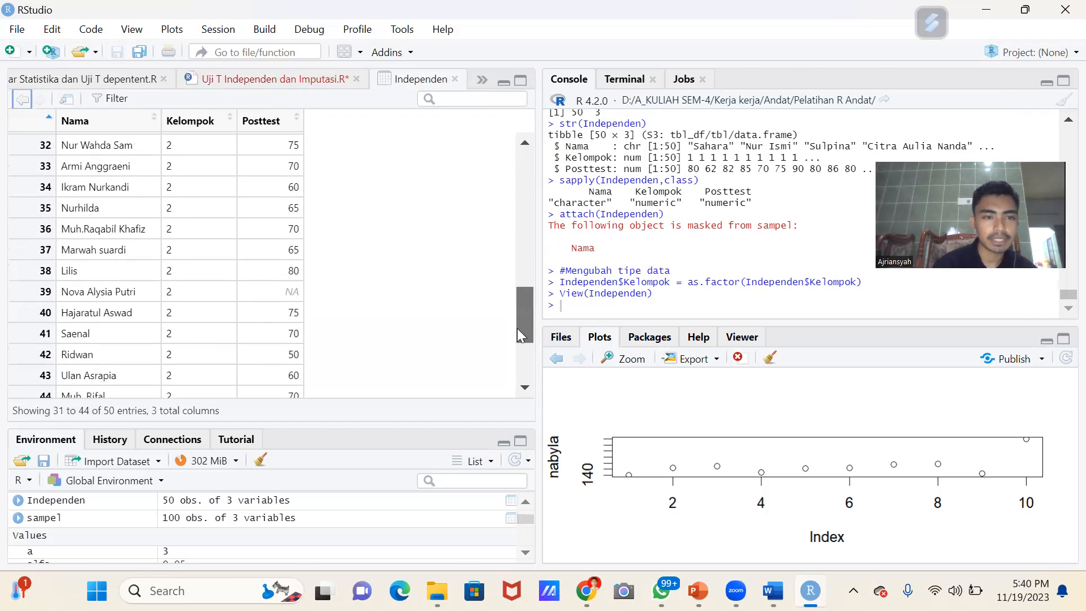
scroll(516, 328, "down", 2)
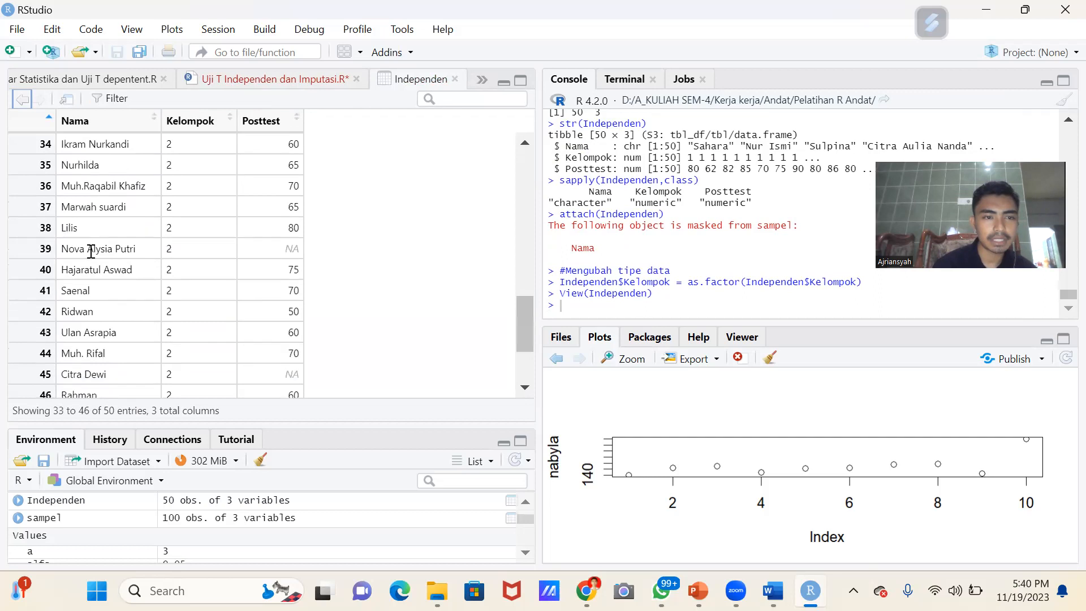
left_click_drag(287, 252, 305, 259)
left_click(306, 259)
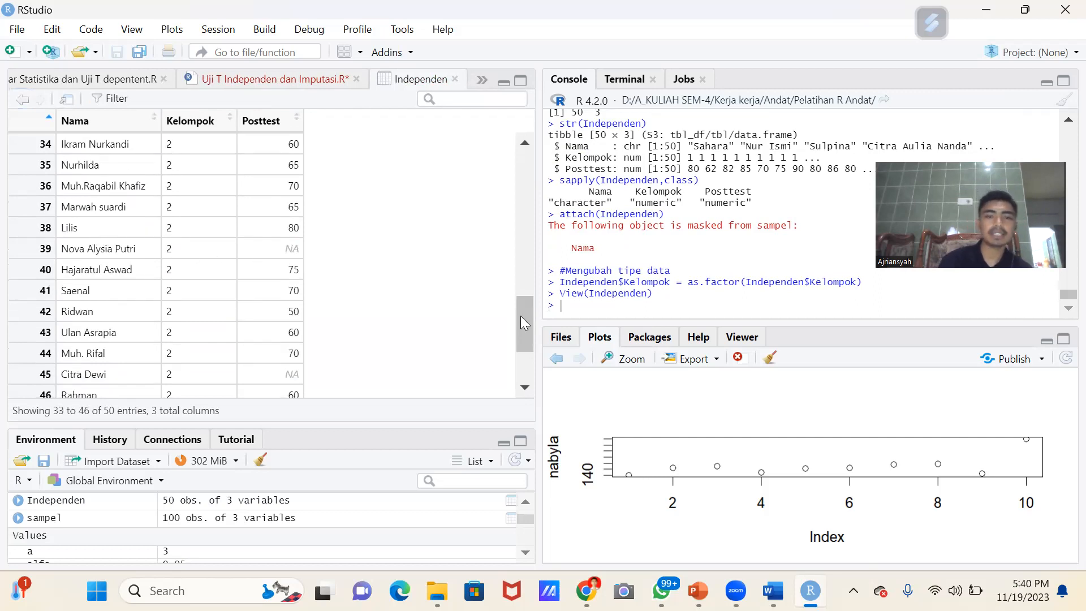
scroll(531, 329, "down", 2)
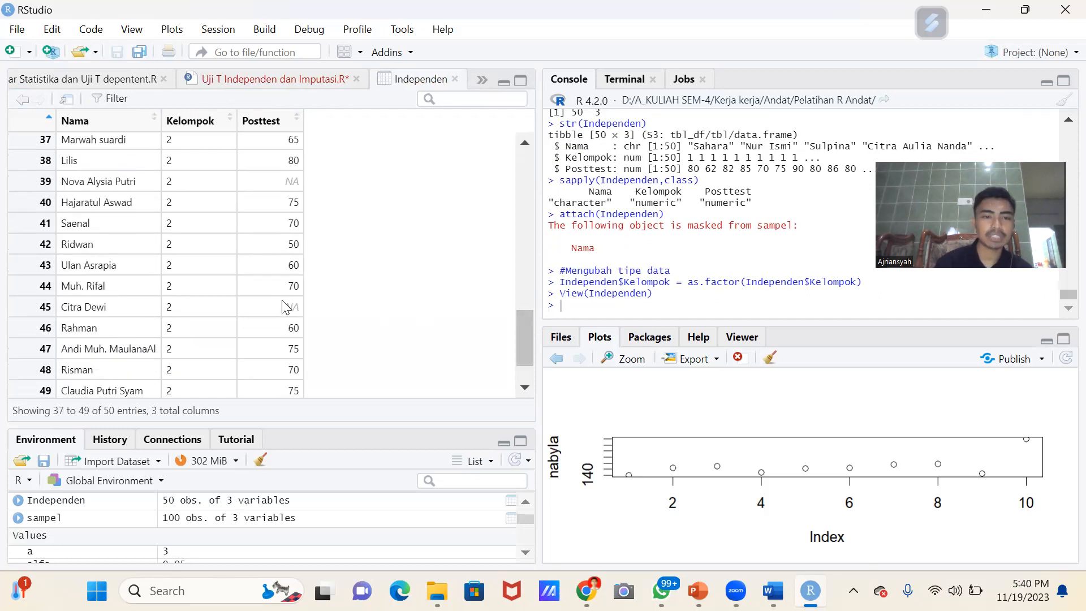
left_click_drag(286, 306, 307, 308)
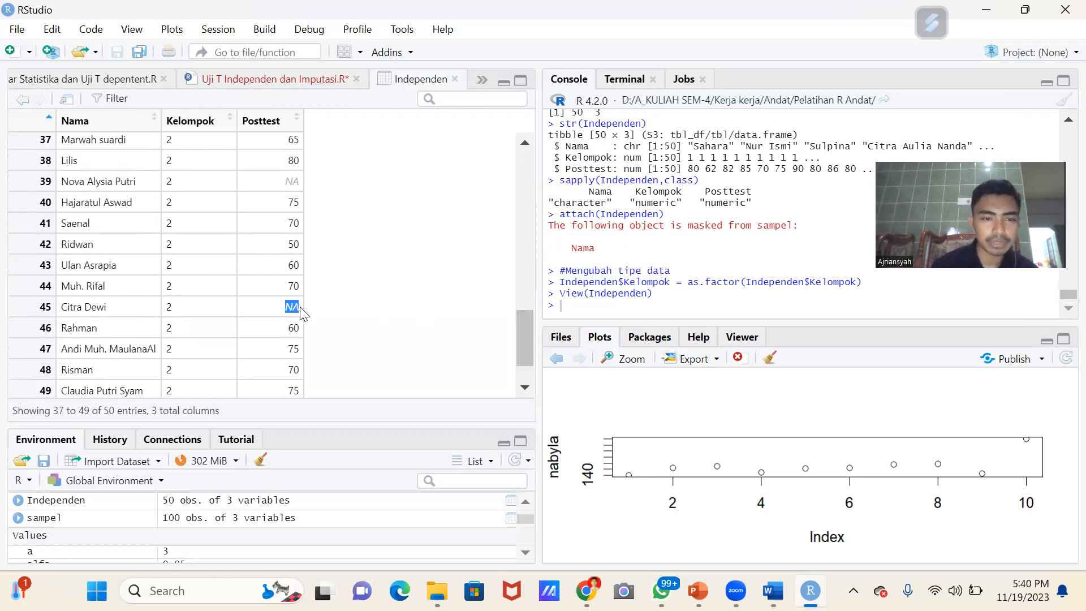
left_click(369, 318)
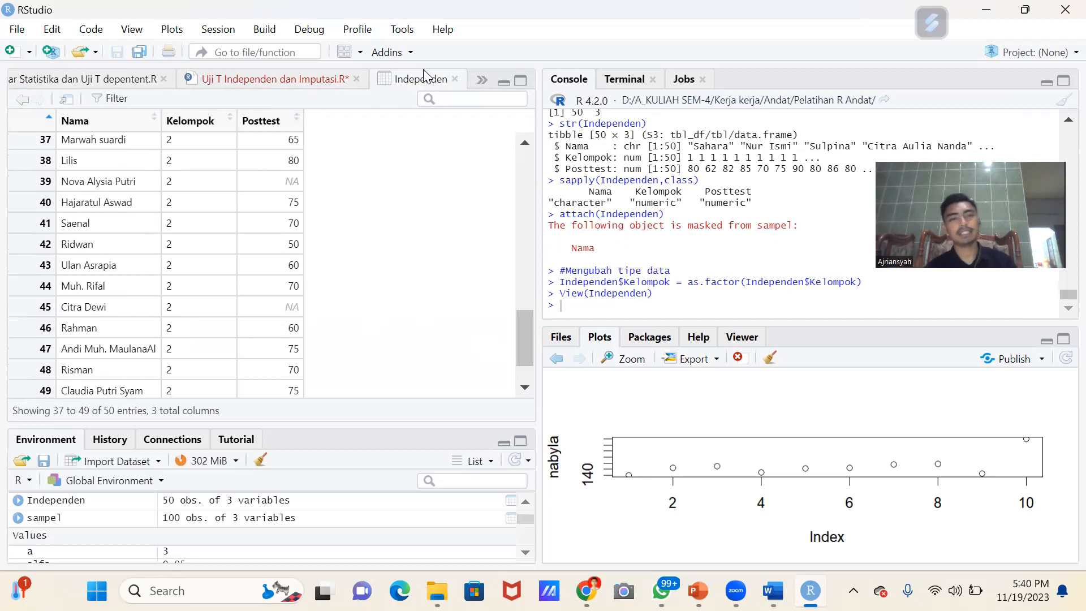
left_click(455, 79)
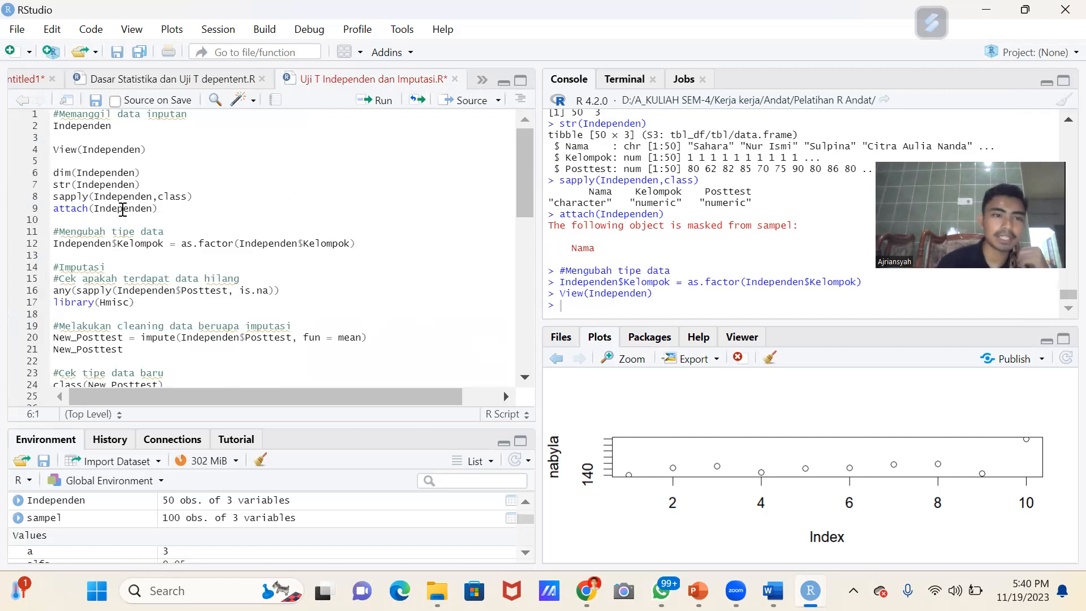
- Run the missing-data check any(sapply(Independen$Posttest, is.na)) under #Imputasi and highlight its result in the console
left_click(112, 278)
key("ctrl+Return")
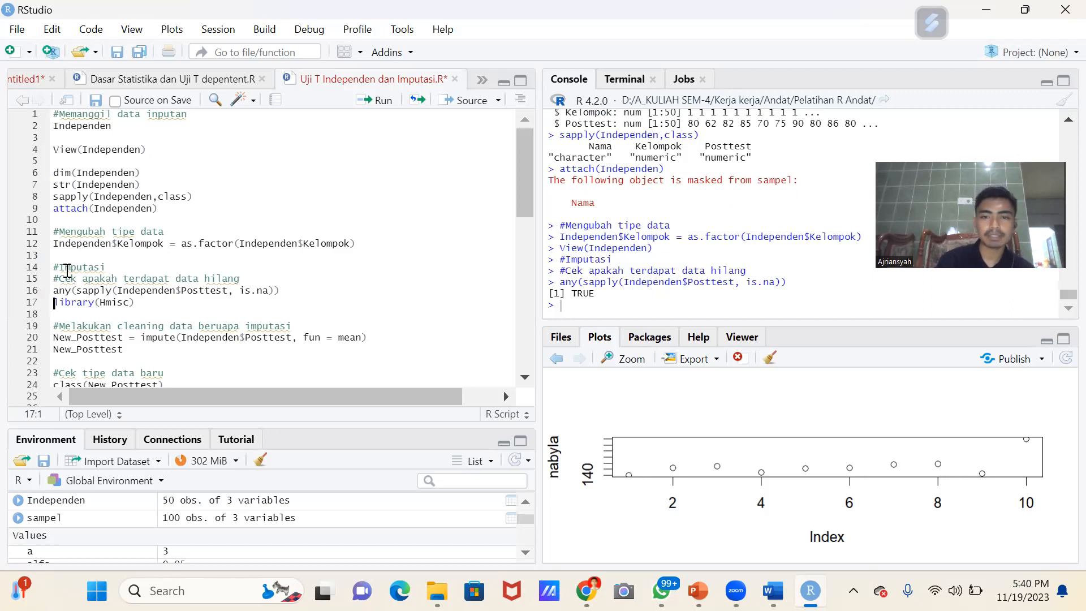
left_click(143, 290)
mouse_move(244, 291)
left_mouse_down()
mouse_move(269, 291)
mouse_move(240, 292)
left_mouse_up()
left_click(270, 291)
left_click(200, 291)
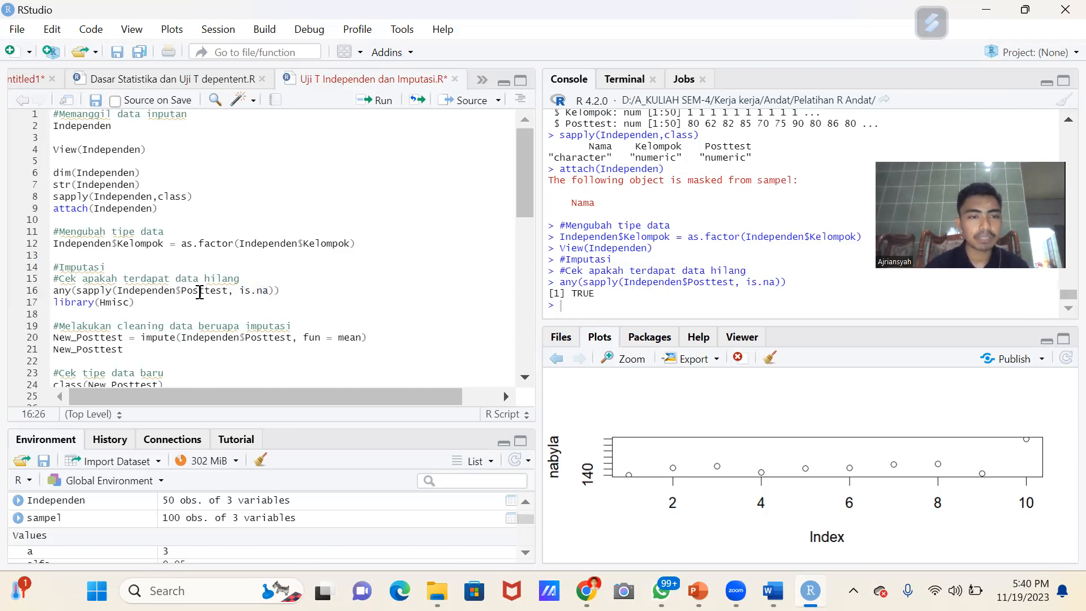
left_click(177, 292)
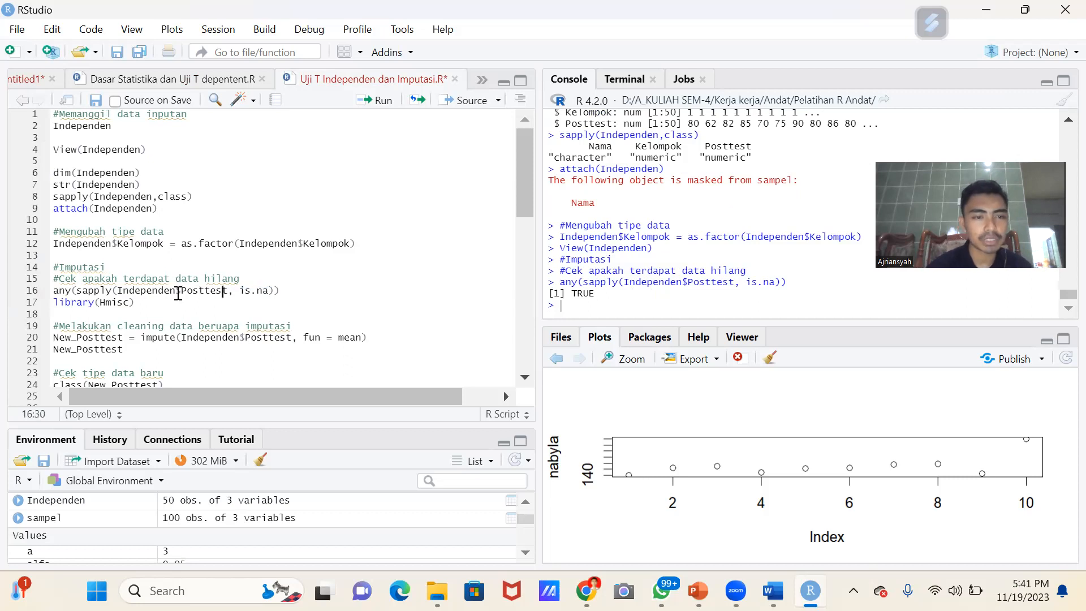
left_click(113, 294)
left_click(134, 302)
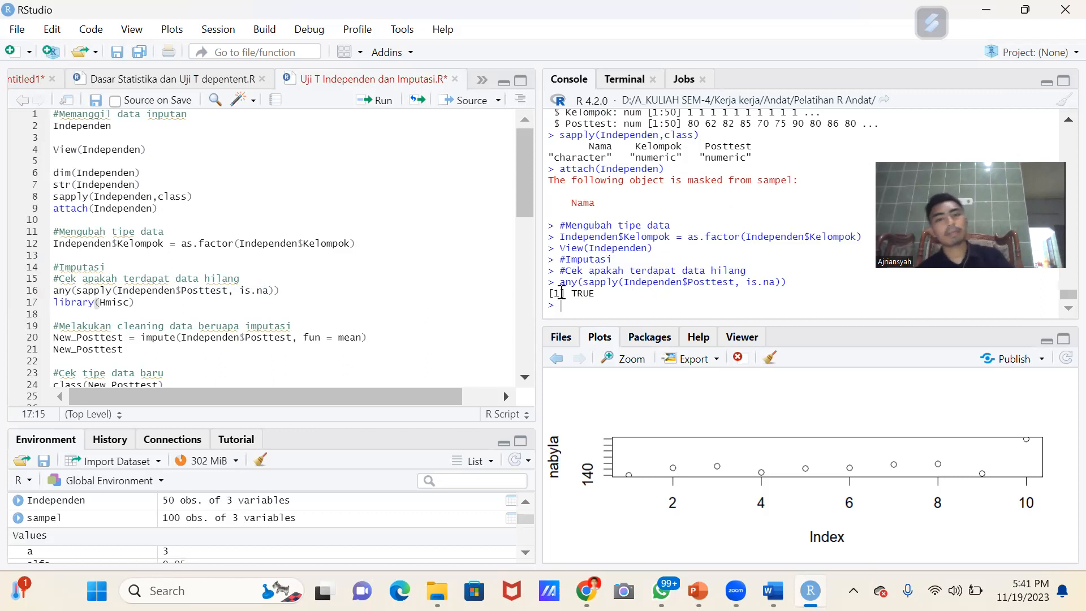
left_click_drag(571, 293, 593, 293)
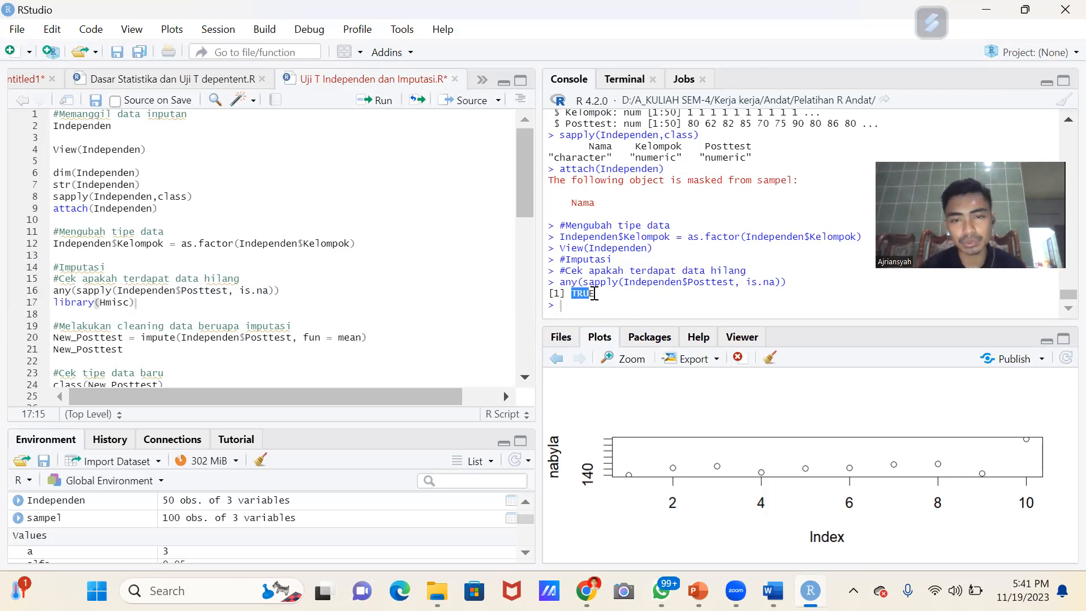
- Load the Hmisc library and highlight the fun = mean argument in the New_Posttest impute line
left_click(138, 303)
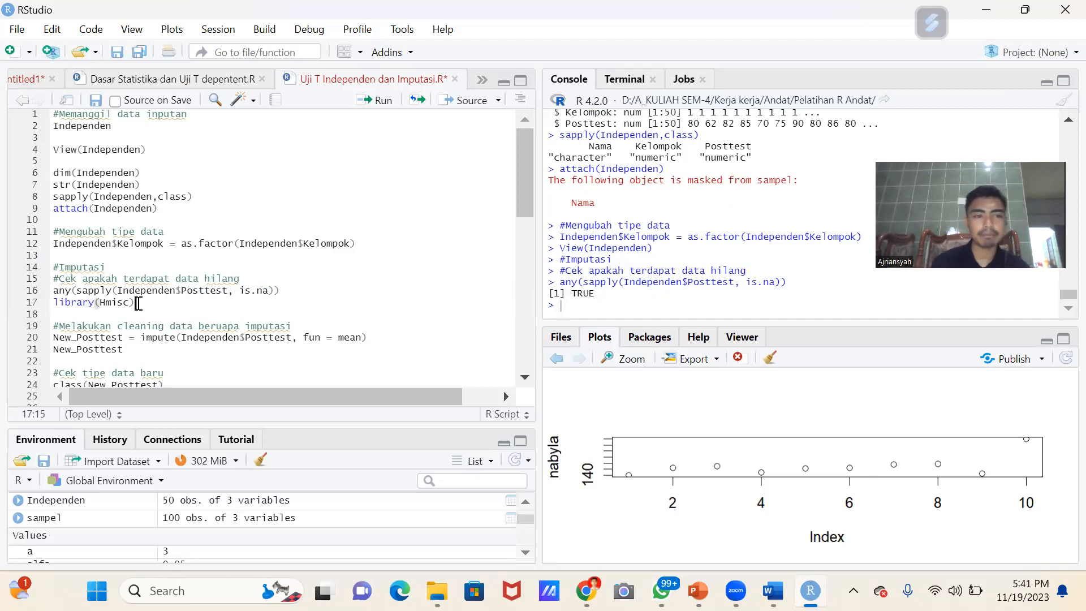
key("ctrl+Return")
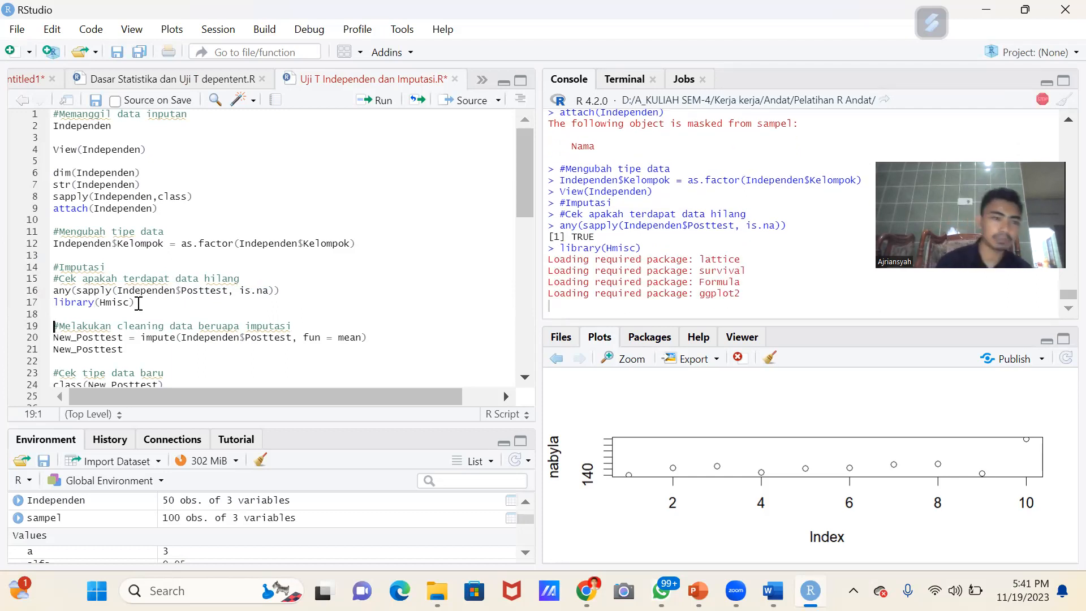
scroll(138, 304, "down", 2)
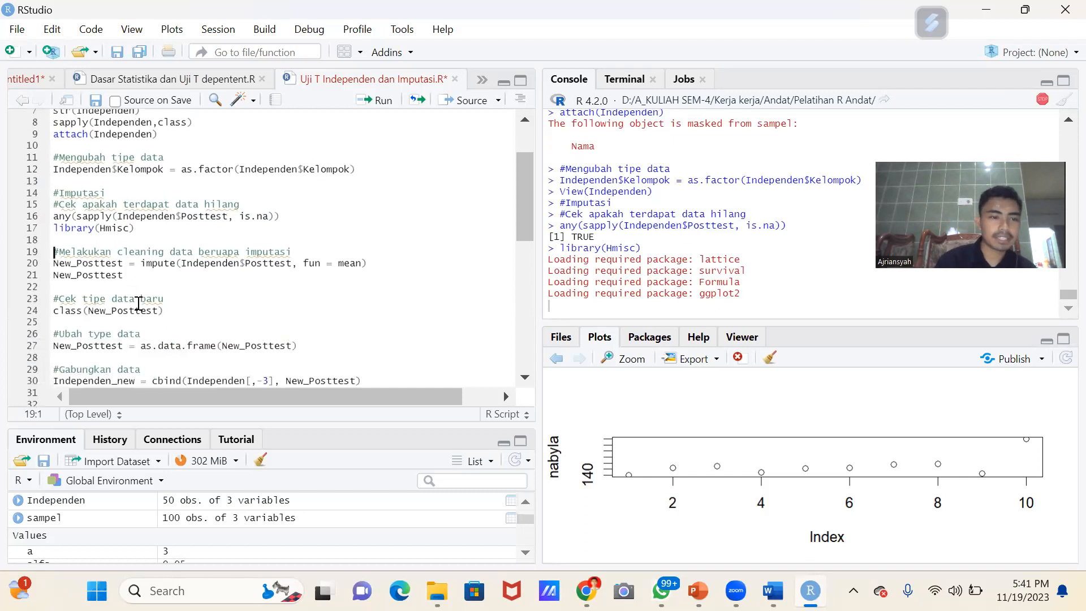
scroll(141, 301, "down", 1)
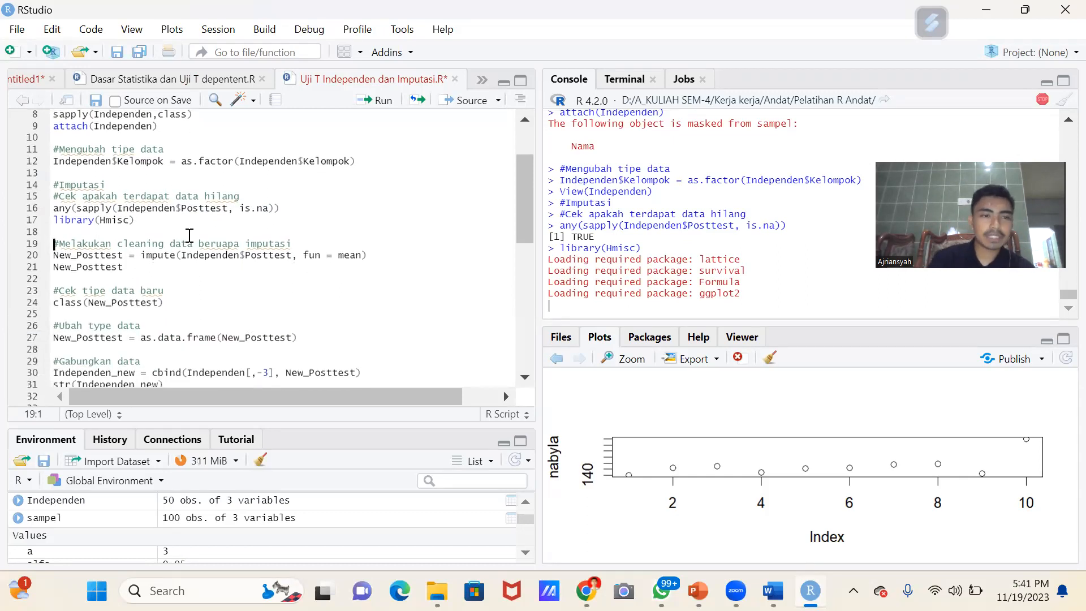
left_click(162, 243)
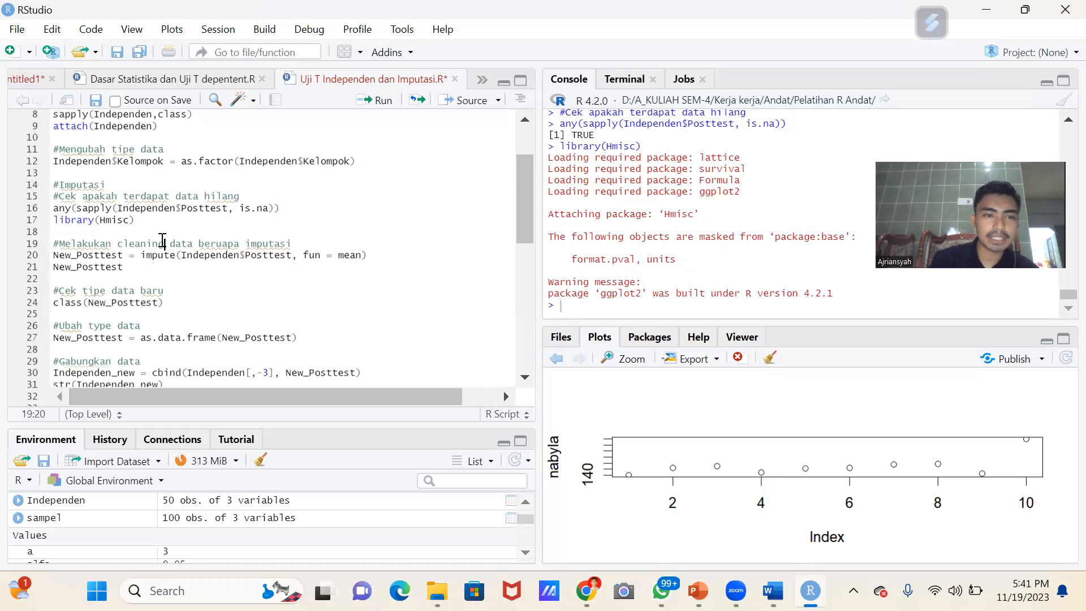
left_click(102, 254)
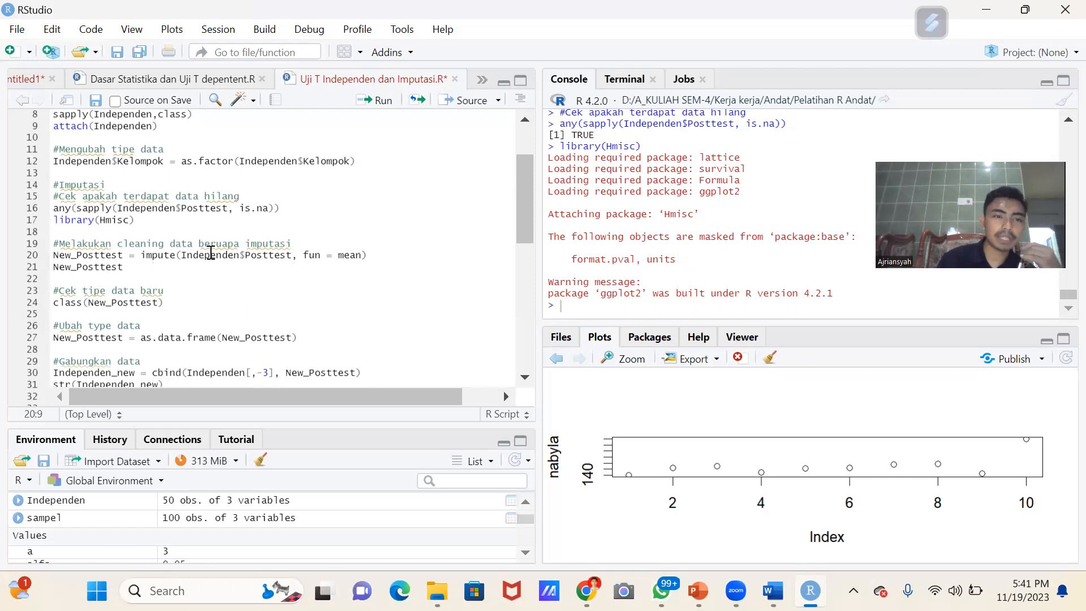
left_click(94, 257)
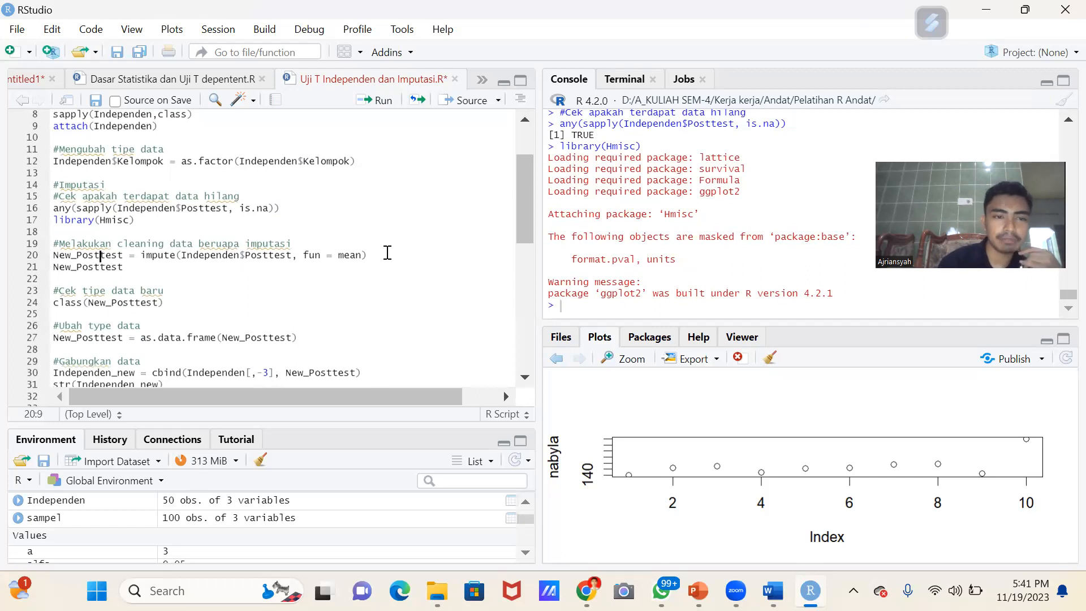
left_click(361, 255)
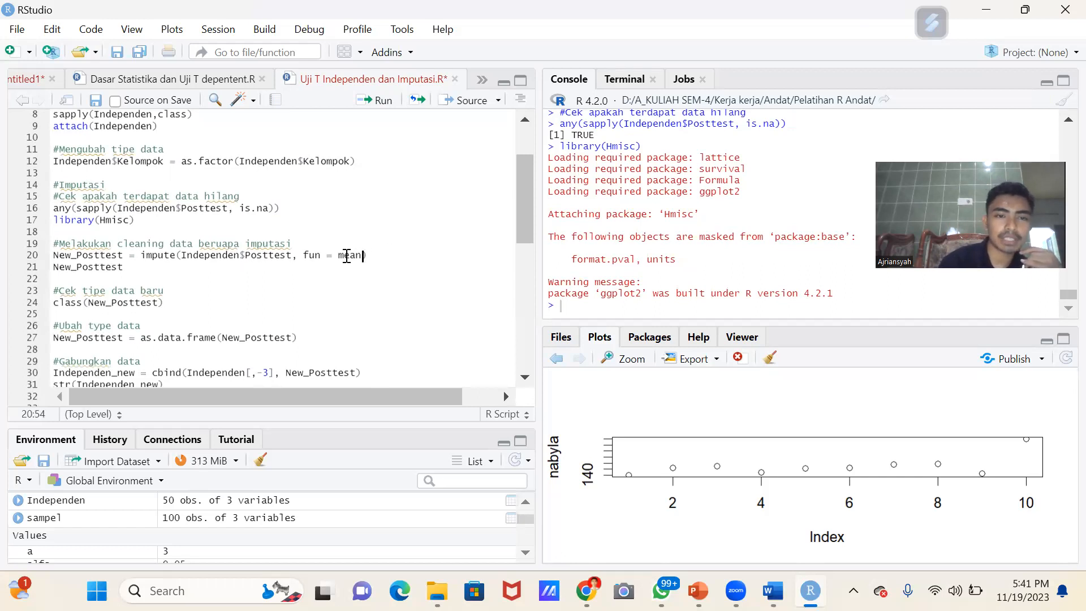
left_click_drag(361, 255, 303, 255)
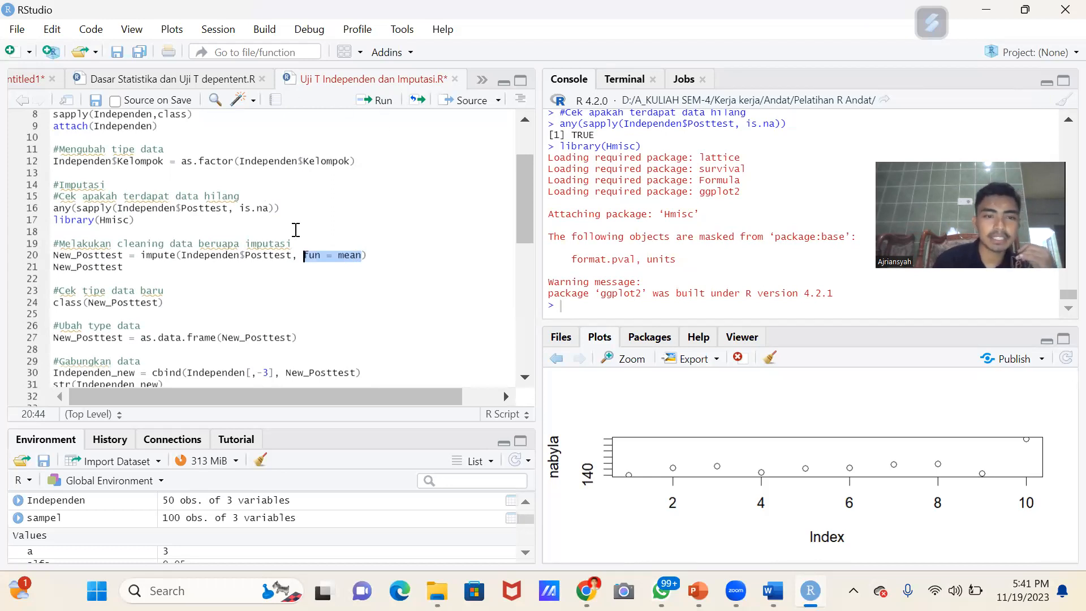
- Run the mean imputation of Independen$Posttest into New_Posttest and print the imputed vector
left_click(292, 255)
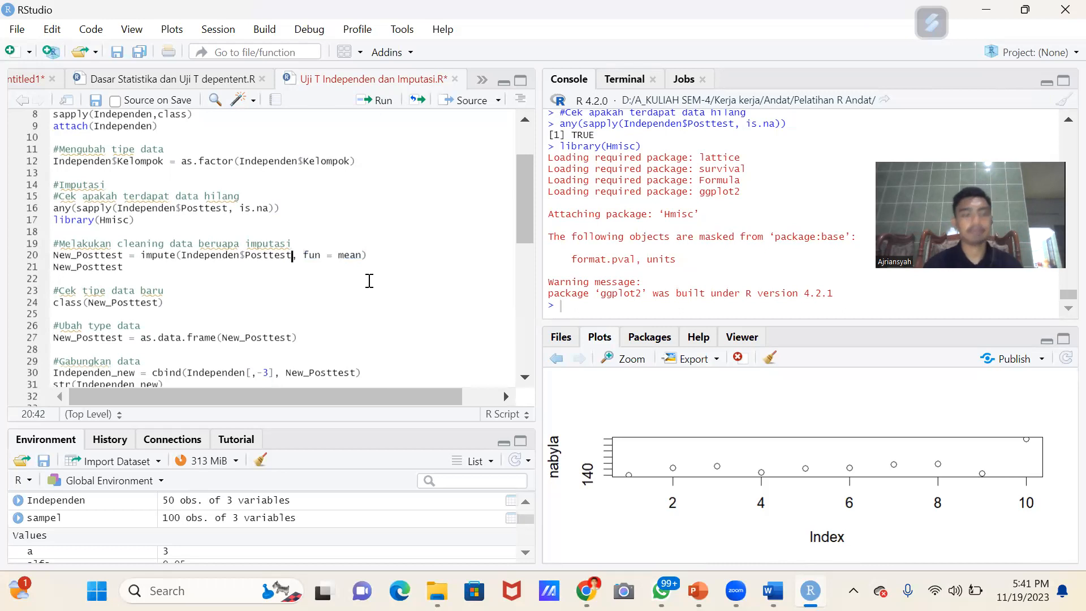
key("ctrl+Return")
key("ctrl+Return")
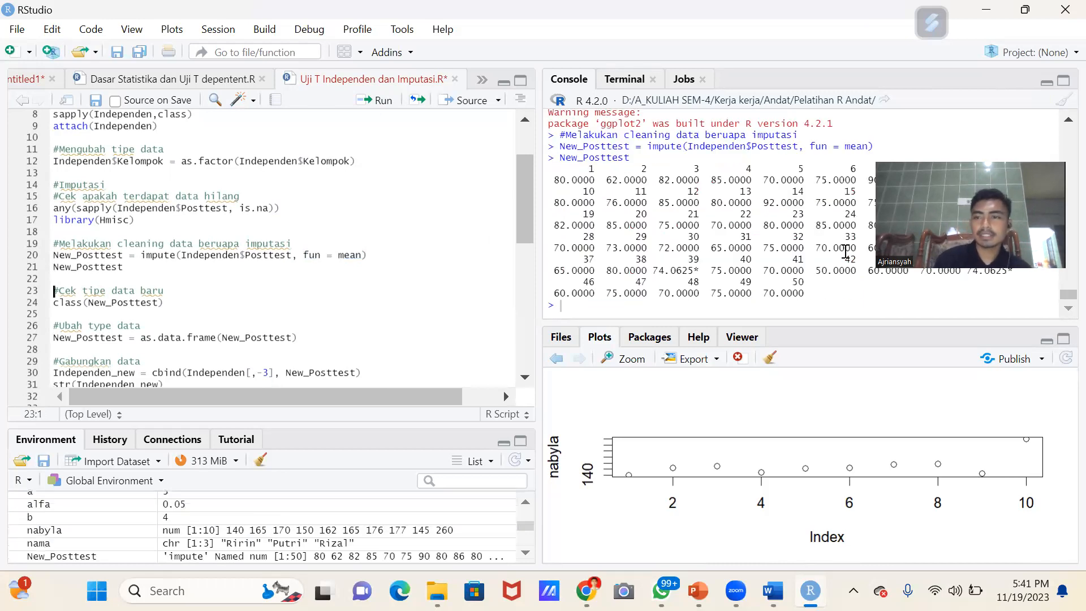
- Highlight the imputed values of entries 39 and 45 in the printed New_Posttest output
left_click_drag(700, 270, 654, 268)
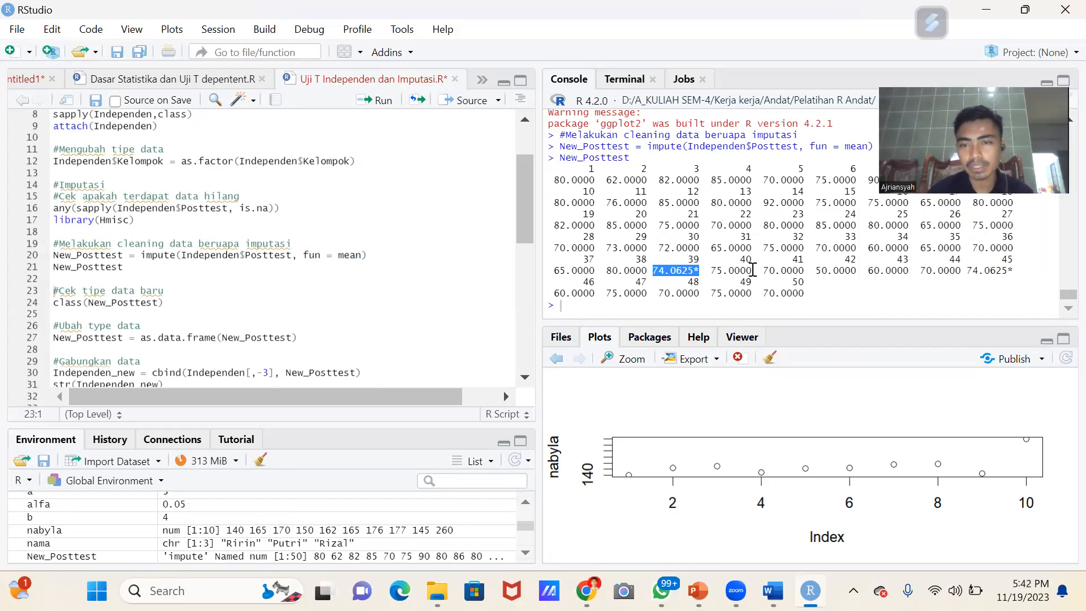
left_click(1013, 270)
left_click_drag(1014, 270, 966, 271)
left_click_drag(700, 270, 651, 272)
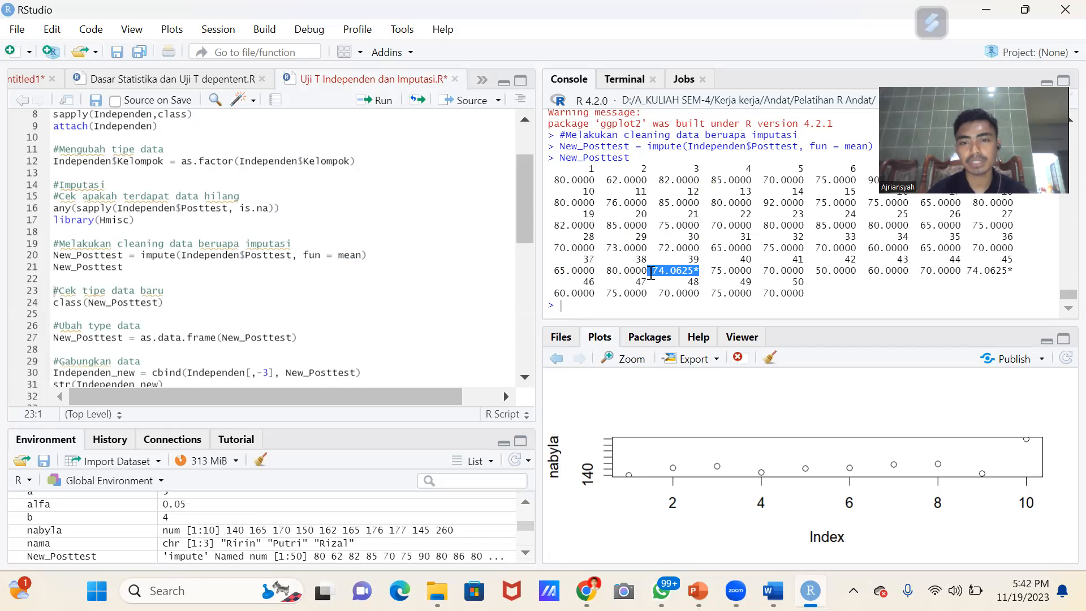
left_click_drag(966, 271, 1011, 271)
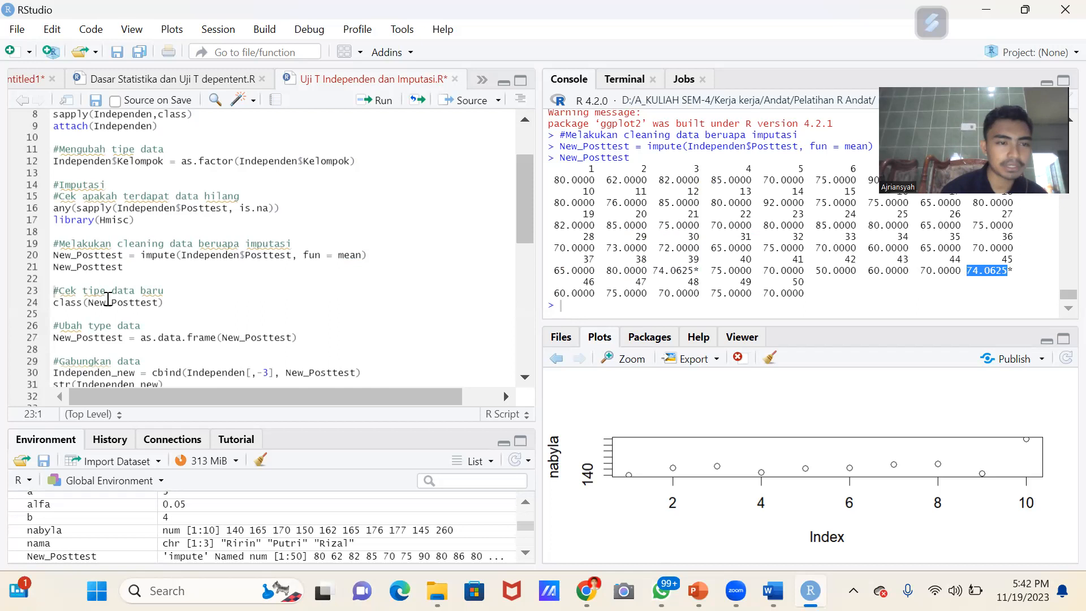
- Check the data type of New_Posttest by running the class(New_Posttest) line under #Cek tipe data baru
left_click(106, 300)
left_click(107, 289)
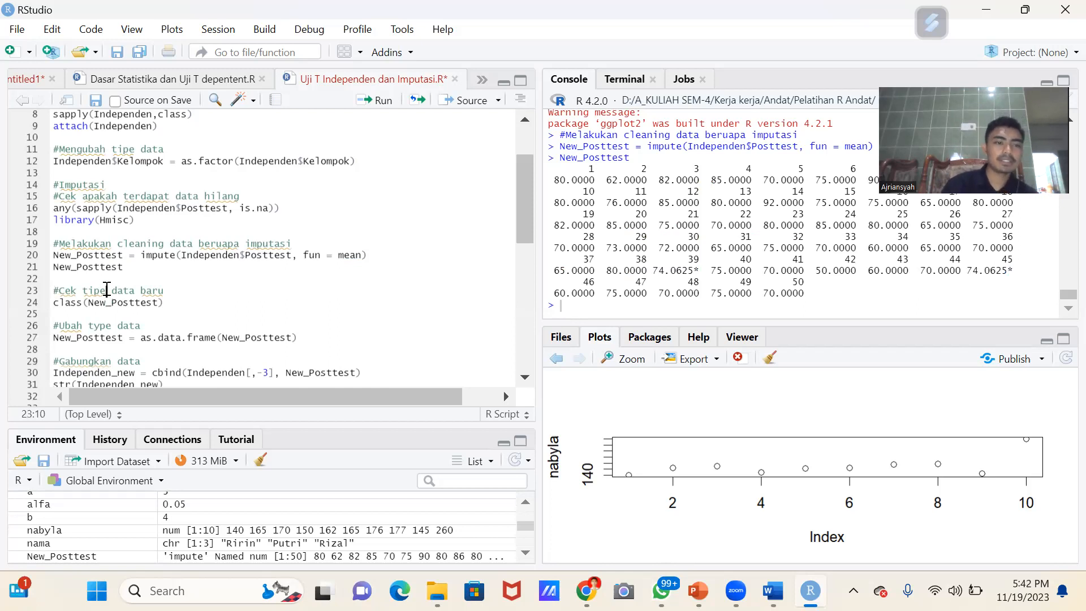
key("ctrl+Return")
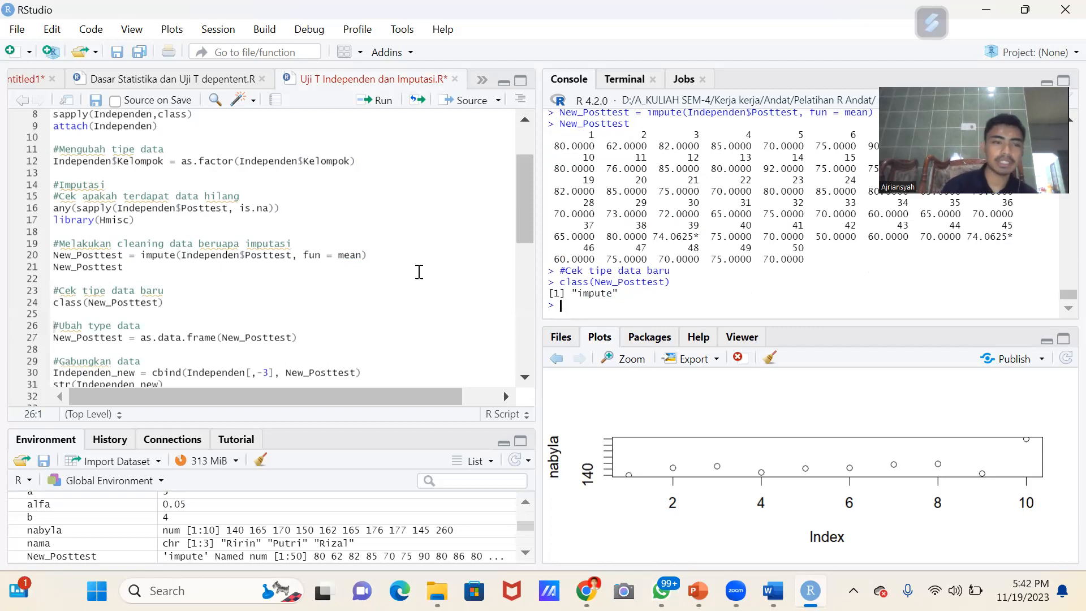
- Convert New_Posttest to a data frame by running the as.data.frame line under #Ubah type data
scroll(272, 261, "down", 1)
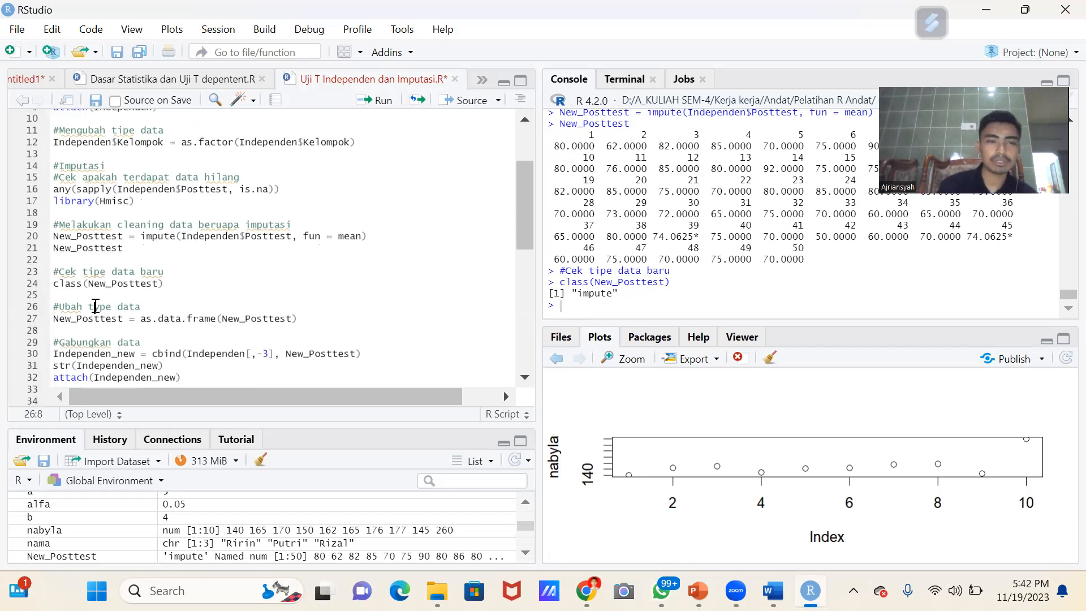
key("ctrl+Return")
key("ctrl+Return")
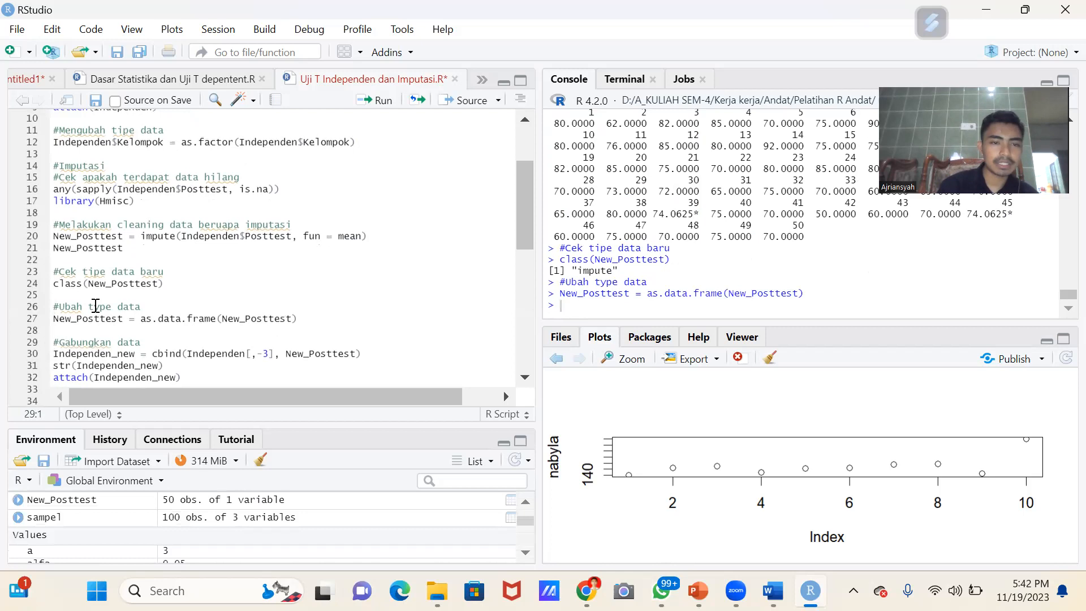
- Print only New_Posttest from the as.data.frame line and review the start of its output in the console
double_click(95, 319)
left_click(96, 321)
double_click(96, 322)
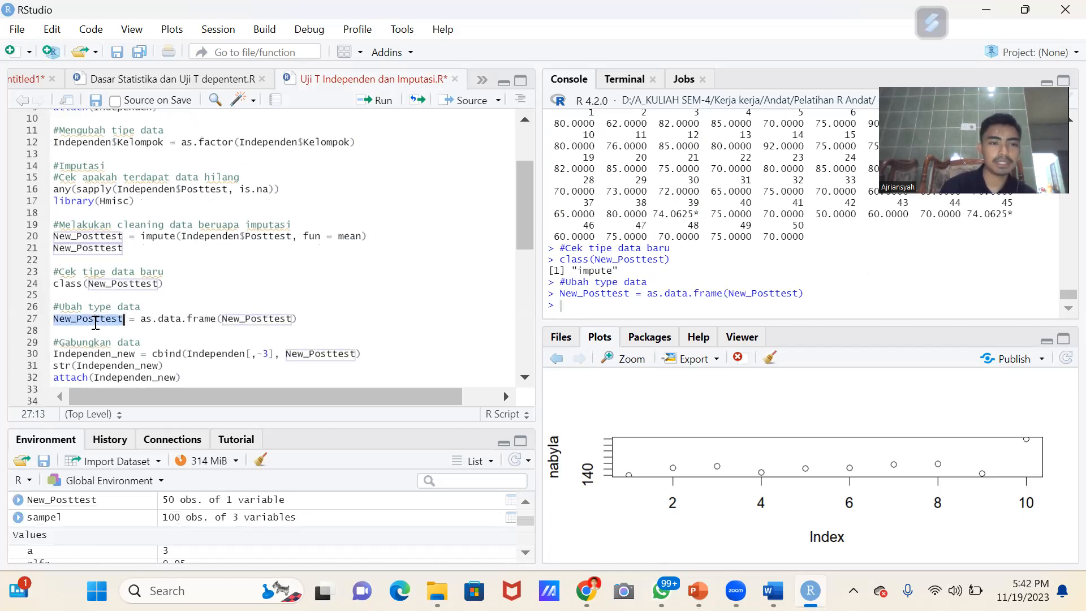
key("ctrl+Return")
scroll(661, 246, "up", 10)
scroll(661, 247, "up", 4)
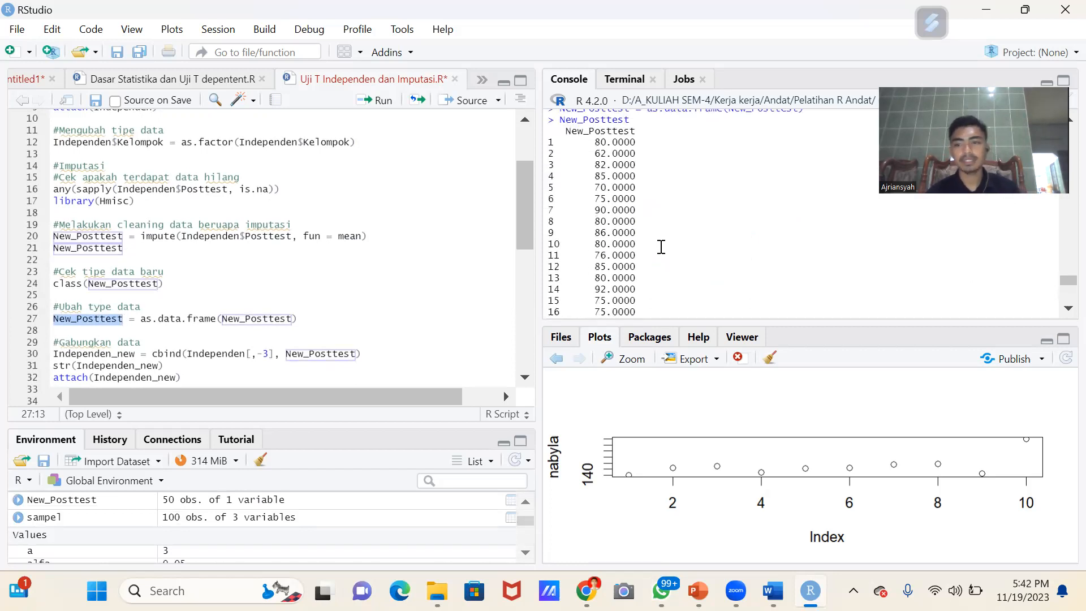
left_click(119, 318)
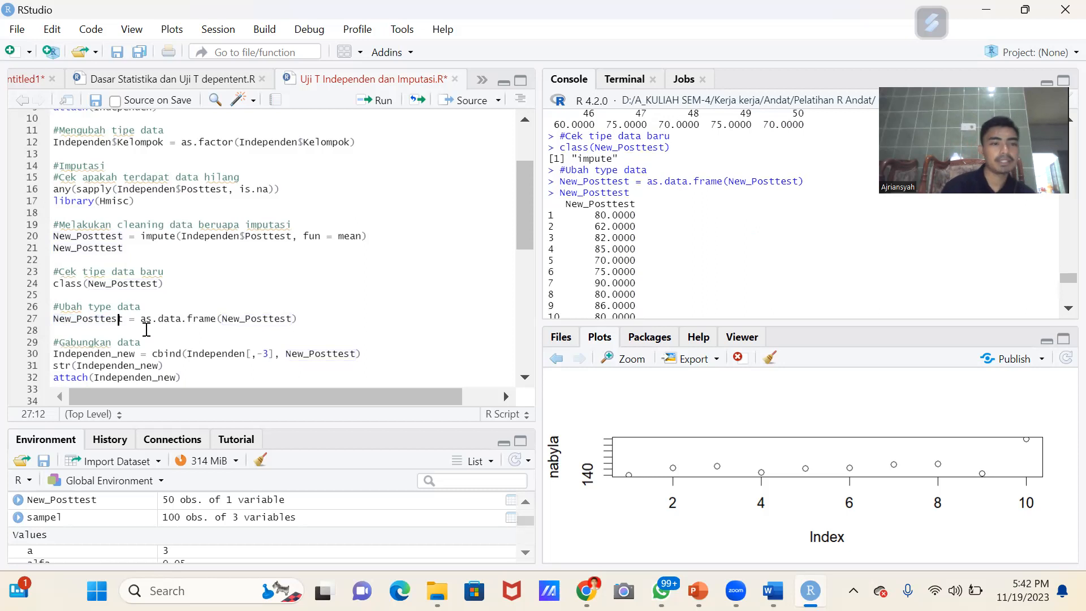
- Examine the cbind line under #Gabungkan data, highlighting the Independen, -3 and New_Posttest arguments
scroll(120, 318, "down", 3)
left_click(101, 274)
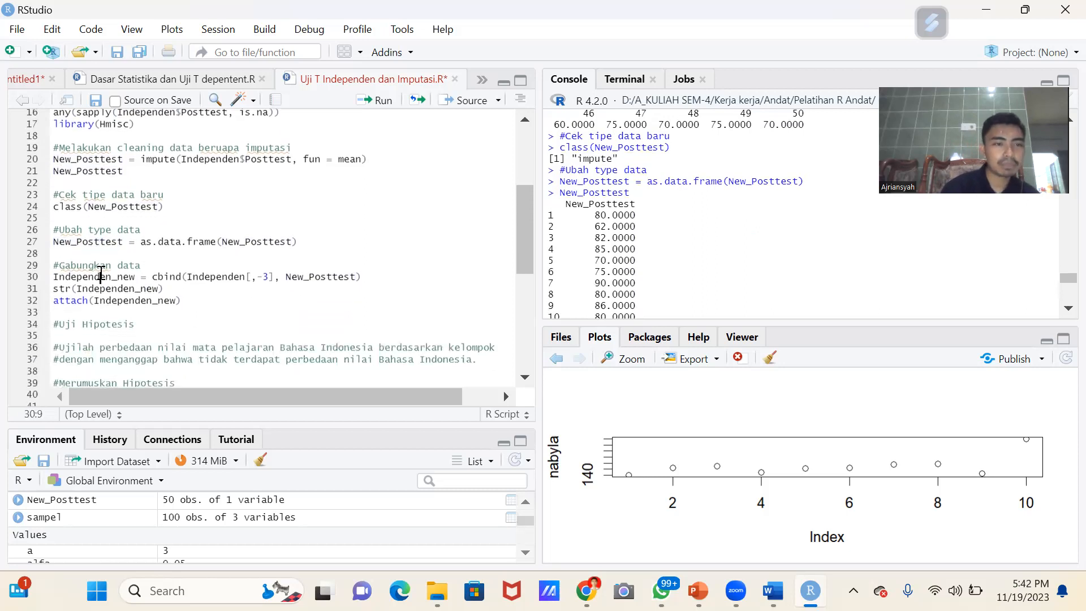
left_click(122, 275)
left_click(159, 276)
left_click(181, 278)
left_click(172, 278)
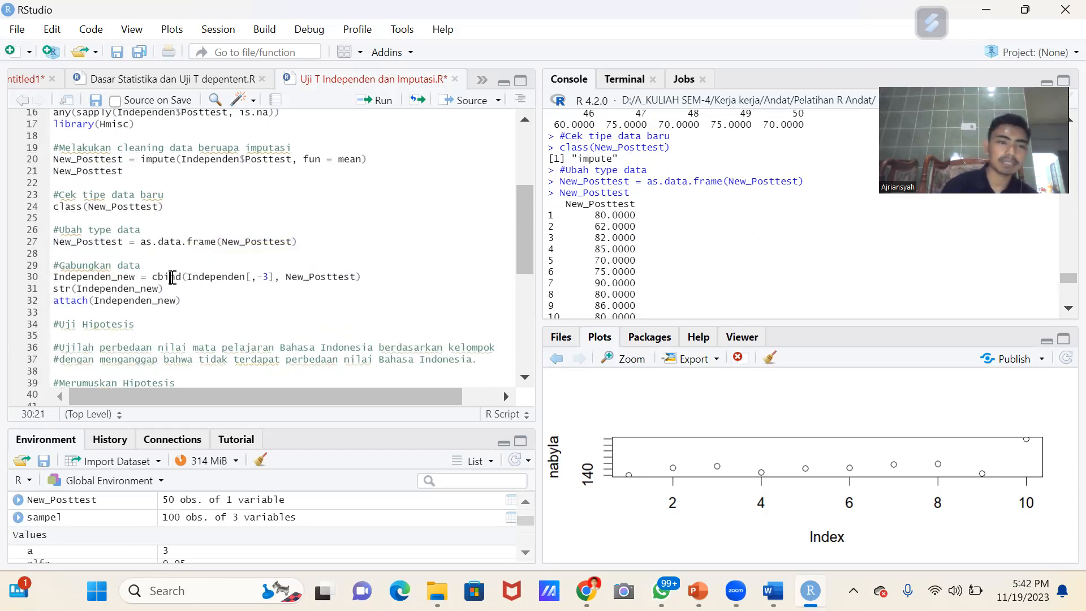
left_click(235, 278)
left_click(262, 279)
left_click_drag(262, 280, 268, 280)
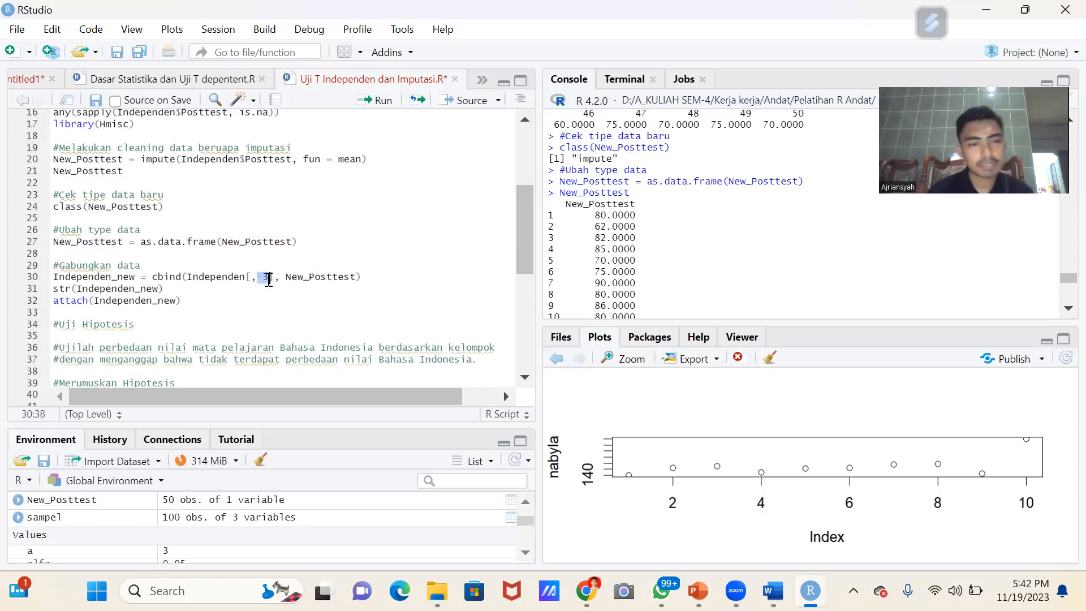
double_click(202, 280)
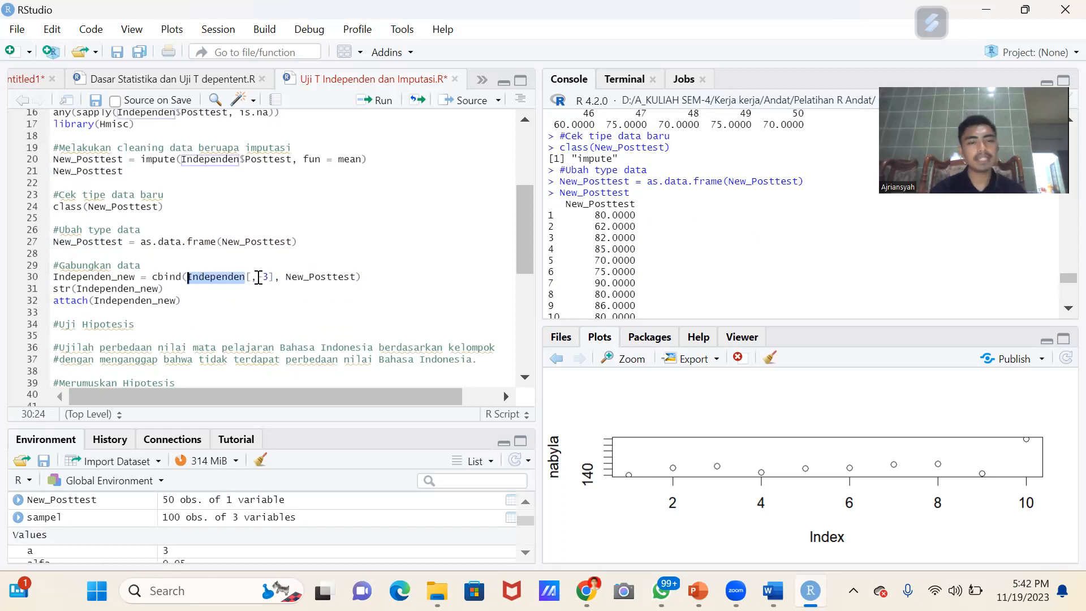
left_click_drag(258, 278, 268, 279)
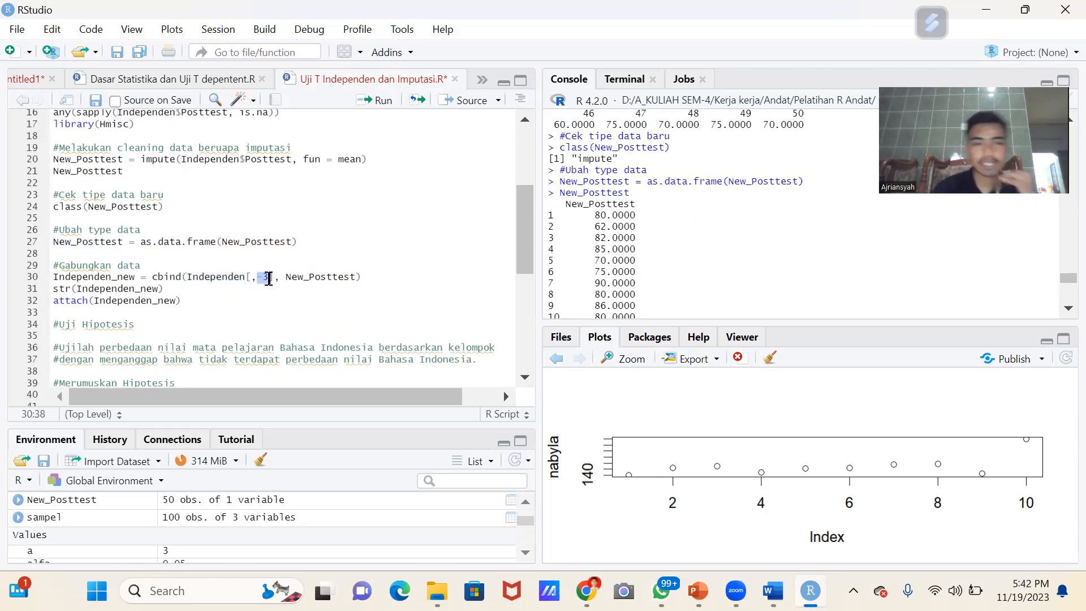
left_click(311, 279)
double_click(311, 280)
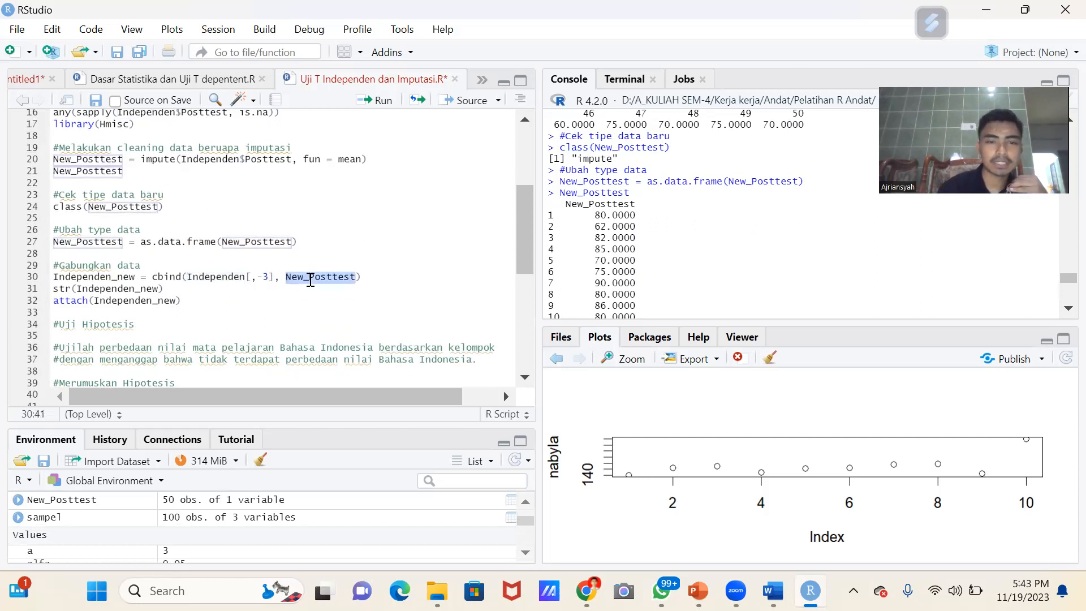
- Run the cbind, str and attach lines for Independen_new and the alfa = 0.01 line
left_click(310, 279)
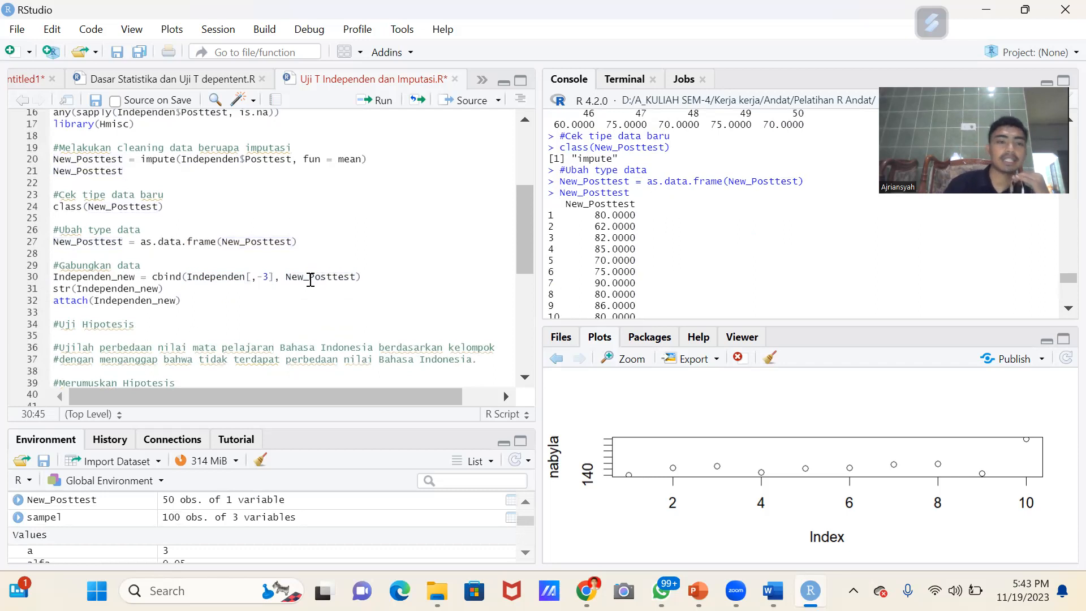
left_click(367, 103)
left_click(366, 103)
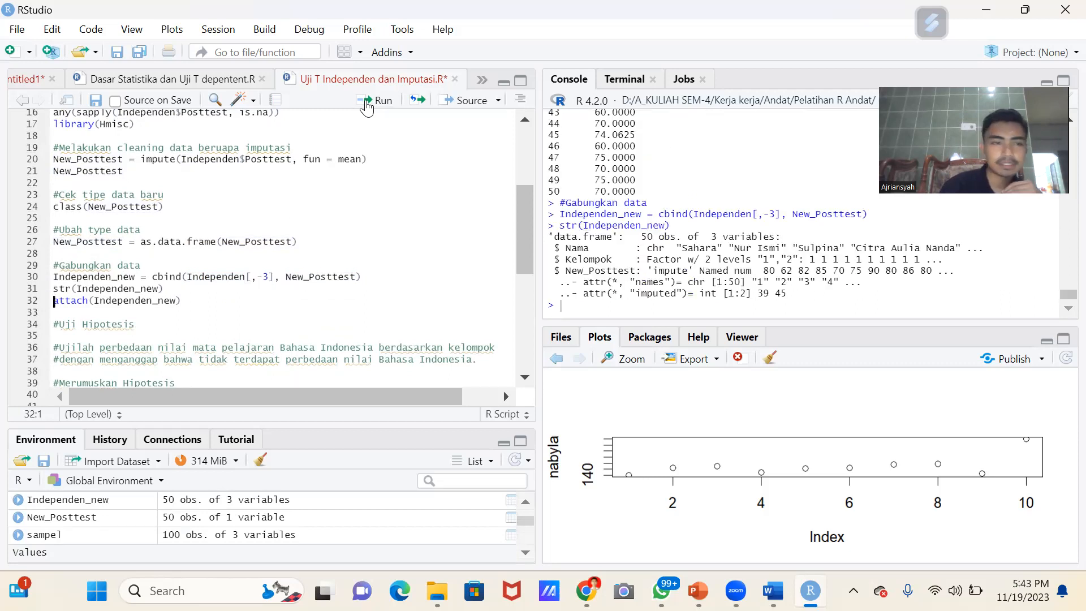
left_click(367, 102)
left_click(366, 103)
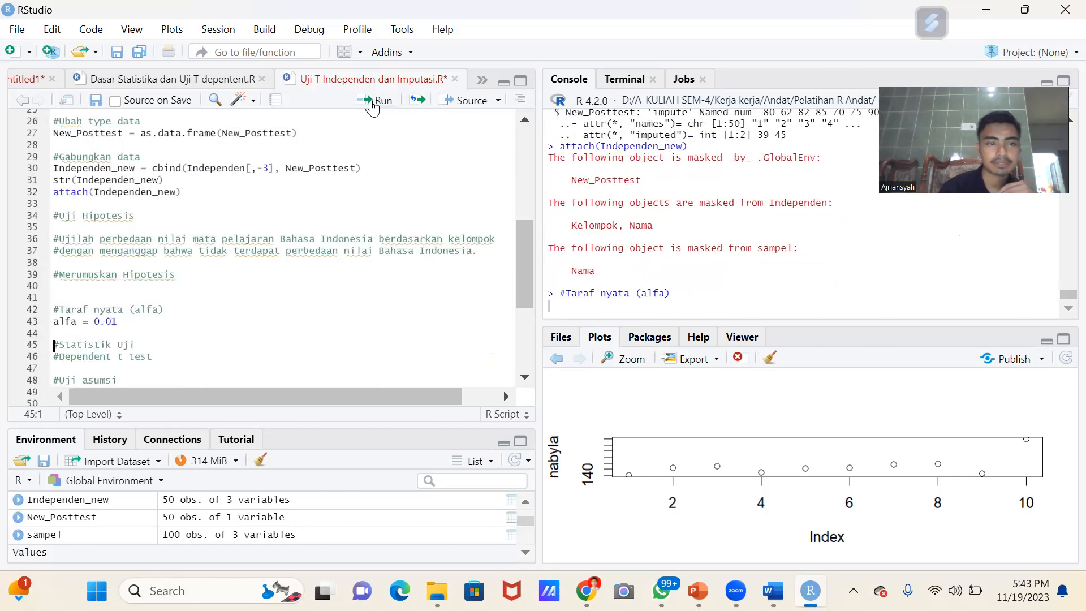
- Add an is.na(Independen_new) line between attach(Independen_new) and #Uji Hipotesis and run it
left_click(178, 287)
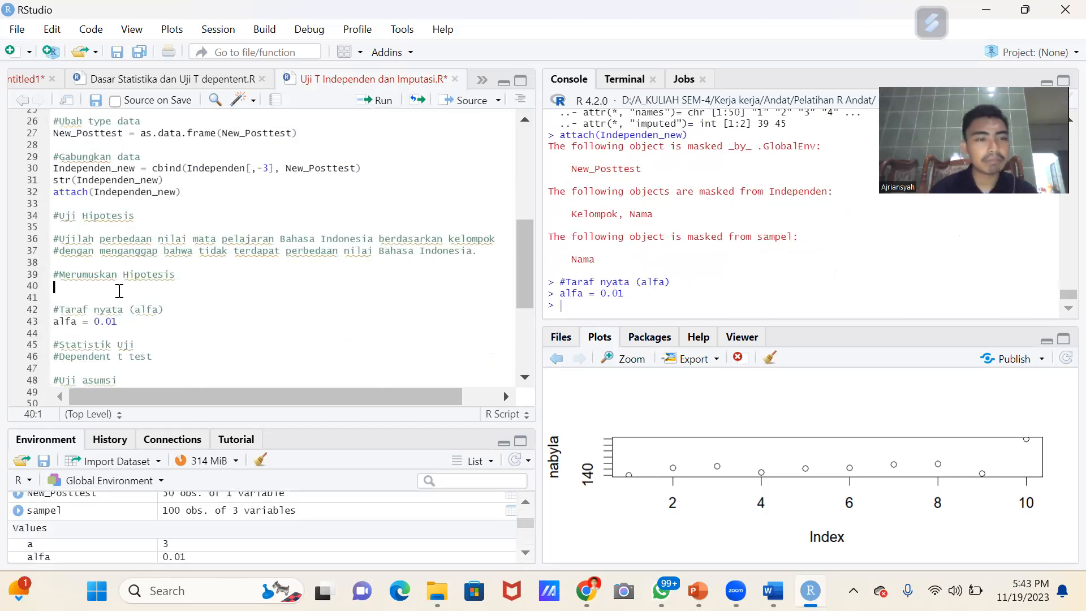
left_click(107, 213)
left_click(97, 205)
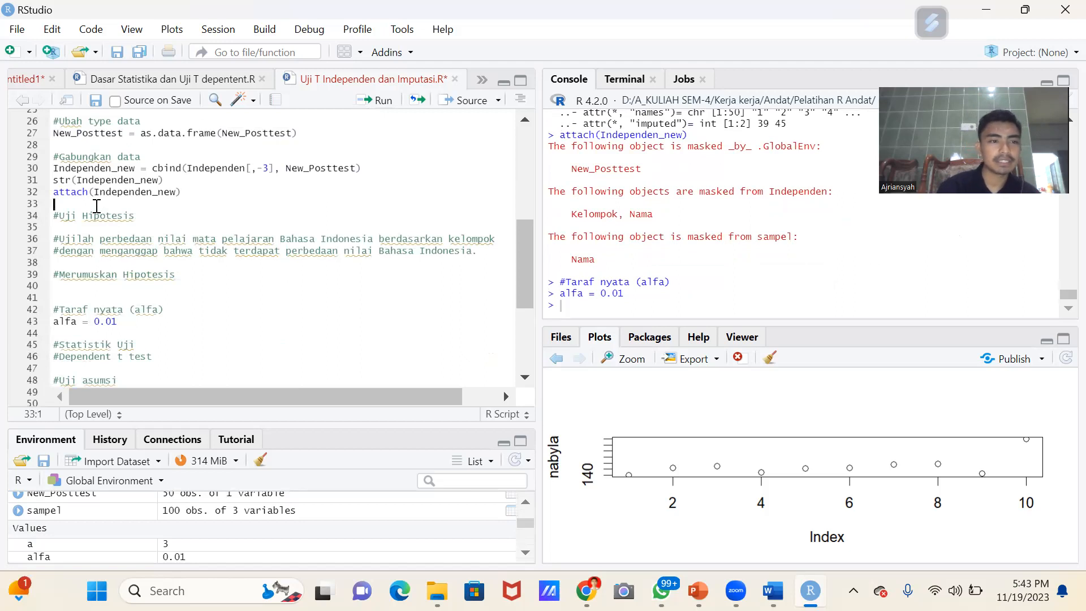
key("Return")
key("Return")
key("Up")
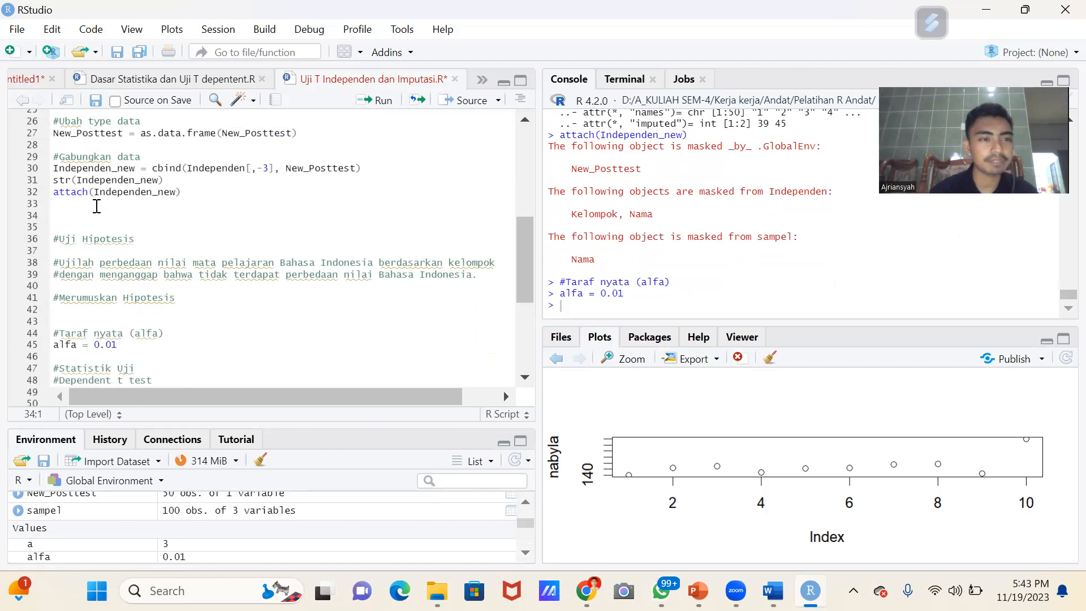
type("is.n")
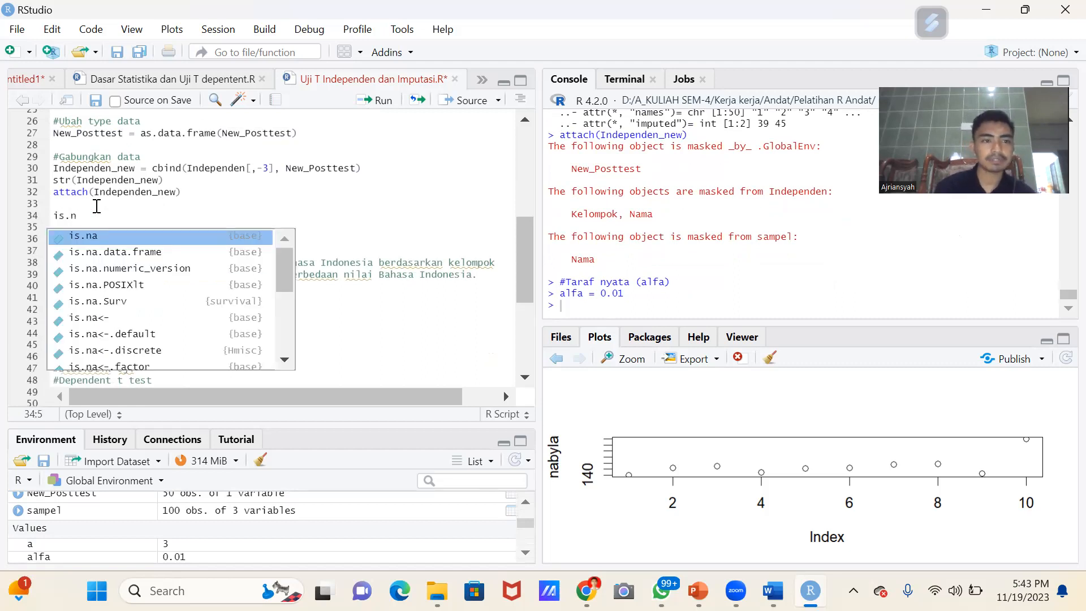
key("Return")
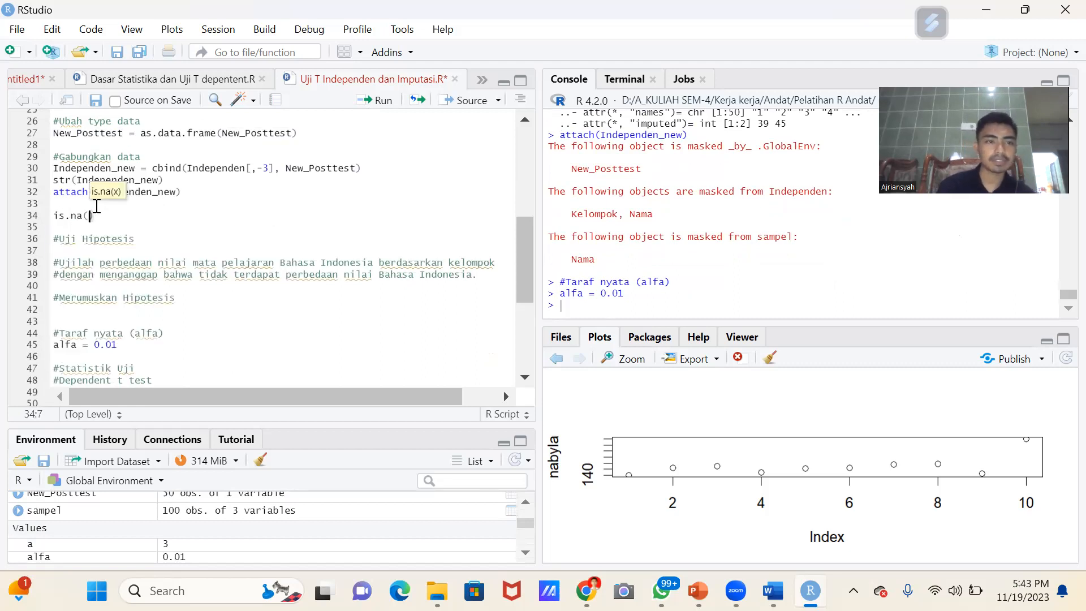
type("inde")
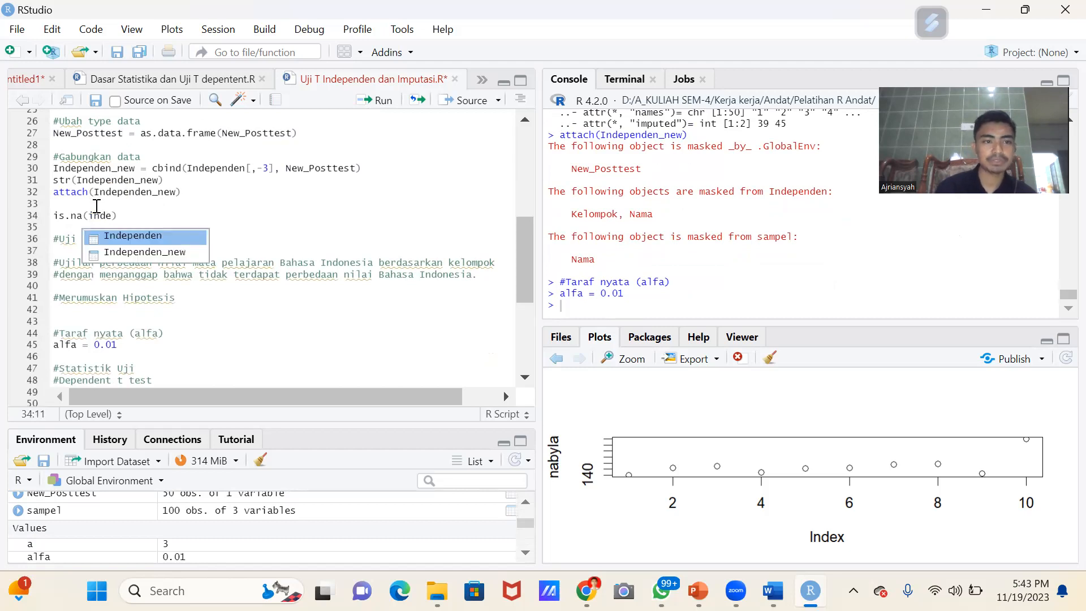
key("Down")
key("Return")
key("ctrl+Return")
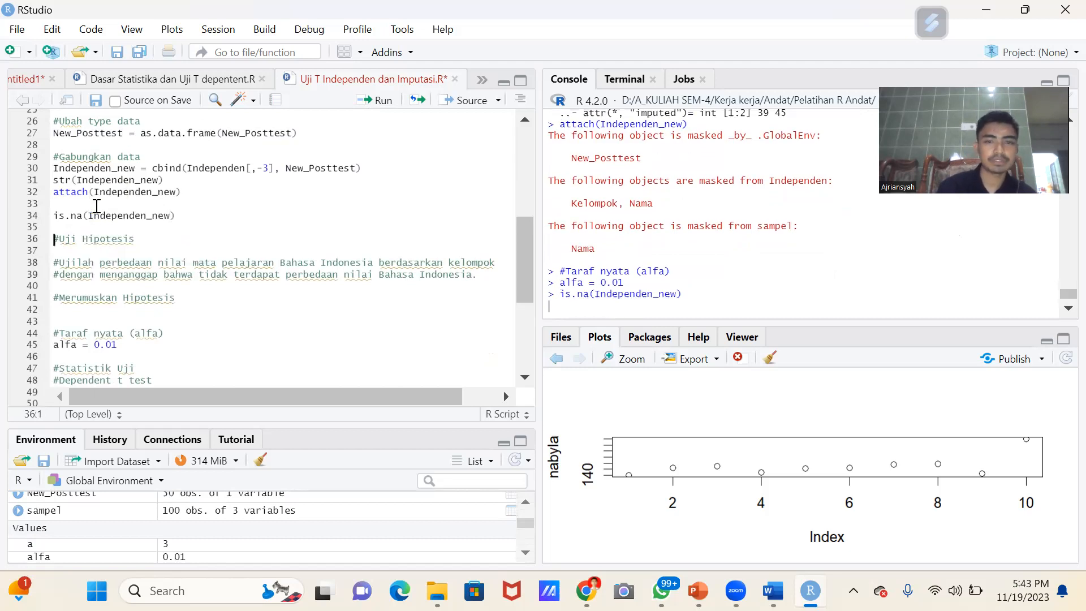
- Review the is.na(Independen_new) output in the console for missing values across all rows and columns
scroll(694, 241, "up", 8)
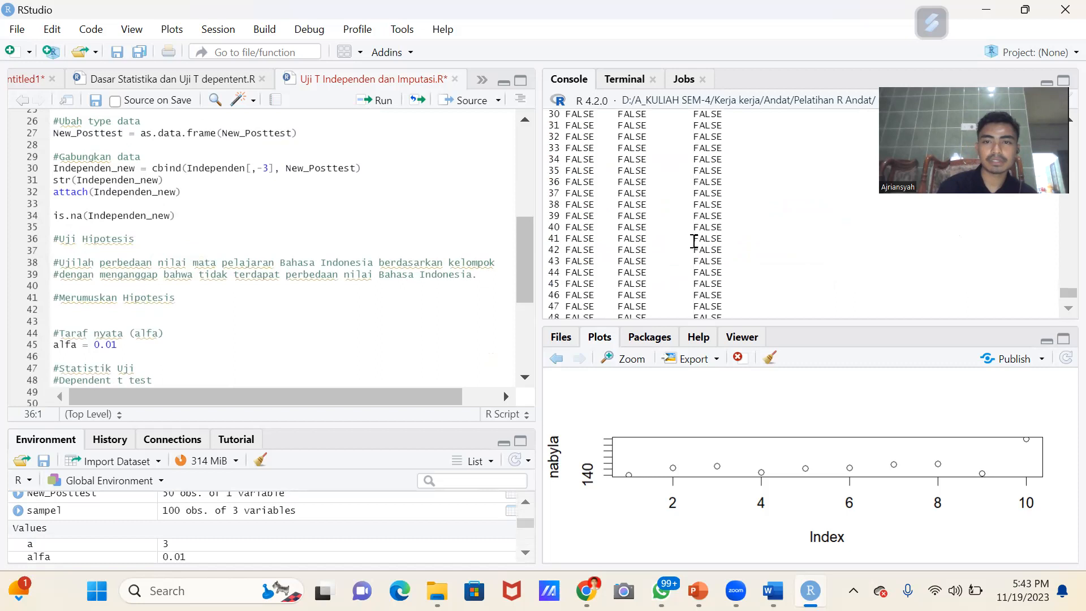
scroll(694, 241, "up", 5)
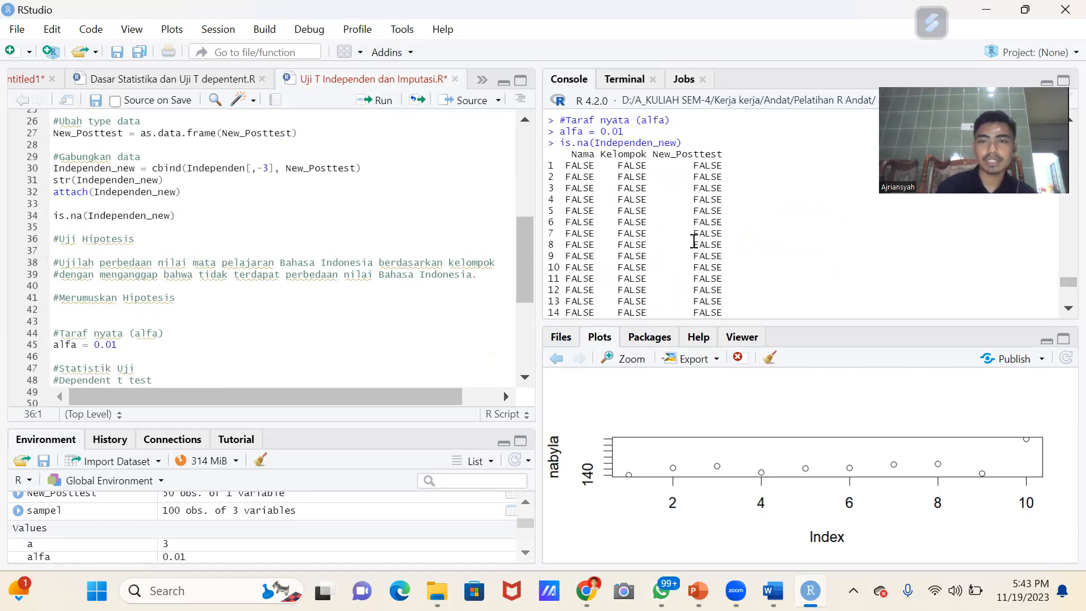
right_click(694, 242)
left_click(155, 206)
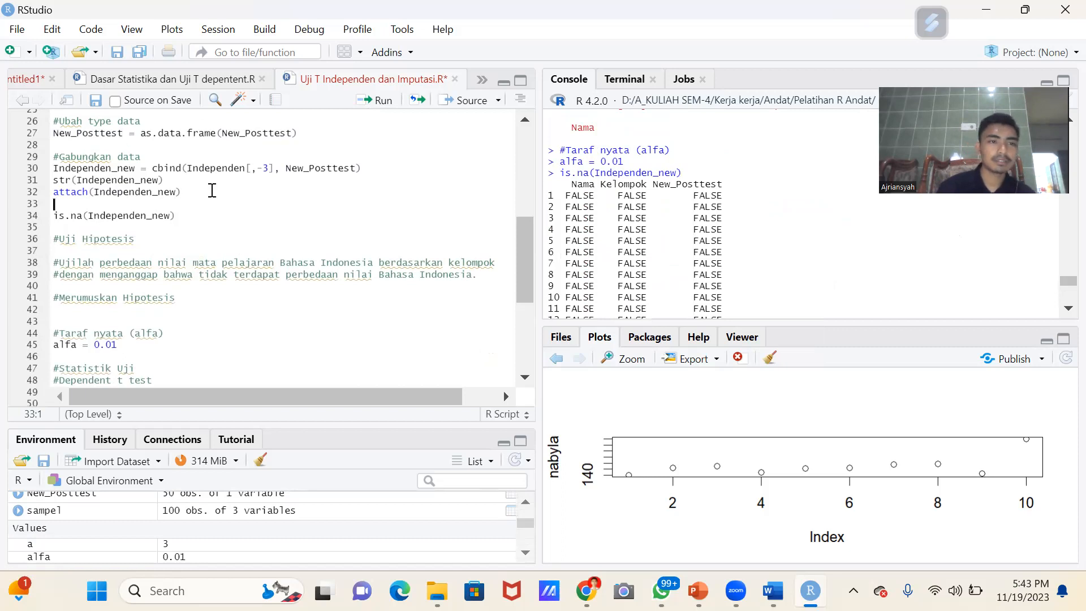
left_click(181, 218)
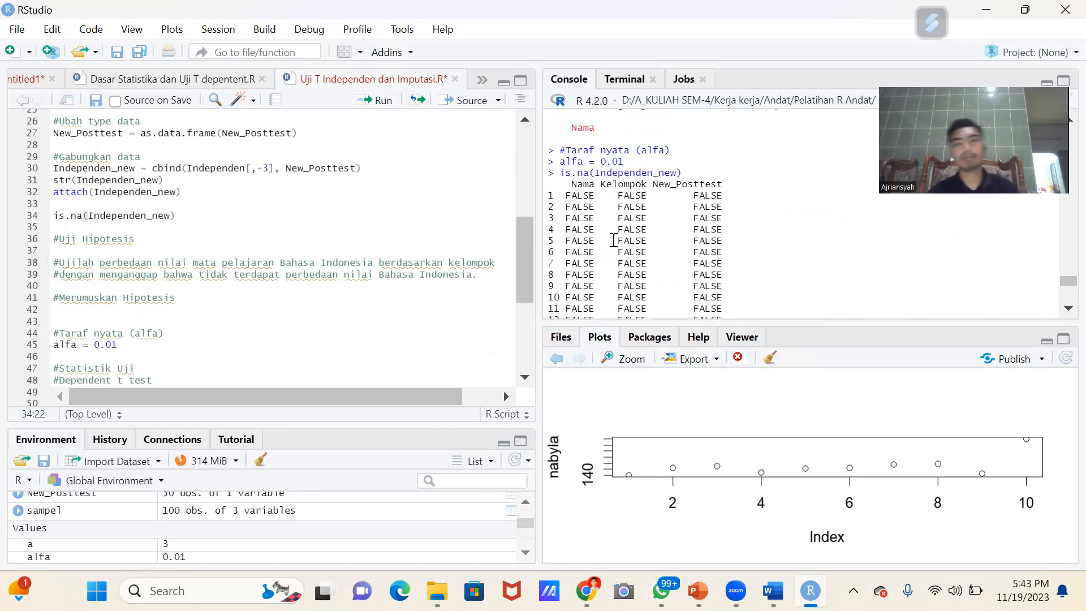
scroll(613, 240, "down", 8)
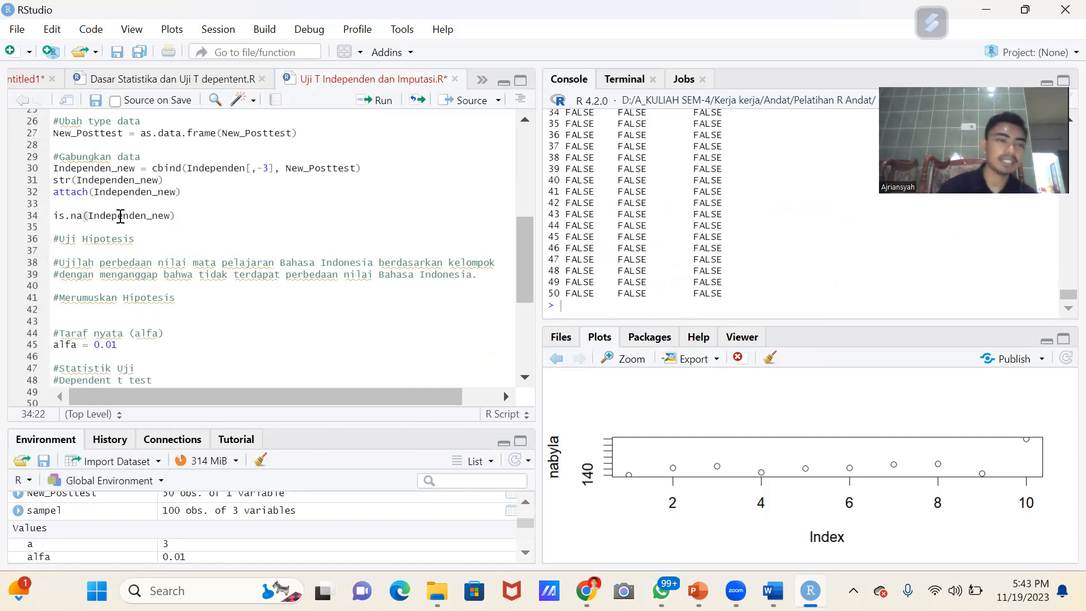
- Delete the is.na(Independen_new) line and its extra blank lines above #Uji Hipotesis
left_click_drag(176, 215, 55, 216)
key("BackSpace")
key("BackSpace")
key("BackSpace")
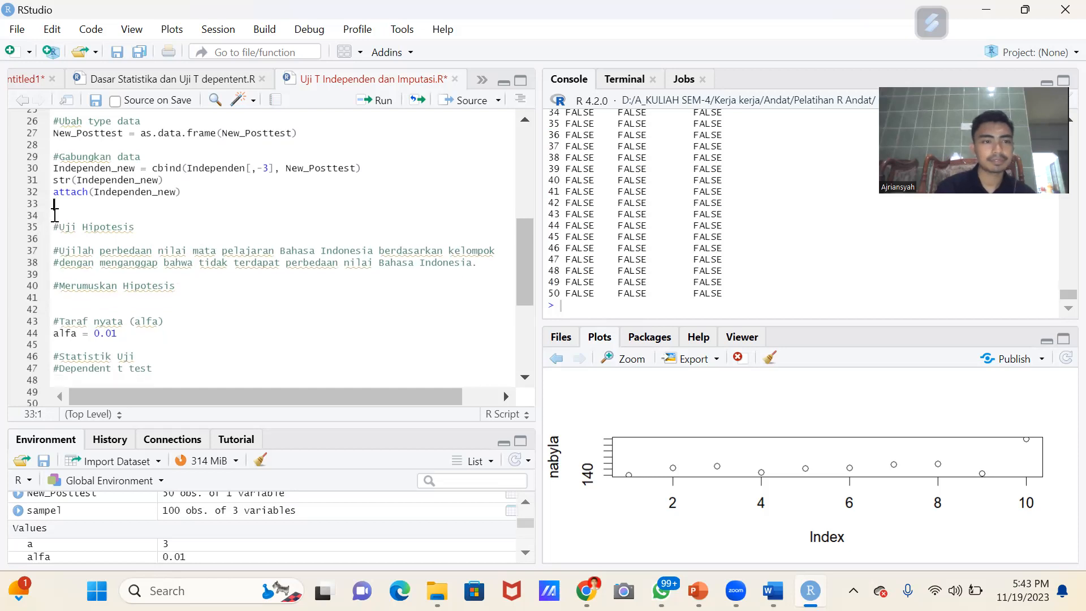
left_click(154, 243)
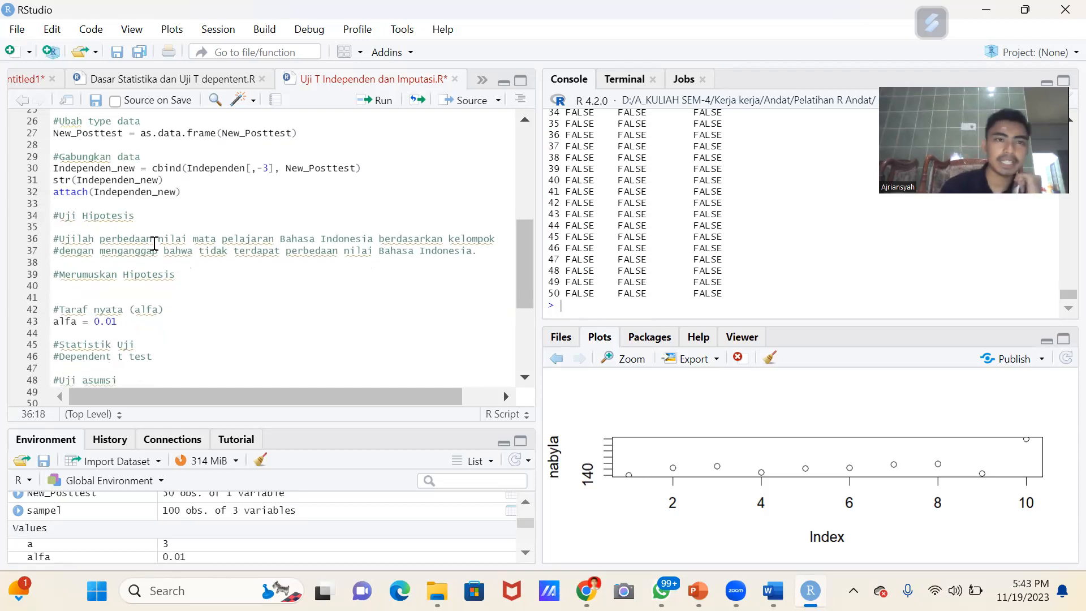
- Review the hypothesis problem statement under #Uji Hipotesis, including the assumption of no difference in Bahasa Indonesia scores
left_click(108, 239)
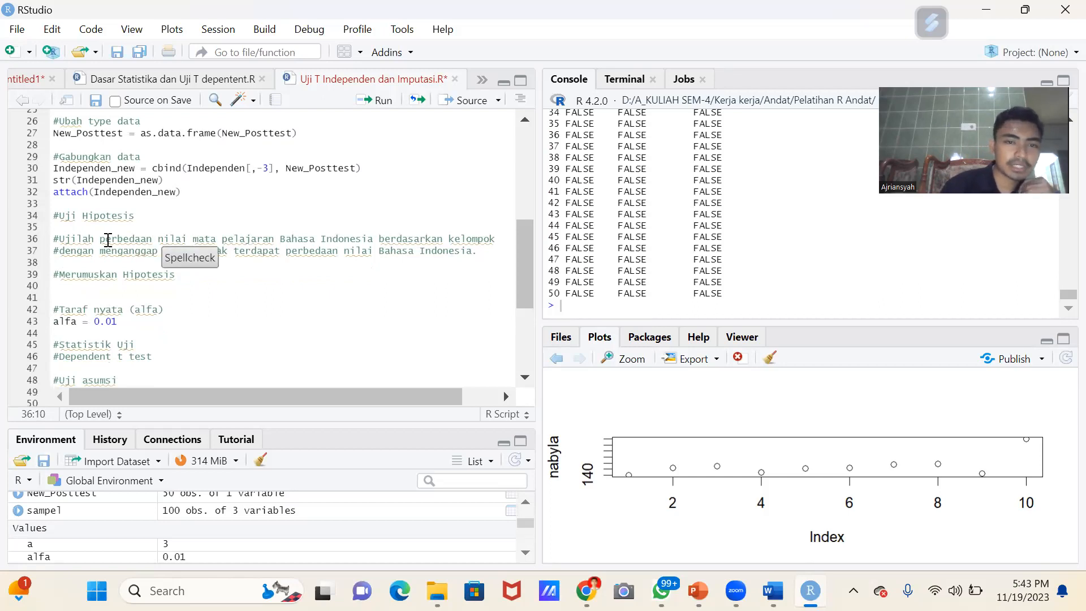
scroll(108, 239, "down", 1)
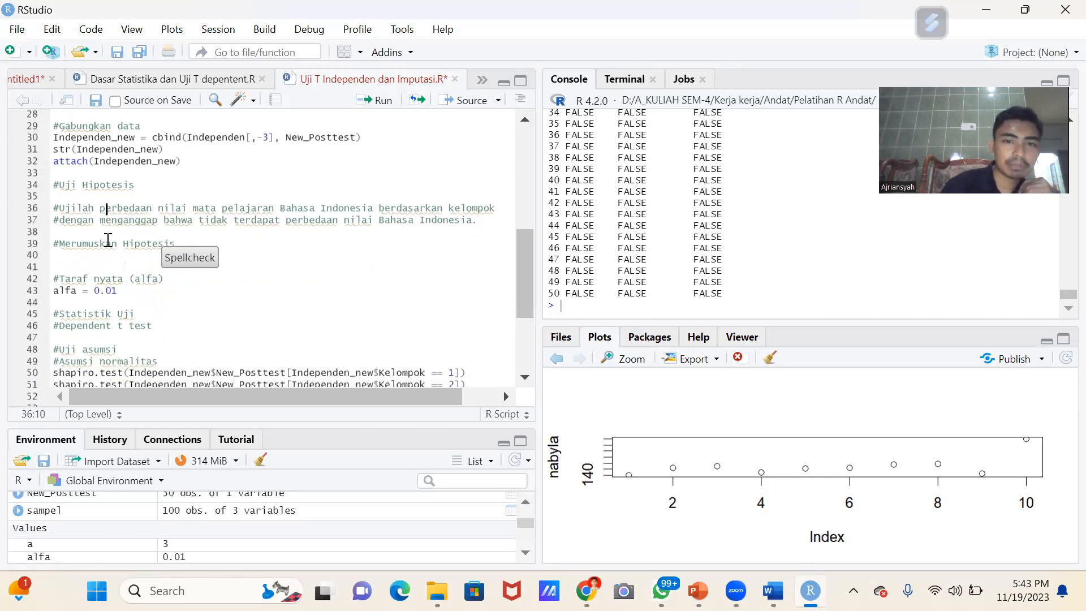
left_click(78, 212)
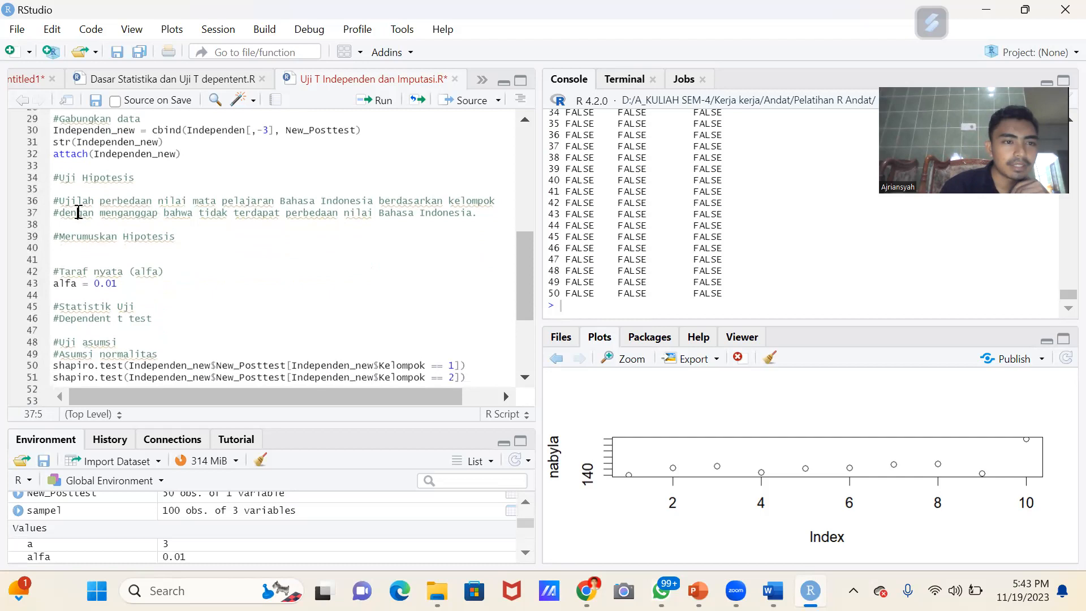
left_click(229, 225)
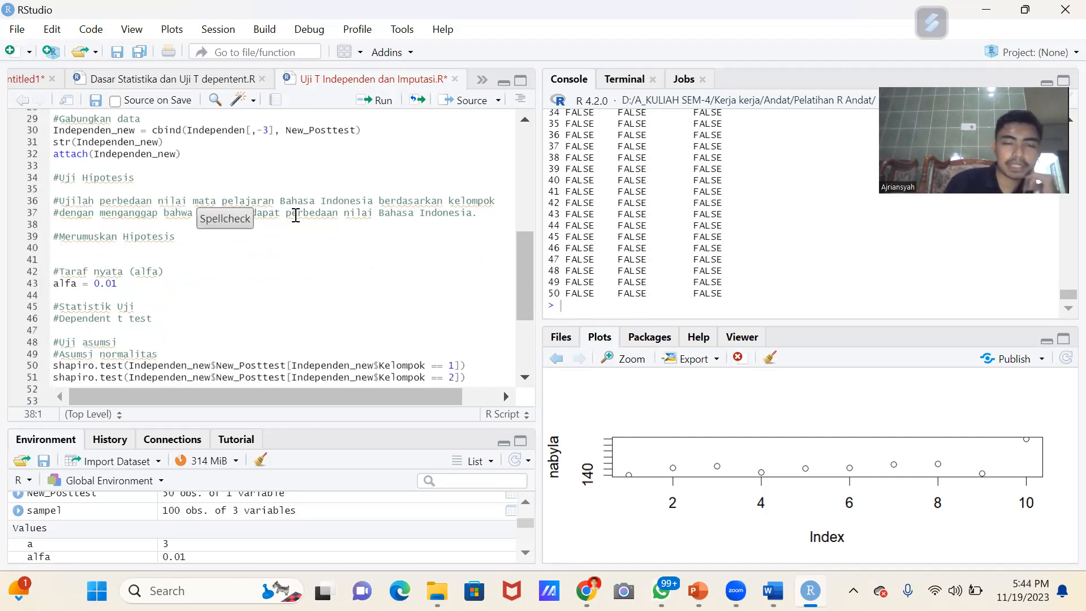
left_click(124, 212)
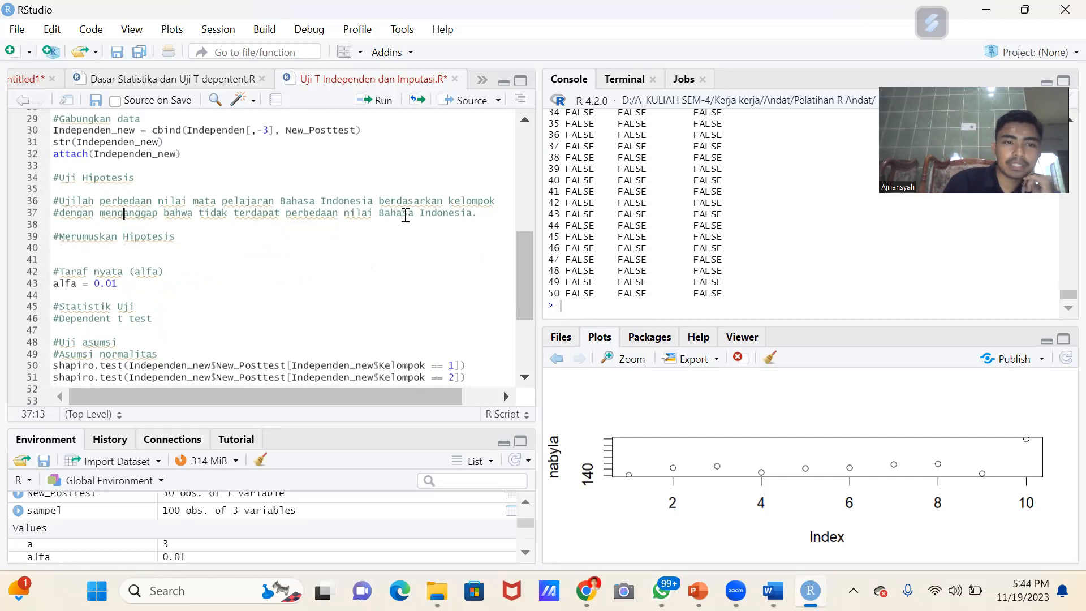
left_click(437, 214)
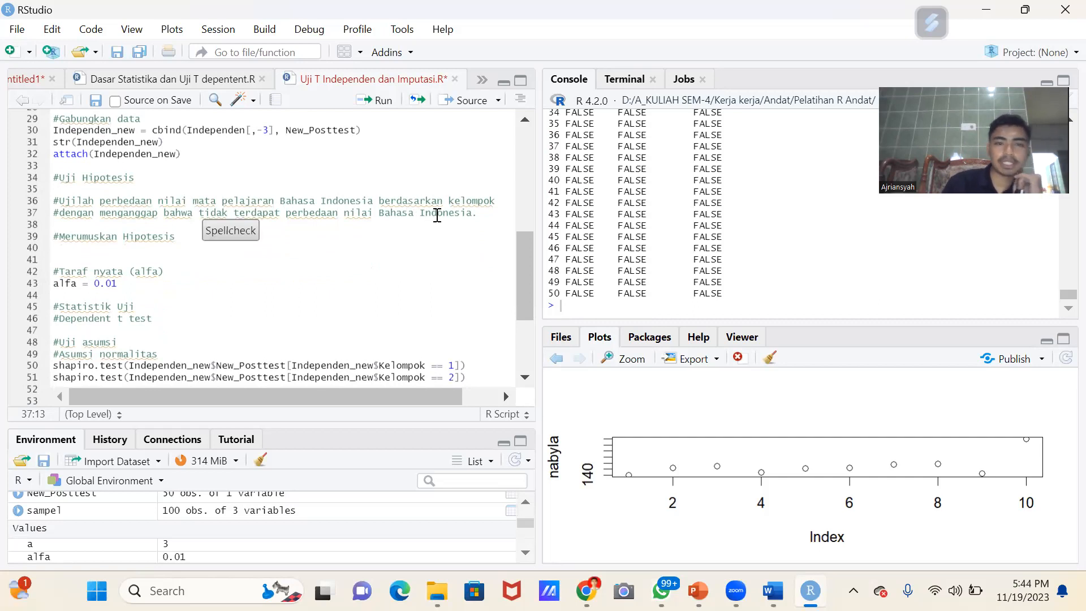
left_click_drag(199, 213, 274, 222)
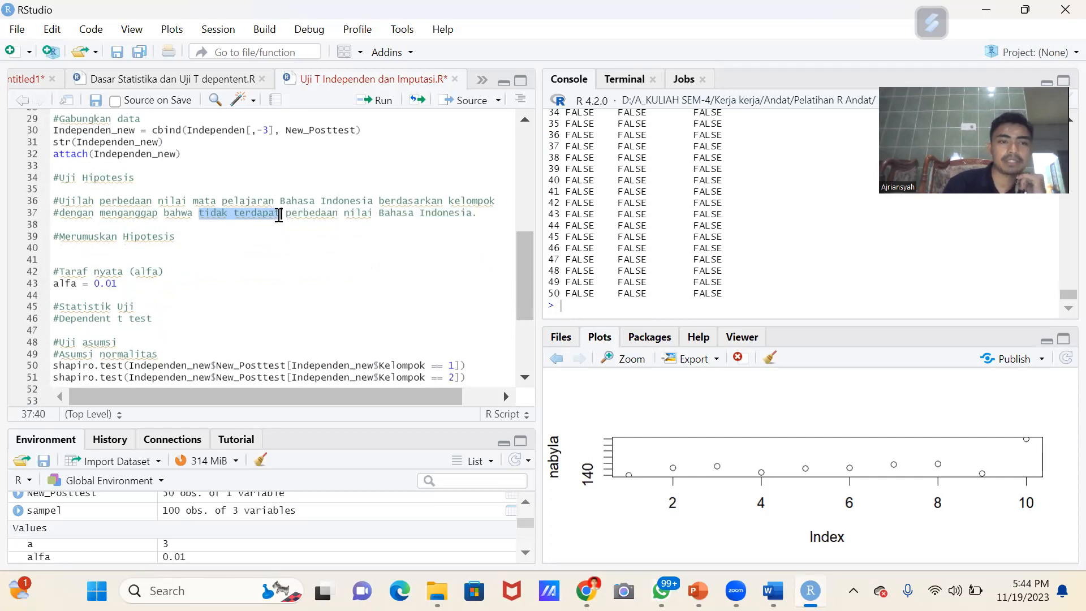
left_click(146, 247)
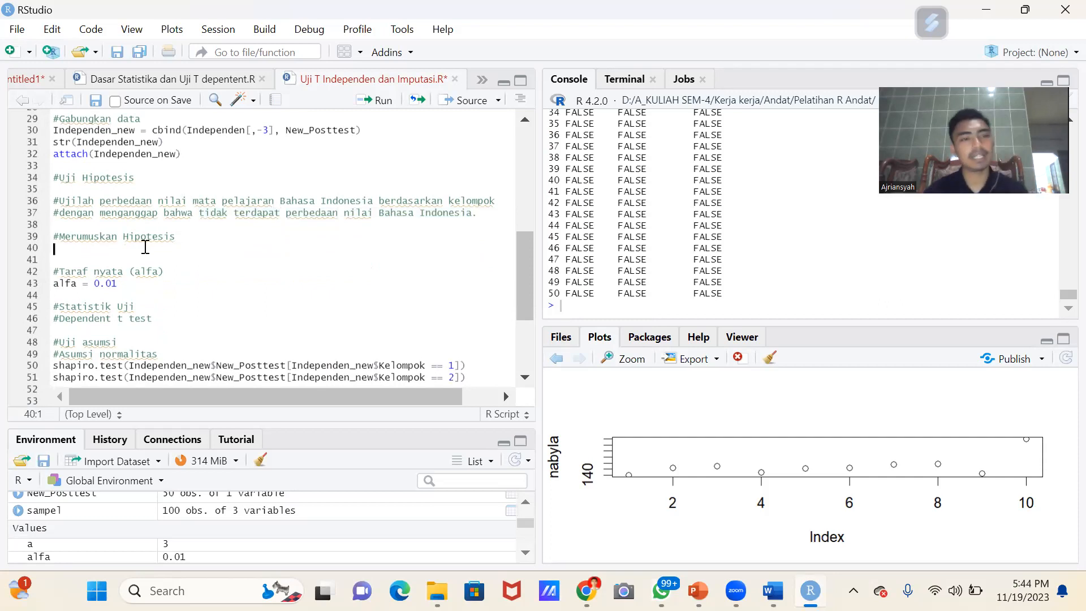
- Run the #Taraf nyata comment together with the alfa = 0.01 line
scroll(146, 247, "down", 2)
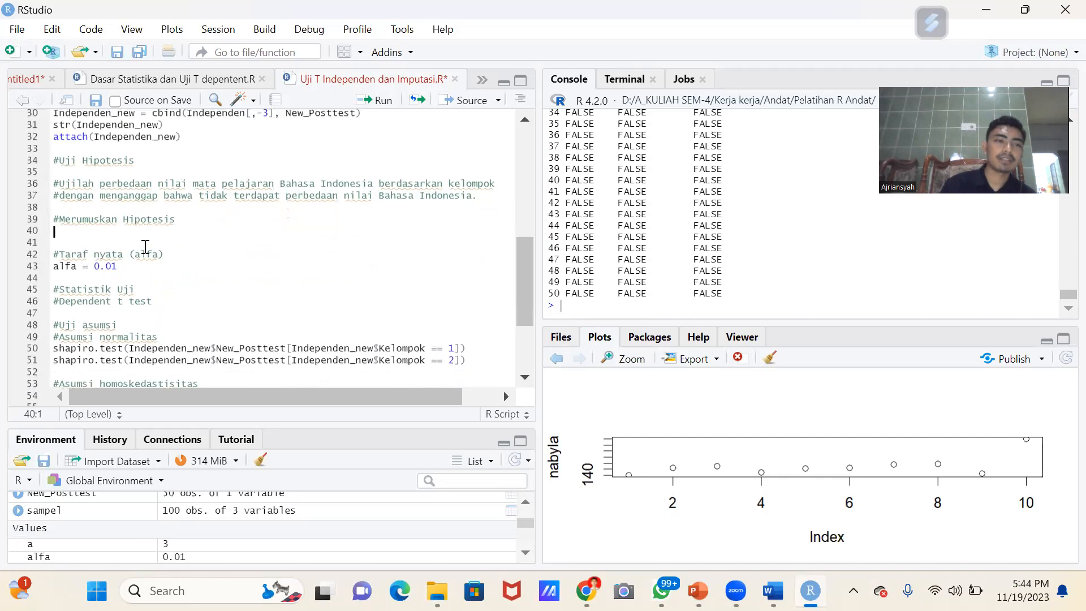
left_click(73, 222)
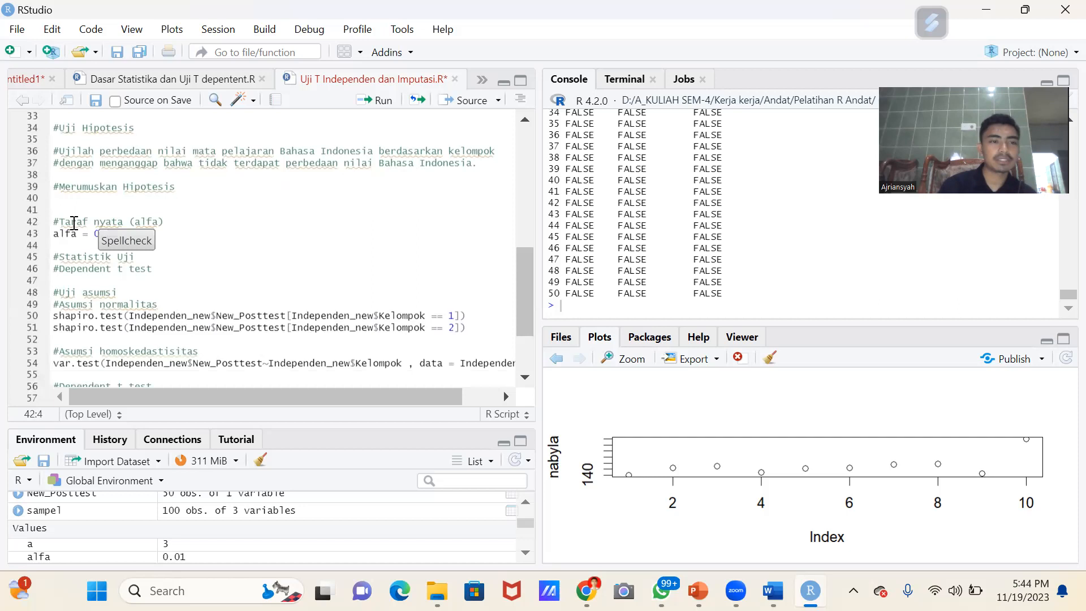
left_click(60, 224)
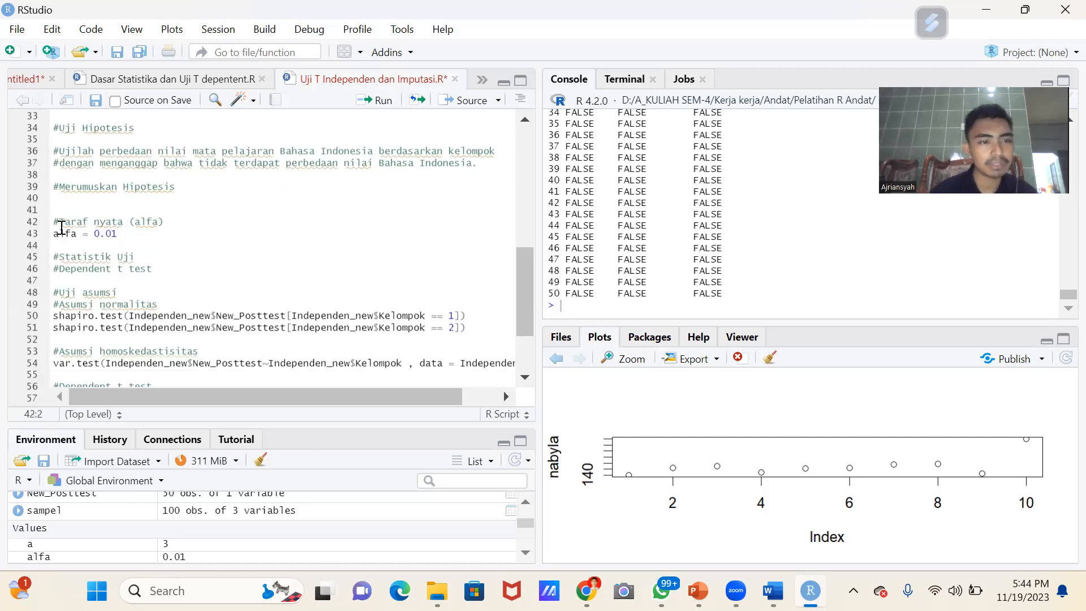
key("ctrl+Return")
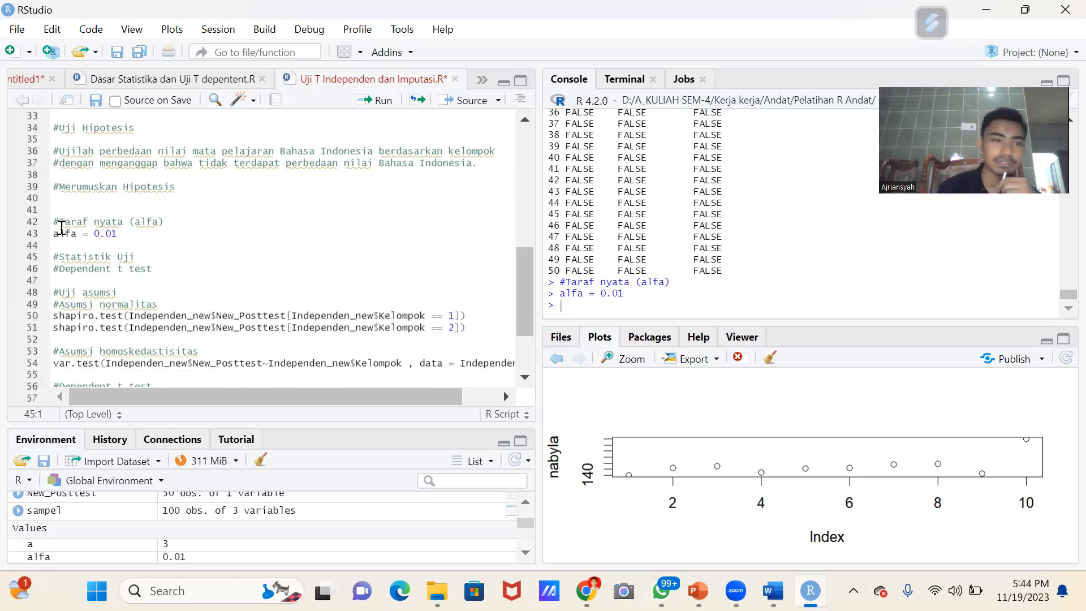
- Change the test name comment under #Statistik Uji to #InDependent t test
scroll(102, 256, "down", 1)
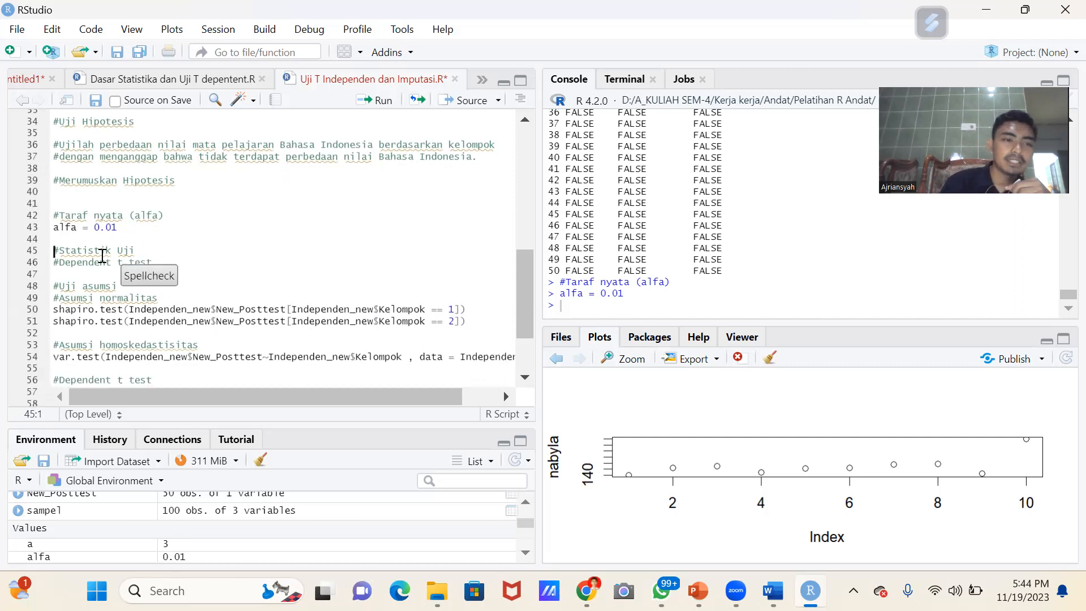
left_click(152, 238)
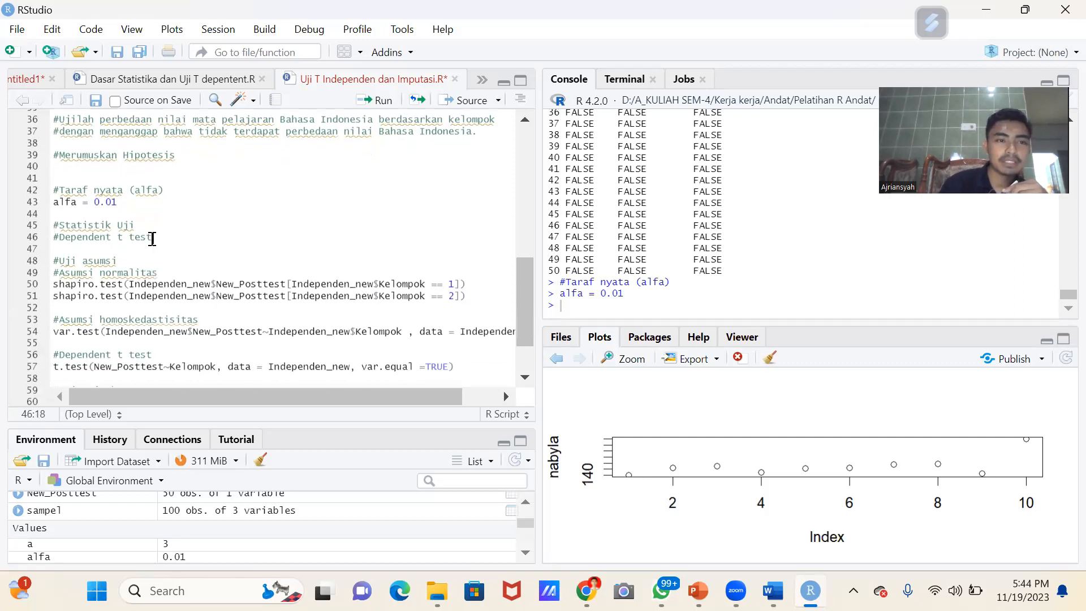
left_click(60, 238)
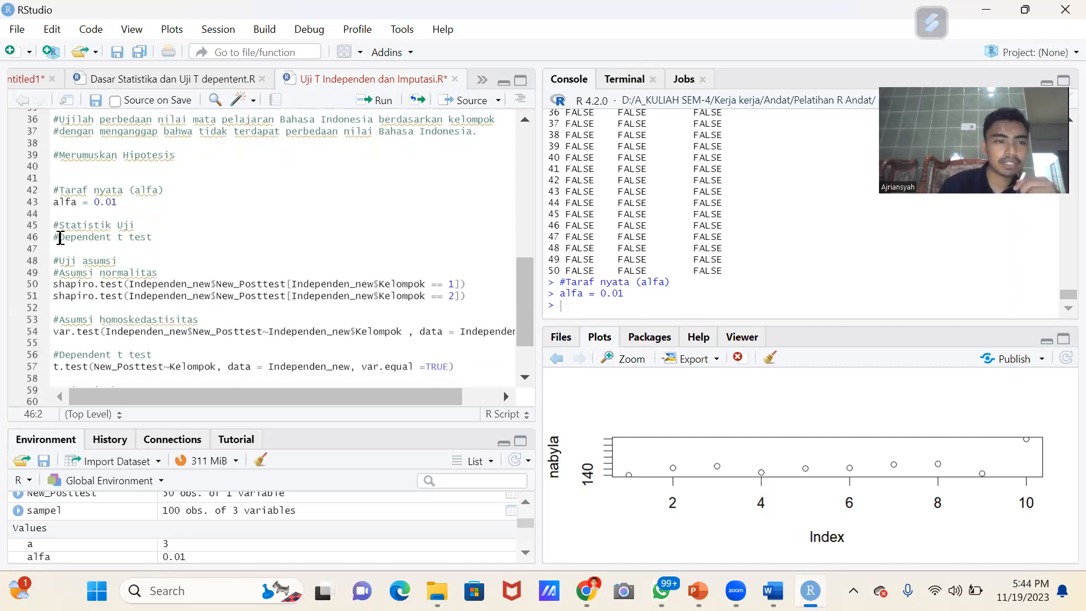
type("I")
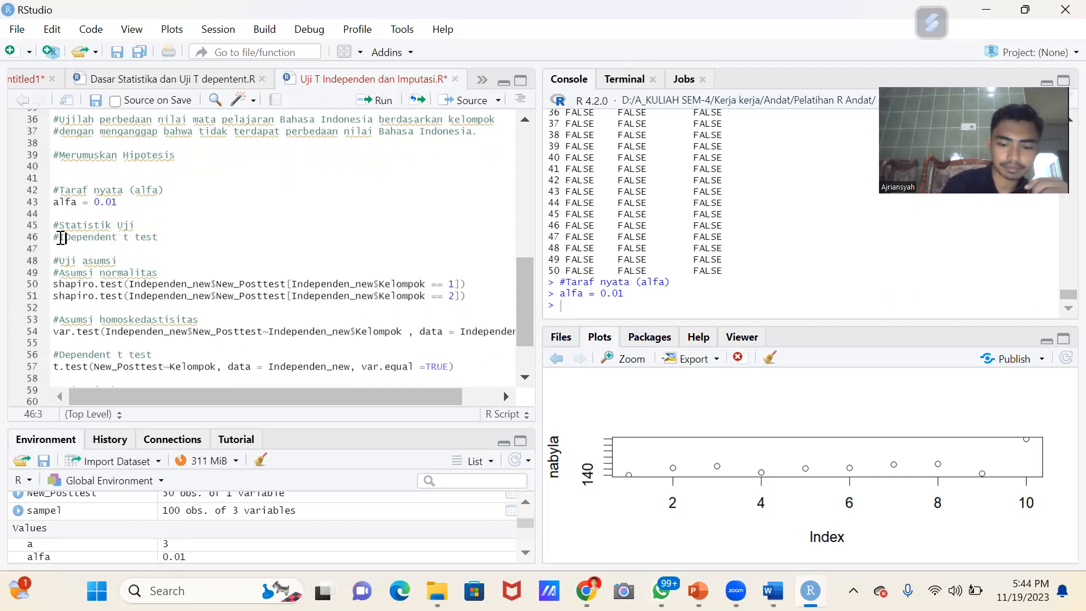
type("n")
- Run the Shapiro-Wilk normality tests of New_Posttest for Kelompok 1 and 2 and compare their p-values with alfa
left_click(118, 270)
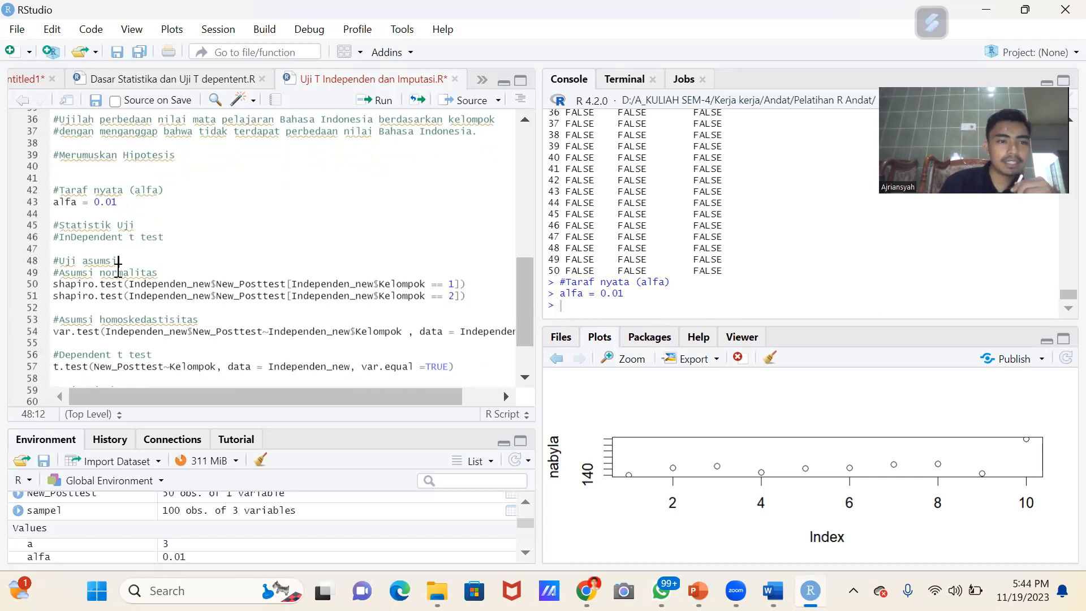
left_click(193, 284)
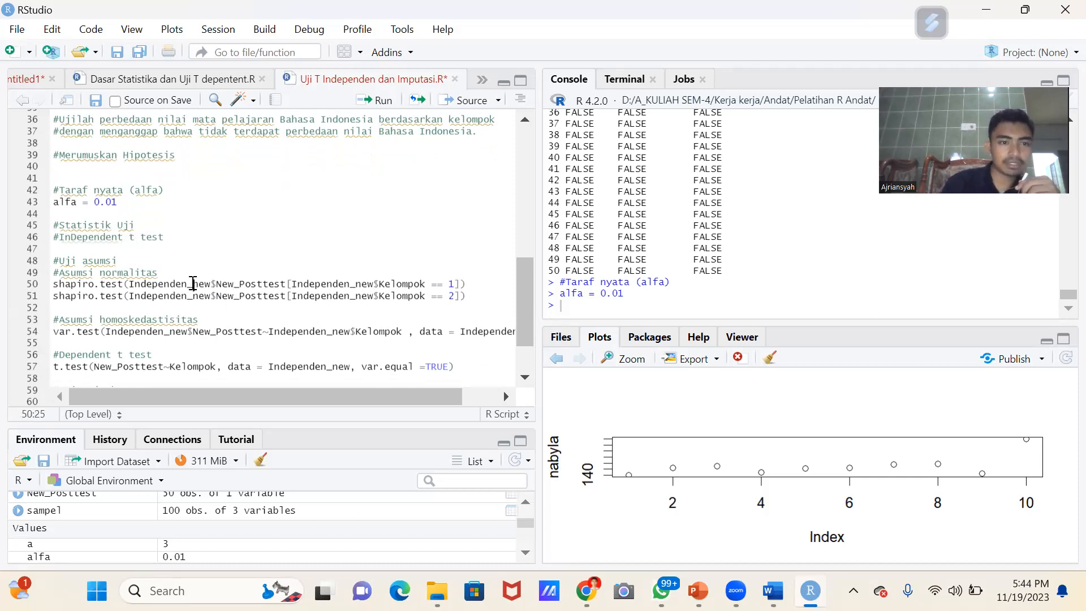
scroll(193, 283, "down", 2)
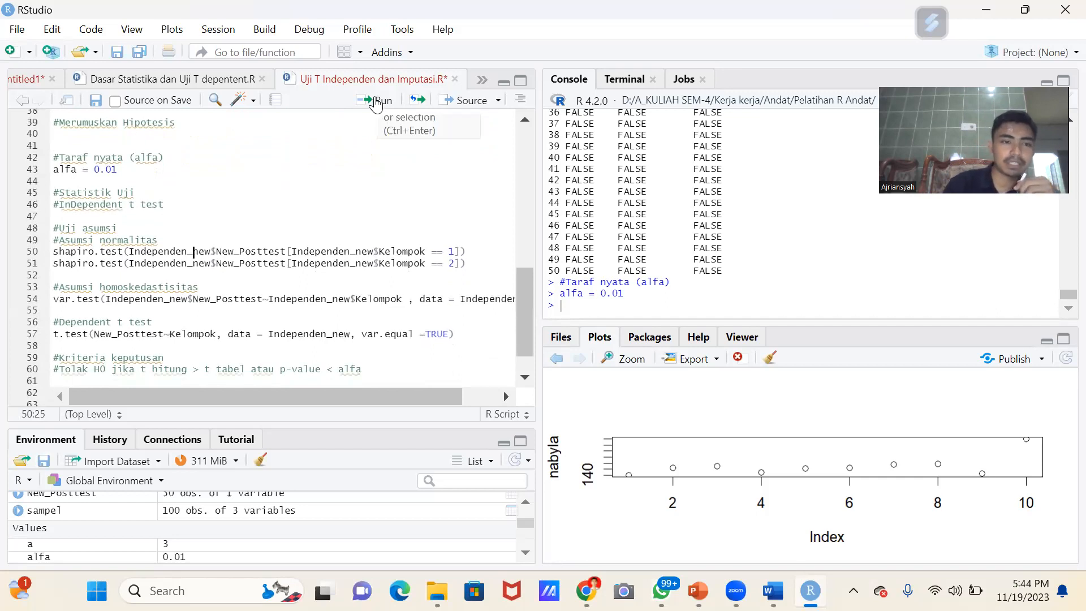
left_click(376, 101)
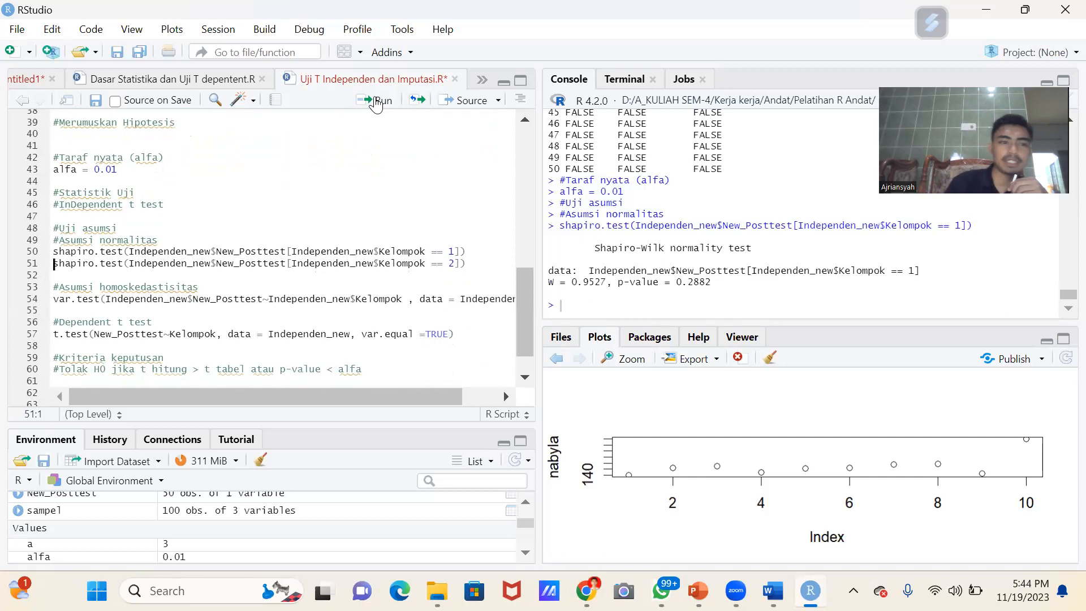
left_click(376, 103)
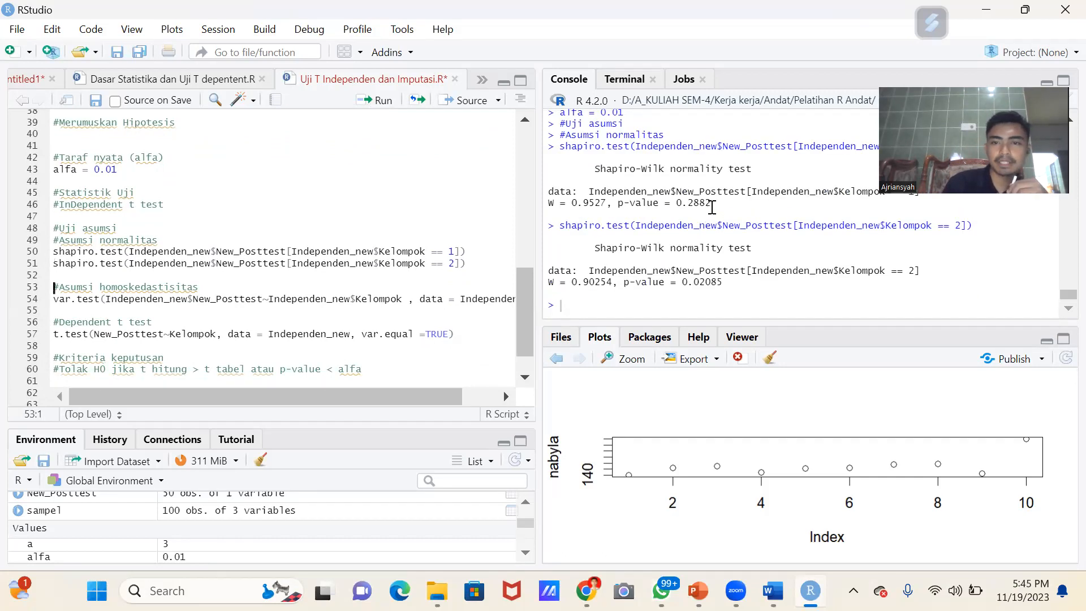
left_click_drag(711, 204, 671, 204)
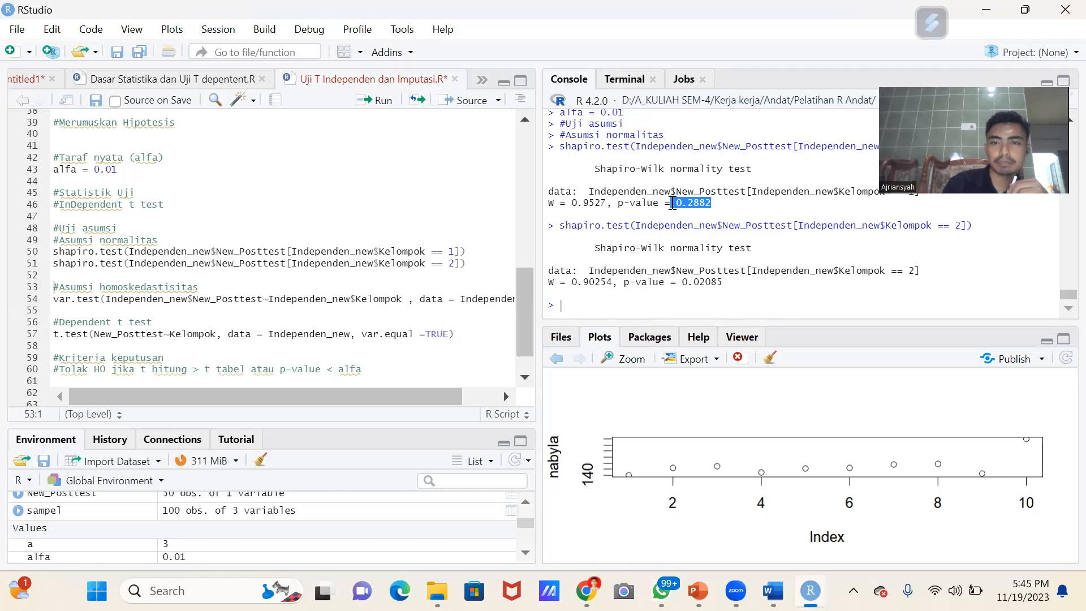
left_click_drag(723, 283, 624, 283)
left_click_drag(118, 170, 52, 173)
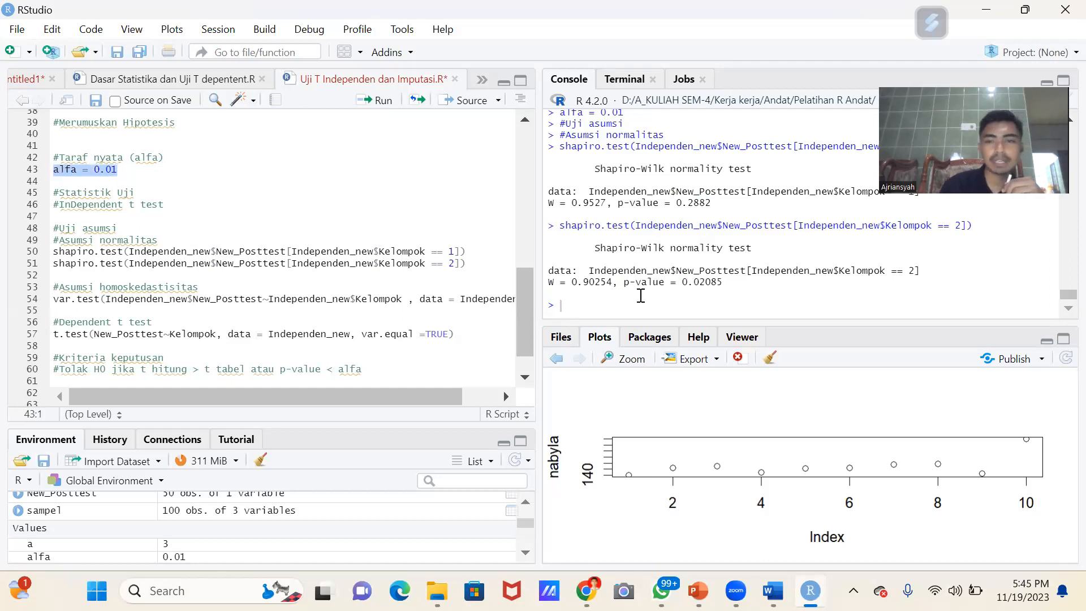
- Run the var.test homoskedasticity check of New_Posttest by Kelompok and highlight its p-value in the output
left_click(123, 287)
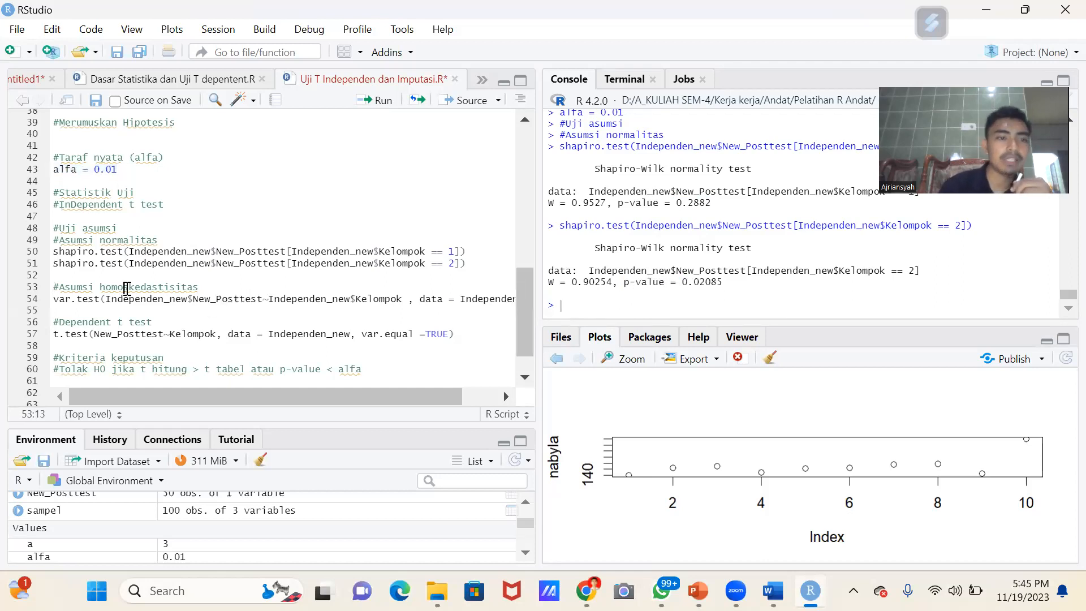
left_click(367, 110)
left_click(366, 110)
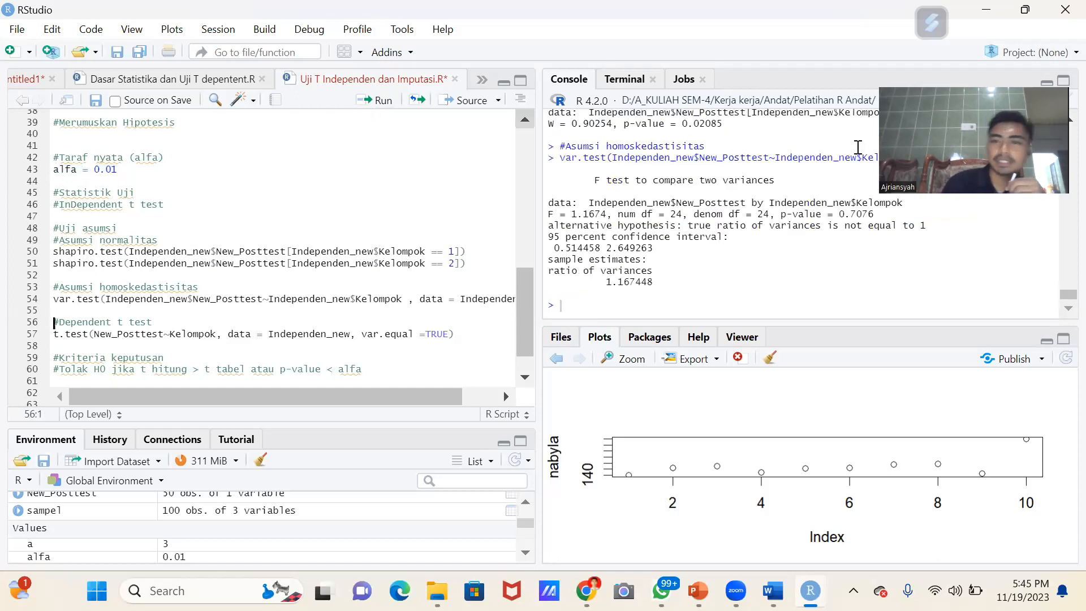
left_click_drag(781, 214, 873, 216)
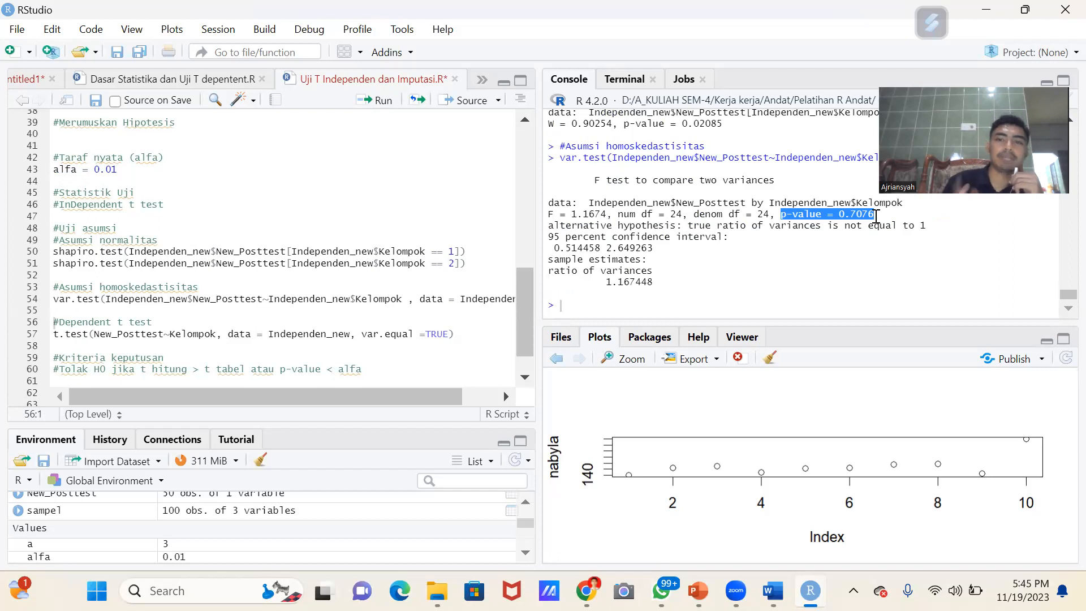
- Change the comment above the t.test line to #Independent t test
left_click(156, 300)
scroll(156, 301, "down", 1)
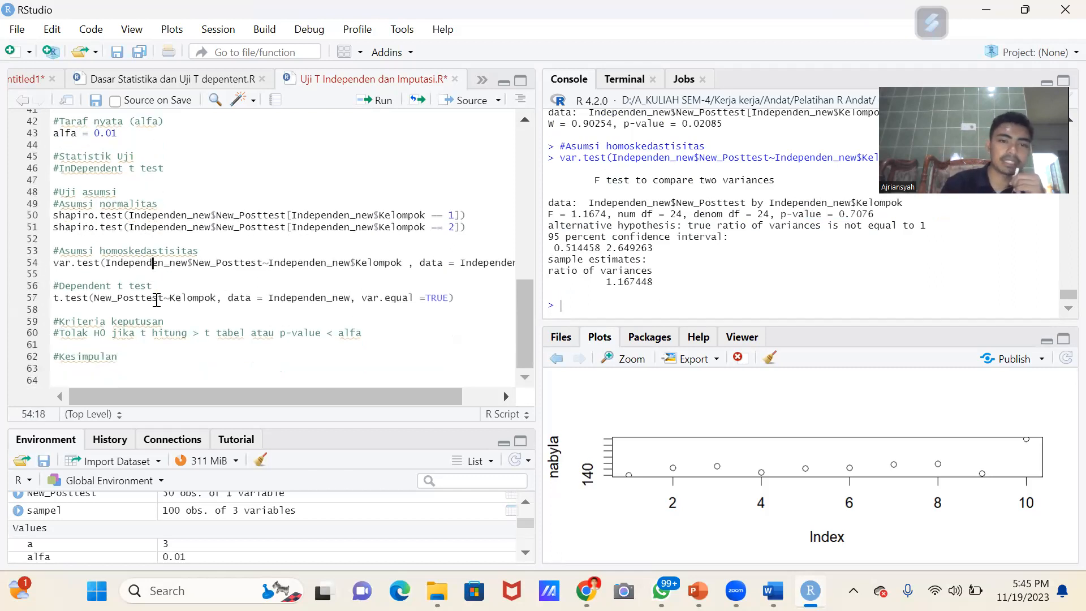
left_click(111, 286)
left_click(67, 290)
key("BackSpace")
type("Ind")
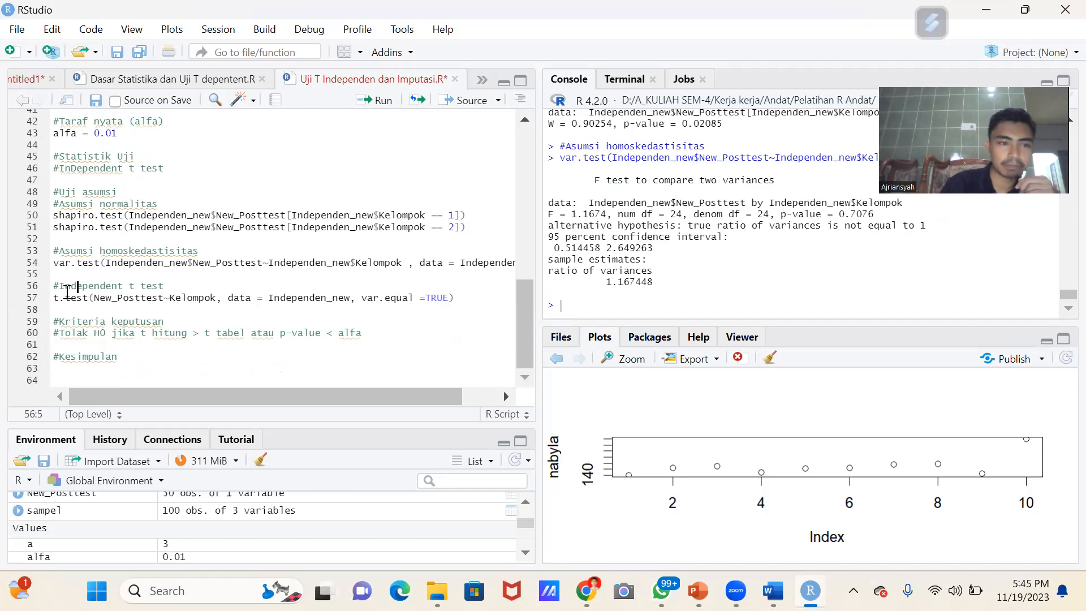
- Run the t.test of New_Posttest by Kelompok with var.equal = TRUE and highlight its p-value in the output
left_click(124, 298)
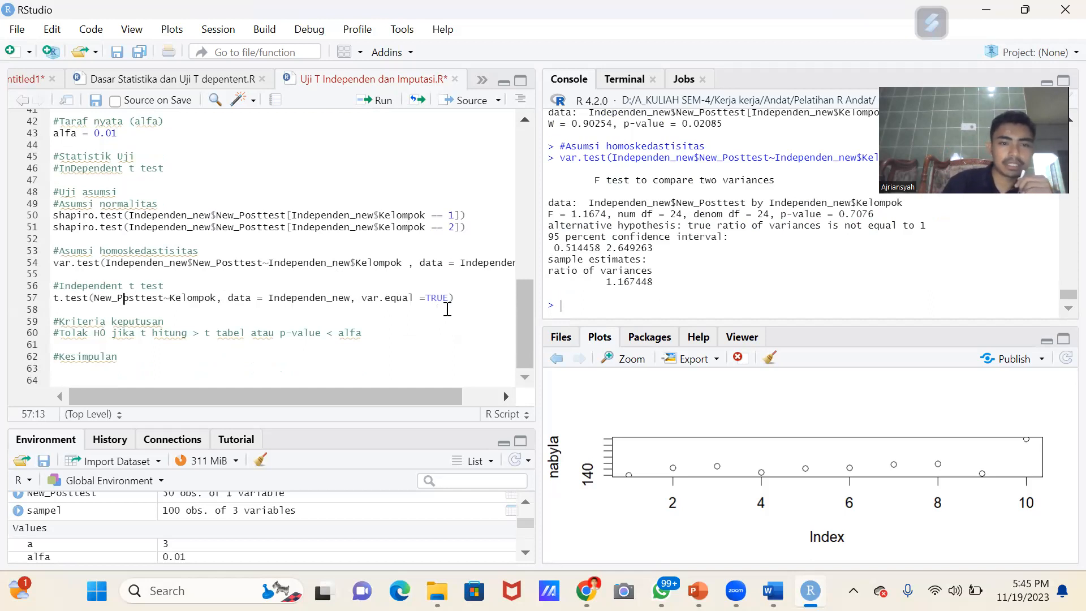
left_click(469, 298)
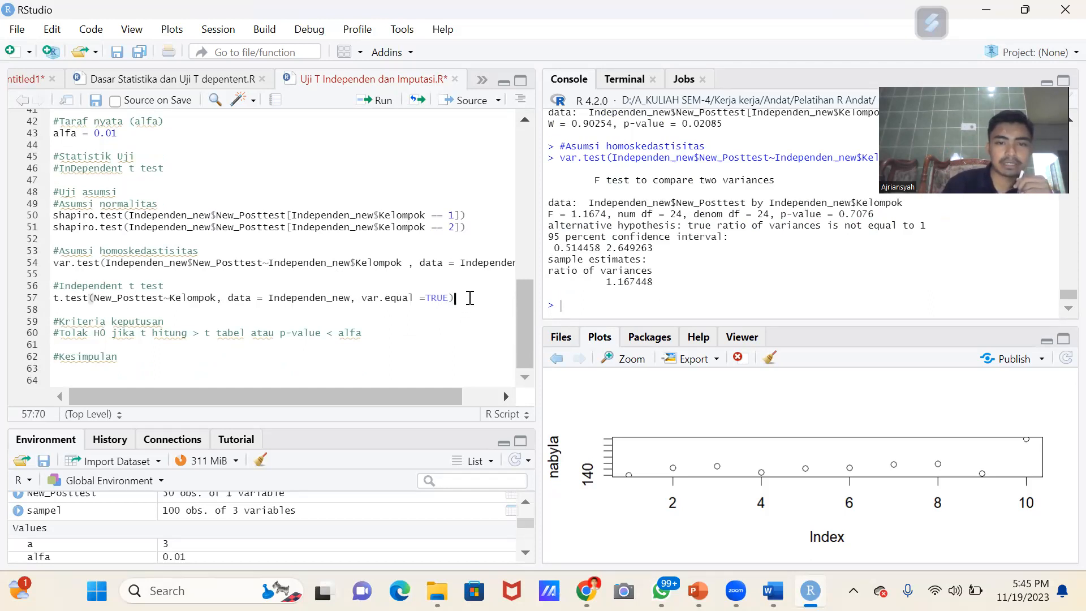
left_click(130, 303)
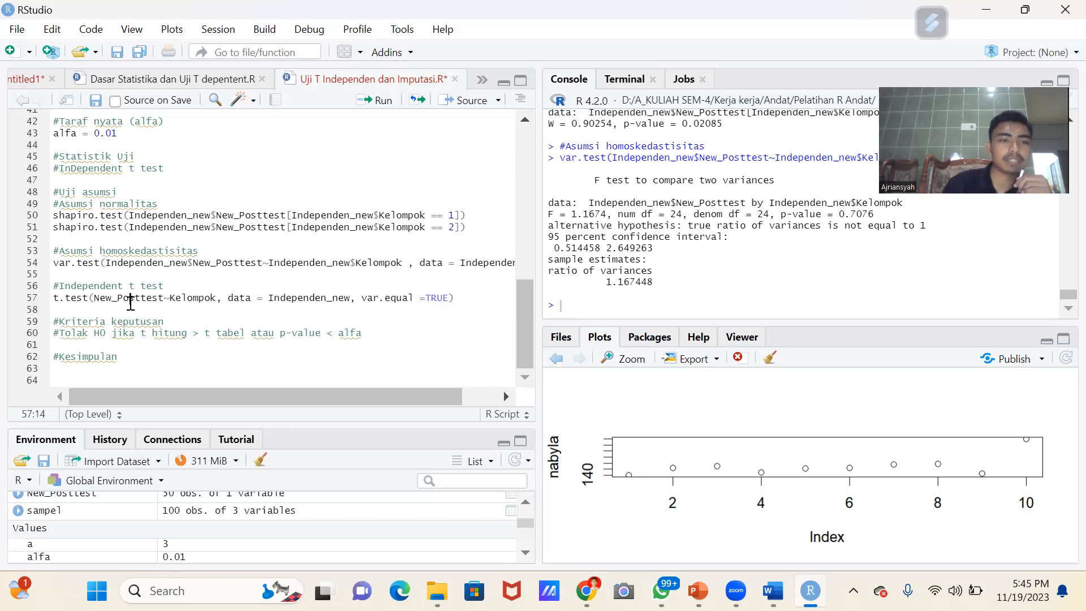
double_click(130, 303)
left_click(129, 302)
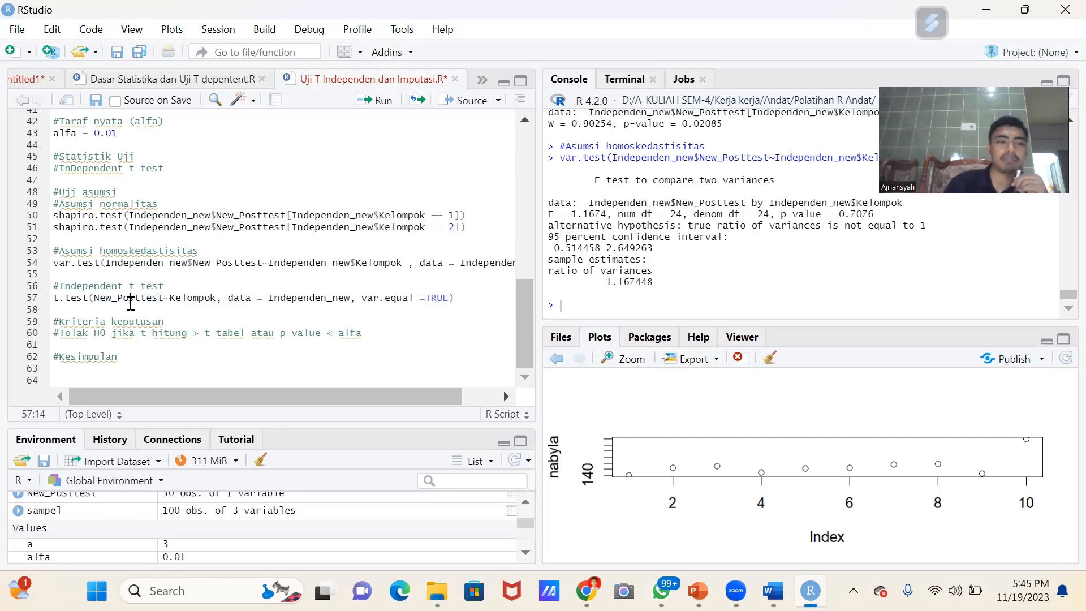
left_click(461, 298)
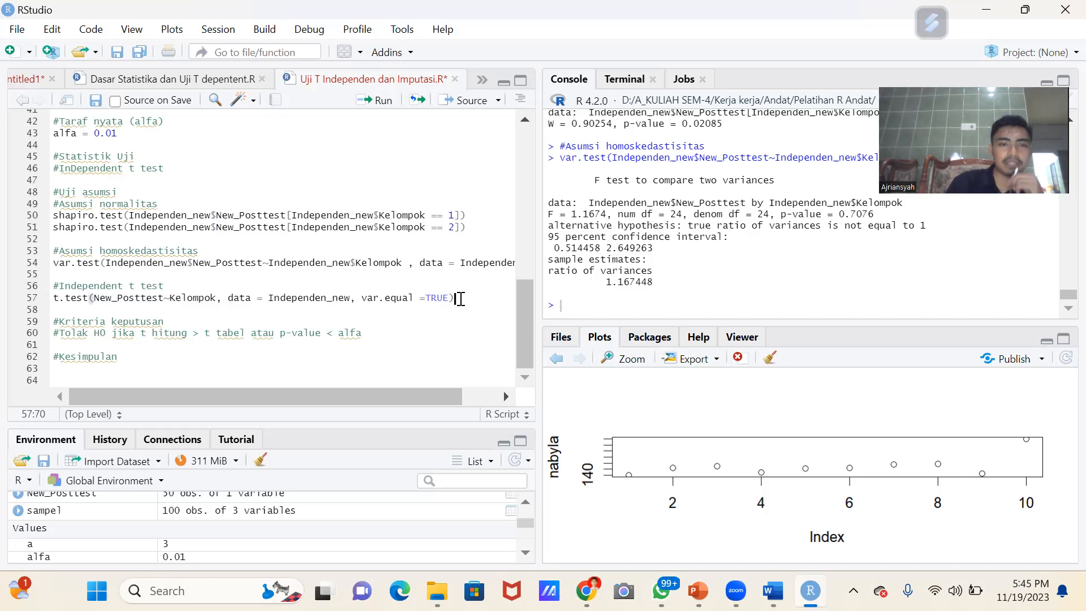
left_click(367, 105)
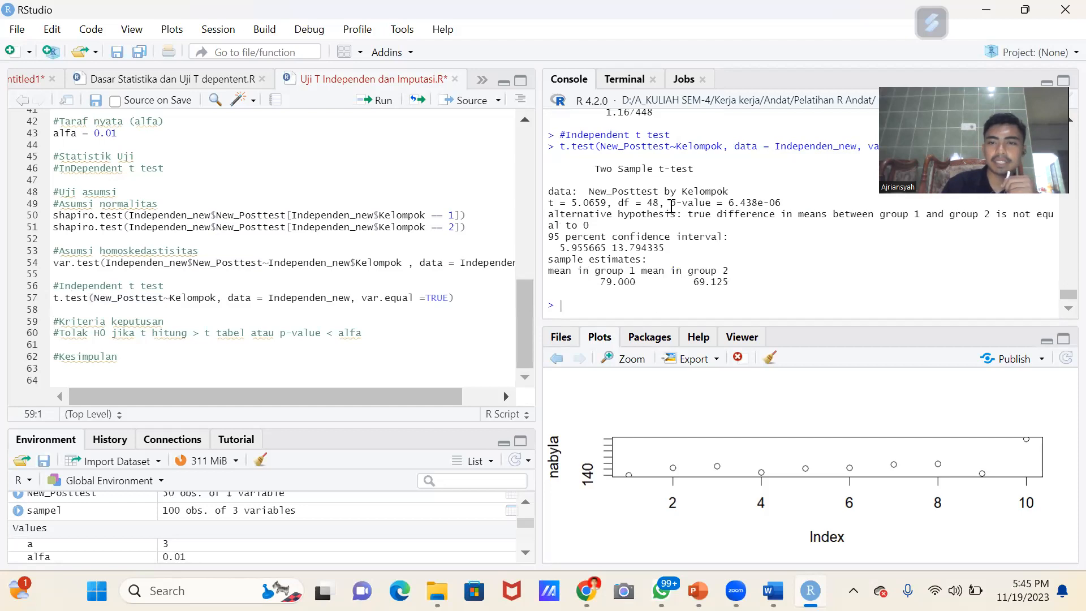
left_click_drag(670, 203, 785, 208)
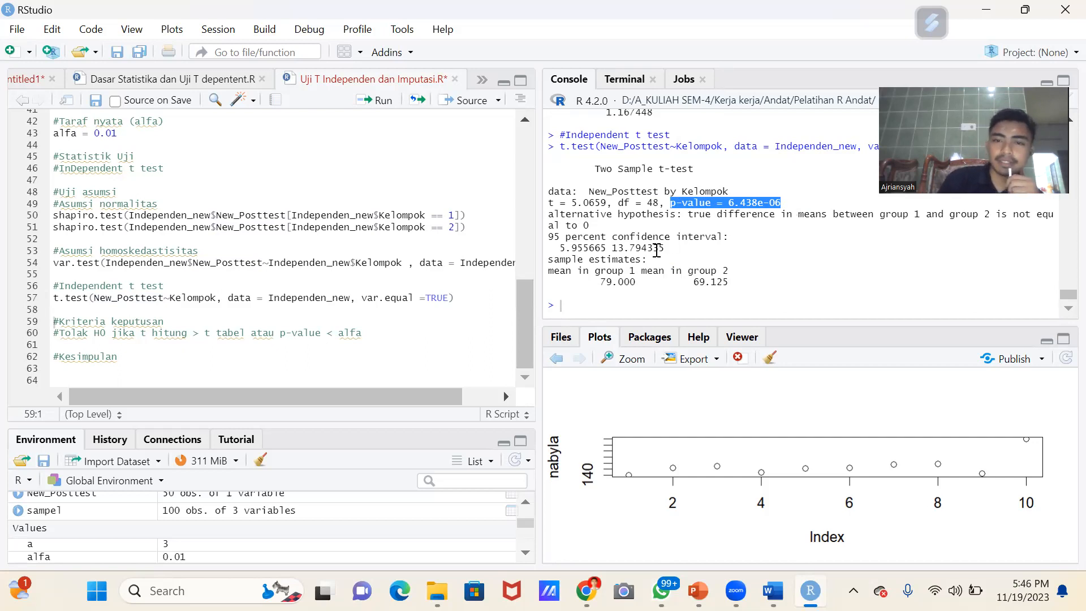
- Check the t-test output against the #Kriteria keputusan comment and highlight the two group means in the console
left_click(117, 300)
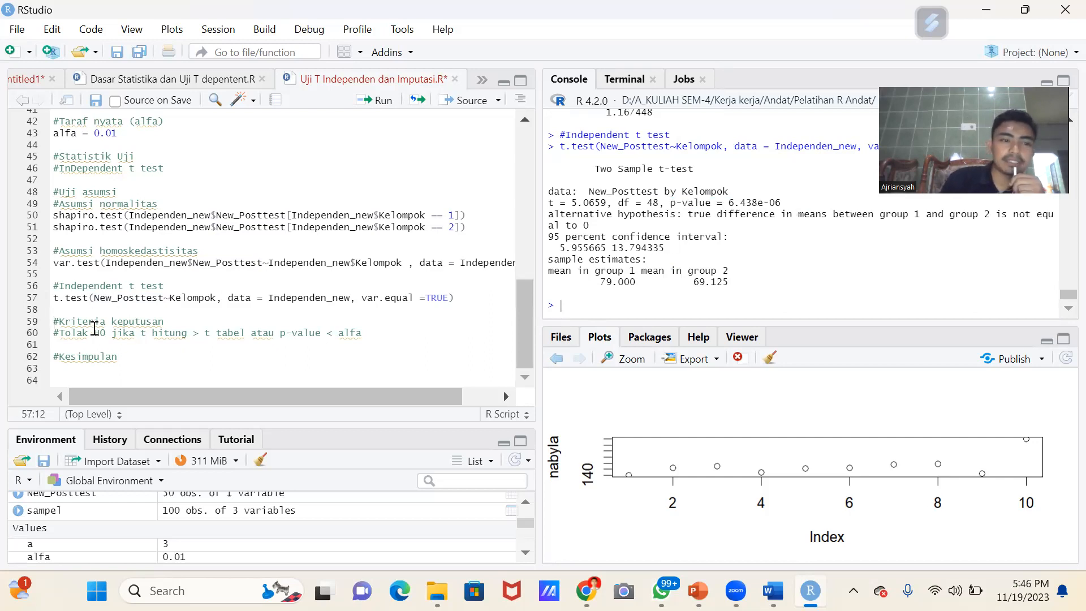
left_click(184, 327)
left_click(279, 345)
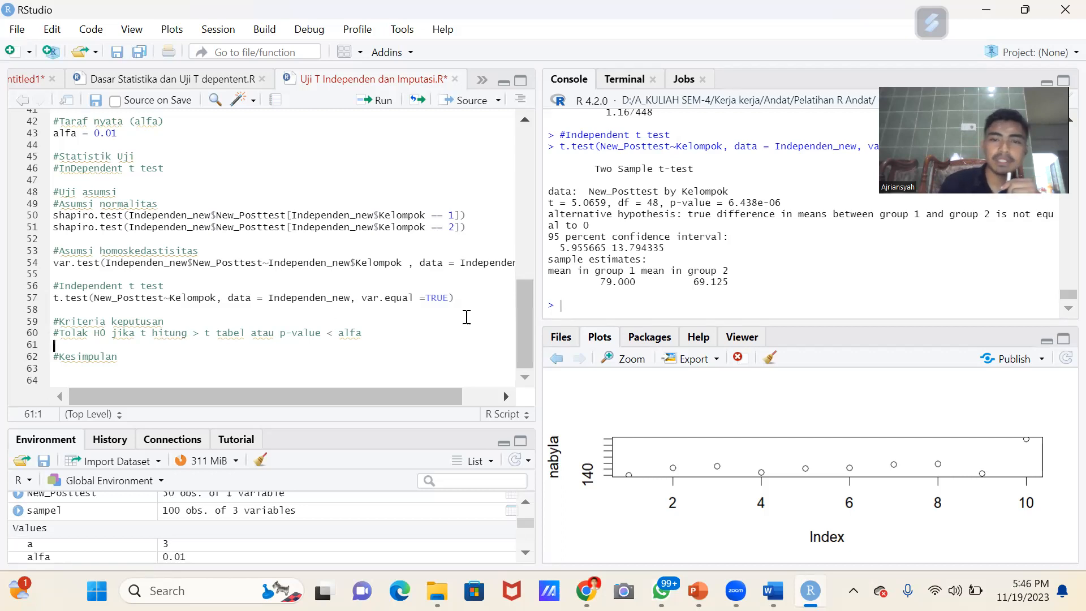
left_click_drag(595, 282, 730, 284)
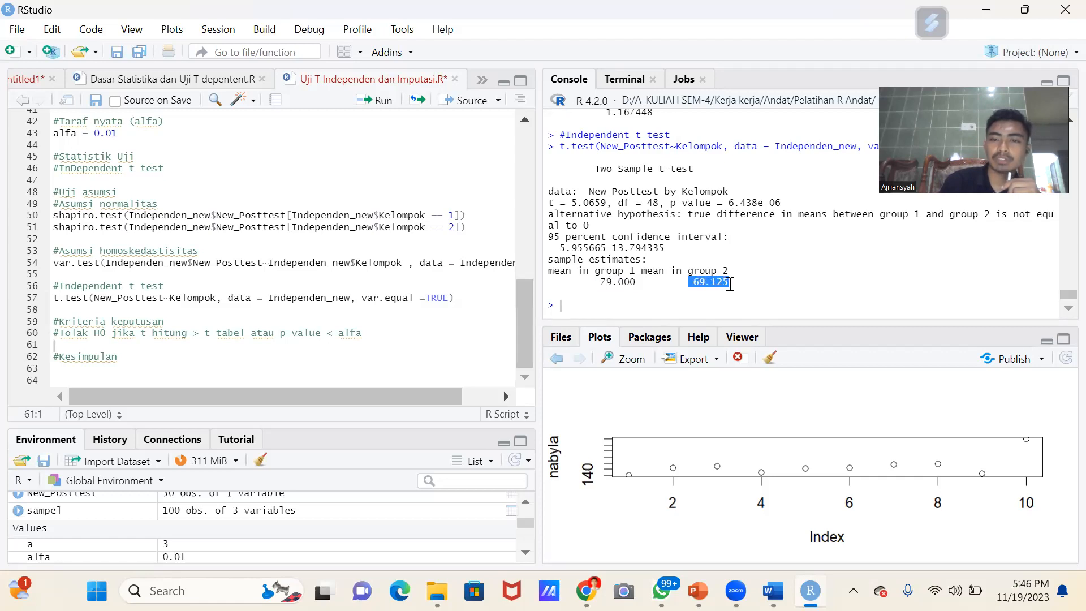
left_click_drag(600, 281, 734, 288)
left_click(734, 287)
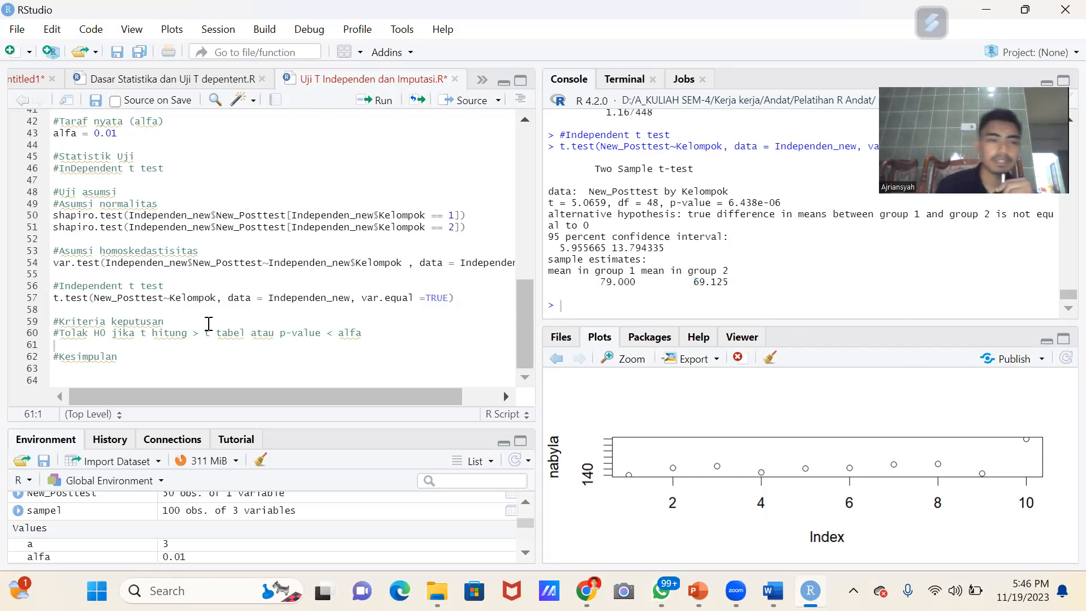
- Under #Kesimpulan, add the comment "#Terdapat perbedaan signifikan antara nilai B. Indo kelompok 1 dan 2 dengan taraf alfa 0.01"
left_click(155, 364)
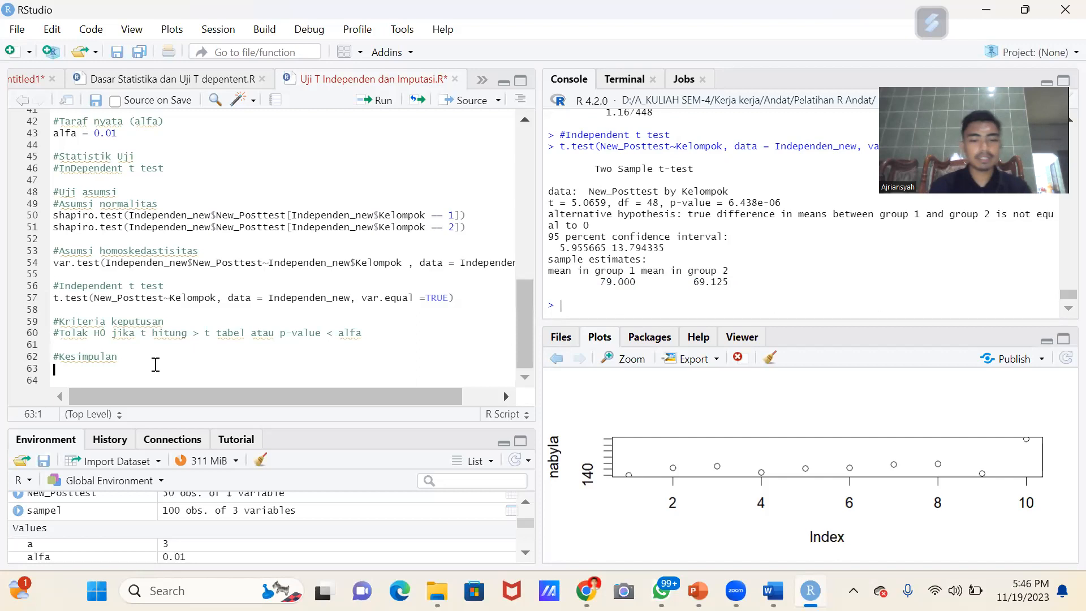
type("#Terda")
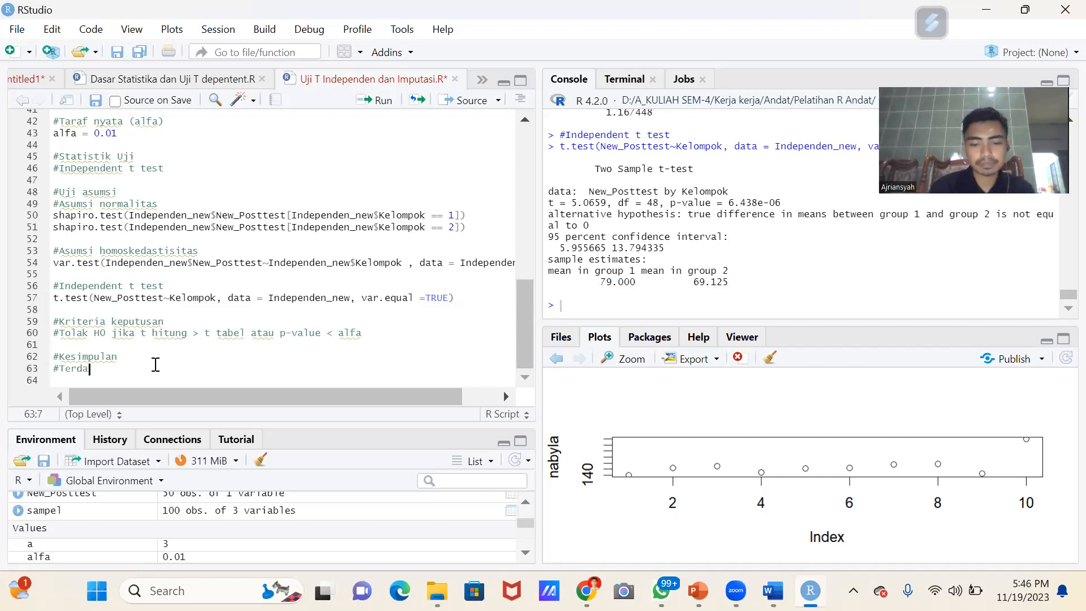
type("pat perb")
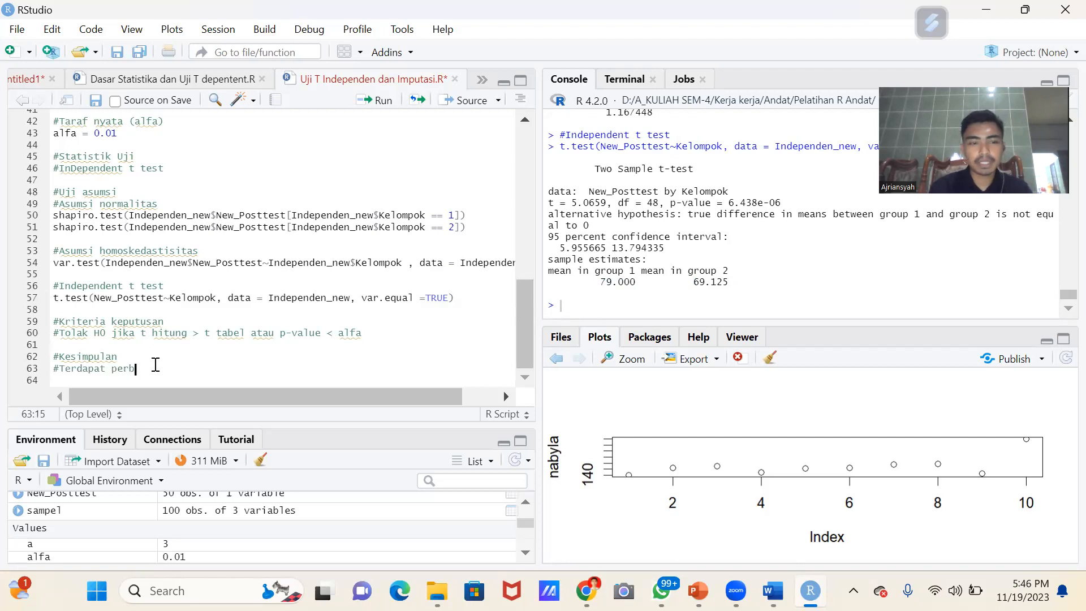
type("edaan signi")
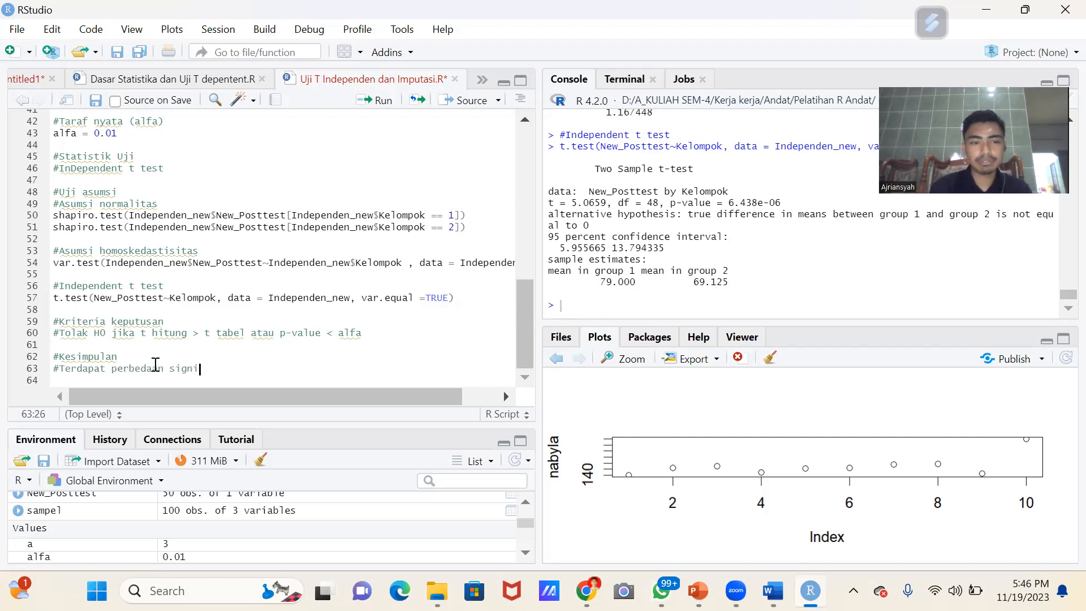
type("fikan antara")
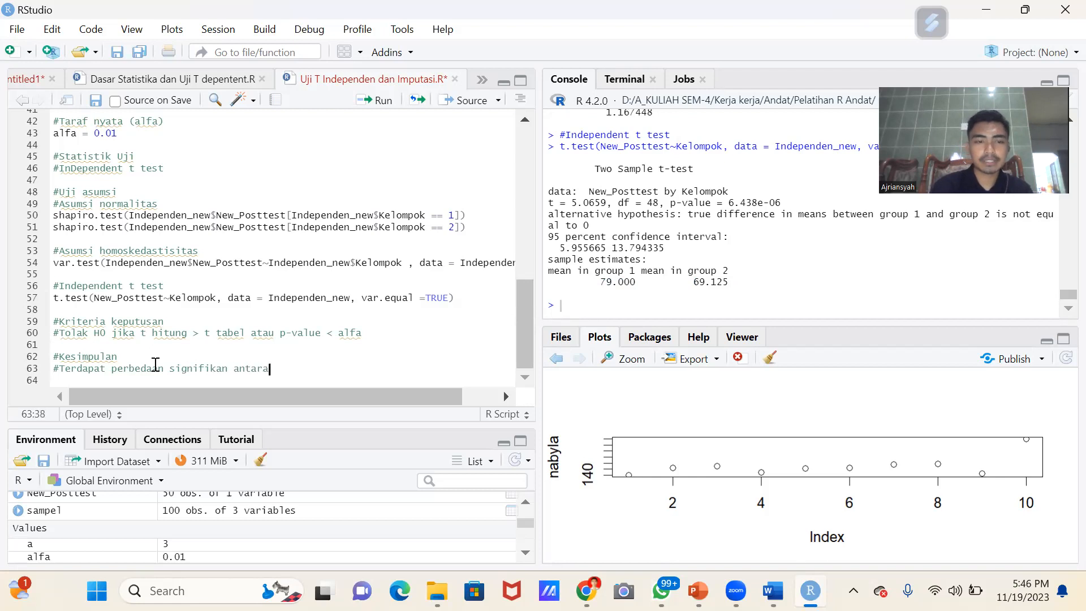
type(" nilai ")
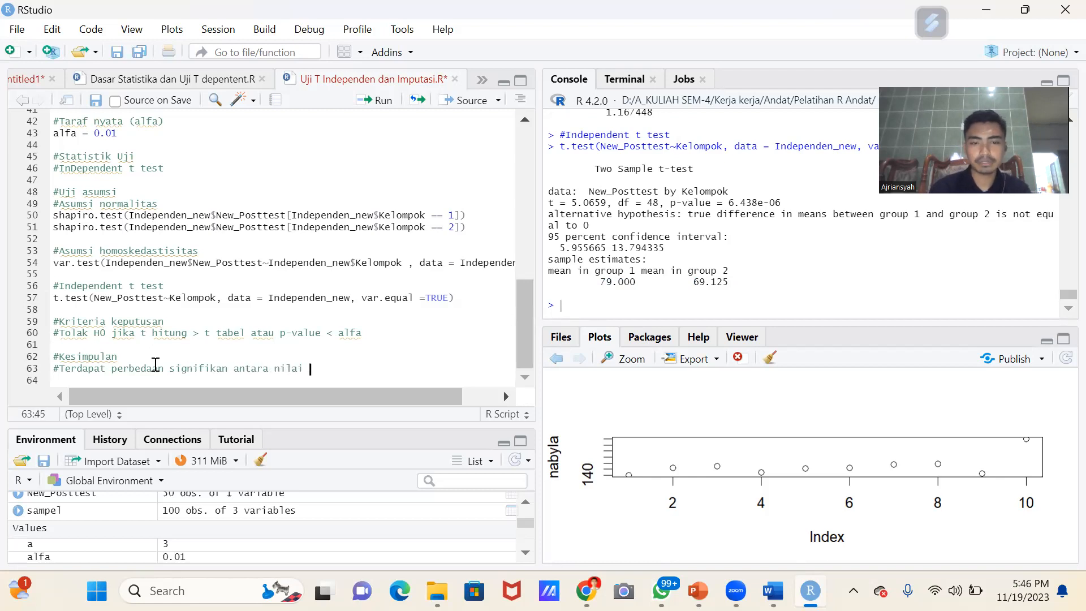
type("B. Indo ")
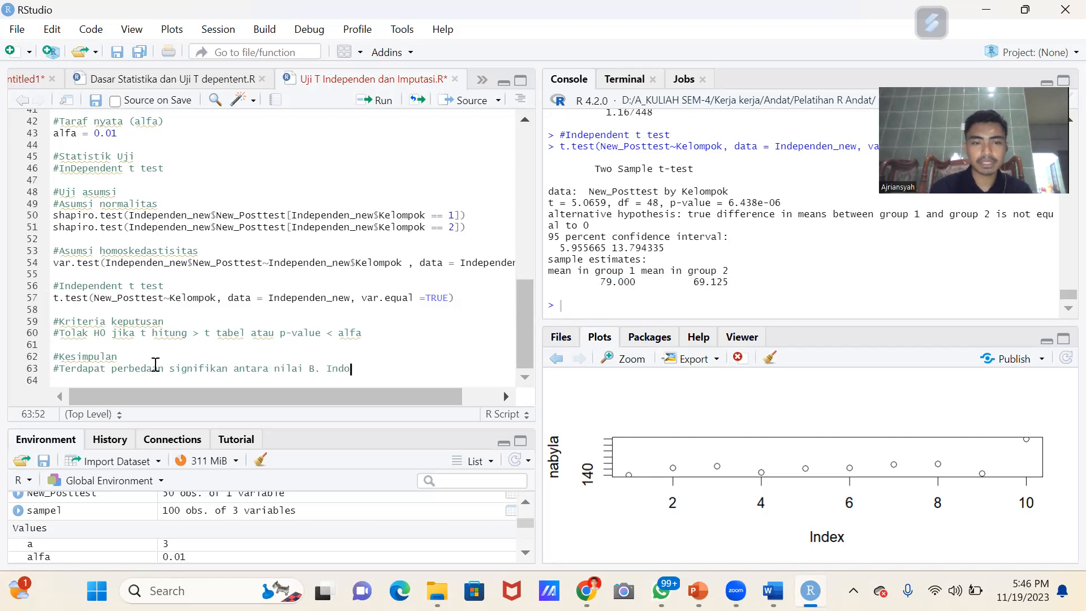
type("kelomp")
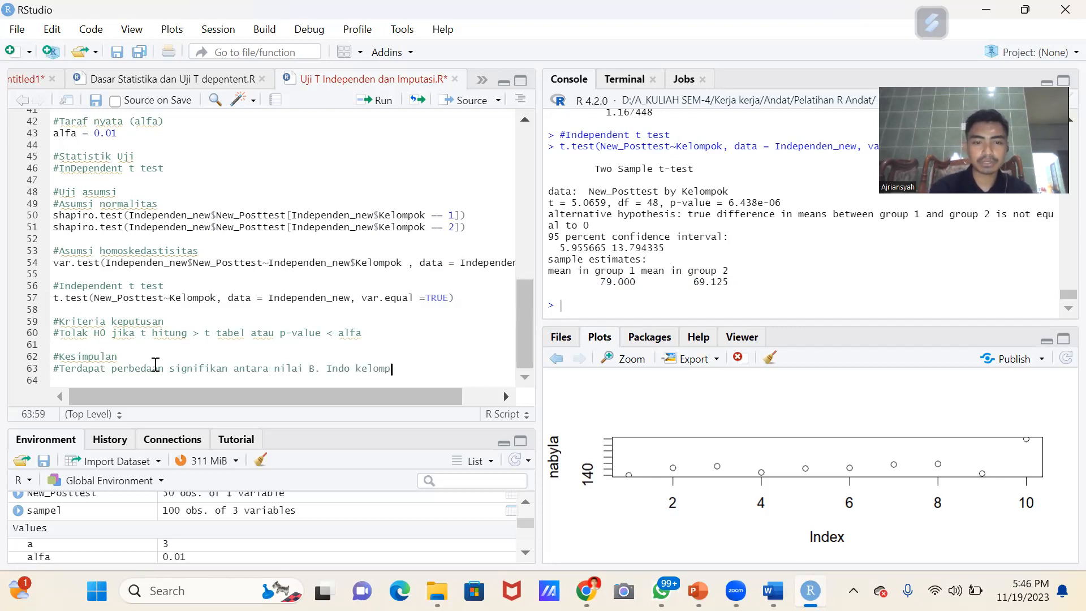
type("ok ")
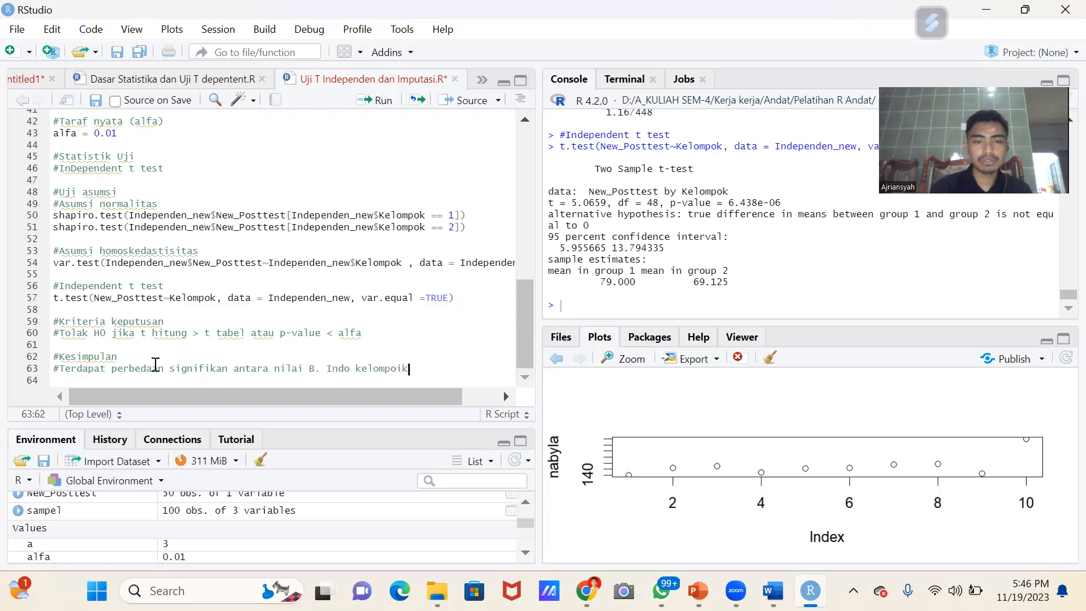
type("1 ")
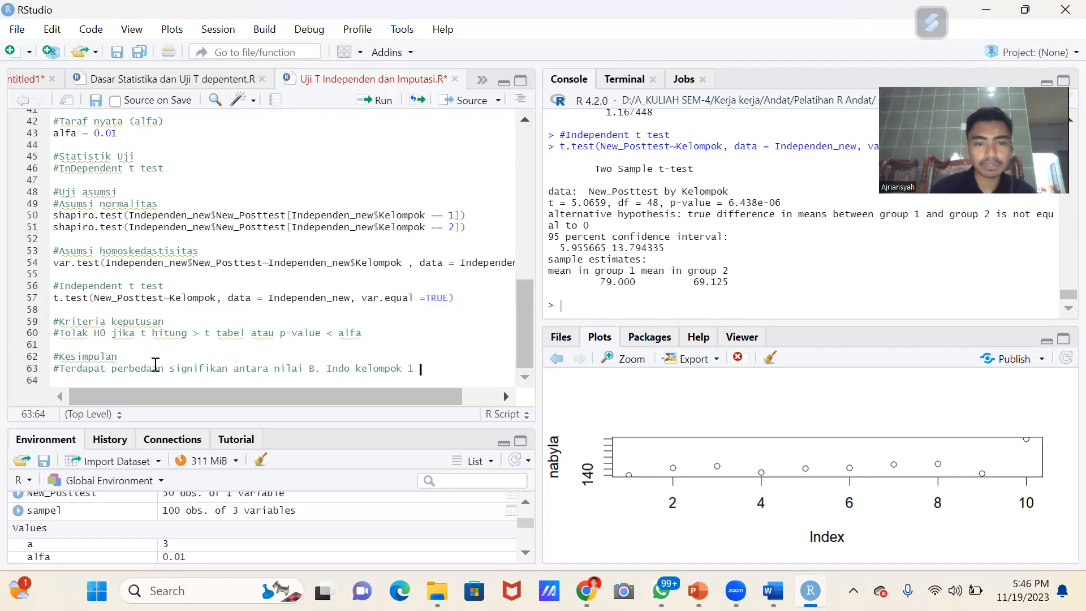
type("dan 2")
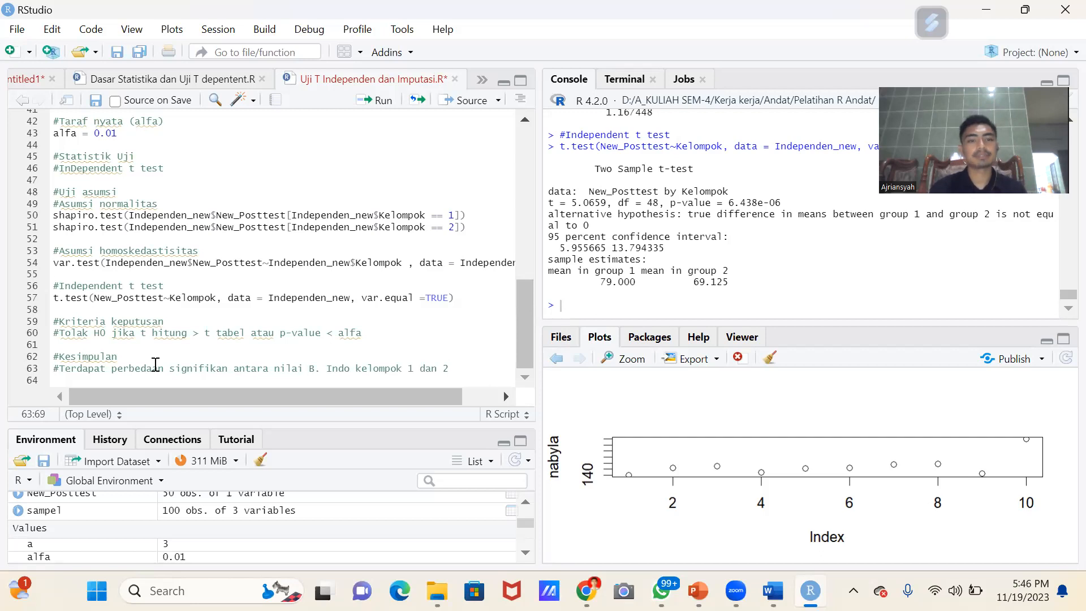
type(" dengan taraf")
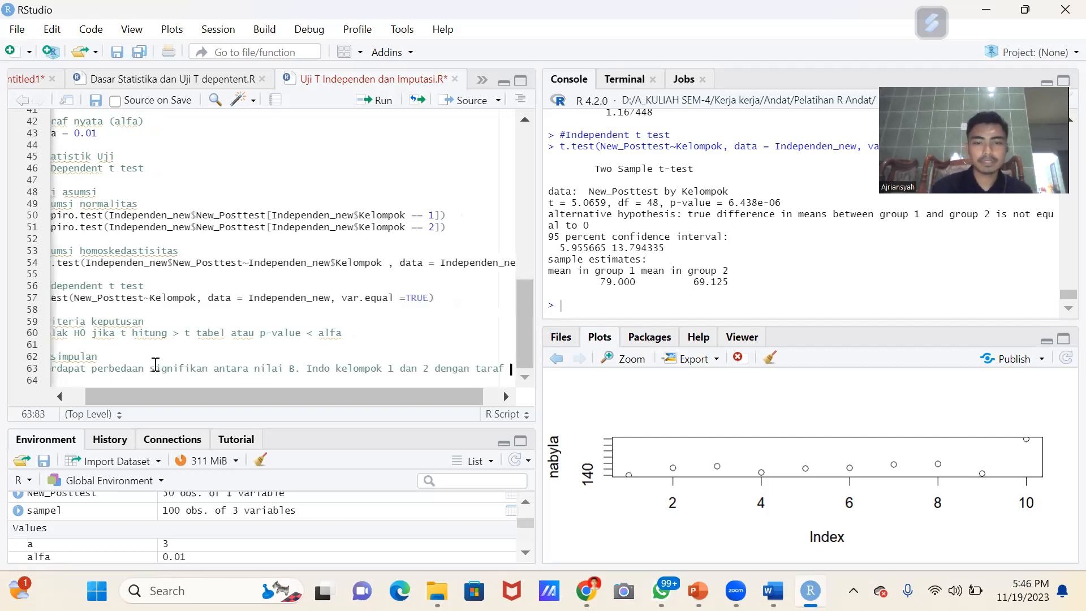
type(" alfa")
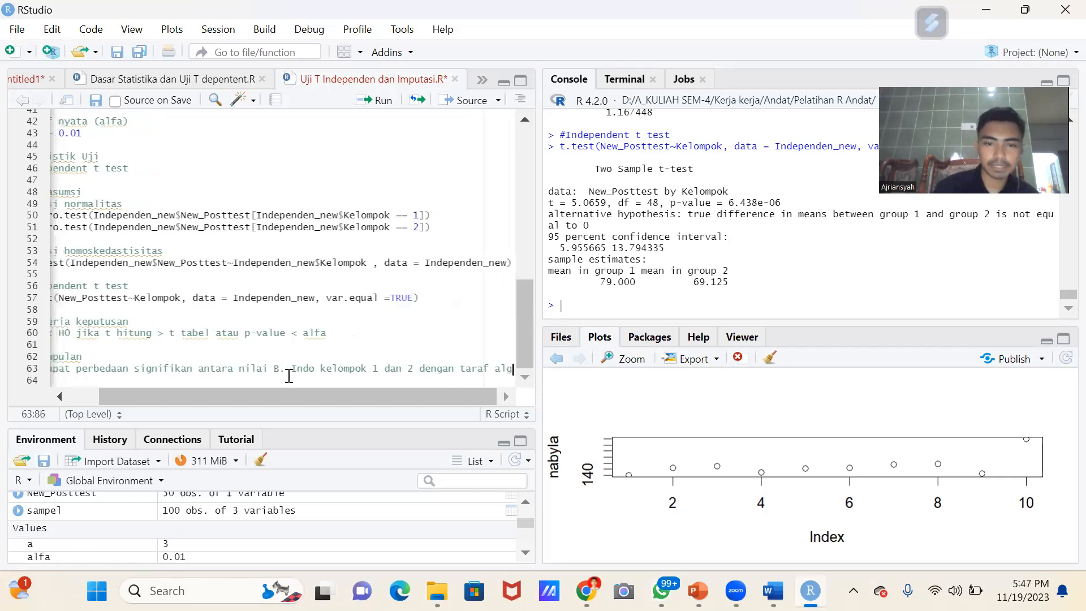
type(" 0")
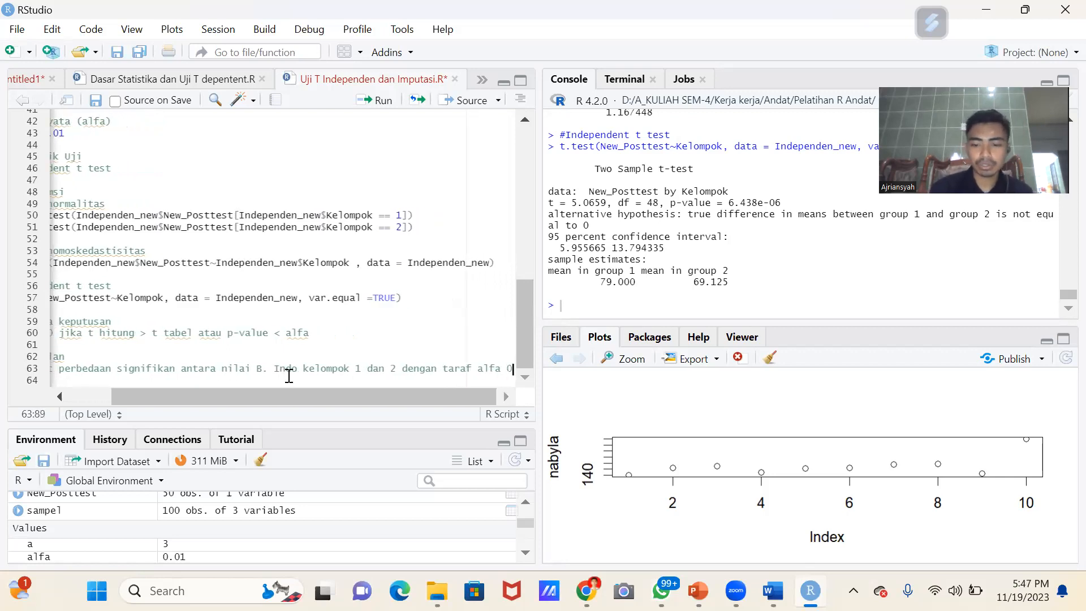
type(".01")
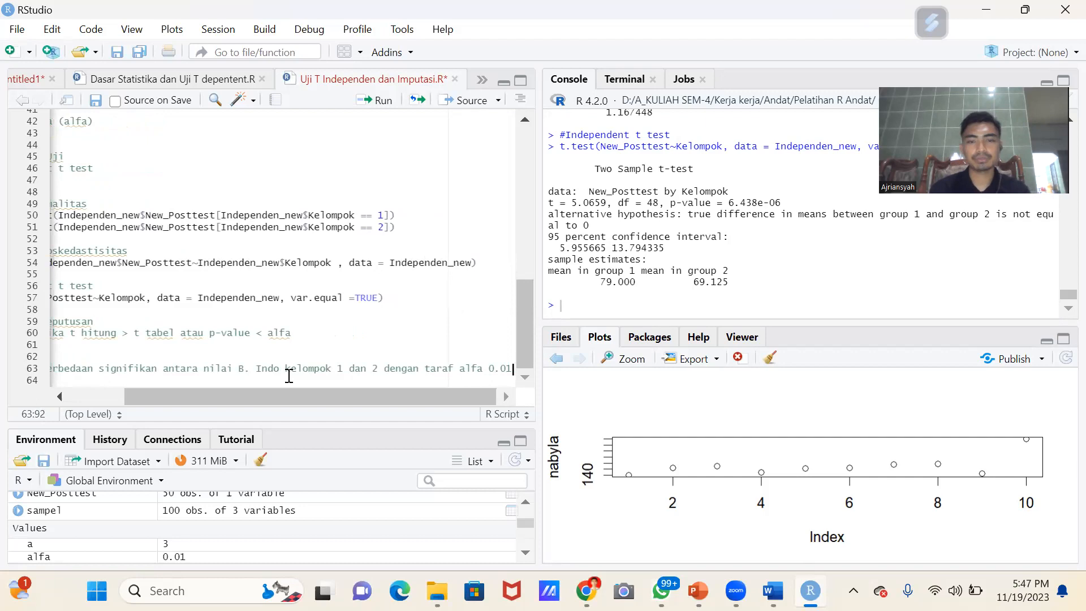
scroll(352, 353, "left", 3)
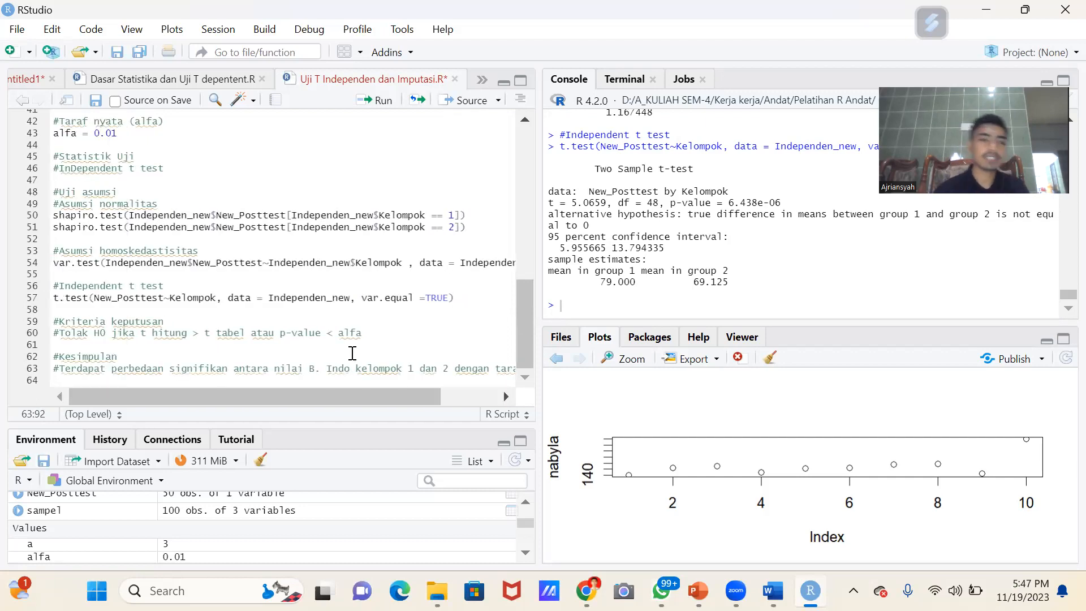
- Go back to the start of the Uji T Independen dan Imputasi.R script and save the file
scroll(351, 352, "up", 13)
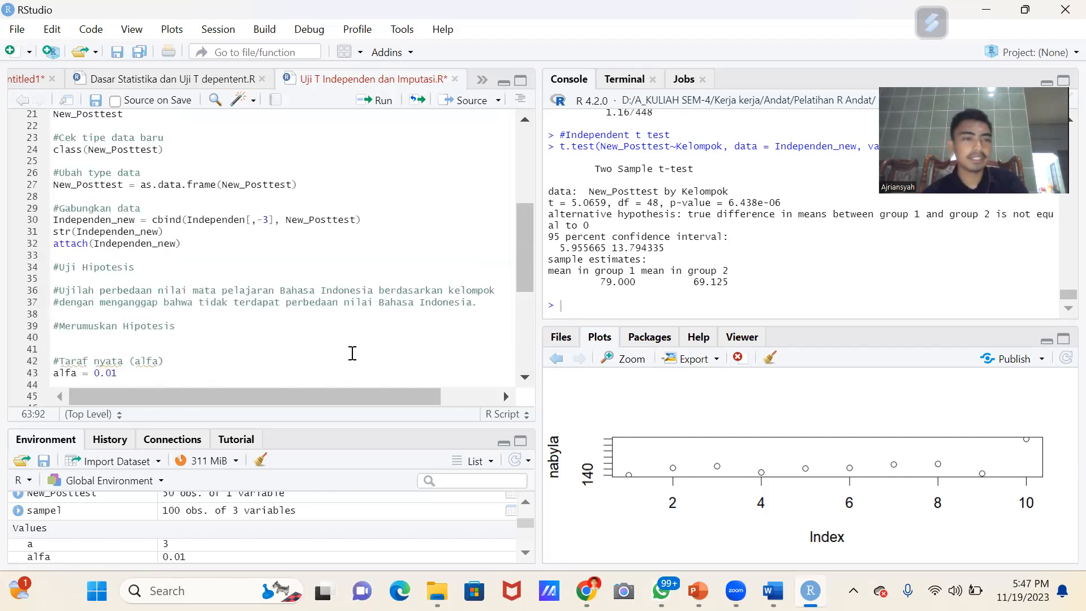
left_click(377, 214)
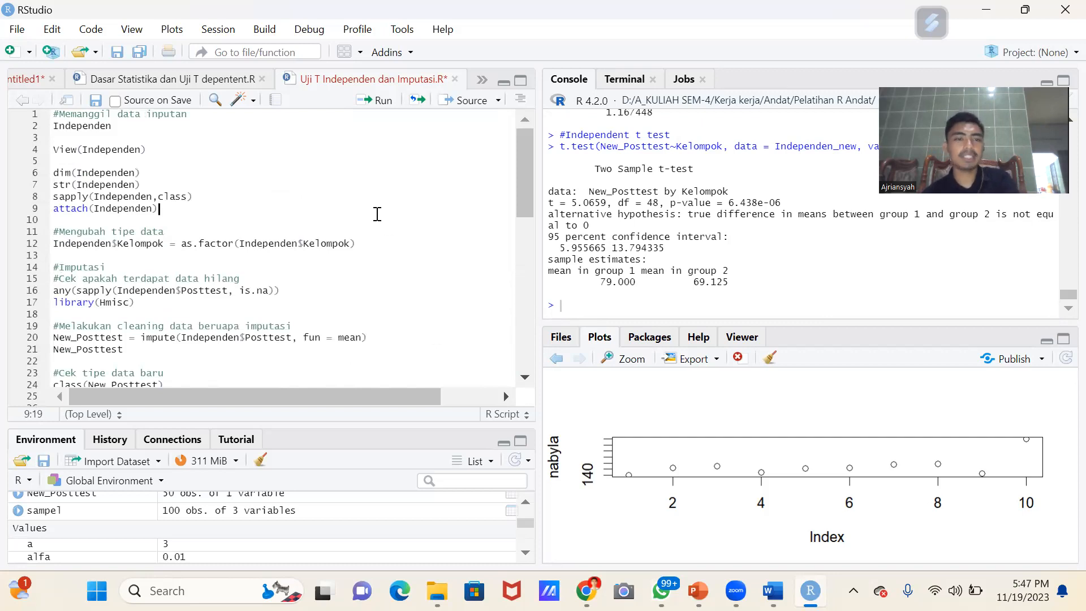
key("ctrl+a")
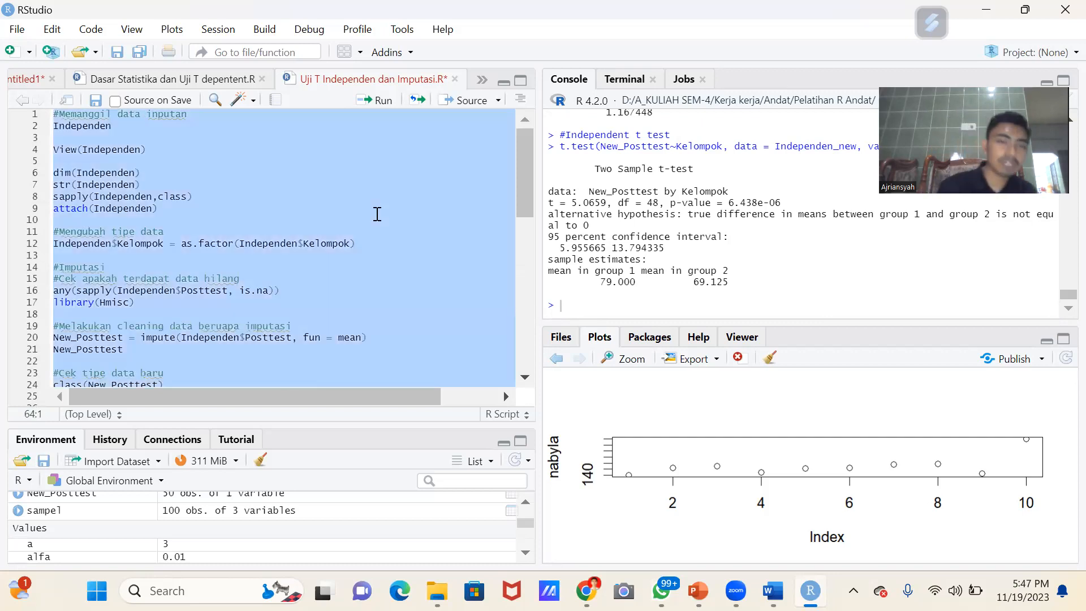
left_click(292, 251)
key("ctrl+s")
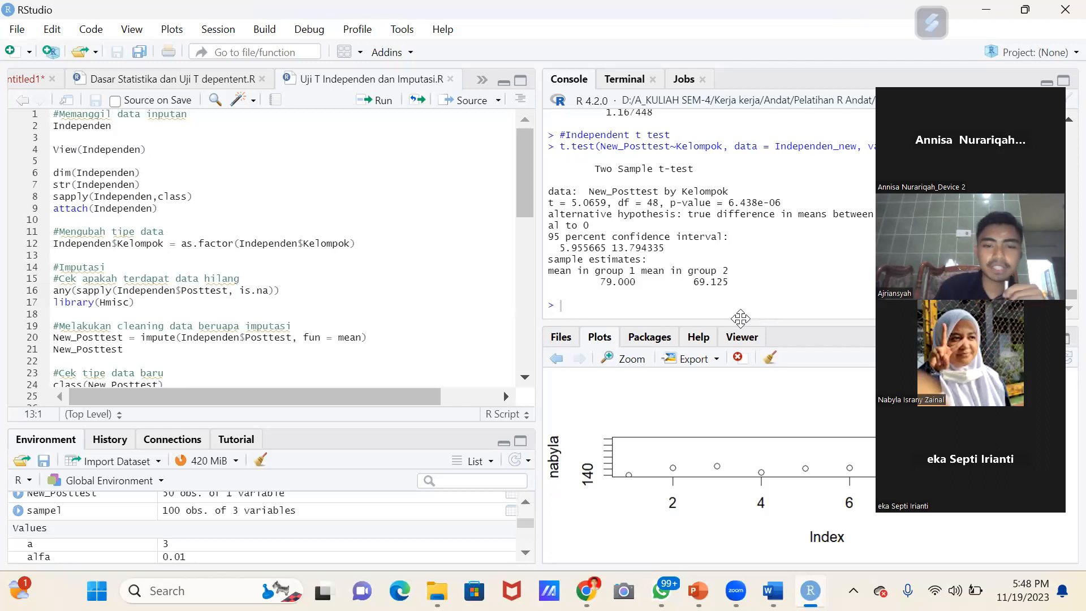
- Switch to File Explorer to view the files in the Pelatihan R Andat folder, and return to RStudio
left_click(444, 589)
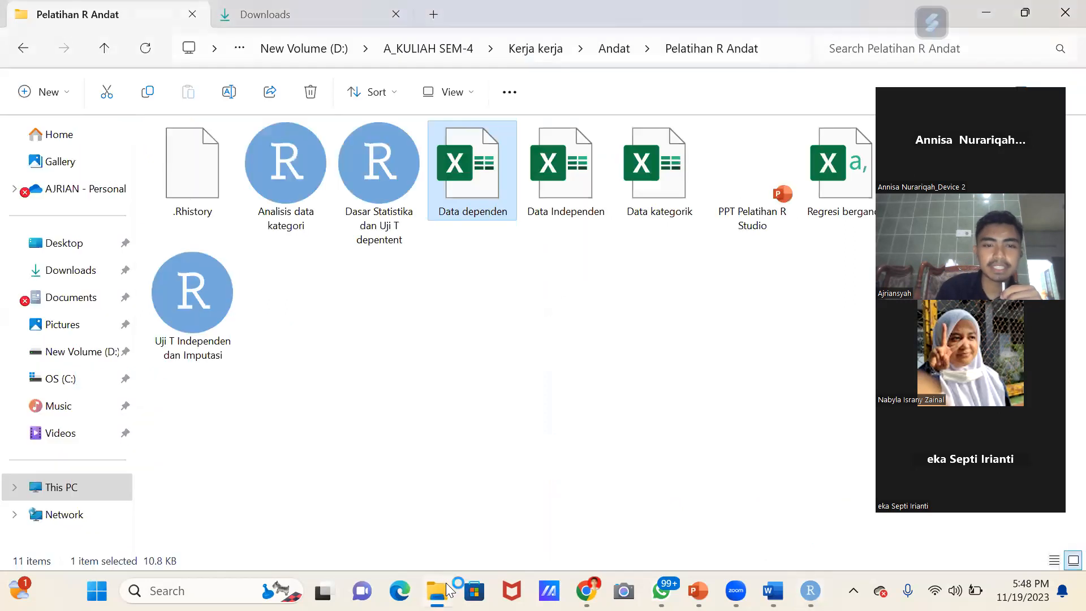
left_click(672, 352)
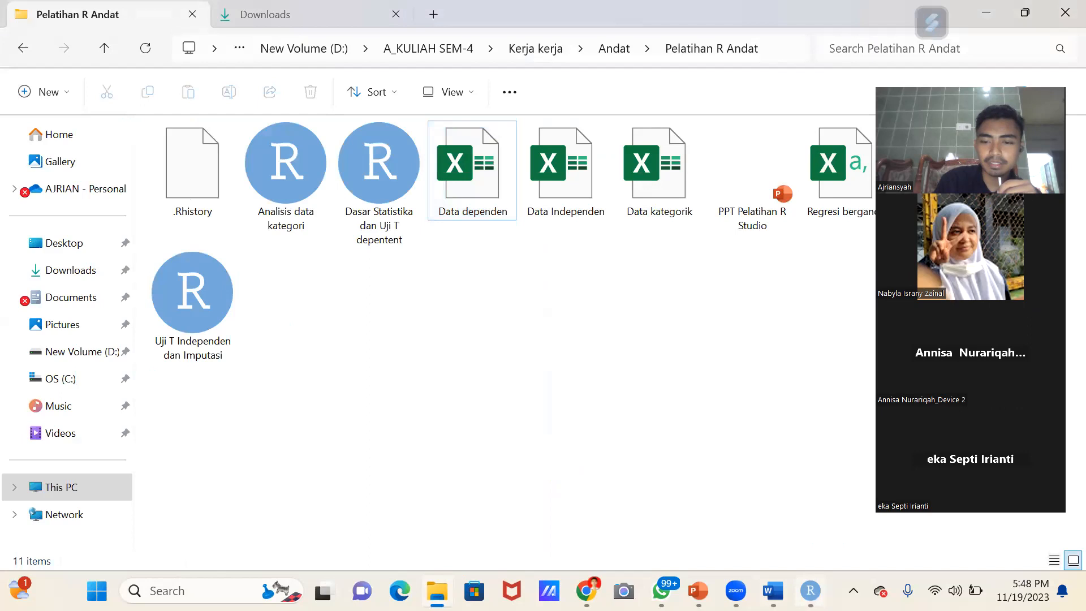
left_click(810, 590)
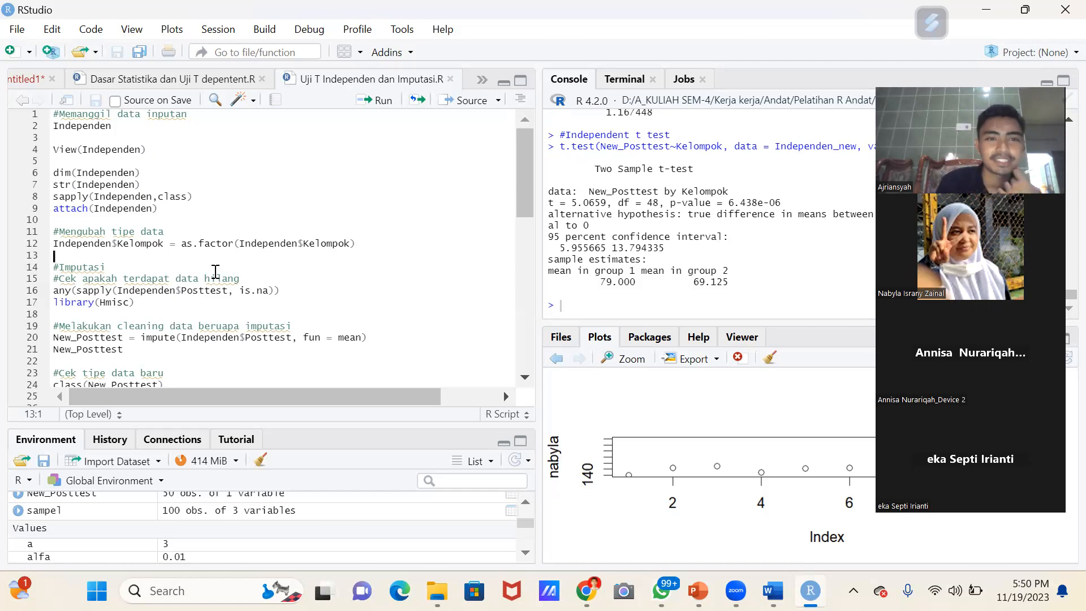
- Examine the t.test line under #Independent t test and highlight its var.equal argument
scroll(216, 271, "down", 7)
scroll(216, 272, "down", 5)
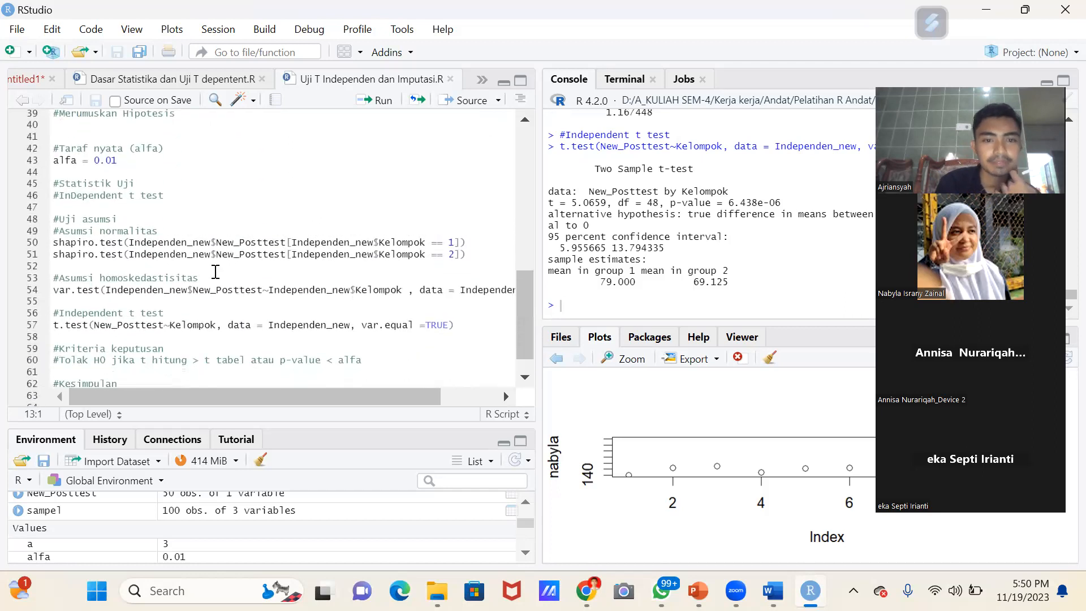
scroll(215, 272, "down", 1)
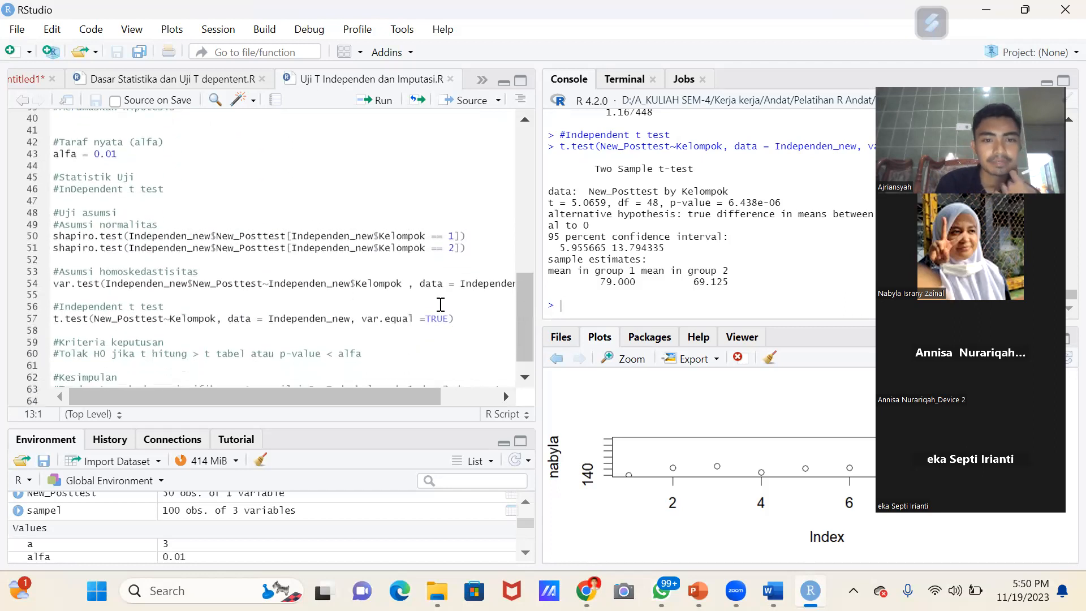
scroll(440, 305, "down", 1)
left_click(451, 303)
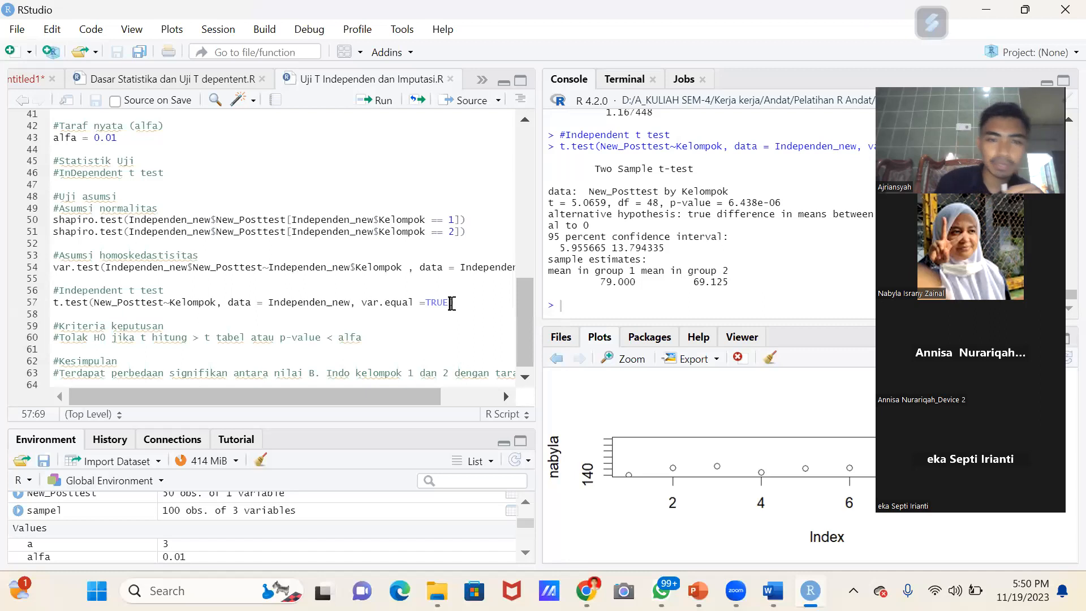
double_click(447, 303)
left_click(462, 303)
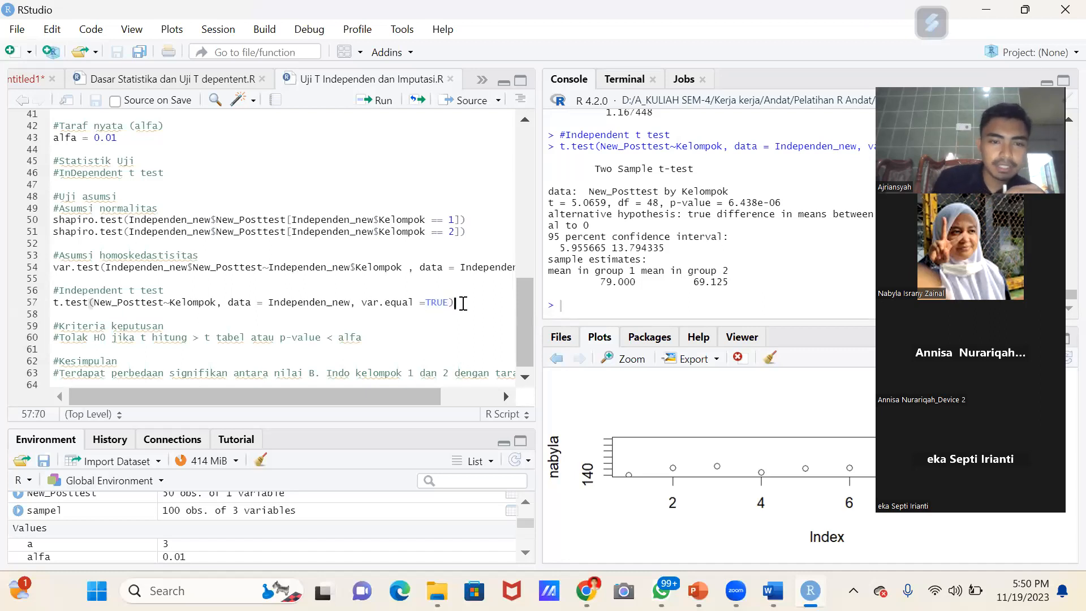
left_click_drag(360, 303, 413, 305)
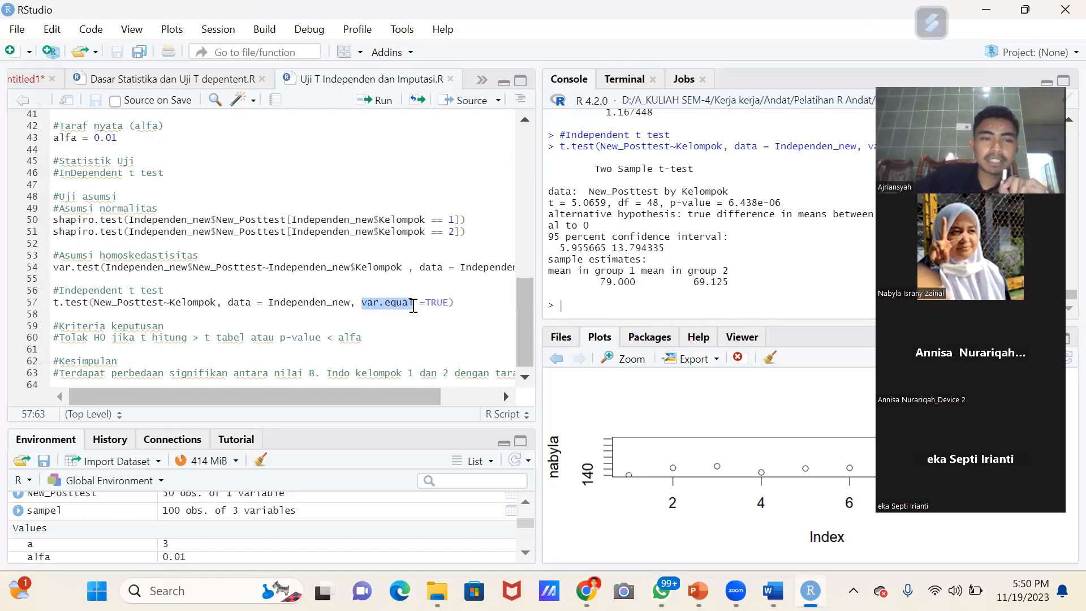
- Point out the var.test line under #Asumsi homoskedastisitas in the script
left_click(78, 255)
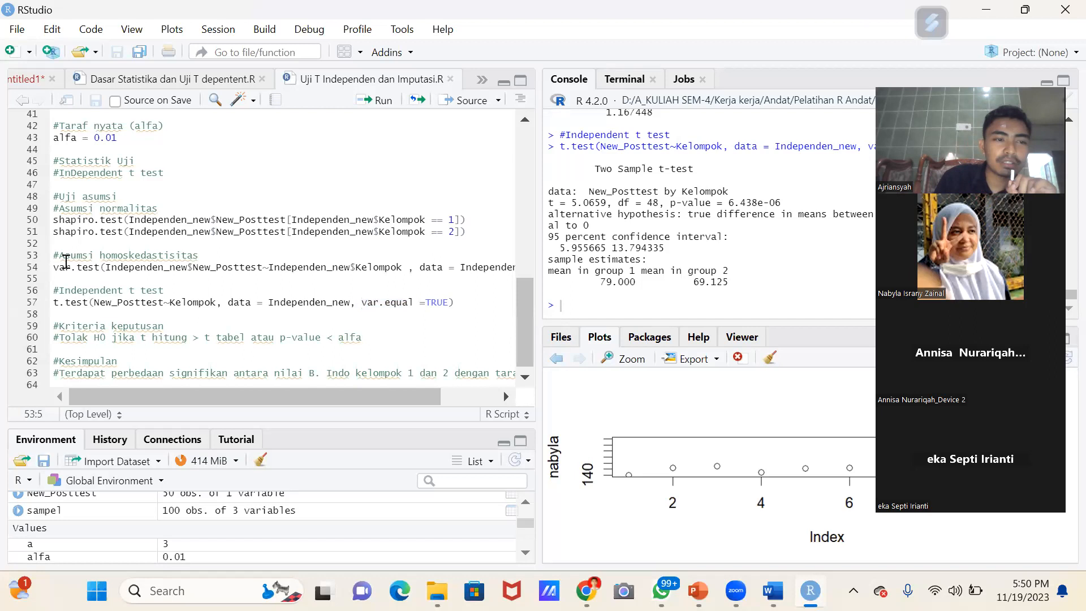
left_click(91, 267)
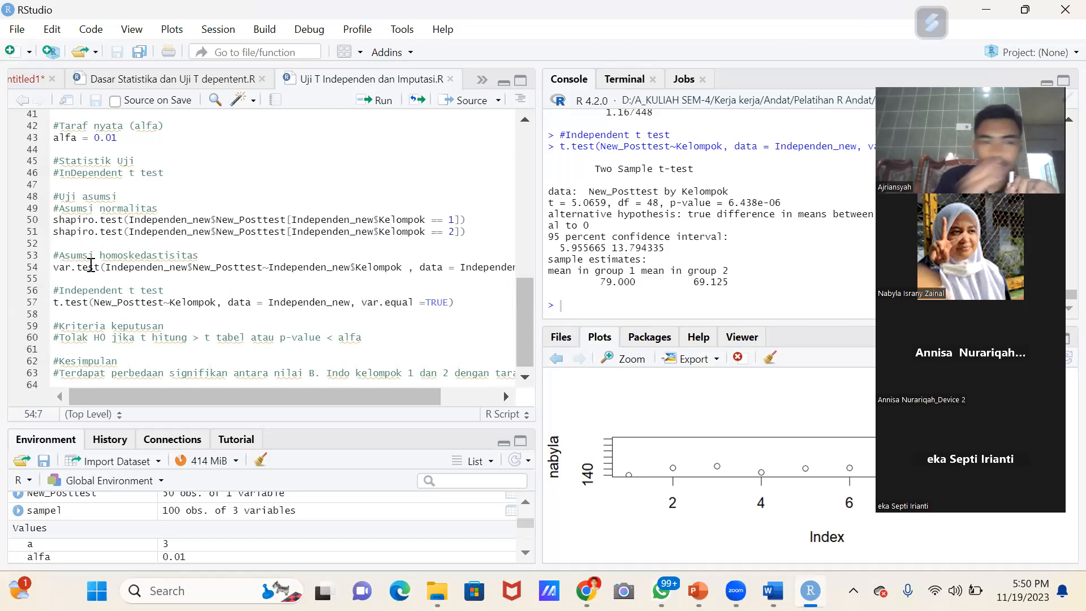
left_click(134, 271)
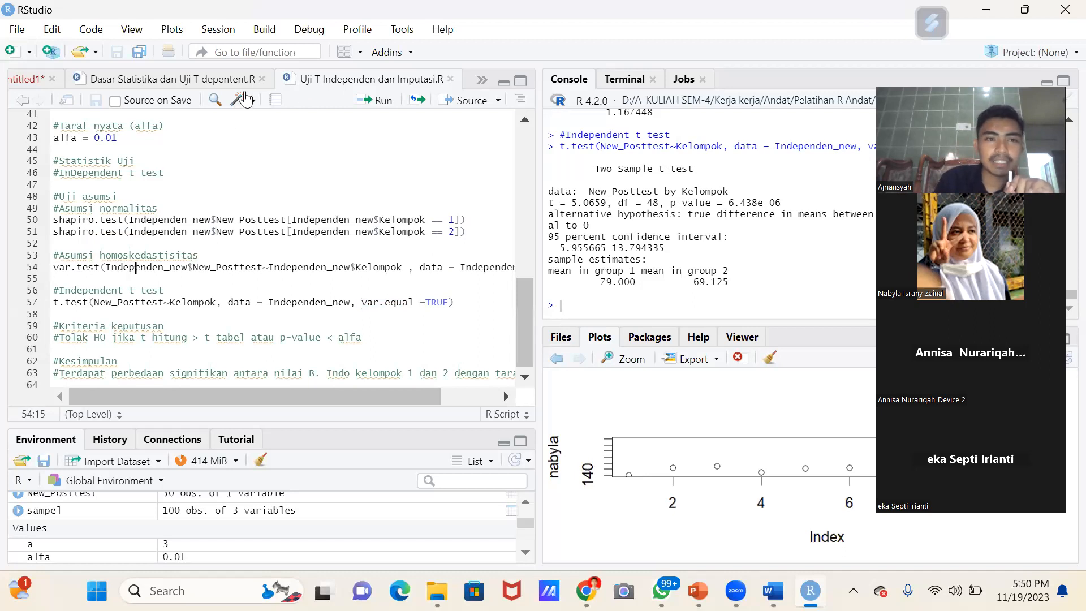
- Run the var.test line under #Asumsi homoskedastisitas and highlight the p-value in its console output
left_click(368, 104)
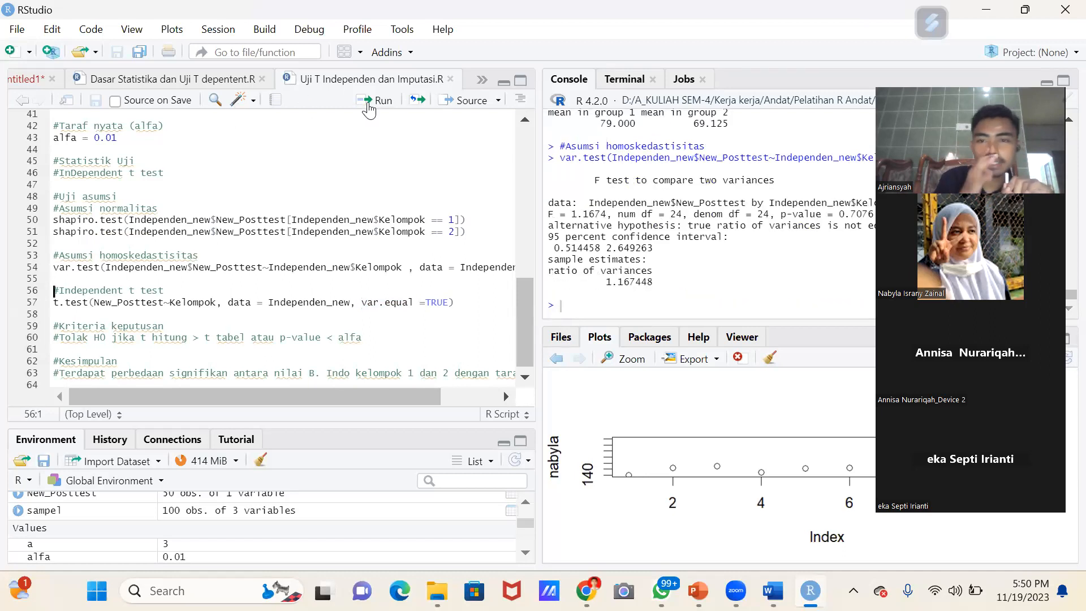
left_click_drag(774, 214, 868, 218)
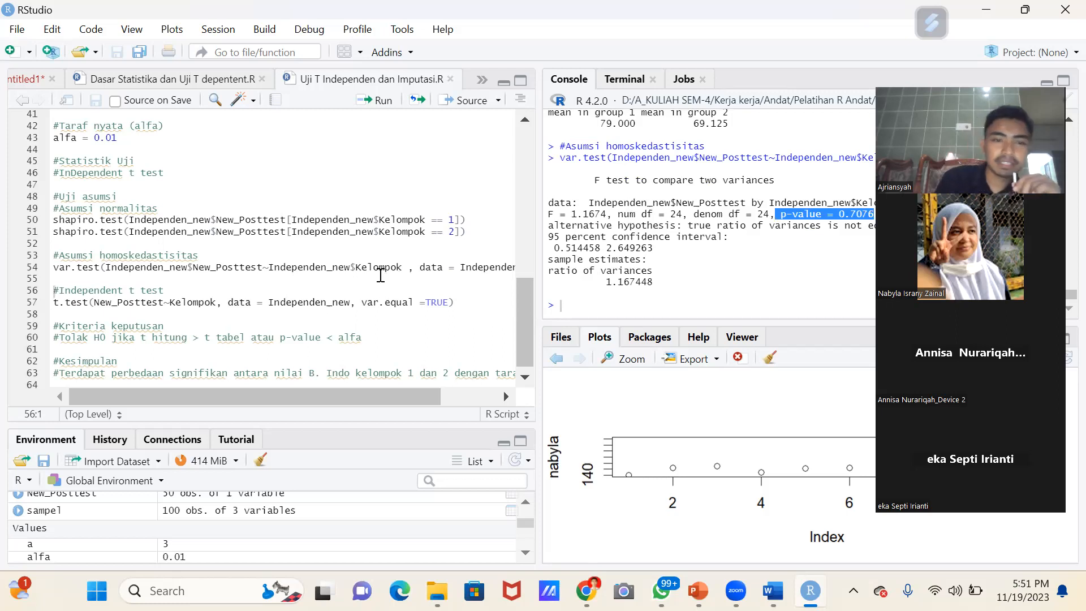
left_click(335, 295)
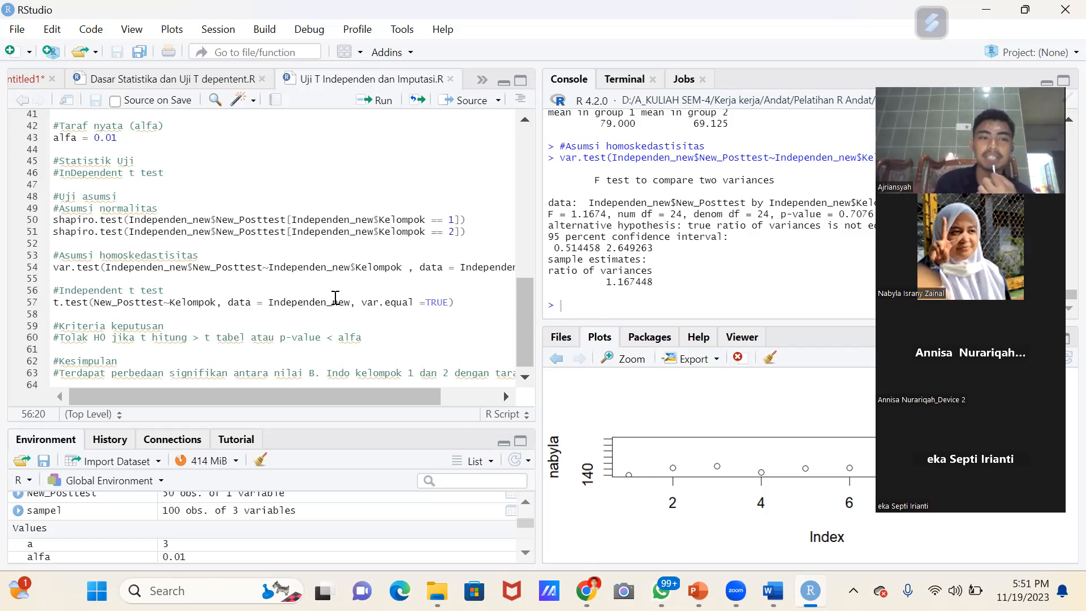
- Point out the TRUE value of the var.equal argument in the t.test line
double_click(444, 303)
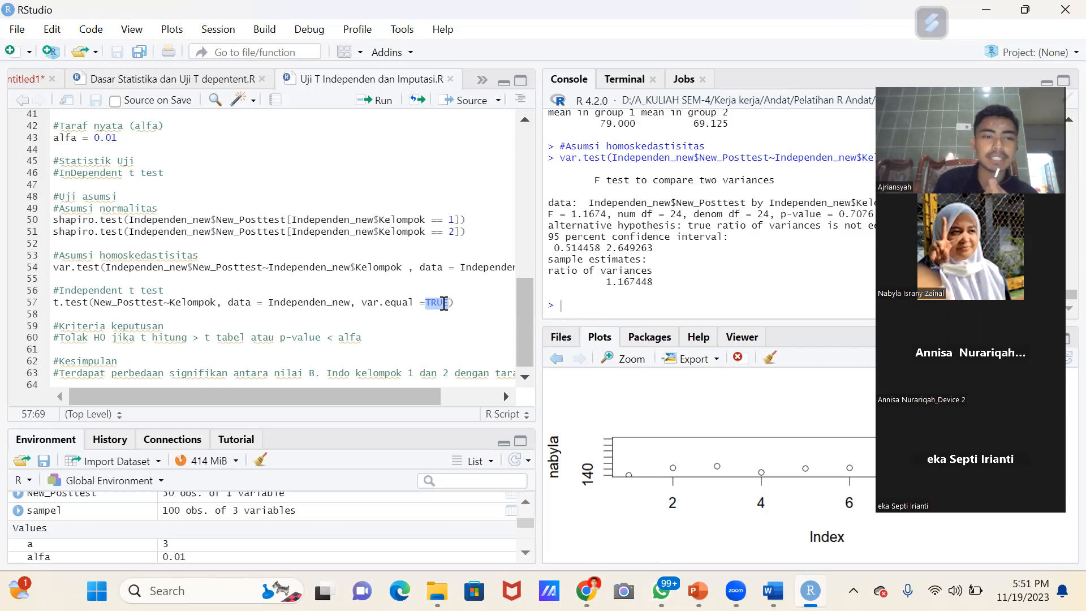
left_click(444, 304)
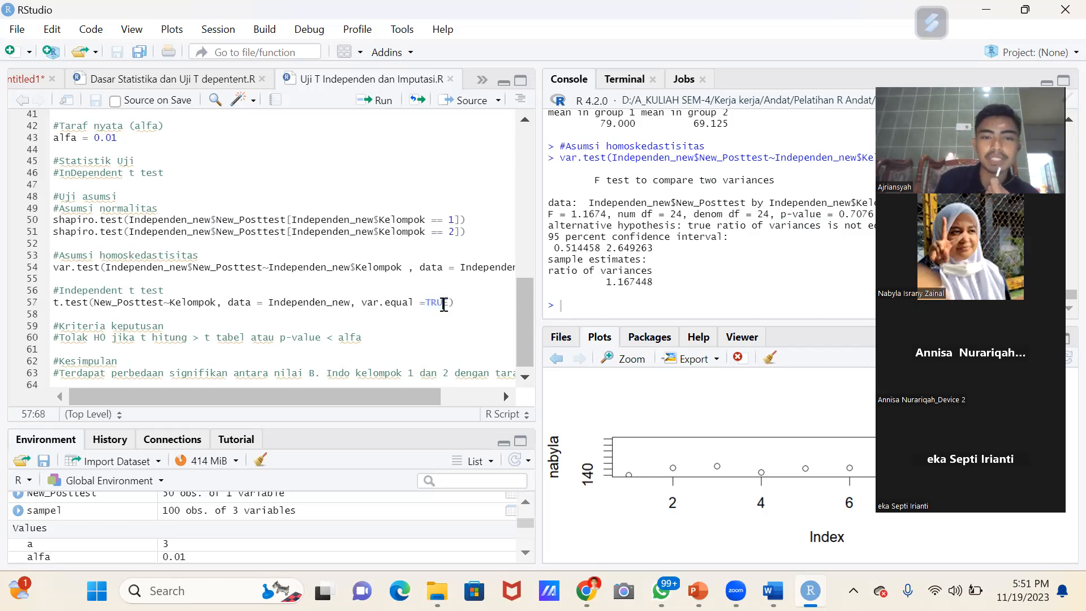
double_click(444, 304)
left_click(381, 302)
left_click(415, 302)
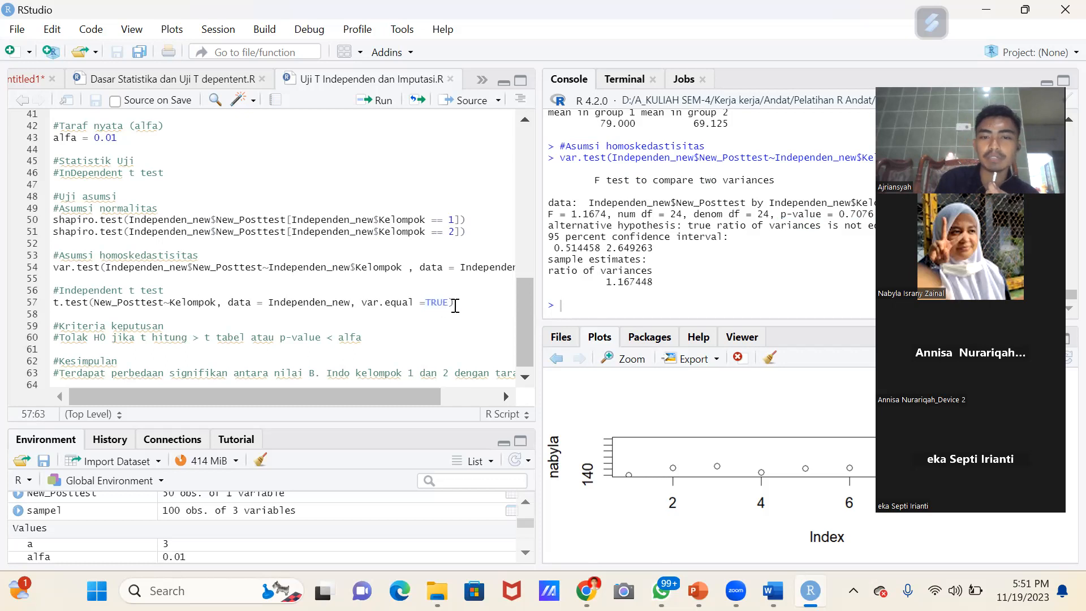
- Remove the var.equal argument and its preceding comma from the t.test line, and run the line again
left_click_drag(449, 304, 360, 303)
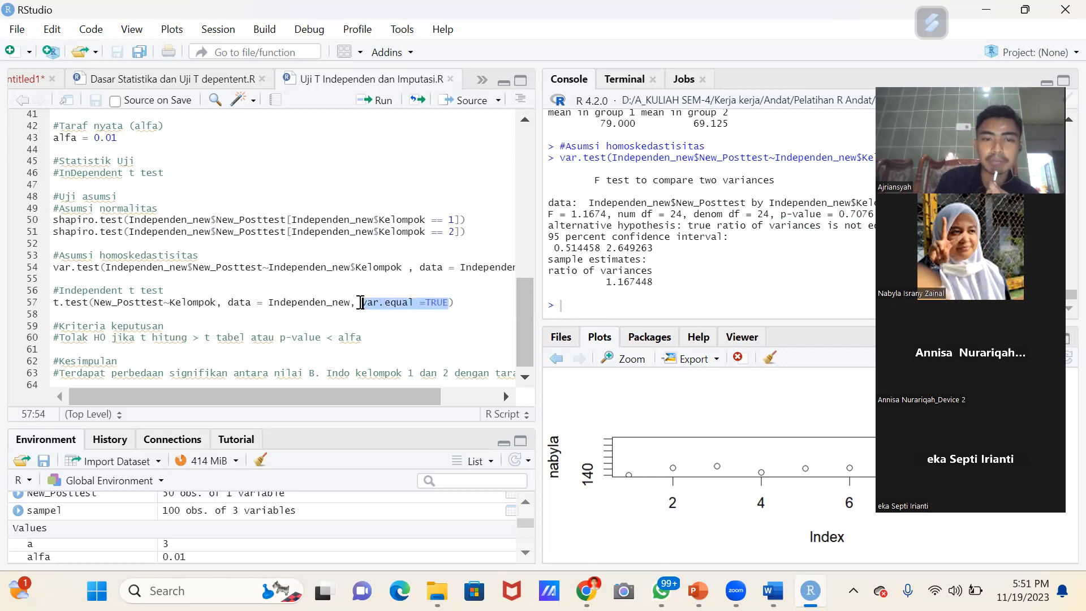
key("BackSpace")
key("BackSpace")
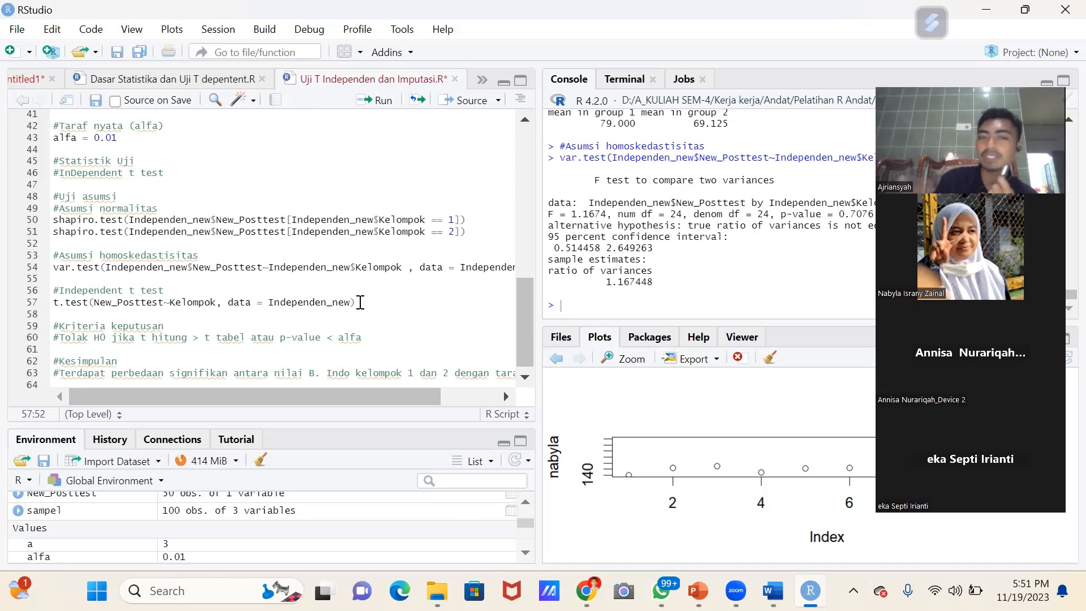
left_click(359, 100)
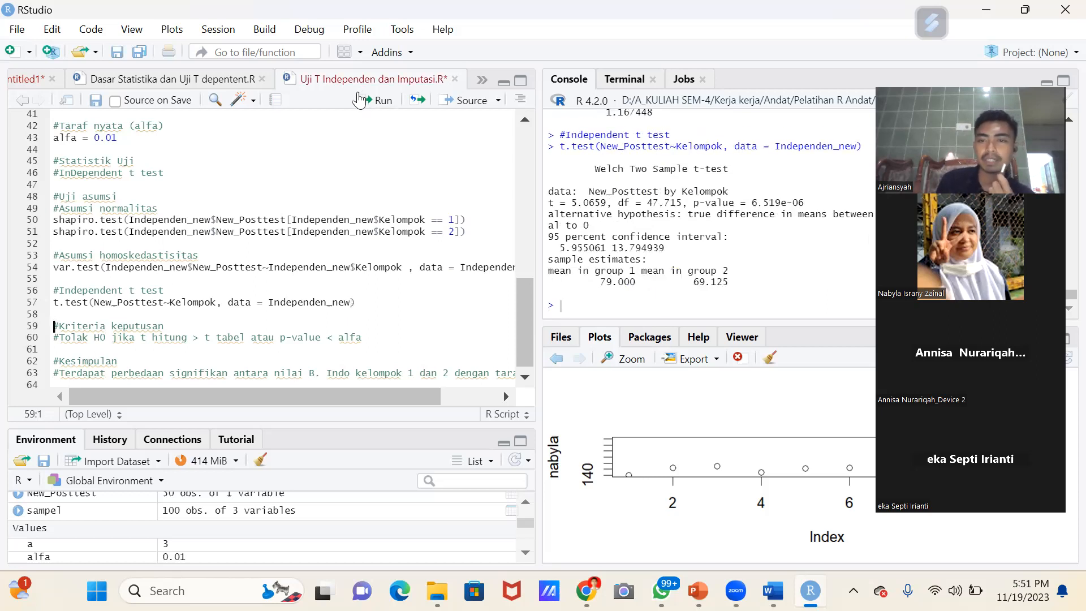
- Compare the p-values of the Two Sample t-test and the Welch t-test in the console, highlighting each one
scroll(782, 177, "up", 3)
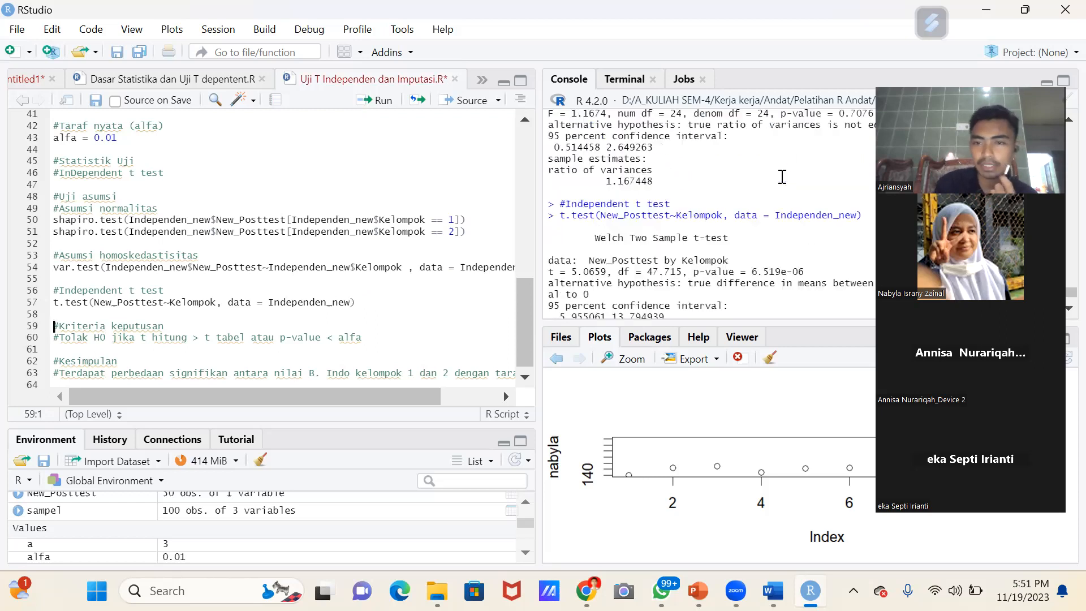
scroll(782, 177, "up", 5)
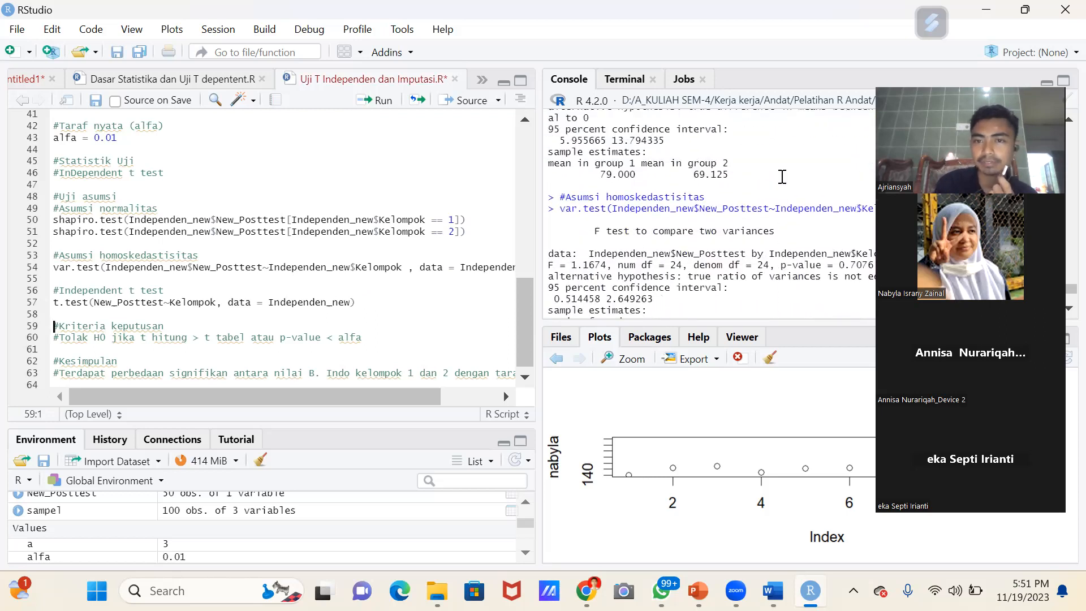
scroll(781, 177, "up", 2)
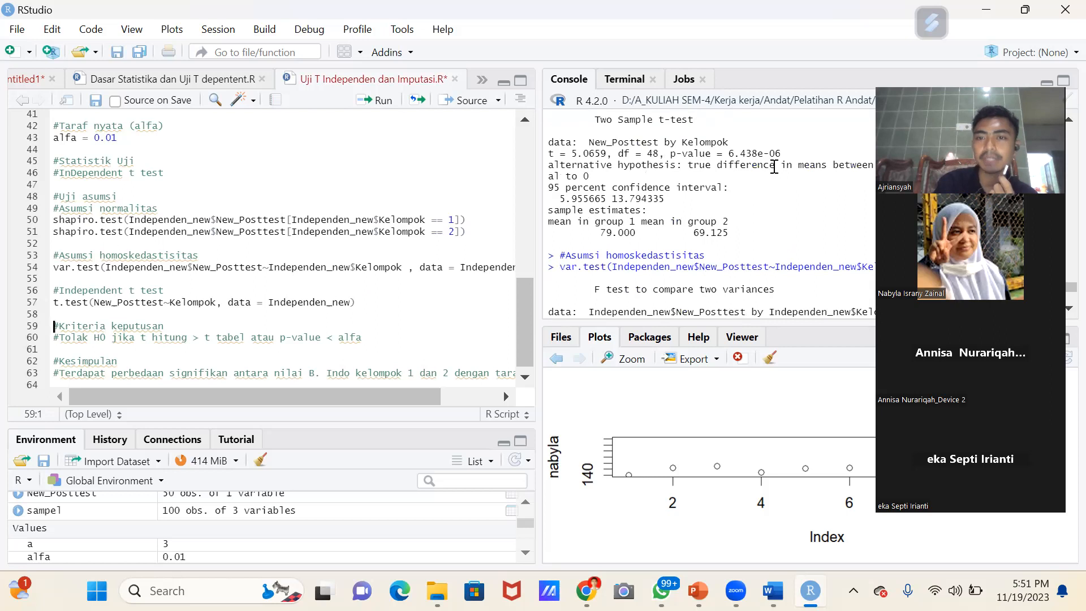
left_click_drag(780, 157, 718, 151)
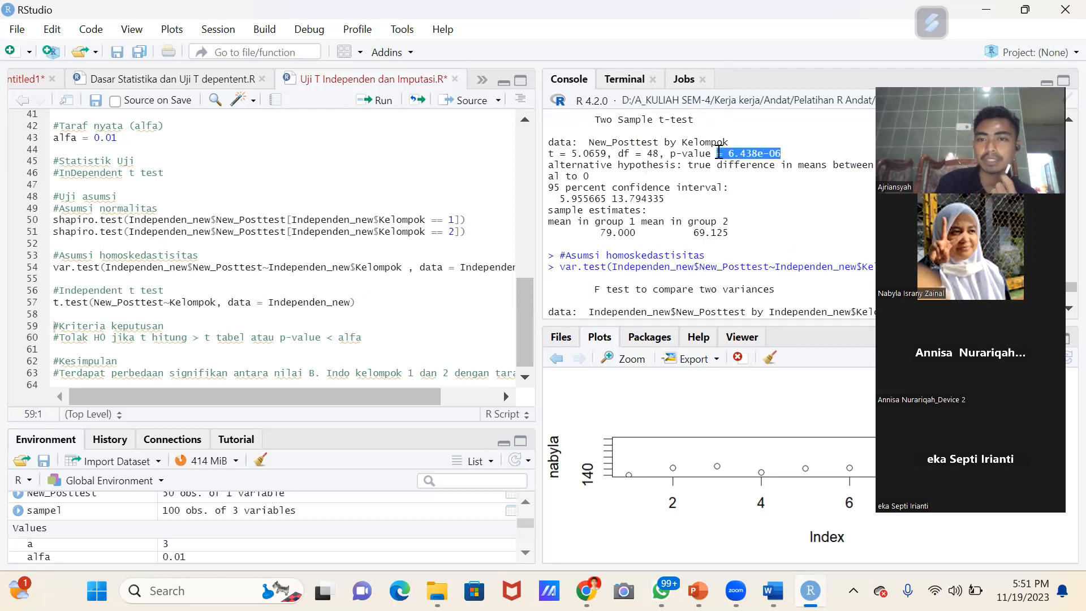
scroll(801, 278, "down", 6)
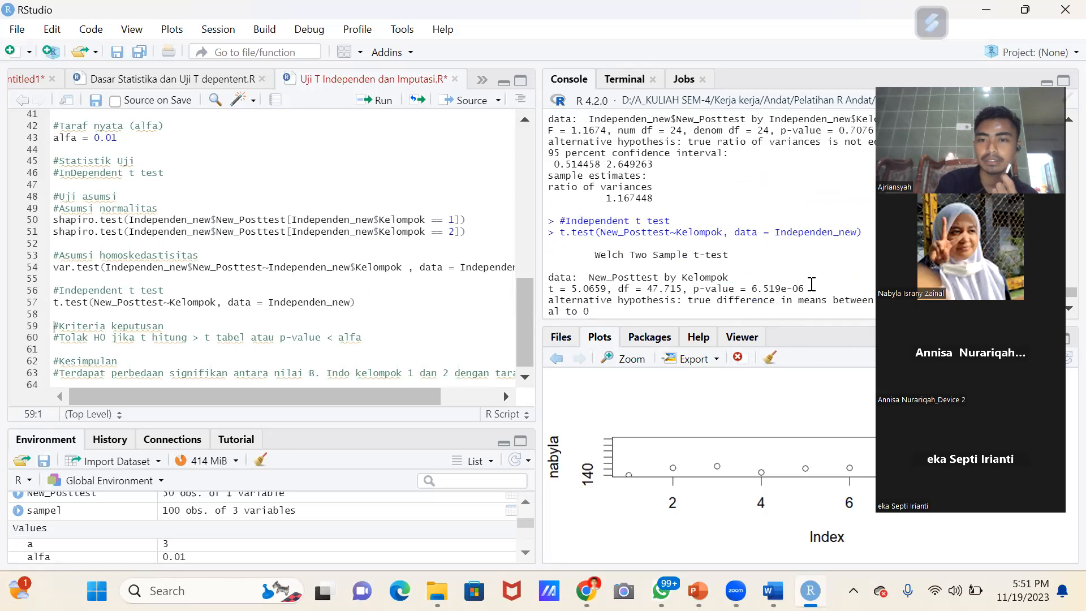
left_click_drag(752, 288, 819, 287)
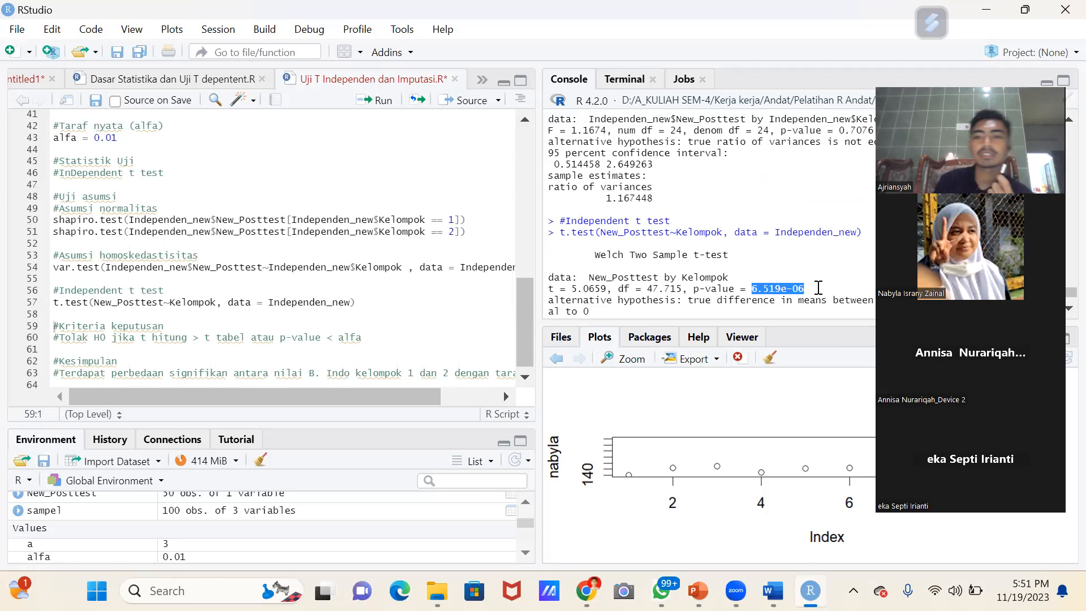
left_click(356, 302)
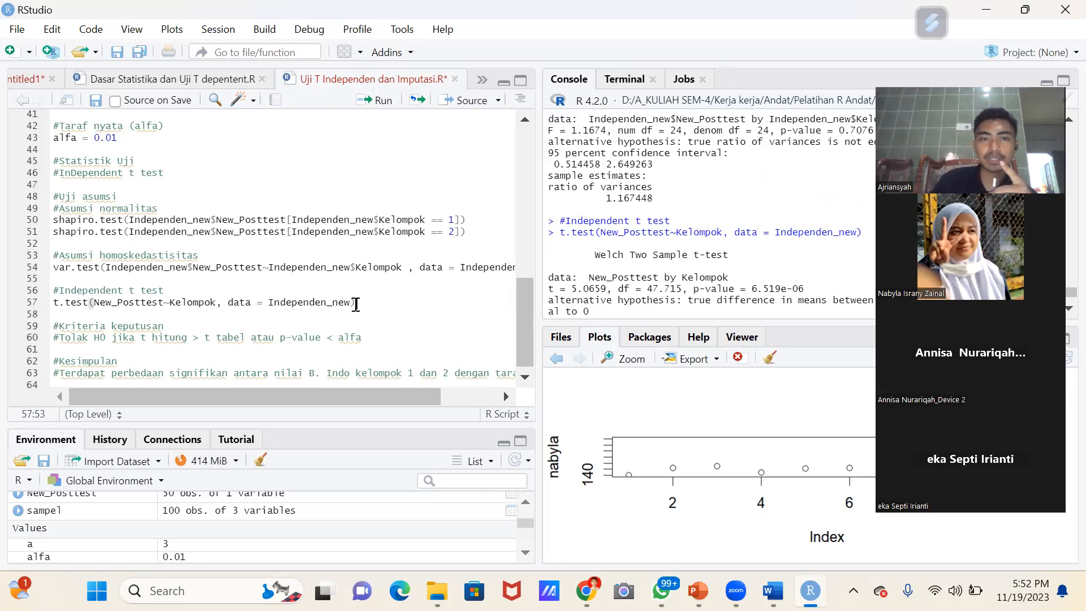
key("Left")
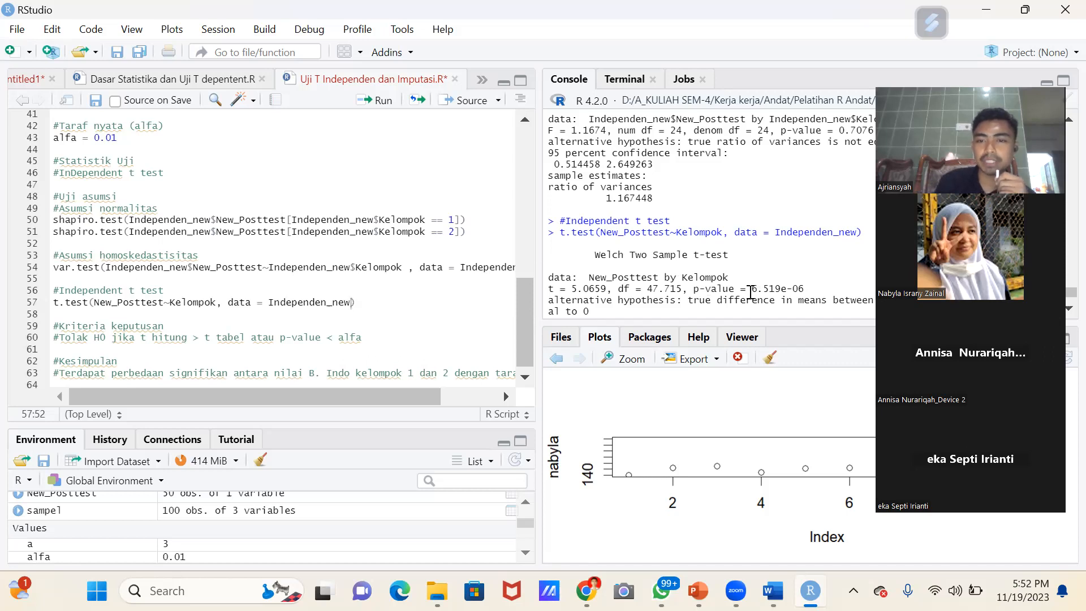
left_click_drag(750, 292, 804, 290)
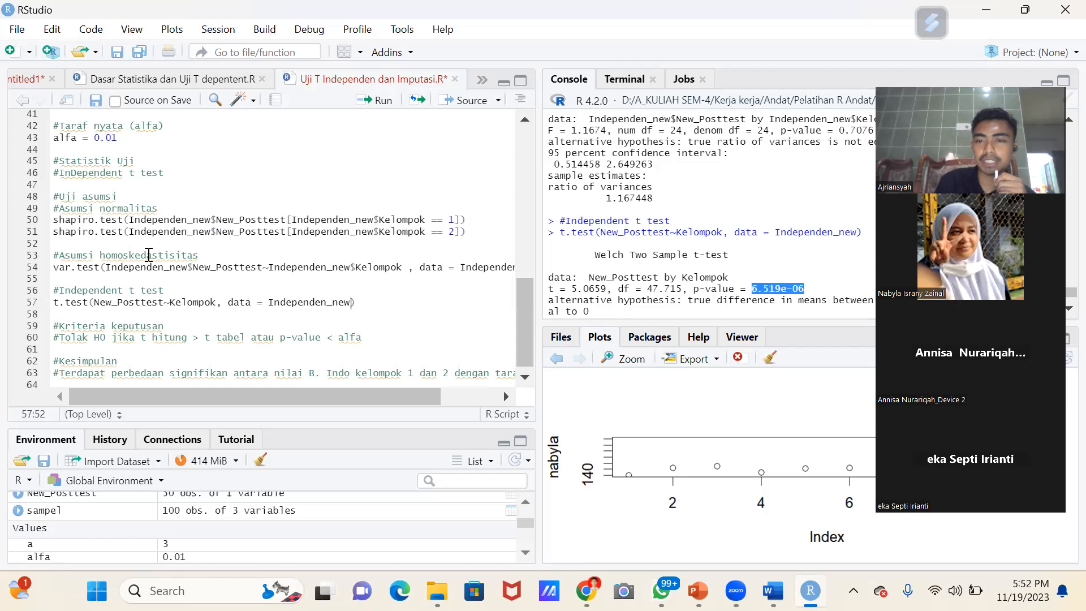
- Point out the #Asumsi homoskedastisitas comment and save the script
left_click(87, 256)
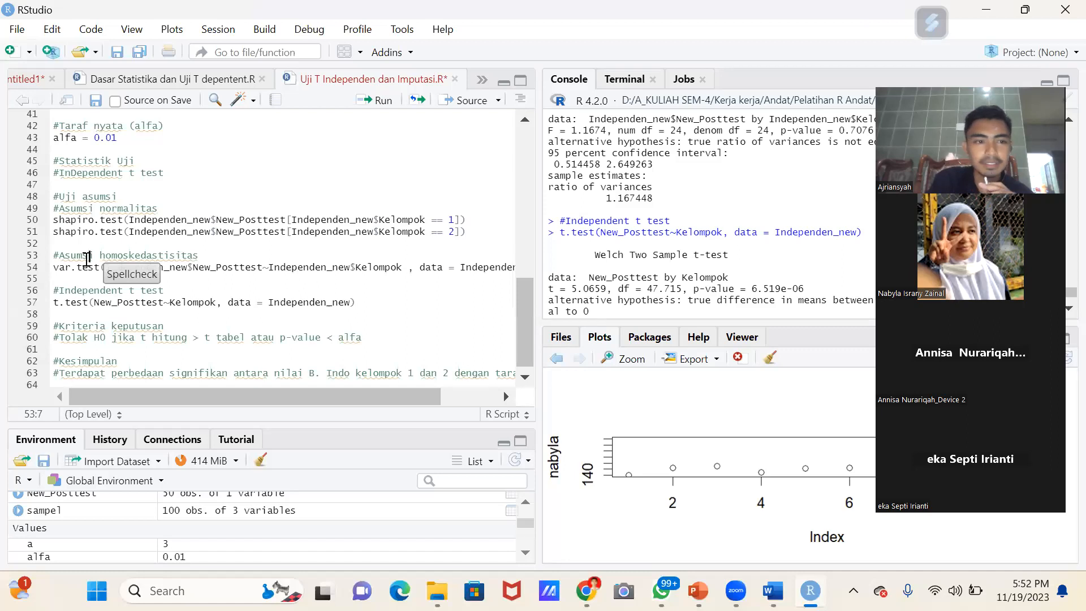
left_click(186, 255)
key("ctrl+s")
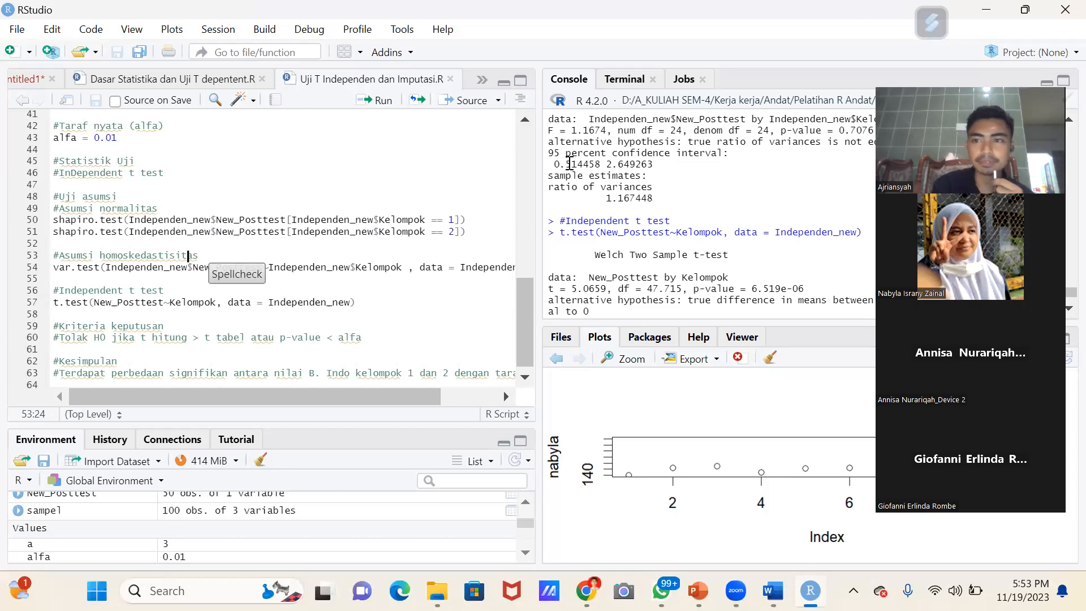
- Point out the shapiro.test lines under #Asumsi normalitas, ending at the close of the group 1 line
left_click(269, 227)
left_click(460, 219)
type(")")
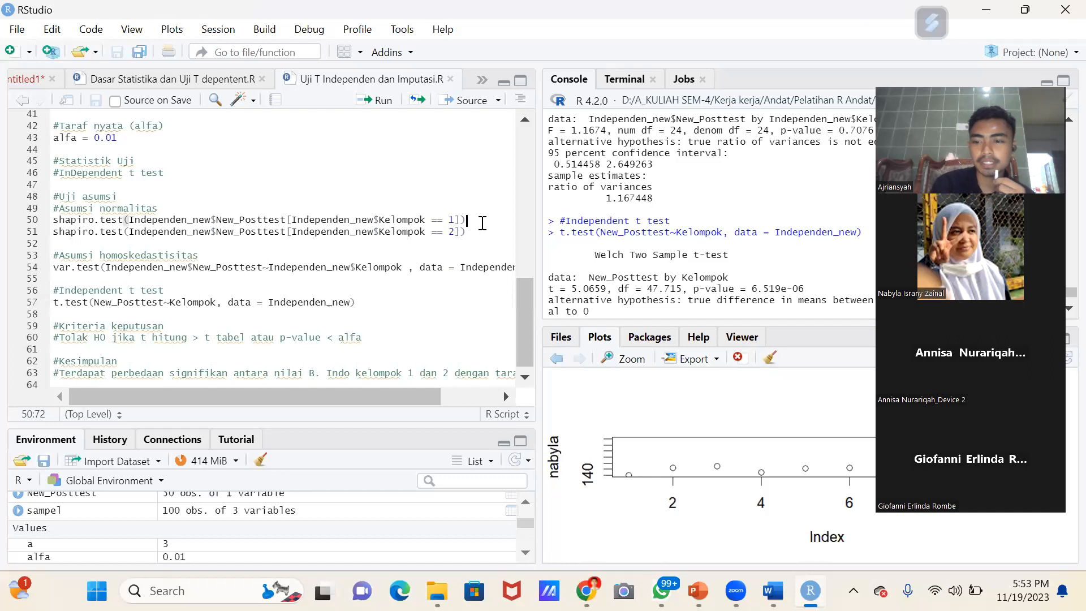